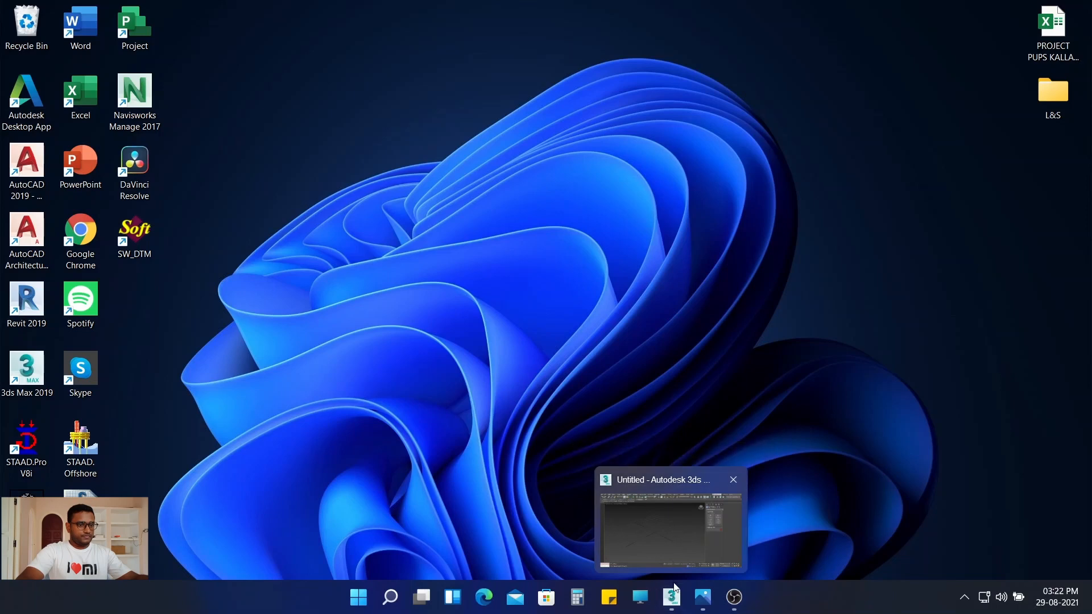
Step: Examine the reference picture of the wooden bed and return to 3ds Max
{"action": "left_click", "coordinate": [674, 602]}
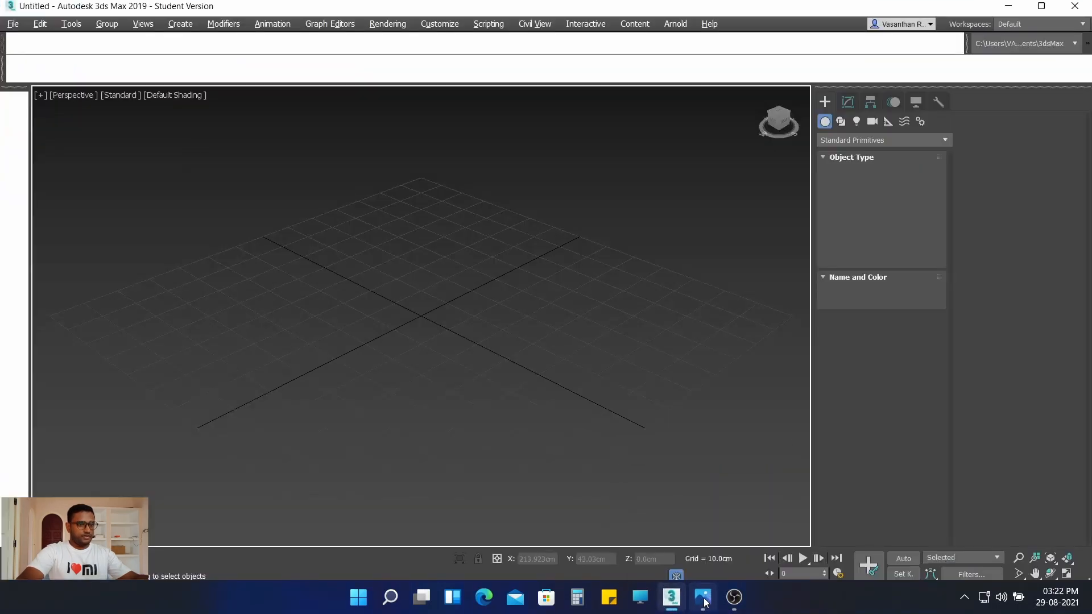
{"action": "left_click", "coordinate": [705, 598]}
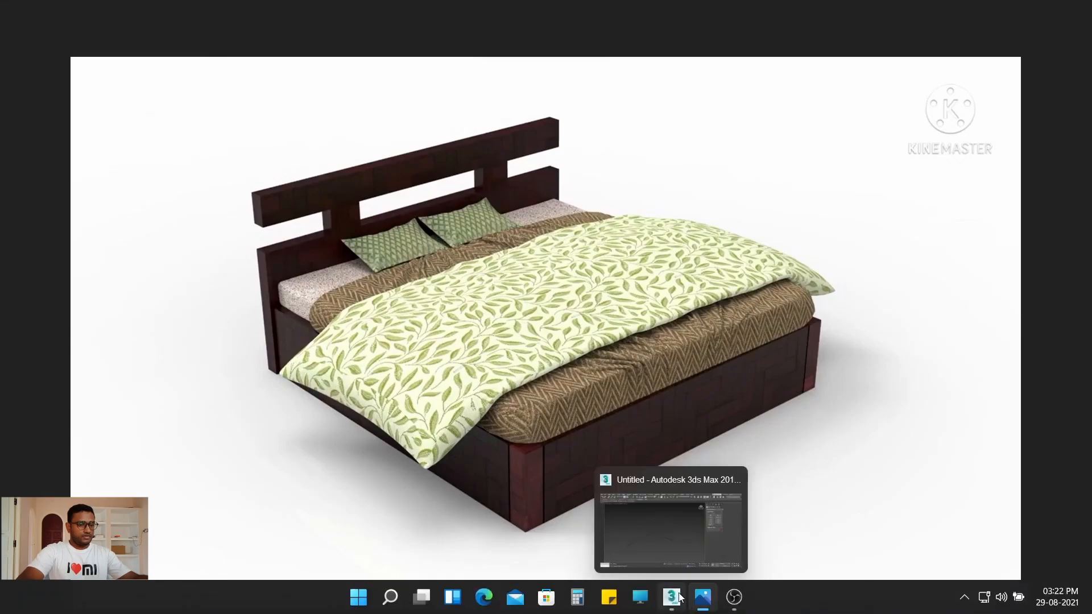
{"action": "left_click", "coordinate": [672, 597]}
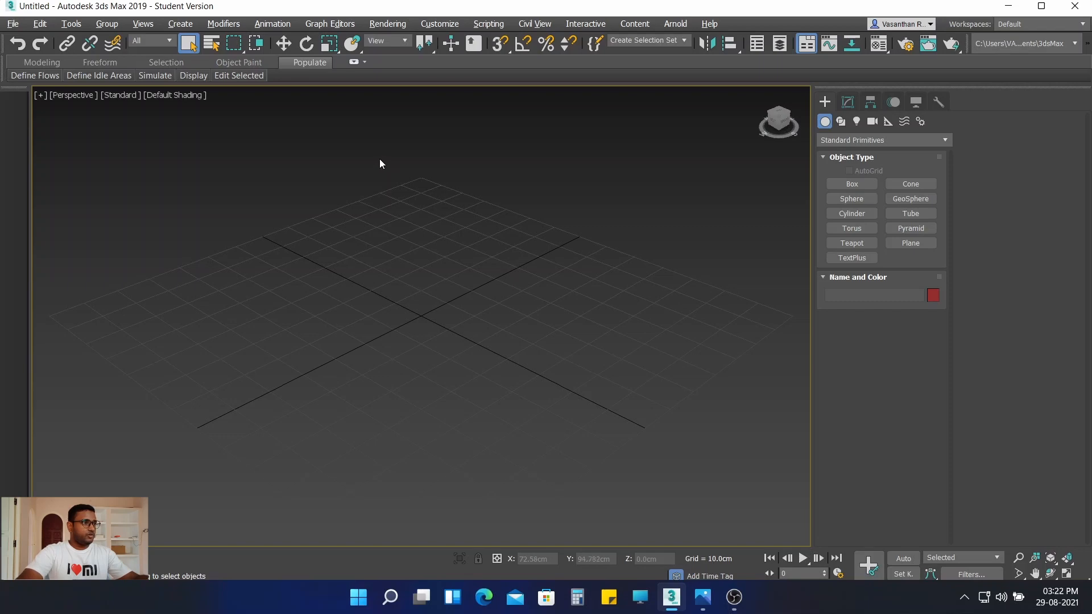
Step: Start an entirely new scene without keeping objects, and reset 3ds Max, discarding unsaved changes both times
{"action": "left_click", "coordinate": [13, 25]}
{"action": "mouse_move", "coordinate": [58, 51]}
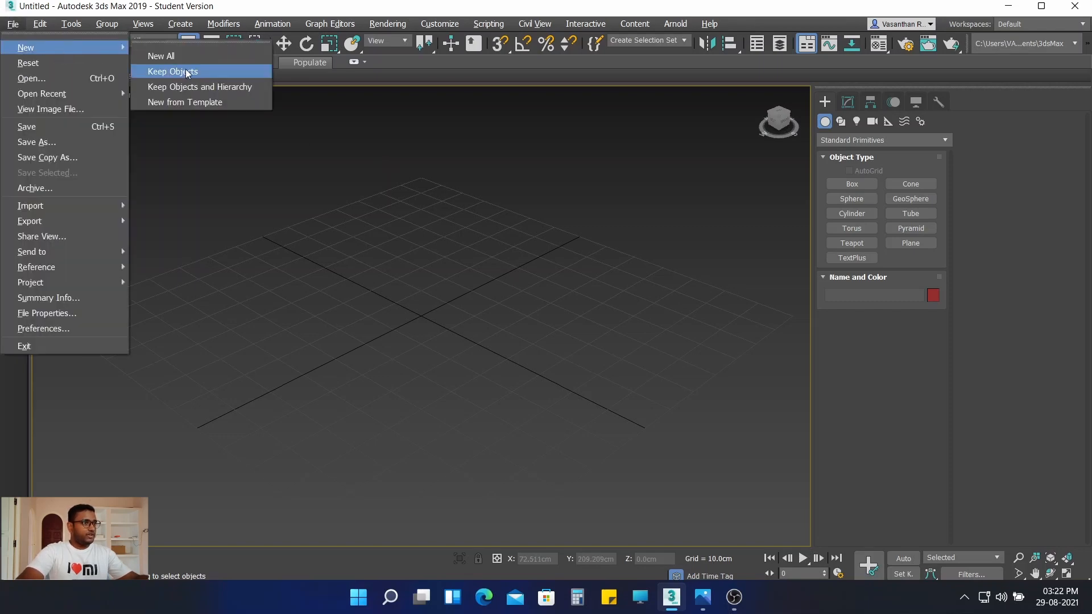
{"action": "left_click", "coordinate": [168, 56]}
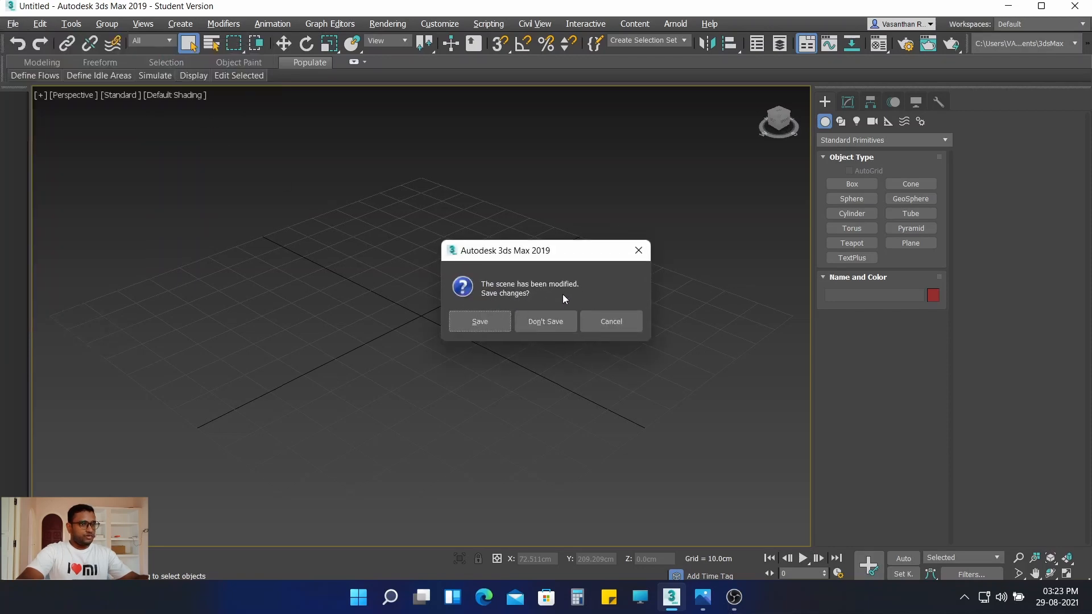
{"action": "left_click", "coordinate": [549, 320]}
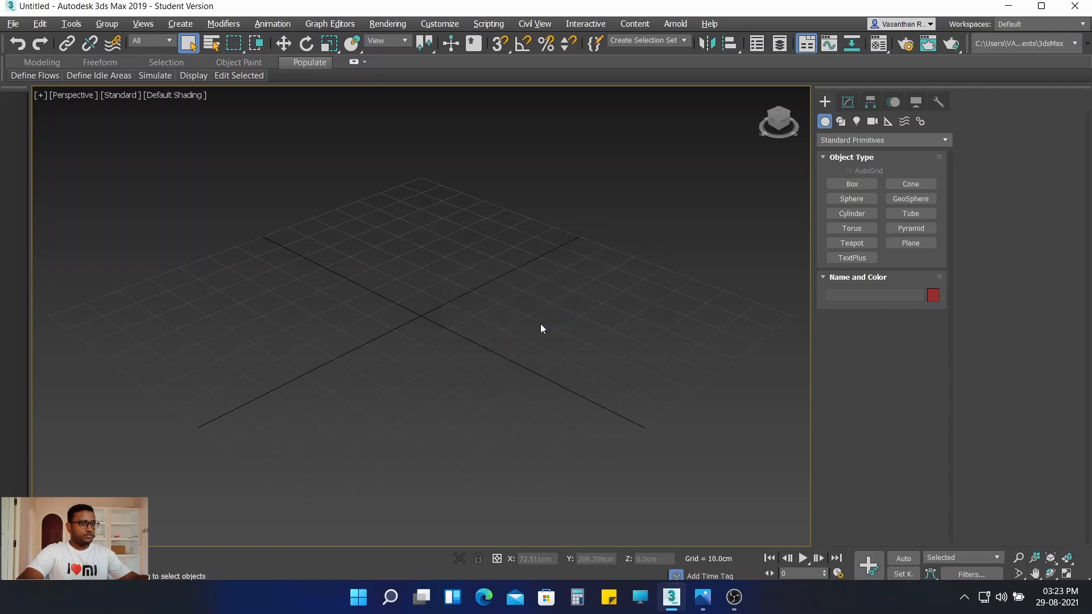
{"action": "left_click", "coordinate": [12, 25]}
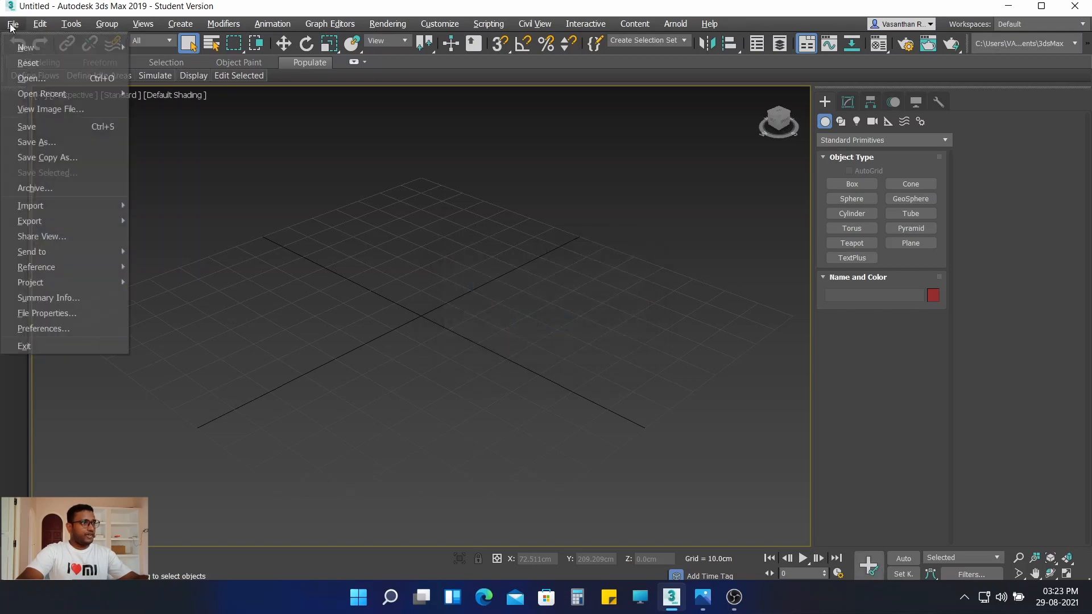
{"action": "left_click", "coordinate": [38, 65]}
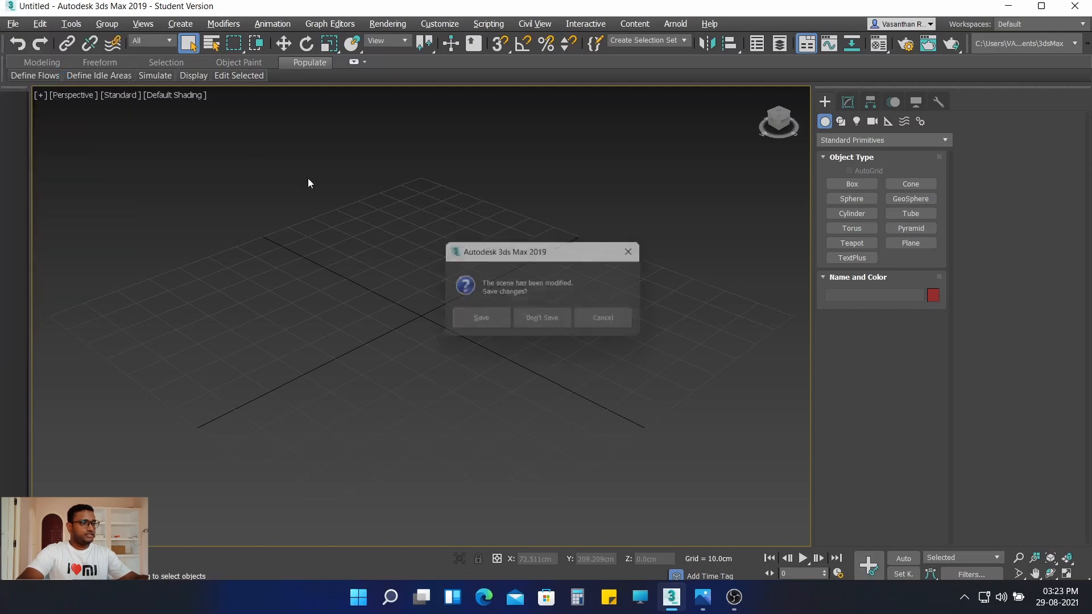
{"action": "left_click", "coordinate": [541, 321]}
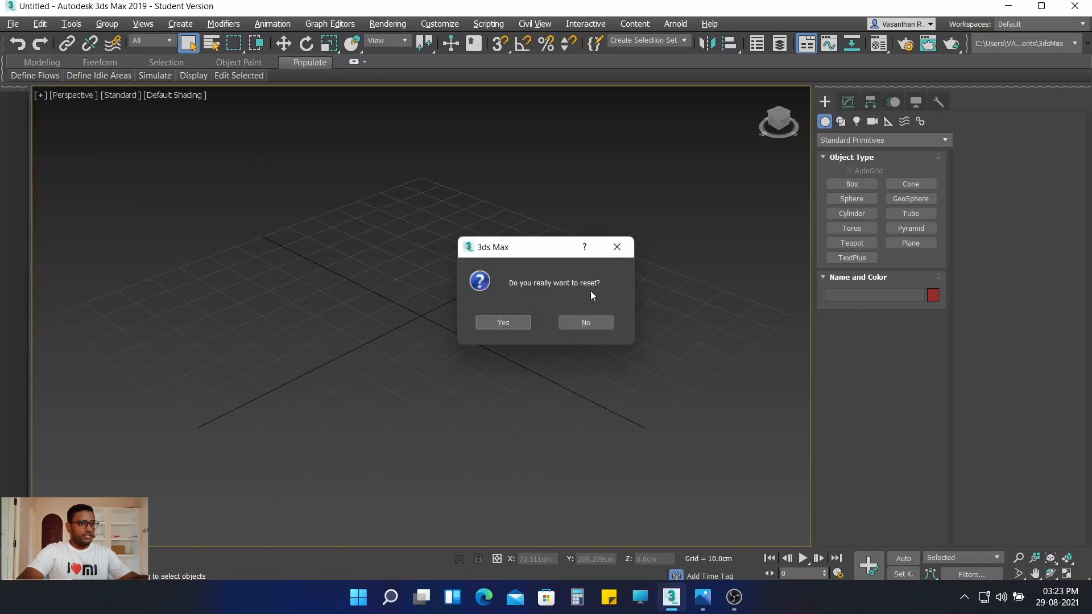
{"action": "left_click", "coordinate": [515, 321]}
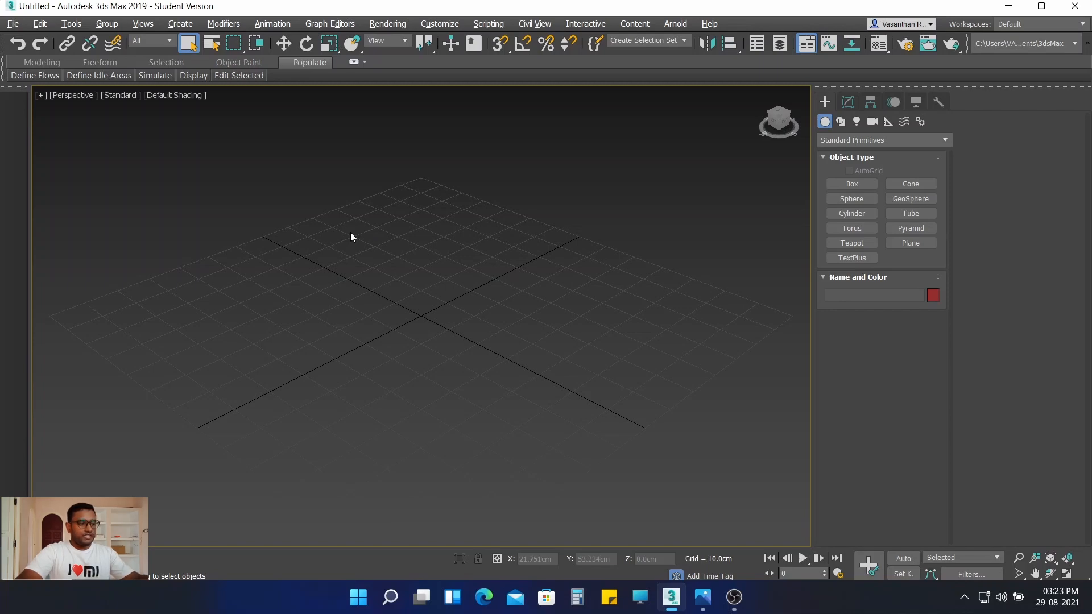
Step: Show all four viewports and draw a box about 117 cm wide, 75 cm long and 48 cm high in the Top view
{"action": "key", "text": "alt+w"}
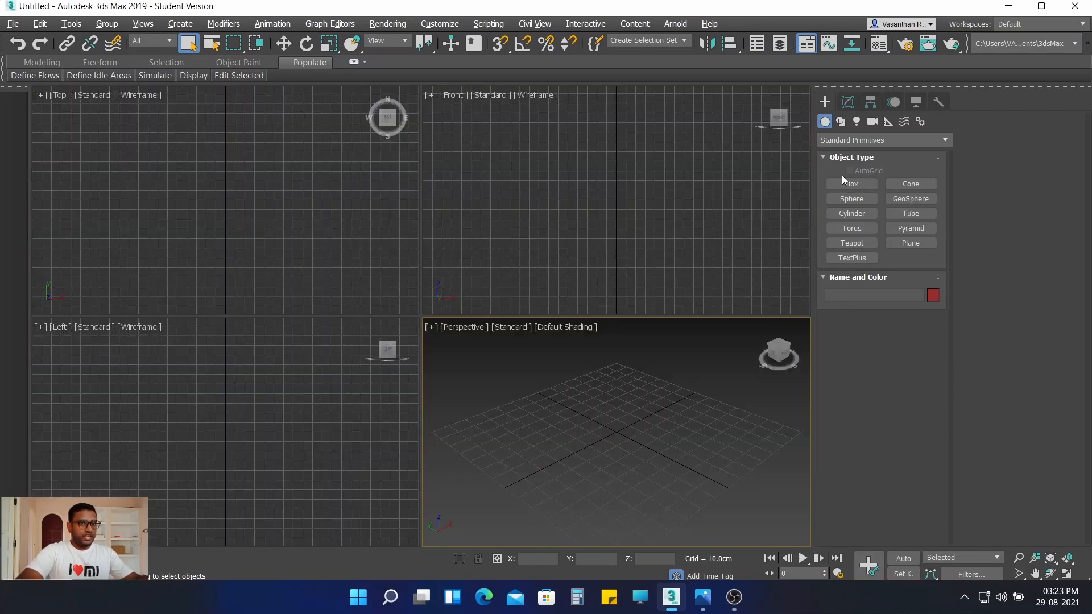
{"action": "left_click", "coordinate": [853, 185]}
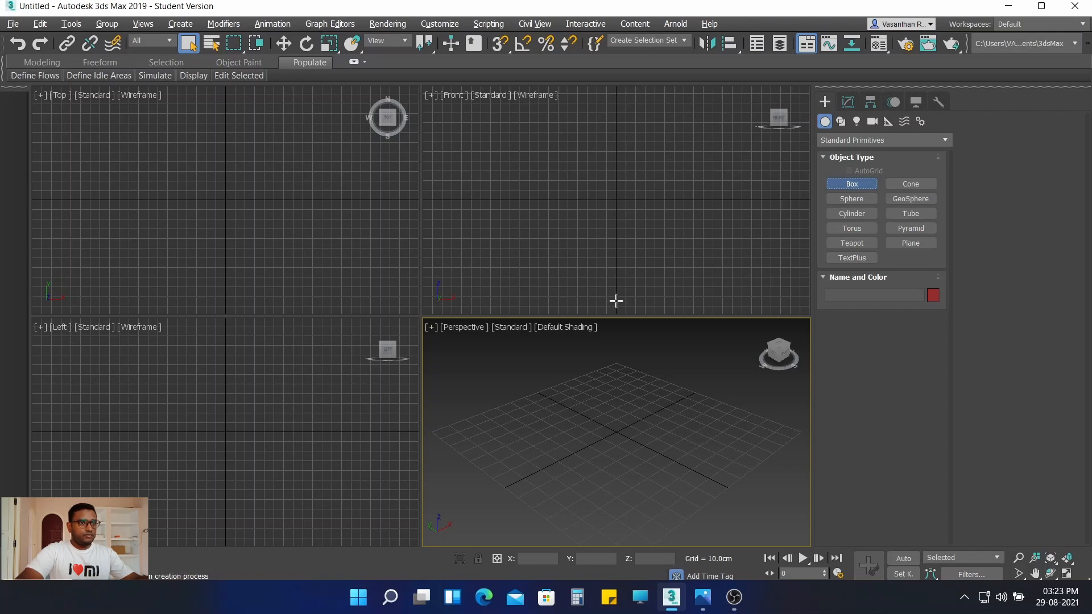
{"action": "left_click_drag", "start_coordinate": [158, 163], "coordinate": [272, 235]}
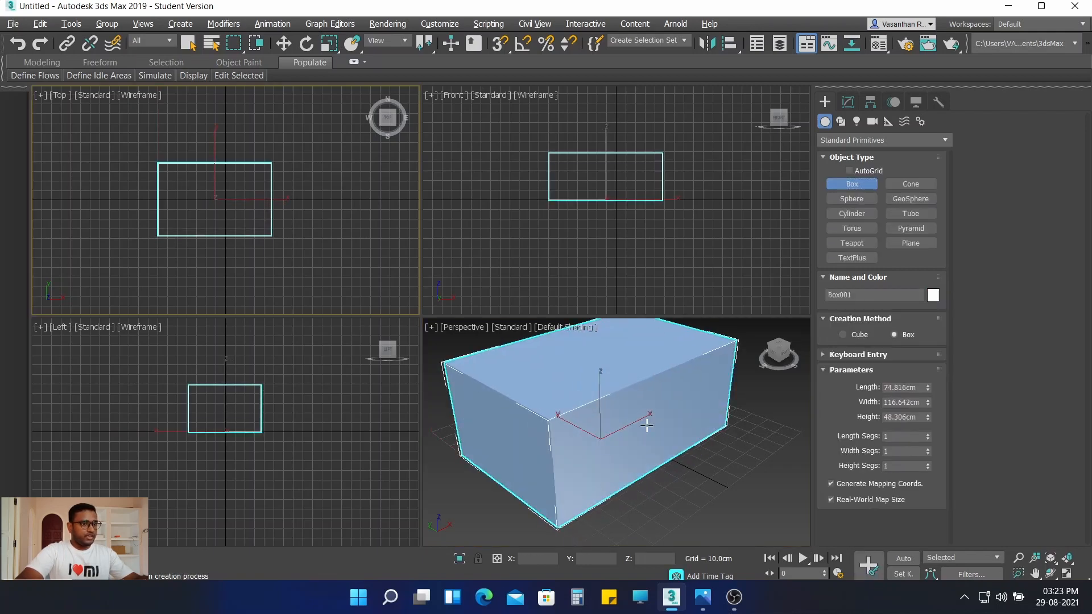
{"action": "scroll", "coordinate": [631, 420], "scroll_direction": "down", "scroll_amount": 4}
{"action": "scroll", "coordinate": [608, 442], "scroll_direction": "up", "scroll_amount": 3}
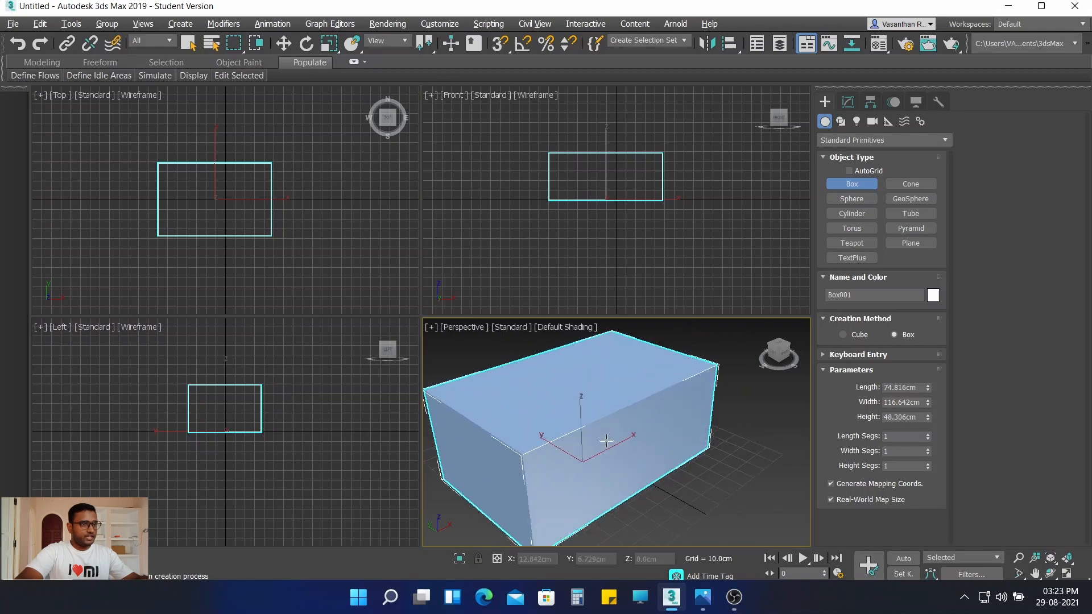
Step: Move the box to the world origin by setting its absolute X and Y positions to 0
{"action": "right_click", "coordinate": [283, 43]}
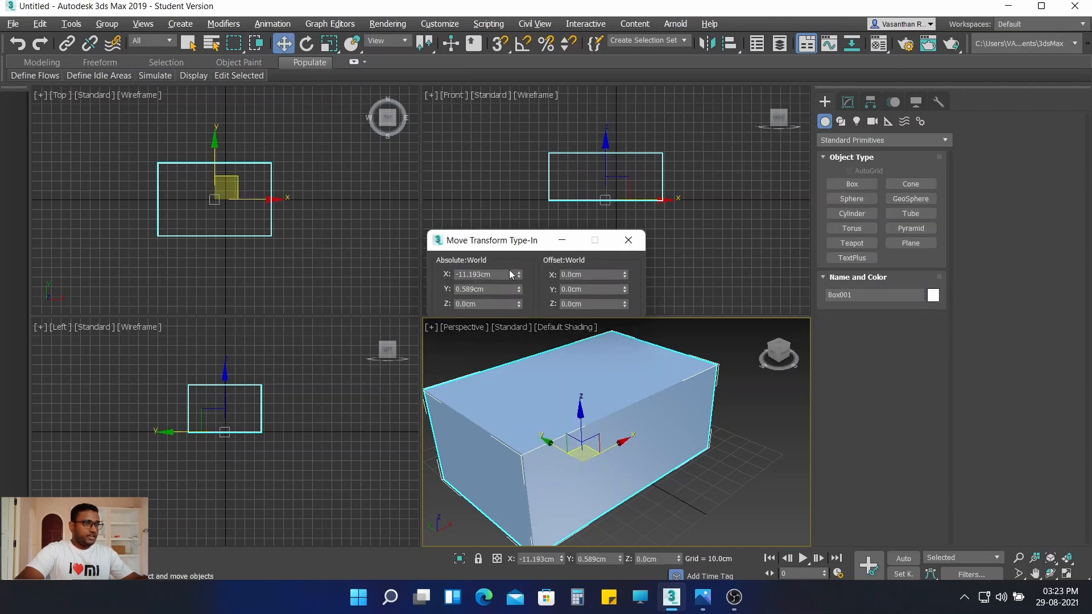
{"action": "double_click", "coordinate": [498, 275]}
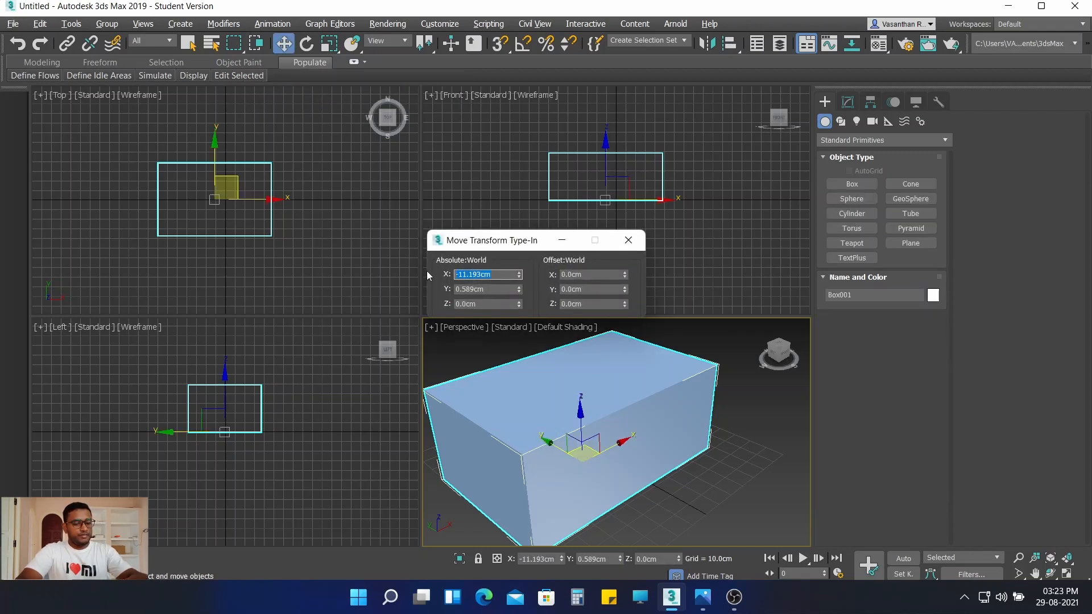
{"action": "type", "text": "0.0"}
{"action": "key", "text": "Return"}
{"action": "double_click", "coordinate": [490, 290]}
{"action": "type", "text": "0"}
{"action": "key", "text": "Return"}
{"action": "left_click", "coordinate": [633, 235]}
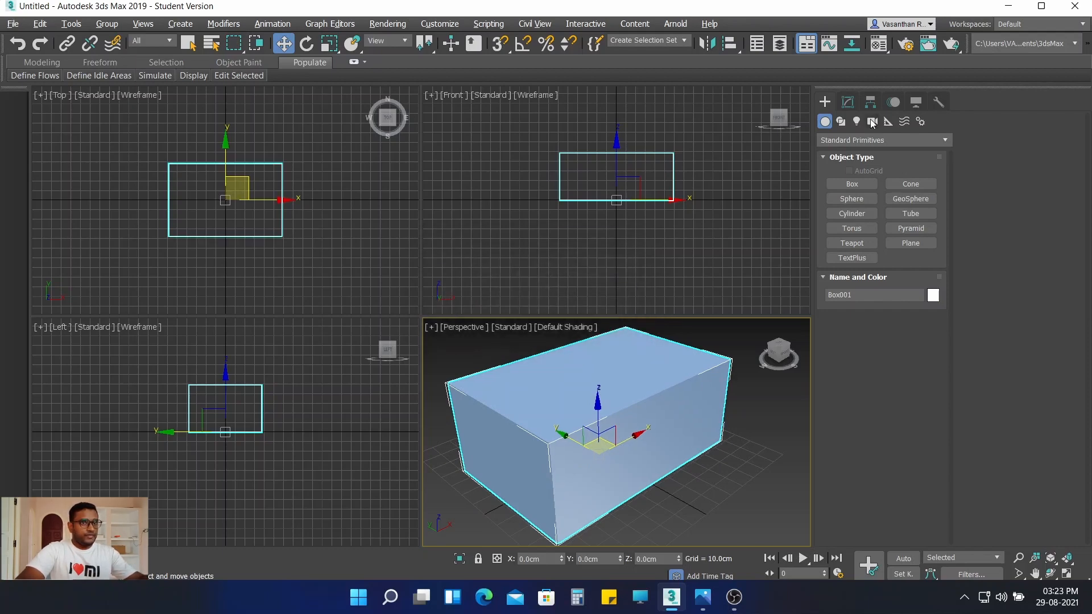
Step: Bring up the box's editable parameters and accept metric centimeters as the display unit in the units setup
{"action": "left_click", "coordinate": [847, 103]}
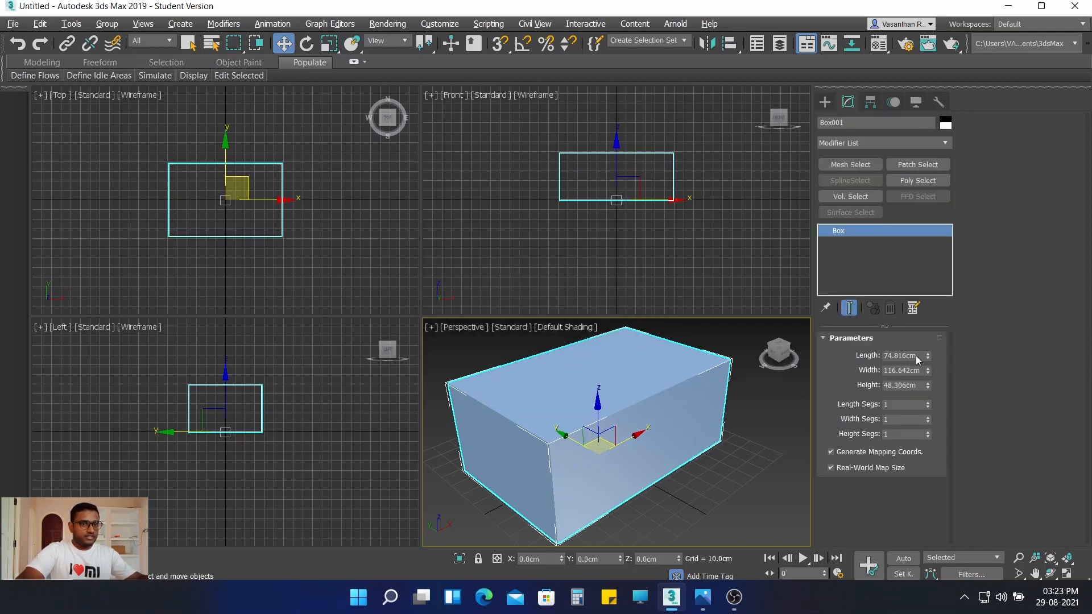
{"action": "left_click", "coordinate": [921, 355]}
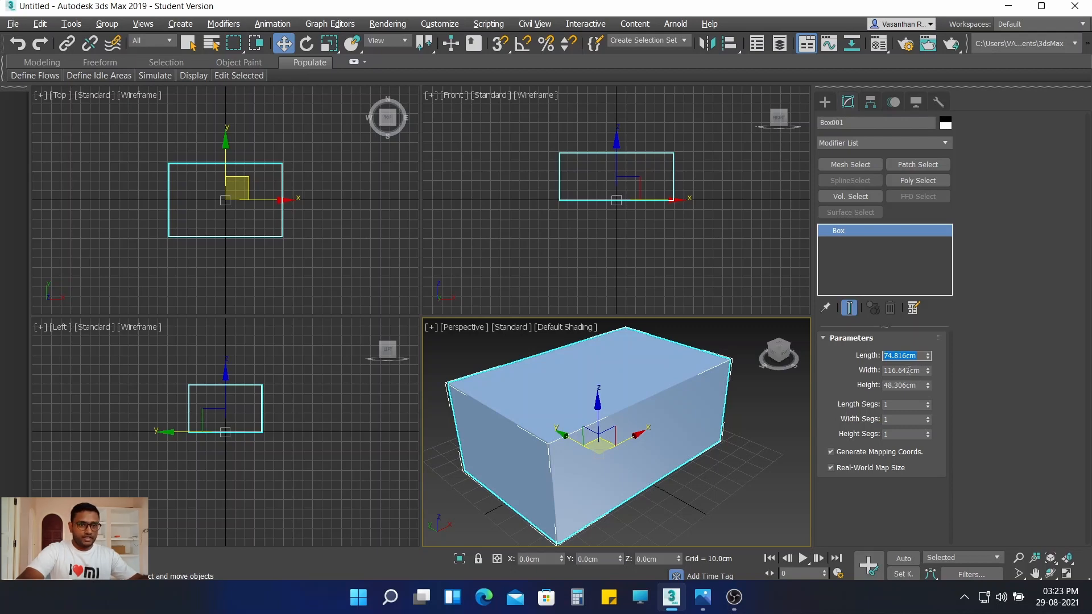
{"action": "left_click", "coordinate": [438, 25]}
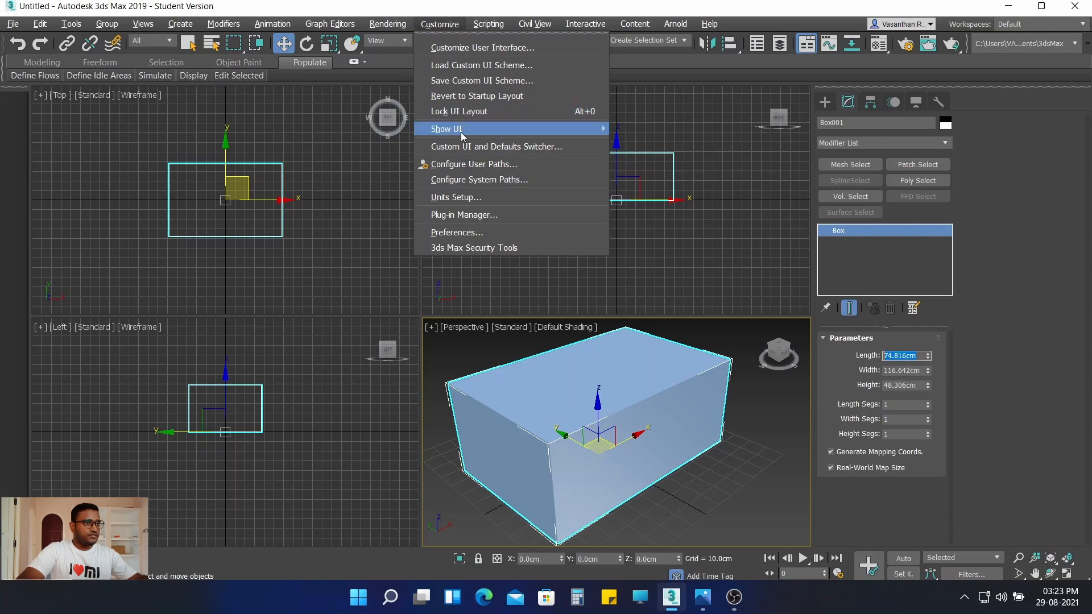
{"action": "left_click", "coordinate": [470, 198]}
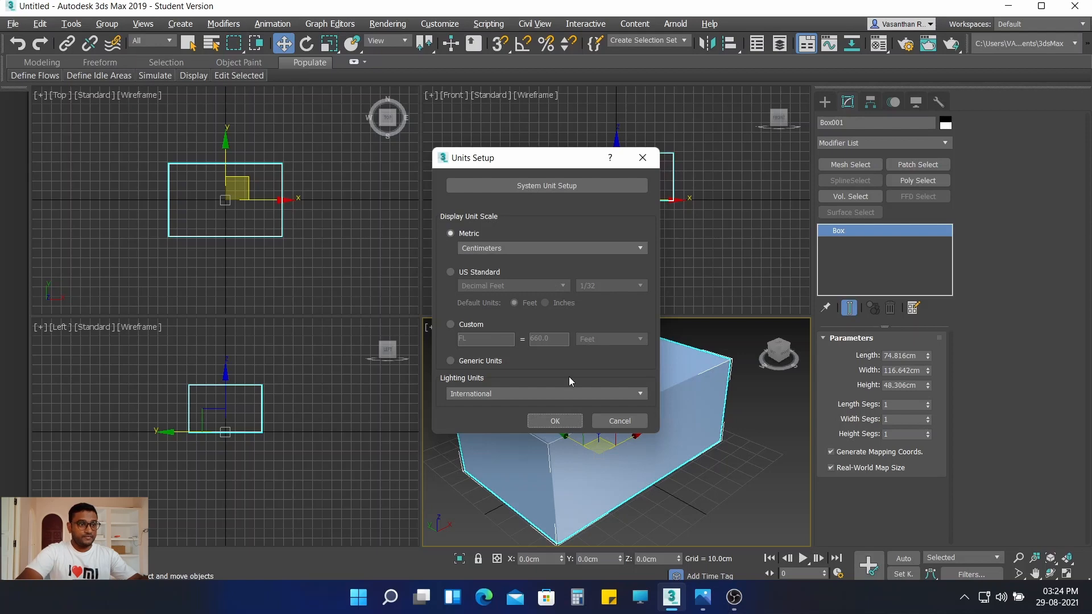
{"action": "left_click", "coordinate": [569, 422]}
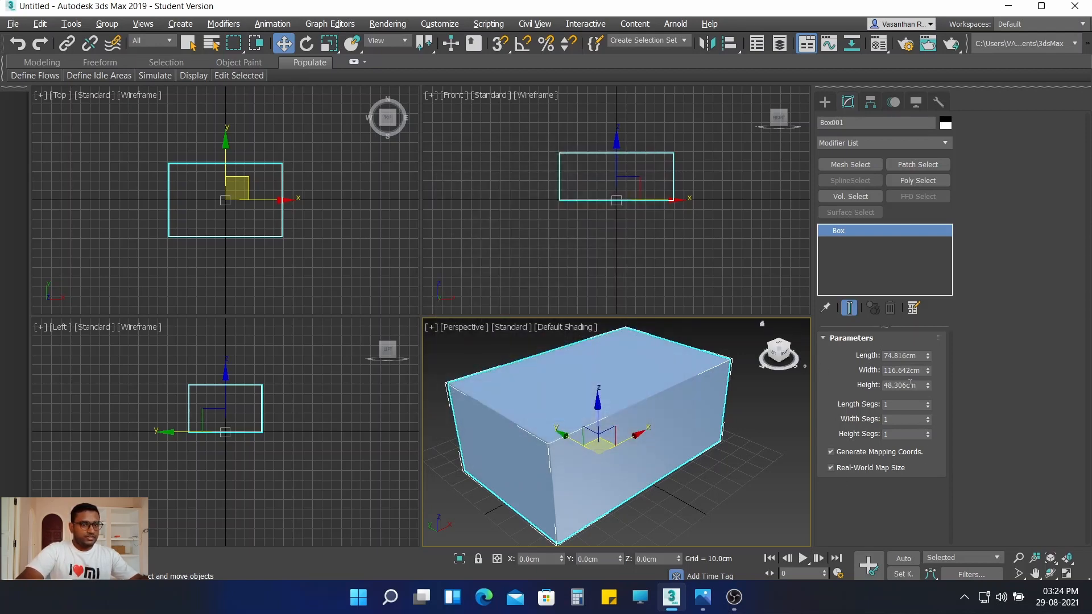
Step: Set the box's length to 3 cm, its width to 73 cm and its height to 25 cm
{"action": "double_click", "coordinate": [922, 353]}
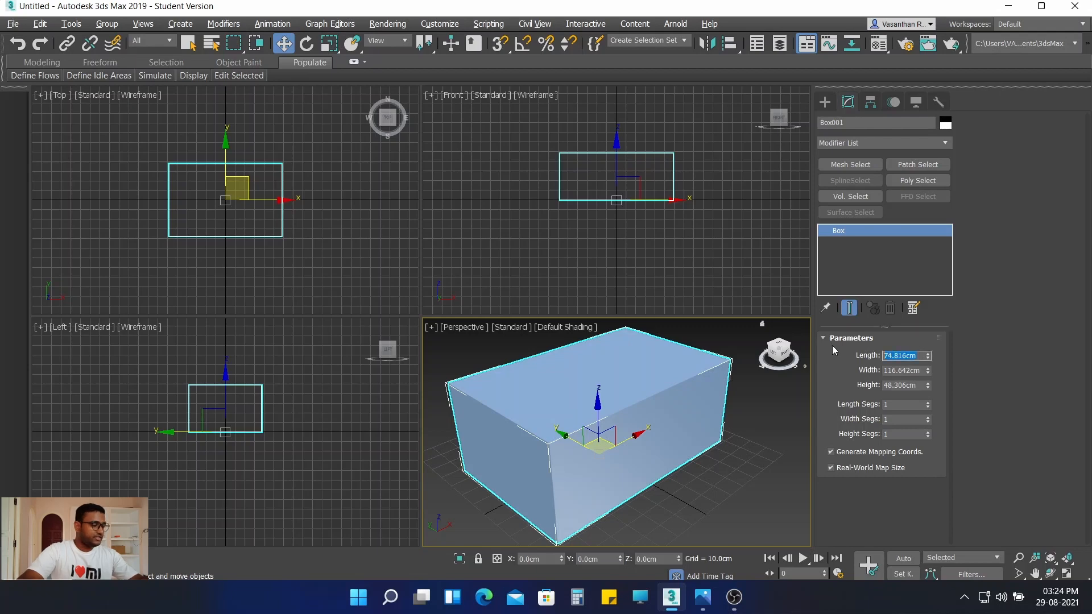
{"action": "type", "text": "3"}
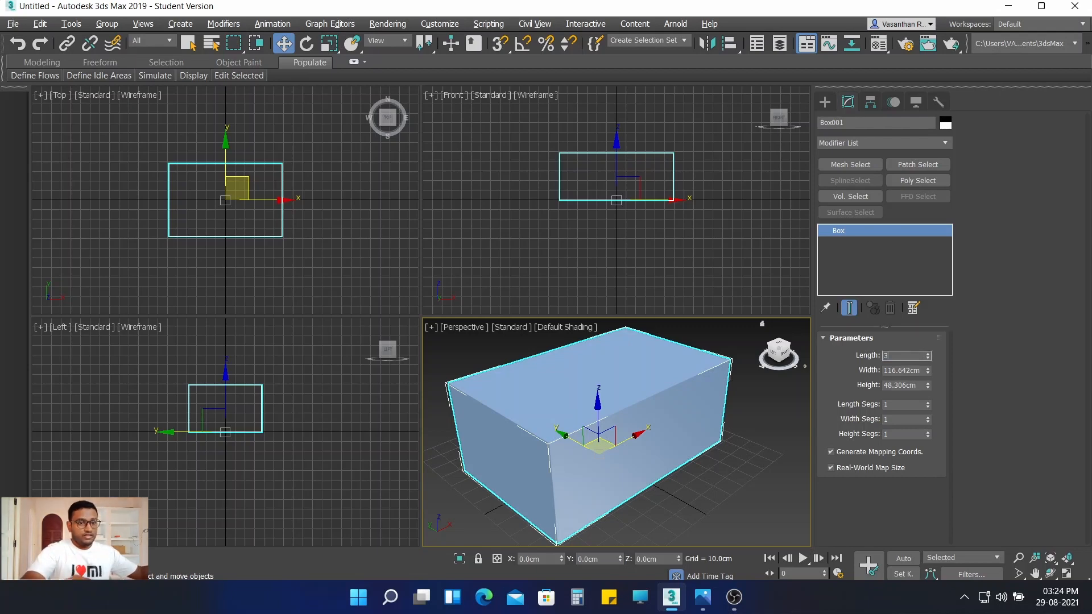
{"action": "key", "text": "Return"}
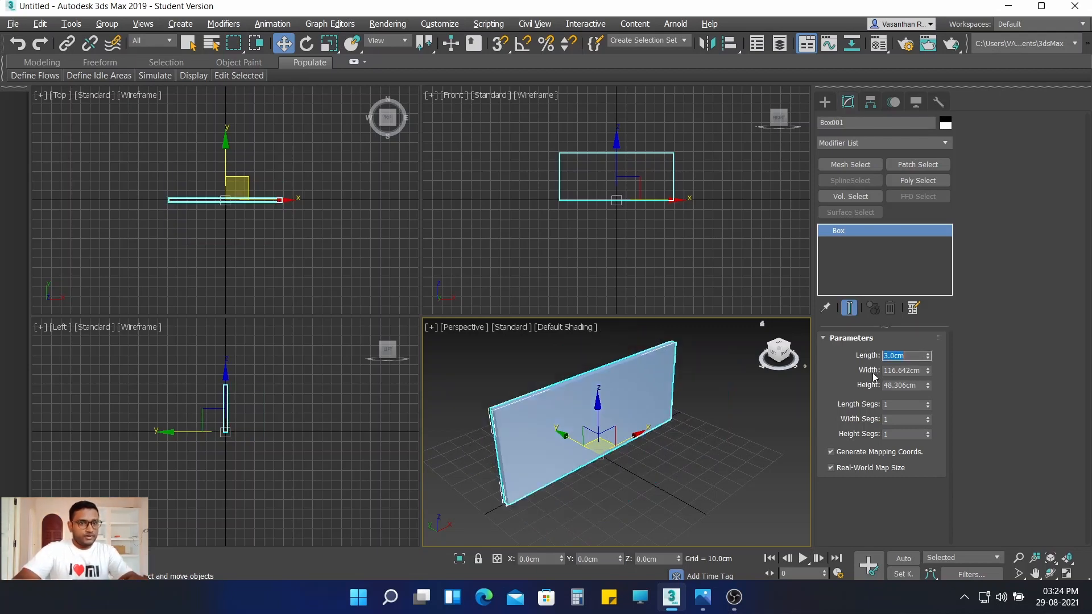
{"action": "double_click", "coordinate": [922, 370]}
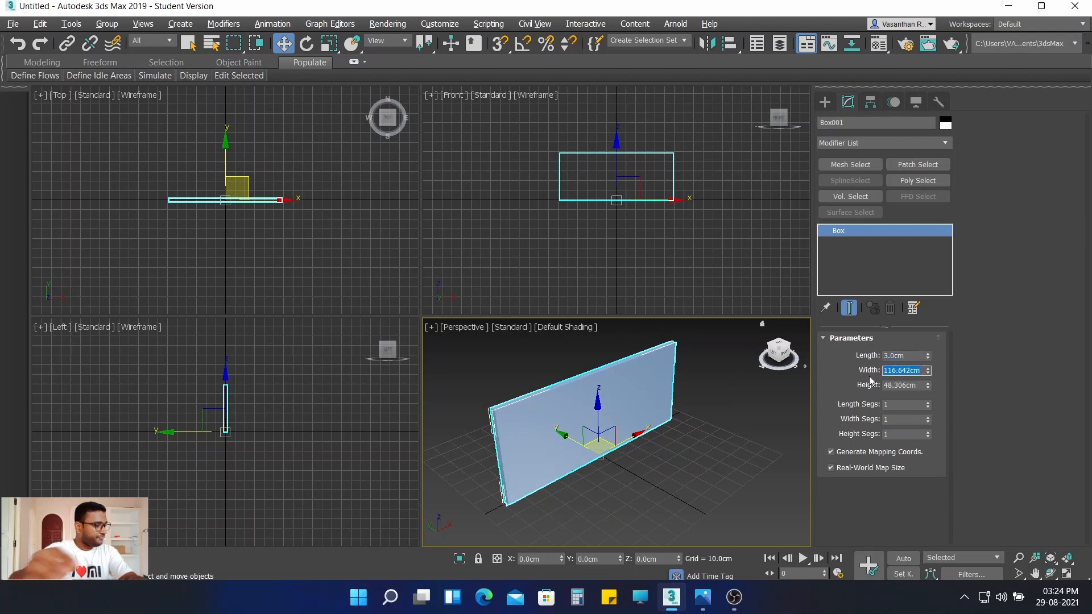
{"action": "type", "text": "73"}
{"action": "key", "text": "Return"}
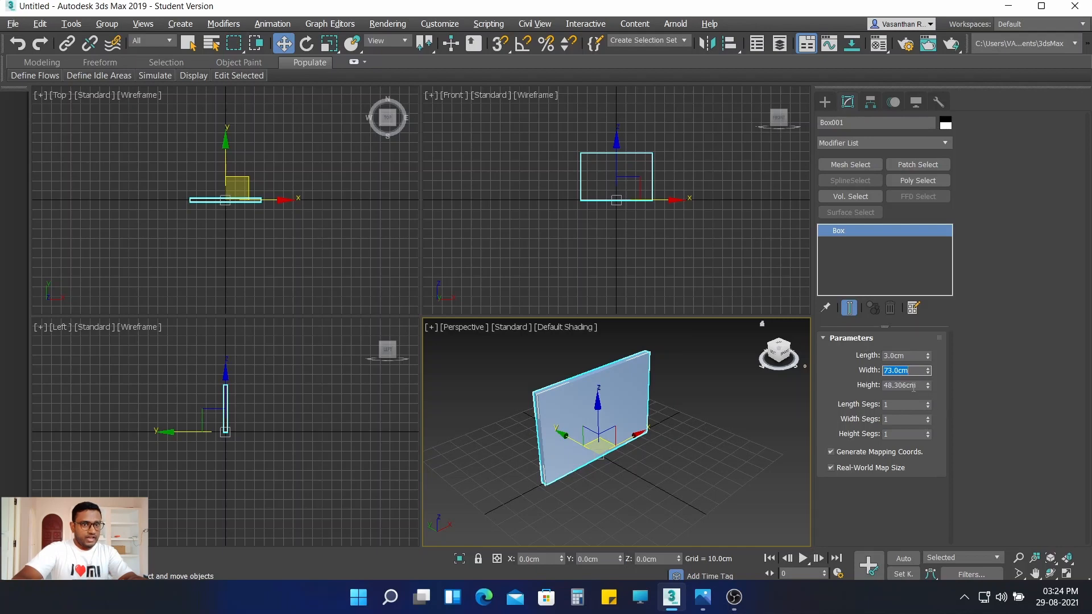
{"action": "key", "text": "Tab"}
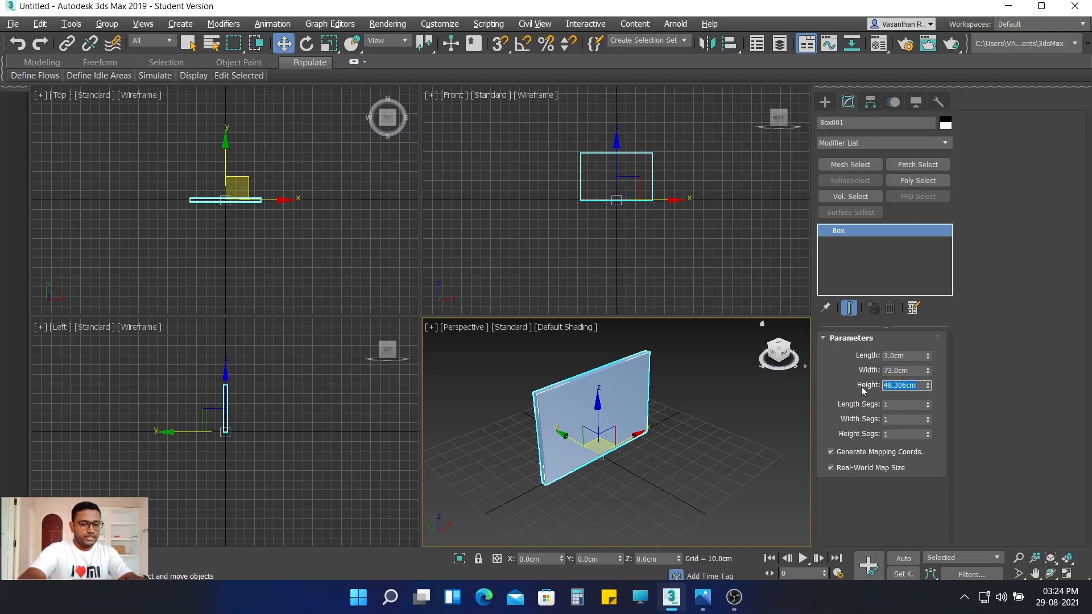
{"action": "type", "text": "25"}
{"action": "key", "text": "Return"}
{"action": "scroll", "coordinate": [619, 508], "scroll_direction": "up", "scroll_amount": 5}
{"action": "scroll", "coordinate": [581, 425], "scroll_direction": "down", "scroll_amount": 5}
{"action": "middle_click_drag", "start_coordinate": [578, 414], "coordinate": [597, 449]}
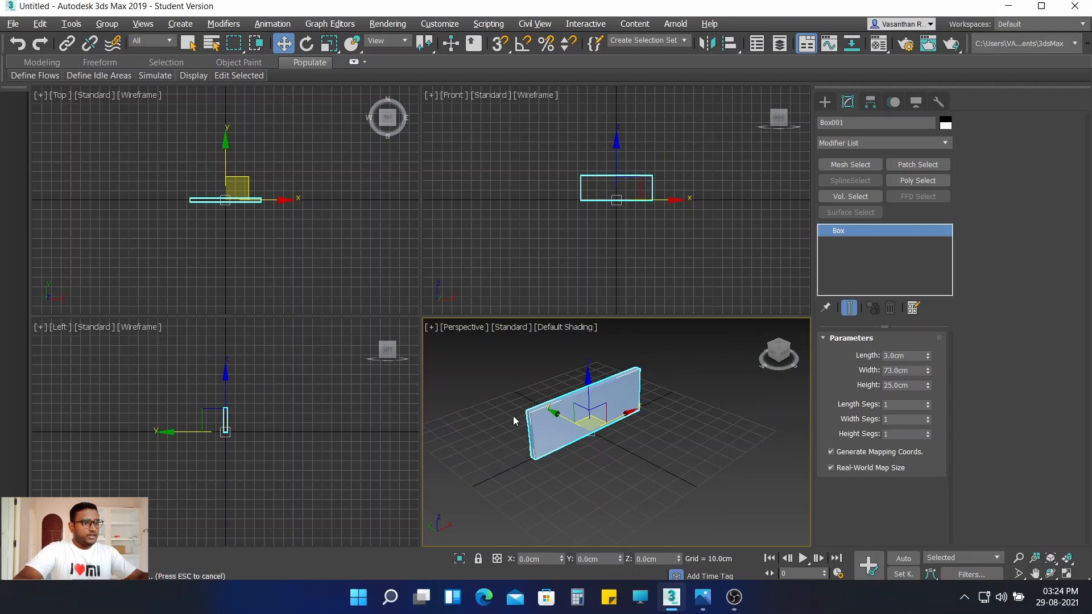
Step: Maximize the Perspective viewport and turn on edged faces in its shading, leaving the box deselected
{"action": "left_click", "coordinate": [494, 401]}
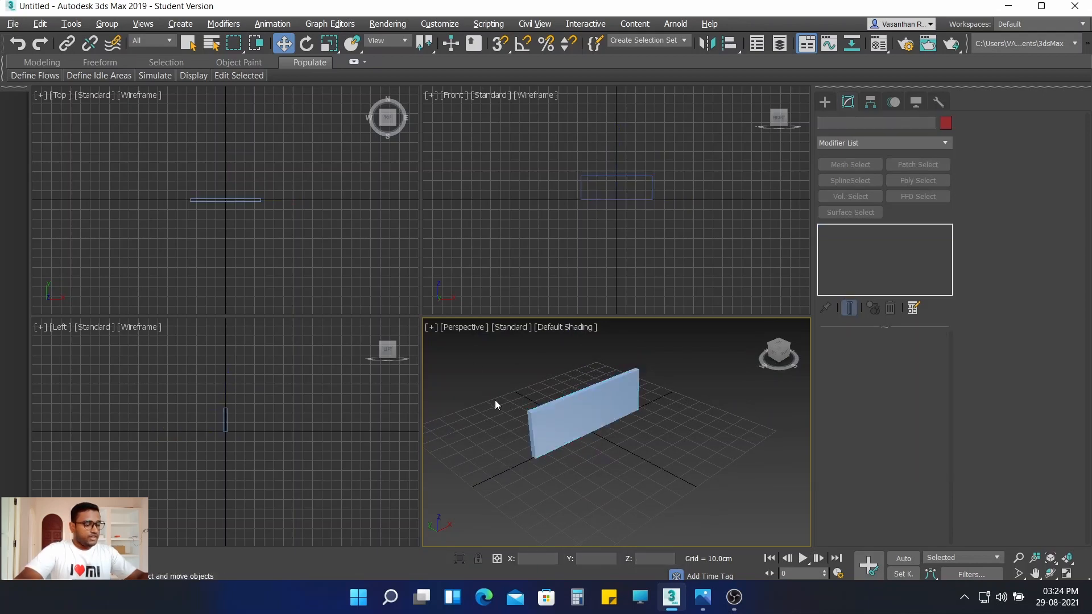
{"action": "key", "text": "alt+w"}
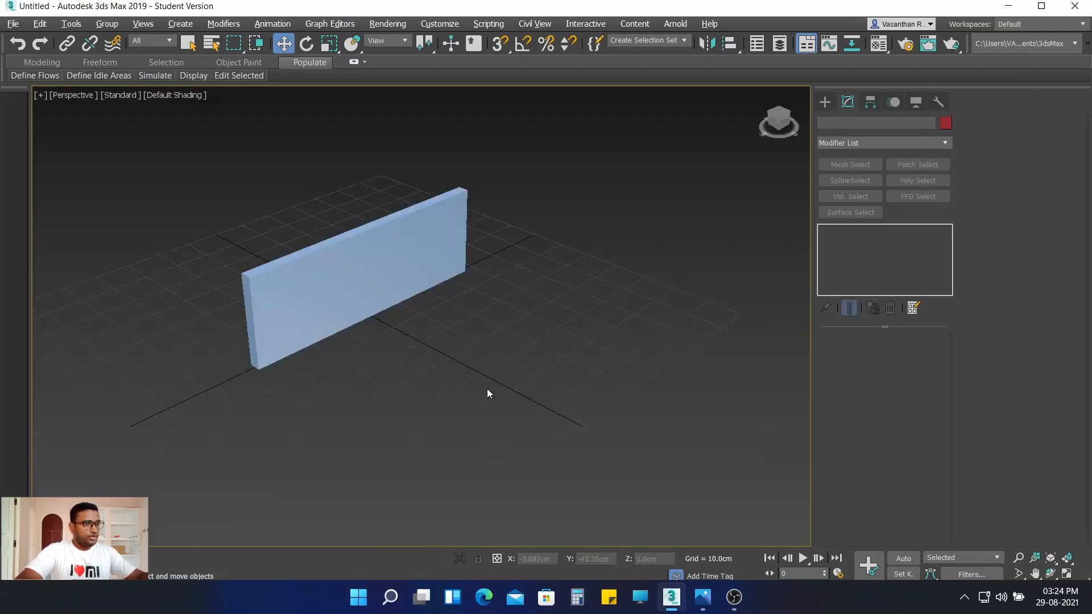
{"action": "scroll", "coordinate": [323, 210], "scroll_direction": "up", "scroll_amount": 3}
{"action": "left_click", "coordinate": [390, 274]}
{"action": "middle_click_drag", "start_coordinate": [454, 300], "coordinate": [485, 298]}
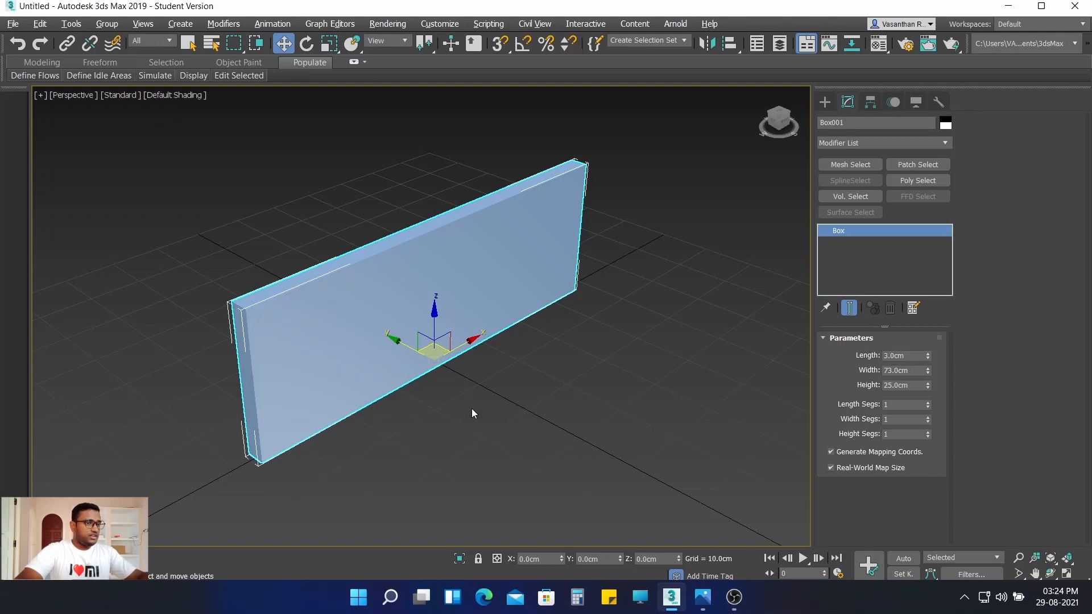
{"action": "left_click", "coordinate": [177, 94]}
{"action": "left_click", "coordinate": [237, 248]}
{"action": "left_click", "coordinate": [411, 180]}
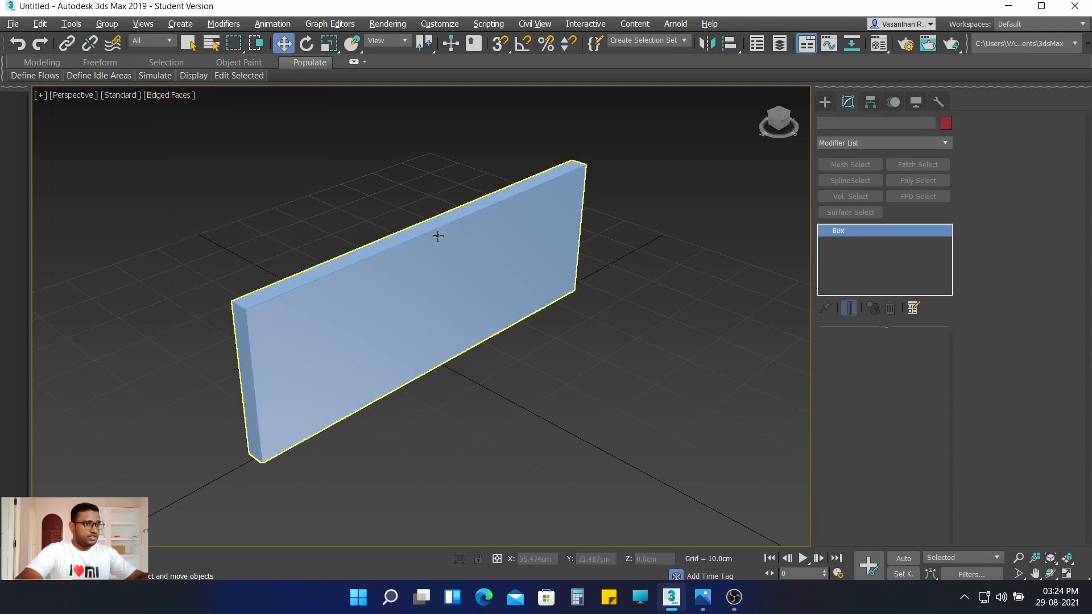
Step: Convert the box to an Editable Poly
{"action": "left_click", "coordinate": [438, 236]}
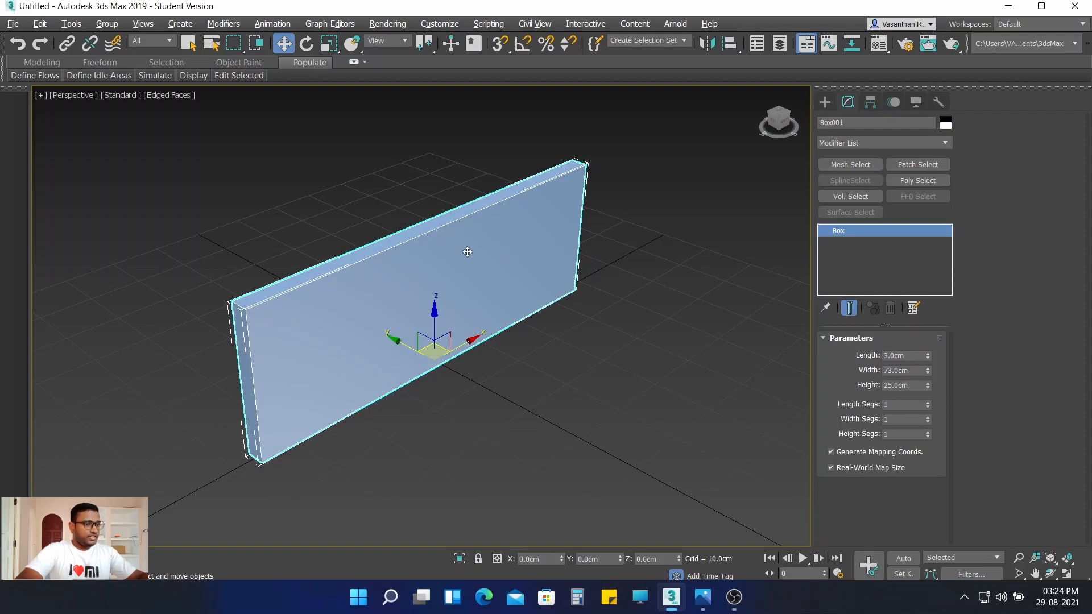
{"action": "right_click", "coordinate": [578, 419]}
{"action": "mouse_move", "coordinate": [625, 549]}
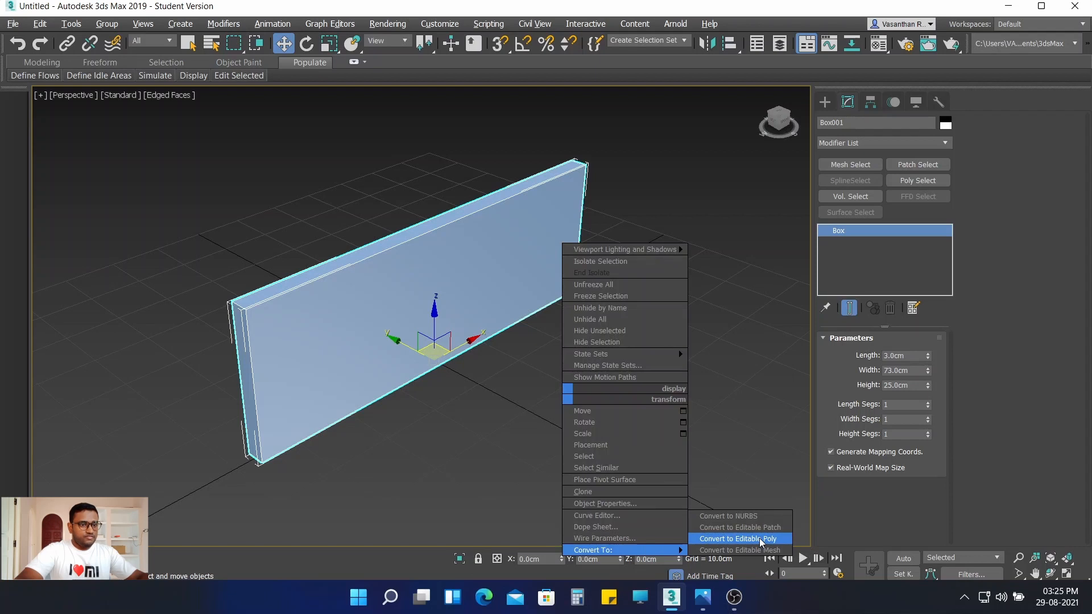
{"action": "left_click", "coordinate": [761, 543]}
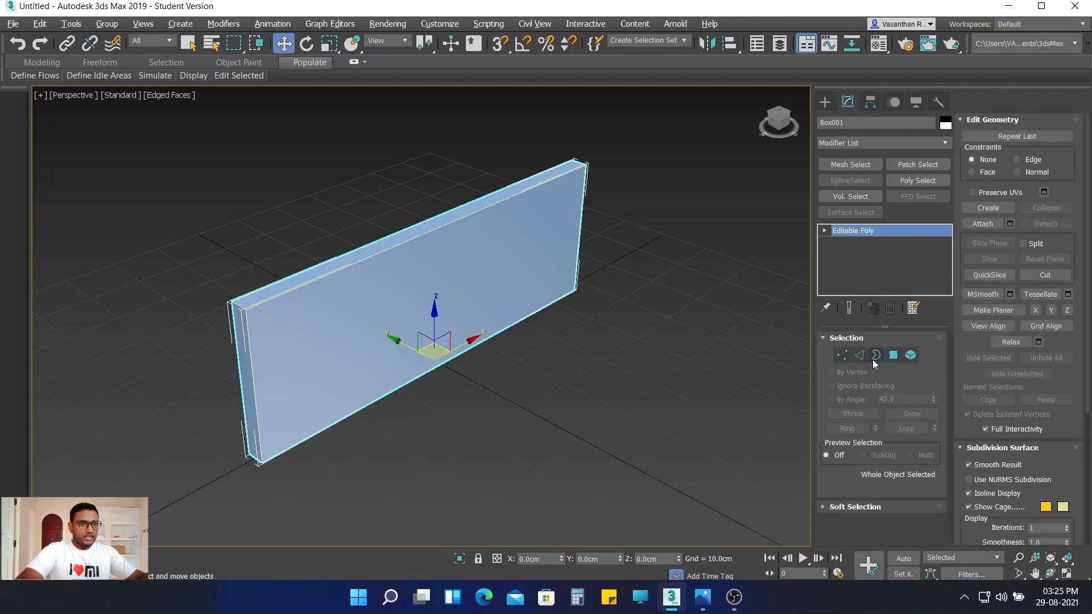
Step: Connect the two long top edges of the panel with 4 segments, leaving no edges selected
{"action": "left_click", "coordinate": [857, 357]}
{"action": "left_click_drag", "start_coordinate": [365, 207], "coordinate": [426, 274]}
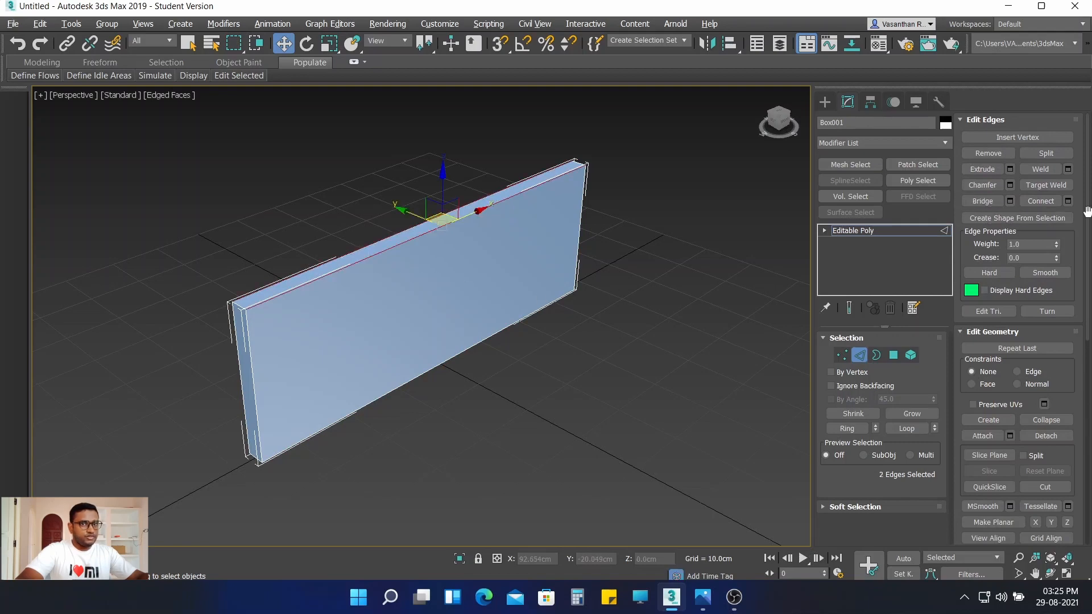
{"action": "left_click", "coordinate": [1068, 202]}
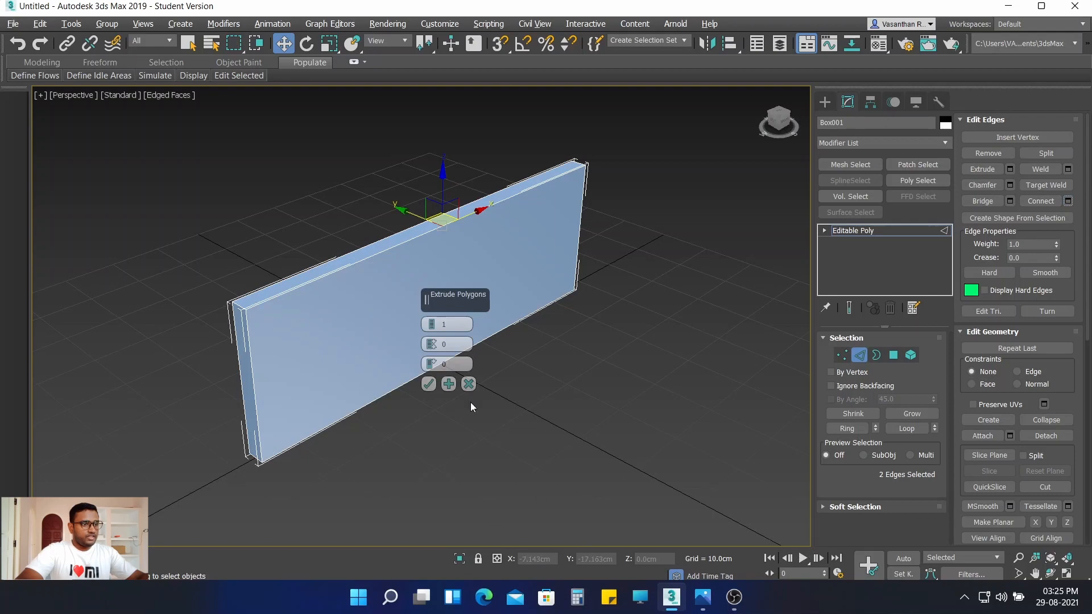
{"action": "left_click", "coordinate": [431, 320]}
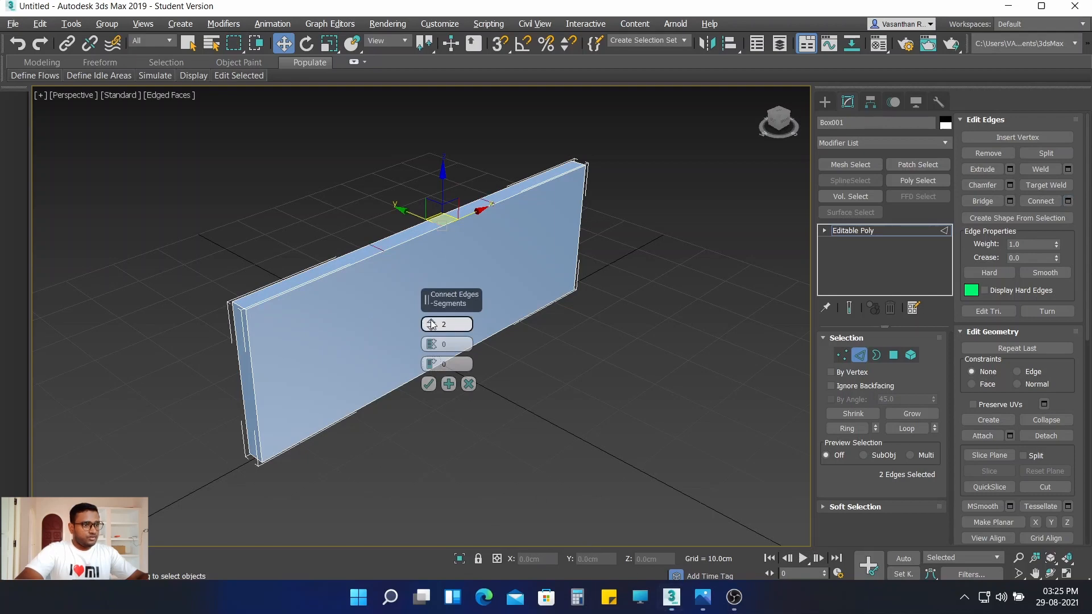
{"action": "left_click", "coordinate": [431, 322]}
{"action": "left_click", "coordinate": [431, 322]}
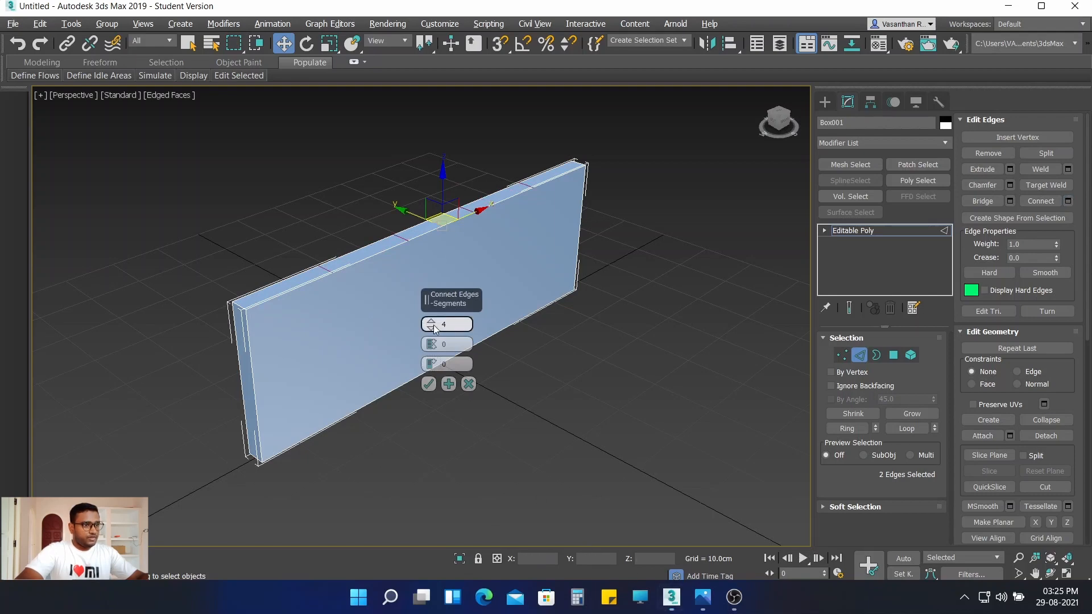
{"action": "left_click", "coordinate": [429, 385]}
{"action": "left_click", "coordinate": [631, 492]}
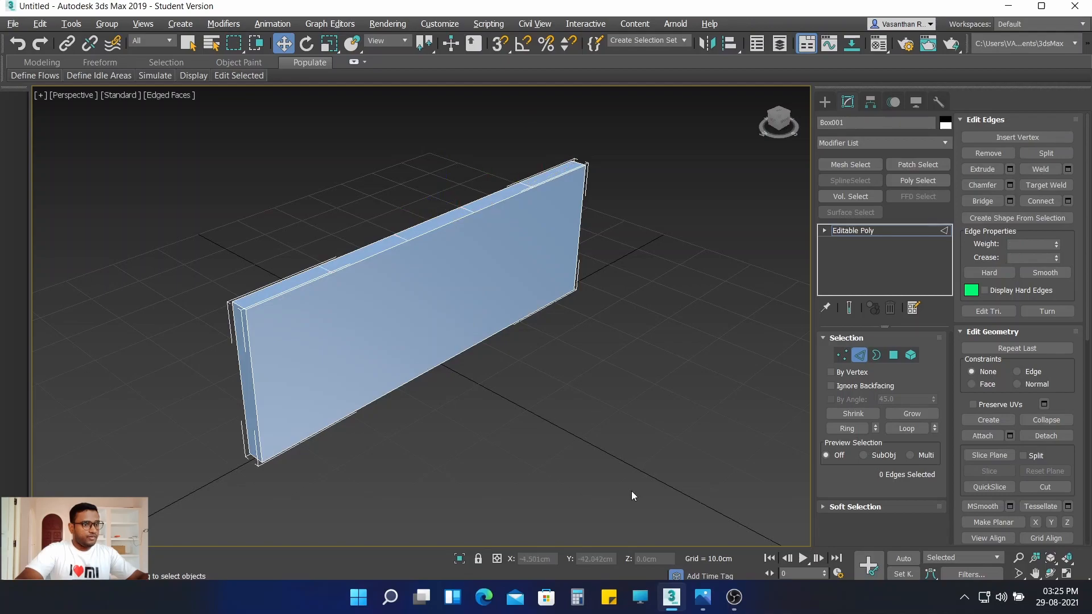
Step: Check the bed reference picture and connect the two long edges of the second top section from the near end with 1 segment and slide -10
{"action": "left_click", "coordinate": [703, 597]}
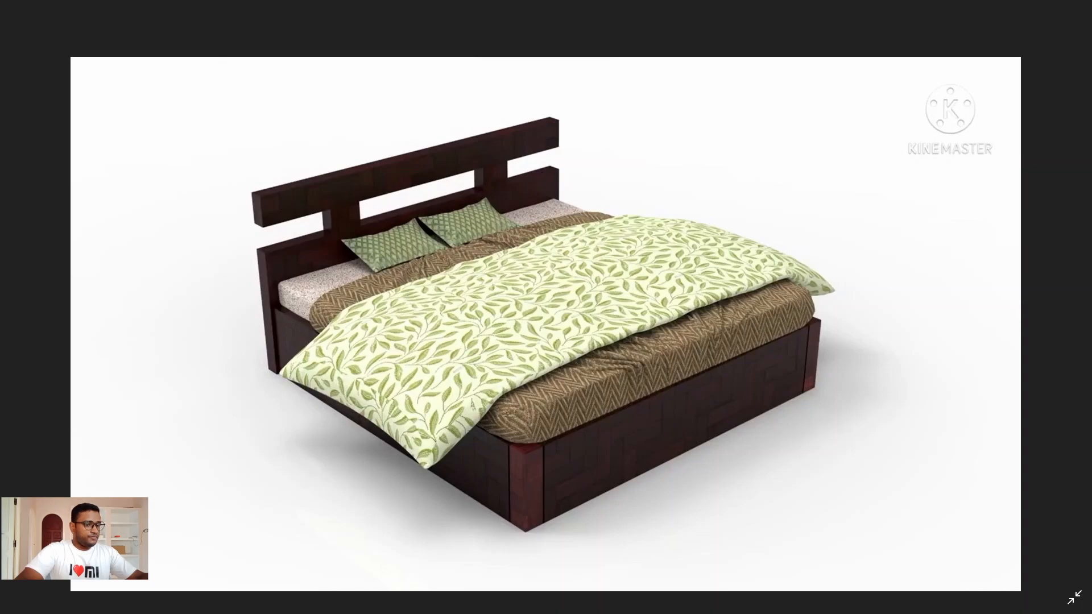
{"action": "left_click", "coordinate": [671, 597]}
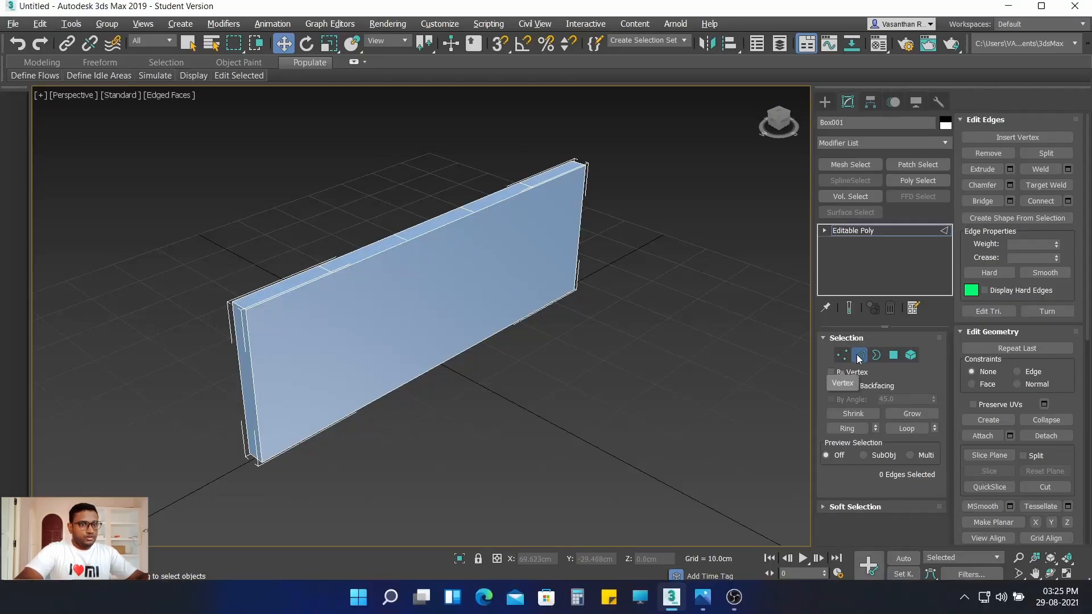
{"action": "left_click_drag", "start_coordinate": [377, 275], "coordinate": [384, 288]}
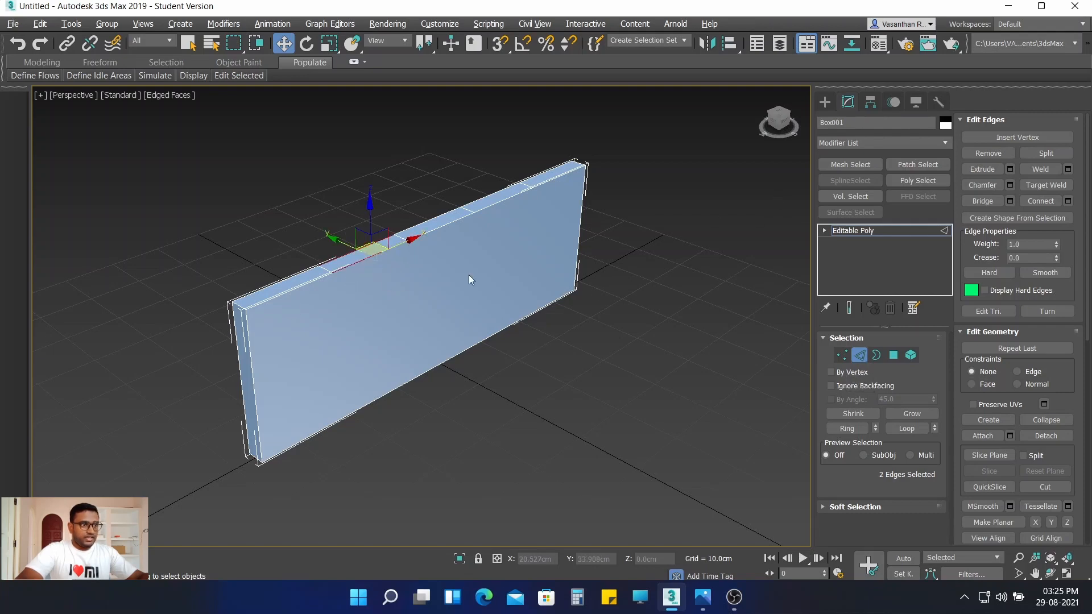
{"action": "left_click", "coordinate": [1068, 206]}
{"action": "left_click_drag", "start_coordinate": [430, 324], "coordinate": [431, 327]}
{"action": "left_click", "coordinate": [430, 328]}
{"action": "left_click", "coordinate": [430, 328]}
{"action": "left_click", "coordinate": [431, 328]}
{"action": "left_click", "coordinate": [431, 328]}
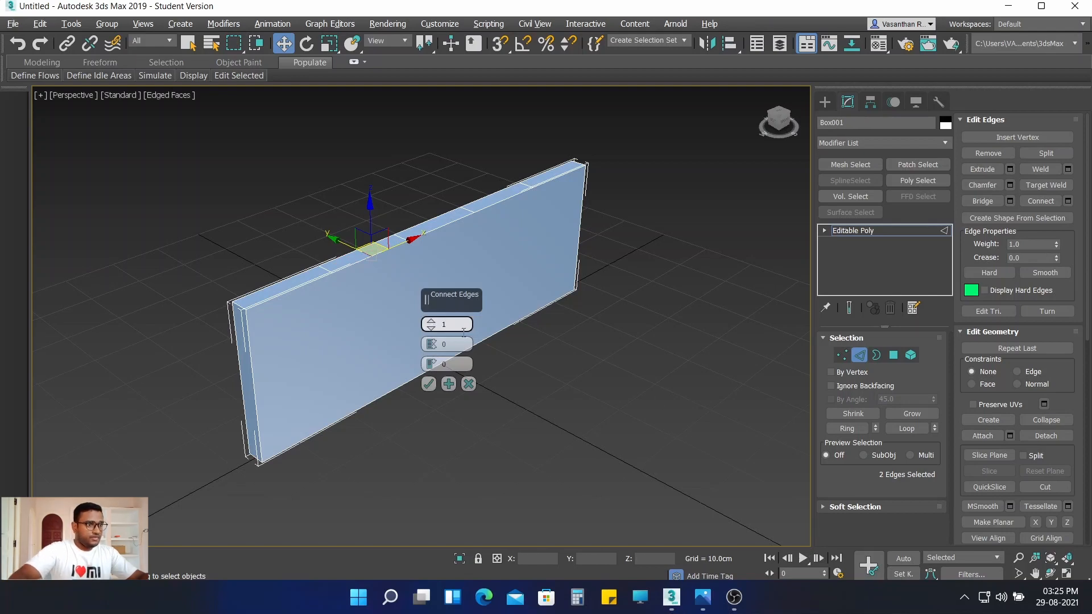
{"action": "double_click", "coordinate": [454, 365]}
{"action": "type", "text": "1"}
{"action": "left_click_drag", "start_coordinate": [449, 363], "coordinate": [418, 363]}
{"action": "type", "text": "-10"}
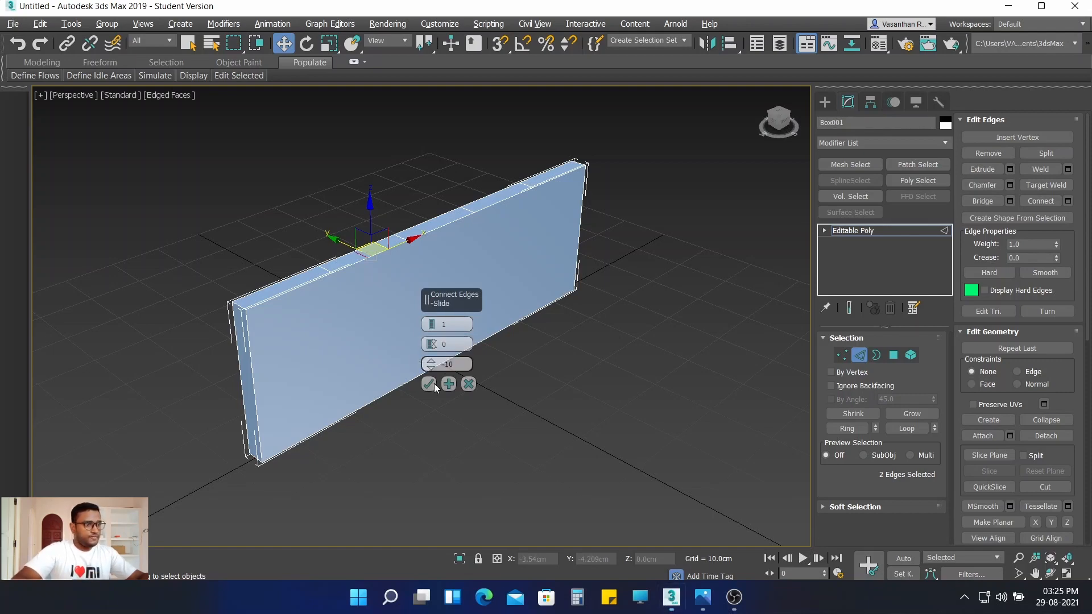
{"action": "left_click", "coordinate": [429, 384]}
{"action": "left_click", "coordinate": [565, 202]}
Step: Connect the two long edges of the second top section from the far end with 1 segment and slide 10
{"action": "left_click_drag", "start_coordinate": [486, 182], "coordinate": [521, 219]}
{"action": "left_click", "coordinate": [588, 211]}
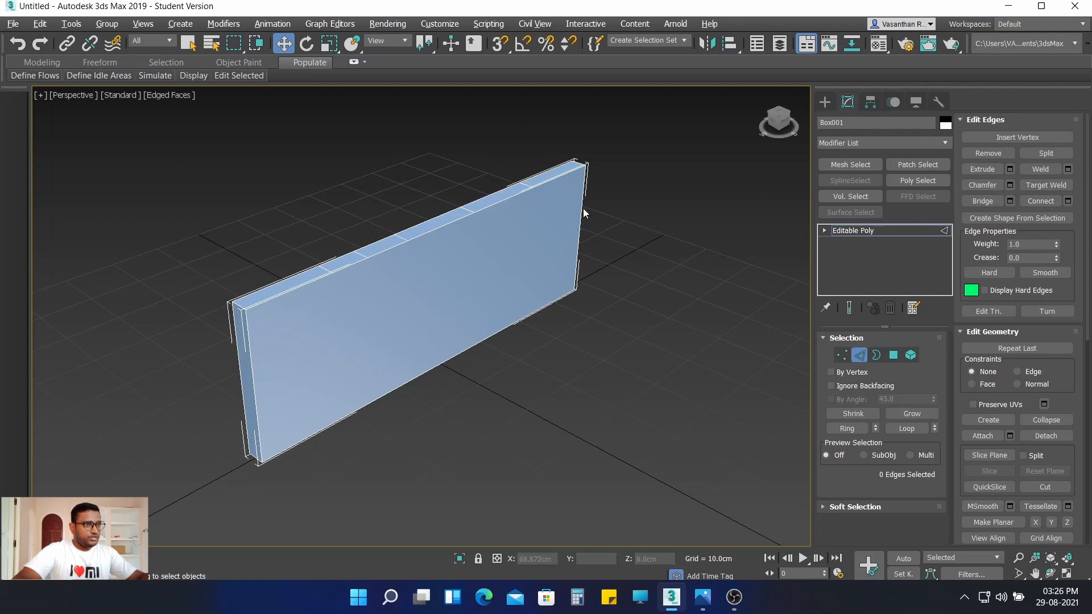
{"action": "scroll", "coordinate": [510, 191], "scroll_direction": "up", "scroll_amount": 4}
{"action": "left_click_drag", "start_coordinate": [483, 240], "coordinate": [486, 240]}
{"action": "left_click", "coordinate": [1068, 201]}
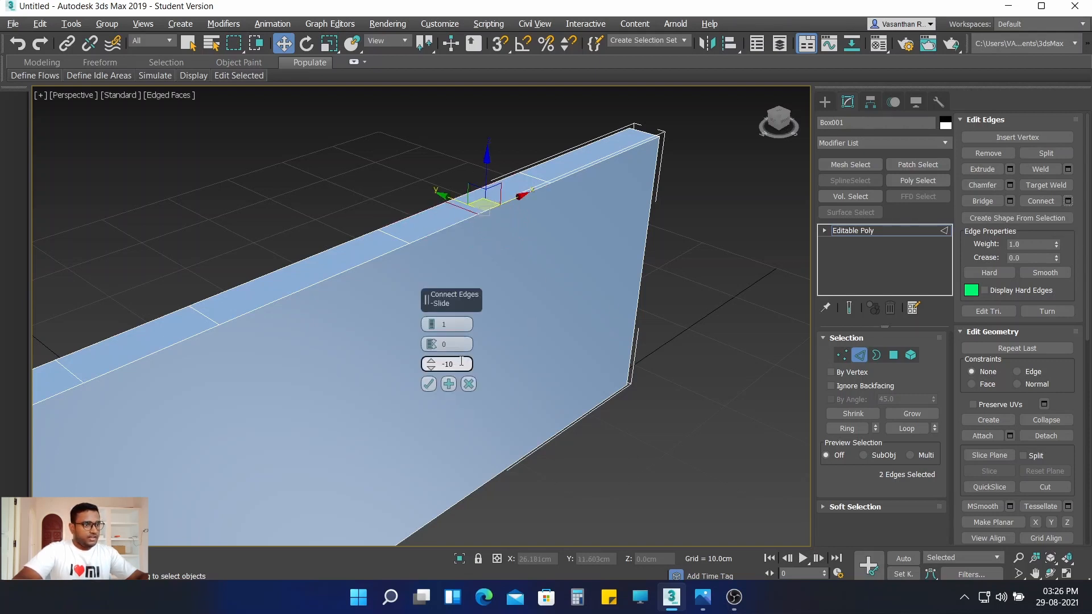
{"action": "left_click_drag", "start_coordinate": [461, 362], "coordinate": [442, 363]}
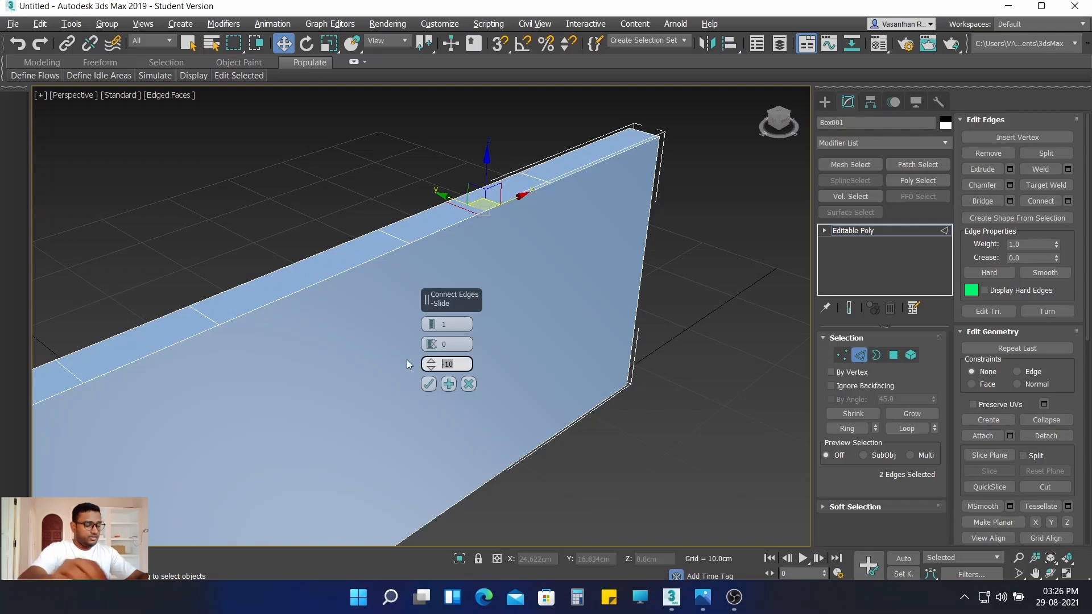
{"action": "type", "text": "10"}
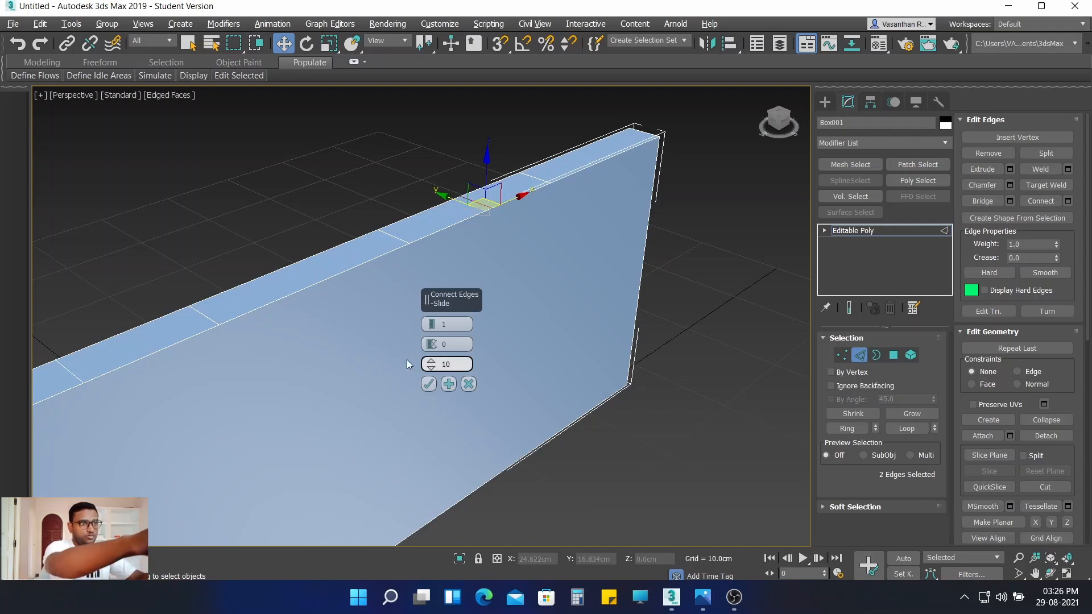
{"action": "scroll", "coordinate": [532, 279], "scroll_direction": "down", "scroll_amount": 2}
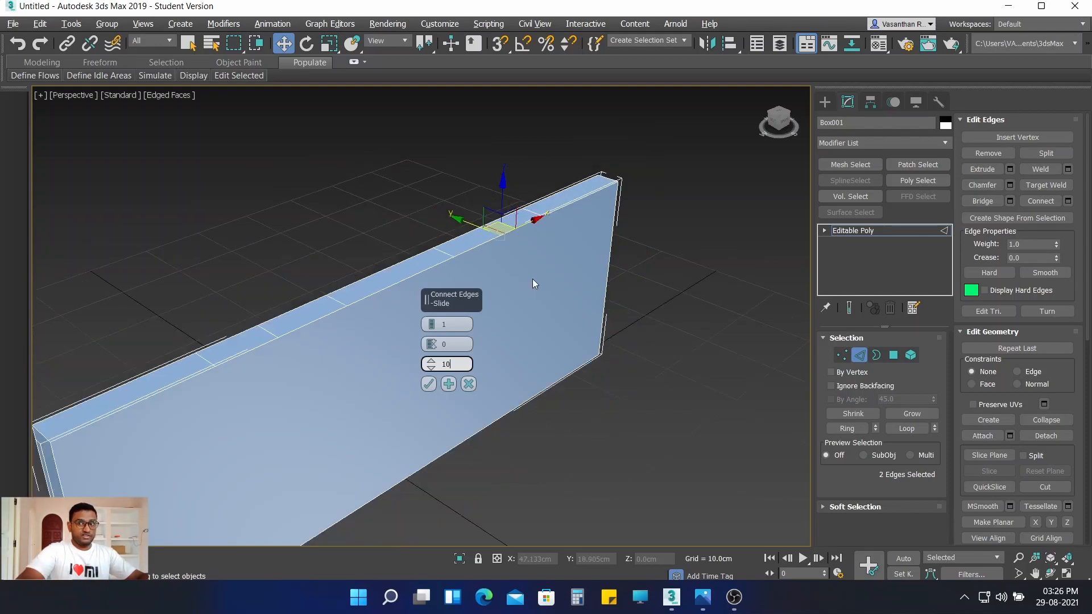
{"action": "left_click", "coordinate": [429, 384]}
Step: Extrude the two narrow outer polygons beside the new edges on the panel's top by 5 cm as post bases
{"action": "middle_click_drag", "start_coordinate": [687, 413], "coordinate": [775, 384]}
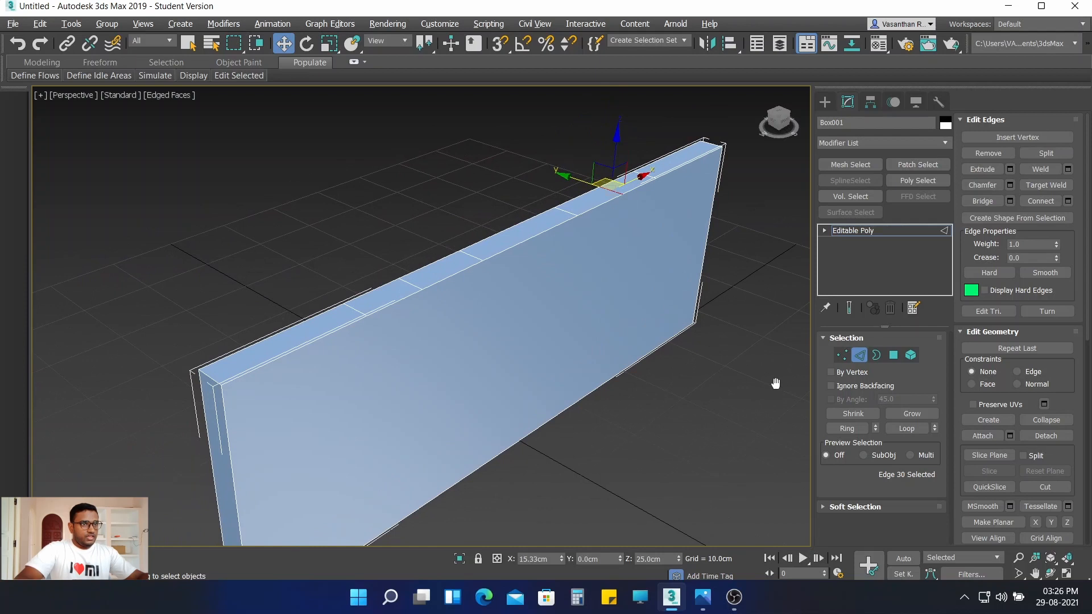
{"action": "left_click", "coordinate": [895, 358]}
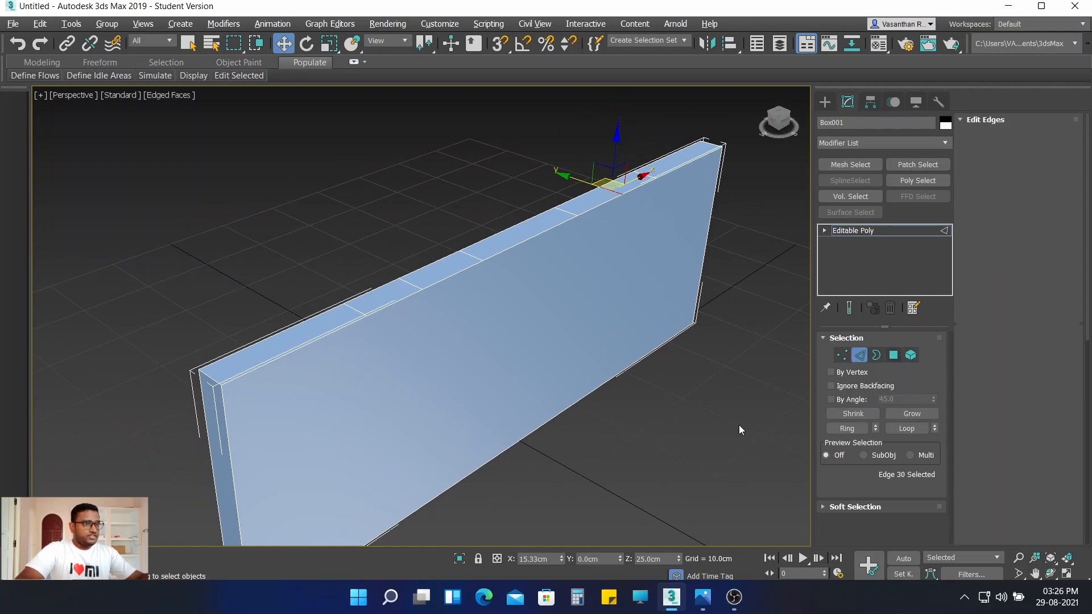
{"action": "key", "text": "4"}
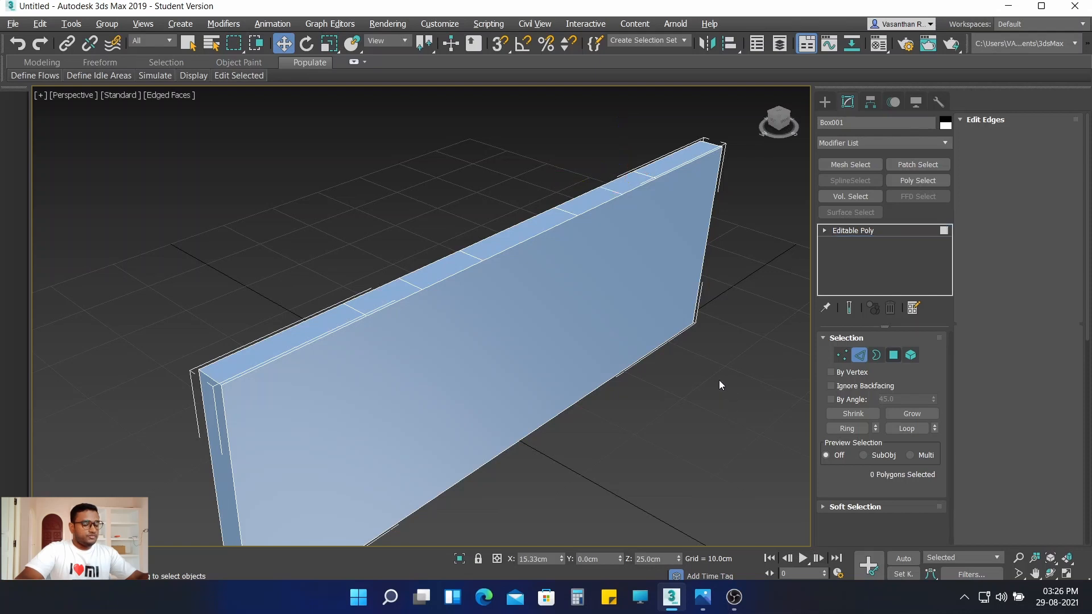
{"action": "left_click", "coordinate": [626, 184]}
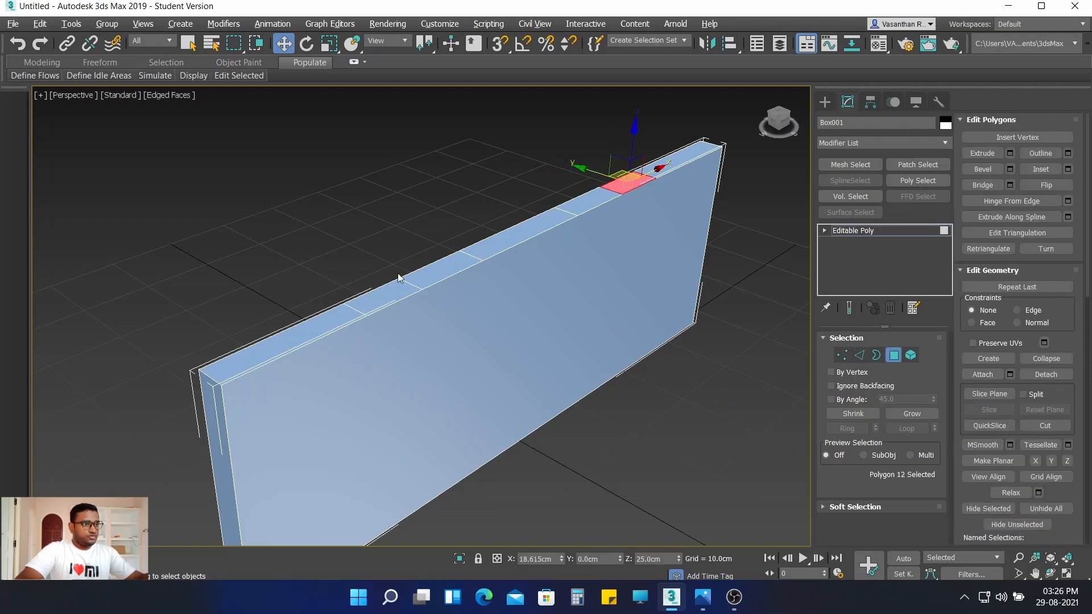
{"action": "left_click", "coordinate": [377, 294], "text": "ctrl"}
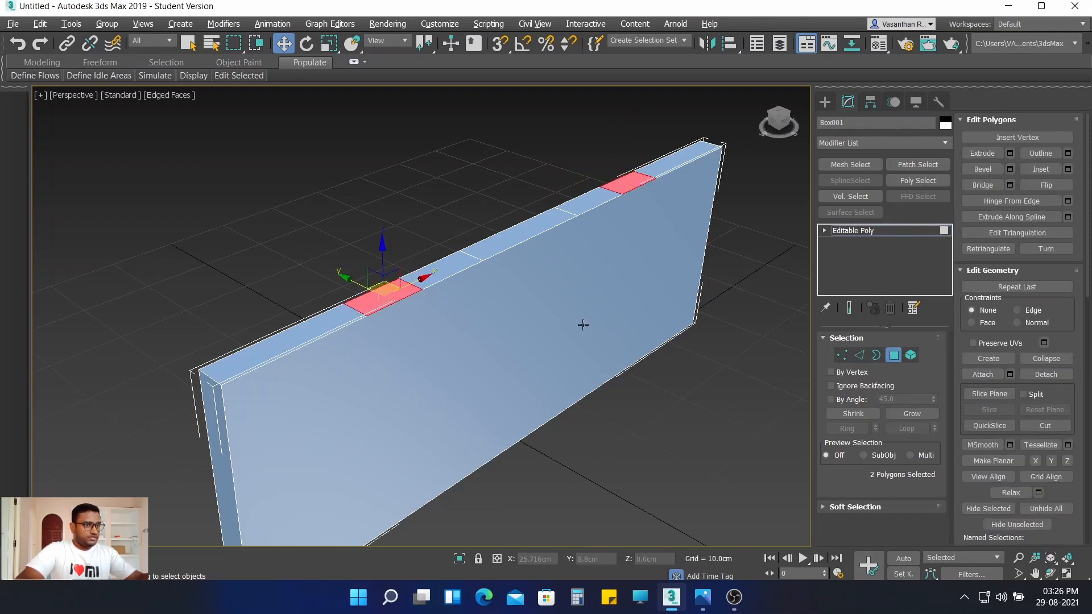
{"action": "middle_click_drag", "start_coordinate": [614, 324], "coordinate": [606, 341]}
{"action": "scroll", "coordinate": [606, 342], "scroll_direction": "down", "scroll_amount": 2}
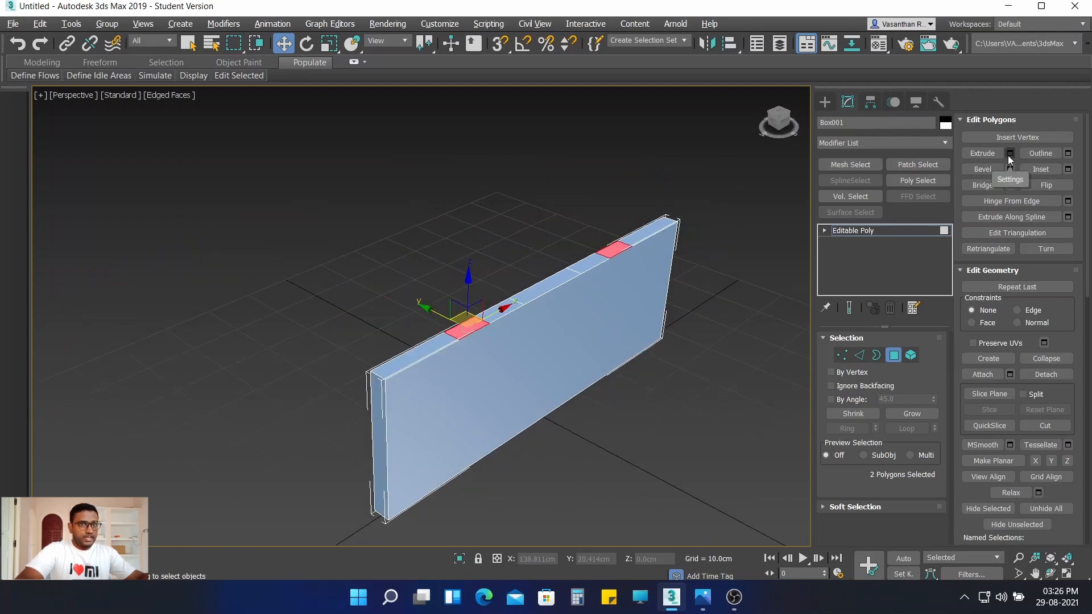
{"action": "key", "text": "shift+e"}
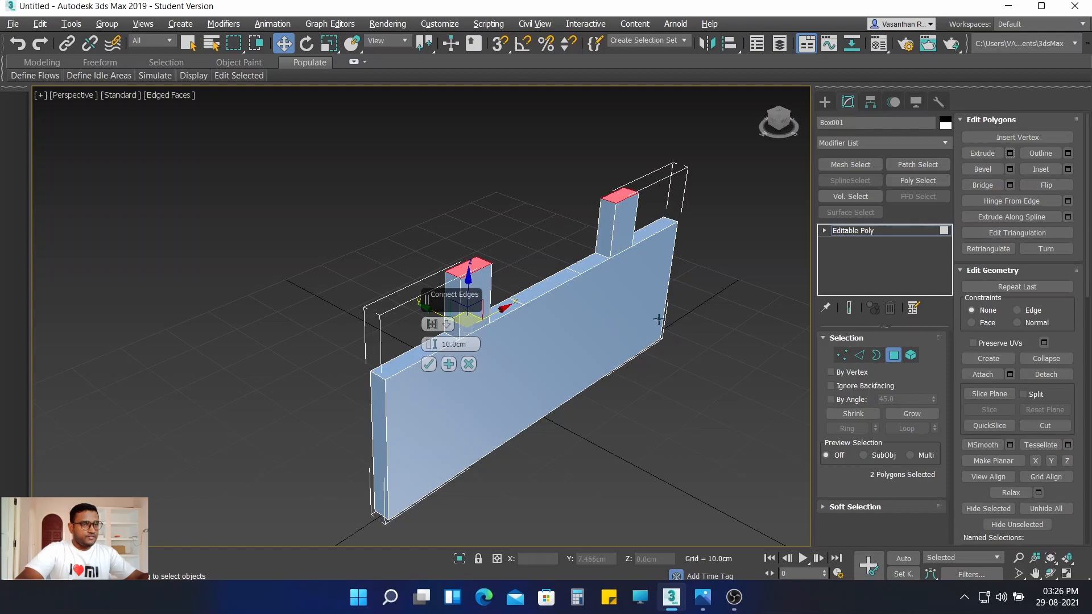
{"action": "double_click", "coordinate": [468, 345]}
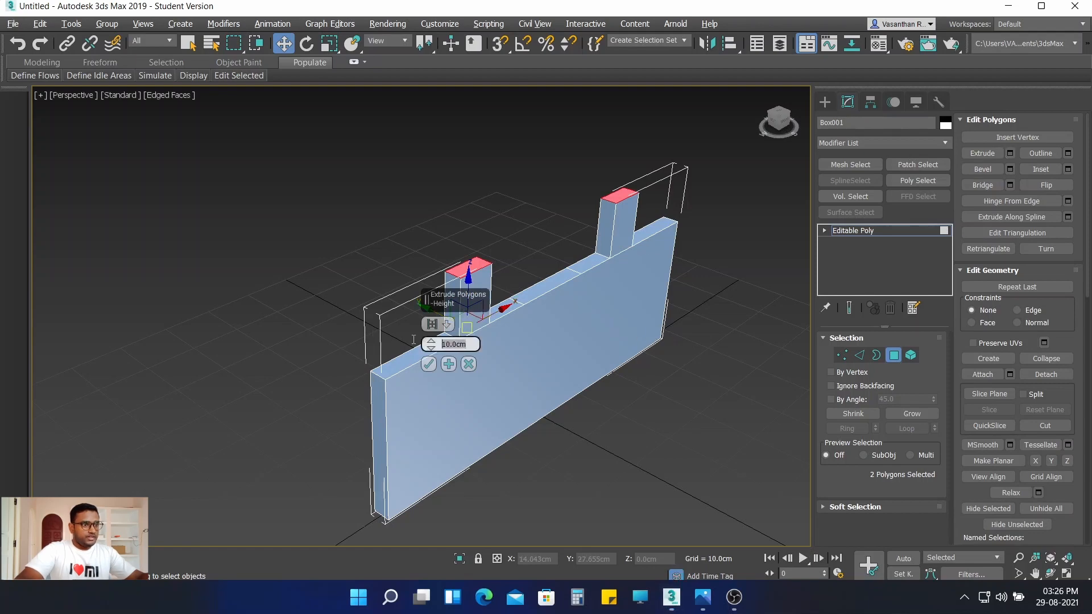
{"action": "type", "text": "5"}
{"action": "key", "text": "Return"}
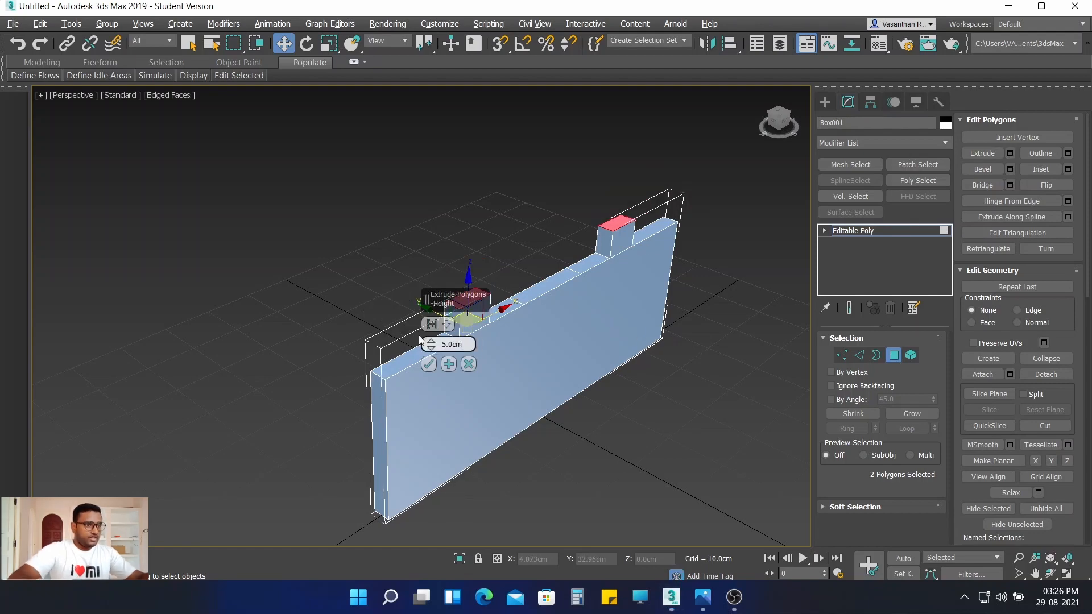
{"action": "left_click", "coordinate": [450, 365]}
Step: Extrude the tops of both posts by a further 6 cm, leaving no polygons selected
{"action": "scroll", "coordinate": [531, 386], "scroll_direction": "up", "scroll_amount": 5}
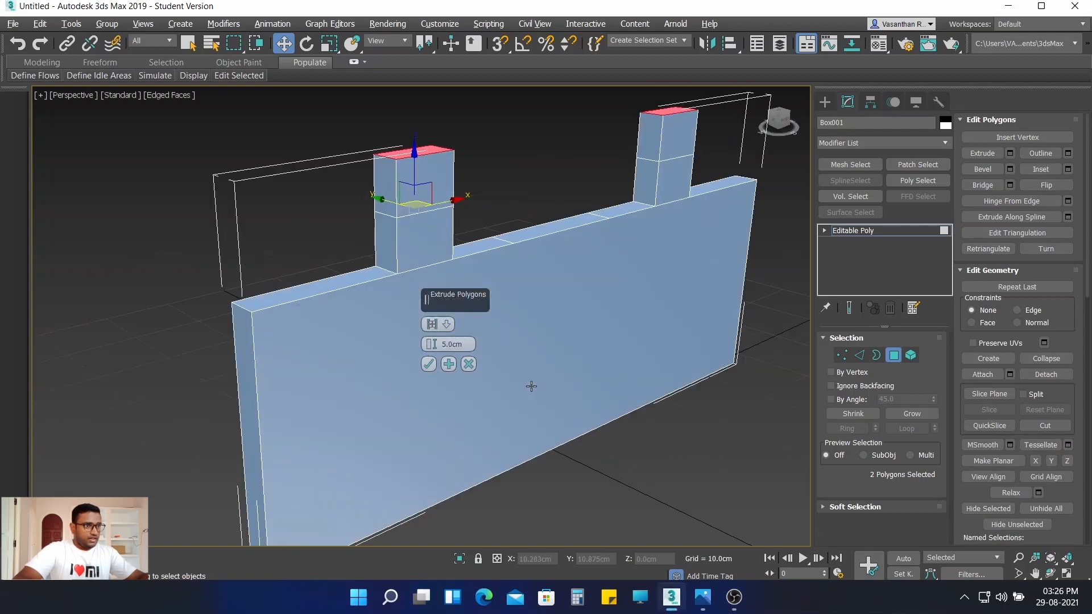
{"action": "scroll", "coordinate": [545, 348], "scroll_direction": "down", "scroll_amount": 4}
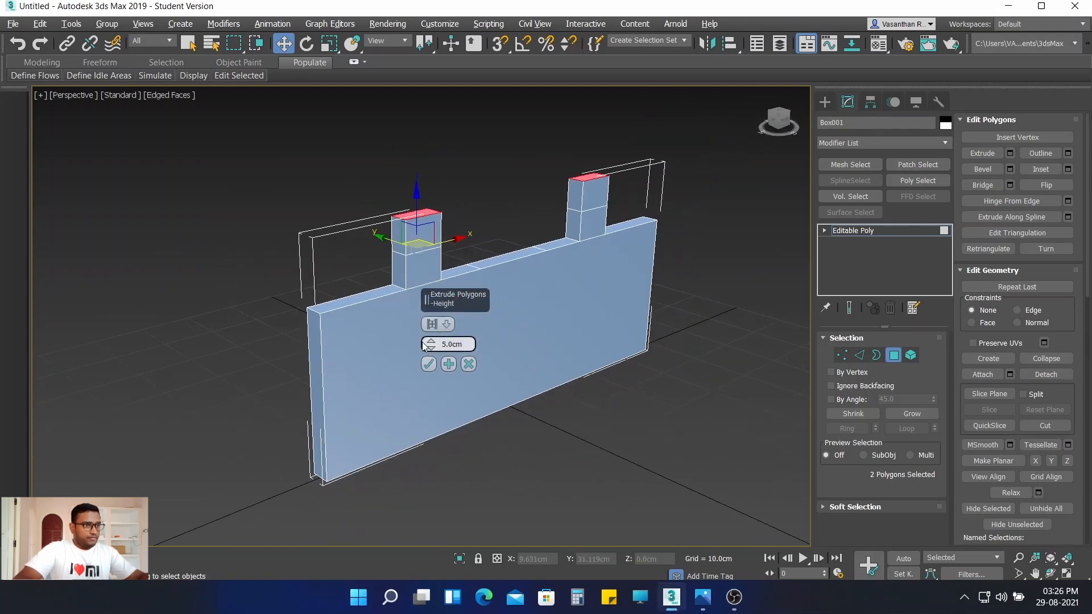
{"action": "double_click", "coordinate": [468, 344]}
{"action": "type", "text": "6"}
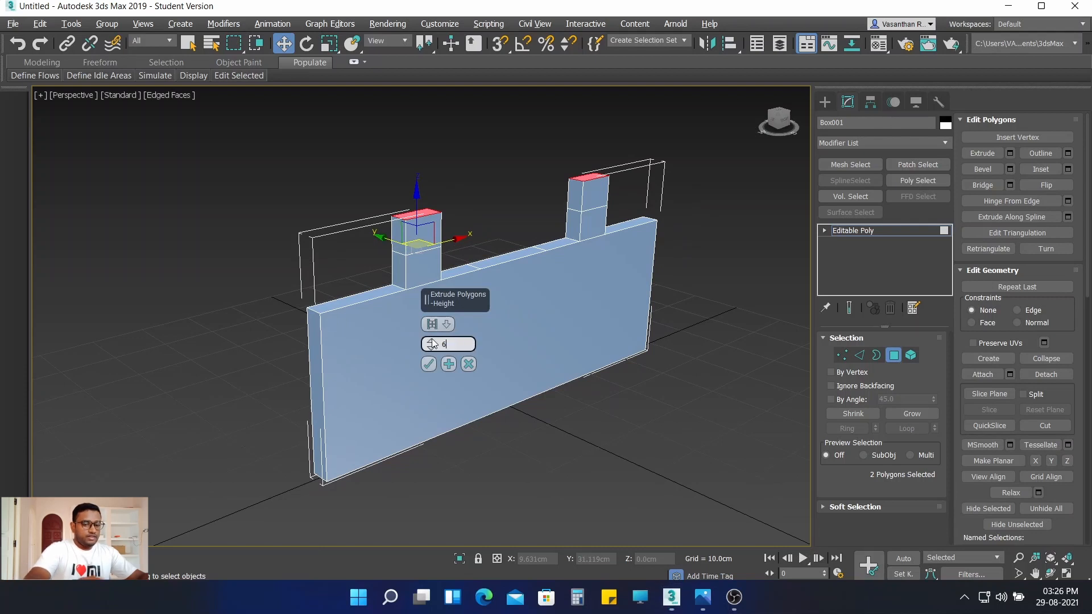
{"action": "key", "text": "Return"}
{"action": "left_click", "coordinate": [429, 365]}
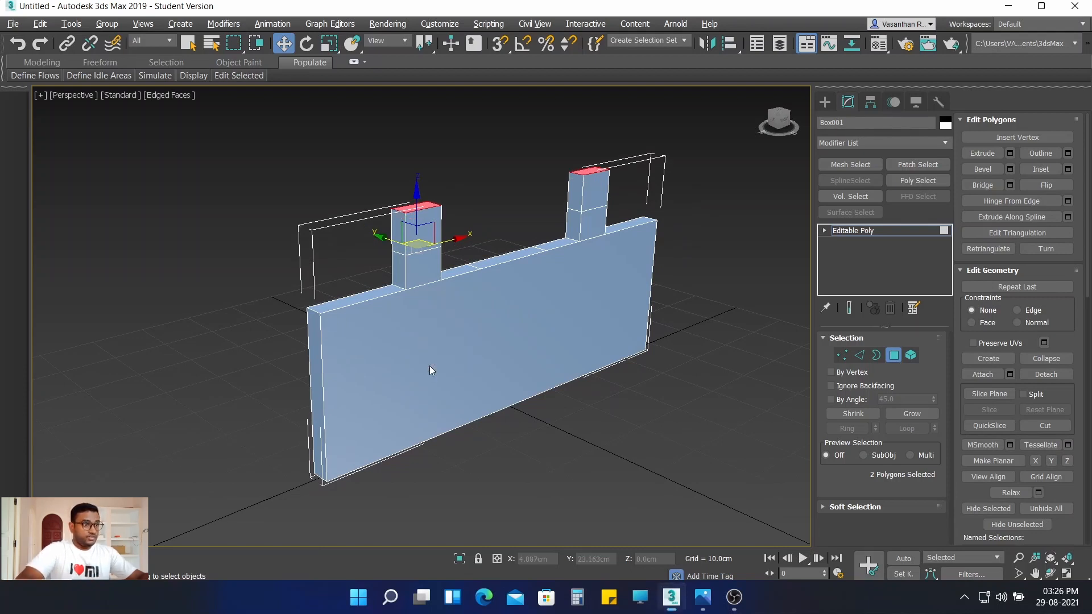
{"action": "left_click", "coordinate": [654, 412]}
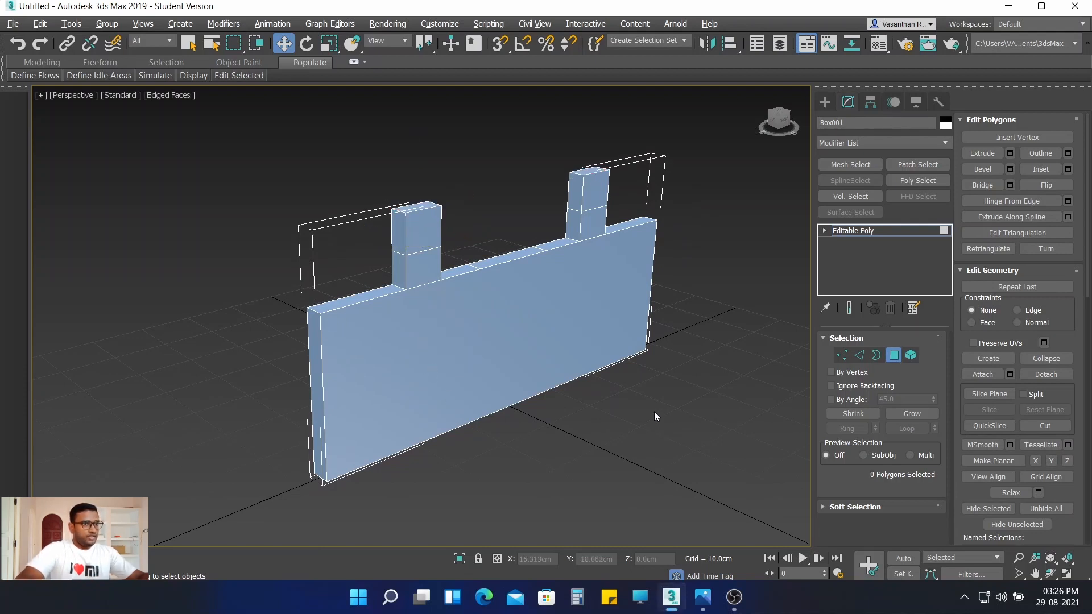
Step: Bridge the facing inner polygons of the two posts' upper sections to form a rail between them, leaving no polygons selected
{"action": "left_click", "coordinate": [576, 188]}
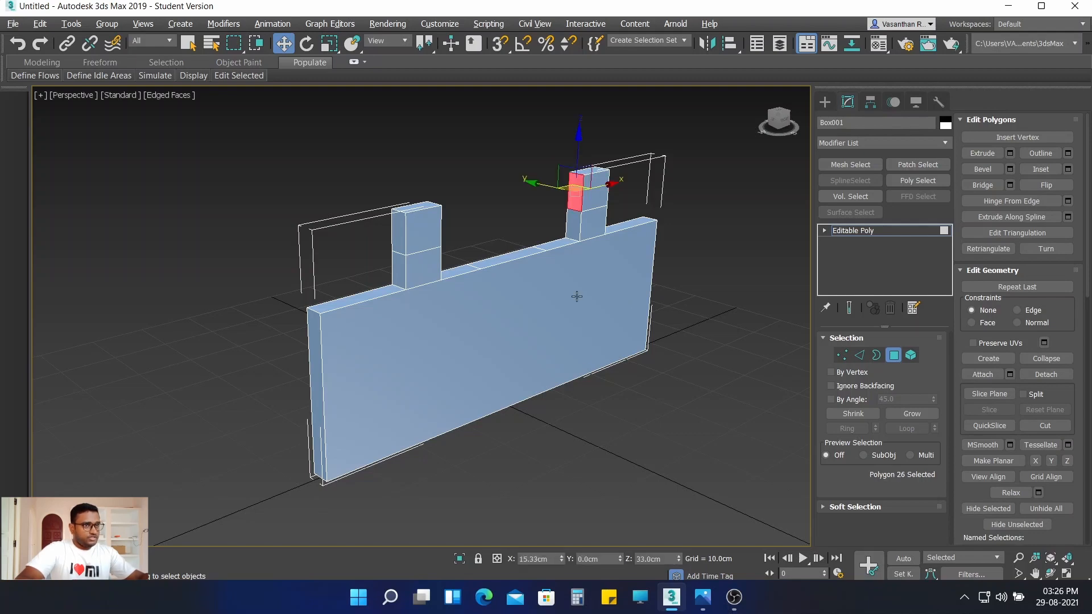
{"action": "middle_click_drag", "start_coordinate": [586, 375], "coordinate": [462, 215], "text": "alt"}
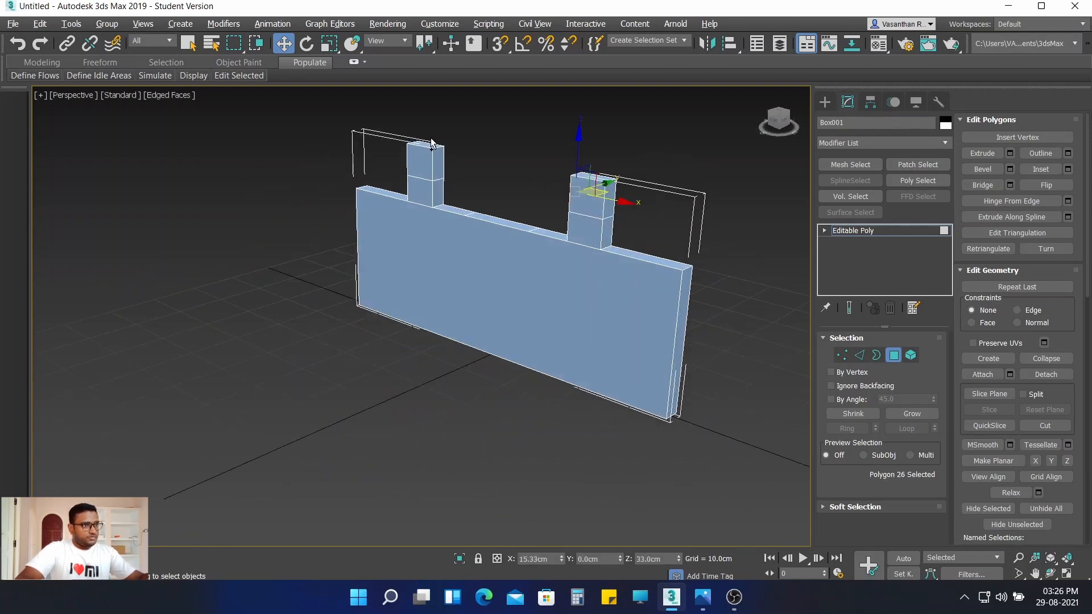
{"action": "left_click", "coordinate": [437, 162], "text": "ctrl"}
{"action": "middle_click_drag", "start_coordinate": [419, 309], "coordinate": [628, 329], "text": "alt"}
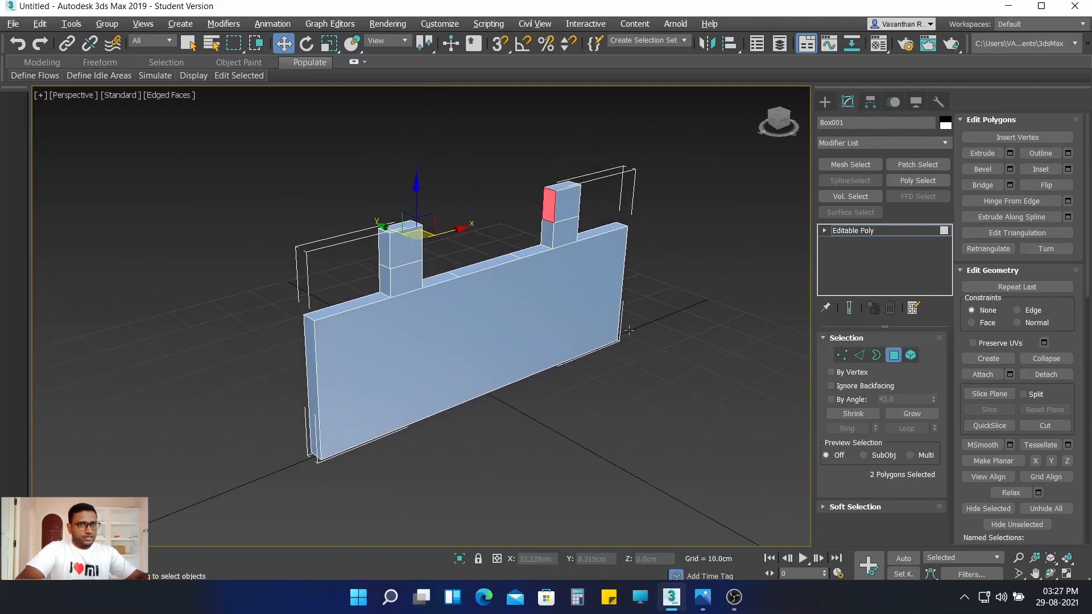
{"action": "left_click", "coordinate": [997, 186]}
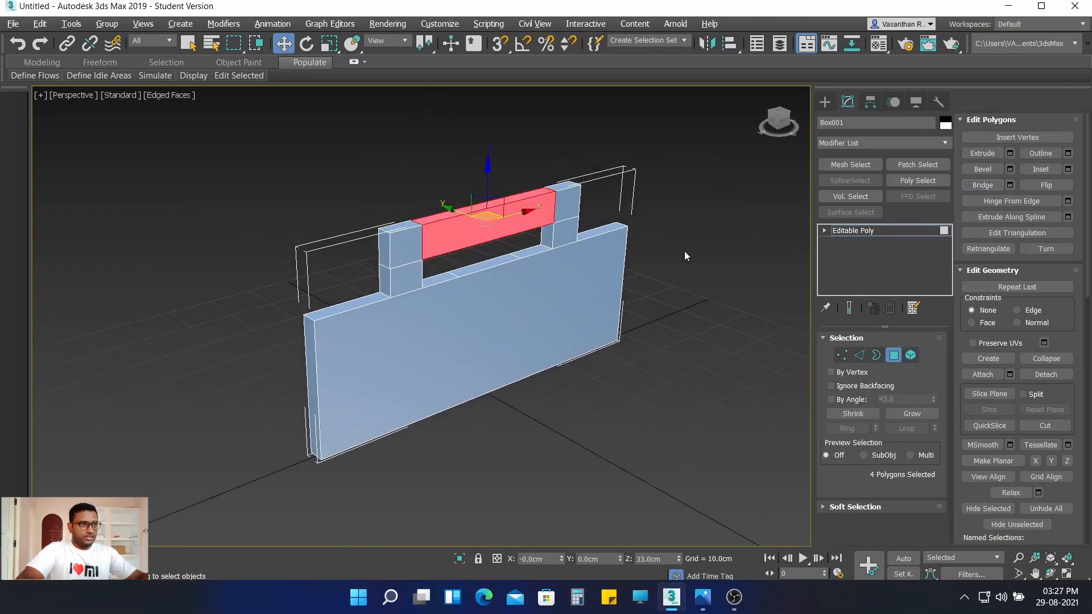
{"action": "left_click", "coordinate": [701, 201]}
Step: Extrude the outer side polygons of both posts' upper sections by 14.7 cm to extend the rail to the panel's full width
{"action": "middle_click_drag", "start_coordinate": [702, 202], "coordinate": [622, 182], "text": "alt"}
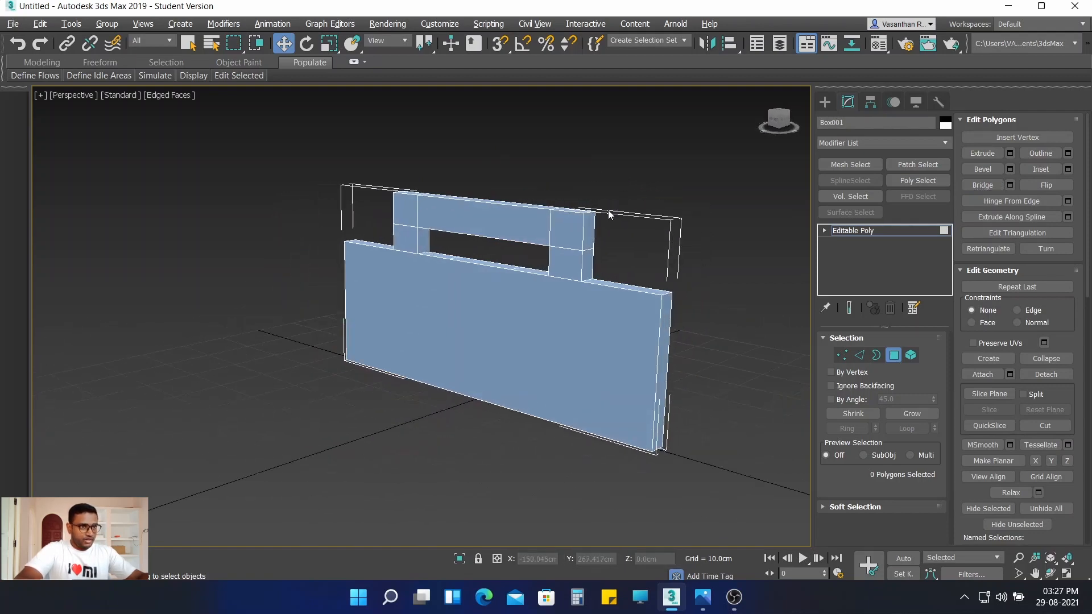
{"action": "left_click", "coordinate": [590, 229]}
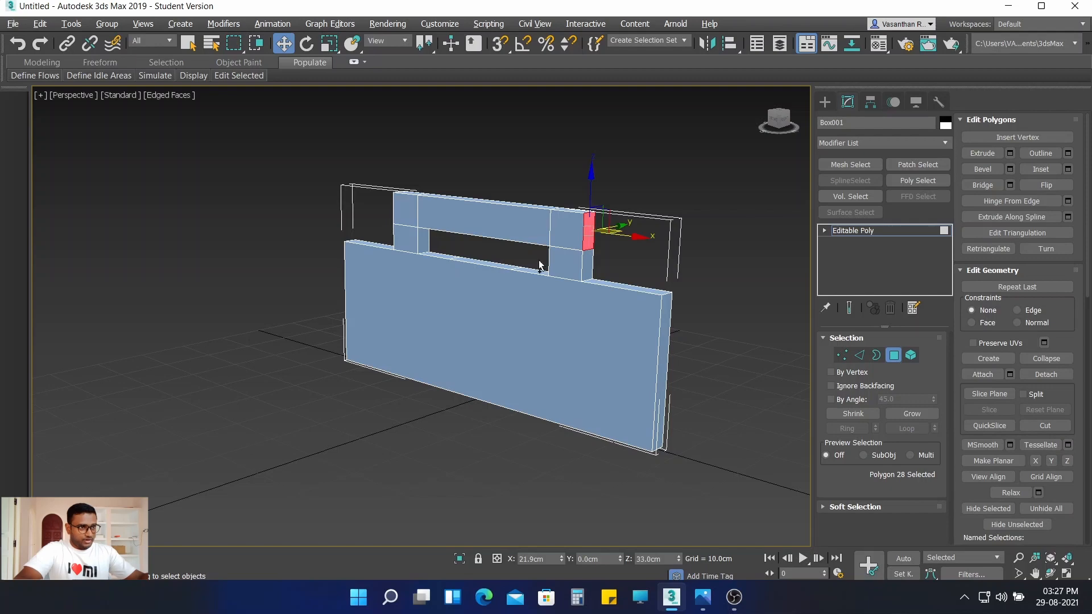
{"action": "middle_click_drag", "start_coordinate": [507, 281], "coordinate": [556, 281], "text": "alt"}
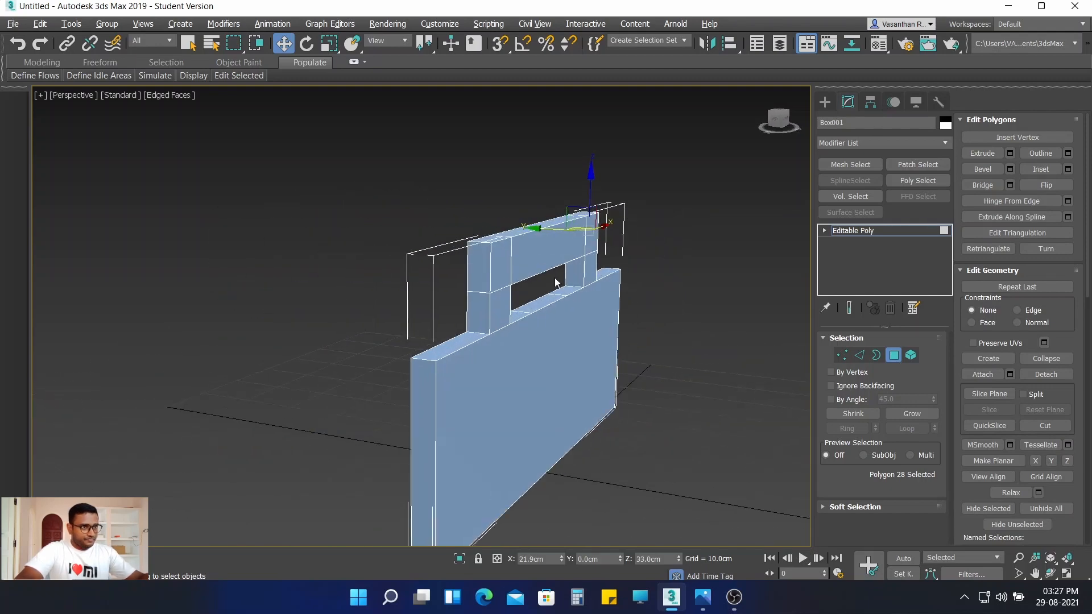
{"action": "left_click", "coordinate": [480, 264], "text": "ctrl"}
{"action": "middle_click_drag", "start_coordinate": [480, 263], "coordinate": [606, 273], "text": "alt"}
{"action": "scroll", "coordinate": [550, 293], "scroll_direction": "up", "scroll_amount": 4}
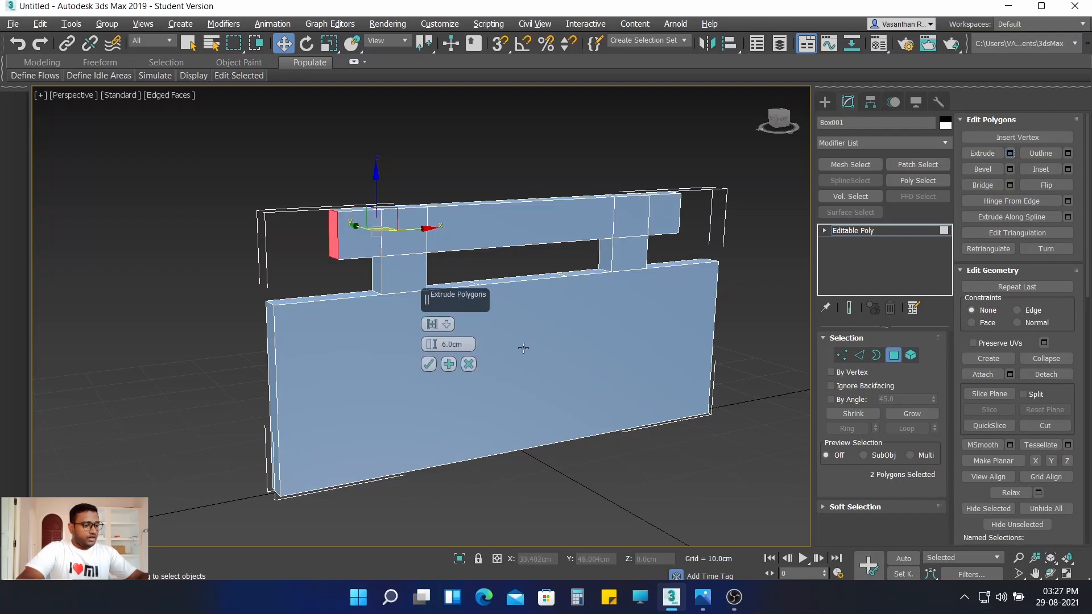
{"action": "key", "text": "alt+w"}
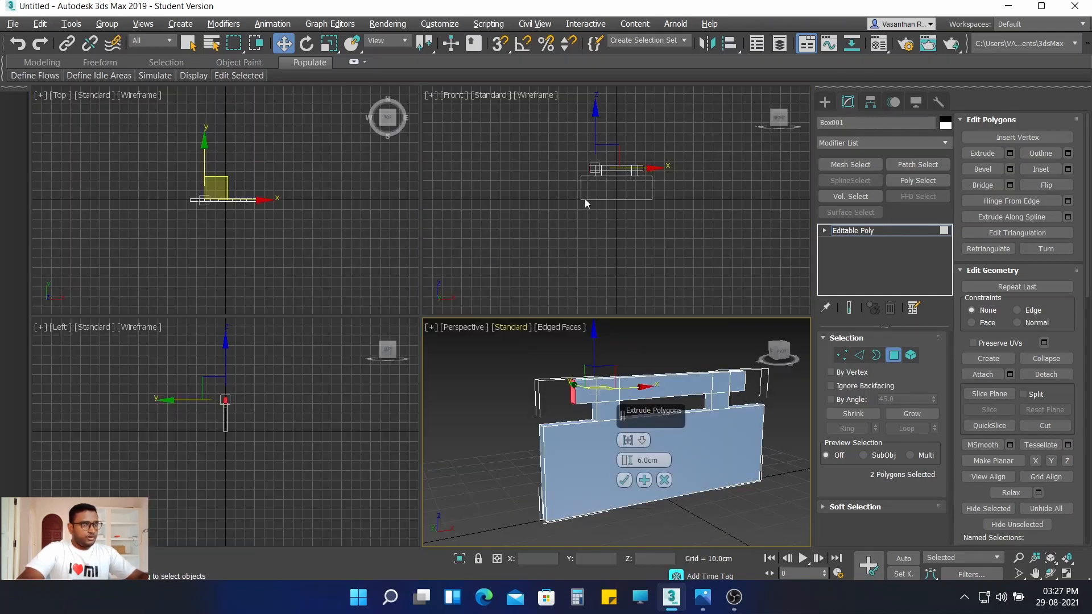
{"action": "scroll", "coordinate": [591, 179], "scroll_direction": "up", "scroll_amount": 4}
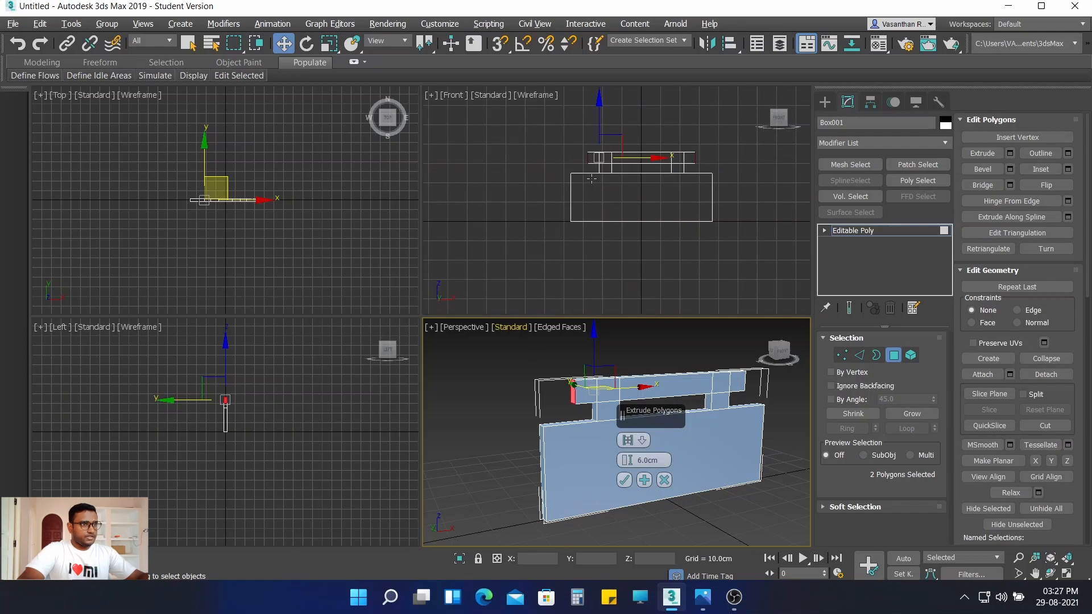
{"action": "scroll", "coordinate": [625, 178], "scroll_direction": "up", "scroll_amount": 2}
{"action": "middle_click_drag", "start_coordinate": [607, 179], "coordinate": [581, 209]}
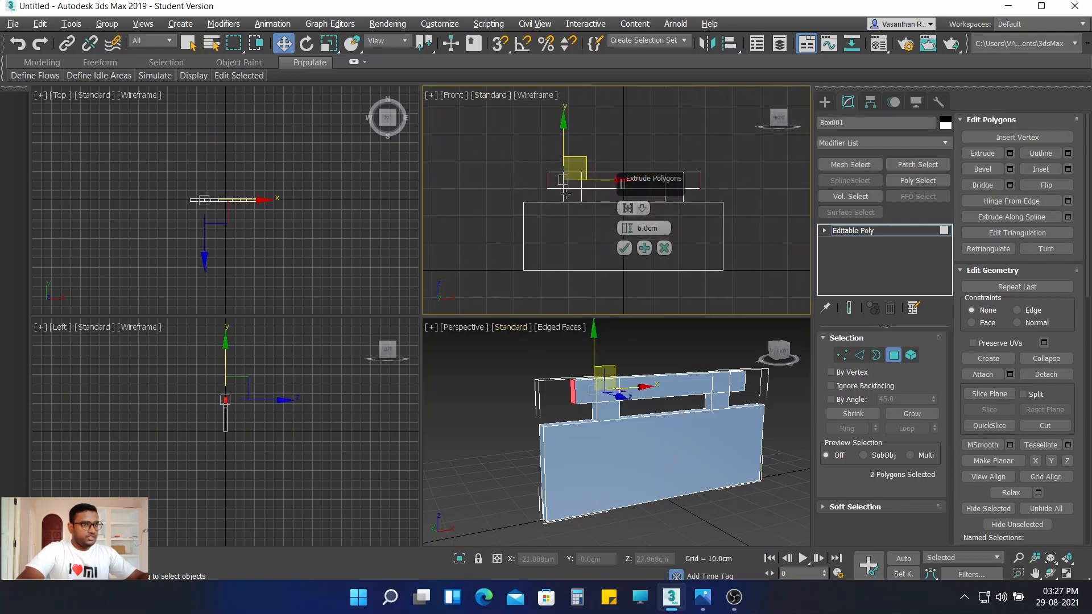
{"action": "double_click", "coordinate": [662, 227]}
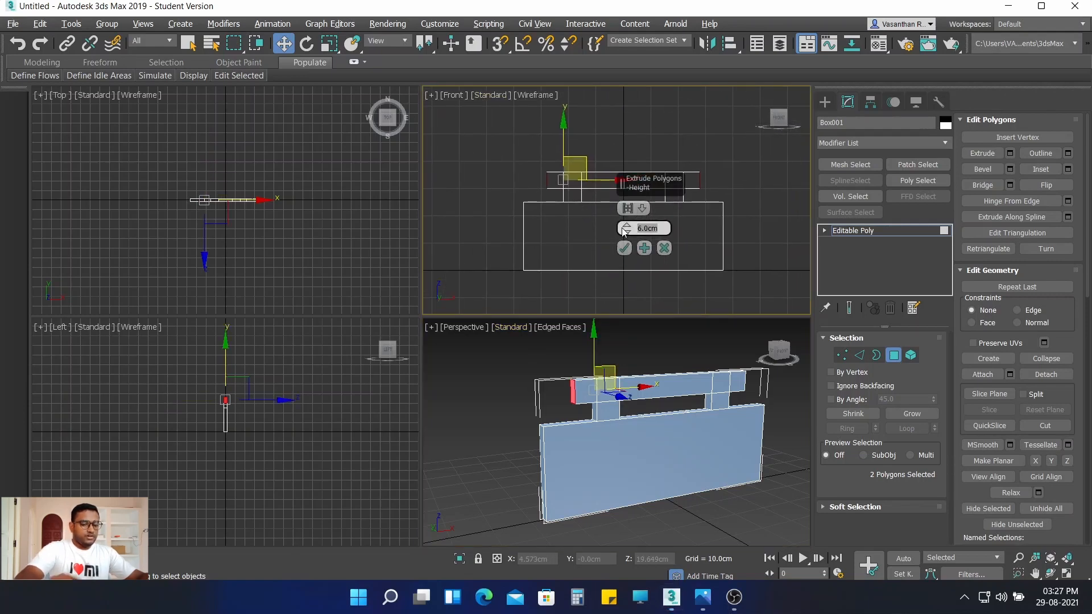
{"action": "type", "text": "14"}
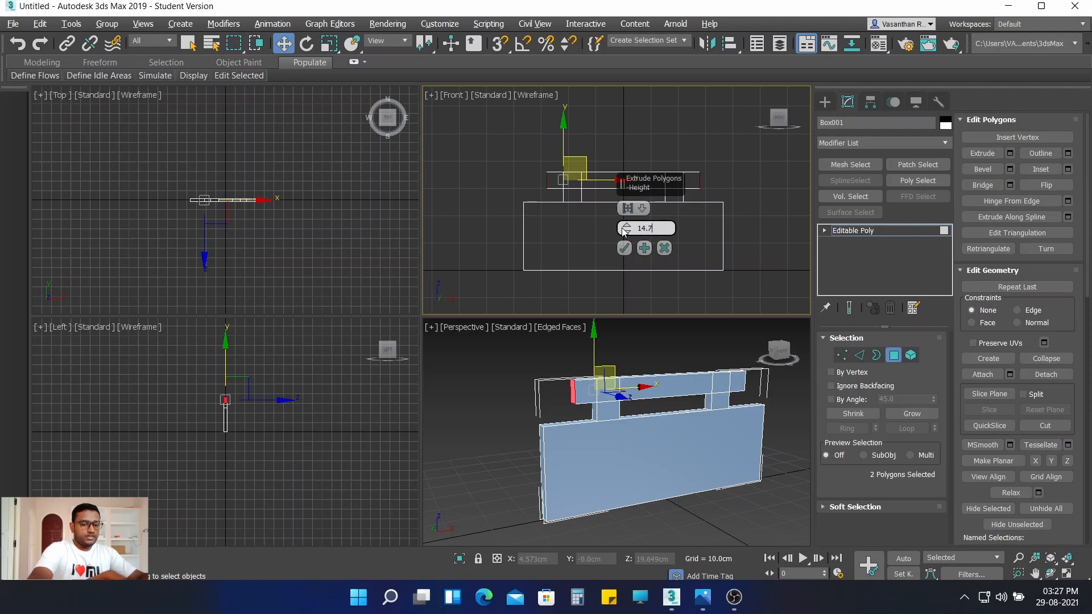
{"action": "type", "text": ".7"}
{"action": "key", "text": "Return"}
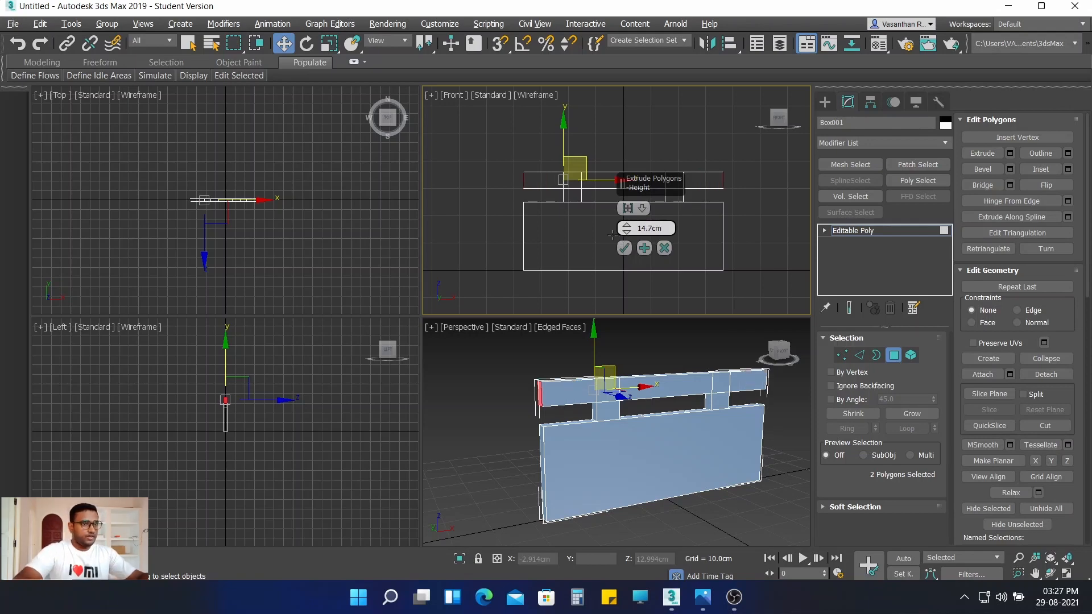
{"action": "left_click", "coordinate": [623, 248]}
{"action": "left_click", "coordinate": [521, 380]}
{"action": "middle_click_drag", "start_coordinate": [428, 379], "coordinate": [468, 374], "text": "alt"}
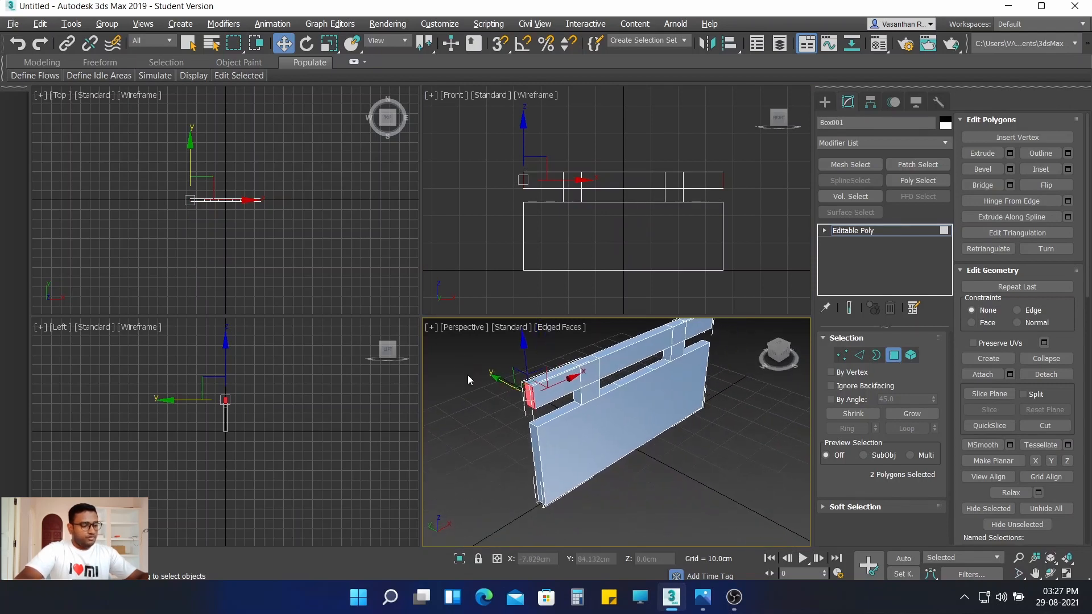
{"action": "left_click", "coordinate": [695, 490]}
Step: Create a box for the bed base in front of the headboard in the top view, about 63 x 68 cm and 19 cm high
{"action": "left_click", "coordinate": [156, 186]}
{"action": "scroll", "coordinate": [233, 228], "scroll_direction": "up", "scroll_amount": 4}
{"action": "middle_click_drag", "start_coordinate": [232, 237], "coordinate": [240, 188]}
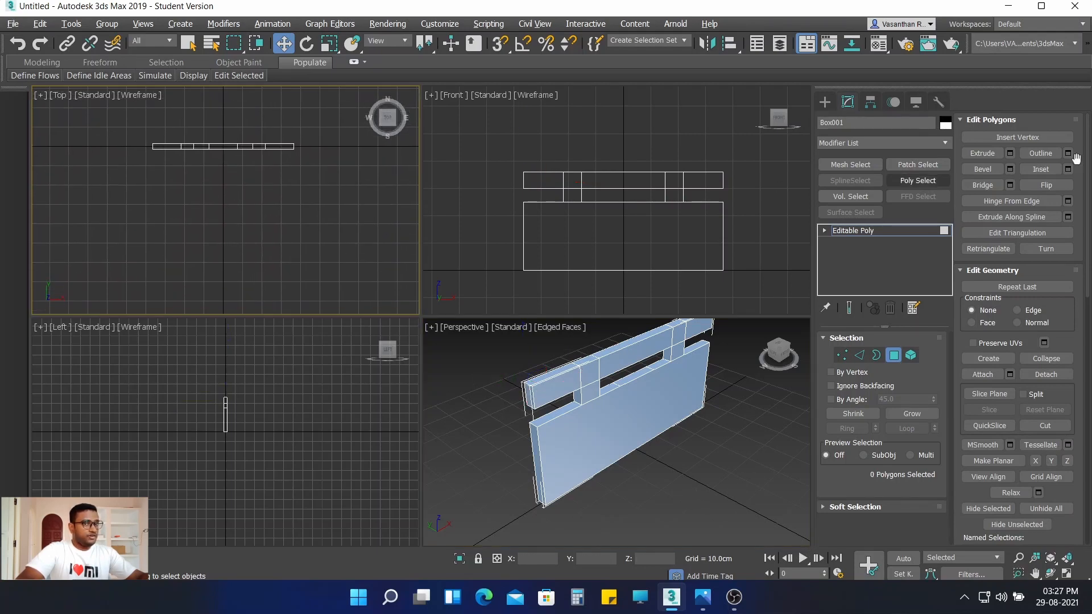
{"action": "left_click", "coordinate": [824, 104]}
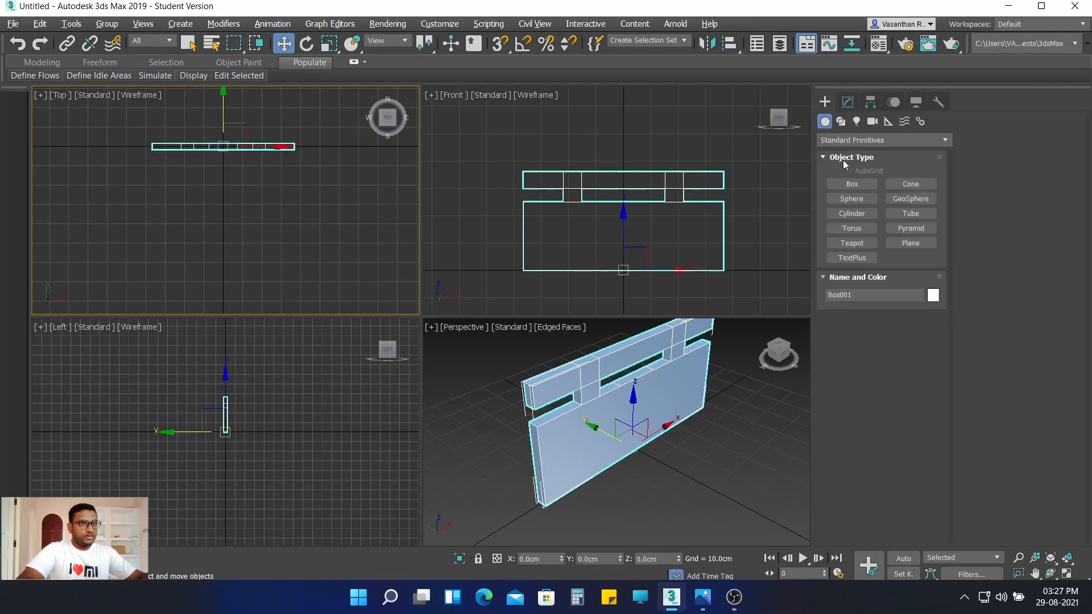
{"action": "left_click", "coordinate": [854, 185]}
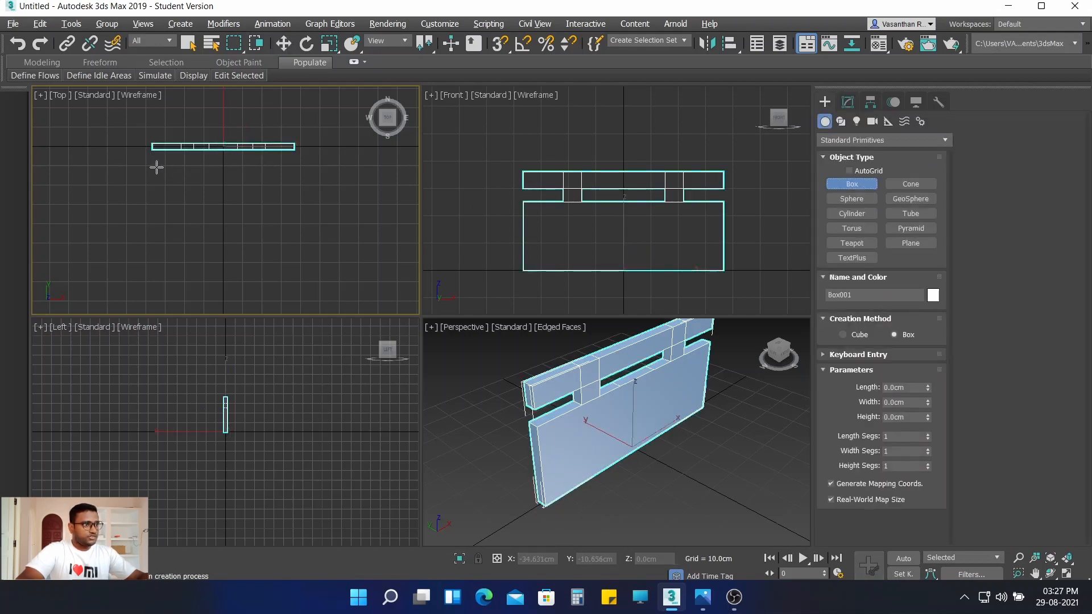
{"action": "left_click_drag", "start_coordinate": [162, 158], "coordinate": [294, 280]}
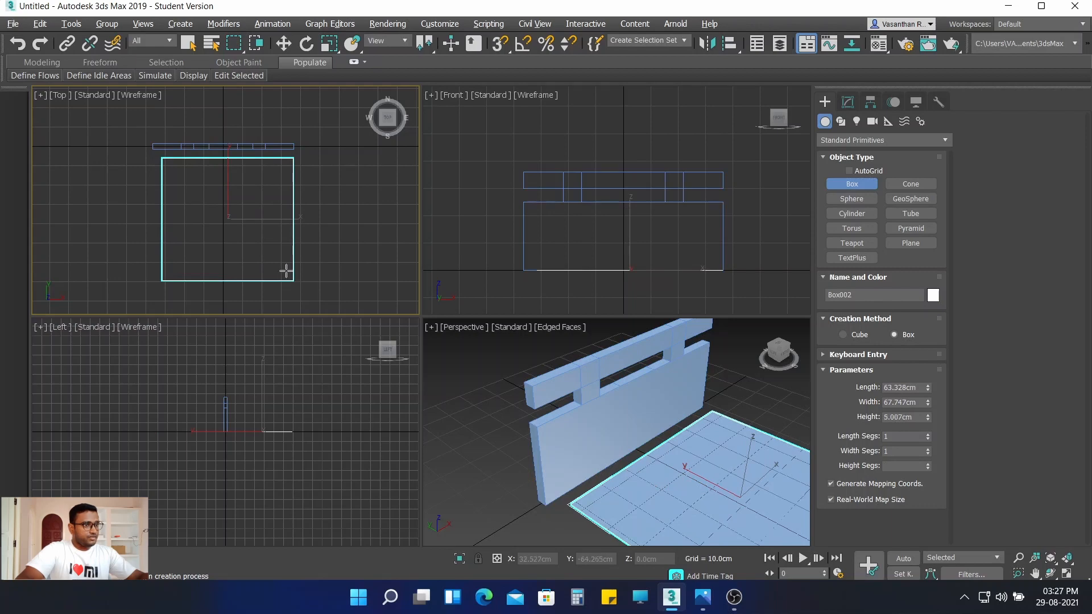
{"action": "left_click", "coordinate": [285, 243]}
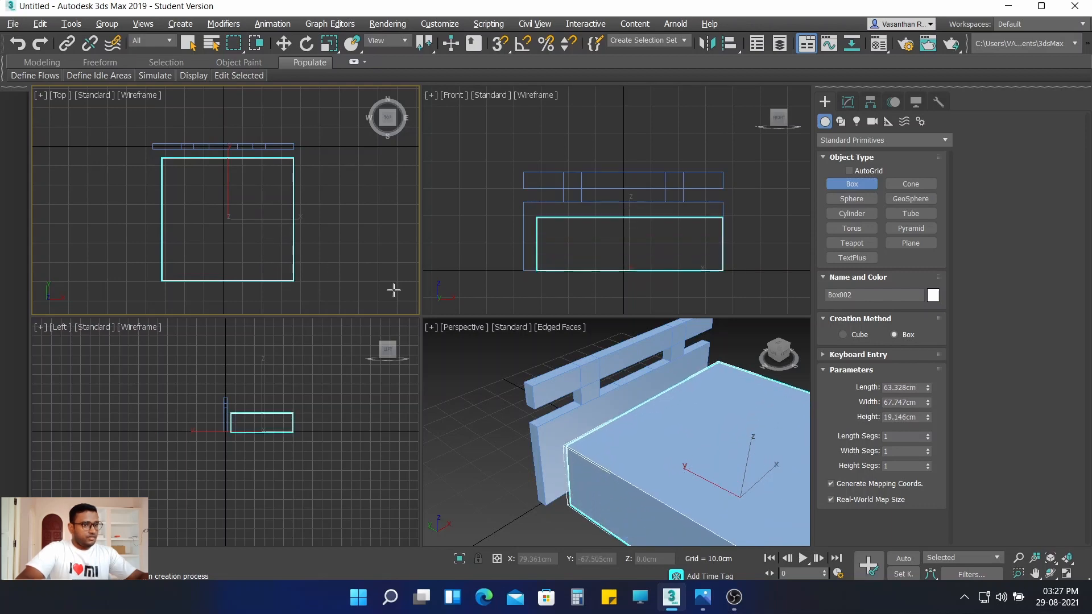
Step: Set the bed base box to 72 cm length, 72 cm width and 14 cm height
{"action": "scroll", "coordinate": [587, 412], "scroll_direction": "down", "scroll_amount": 4}
{"action": "middle_click_drag", "start_coordinate": [586, 412], "coordinate": [556, 401]}
{"action": "scroll", "coordinate": [560, 403], "scroll_direction": "up", "scroll_amount": 2}
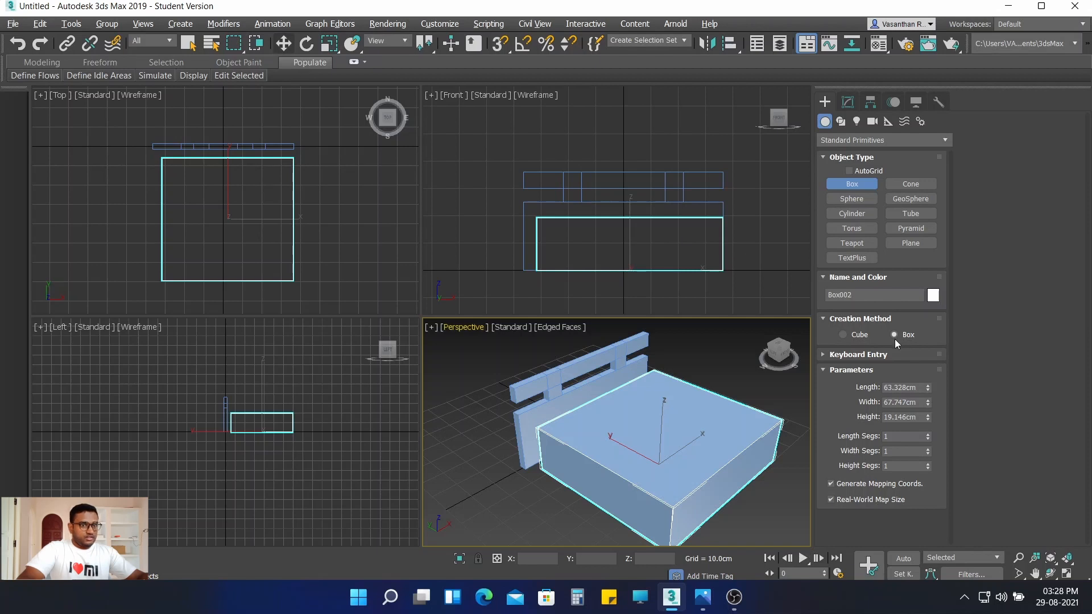
{"action": "left_click", "coordinate": [847, 103]}
{"action": "left_click", "coordinate": [919, 355]}
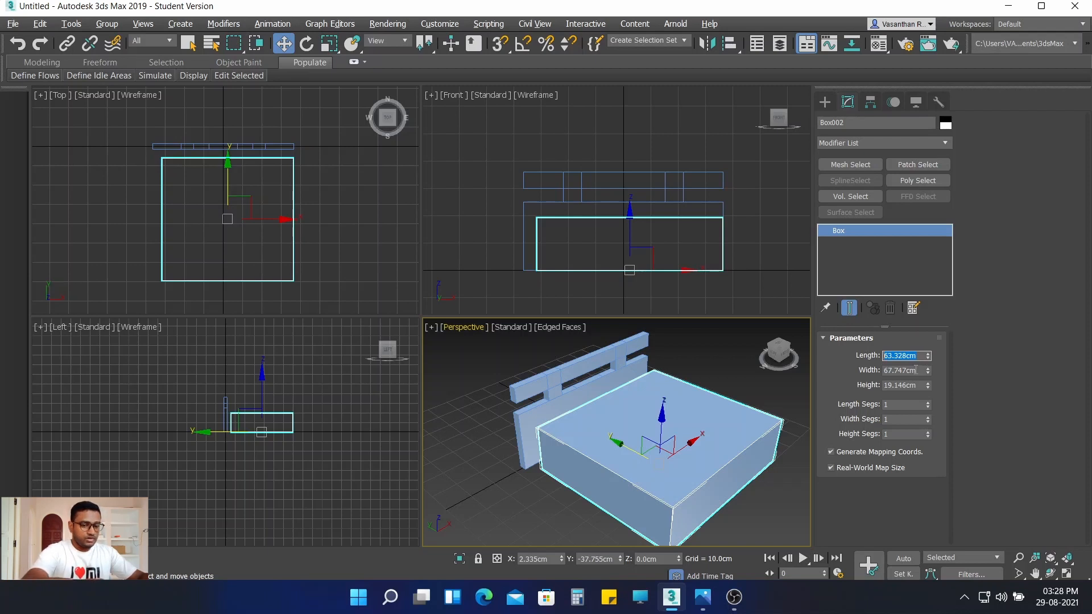
{"action": "type", "text": "72"}
{"action": "key", "text": "Return"}
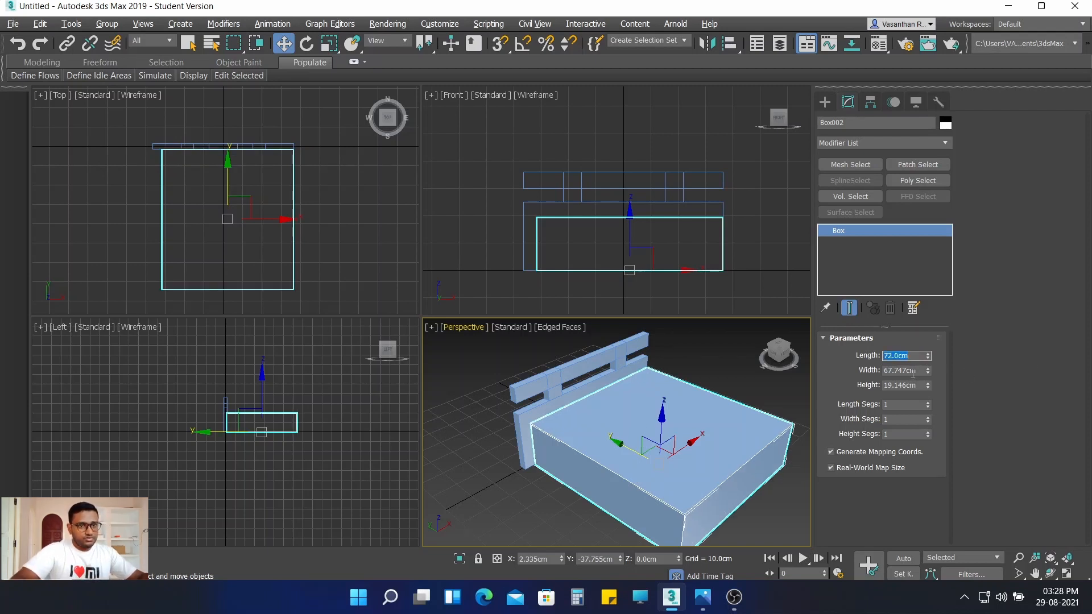
{"action": "left_click_drag", "start_coordinate": [917, 370], "coordinate": [892, 370]}
{"action": "type", "text": "72"}
{"action": "key", "text": "Return"}
{"action": "left_click_drag", "start_coordinate": [921, 385], "coordinate": [853, 385]}
{"action": "type", "text": "14"}
{"action": "key", "text": "Return"}
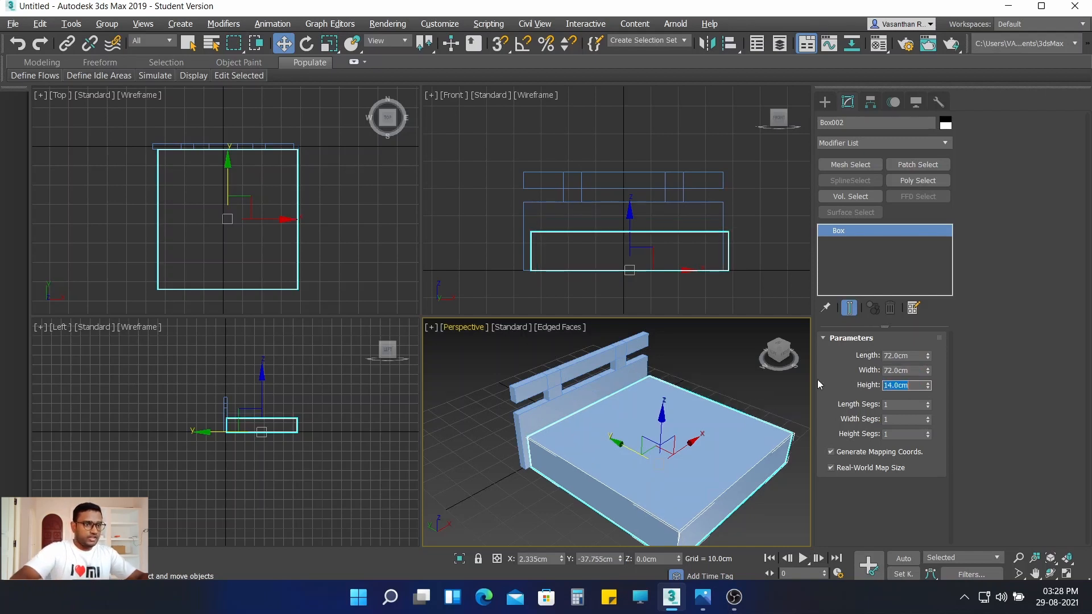
Step: Position the bed base flush against the headboard with absolute coordinates X 0 cm and Y -37.5 cm
{"action": "scroll", "coordinate": [271, 446], "scroll_direction": "up", "scroll_amount": 3}
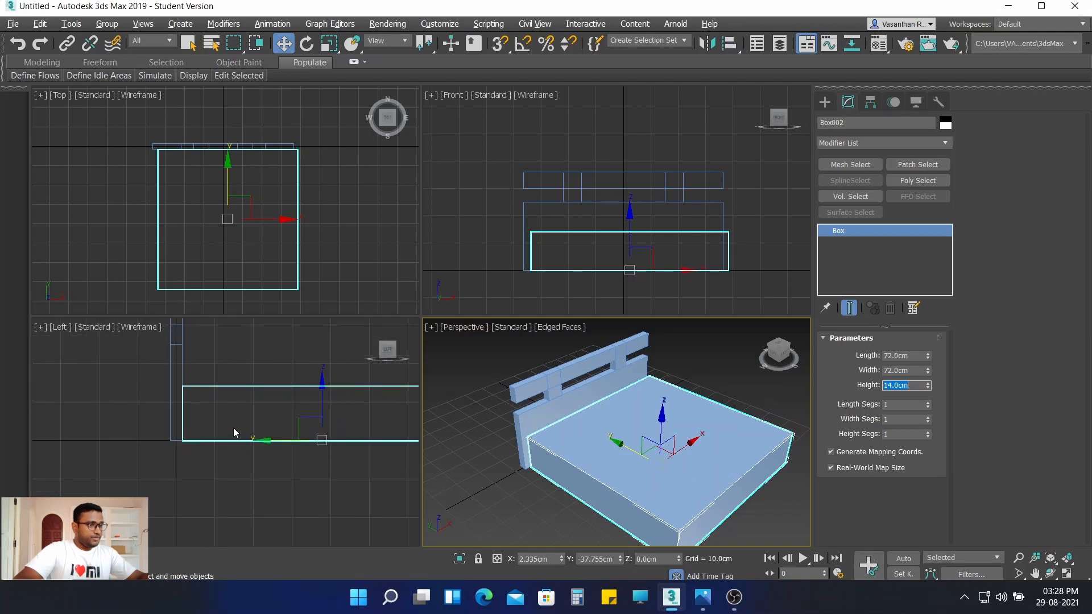
{"action": "middle_click_drag", "start_coordinate": [272, 426], "coordinate": [310, 444]}
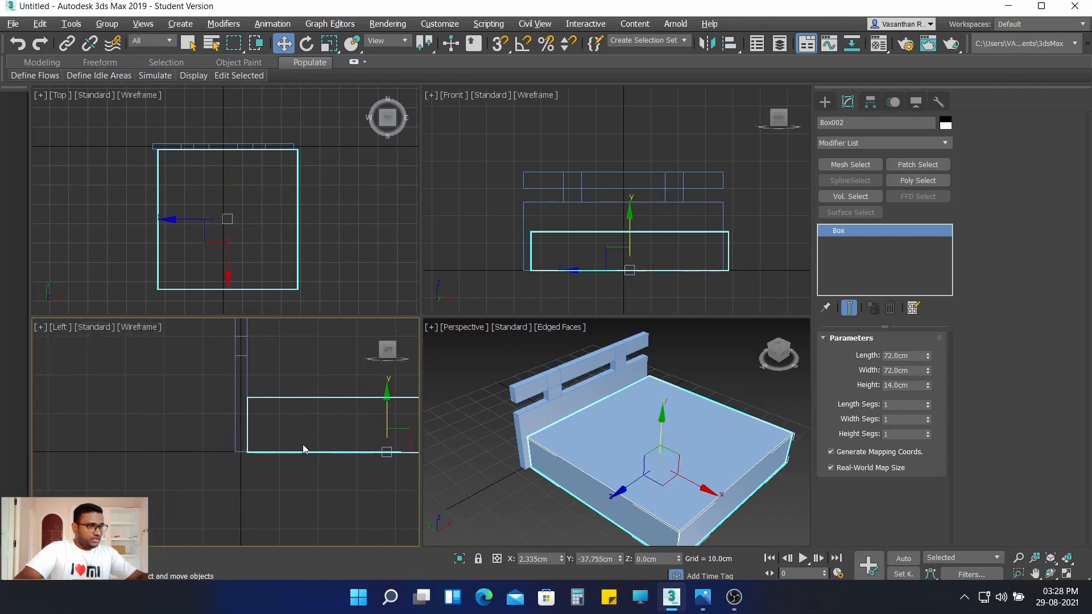
{"action": "right_click", "coordinate": [285, 44]}
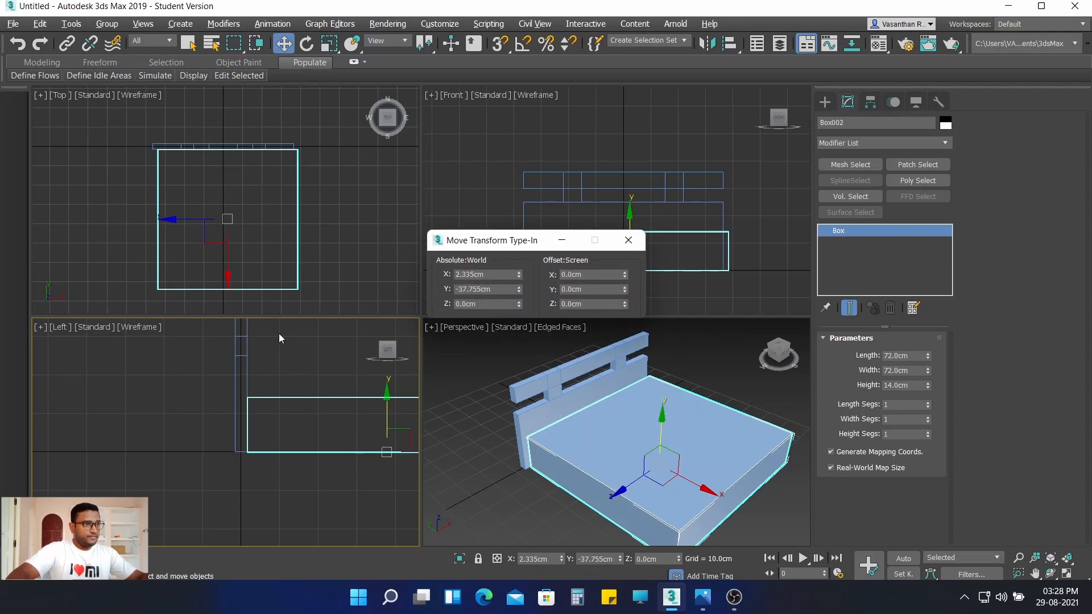
{"action": "double_click", "coordinate": [477, 275]}
{"action": "type", "text": "0"}
{"action": "key", "text": "Return"}
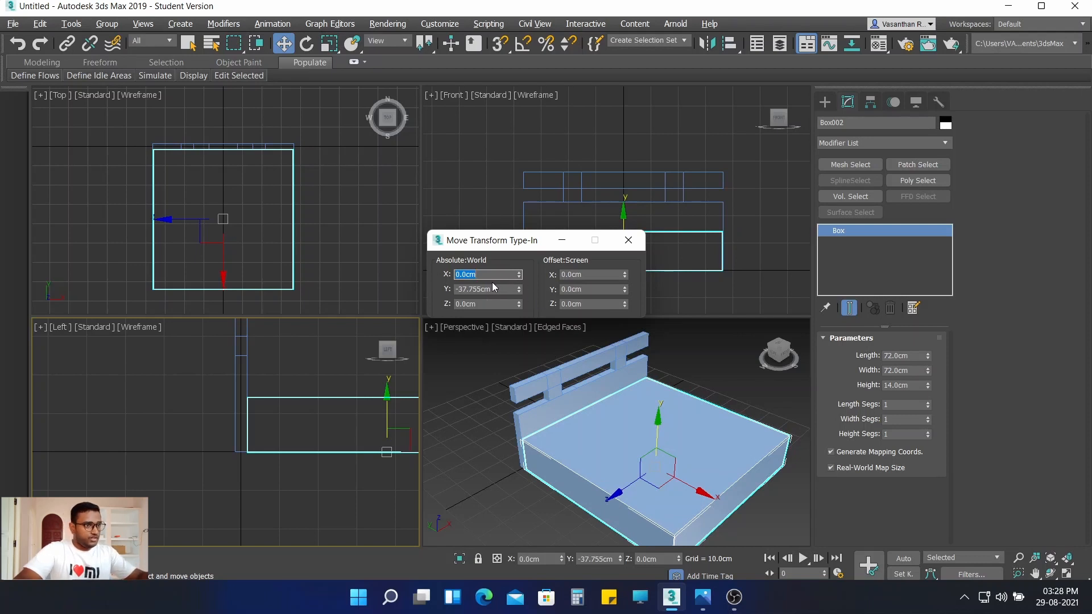
{"action": "scroll", "coordinate": [234, 397], "scroll_direction": "up", "scroll_amount": 5}
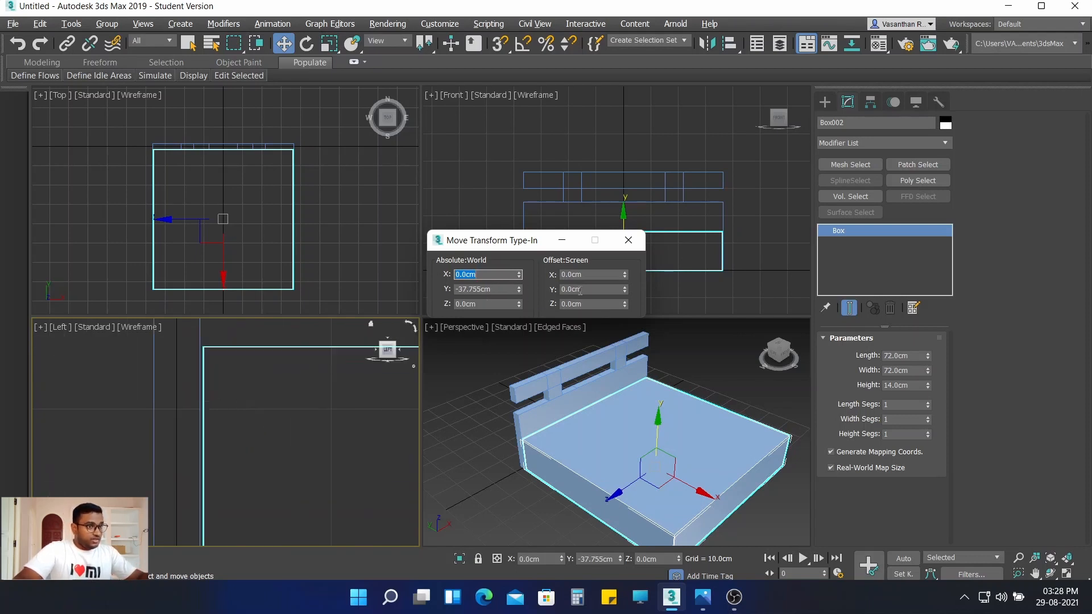
{"action": "left_click", "coordinate": [486, 289]}
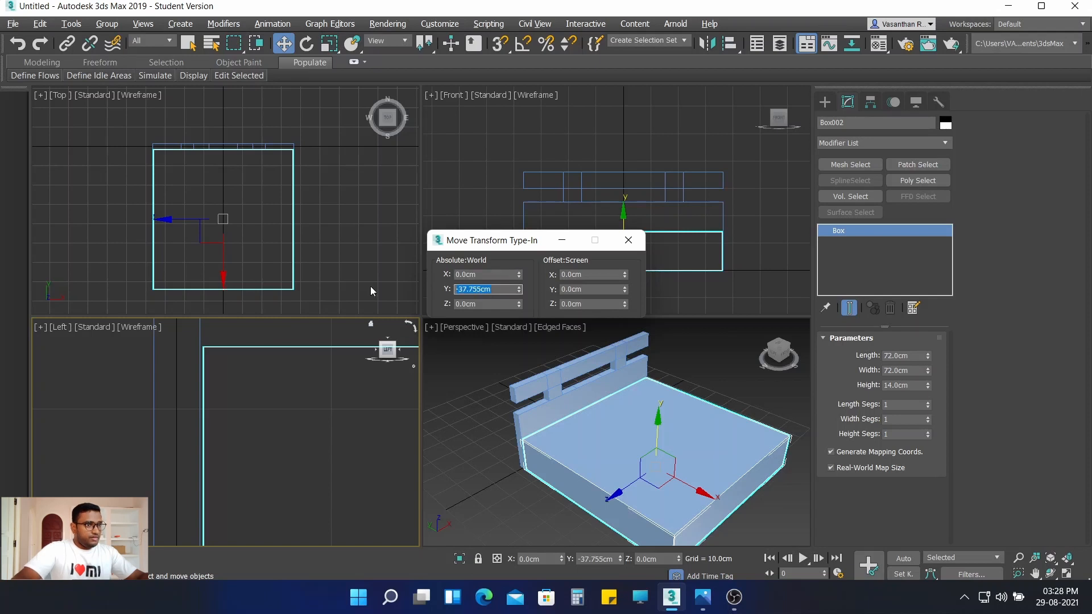
{"action": "type", "text": "-3"}
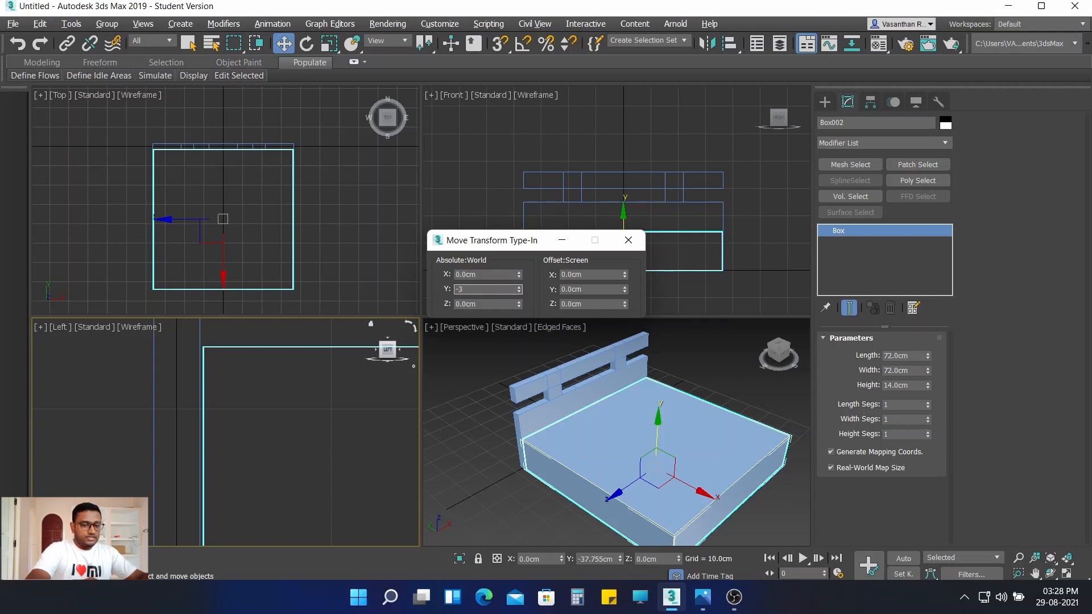
{"action": "key", "text": "Return"}
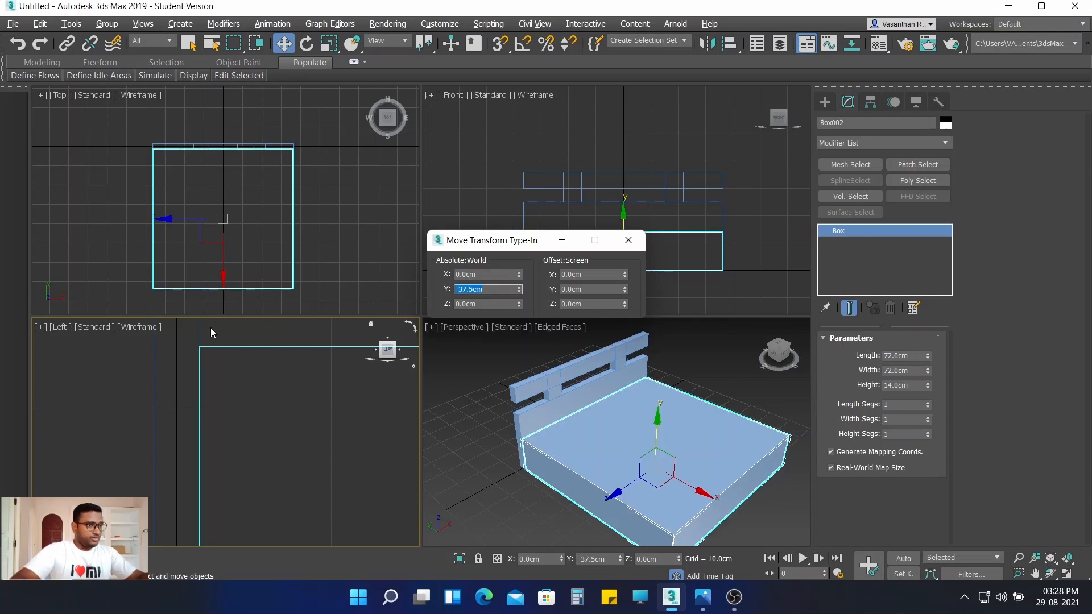
{"action": "scroll", "coordinate": [163, 361], "scroll_direction": "down", "scroll_amount": 3}
{"action": "middle_click_drag", "start_coordinate": [244, 377], "coordinate": [349, 401]}
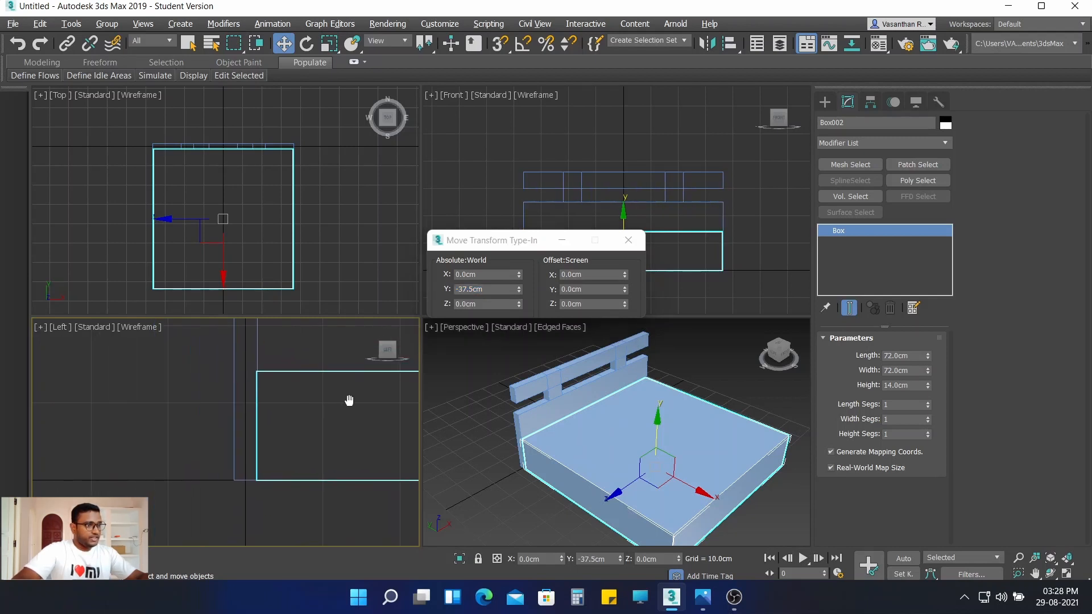
{"action": "left_click", "coordinate": [627, 241]}
Step: Deselect all objects and maximize the perspective view of the bed
{"action": "left_click", "coordinate": [452, 342]}
{"action": "left_click", "coordinate": [617, 458]}
{"action": "middle_click_drag", "start_coordinate": [621, 455], "coordinate": [621, 443]}
{"action": "left_click", "coordinate": [470, 435]}
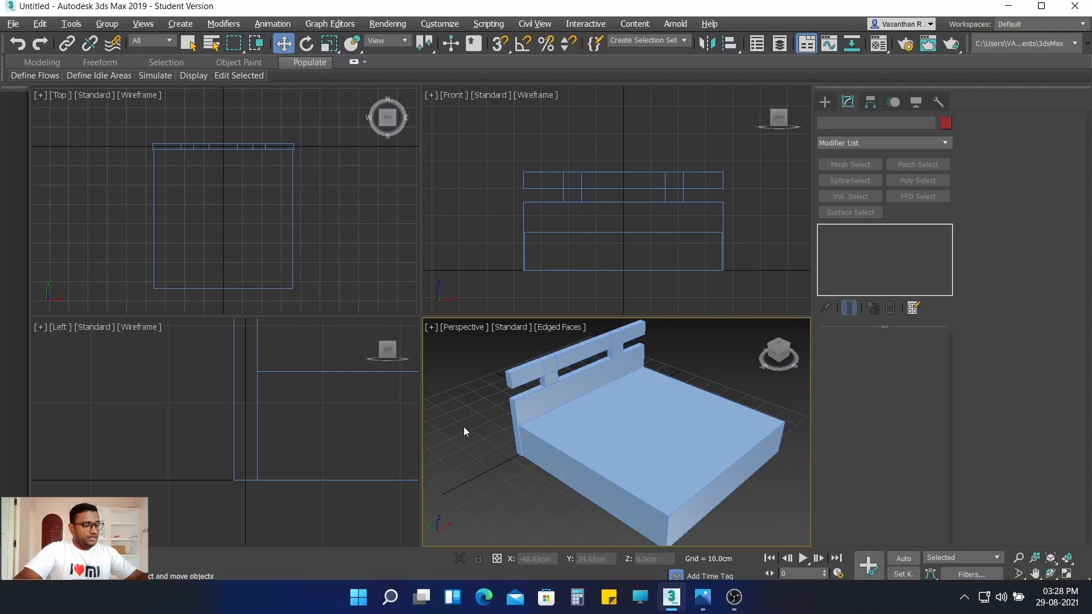
{"action": "key", "text": "alt+w"}
{"action": "left_click", "coordinate": [472, 378]}
{"action": "key", "text": "Delete"}
{"action": "key", "text": "ctrl+z"}
{"action": "middle_click_drag", "start_coordinate": [268, 408], "coordinate": [468, 339]}
{"action": "scroll", "coordinate": [485, 327], "scroll_direction": "up", "scroll_amount": 2}
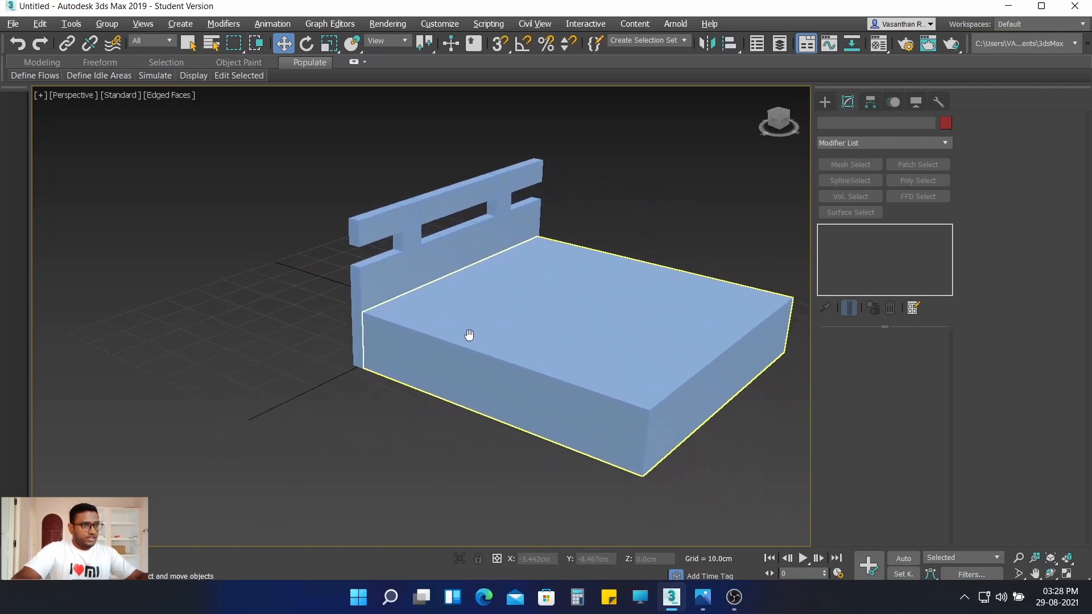
Step: Isolate the bed base box and convert it to an Editable Poly
{"action": "left_click", "coordinate": [564, 309]}
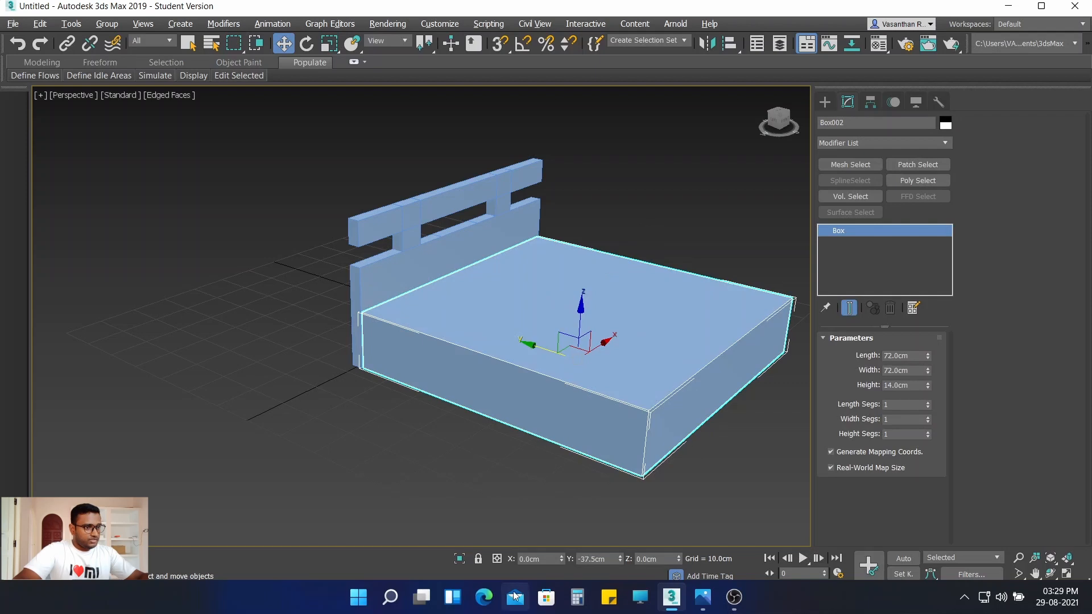
{"action": "left_click", "coordinate": [459, 559]}
{"action": "middle_click_drag", "start_coordinate": [462, 465], "coordinate": [512, 468], "text": "alt"}
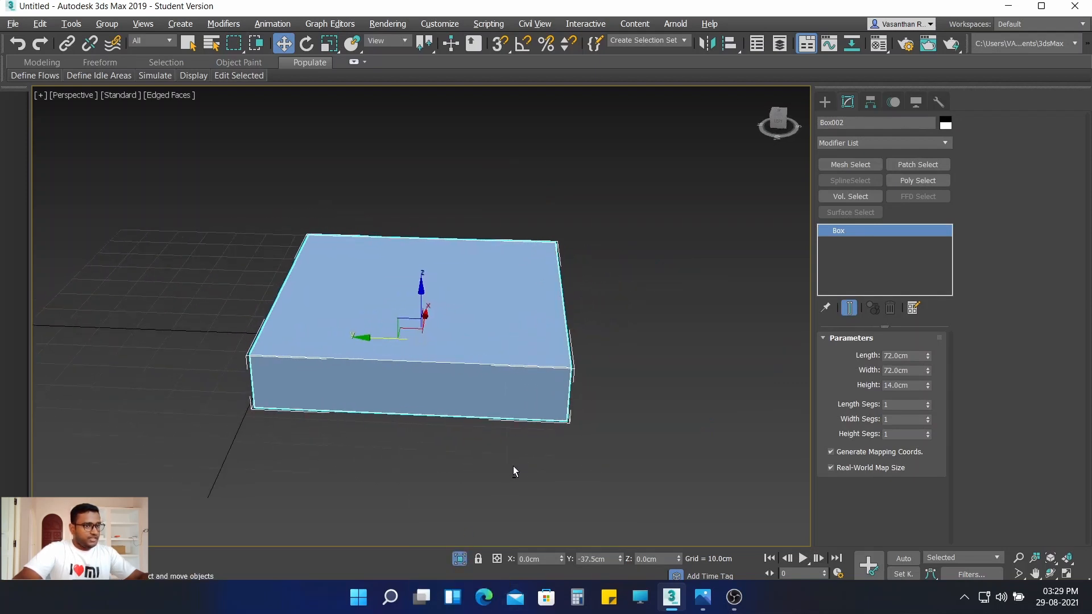
{"action": "right_click", "coordinate": [486, 284]}
{"action": "mouse_move", "coordinate": [533, 436]}
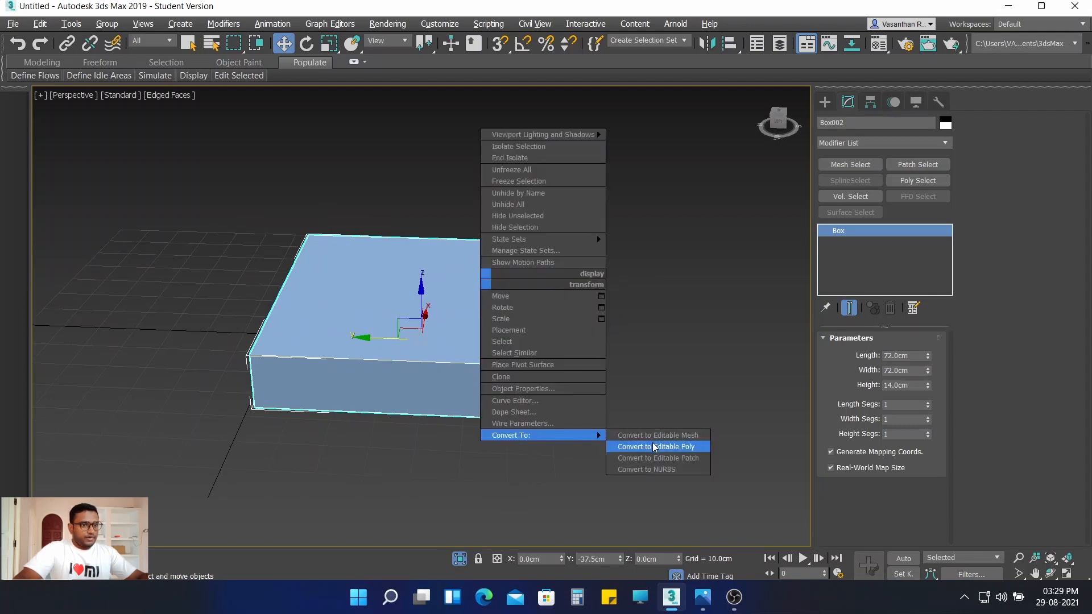
{"action": "left_click", "coordinate": [667, 448]}
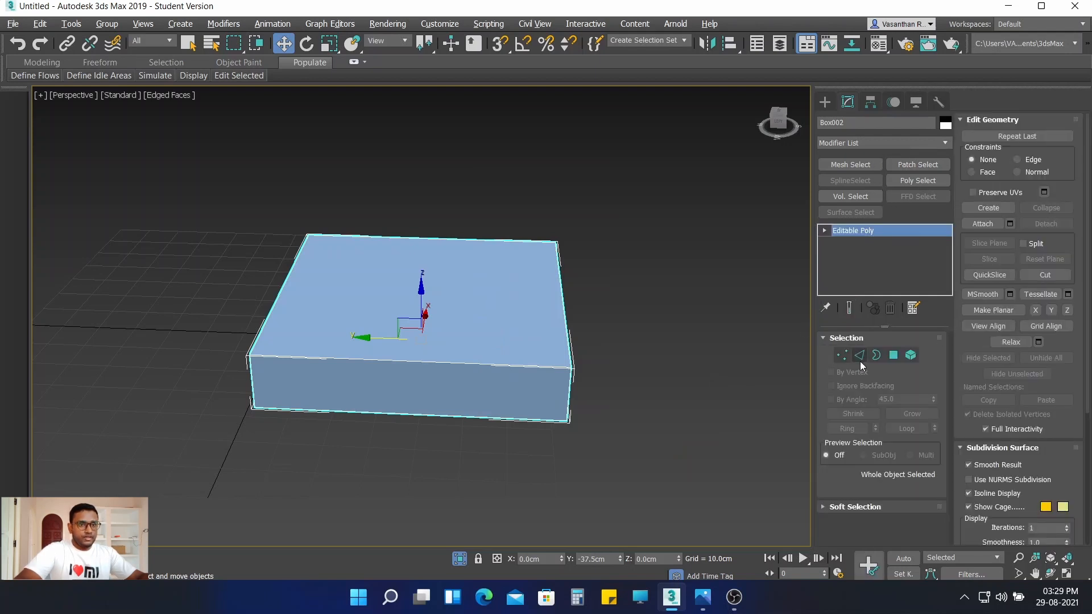
Step: Connect the bed base's four lengthwise edges with one segment at slide 90, near the headboard end
{"action": "key", "text": "2"}
{"action": "left_click_drag", "start_coordinate": [424, 217], "coordinate": [458, 402]}
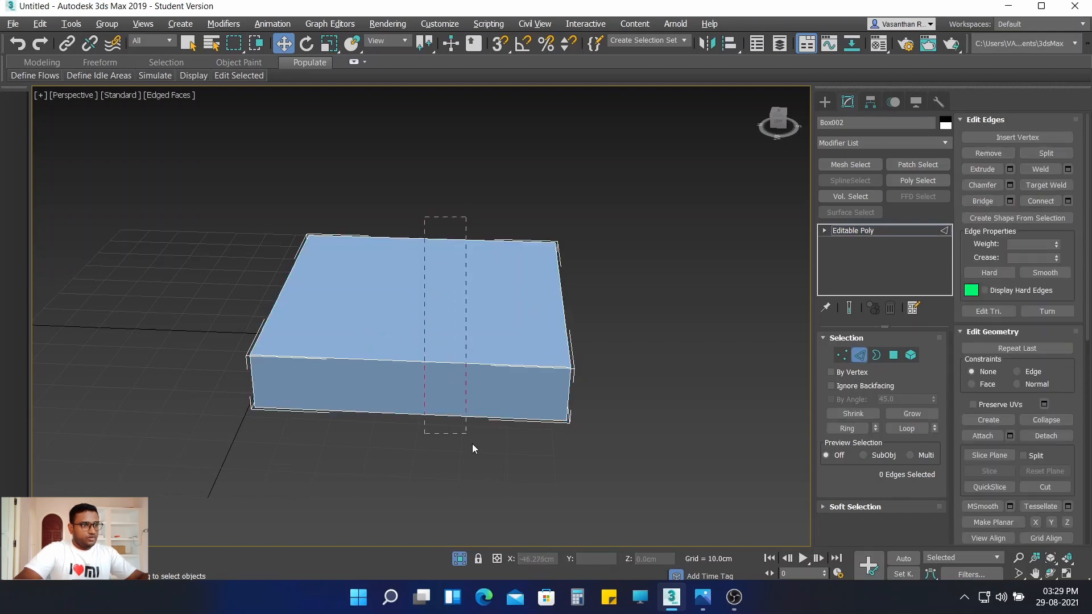
{"action": "left_click_drag", "start_coordinate": [494, 451], "coordinate": [494, 452]}
{"action": "left_click", "coordinate": [401, 191]}
{"action": "middle_click_drag", "start_coordinate": [402, 191], "coordinate": [407, 205], "text": "alt"}
{"action": "left_click_drag", "start_coordinate": [486, 456], "coordinate": [497, 482]}
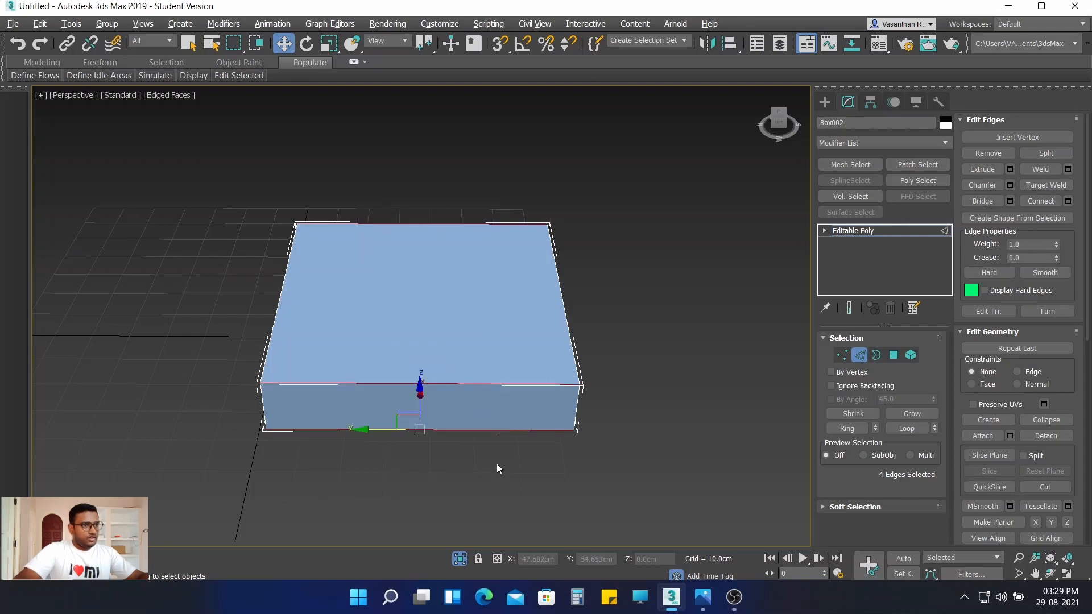
{"action": "left_click", "coordinate": [1068, 201]}
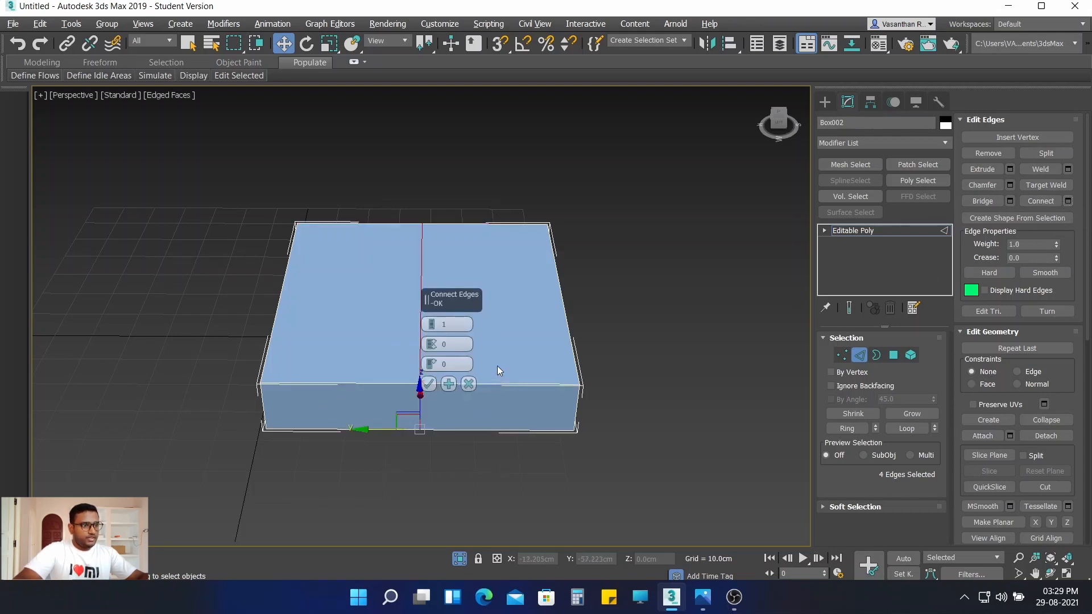
{"action": "double_click", "coordinate": [436, 363]}
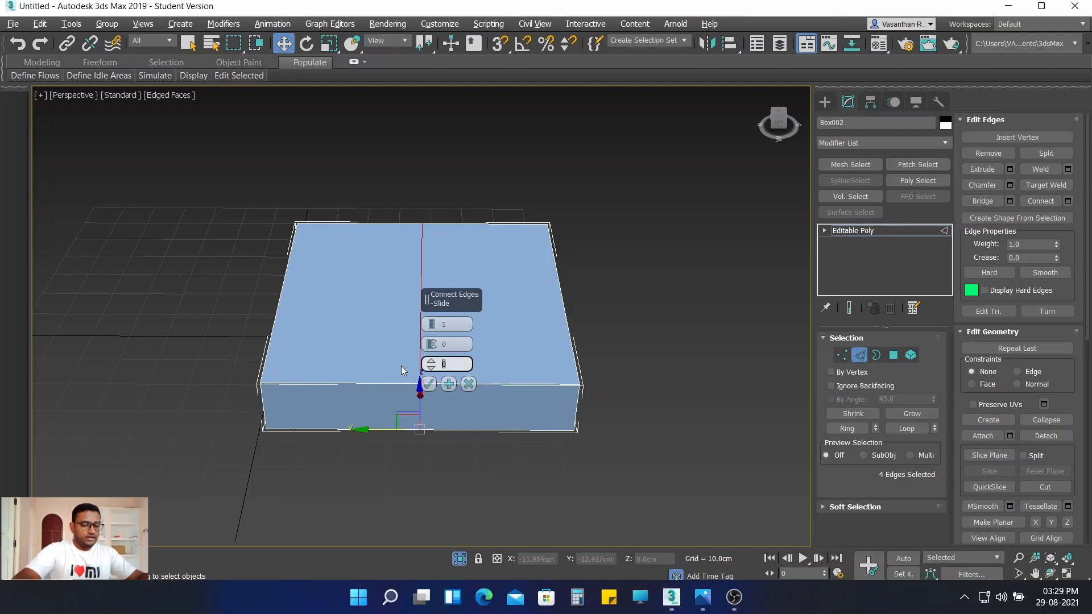
{"action": "type", "text": "90"}
{"action": "key", "text": "Return"}
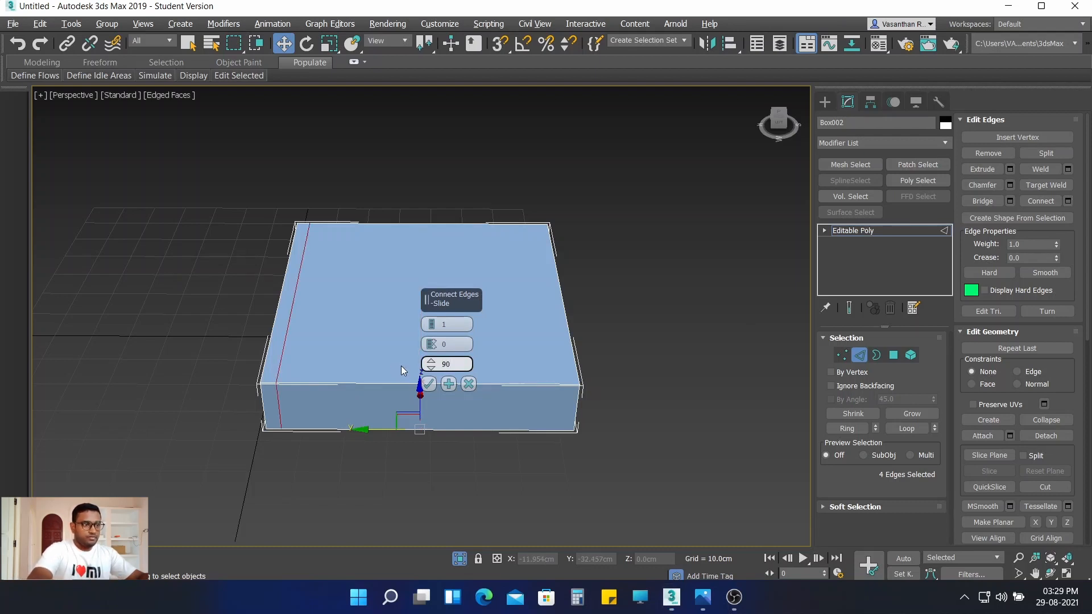
{"action": "left_click", "coordinate": [429, 384]}
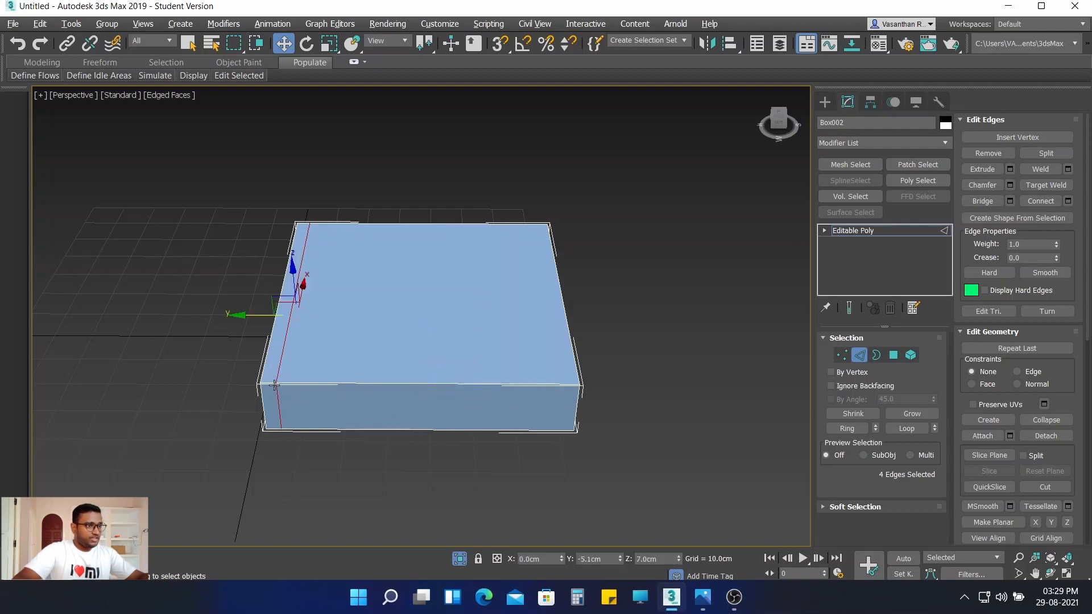
Step: Connect the four long lengthwise edges again with slide 99 to add a second loop right beside the headboard-end loop
{"action": "scroll", "coordinate": [274, 386], "scroll_direction": "up", "scroll_amount": 2}
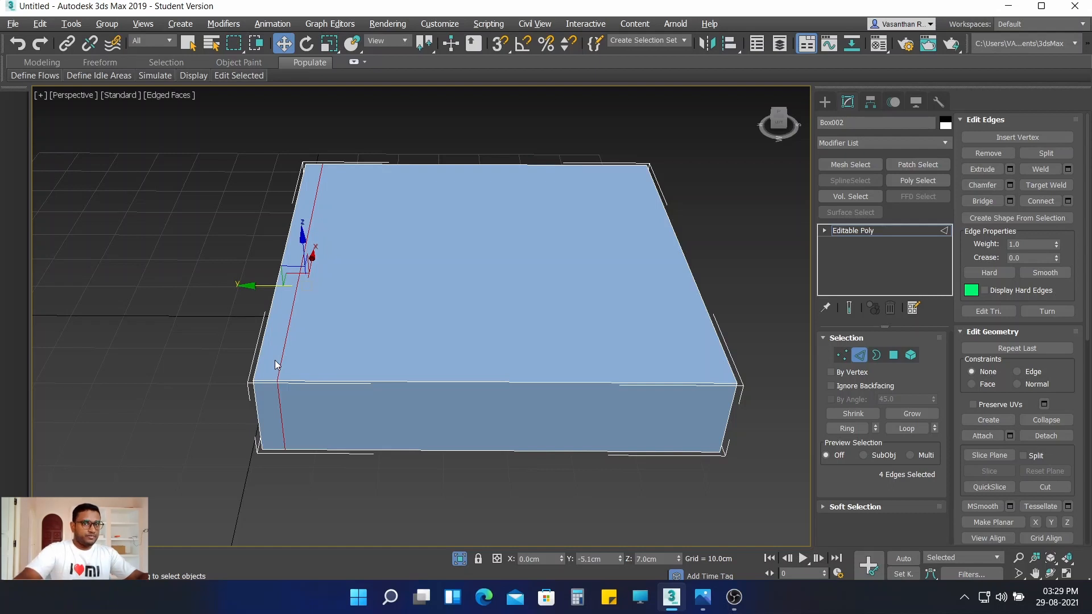
{"action": "left_click_drag", "start_coordinate": [460, 123], "coordinate": [584, 492]}
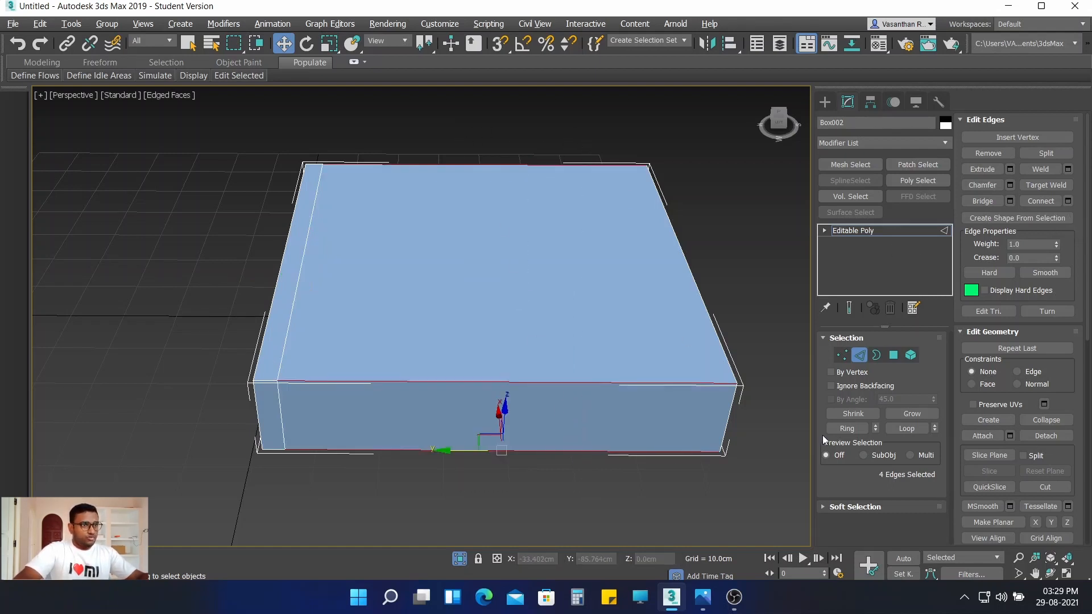
{"action": "left_click", "coordinate": [1069, 201]}
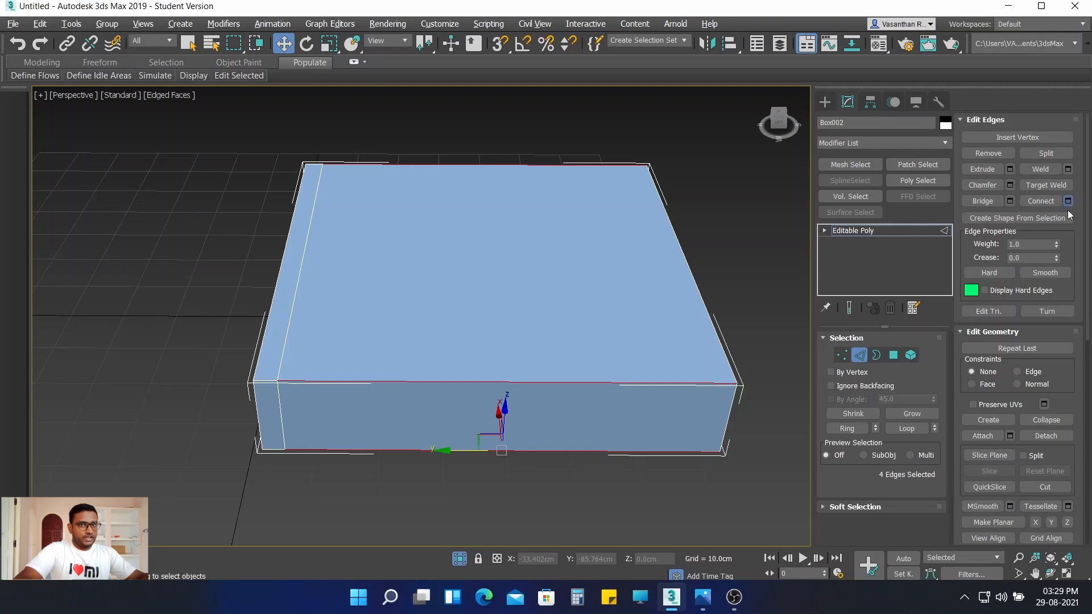
{"action": "left_click_drag", "start_coordinate": [454, 364], "coordinate": [430, 365]}
{"action": "type", "text": "99"}
{"action": "key", "text": "Return"}
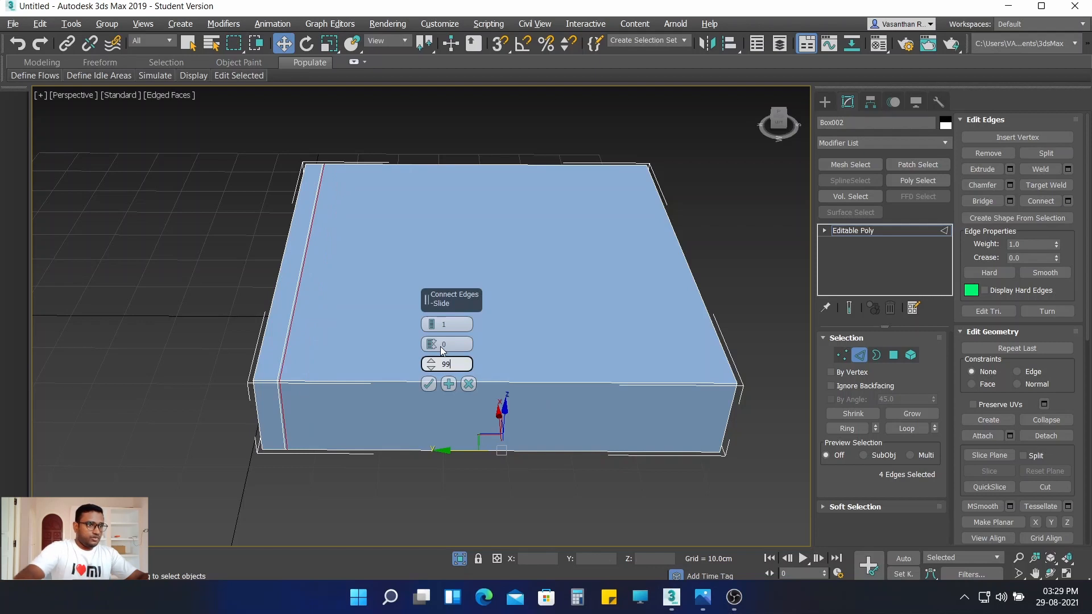
{"action": "left_click", "coordinate": [428, 384]}
{"action": "left_click", "coordinate": [639, 518]}
Step: Connect the four long lengthwise edges with one segment at slide -90, near the foot end of the bed base
{"action": "left_click_drag", "start_coordinate": [440, 134], "coordinate": [547, 493]}
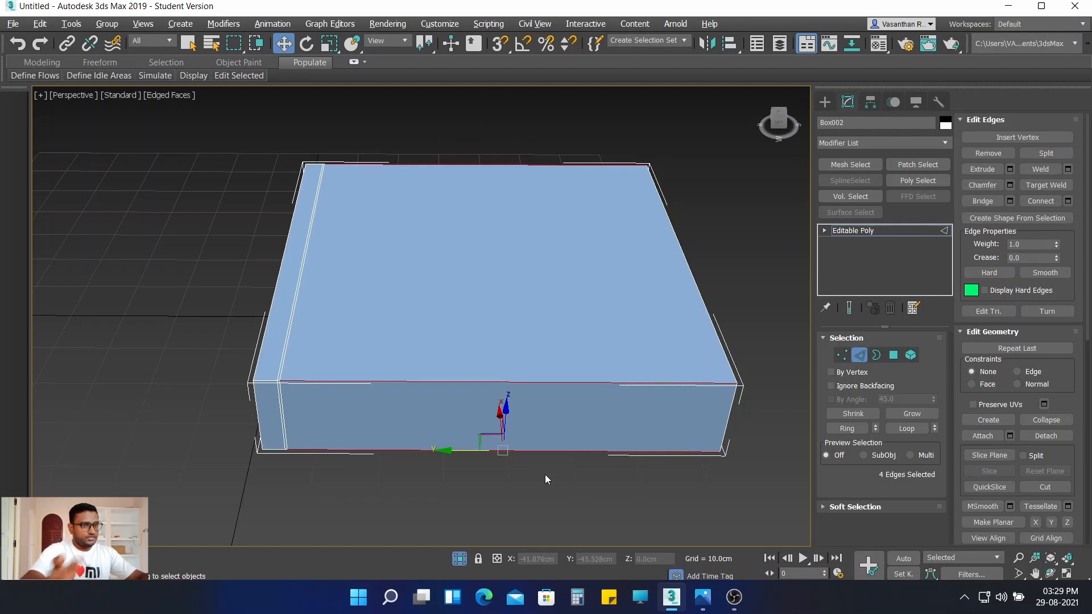
{"action": "left_click", "coordinate": [1068, 200]}
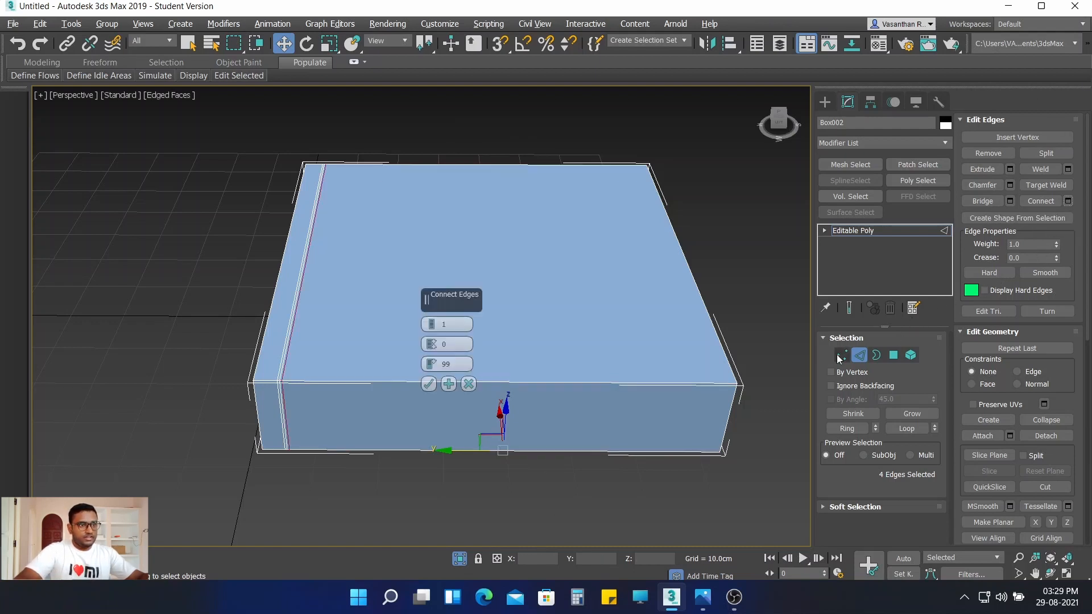
{"action": "double_click", "coordinate": [447, 363]}
{"action": "type", "text": "-"}
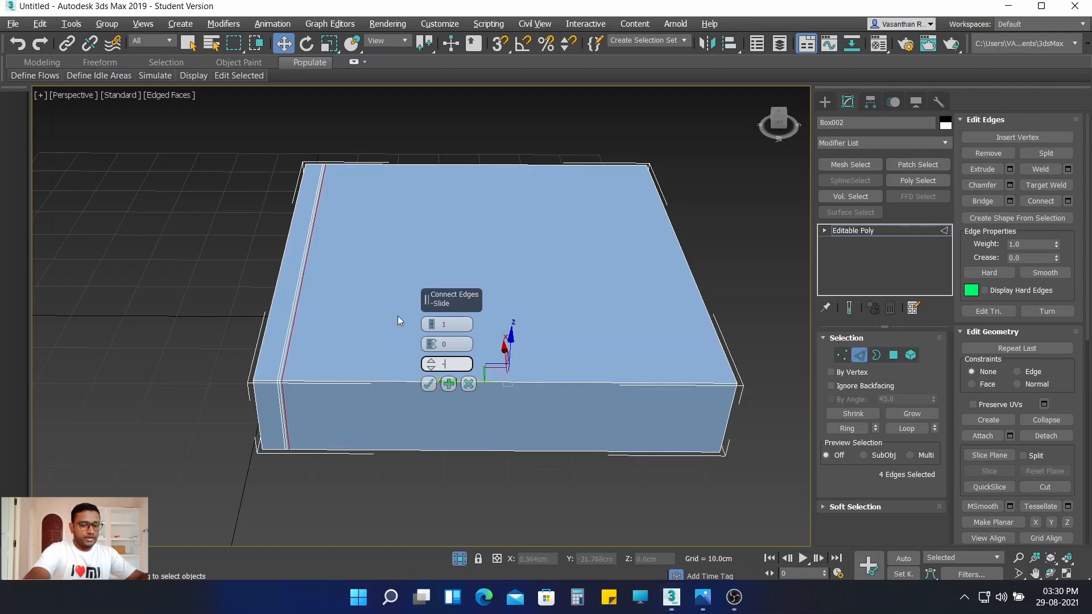
{"action": "type", "text": "90"}
{"action": "key", "text": "Return"}
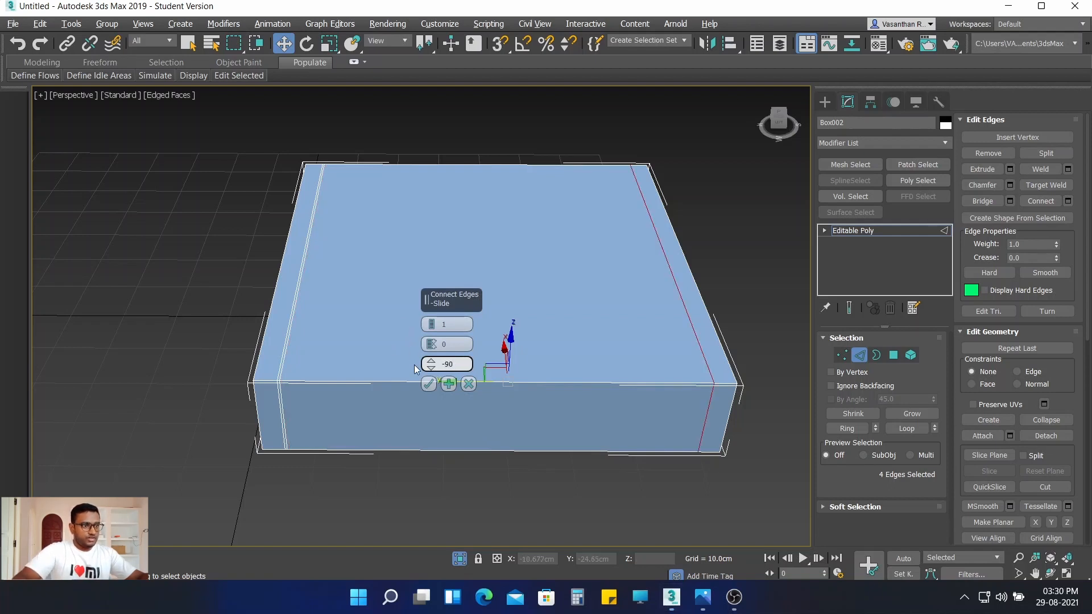
{"action": "left_click", "coordinate": [429, 384]}
{"action": "left_click", "coordinate": [462, 526]}
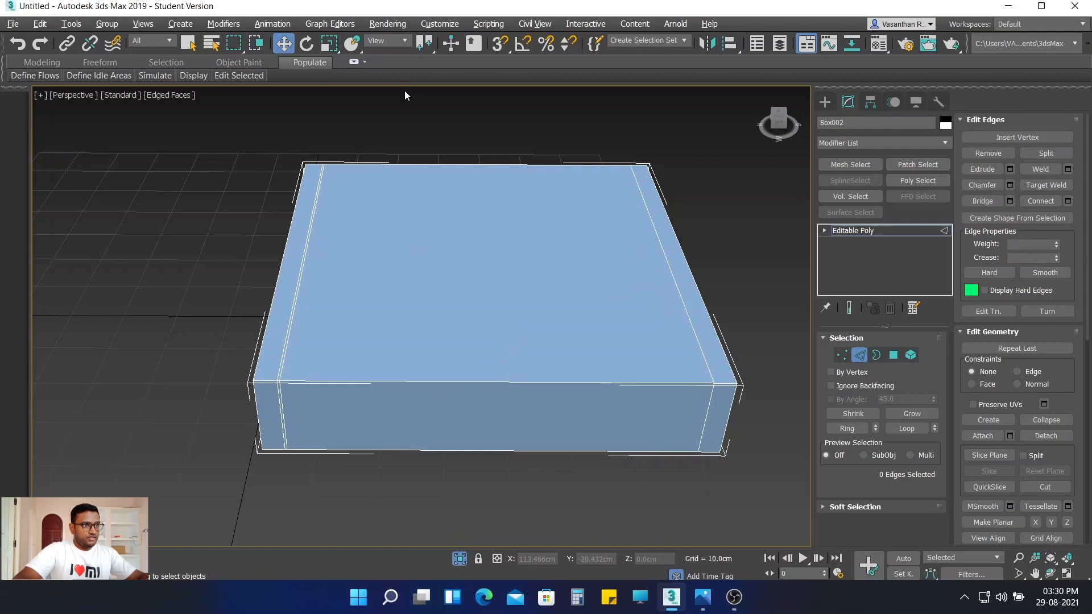
Step: Connect the middle lengthwise edges with slide 99 to add a second loop right beside the foot-end loop
{"action": "left_click_drag", "start_coordinate": [407, 138], "coordinate": [526, 483]}
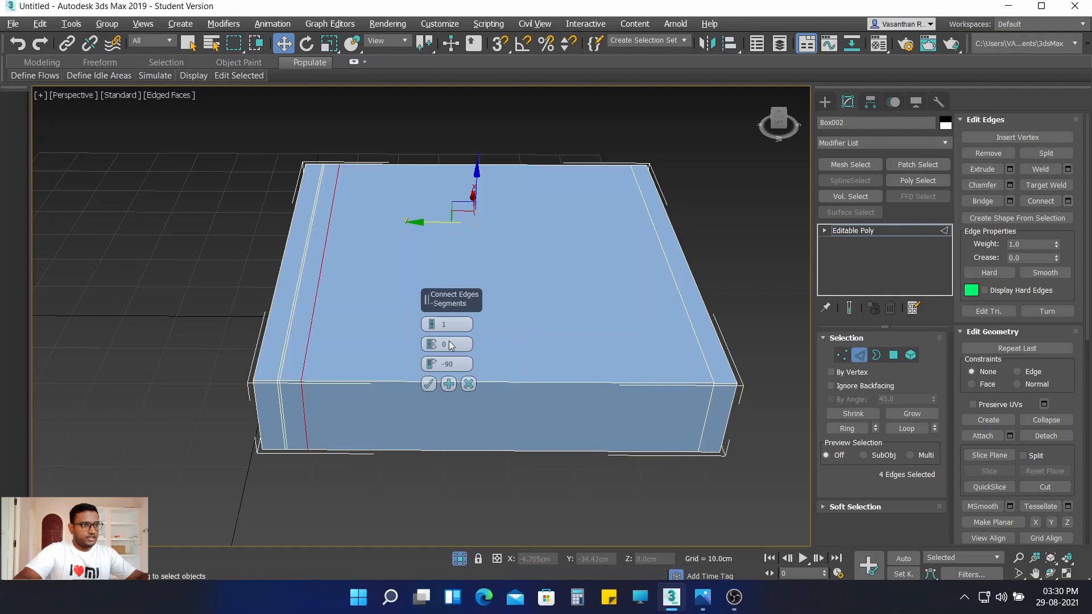
{"action": "left_click_drag", "start_coordinate": [462, 367], "coordinate": [416, 356]}
{"action": "type", "text": "-99"}
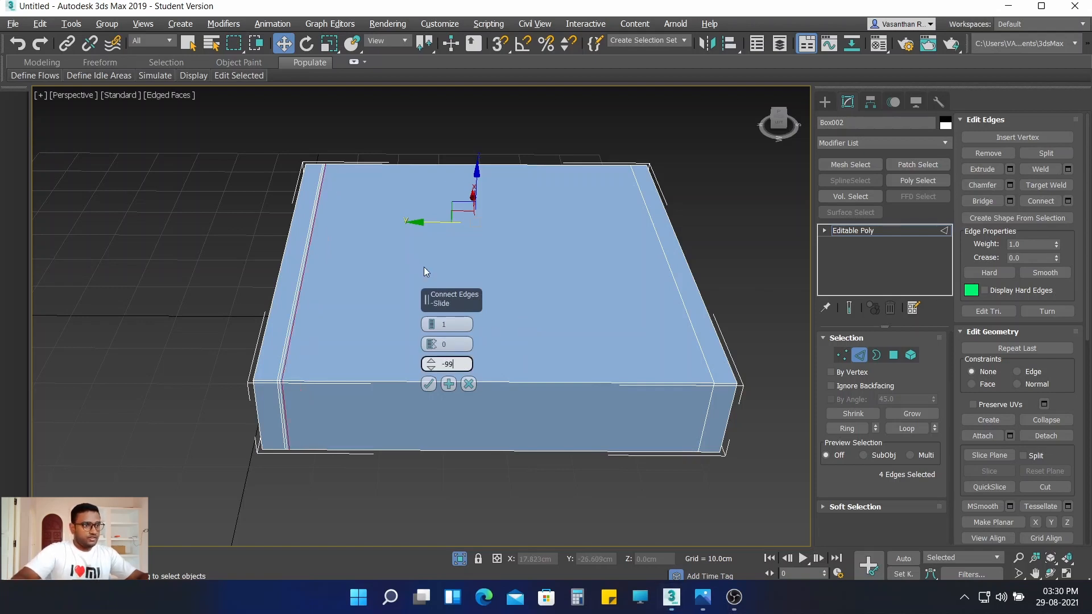
{"action": "left_click_drag", "start_coordinate": [464, 362], "coordinate": [407, 310]}
{"action": "type", "text": "99"}
{"action": "key", "text": "Return"}
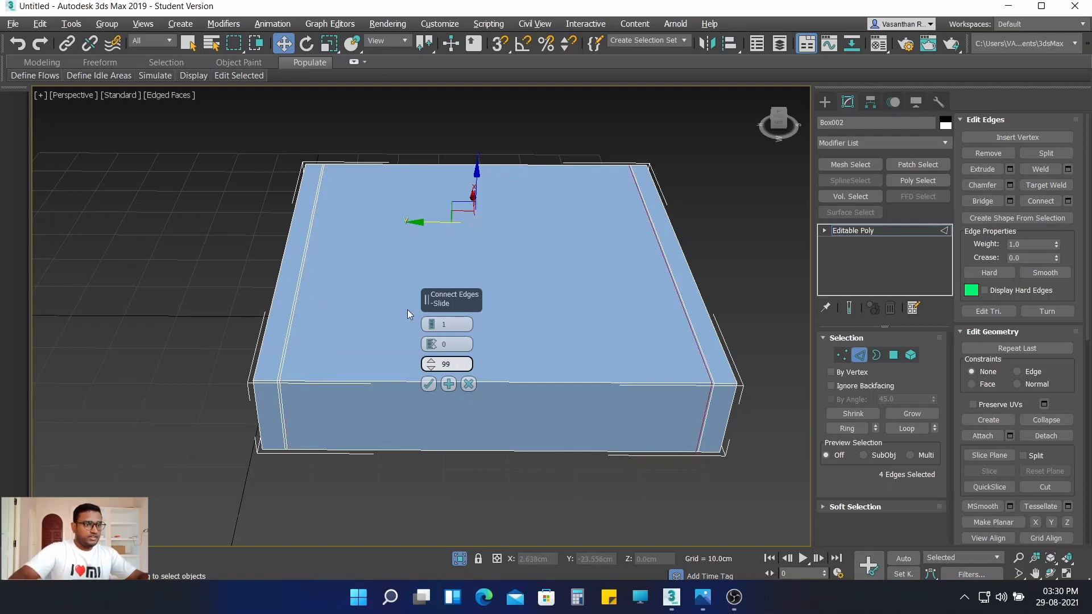
{"action": "left_click", "coordinate": [428, 385]}
{"action": "left_click", "coordinate": [667, 514]}
Step: Connect the six crosswise edges at the foot end with one segment at slide 90, near the corner on the negative X side
{"action": "middle_click_drag", "start_coordinate": [629, 495], "coordinate": [677, 462], "text": "alt"}
{"action": "middle_click_drag", "start_coordinate": [571, 441], "coordinate": [518, 430], "text": "alt"}
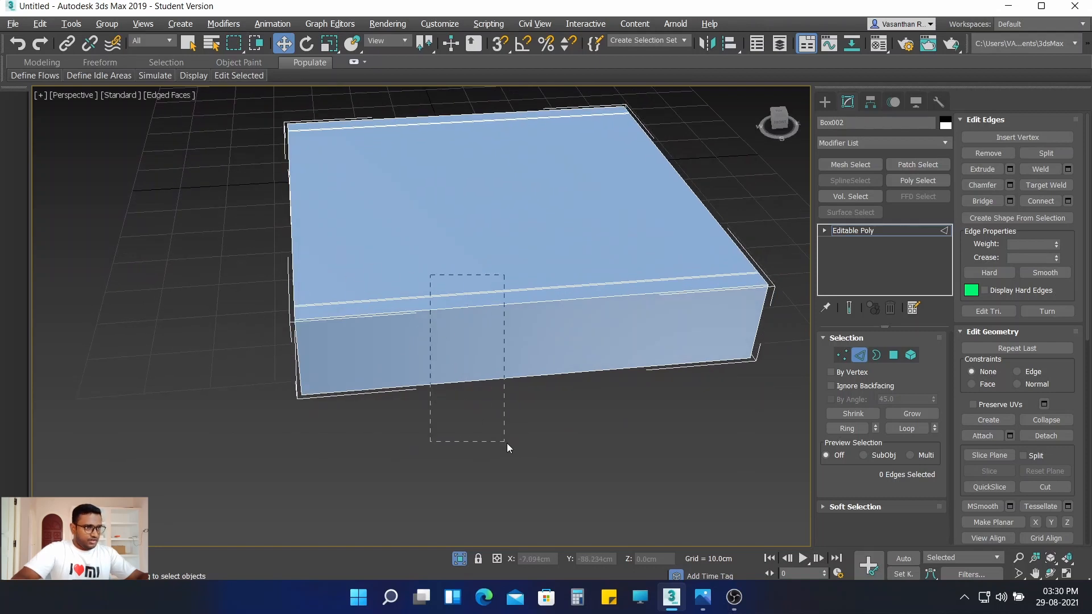
{"action": "left_click_drag", "start_coordinate": [508, 442], "coordinate": [507, 442]}
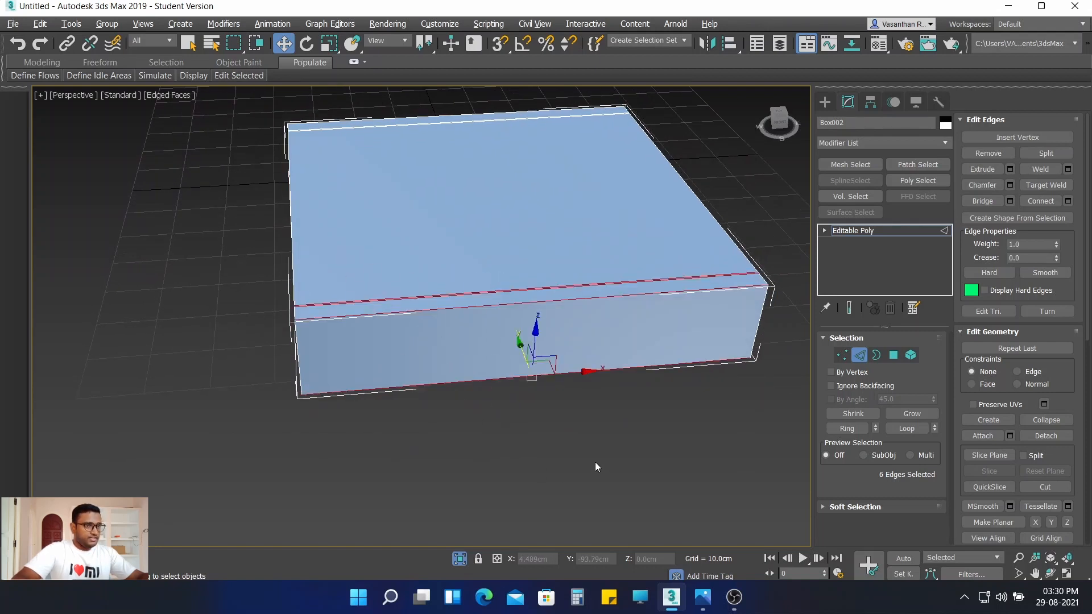
{"action": "left_click", "coordinate": [508, 469]}
{"action": "middle_click_drag", "start_coordinate": [508, 470], "coordinate": [510, 466], "text": "alt"}
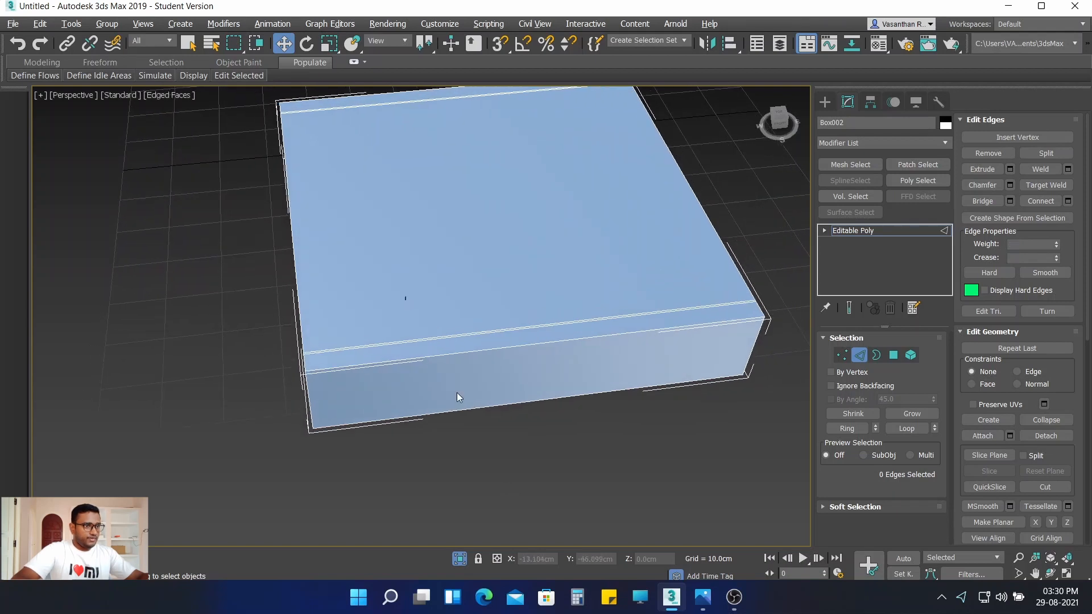
{"action": "left_click_drag", "start_coordinate": [507, 487], "coordinate": [508, 487]}
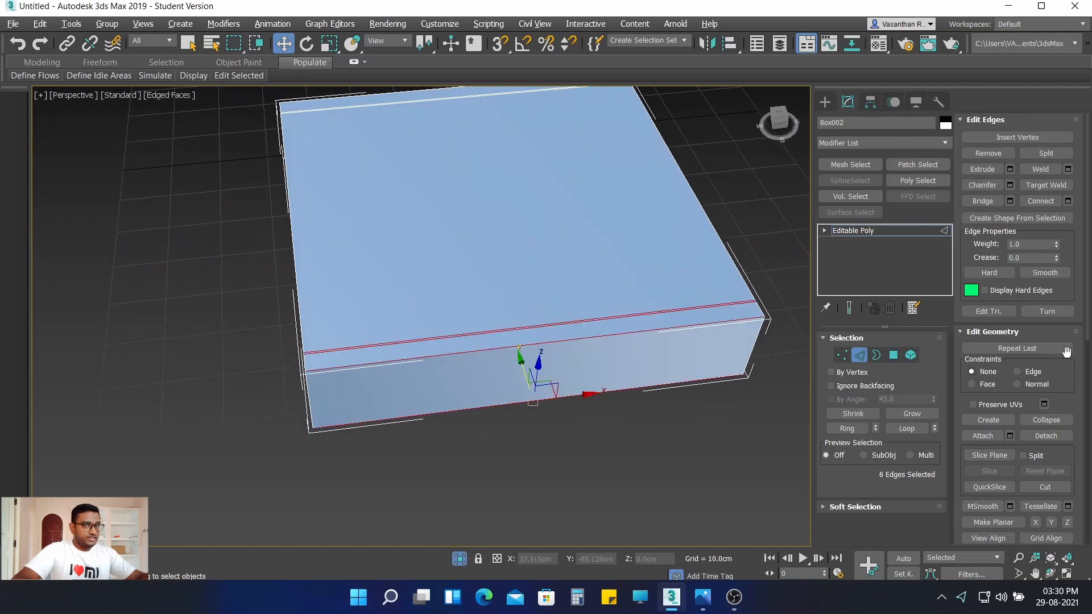
{"action": "left_click", "coordinate": [1069, 202]}
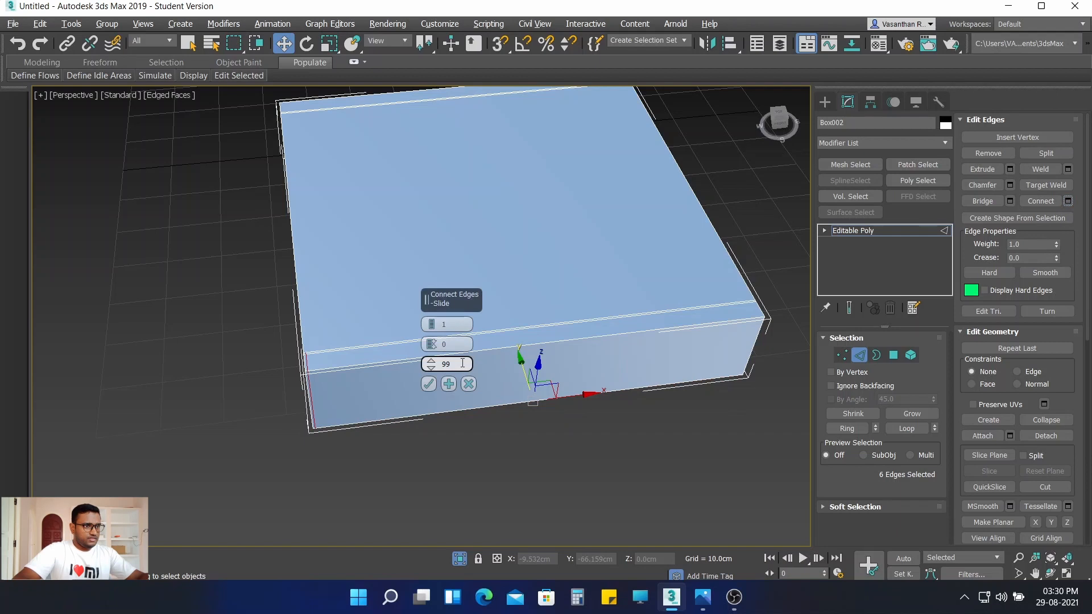
{"action": "double_click", "coordinate": [462, 363]}
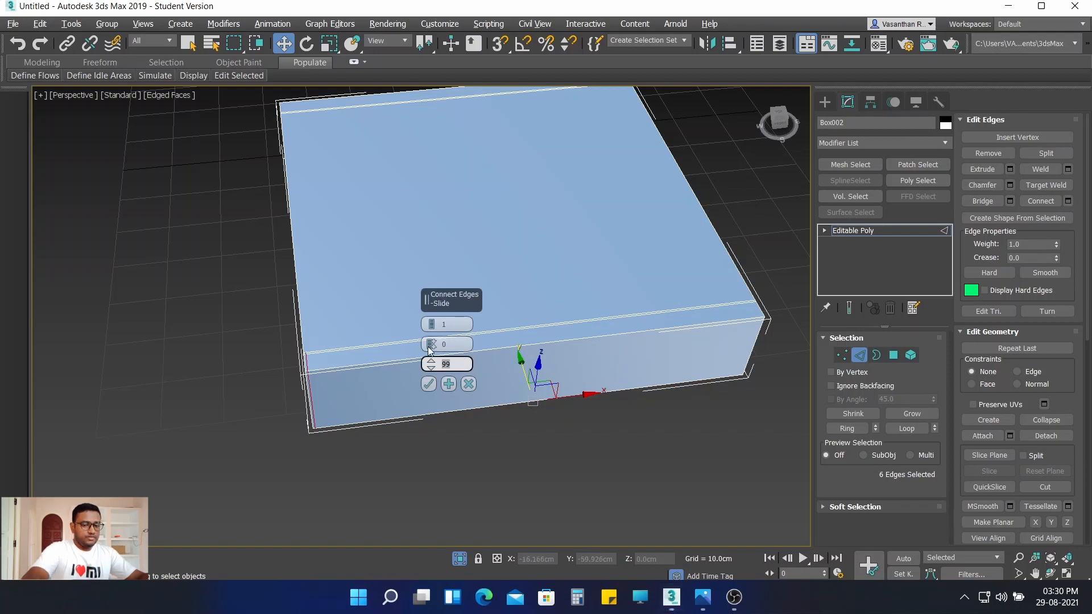
{"action": "type", "text": "90"}
{"action": "key", "text": "Return"}
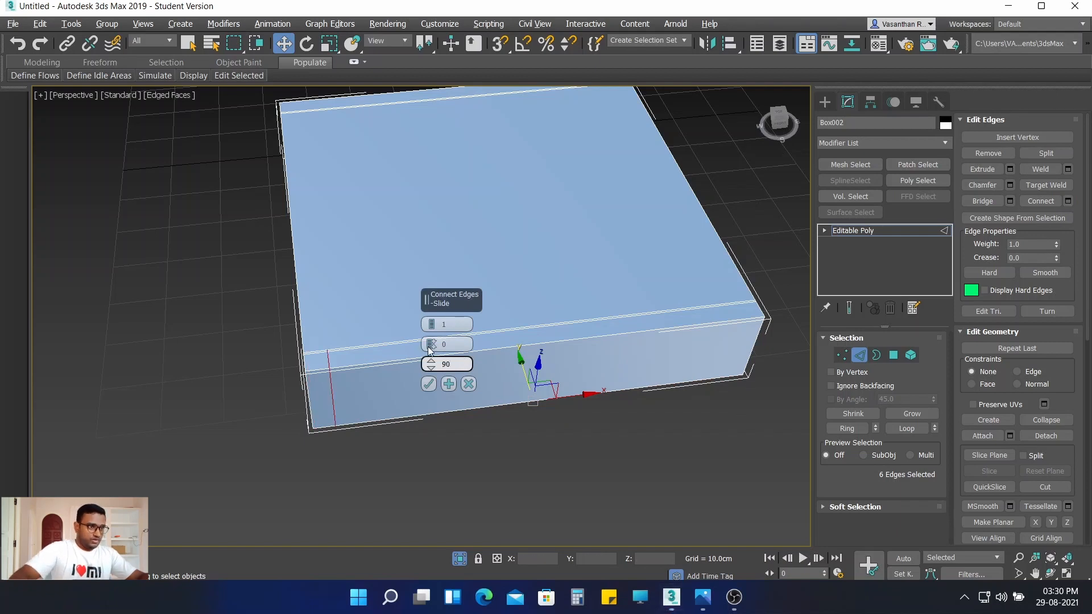
{"action": "left_click", "coordinate": [429, 384]}
{"action": "left_click", "coordinate": [469, 401]}
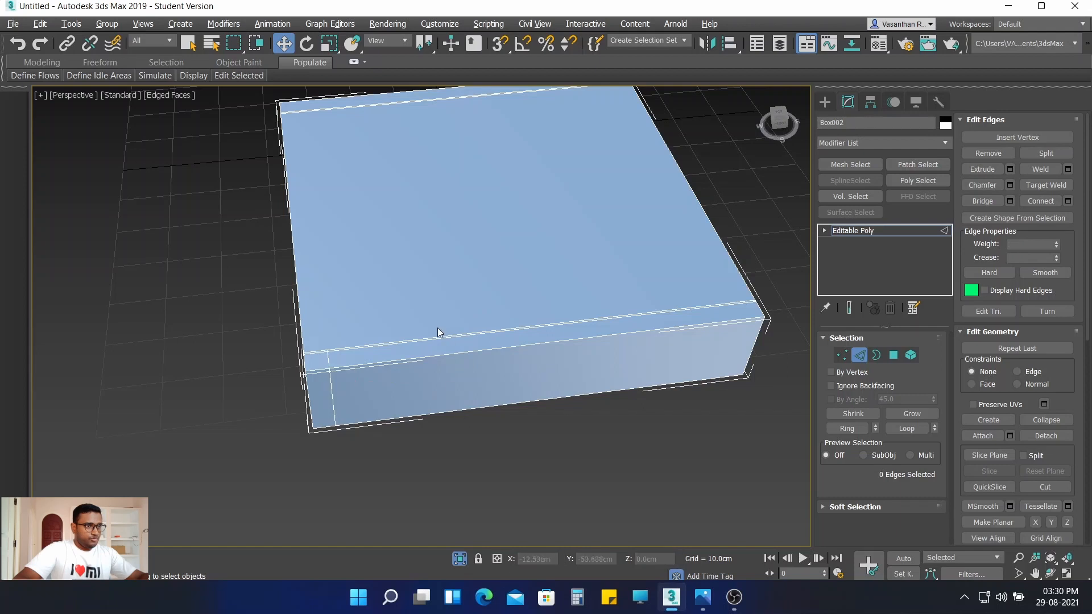
Step: Connect the six remaining long crosswise foot-end edges with slide 99 to add a segment right beside the previous one
{"action": "left_click_drag", "start_coordinate": [495, 439], "coordinate": [494, 440]}
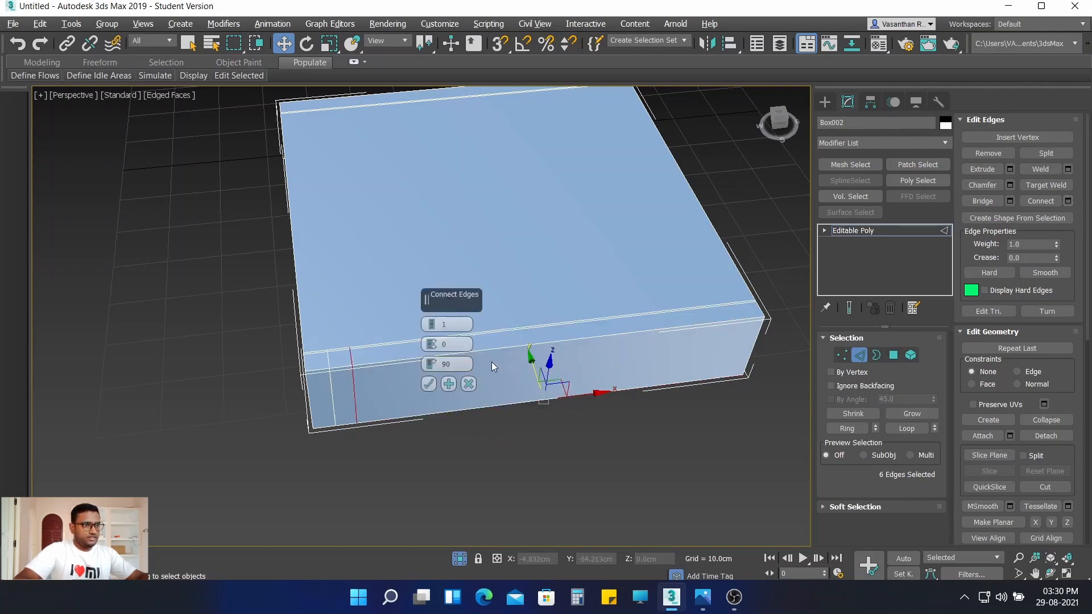
{"action": "left_click_drag", "start_coordinate": [455, 363], "coordinate": [416, 364]}
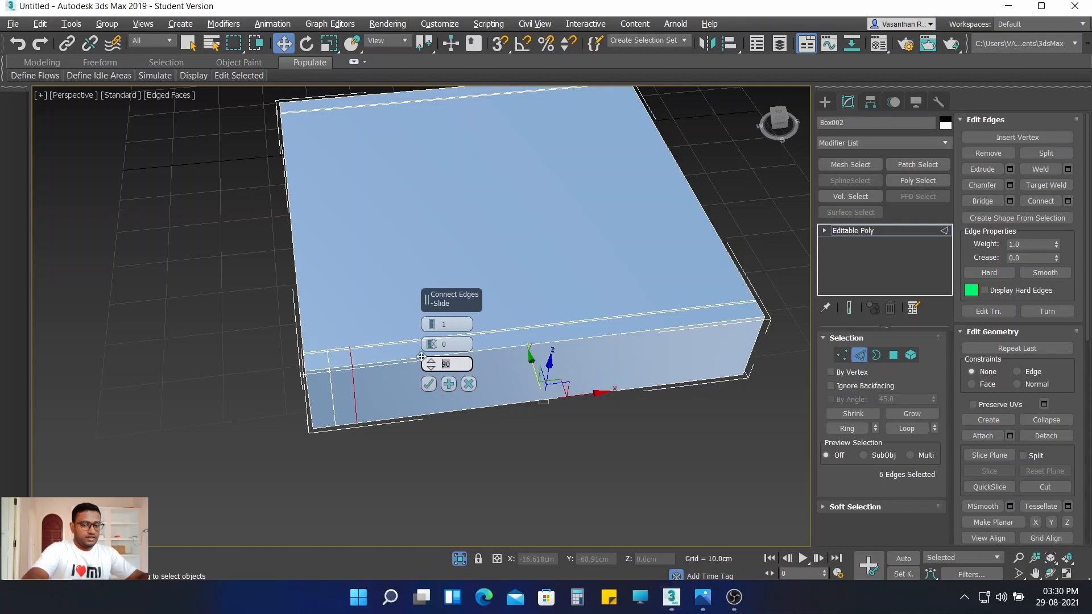
{"action": "key", "text": "Return"}
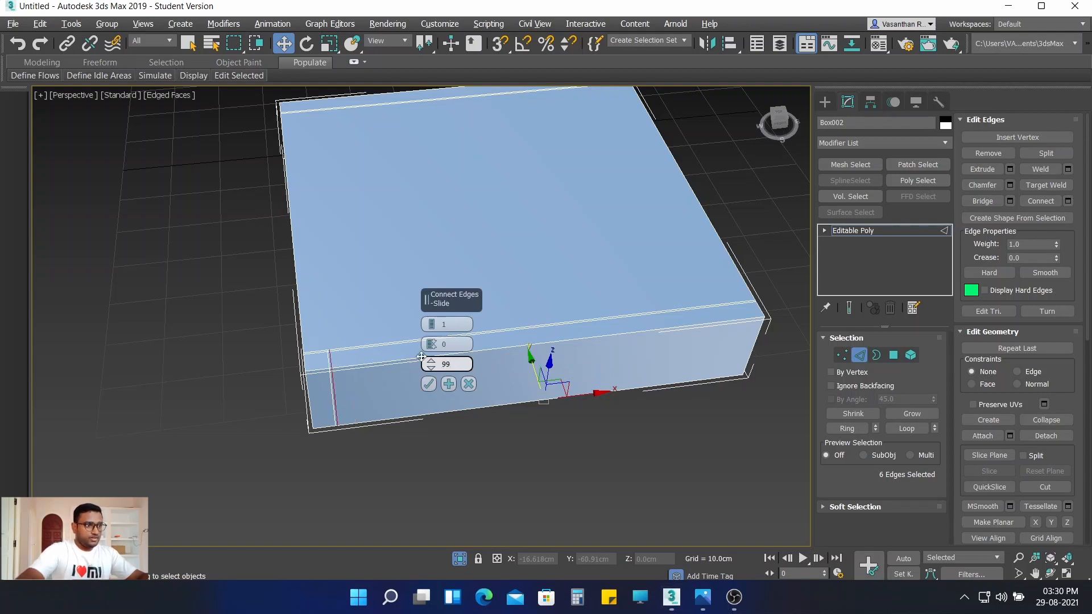
{"action": "left_click", "coordinate": [429, 384]}
{"action": "left_click", "coordinate": [475, 456]}
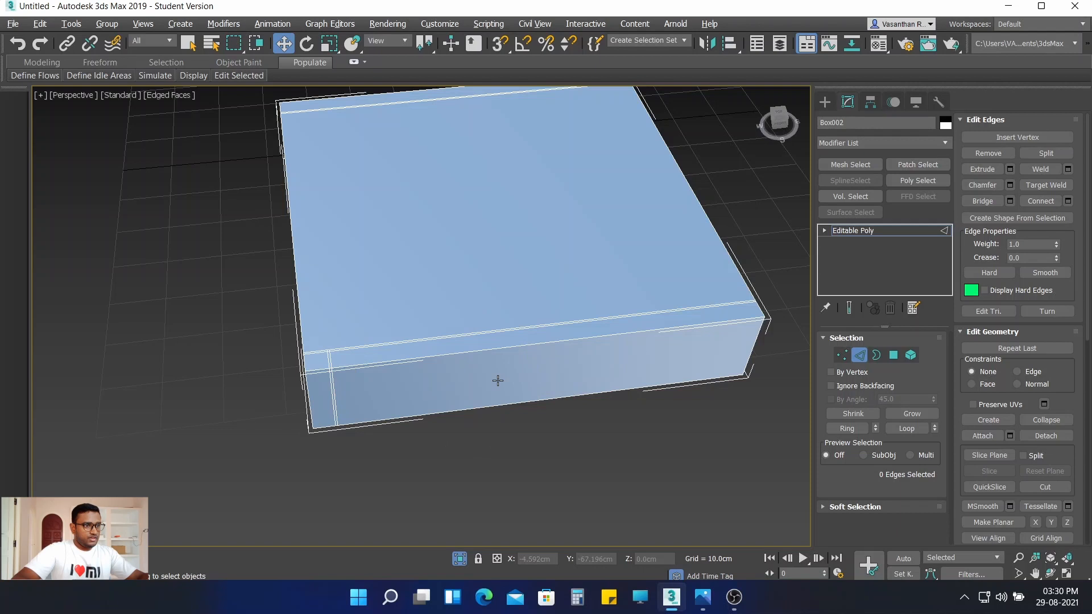
Step: Connect the six long crosswise foot-end edges with one segment at slide -90, near the corner on the positive X side
{"action": "left_click_drag", "start_coordinate": [568, 429], "coordinate": [569, 430]}
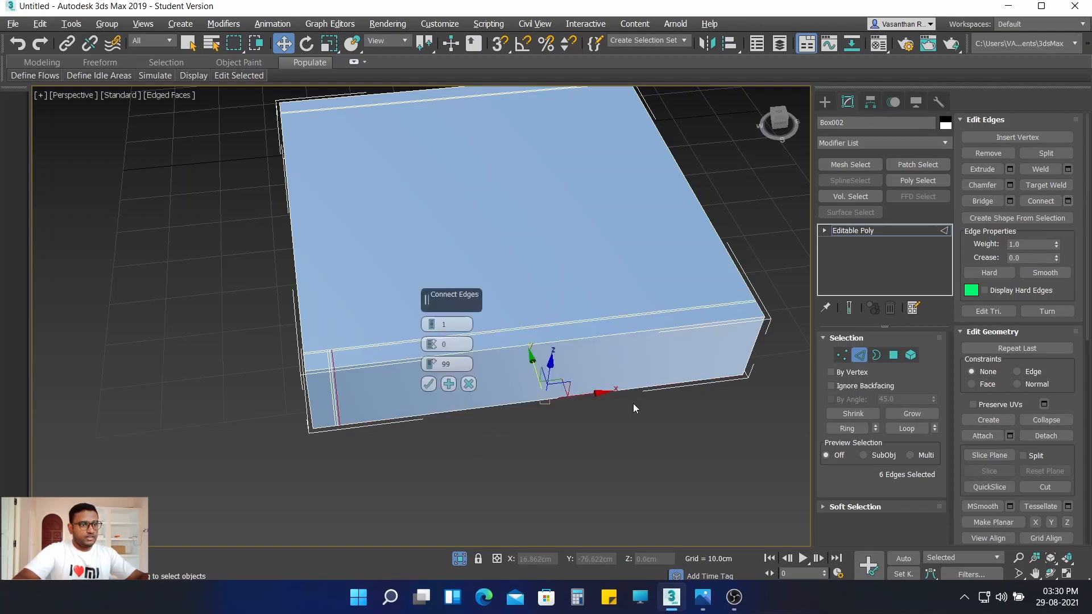
{"action": "double_click", "coordinate": [453, 362]}
{"action": "type", "text": "-90"}
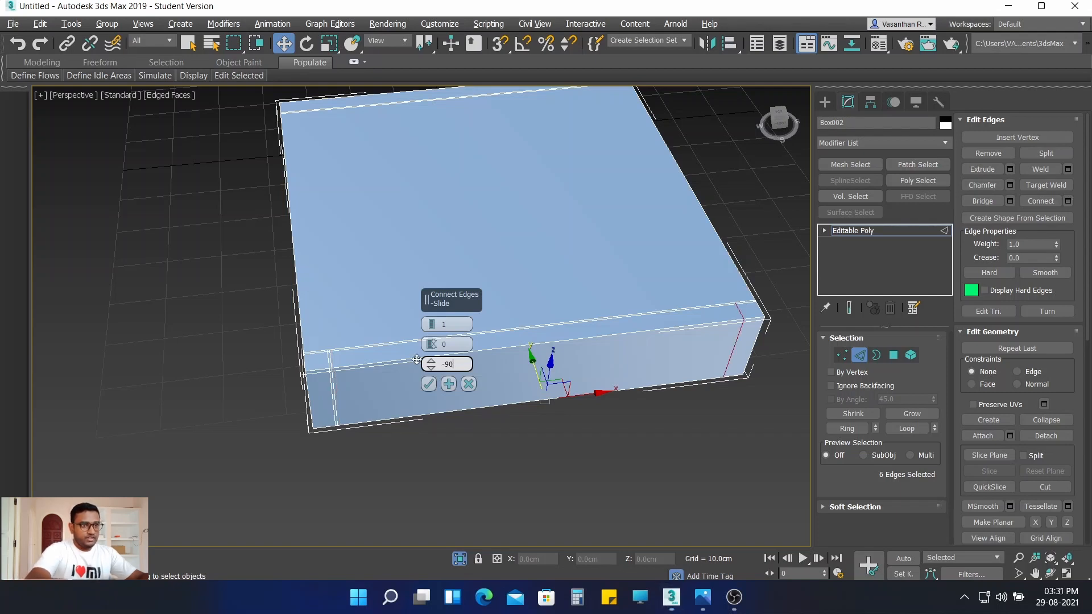
{"action": "left_click", "coordinate": [431, 385]}
Step: Connect the six remaining long crosswise foot-end edges with slide 99 to add a segment right beside the positive X one
{"action": "left_click_drag", "start_coordinate": [477, 296], "coordinate": [574, 443]}
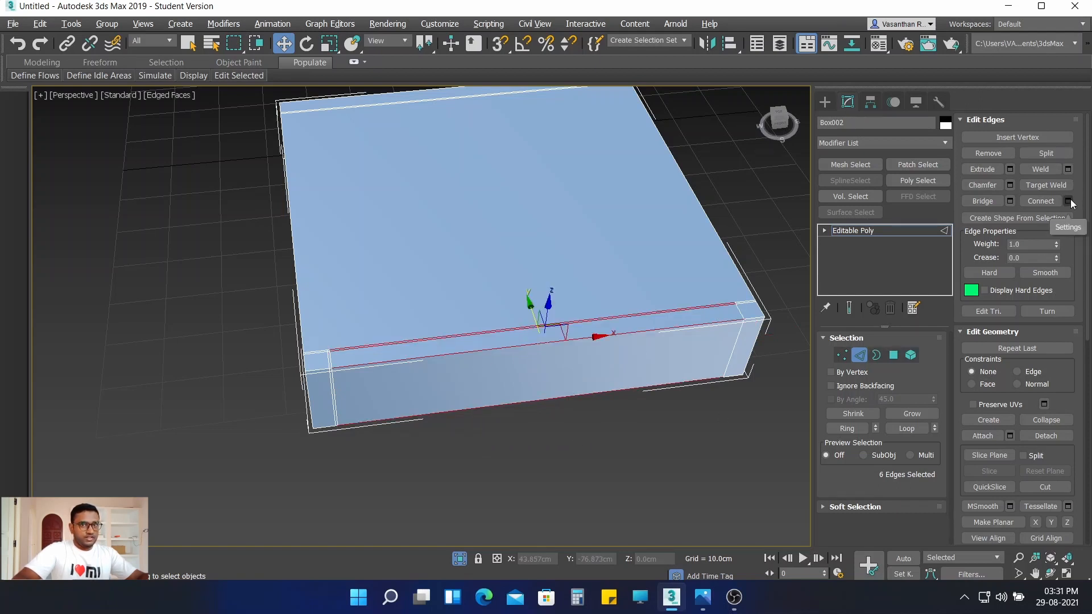
{"action": "double_click", "coordinate": [442, 361]}
{"action": "type", "text": "99"}
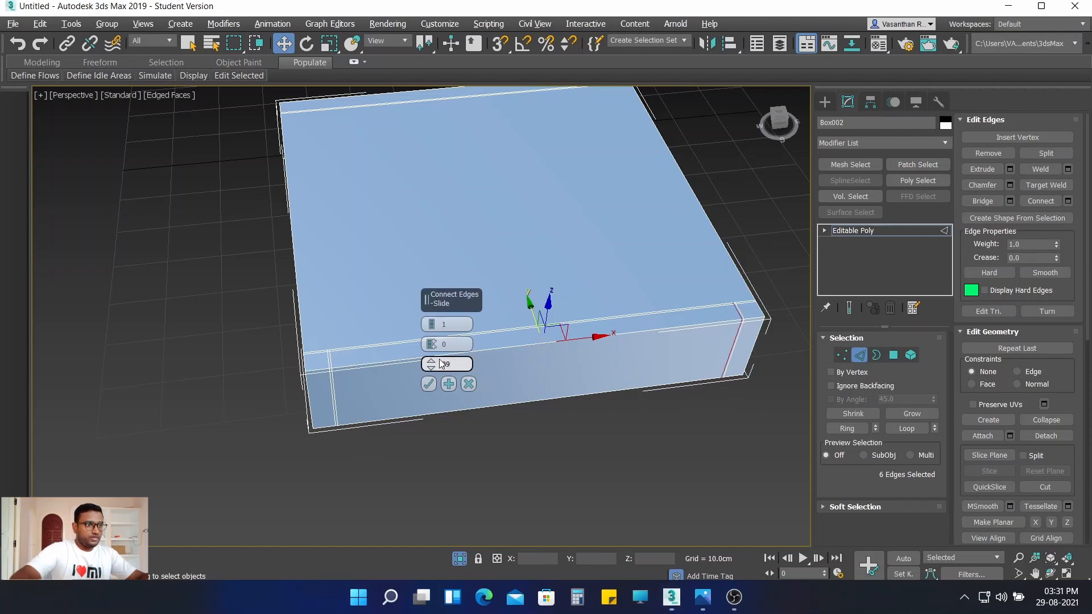
{"action": "left_click", "coordinate": [429, 385]}
{"action": "left_click", "coordinate": [483, 424]}
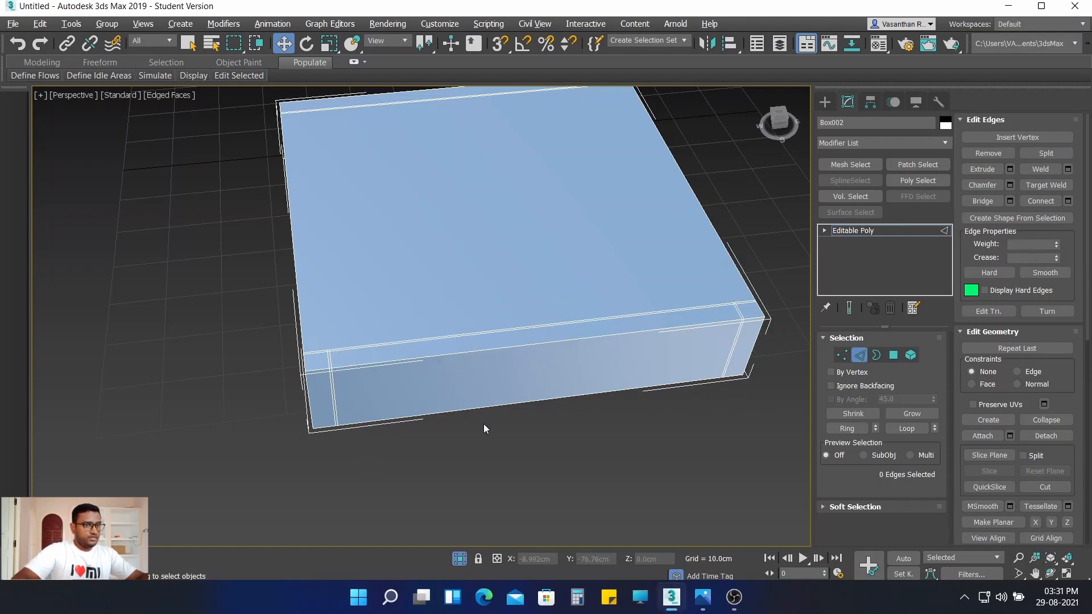
Step: Check the bed reference picture, then connect the six crosswise head-end edges at slide 90, near the positive X corner
{"action": "left_click", "coordinate": [702, 597]}
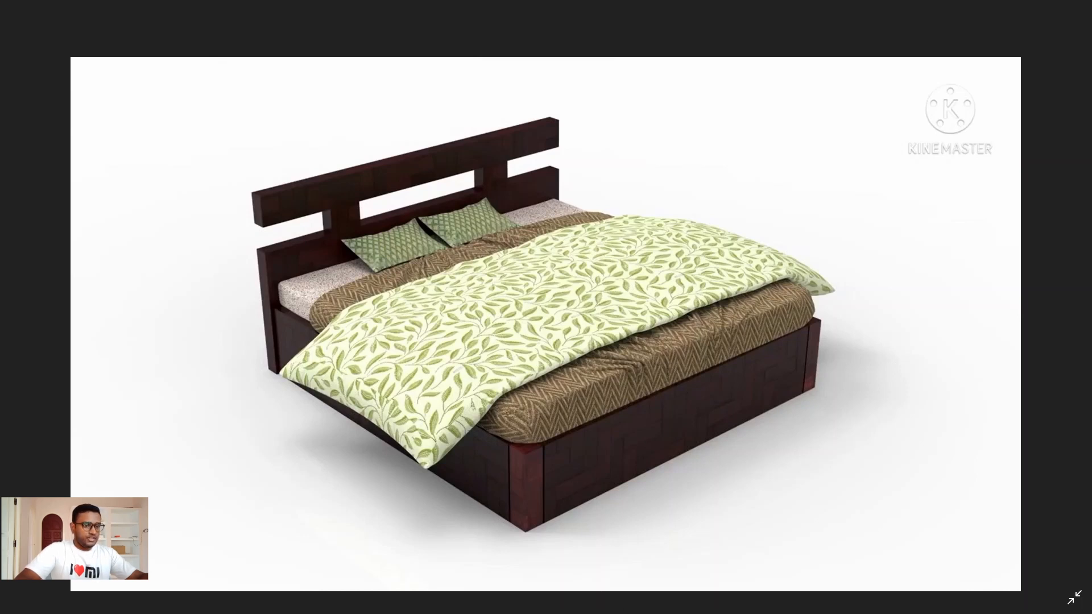
{"action": "left_click", "coordinate": [671, 597]}
{"action": "scroll", "coordinate": [525, 407], "scroll_direction": "down", "scroll_amount": 5}
{"action": "middle_click_drag", "start_coordinate": [469, 435], "coordinate": [670, 442], "text": "alt"}
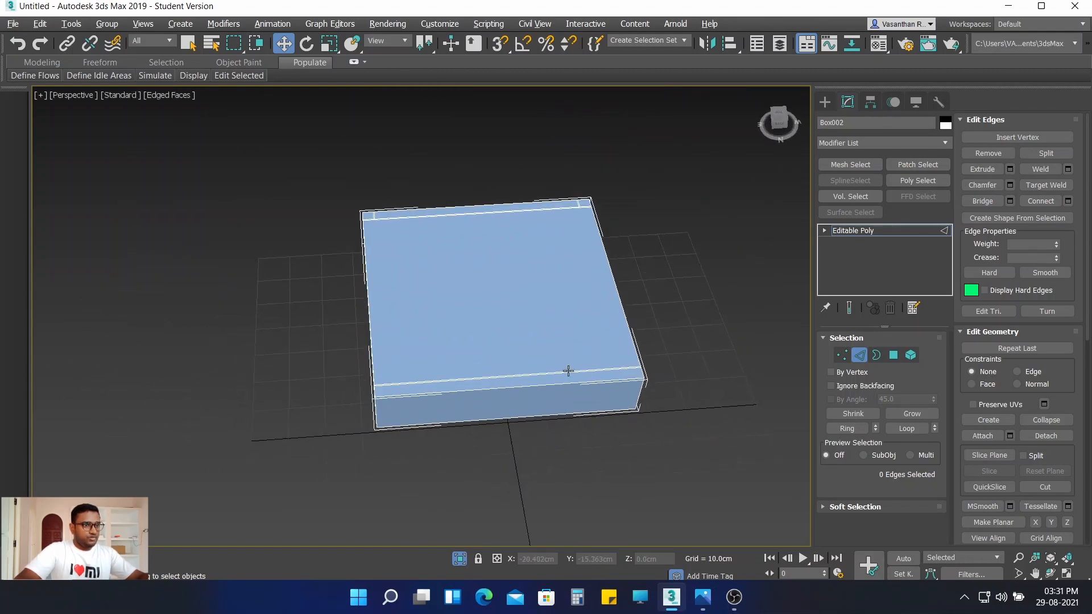
{"action": "left_click_drag", "start_coordinate": [507, 353], "coordinate": [568, 455]}
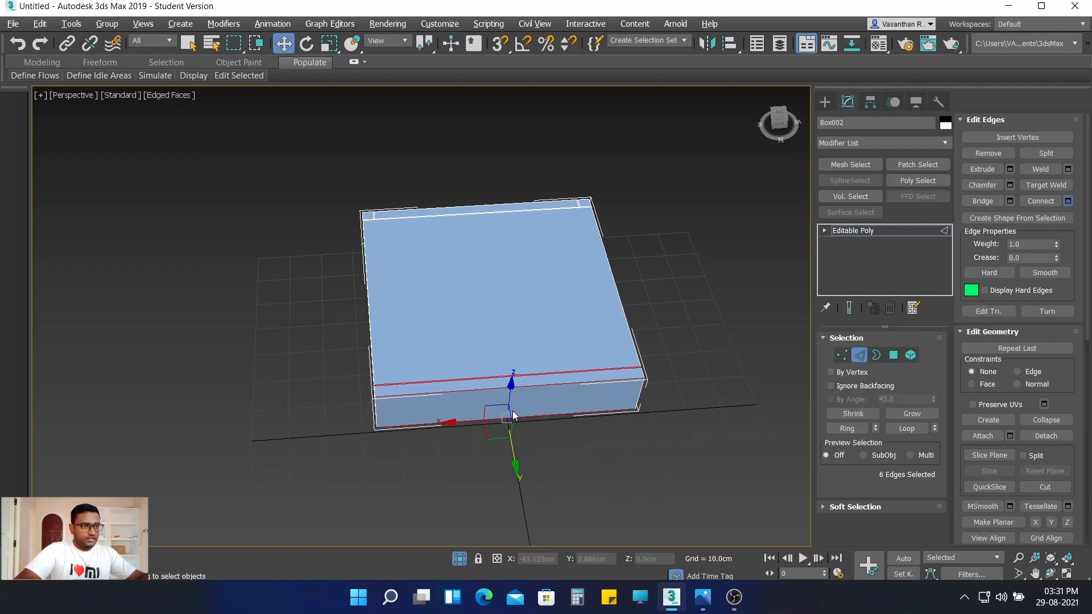
{"action": "scroll", "coordinate": [480, 401], "scroll_direction": "up", "scroll_amount": 2}
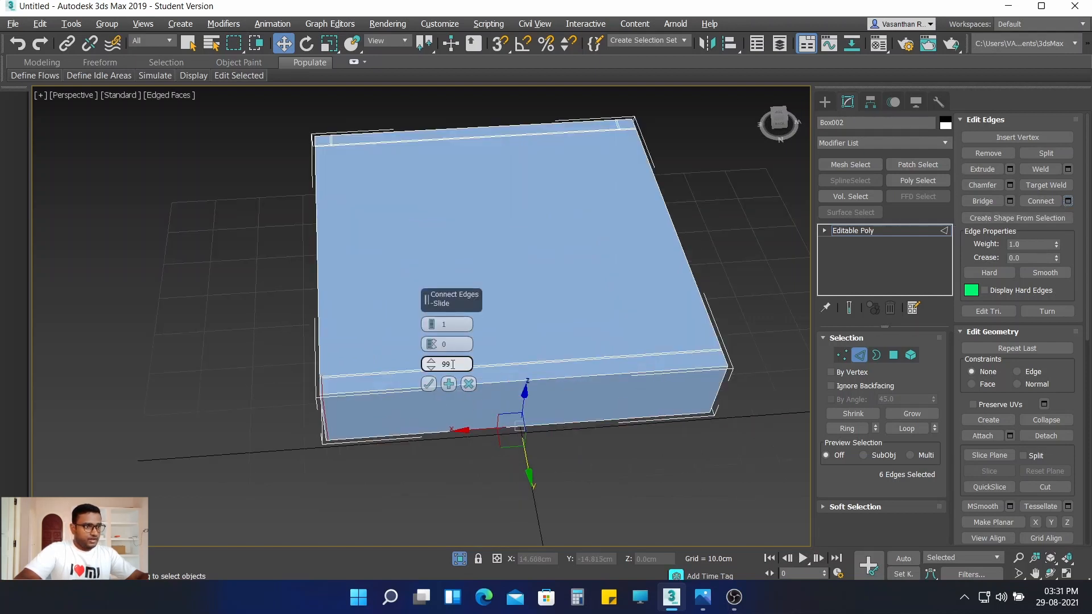
{"action": "left_click_drag", "start_coordinate": [453, 364], "coordinate": [421, 366]}
{"action": "type", "text": "90"}
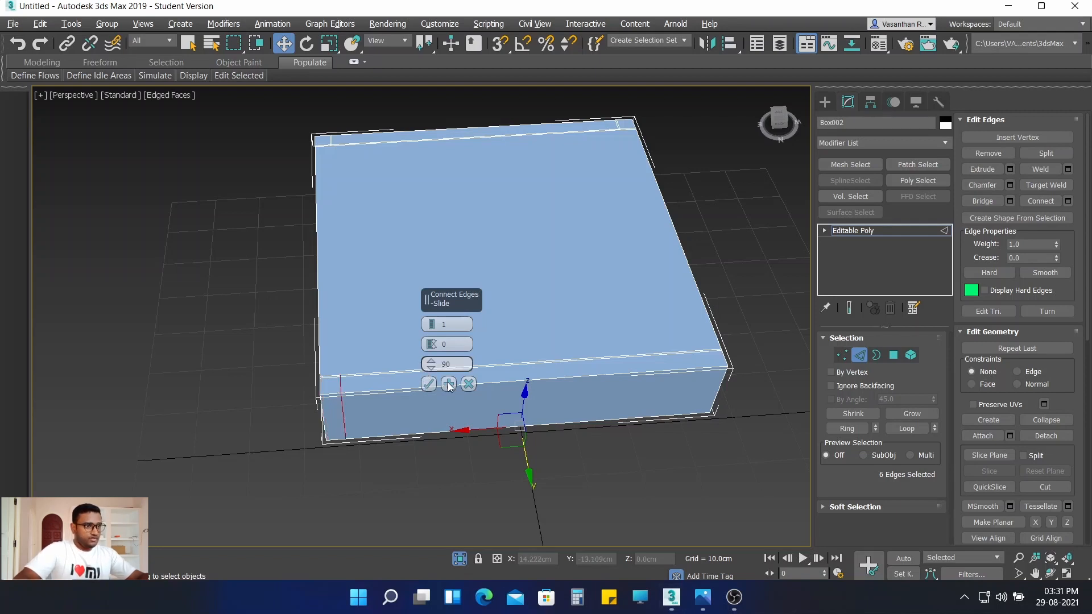
Step: Connect the six long crosswise head-end edges with slide 99 to add a segment right beside the positive X one
{"action": "left_click_drag", "start_coordinate": [532, 316], "coordinate": [591, 467], "text": "ctrl"}
{"action": "left_click", "coordinate": [445, 362]}
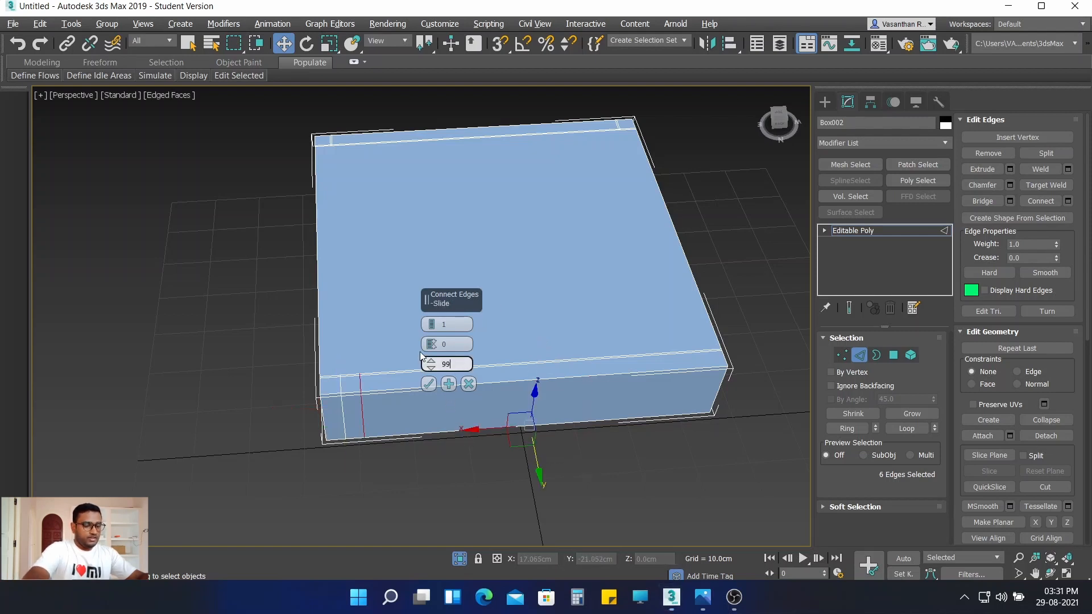
{"action": "key", "text": "Return"}
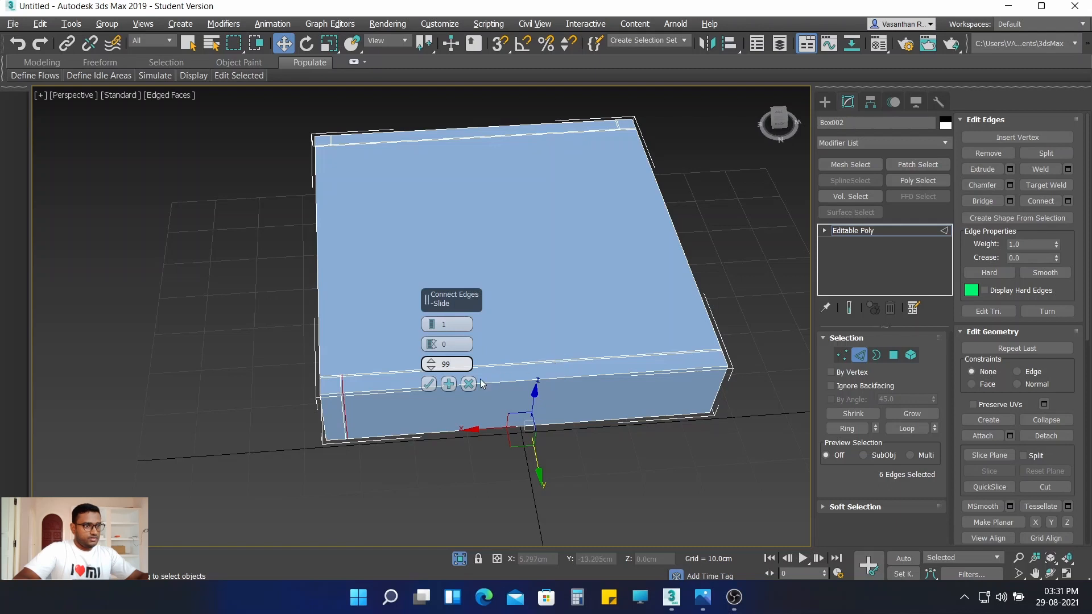
{"action": "left_click", "coordinate": [447, 384]}
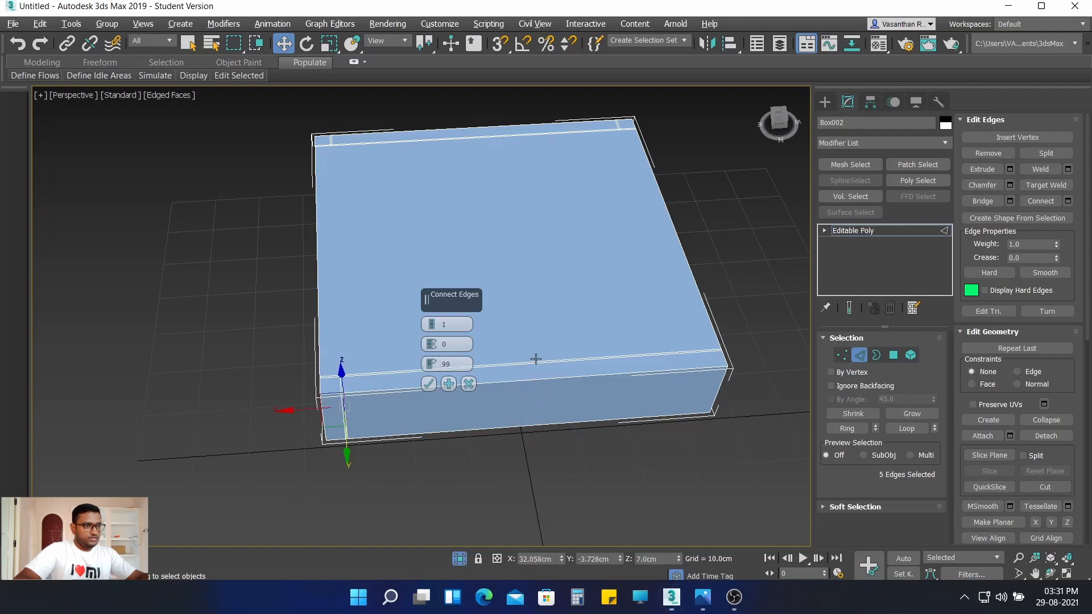
Step: Connect the six long crosswise head-end edges with one segment at slide -90, near the corner on the negative X side
{"action": "left_click_drag", "start_coordinate": [526, 322], "coordinate": [596, 473], "text": "ctrl"}
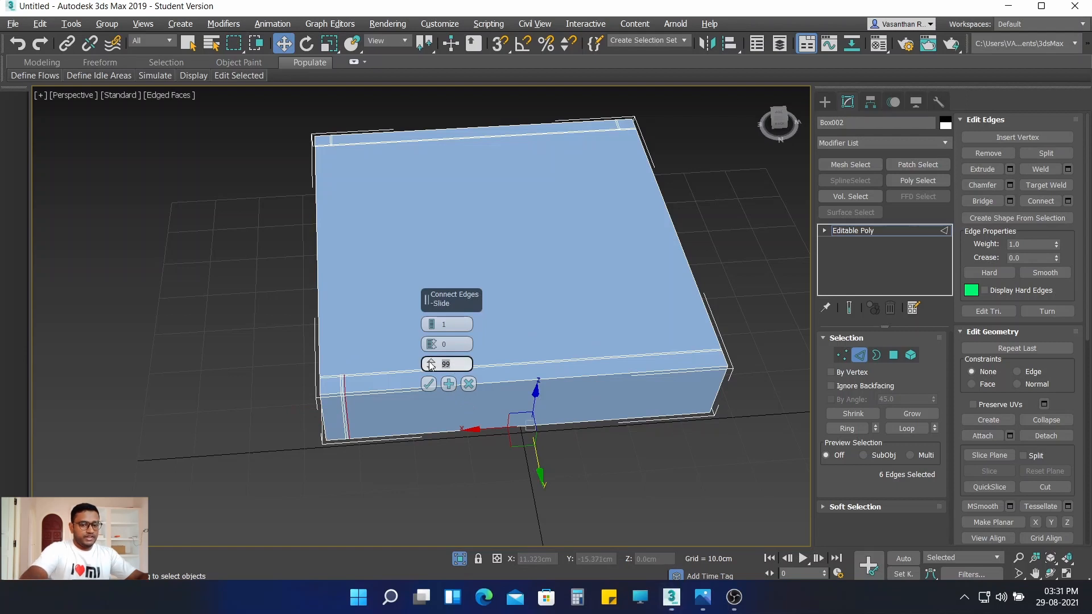
{"action": "key", "text": "Return"}
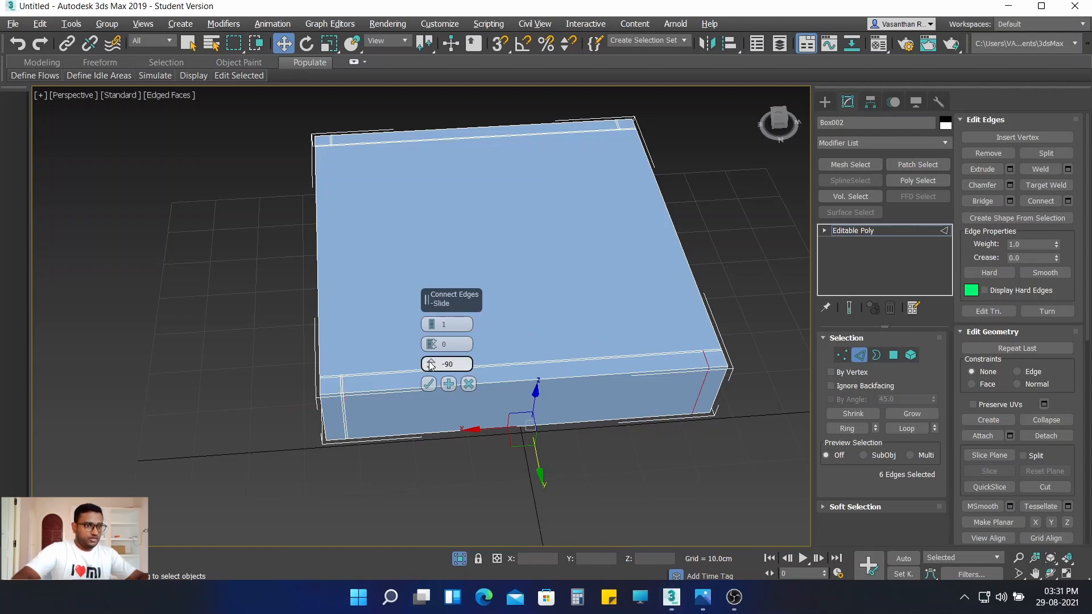
{"action": "left_click", "coordinate": [449, 385]}
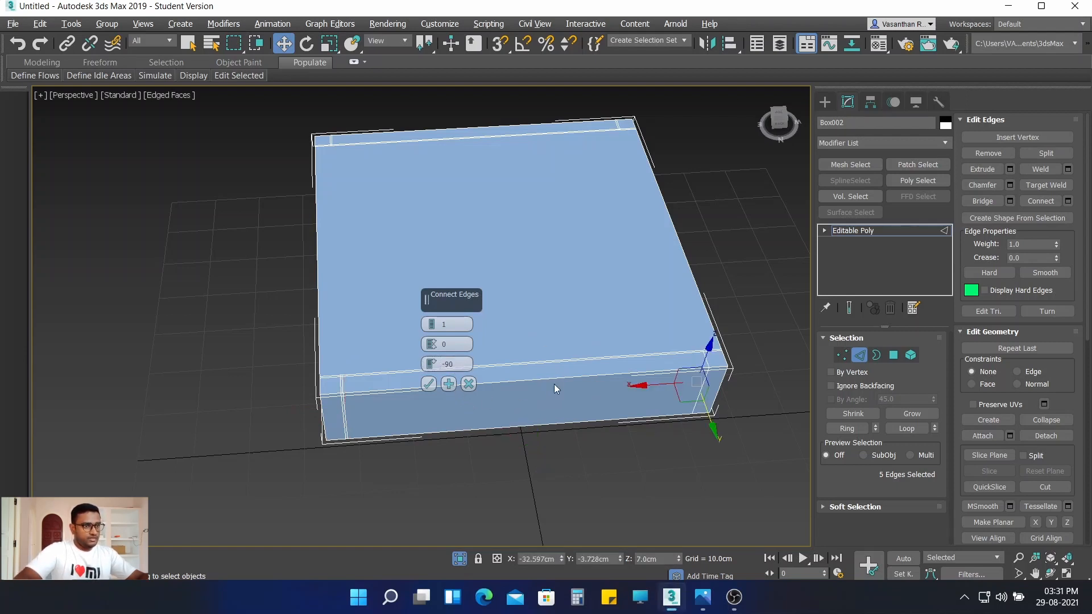
Step: Connect the six remaining long crosswise head-end edges with slide 99 to add a segment right beside the negative X one
{"action": "left_click_drag", "start_coordinate": [600, 486], "coordinate": [600, 487]}
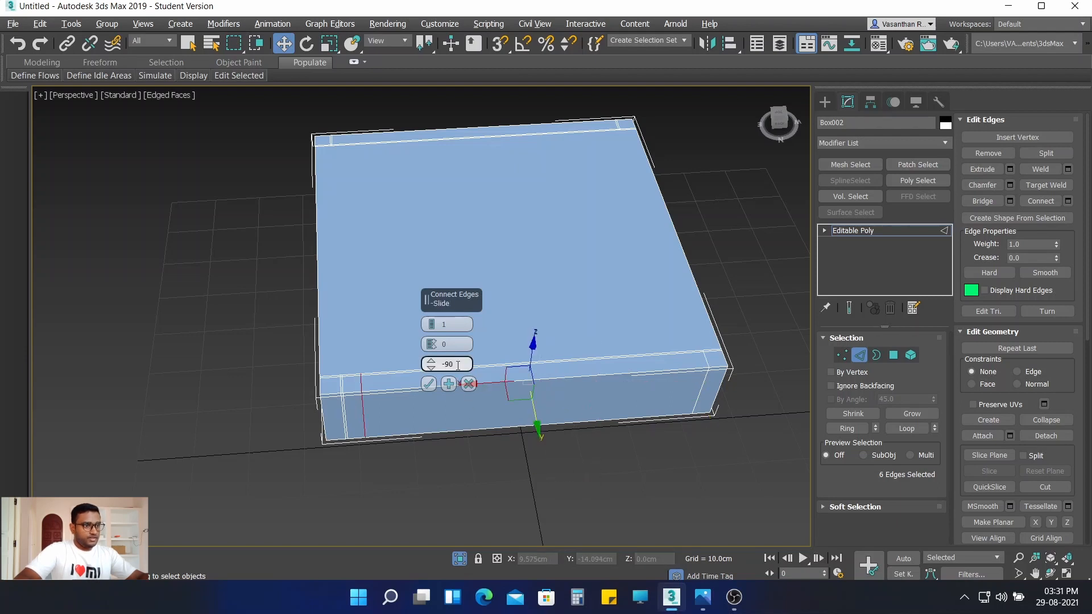
{"action": "type", "text": "99"}
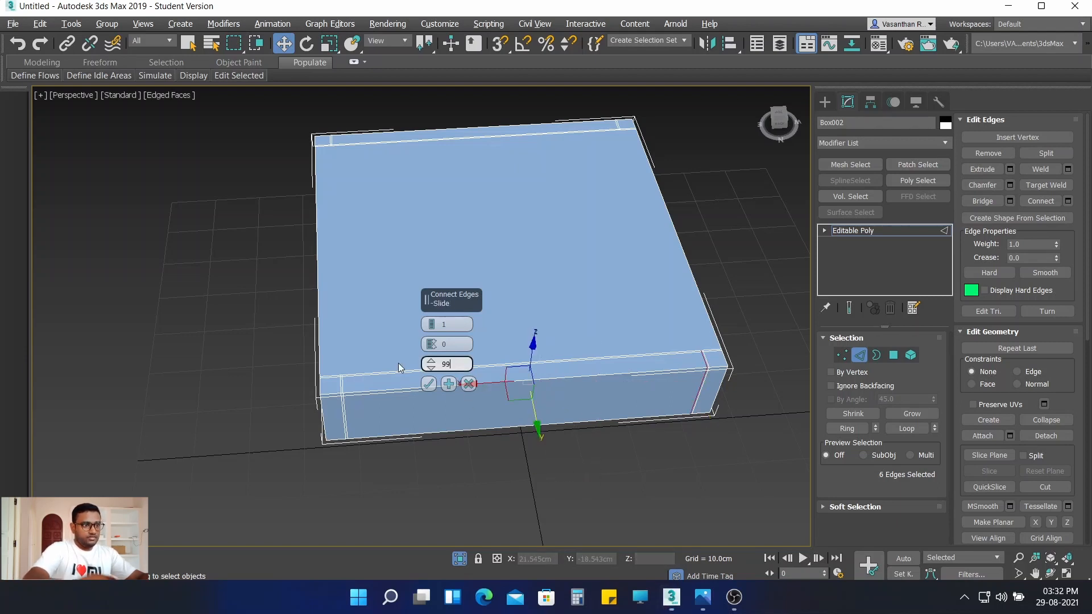
{"action": "left_click", "coordinate": [431, 384]}
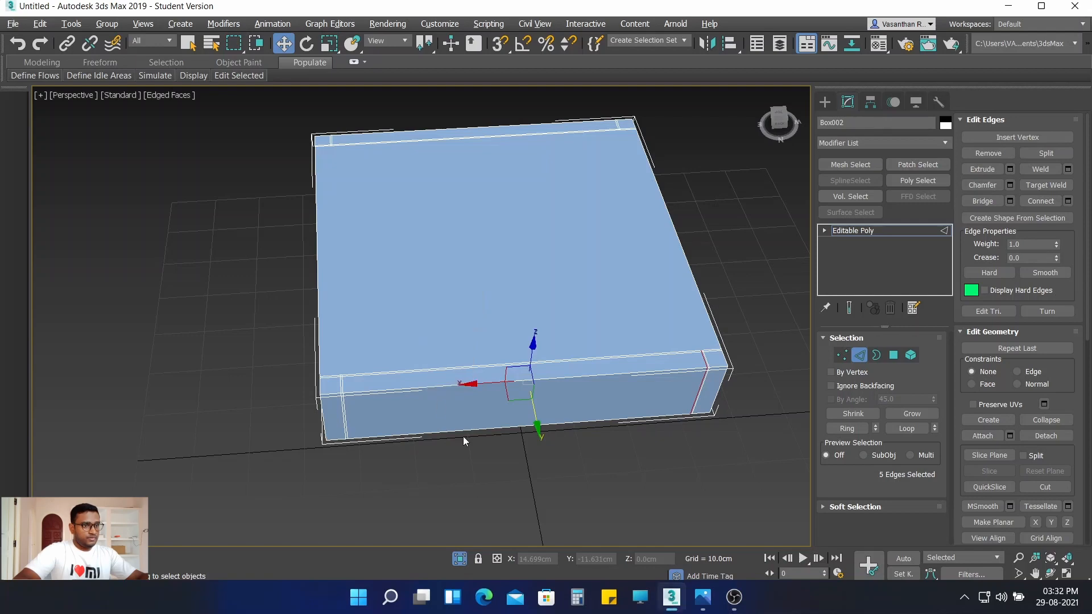
{"action": "left_click", "coordinate": [606, 446]}
Step: Select the two narrow vertical strip polygons beside the foot-end corner on the negative X side of the bed base
{"action": "middle_click_drag", "start_coordinate": [605, 446], "coordinate": [457, 418], "text": "alt"}
{"action": "scroll", "coordinate": [613, 359], "scroll_direction": "up", "scroll_amount": 2}
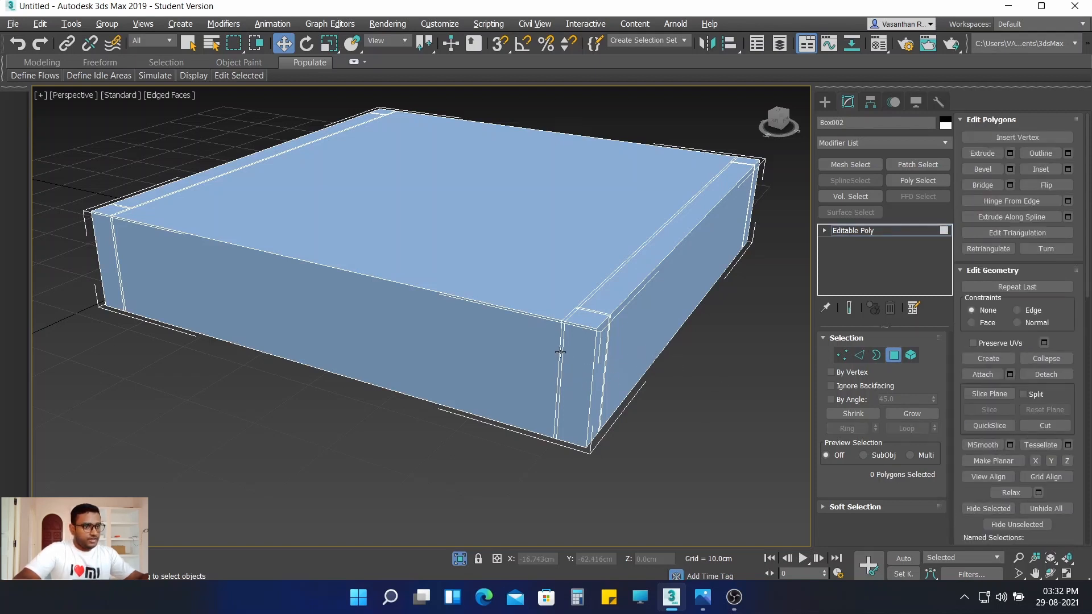
{"action": "scroll", "coordinate": [560, 352], "scroll_direction": "up", "scroll_amount": 3}
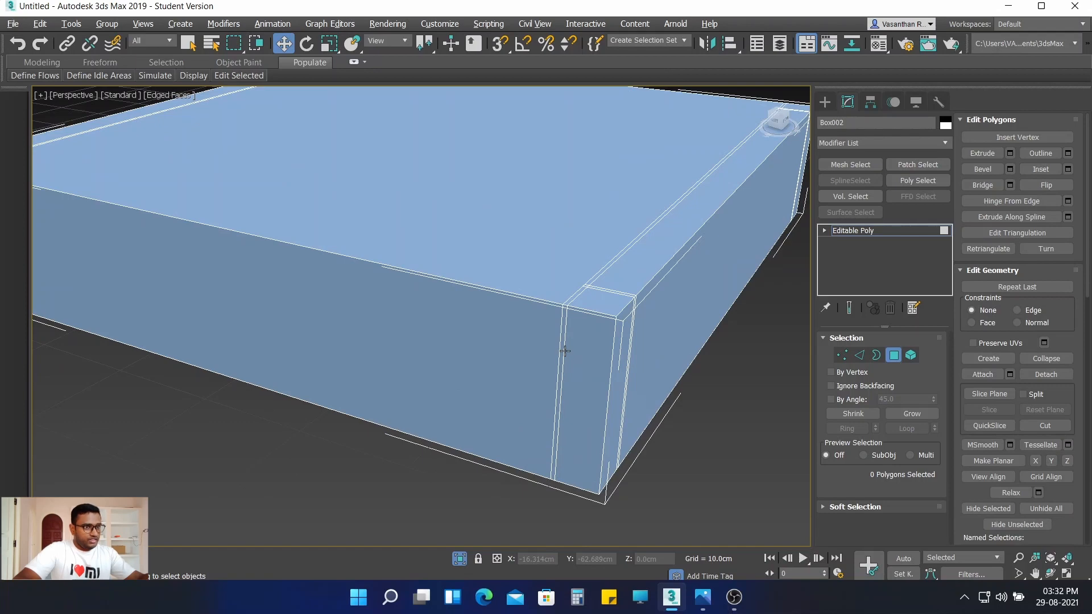
{"action": "left_click", "coordinate": [563, 351]}
{"action": "scroll", "coordinate": [654, 377], "scroll_direction": "down", "scroll_amount": 5}
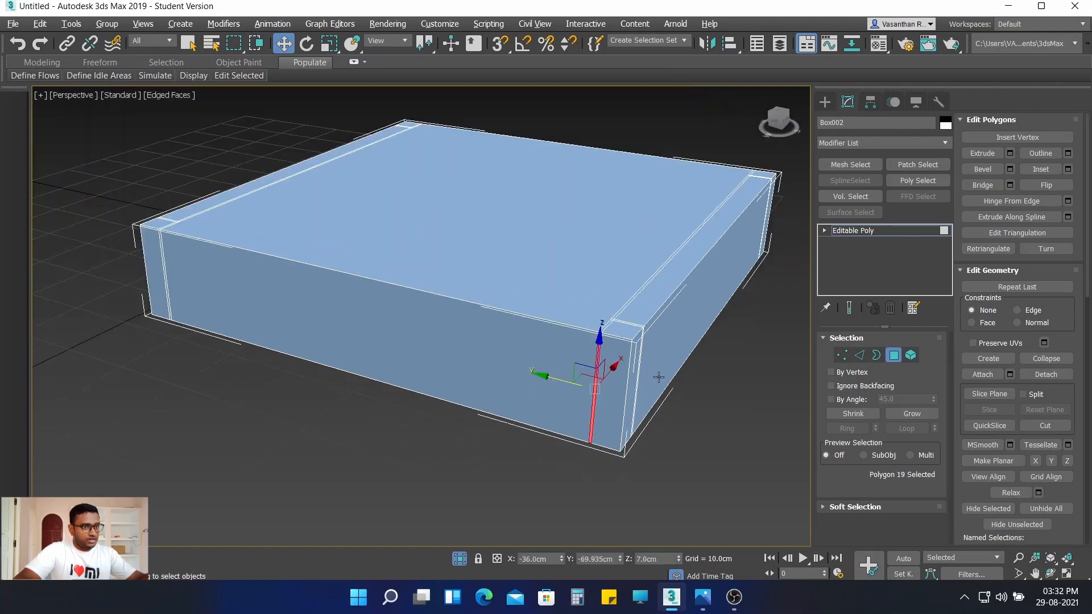
{"action": "left_click", "coordinate": [643, 367], "text": "ctrl"}
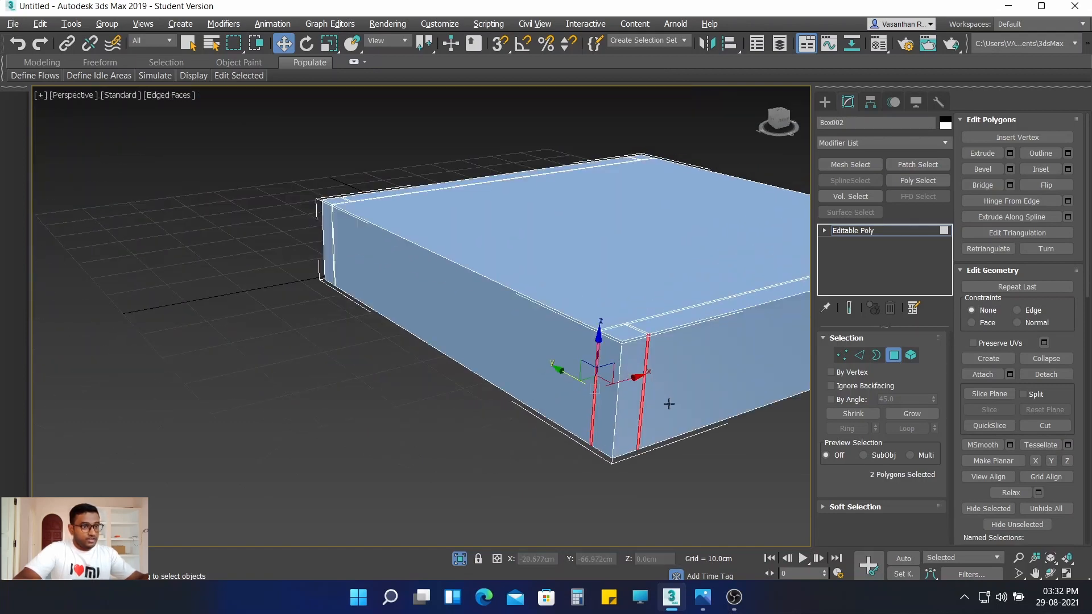
Step: Add the two narrow vertical strip polygons beside the foot-end corner on the positive X side to the selection
{"action": "scroll", "coordinate": [618, 402], "scroll_direction": "down", "scroll_amount": 2}
{"action": "middle_click_drag", "start_coordinate": [618, 402], "coordinate": [492, 400]}
{"action": "middle_click_drag", "start_coordinate": [690, 372], "coordinate": [545, 368], "text": "alt"}
{"action": "scroll", "coordinate": [649, 355], "scroll_direction": "up", "scroll_amount": 4}
{"action": "left_click", "coordinate": [600, 341], "text": "ctrl"}
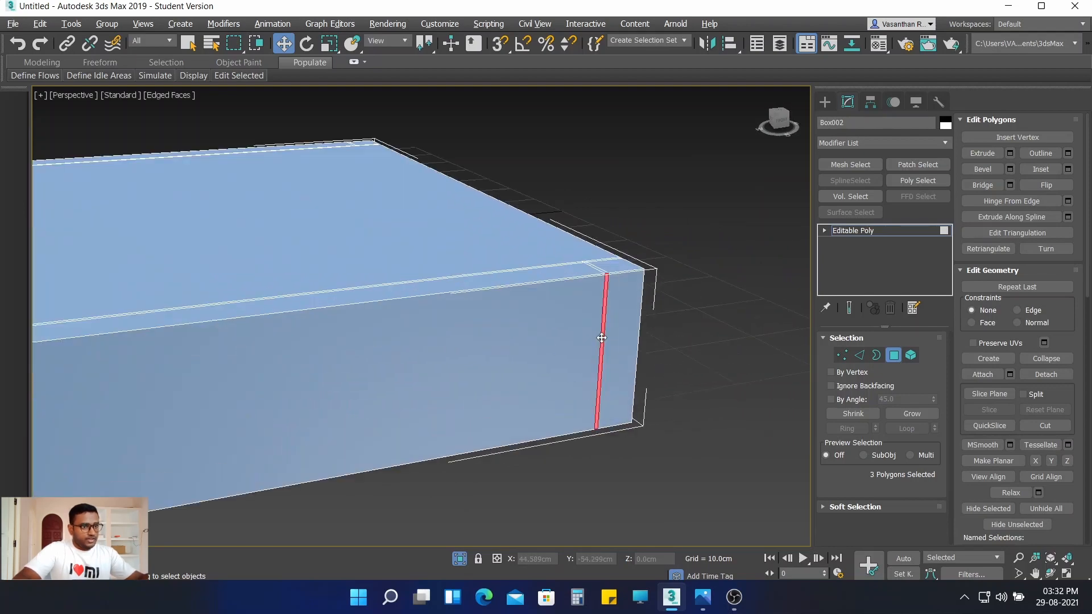
{"action": "scroll", "coordinate": [649, 353], "scroll_direction": "down", "scroll_amount": 4}
{"action": "scroll", "coordinate": [675, 352], "scroll_direction": "down", "scroll_amount": 4}
{"action": "scroll", "coordinate": [664, 346], "scroll_direction": "up", "scroll_amount": 4}
{"action": "middle_click_drag", "start_coordinate": [665, 347], "coordinate": [605, 358], "text": "alt"}
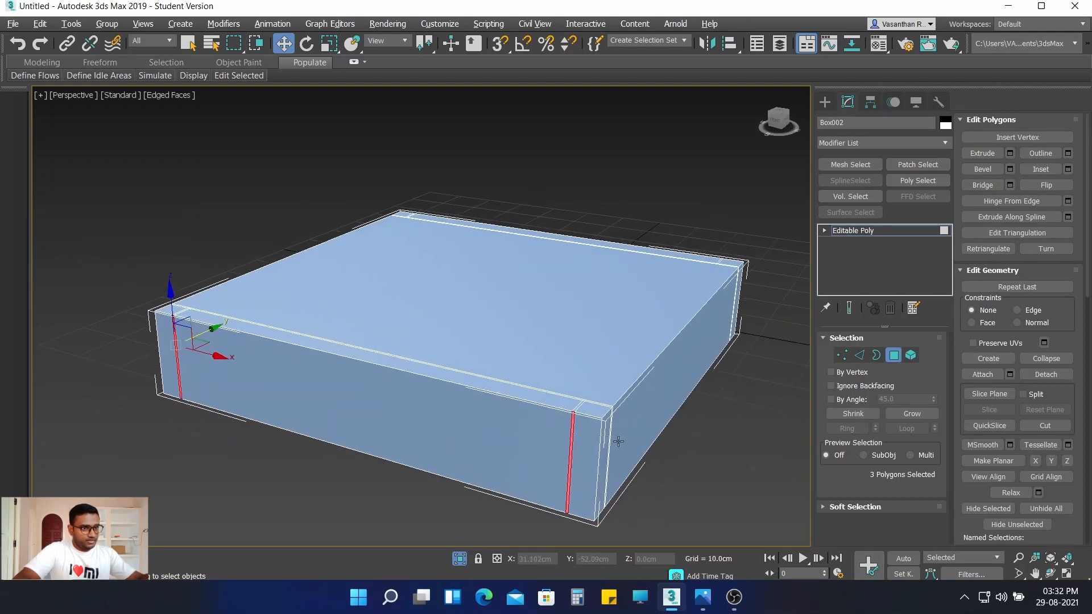
{"action": "scroll", "coordinate": [616, 443], "scroll_direction": "up", "scroll_amount": 4}
{"action": "left_click", "coordinate": [591, 435], "text": "ctrl"}
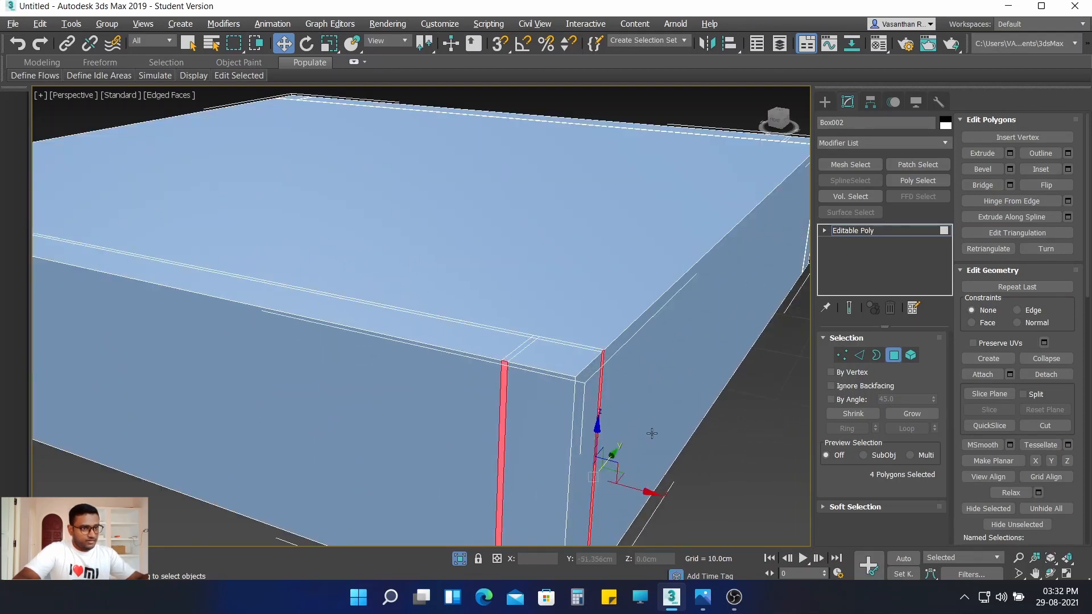
Step: Add the two narrow vertical strip polygons beside the head-end corner on the positive X side to the selection
{"action": "scroll", "coordinate": [654, 433], "scroll_direction": "down", "scroll_amount": 4}
{"action": "middle_click_drag", "start_coordinate": [721, 402], "coordinate": [500, 279], "text": "alt"}
{"action": "left_click", "coordinate": [694, 323], "text": "ctrl"}
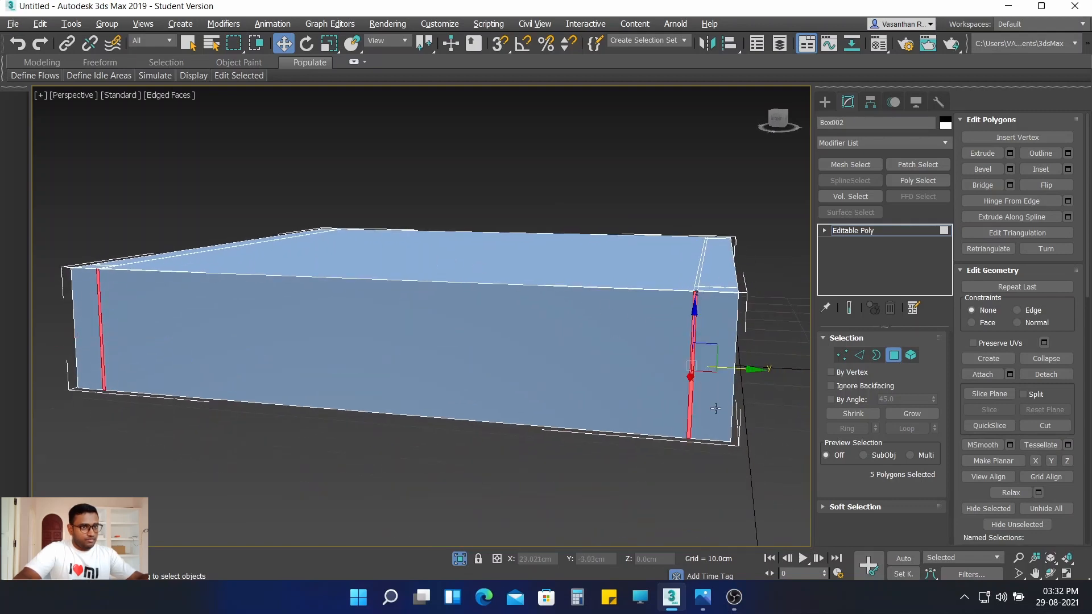
{"action": "scroll", "coordinate": [719, 409], "scroll_direction": "down", "scroll_amount": 4}
{"action": "middle_click_drag", "start_coordinate": [720, 410], "coordinate": [632, 421], "text": "alt"}
{"action": "scroll", "coordinate": [496, 407], "scroll_direction": "up", "scroll_amount": 3}
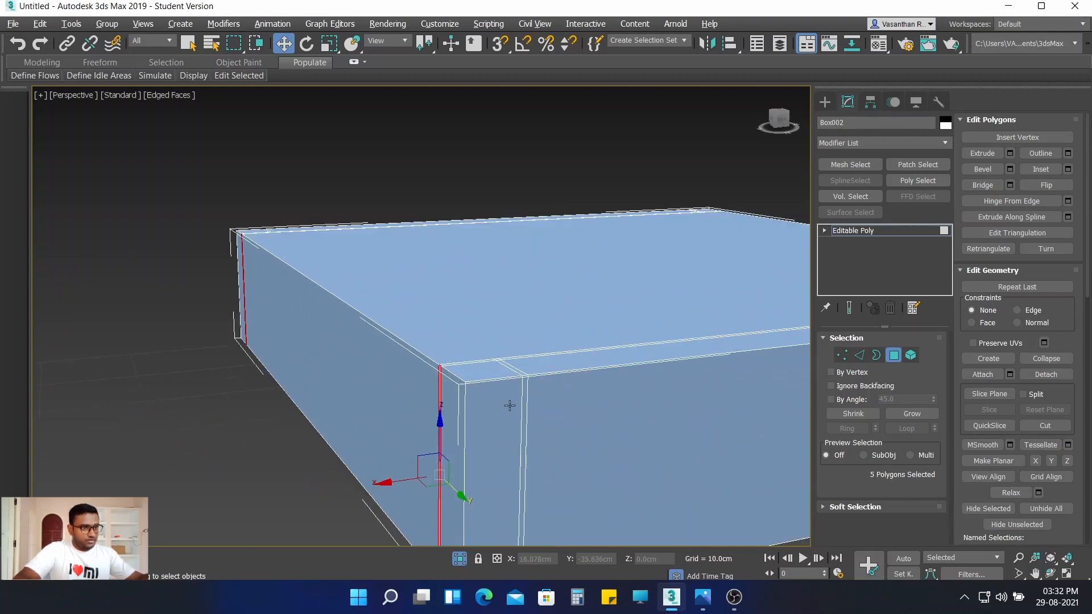
{"action": "scroll", "coordinate": [561, 419], "scroll_direction": "down", "scroll_amount": 4}
{"action": "middle_click_drag", "start_coordinate": [663, 414], "coordinate": [603, 442], "text": "alt"}
{"action": "scroll", "coordinate": [603, 442], "scroll_direction": "up", "scroll_amount": 4}
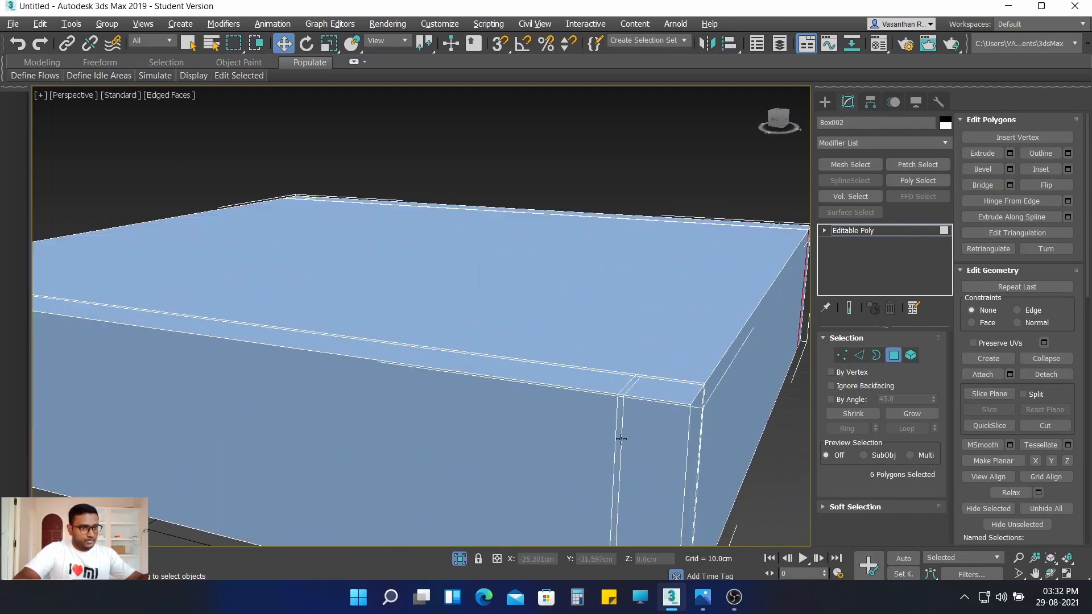
Step: Add the two narrow vertical strip polygons beside the head-end corner on the negative X side to the selection
{"action": "left_click", "coordinate": [617, 439], "text": "ctrl"}
{"action": "middle_click_drag", "start_coordinate": [681, 453], "coordinate": [565, 447], "text": "alt"}
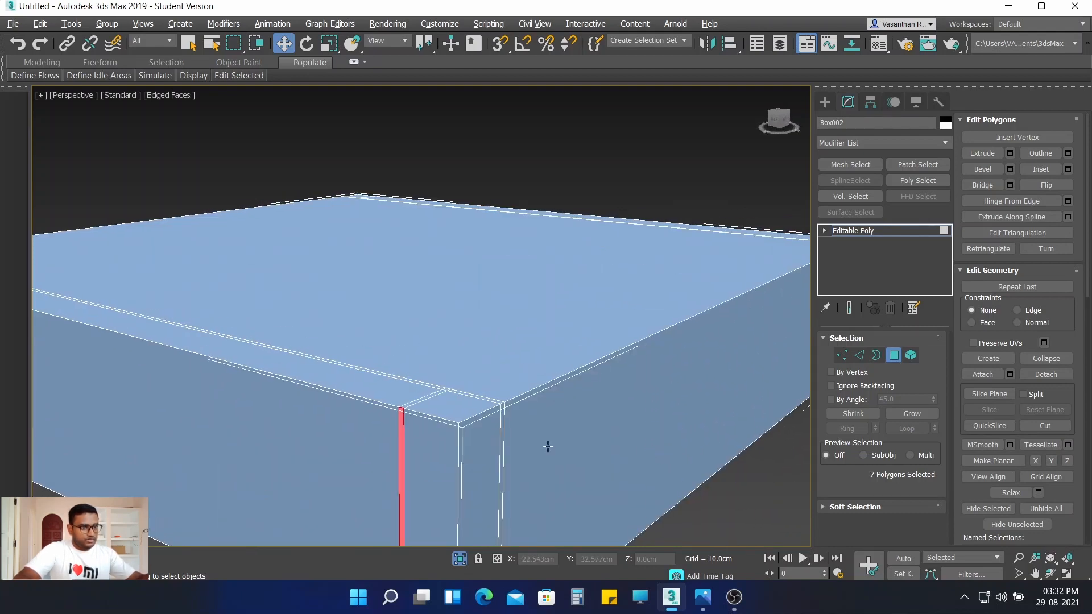
{"action": "left_click", "coordinate": [507, 441], "text": "ctrl"}
Step: Extrude the eight selected narrow strip polygons by -0.5 cm to cut grooves beside the bed base's corners
{"action": "scroll", "coordinate": [522, 446], "scroll_direction": "down", "scroll_amount": 4}
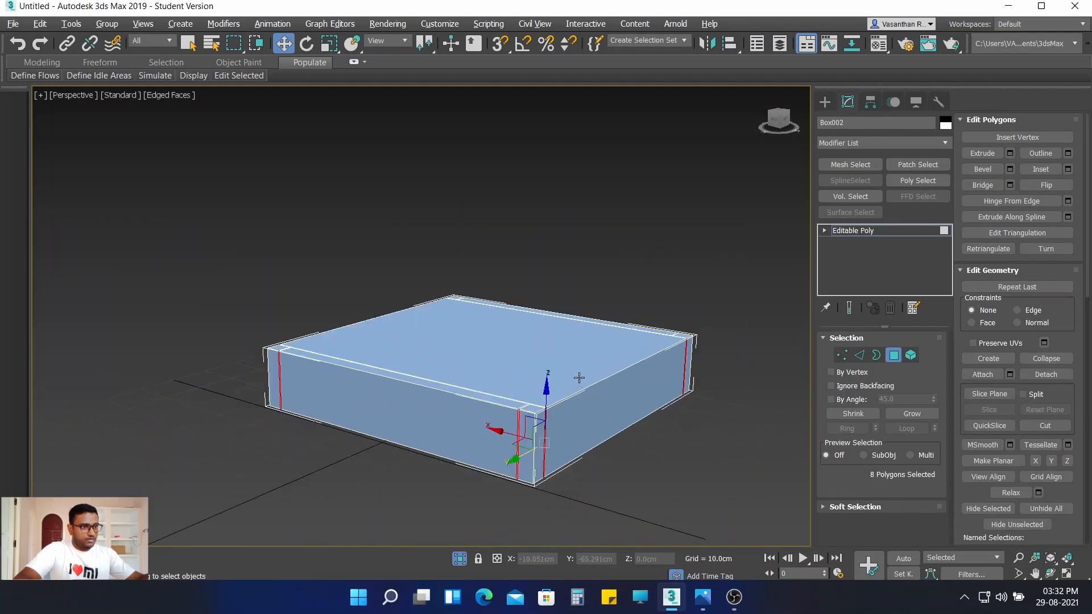
{"action": "middle_click_drag", "start_coordinate": [618, 414], "coordinate": [514, 417], "text": "alt"}
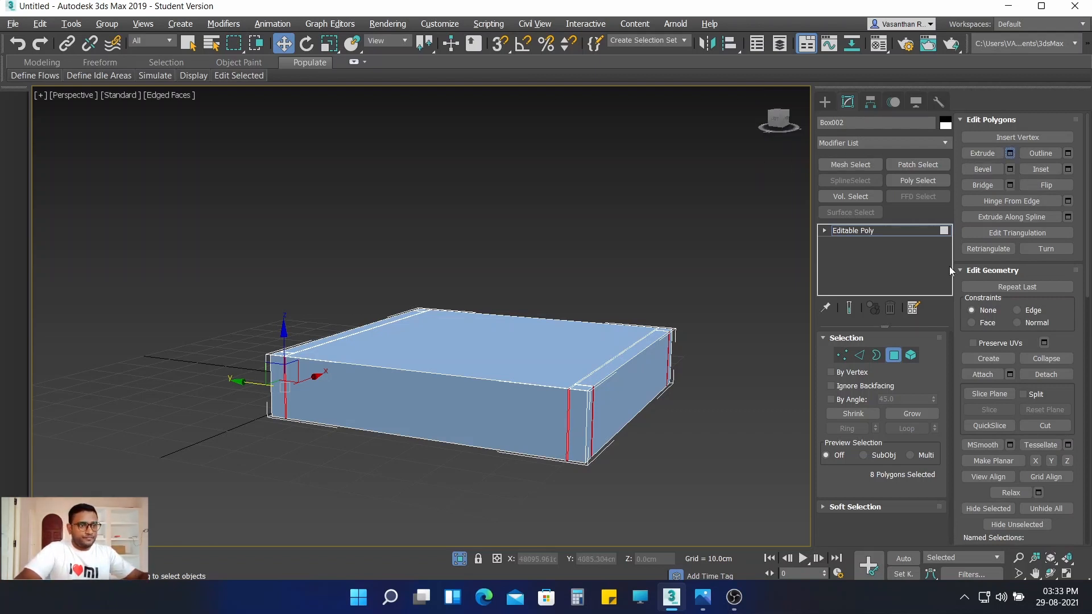
{"action": "double_click", "coordinate": [466, 344]}
{"action": "type", "text": "-0.5"}
{"action": "key", "text": "Return"}
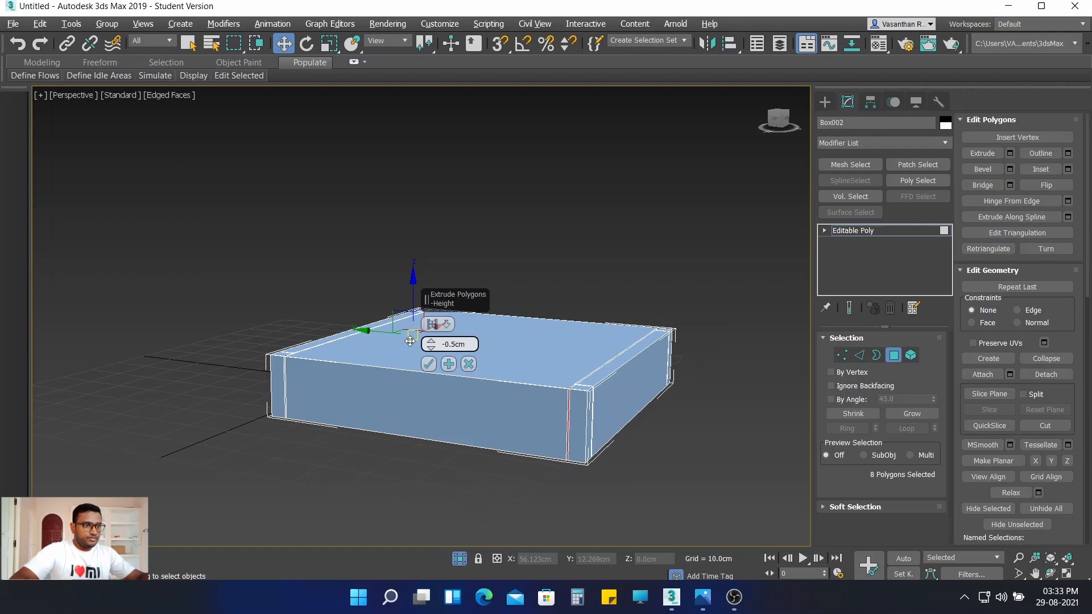
{"action": "scroll", "coordinate": [573, 387], "scroll_direction": "up", "scroll_amount": 5}
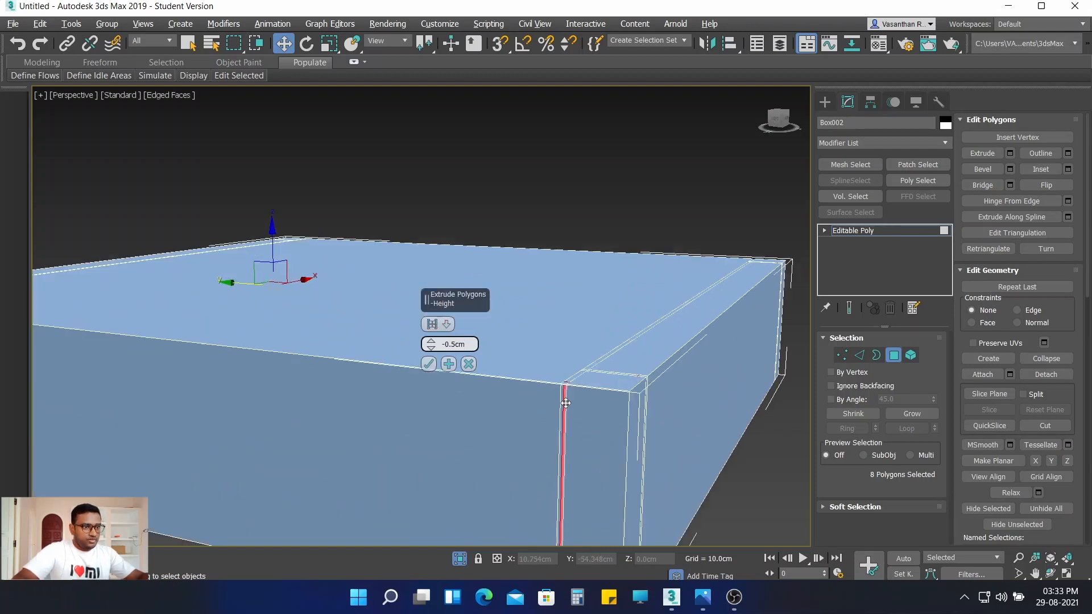
{"action": "left_click", "coordinate": [428, 365]}
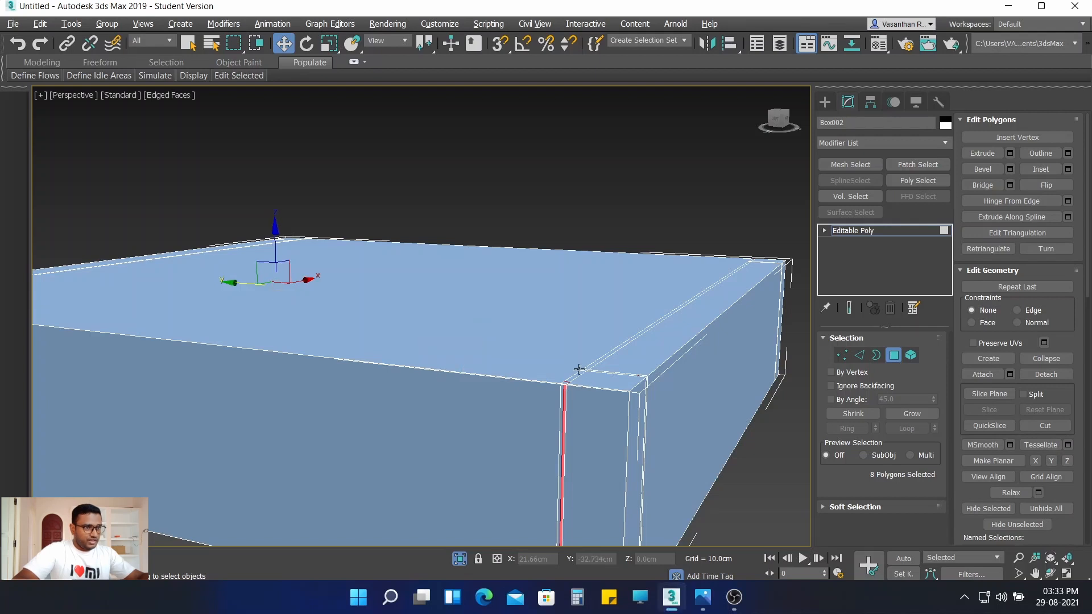
Step: Lower the two inner top vertices of the side-face groove at the foot-end corner on the negative X side to about Z 13.62 cm
{"action": "middle_click_drag", "start_coordinate": [575, 361], "coordinate": [558, 275]}
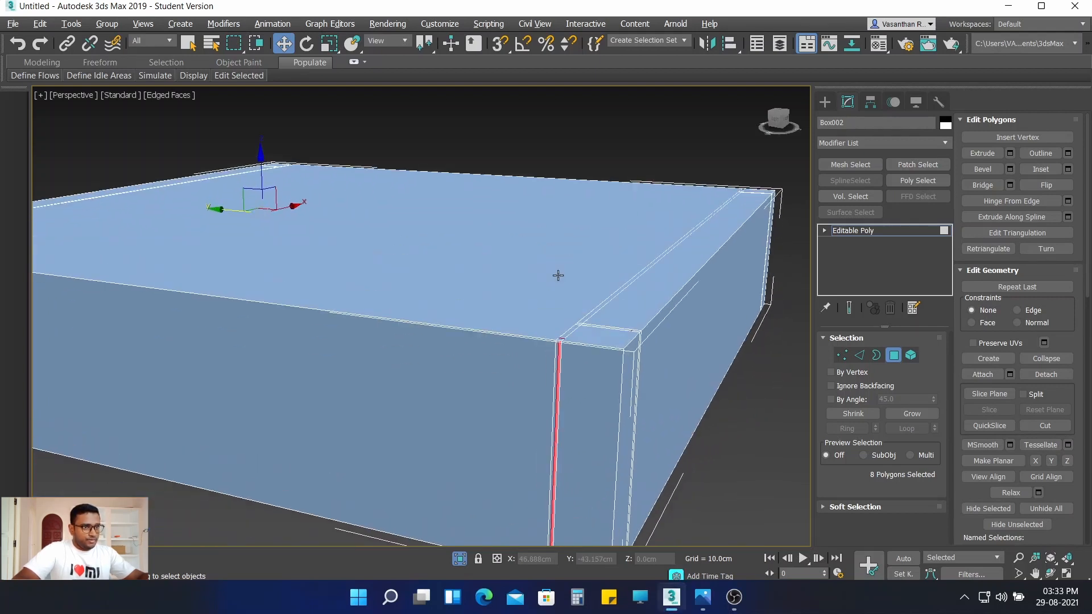
{"action": "left_click", "coordinate": [841, 355]}
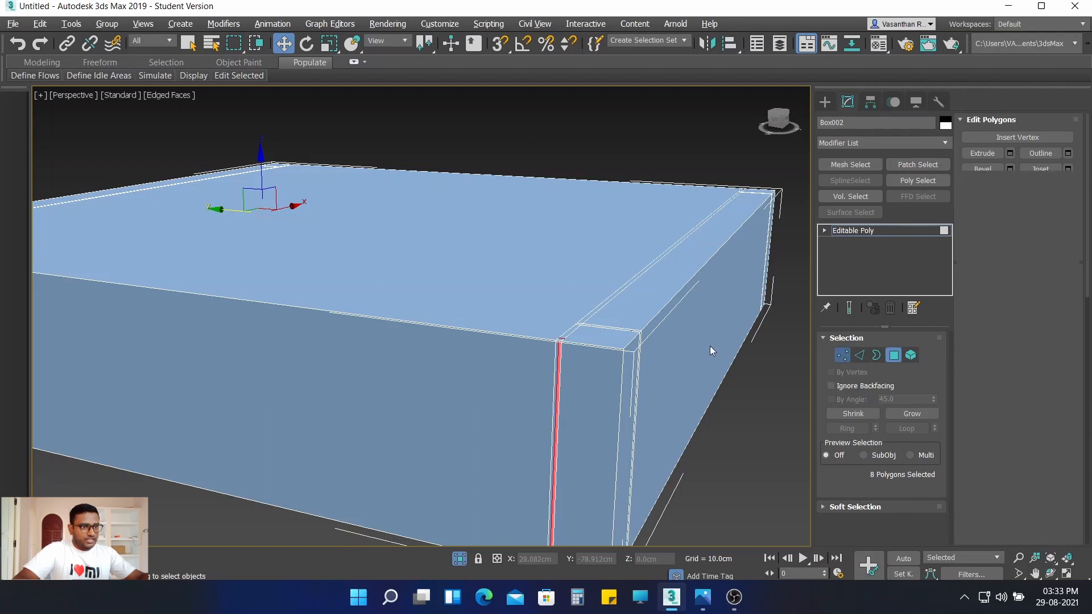
{"action": "middle_click_drag", "start_coordinate": [579, 328], "coordinate": [577, 291]}
{"action": "scroll", "coordinate": [576, 294], "scroll_direction": "up", "scroll_amount": 5}
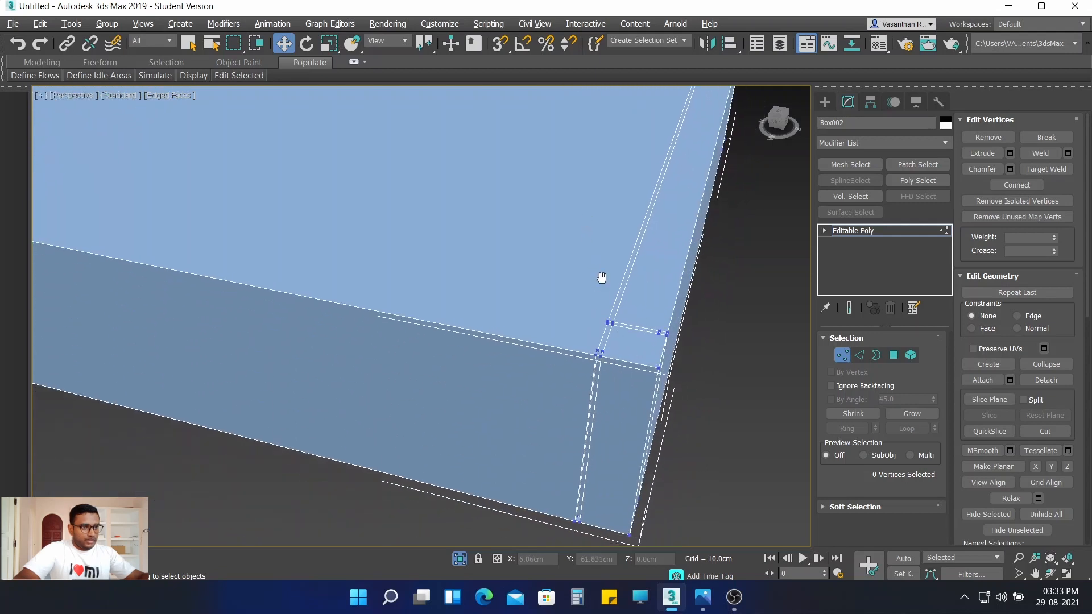
{"action": "scroll", "coordinate": [580, 350], "scroll_direction": "up", "scroll_amount": 3}
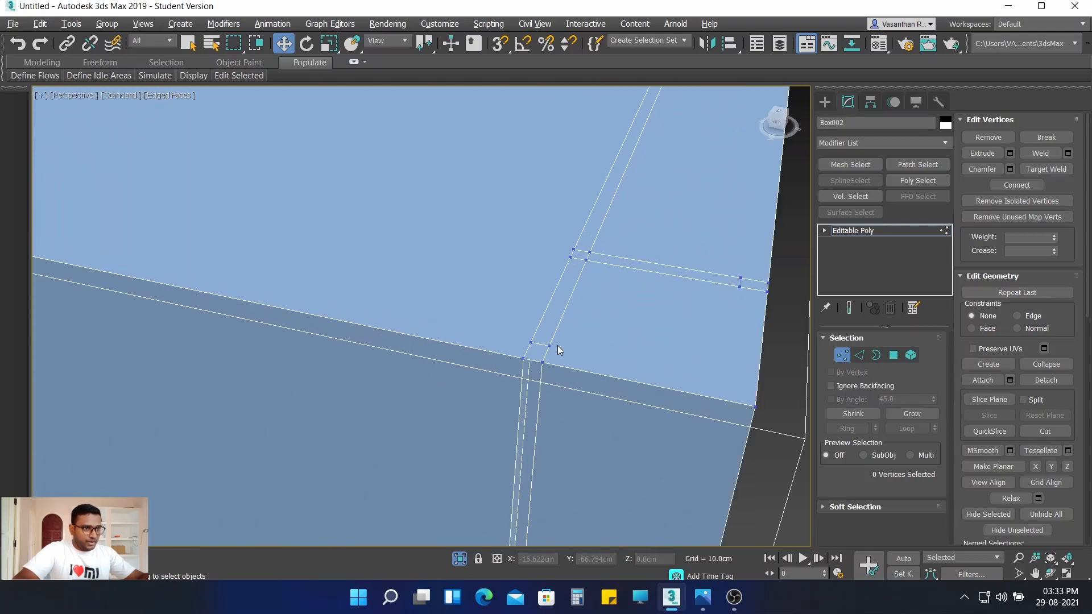
{"action": "left_click_drag", "start_coordinate": [543, 340], "coordinate": [564, 351]}
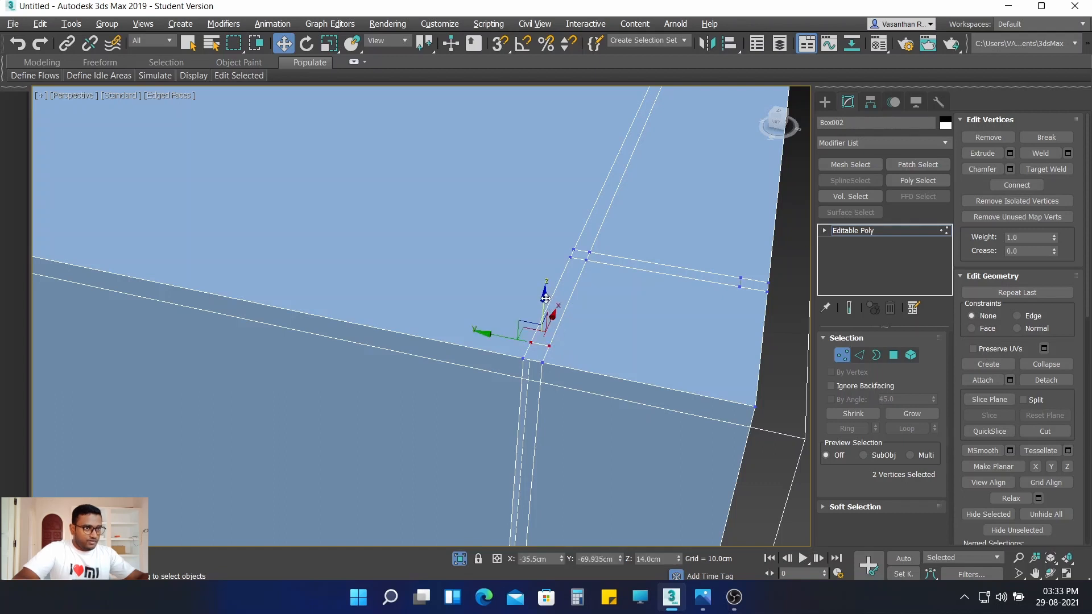
{"action": "left_click_drag", "start_coordinate": [544, 299], "coordinate": [545, 316]}
Step: Lower the two inner top vertices of the end-face groove at the same foot-end corner to about Z 13.56 cm
{"action": "middle_click_drag", "start_coordinate": [679, 335], "coordinate": [604, 300]}
{"action": "middle_click_drag", "start_coordinate": [541, 346], "coordinate": [553, 312], "text": "alt"}
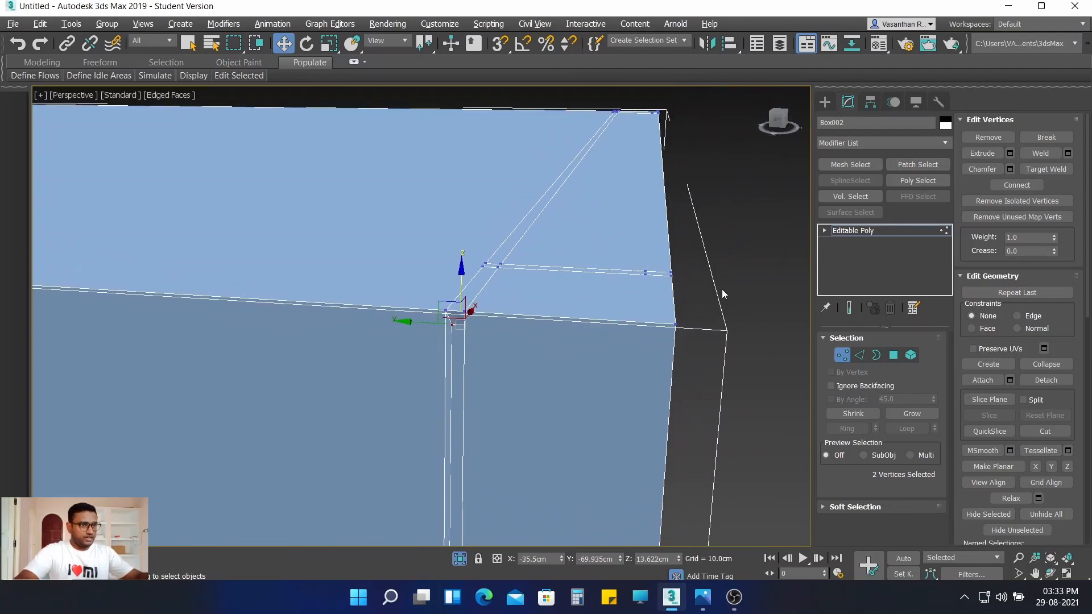
{"action": "middle_click_drag", "start_coordinate": [633, 341], "coordinate": [589, 356], "text": "alt"}
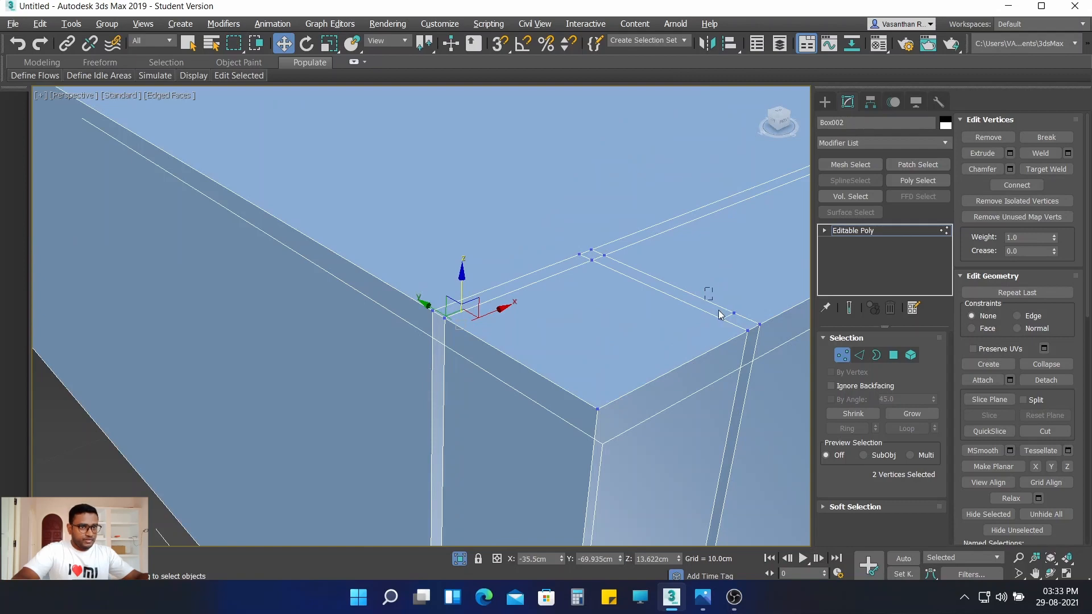
{"action": "left_click_drag", "start_coordinate": [740, 330], "coordinate": [738, 328]}
{"action": "left_click_drag", "start_coordinate": [738, 266], "coordinate": [737, 291]}
Step: Lower the inner top vertices of both grooves at the positive X foot-end corner, placing the end-face pair at about Z 13.61 cm
{"action": "middle_click_drag", "start_coordinate": [672, 373], "coordinate": [513, 331]}
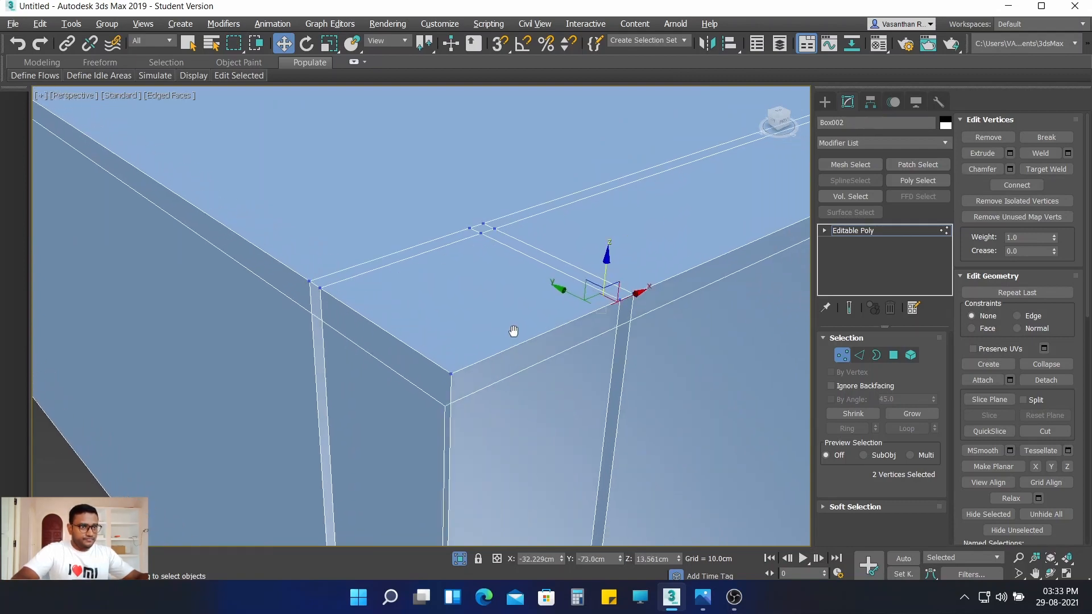
{"action": "scroll", "coordinate": [514, 331], "scroll_direction": "down", "scroll_amount": 10}
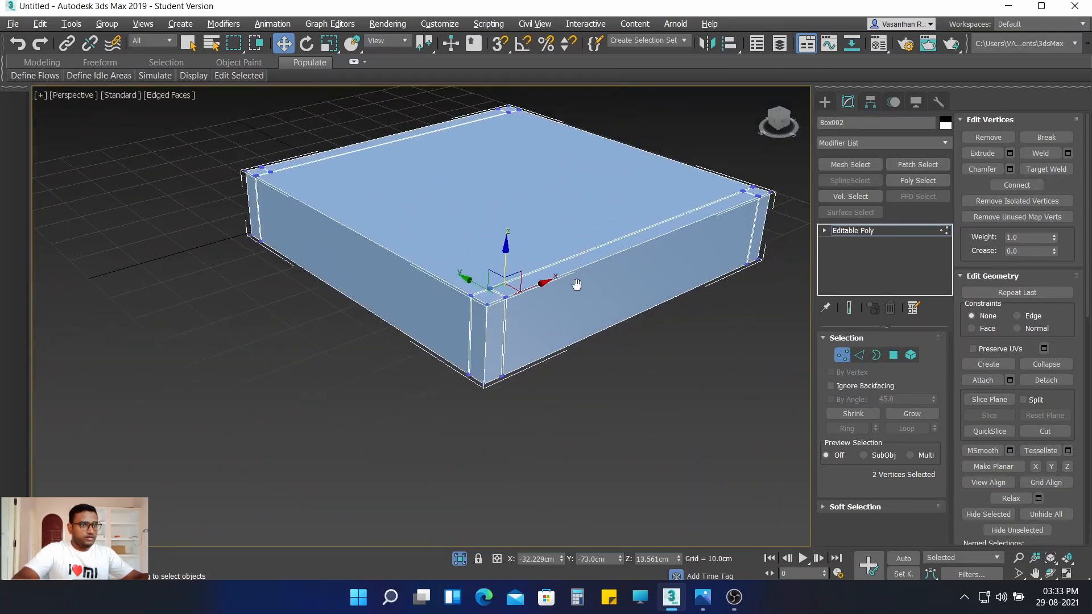
{"action": "scroll", "coordinate": [625, 266], "scroll_direction": "down", "scroll_amount": 2}
{"action": "scroll", "coordinate": [614, 259], "scroll_direction": "up", "scroll_amount": 10}
{"action": "scroll", "coordinate": [574, 267], "scroll_direction": "down", "scroll_amount": 10}
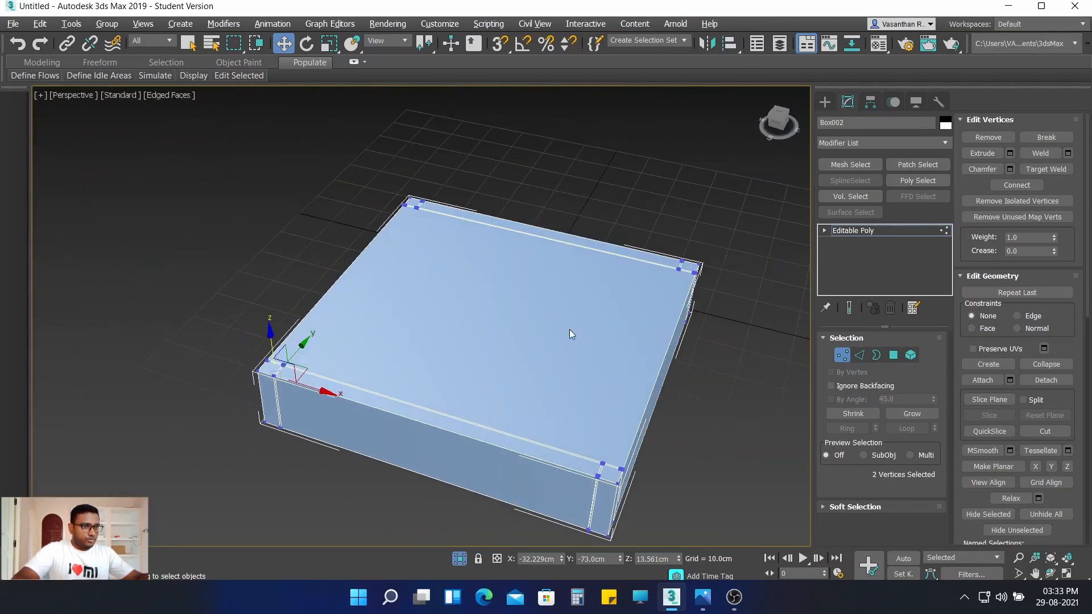
{"action": "scroll", "coordinate": [568, 316], "scroll_direction": "up", "scroll_amount": 10}
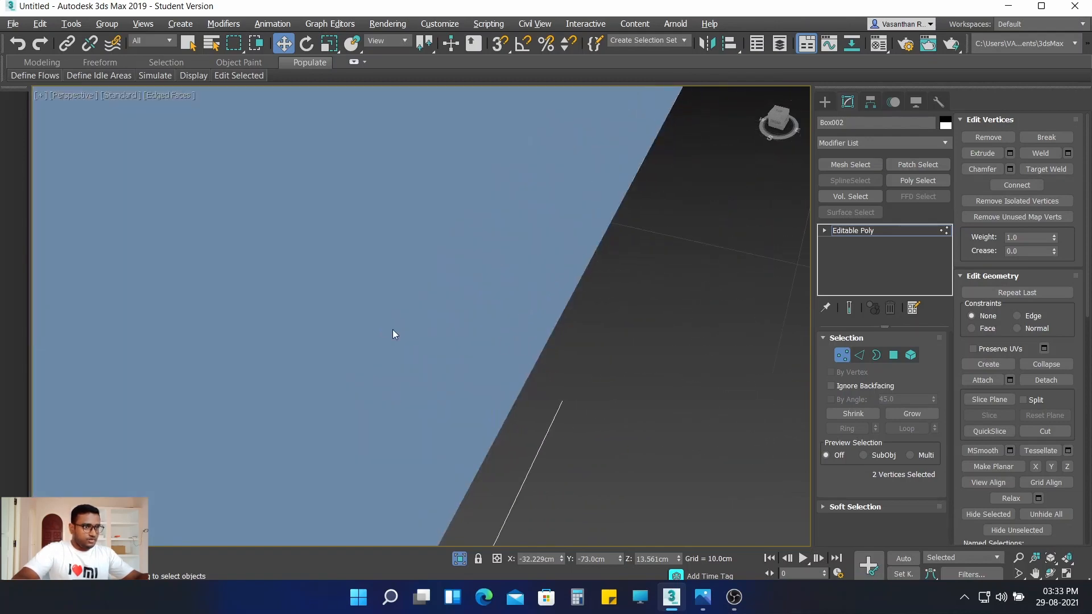
{"action": "scroll", "coordinate": [384, 330], "scroll_direction": "down", "scroll_amount": 5}
{"action": "middle_click_drag", "start_coordinate": [275, 323], "coordinate": [575, 343]}
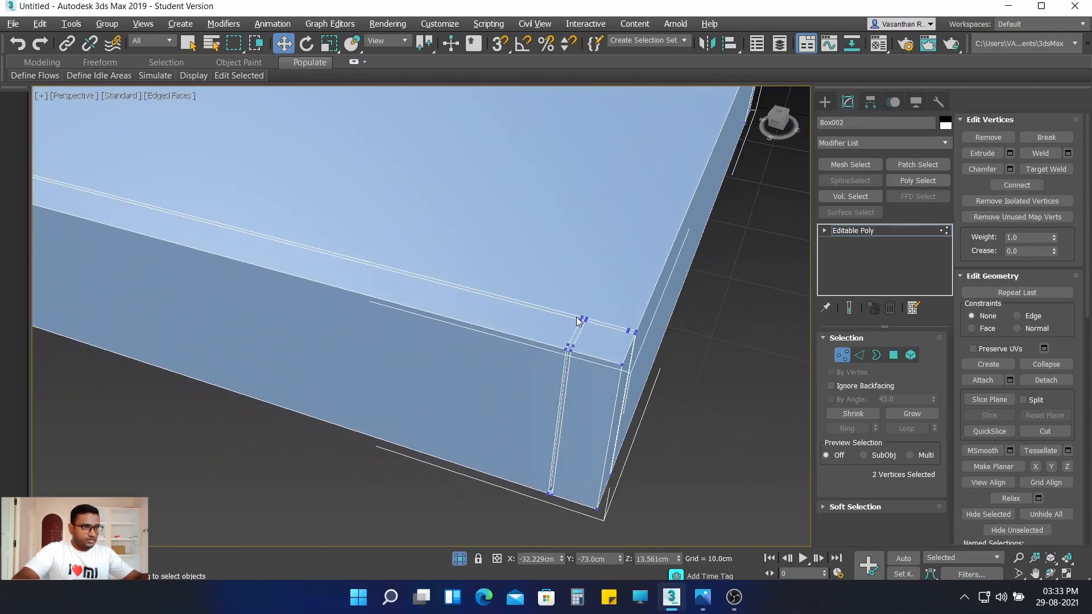
{"action": "scroll", "coordinate": [578, 321], "scroll_direction": "up", "scroll_amount": 4}
{"action": "left_click_drag", "start_coordinate": [599, 402], "coordinate": [599, 397]}
{"action": "left_click_drag", "start_coordinate": [574, 345], "coordinate": [576, 361]}
{"action": "middle_click_drag", "start_coordinate": [634, 364], "coordinate": [496, 307]}
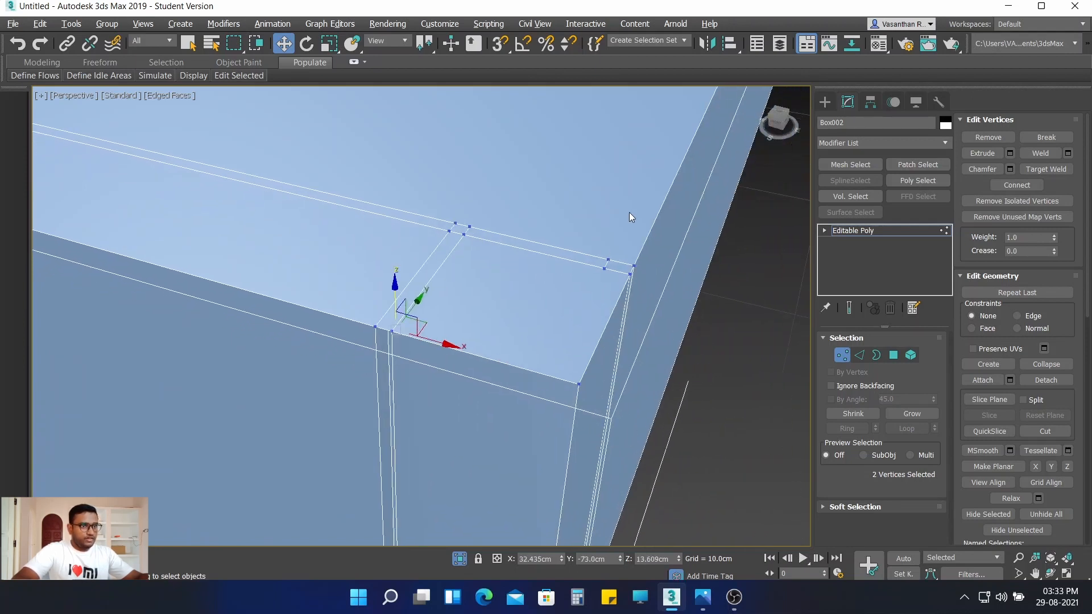
{"action": "left_click_drag", "start_coordinate": [601, 285], "coordinate": [614, 223]}
{"action": "middle_click_drag", "start_coordinate": [620, 225], "coordinate": [700, 230], "text": "alt"}
Step: Lower the two inner top vertices of the side-face groove at the positive X head-end corner to about Z 13.65 cm
{"action": "scroll", "coordinate": [700, 230], "scroll_direction": "down", "scroll_amount": 4}
{"action": "middle_click_drag", "start_coordinate": [726, 187], "coordinate": [557, 241]}
{"action": "middle_click_drag", "start_coordinate": [707, 284], "coordinate": [630, 237], "text": "alt"}
{"action": "scroll", "coordinate": [686, 319], "scroll_direction": "up", "scroll_amount": 5}
{"action": "left_click_drag", "start_coordinate": [620, 244], "coordinate": [620, 246]}
{"action": "left_click", "coordinate": [611, 279]}
{"action": "scroll", "coordinate": [593, 231], "scroll_direction": "up", "scroll_amount": 2}
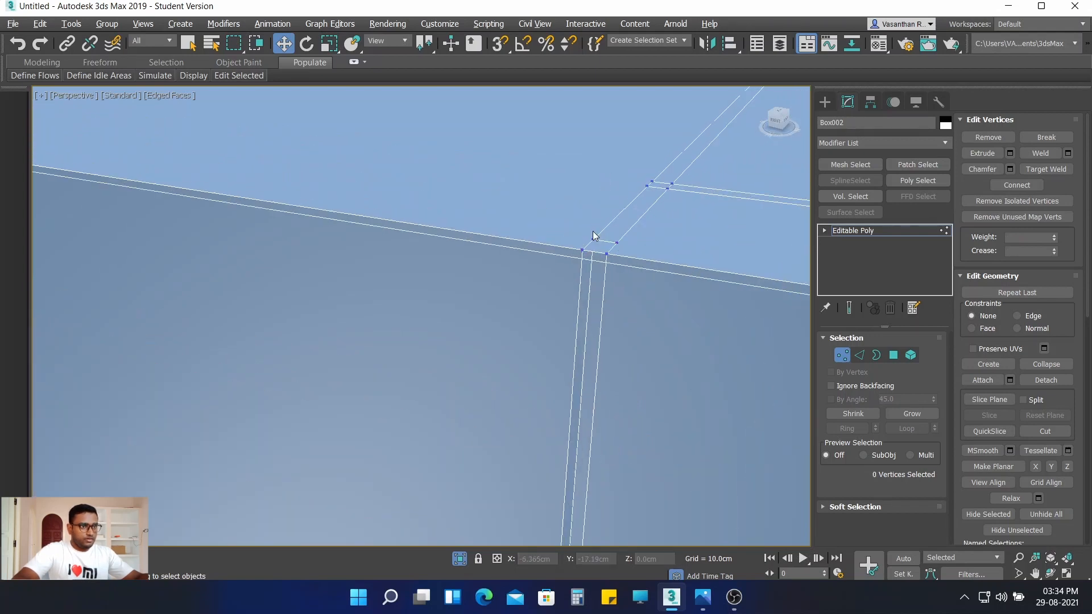
{"action": "left_click_drag", "start_coordinate": [626, 245], "coordinate": [625, 245]}
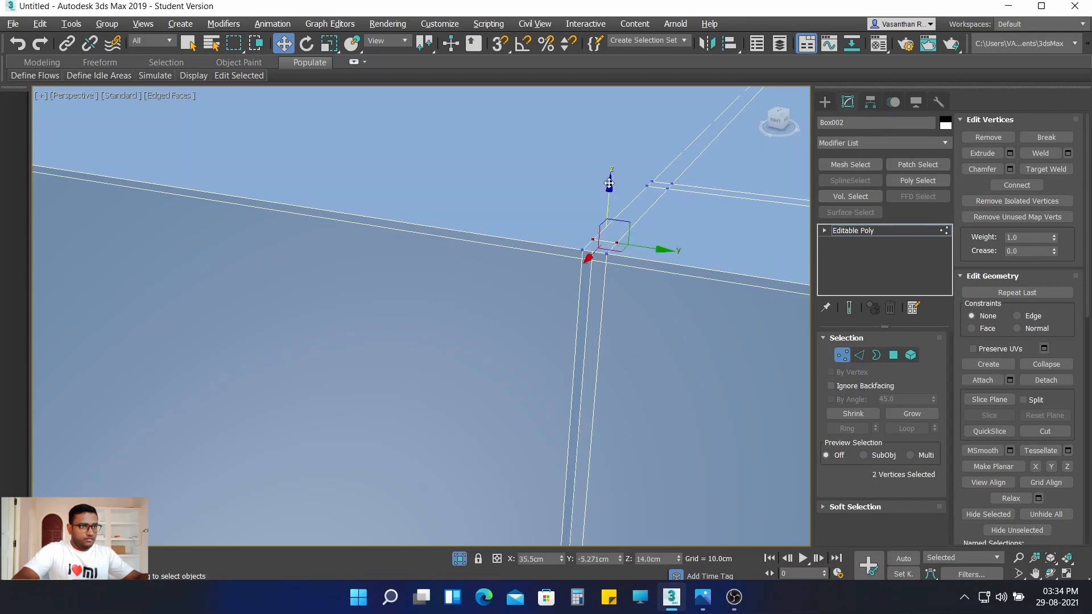
{"action": "left_click_drag", "start_coordinate": [610, 187], "coordinate": [612, 209]}
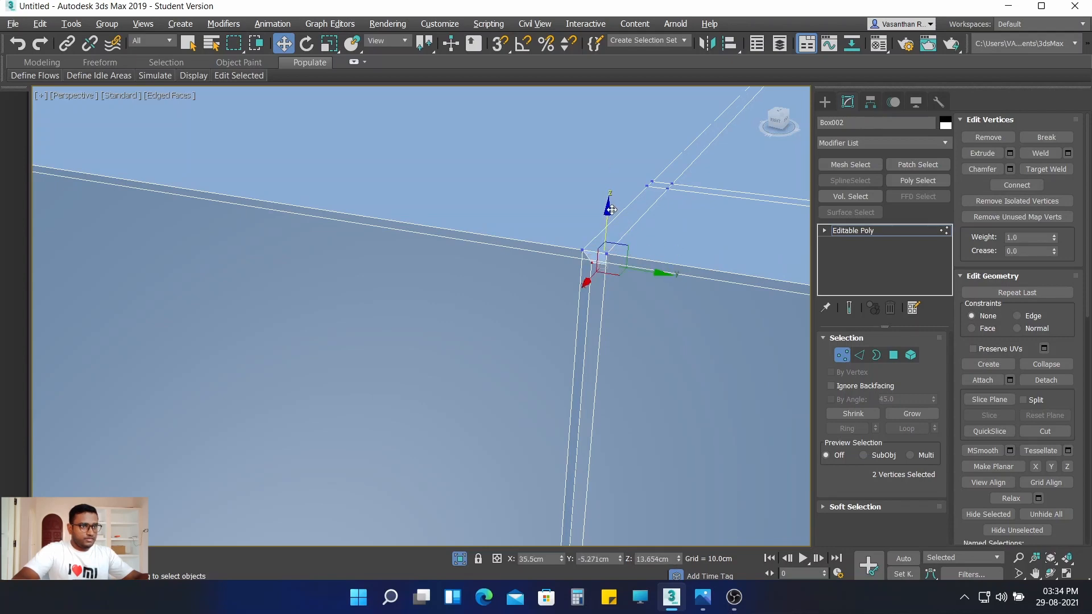
Step: Lower the two inner top vertices of the end-face groove at the positive X head-end corner to about Z 13.63 cm
{"action": "scroll", "coordinate": [636, 222], "scroll_direction": "down", "scroll_amount": 4}
{"action": "middle_click_drag", "start_coordinate": [667, 233], "coordinate": [557, 232]}
{"action": "scroll", "coordinate": [626, 214], "scroll_direction": "up", "scroll_amount": 5}
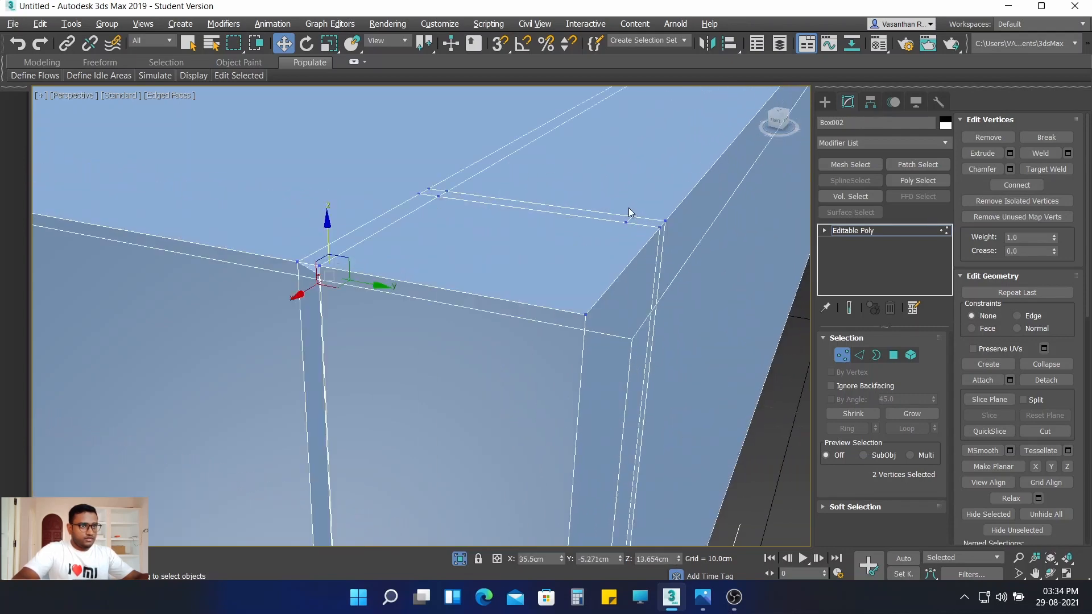
{"action": "left_click_drag", "start_coordinate": [641, 226], "coordinate": [641, 227]}
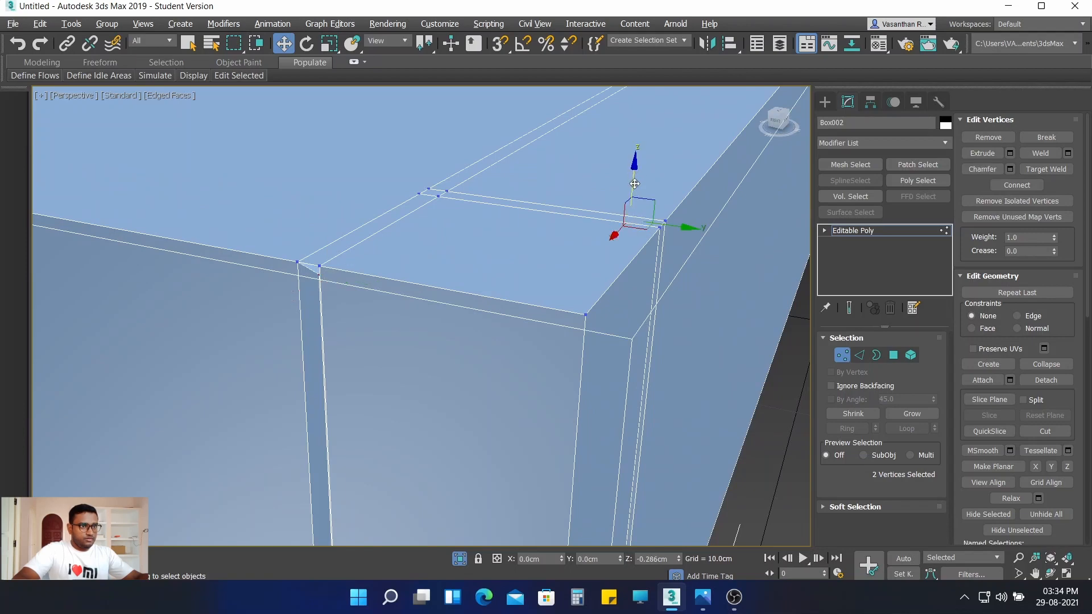
{"action": "scroll", "coordinate": [643, 196], "scroll_direction": "down", "scroll_amount": 6}
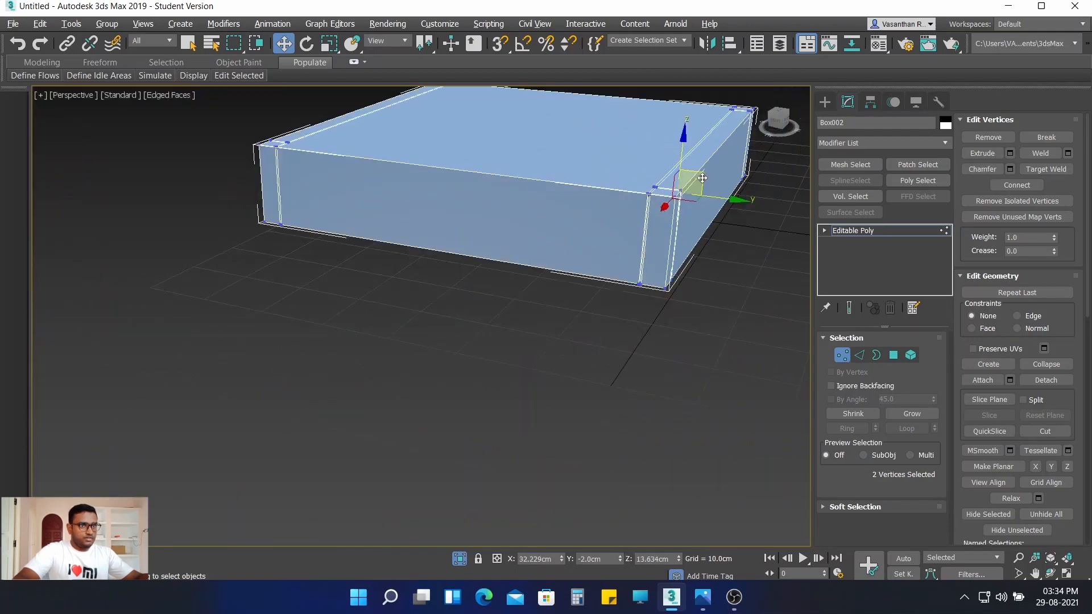
Step: Lower the two inner top vertices of the end-face groove at the head-end corner on the negative X side
{"action": "middle_click_drag", "start_coordinate": [633, 235], "coordinate": [569, 274]}
{"action": "middle_click_drag", "start_coordinate": [665, 223], "coordinate": [618, 238], "text": "alt"}
{"action": "middle_click_drag", "start_coordinate": [699, 240], "coordinate": [517, 246]}
{"action": "middle_click_drag", "start_coordinate": [609, 228], "coordinate": [552, 234], "text": "alt"}
{"action": "scroll", "coordinate": [725, 429], "scroll_direction": "up", "scroll_amount": 5}
{"action": "middle_click_drag", "start_coordinate": [688, 410], "coordinate": [523, 278]}
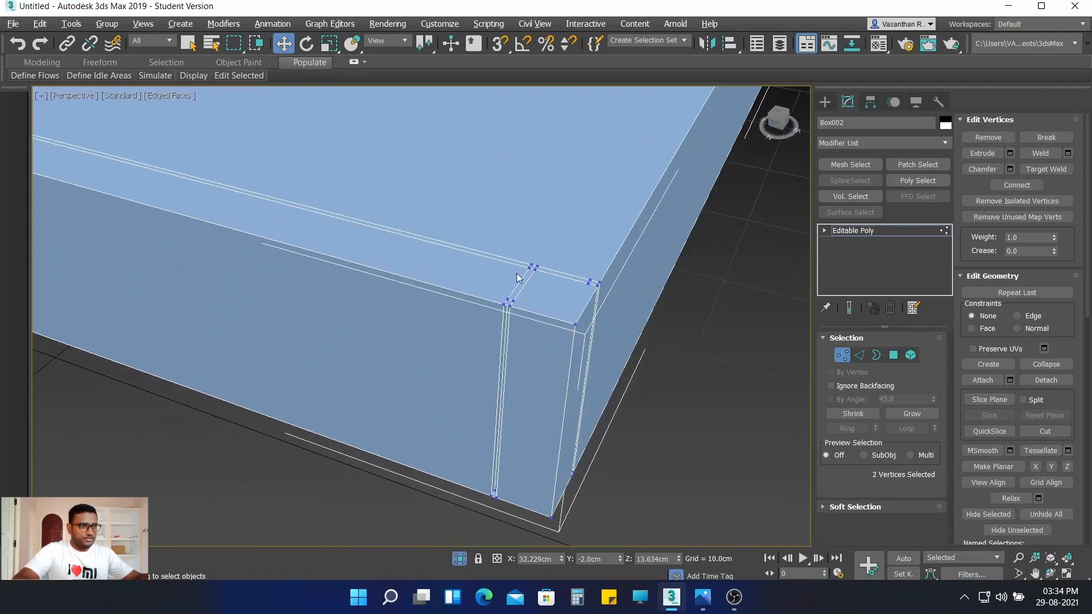
{"action": "scroll", "coordinate": [521, 279], "scroll_direction": "up", "scroll_amount": 3}
{"action": "scroll", "coordinate": [500, 300], "scroll_direction": "up", "scroll_amount": 2}
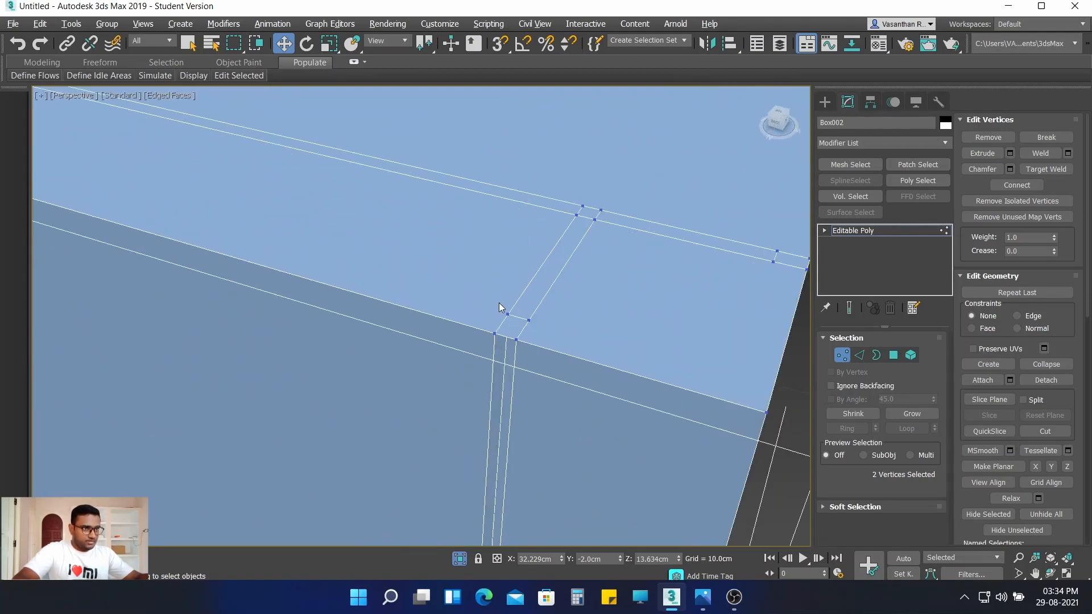
{"action": "left_click_drag", "start_coordinate": [560, 327], "coordinate": [561, 327]}
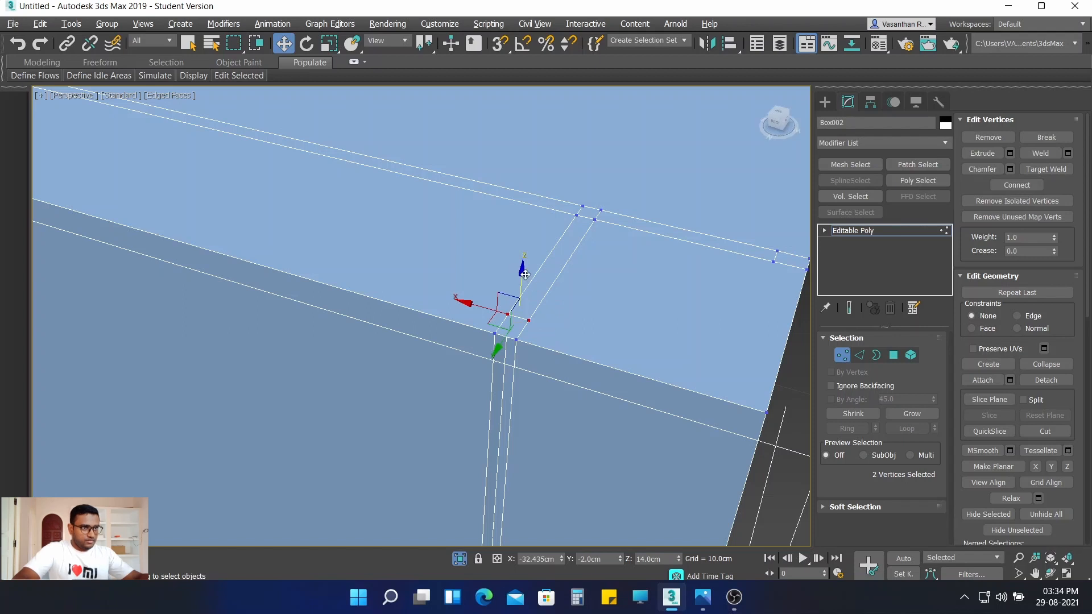
{"action": "left_click_drag", "start_coordinate": [524, 274], "coordinate": [583, 288]}
Step: Lower the two inner top vertices of the side-face groove at the negative X head-end corner to about Z 13.57 cm
{"action": "left_click_drag", "start_coordinate": [744, 243], "coordinate": [791, 279]}
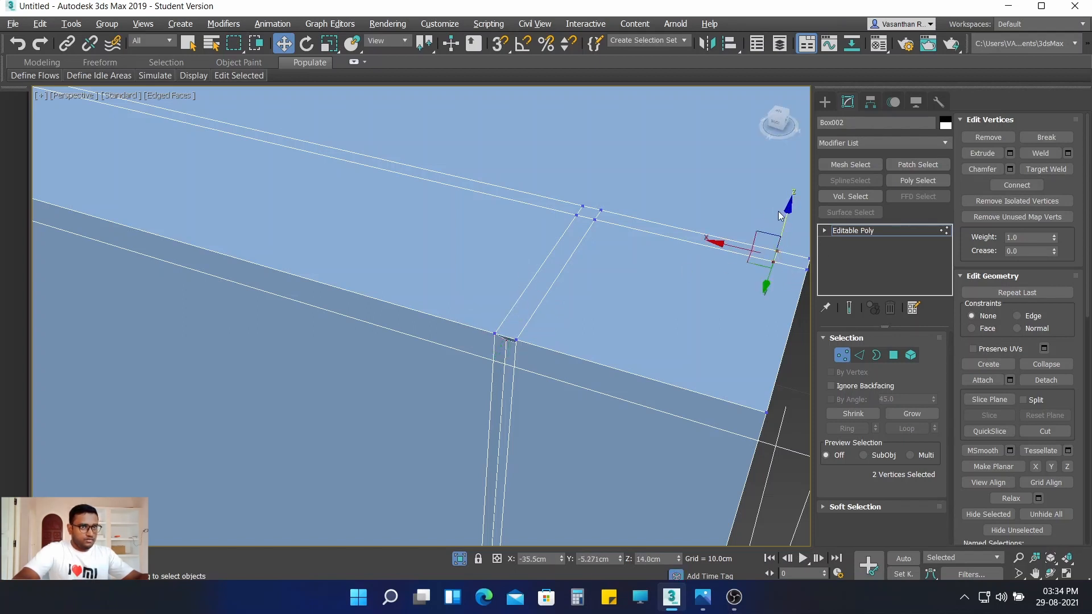
{"action": "left_click_drag", "start_coordinate": [787, 212], "coordinate": [784, 229]}
{"action": "scroll", "coordinate": [723, 267], "scroll_direction": "down", "scroll_amount": 5}
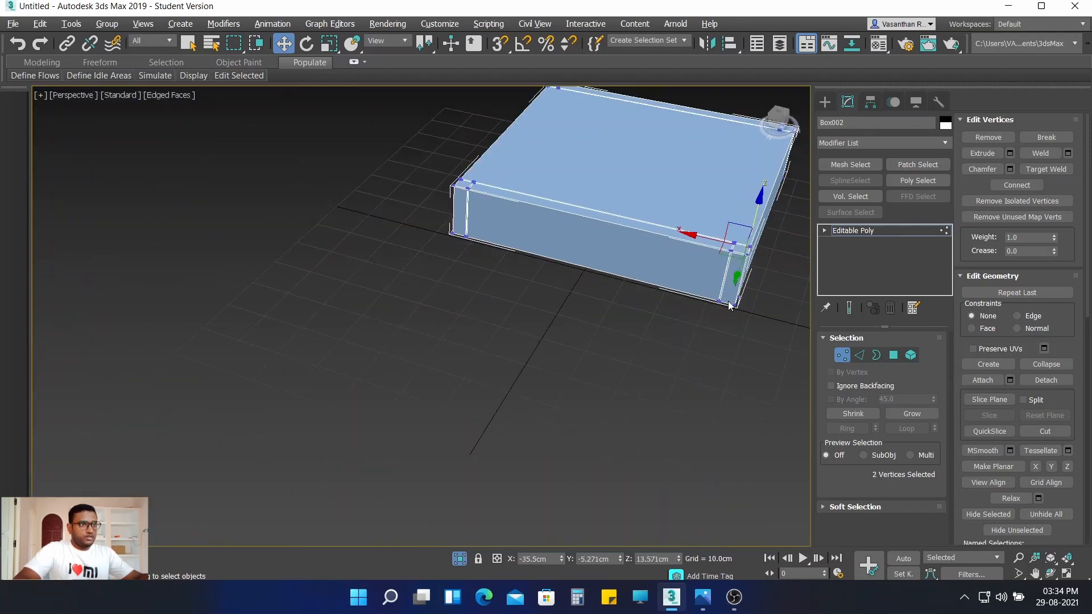
Step: Select the small square polygon on the bed base's underside at the head-end corner on the negative X side
{"action": "middle_click_drag", "start_coordinate": [710, 317], "coordinate": [585, 307], "text": "alt"}
{"action": "scroll", "coordinate": [739, 302], "scroll_direction": "down", "scroll_amount": 3}
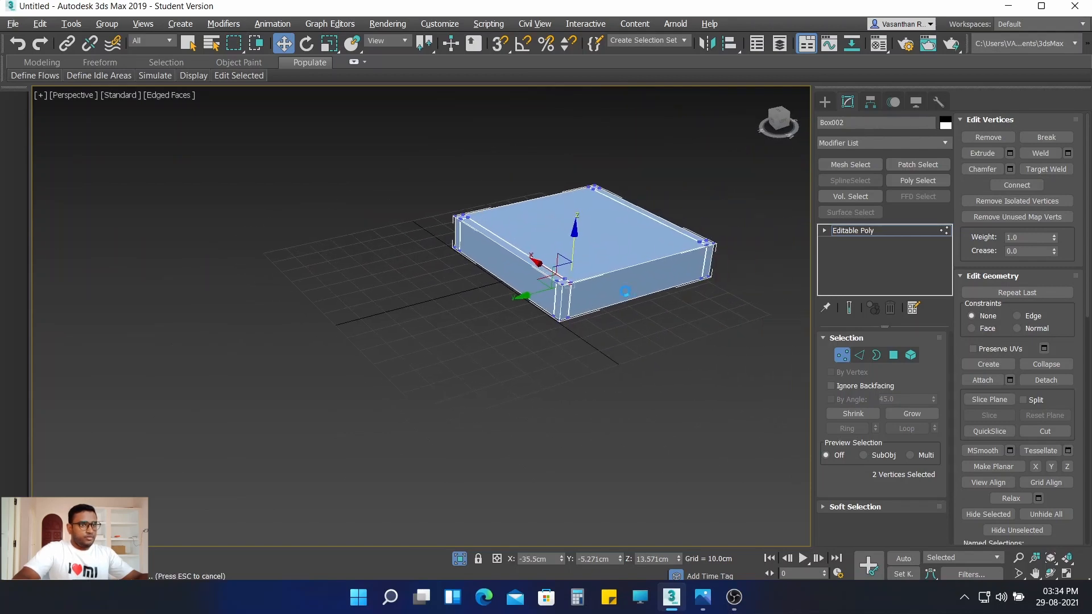
{"action": "scroll", "coordinate": [625, 291], "scroll_direction": "up", "scroll_amount": 1}
{"action": "middle_click_drag", "start_coordinate": [694, 298], "coordinate": [621, 290], "text": "alt"}
{"action": "middle_click_drag", "start_coordinate": [688, 315], "coordinate": [736, 242], "text": "alt"}
{"action": "middle_click_drag", "start_coordinate": [665, 284], "coordinate": [671, 245], "text": "alt"}
{"action": "left_click", "coordinate": [892, 356]}
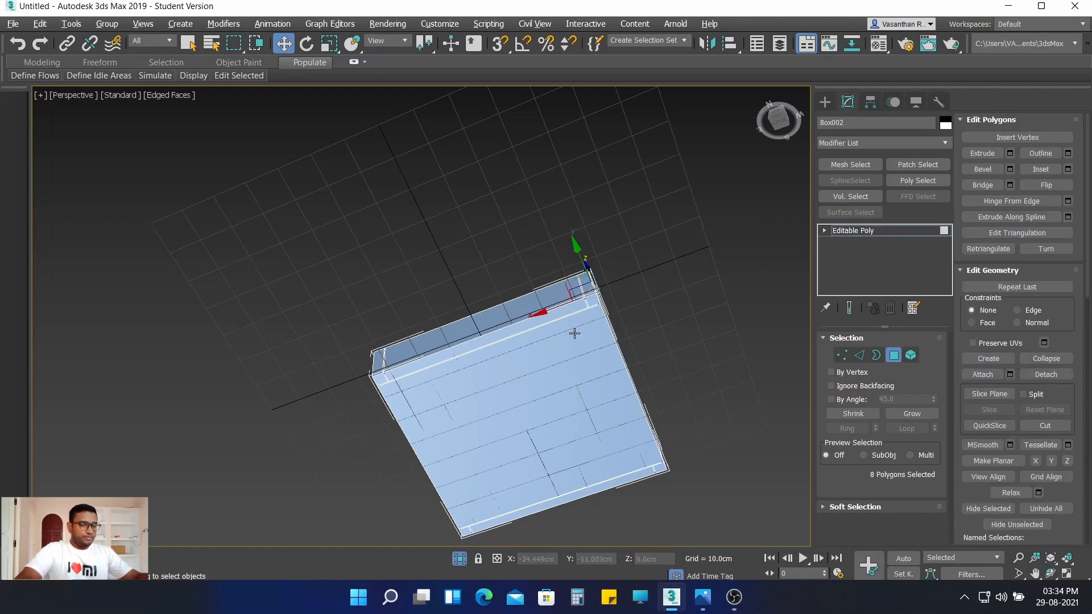
{"action": "scroll", "coordinate": [614, 269], "scroll_direction": "up", "scroll_amount": 3}
{"action": "left_click", "coordinate": [556, 379]}
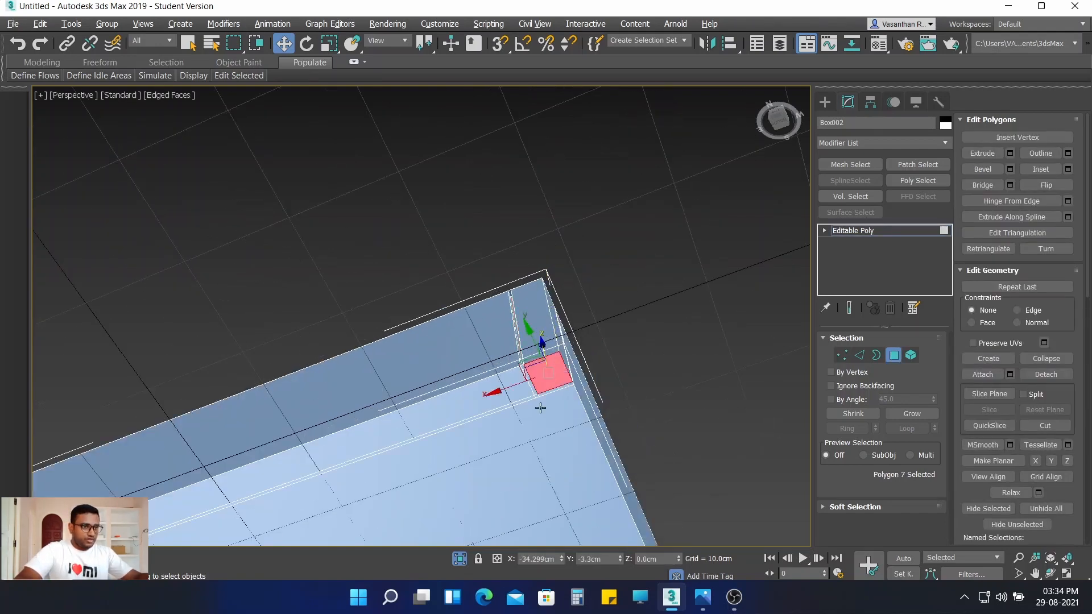
Step: View the bed base straight from below and add the other three square corner polygons to the selection
{"action": "scroll", "coordinate": [543, 401], "scroll_direction": "down", "scroll_amount": 3}
{"action": "middle_click_drag", "start_coordinate": [504, 424], "coordinate": [362, 212], "text": "alt"}
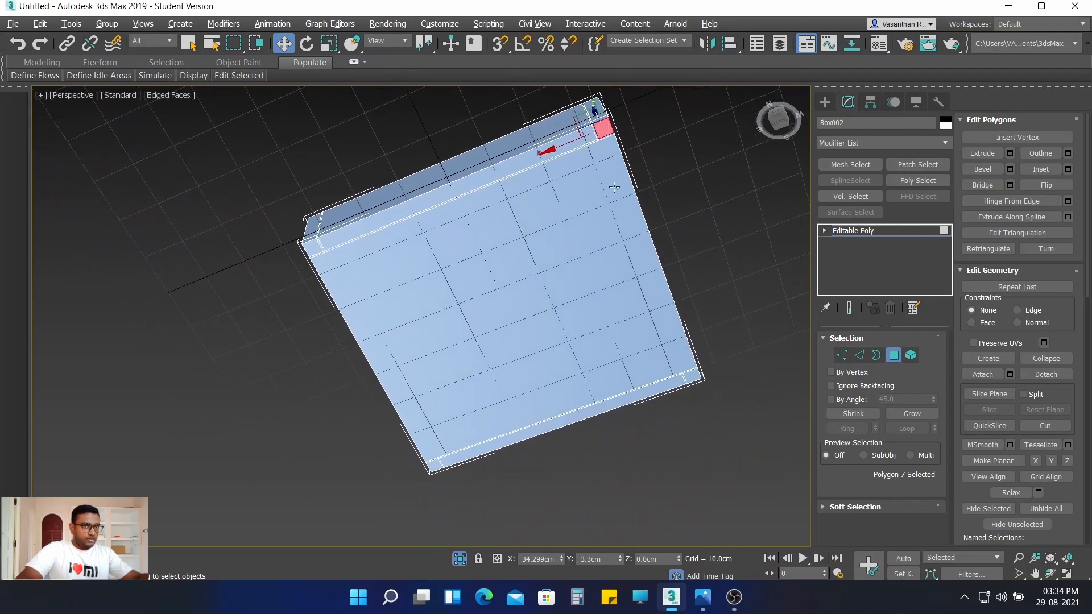
{"action": "left_click", "coordinate": [779, 121]}
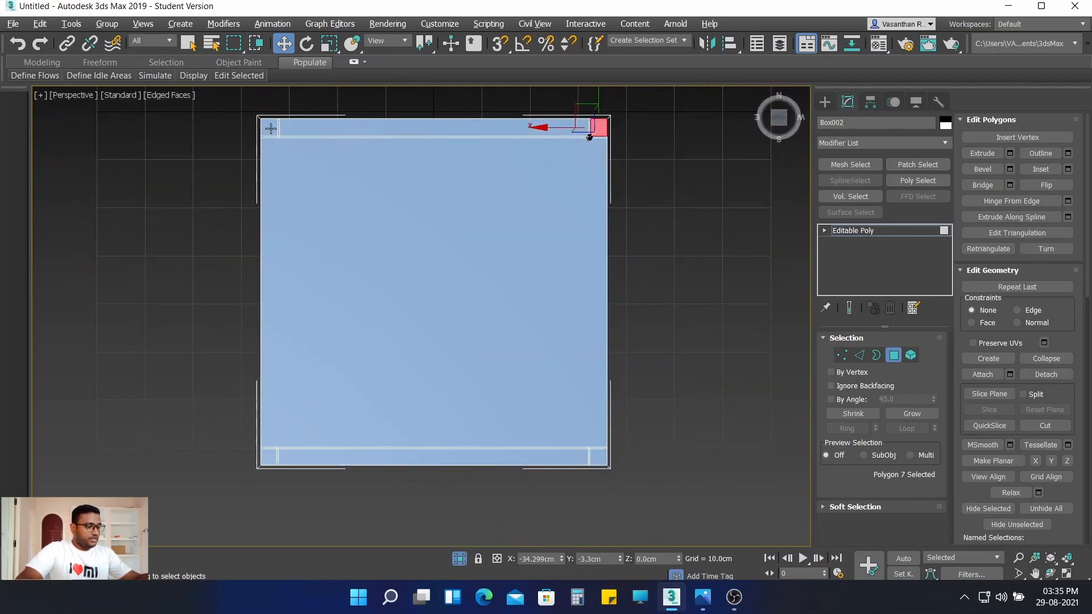
{"action": "left_click", "coordinate": [270, 128], "text": "ctrl"}
{"action": "left_click", "coordinate": [269, 457], "text": "ctrl"}
{"action": "left_click", "coordinate": [597, 456], "text": "ctrl"}
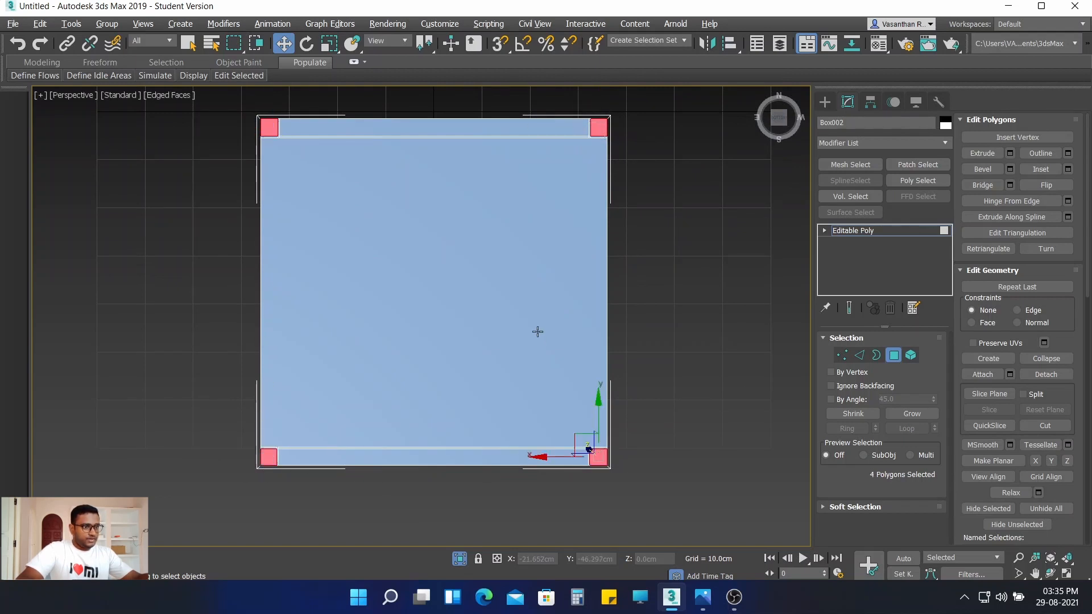
Step: Move the four selected underside corner polygons down along Z to form short legs, and check them from below
{"action": "scroll", "coordinate": [525, 311], "scroll_direction": "down", "scroll_amount": 2}
{"action": "middle_click_drag", "start_coordinate": [506, 284], "coordinate": [552, 408], "text": "alt"}
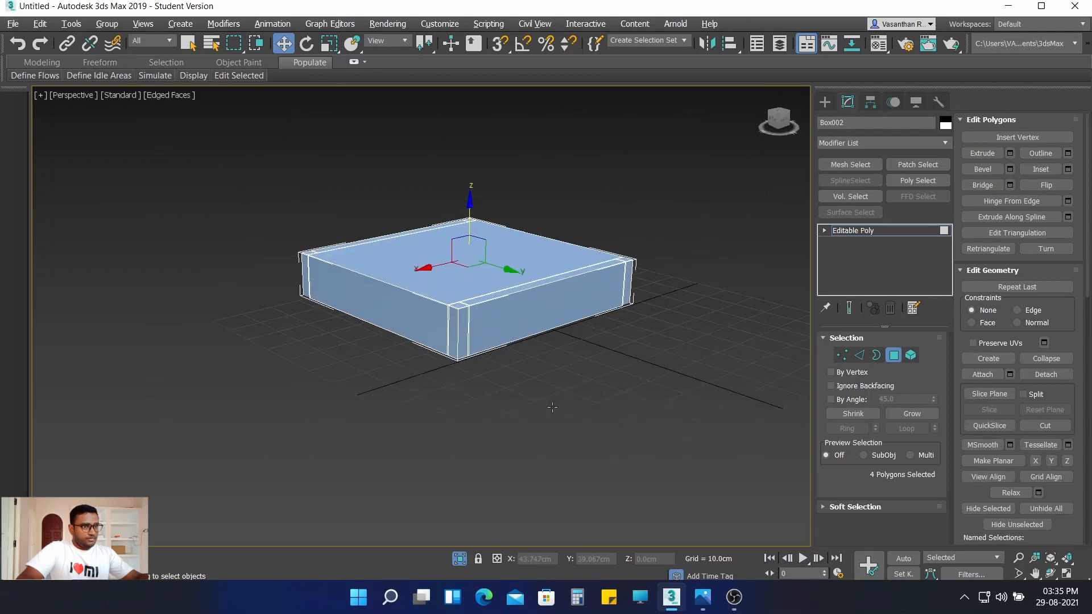
{"action": "scroll", "coordinate": [473, 360], "scroll_direction": "up", "scroll_amount": 5}
{"action": "middle_click_drag", "start_coordinate": [471, 357], "coordinate": [493, 362], "text": "alt"}
{"action": "left_click_drag", "start_coordinate": [371, 160], "coordinate": [370, 185]}
{"action": "middle_click_drag", "start_coordinate": [380, 336], "coordinate": [401, 296], "text": "alt"}
{"action": "middle_click_drag", "start_coordinate": [472, 283], "coordinate": [487, 257], "text": "alt"}
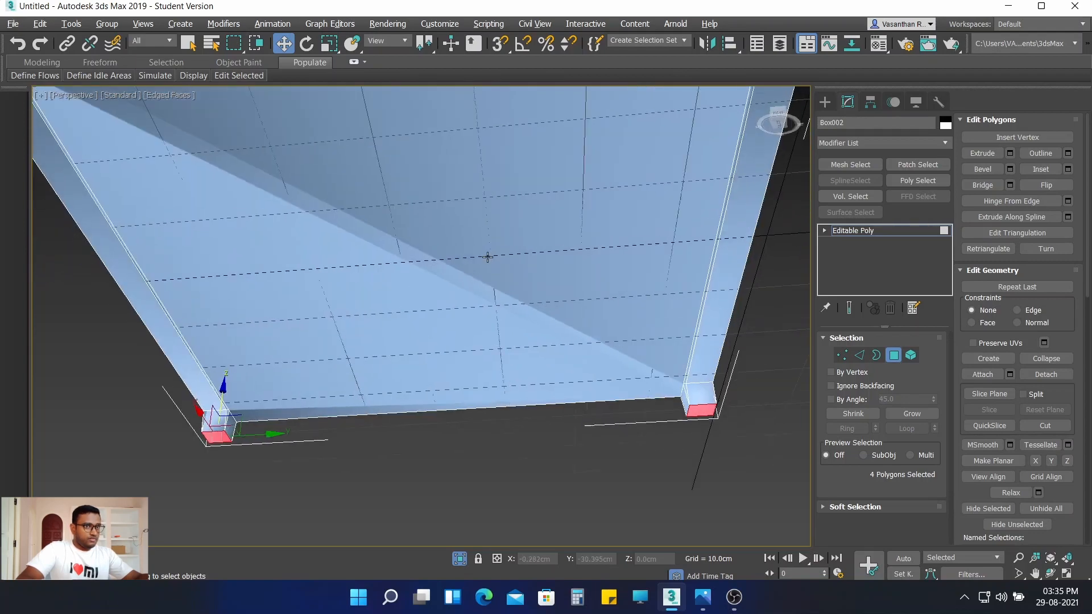
Step: Try to lengthen the four legs by moving their bottom polygons slightly further down along Z
{"action": "scroll", "coordinate": [468, 257], "scroll_direction": "down", "scroll_amount": 15}
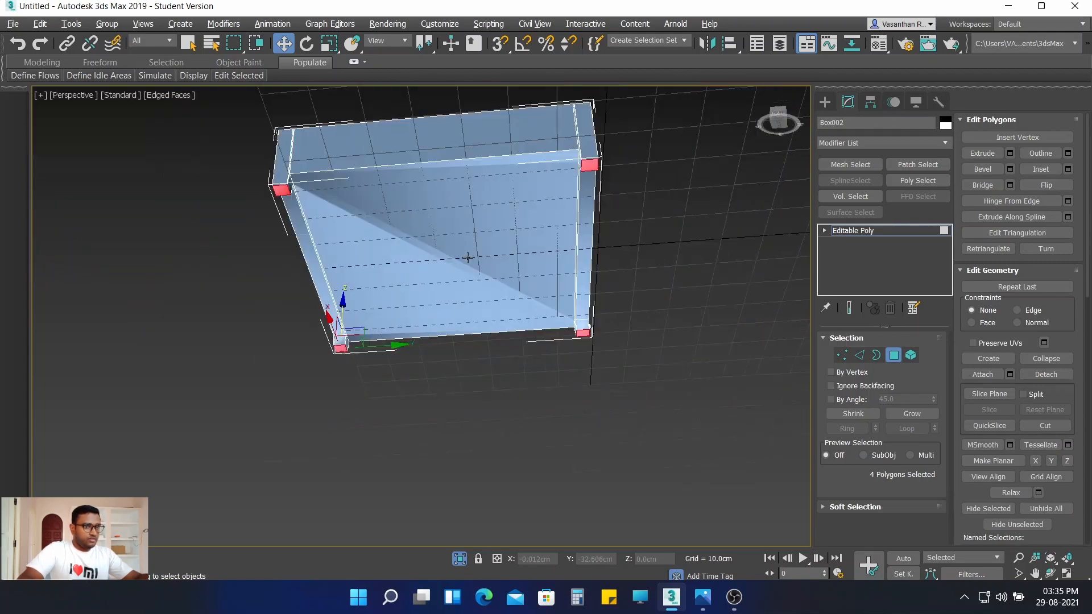
{"action": "scroll", "coordinate": [495, 233], "scroll_direction": "up", "scroll_amount": 4}
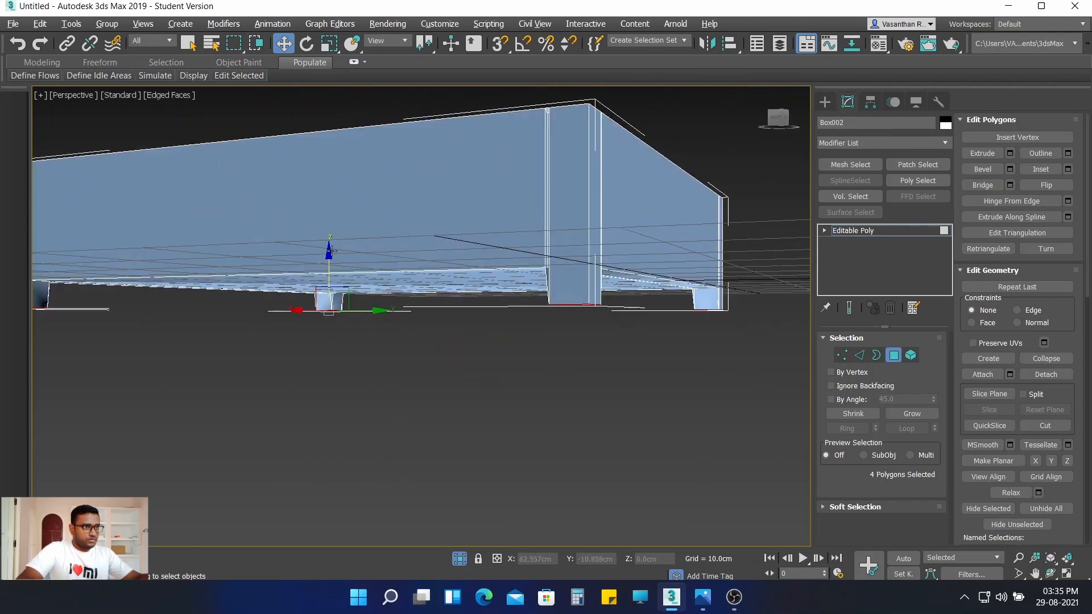
{"action": "mouse_move", "coordinate": [328, 254]}
{"action": "left_mouse_down"}
{"action": "mouse_move", "coordinate": [328, 267]}
{"action": "mouse_move", "coordinate": [328, 254]}
{"action": "left_mouse_up"}
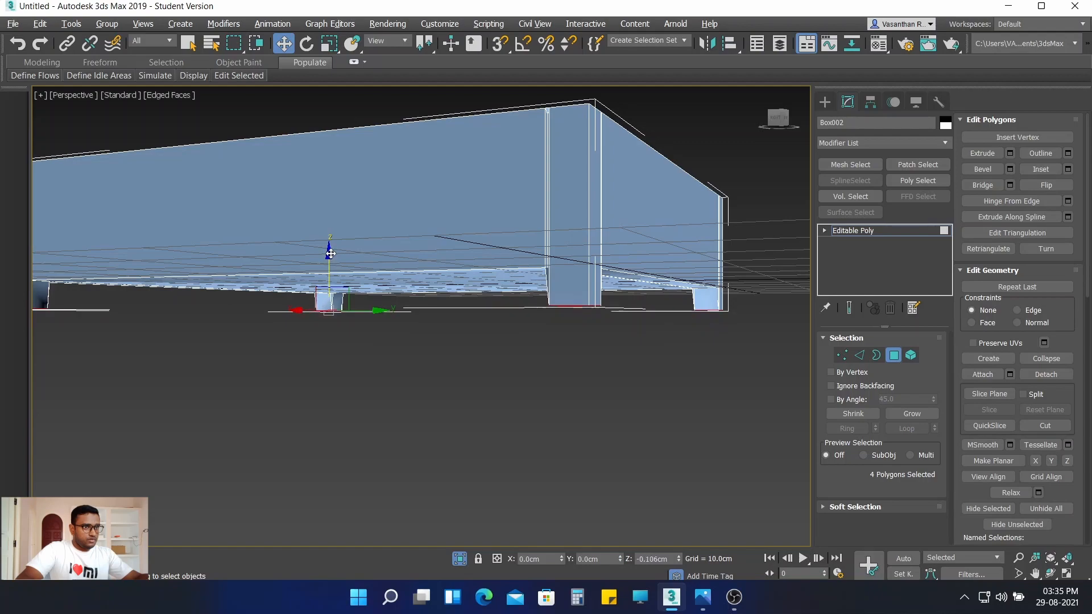
{"action": "middle_click_drag", "start_coordinate": [424, 330], "coordinate": [497, 249], "text": "alt"}
{"action": "scroll", "coordinate": [515, 226], "scroll_direction": "up", "scroll_amount": 2}
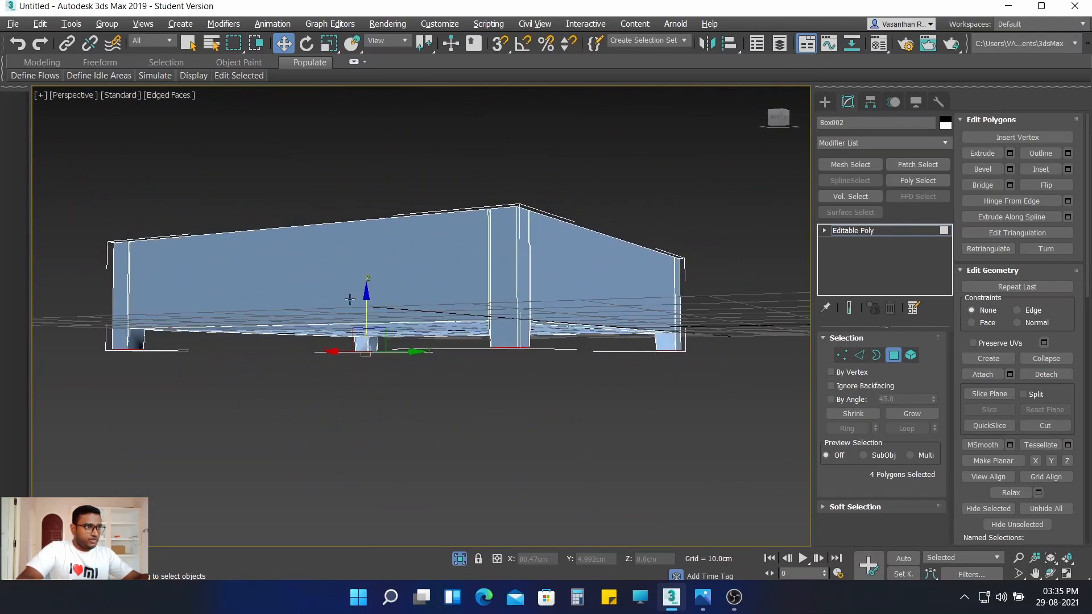
{"action": "left_click_drag", "start_coordinate": [366, 296], "coordinate": [366, 299]}
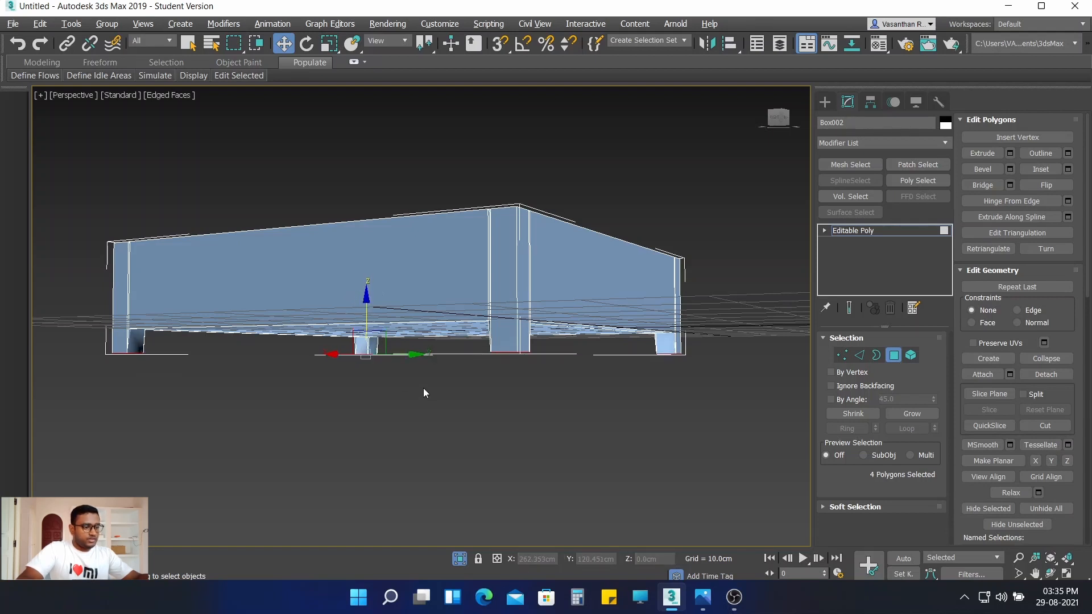
Step: Undo the downward moves that formed the legs from the four underside corner polygons
{"action": "key", "text": "ctrl+z"}
{"action": "key", "text": "ctrl+z"}
{"action": "key", "text": "ctrl+z"}
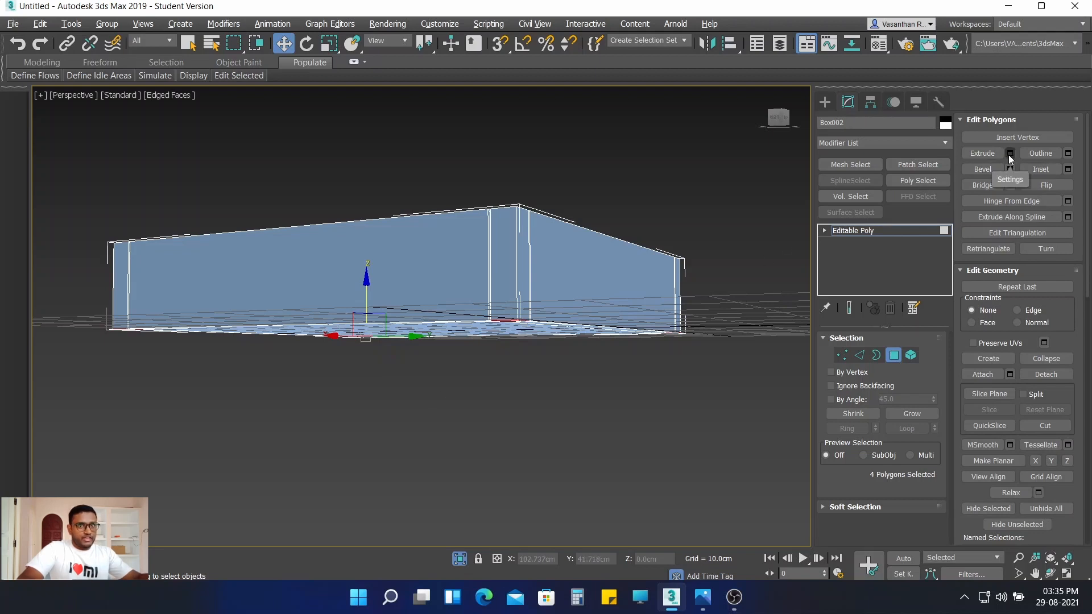
Step: Extrude the four underside corner polygons of the bed base 4 cm to form legs, and leave polygon editing
{"action": "key", "text": "shift+e"}
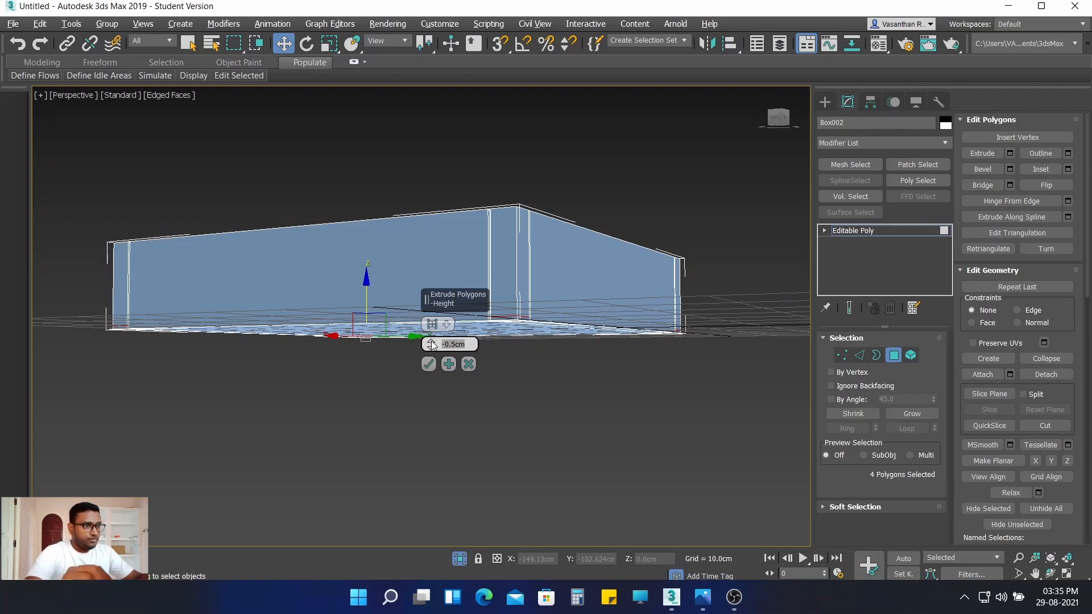
{"action": "type", "text": "4"}
{"action": "key", "text": "Return"}
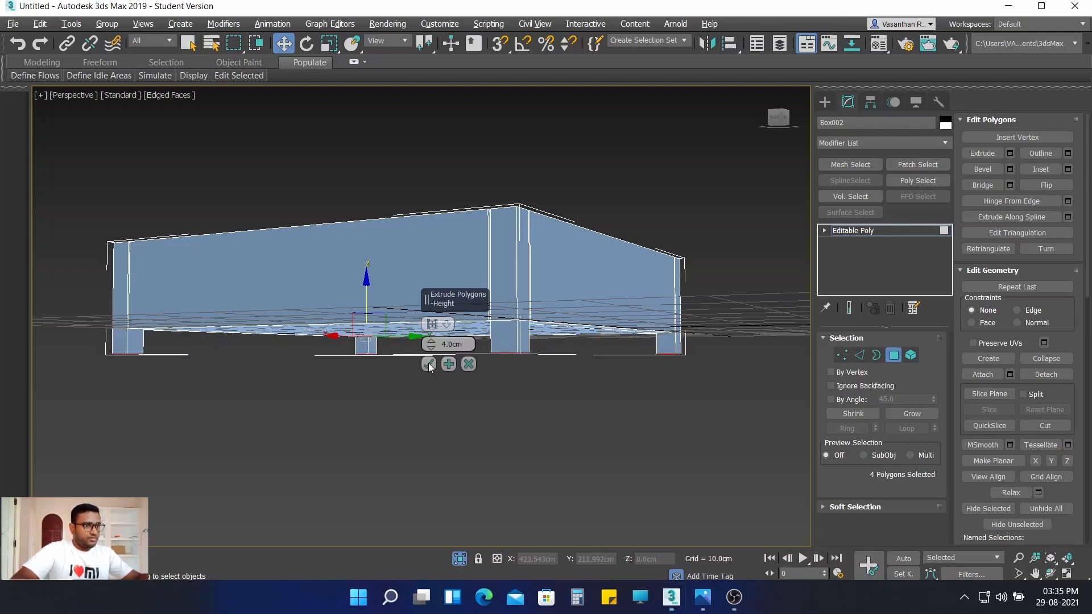
{"action": "left_click", "coordinate": [428, 364]}
{"action": "mouse_move", "coordinate": [486, 394]}
{"action": "middle_mouse_down", "text": "alt"}
{"action": "mouse_move", "coordinate": [492, 356]}
{"action": "mouse_move", "coordinate": [502, 360]}
{"action": "mouse_move", "coordinate": [495, 397]}
{"action": "middle_mouse_up", "text": "alt"}
{"action": "scroll", "coordinate": [495, 396], "scroll_direction": "down", "scroll_amount": 5}
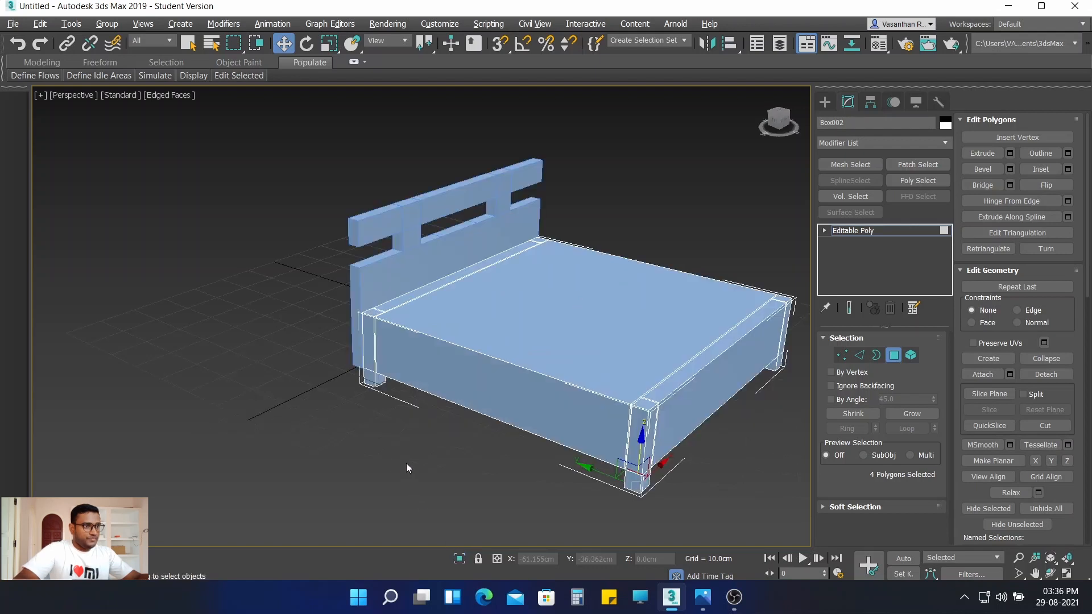
{"action": "left_click", "coordinate": [400, 459]}
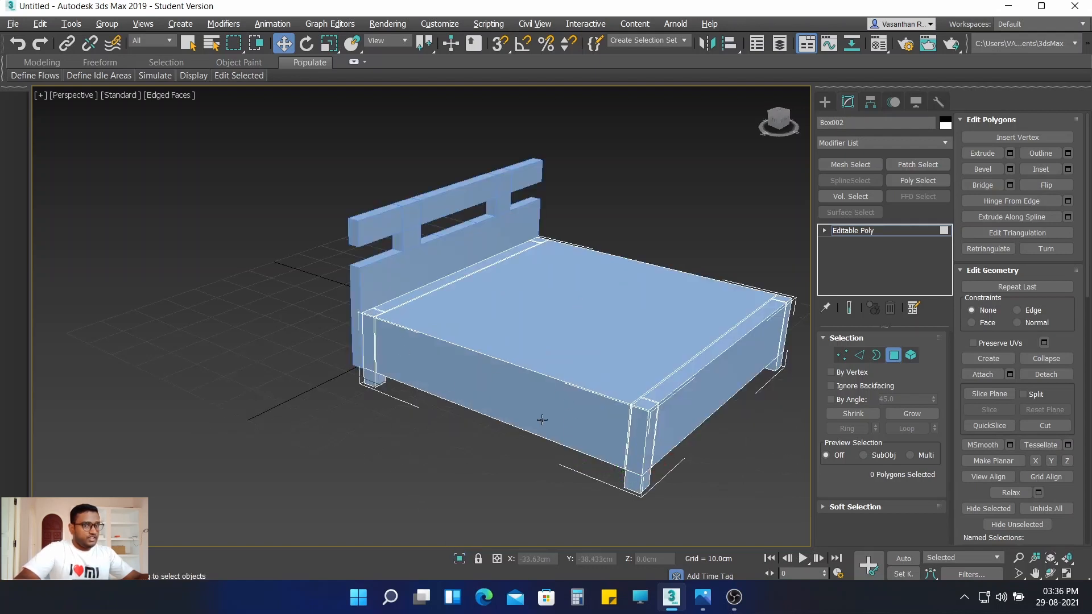
{"action": "left_click", "coordinate": [887, 355]}
{"action": "middle_click_drag", "start_coordinate": [745, 248], "coordinate": [658, 224]}
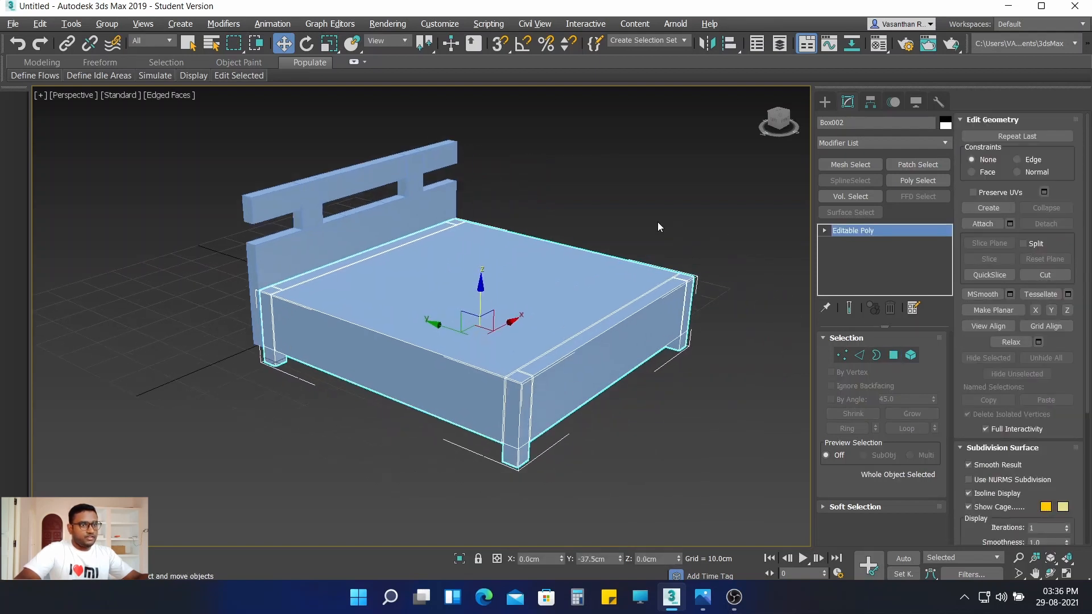
{"action": "left_click", "coordinate": [658, 226]}
Step: Give the headboard a custom dark red object color with red 39, green 6 and blue 6
{"action": "left_click", "coordinate": [402, 191]}
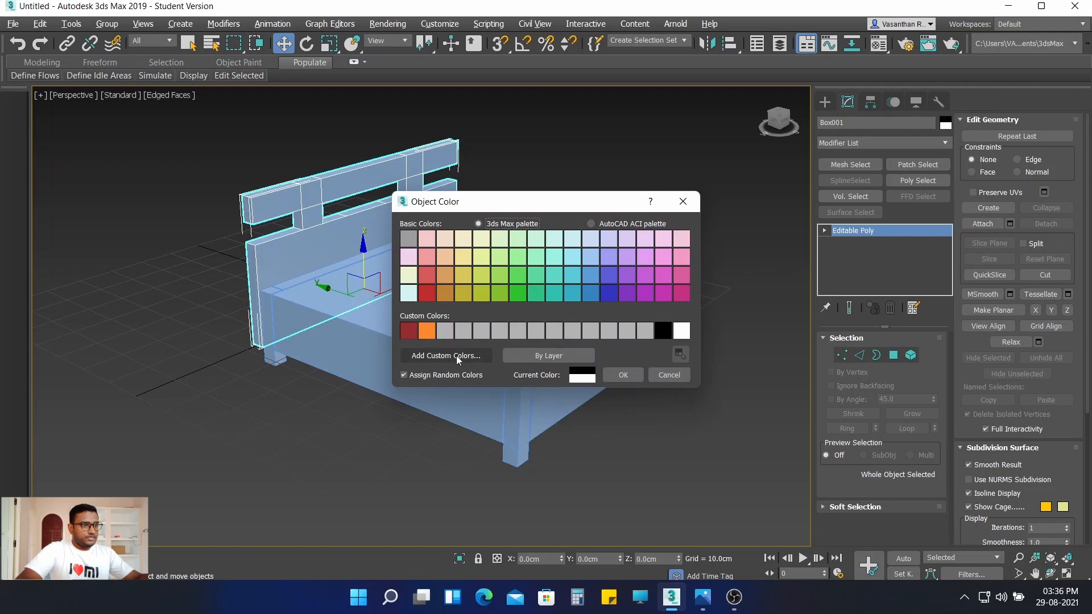
{"action": "left_click", "coordinate": [456, 356]}
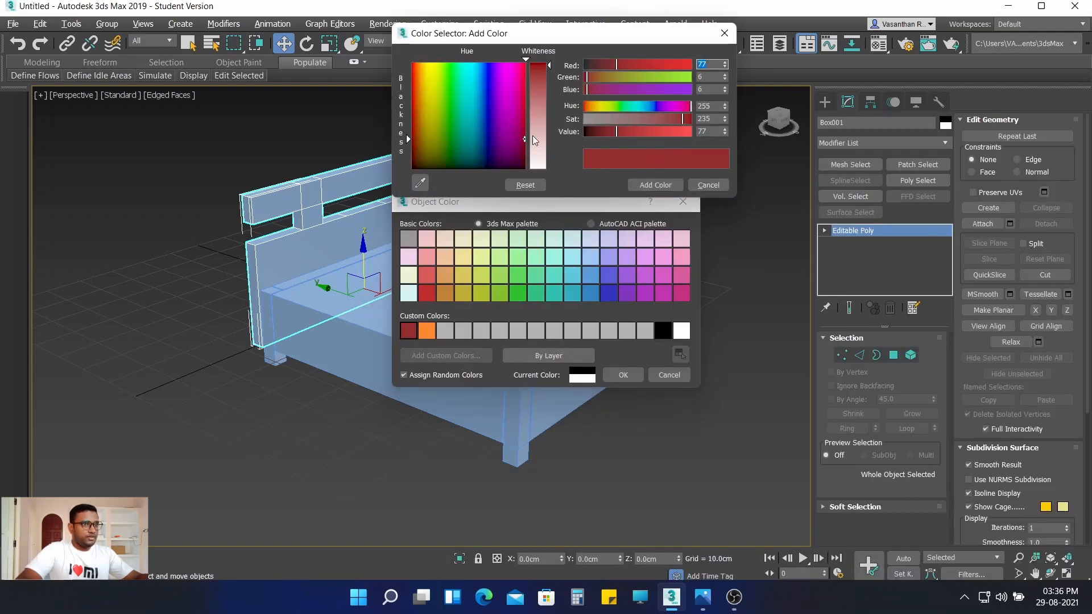
{"action": "mouse_move", "coordinate": [524, 135]}
{"action": "left_mouse_down"}
{"action": "mouse_move", "coordinate": [519, 112]}
{"action": "mouse_move", "coordinate": [504, 154]}
{"action": "mouse_move", "coordinate": [475, 161]}
{"action": "mouse_move", "coordinate": [522, 154]}
{"action": "mouse_move", "coordinate": [524, 115]}
{"action": "mouse_move", "coordinate": [514, 142]}
{"action": "mouse_move", "coordinate": [525, 156]}
{"action": "left_mouse_up"}
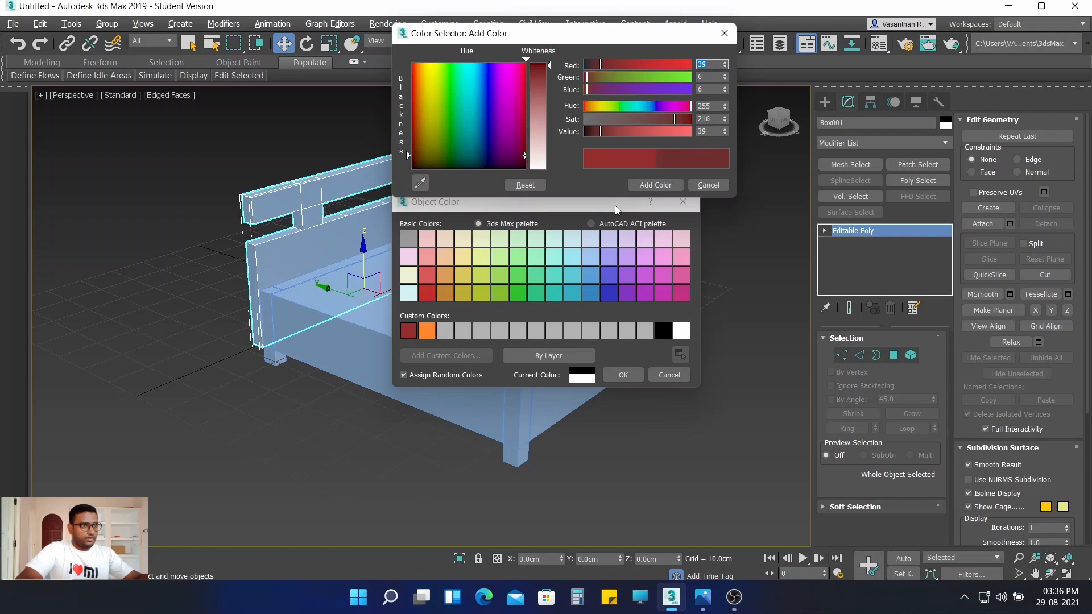
{"action": "left_click", "coordinate": [654, 184]}
{"action": "left_click", "coordinate": [614, 376]}
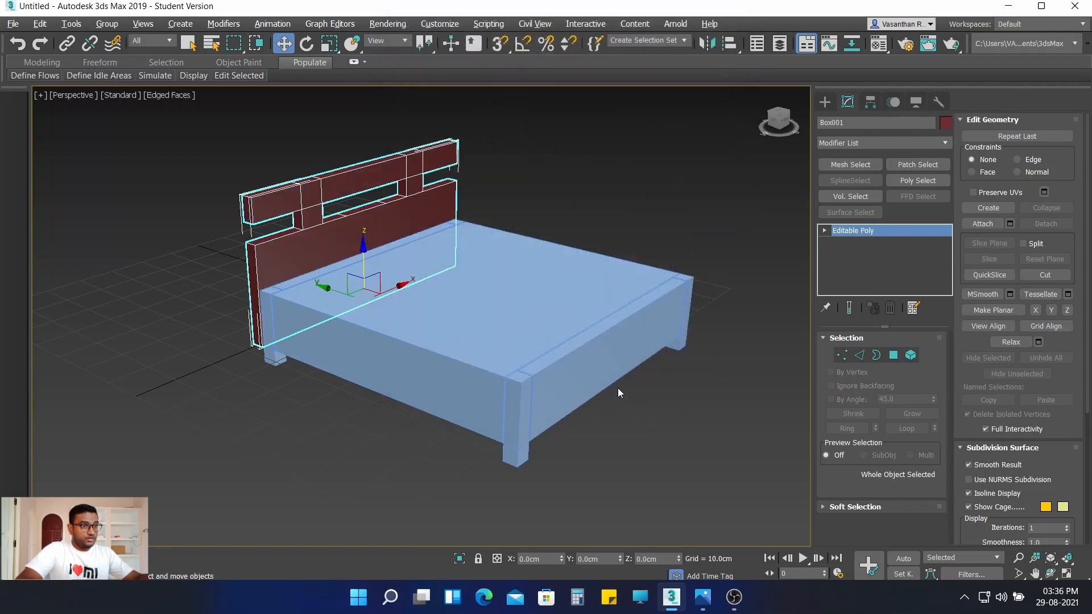
Step: Apply the same custom dark red to the bed base and compare the bed with the reference picture
{"action": "left_click", "coordinate": [613, 263]}
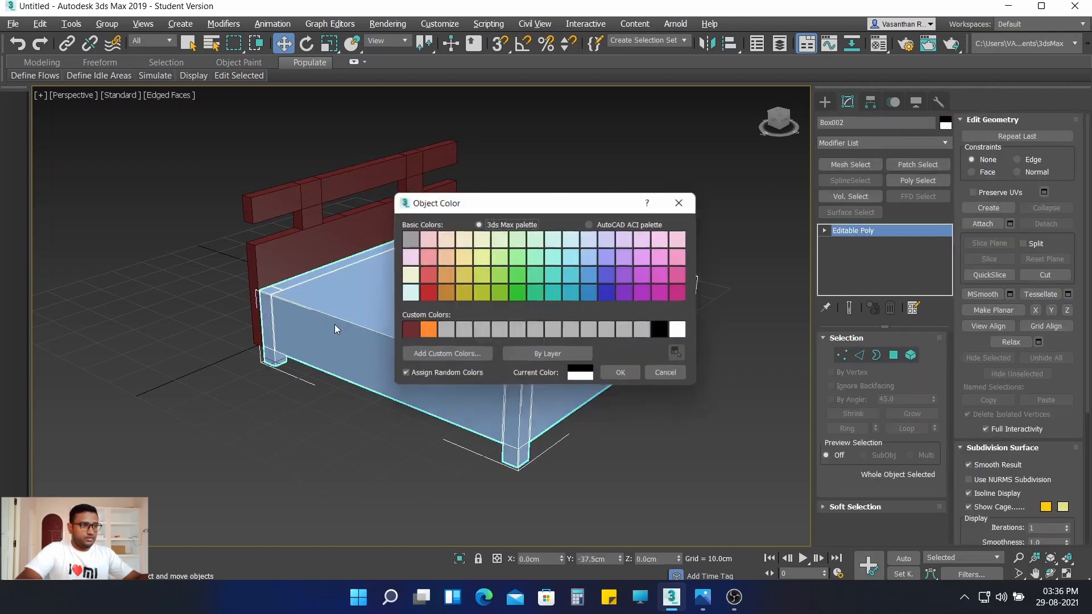
{"action": "left_click", "coordinate": [402, 328]}
{"action": "left_click", "coordinate": [623, 375]}
{"action": "left_click", "coordinate": [702, 596]}
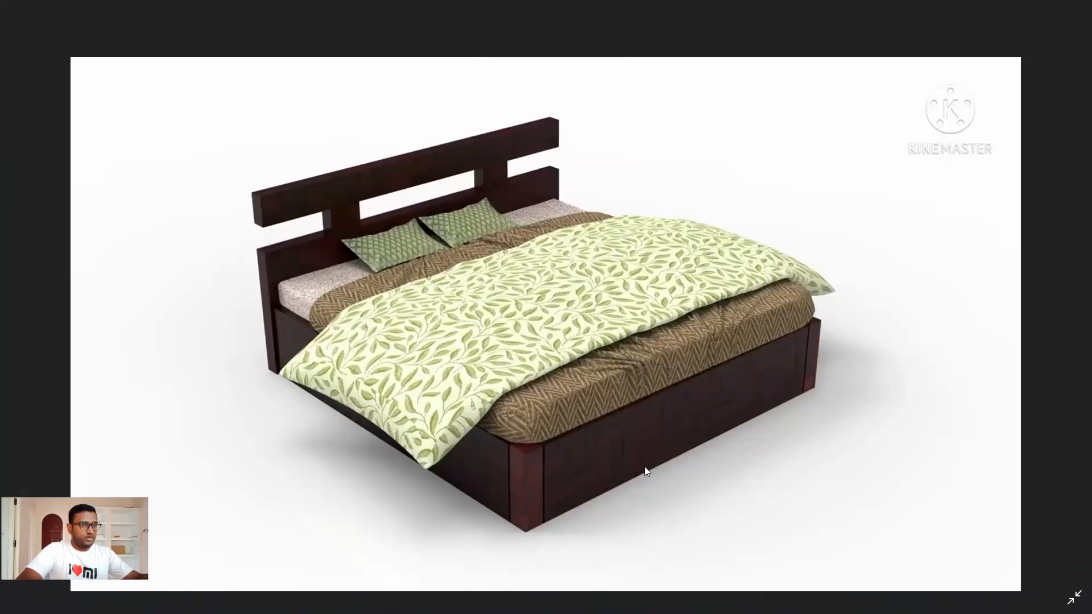
{"action": "left_click", "coordinate": [684, 601]}
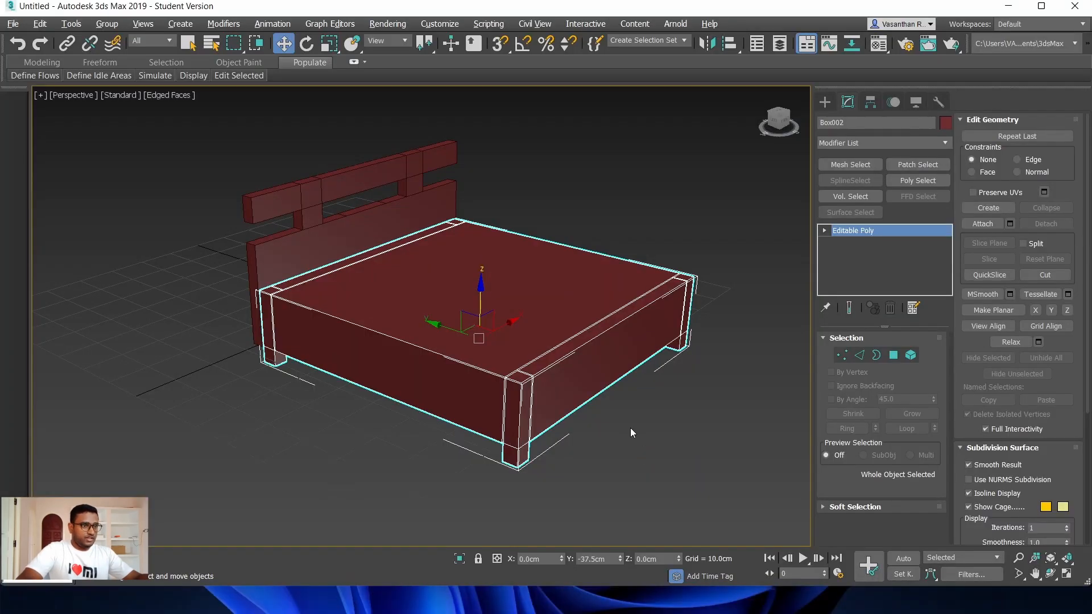
{"action": "left_click", "coordinate": [690, 433]}
{"action": "middle_click_drag", "start_coordinate": [681, 427], "coordinate": [667, 441], "text": "alt"}
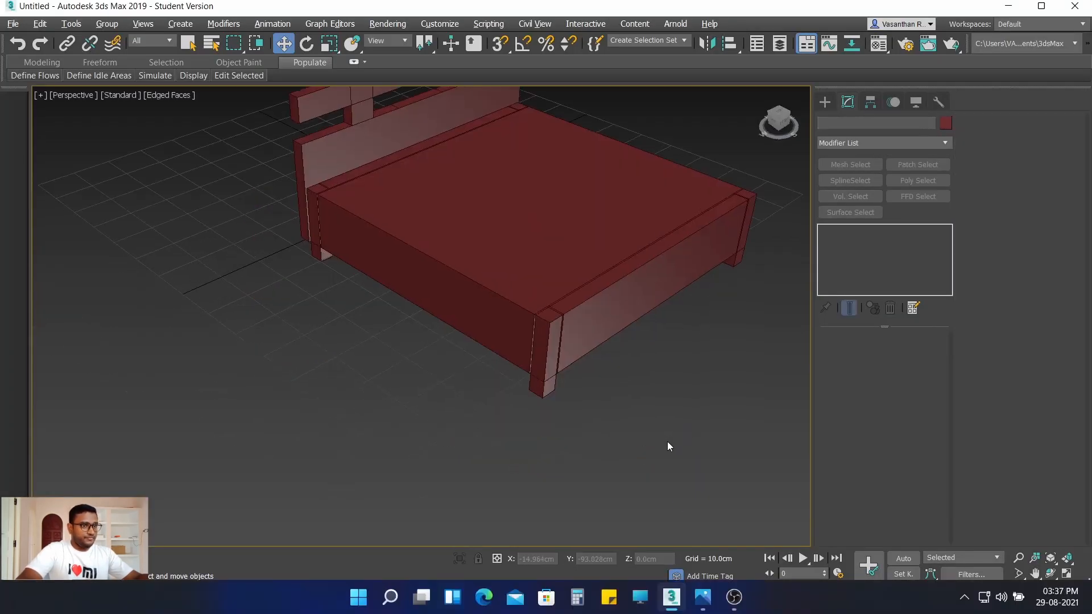
{"action": "middle_click_drag", "start_coordinate": [668, 366], "coordinate": [606, 408]}
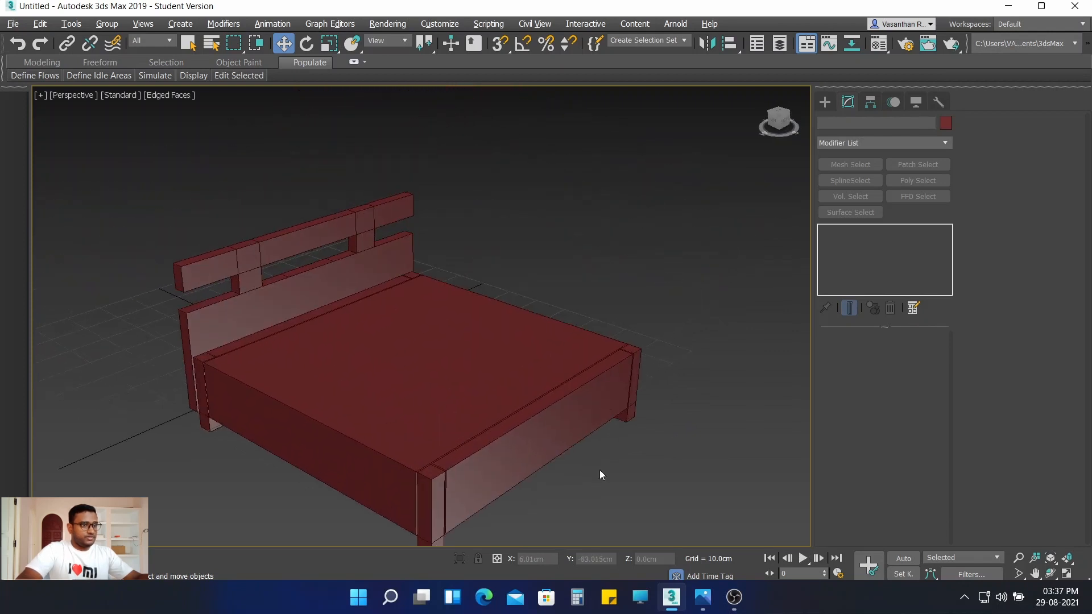
{"action": "middle_click_drag", "start_coordinate": [600, 469], "coordinate": [607, 420]}
Step: Draw a ChamferBox mattress over the bed base in the Top view, about 68 by 68.6 by 2.9 cm with a 0.6 cm fillet
{"action": "key", "text": "alt+w"}
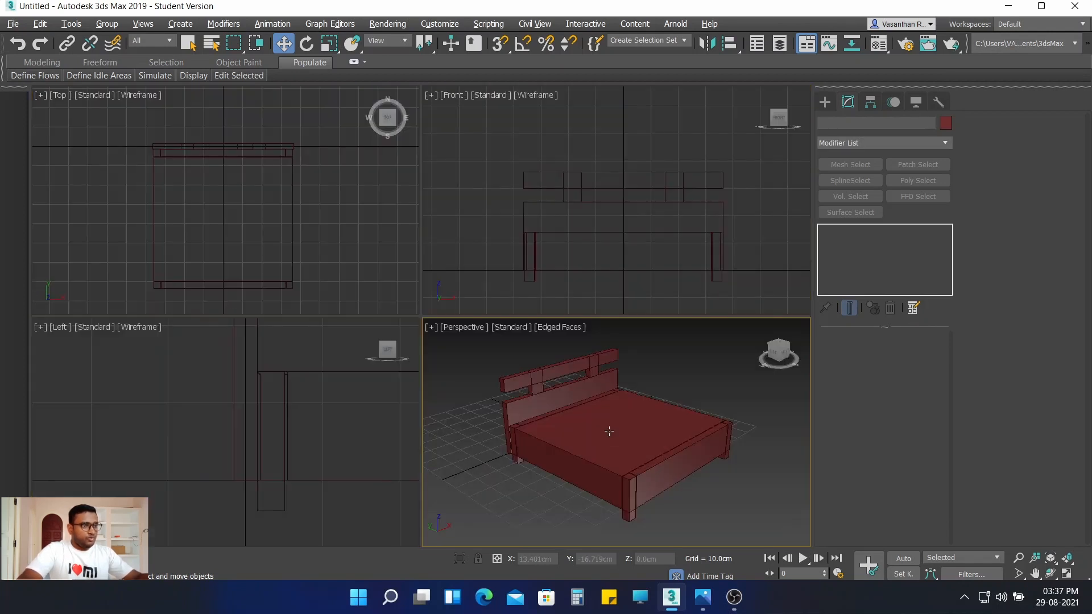
{"action": "left_click", "coordinate": [300, 209]}
{"action": "key", "text": "Delete"}
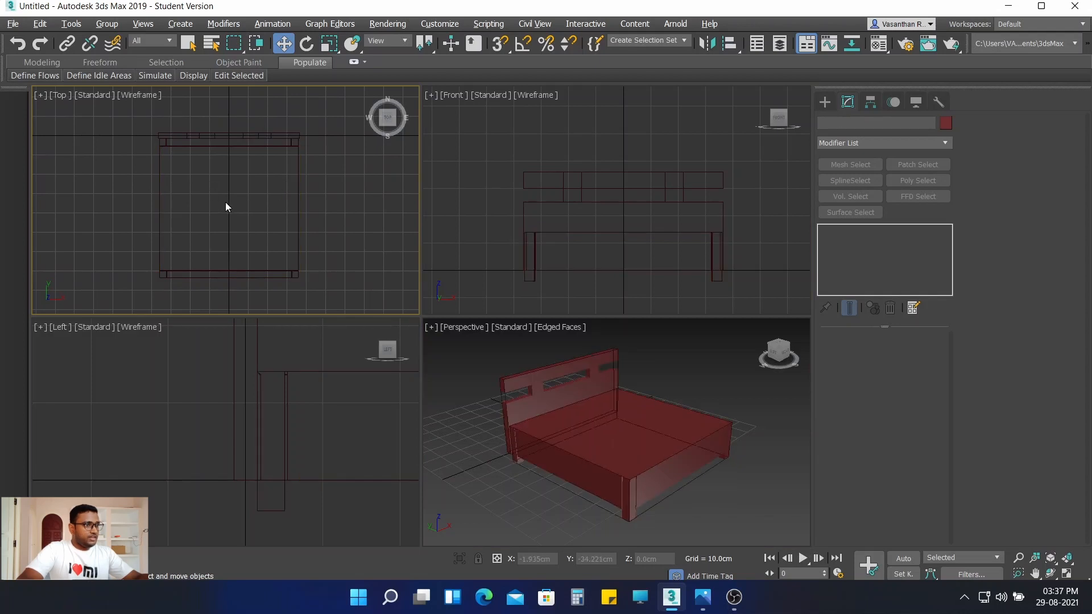
{"action": "left_click", "coordinate": [826, 103]}
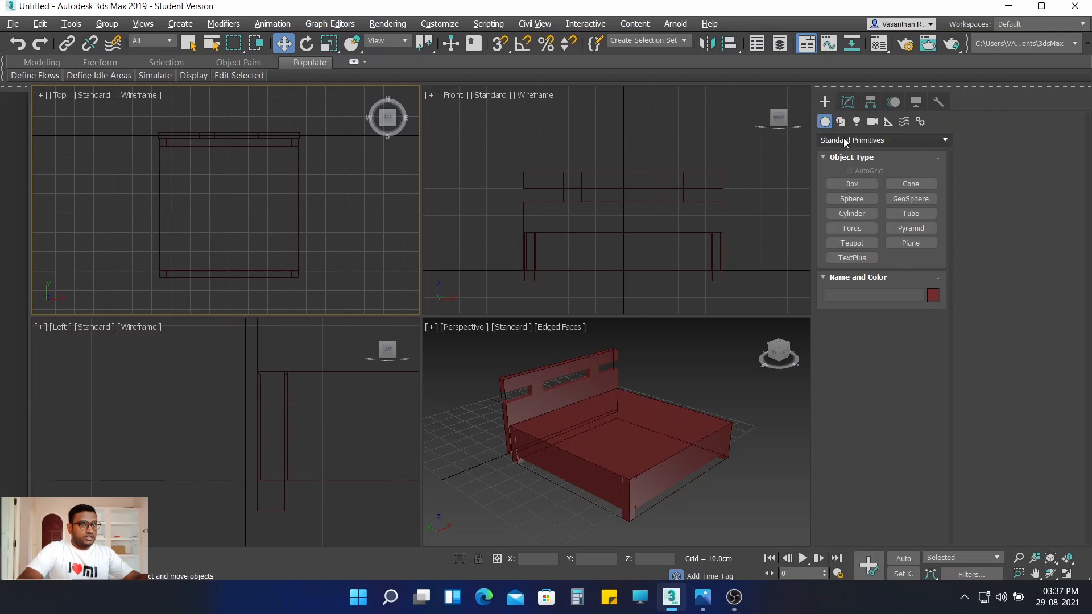
{"action": "left_click", "coordinate": [845, 142]}
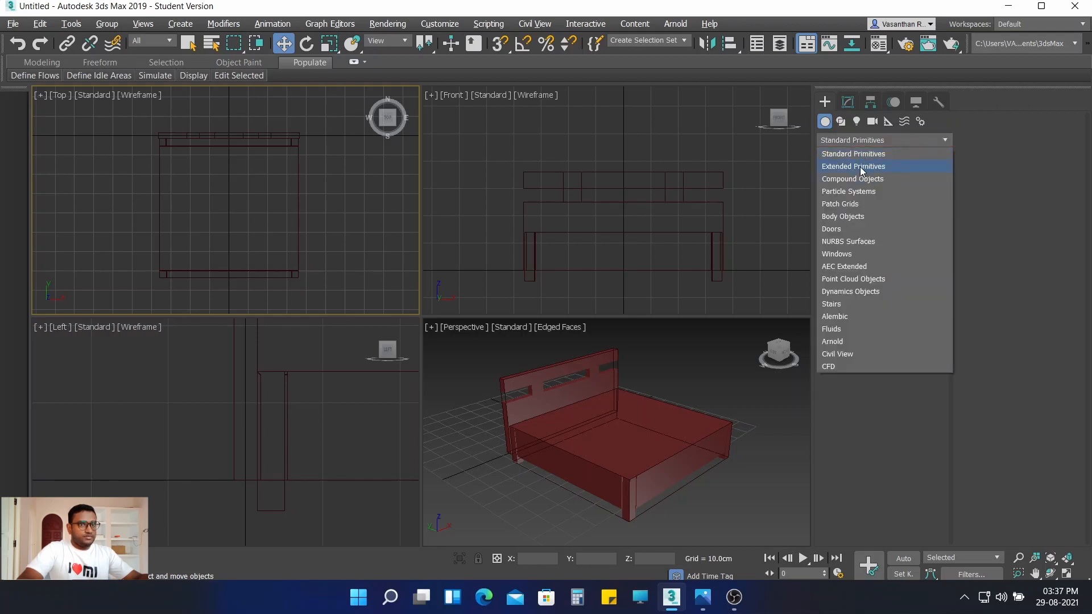
{"action": "left_click", "coordinate": [859, 166]}
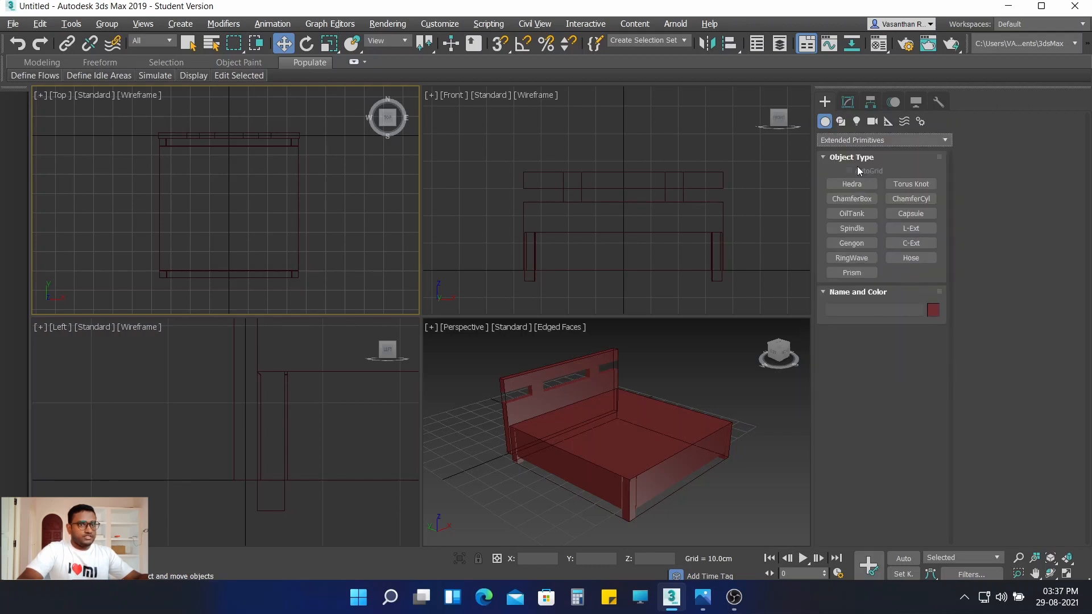
{"action": "left_click", "coordinate": [864, 199]}
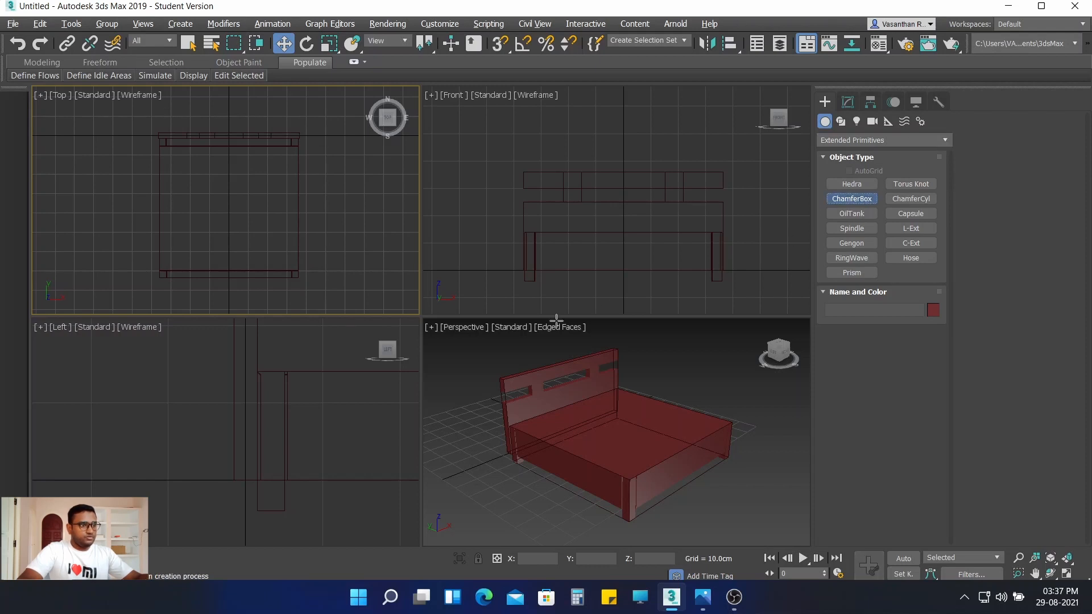
{"action": "scroll", "coordinate": [163, 142], "scroll_direction": "up", "scroll_amount": 1}
{"action": "scroll", "coordinate": [190, 178], "scroll_direction": "down", "scroll_amount": 1}
{"action": "middle_click_drag", "start_coordinate": [189, 177], "coordinate": [175, 162]}
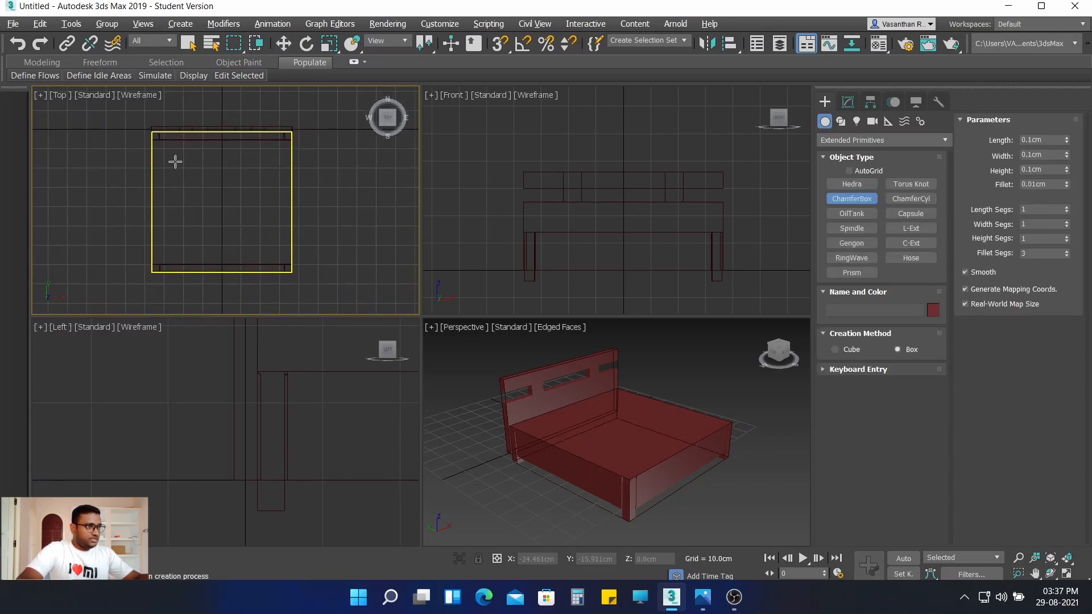
{"action": "left_click", "coordinate": [156, 138]}
{"action": "left_click_drag", "start_coordinate": [170, 172], "coordinate": [288, 267]}
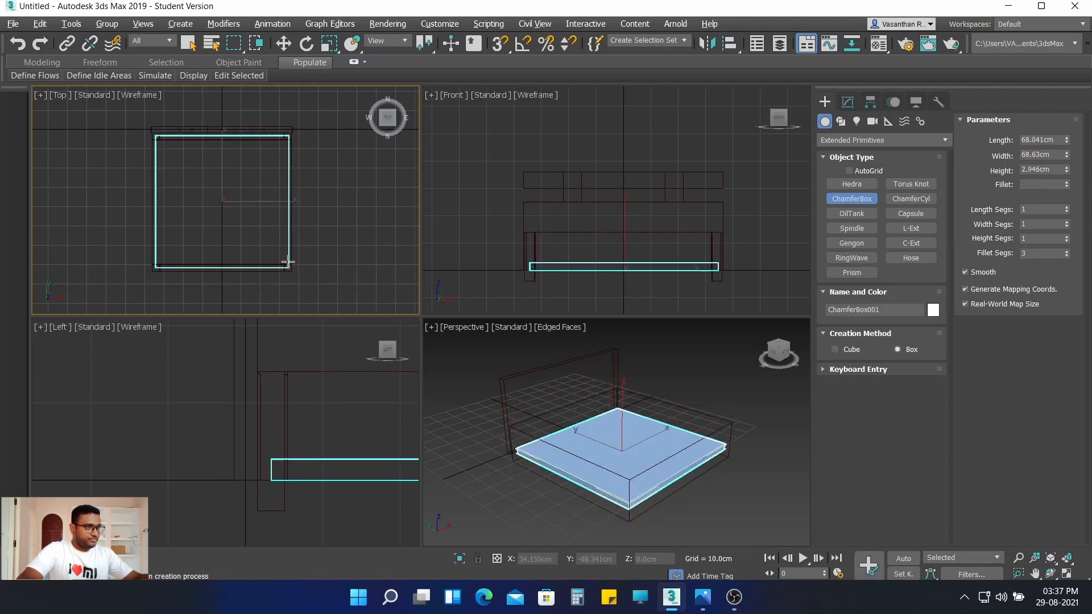
{"action": "left_click", "coordinate": [287, 261]}
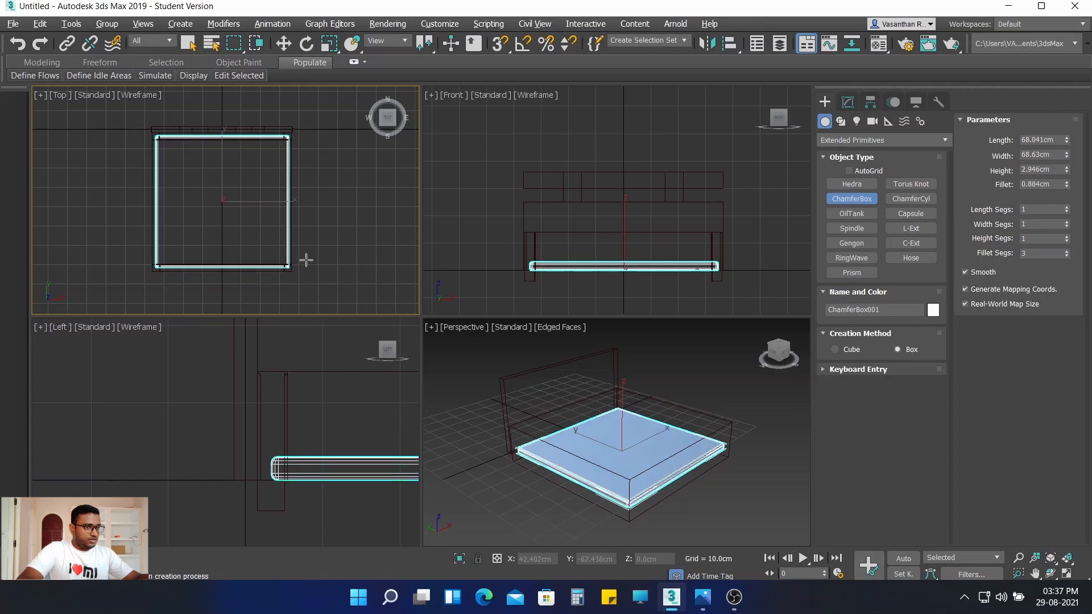
{"action": "left_click", "coordinate": [318, 275]}
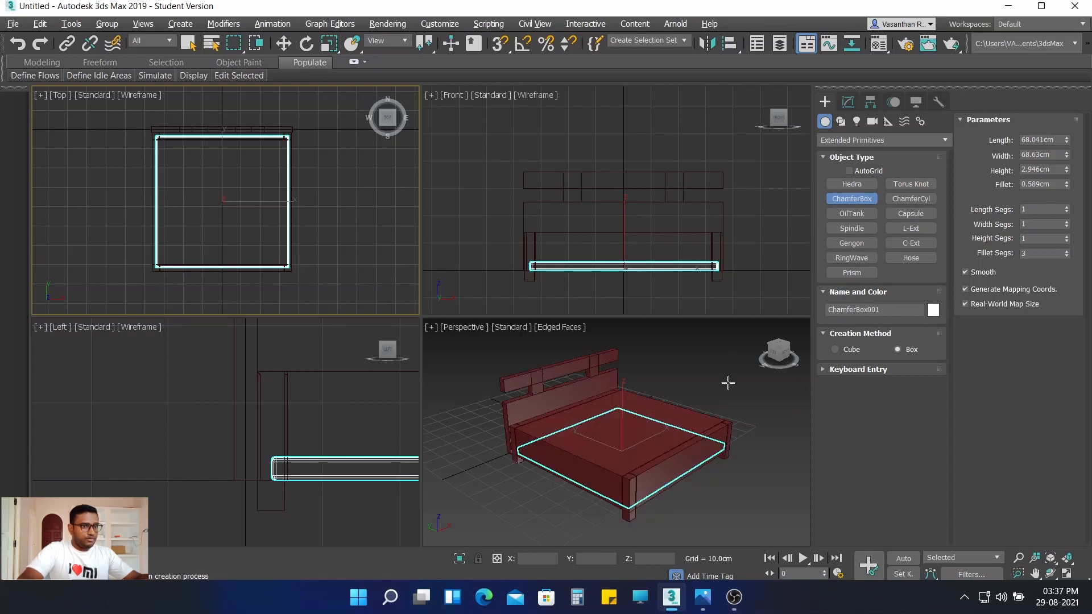
Step: Set the mattress ChamferBox to a length of 70 cm, a width of 70 cm and a height of 5 cm
{"action": "left_click", "coordinate": [847, 104]}
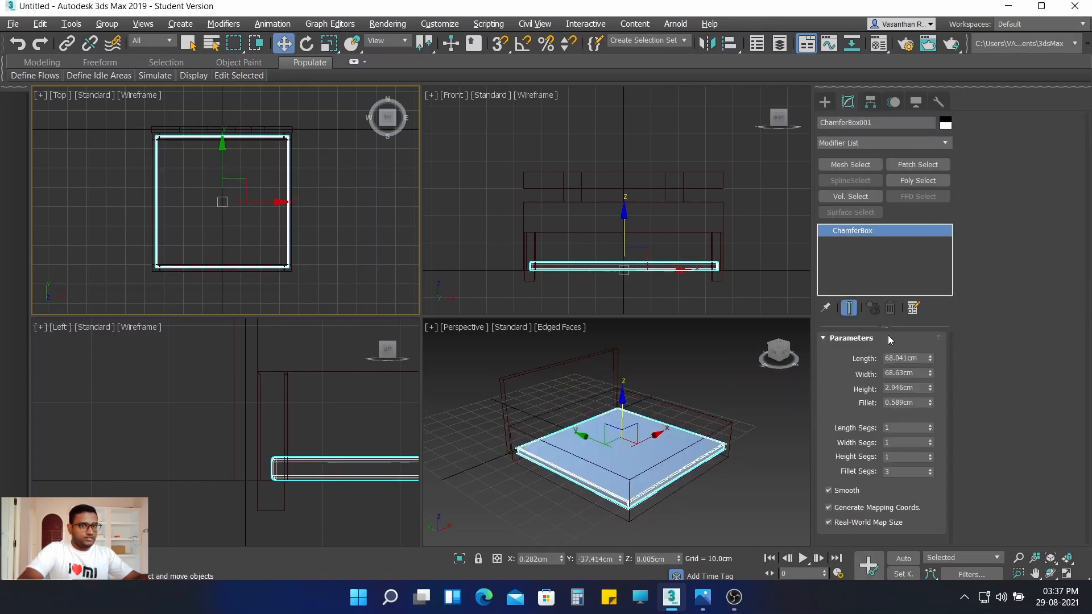
{"action": "double_click", "coordinate": [912, 358]}
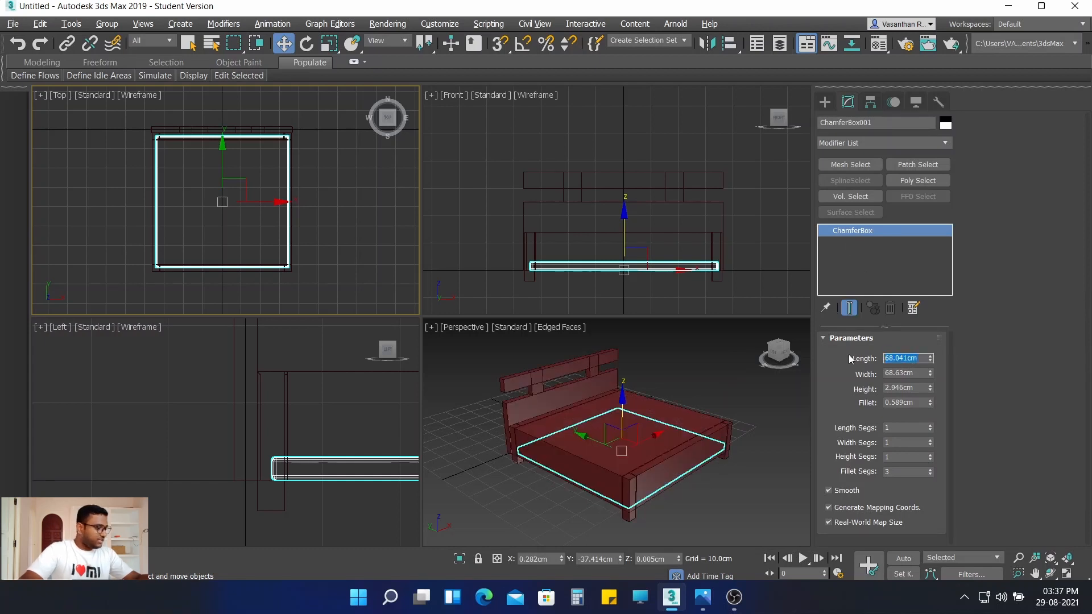
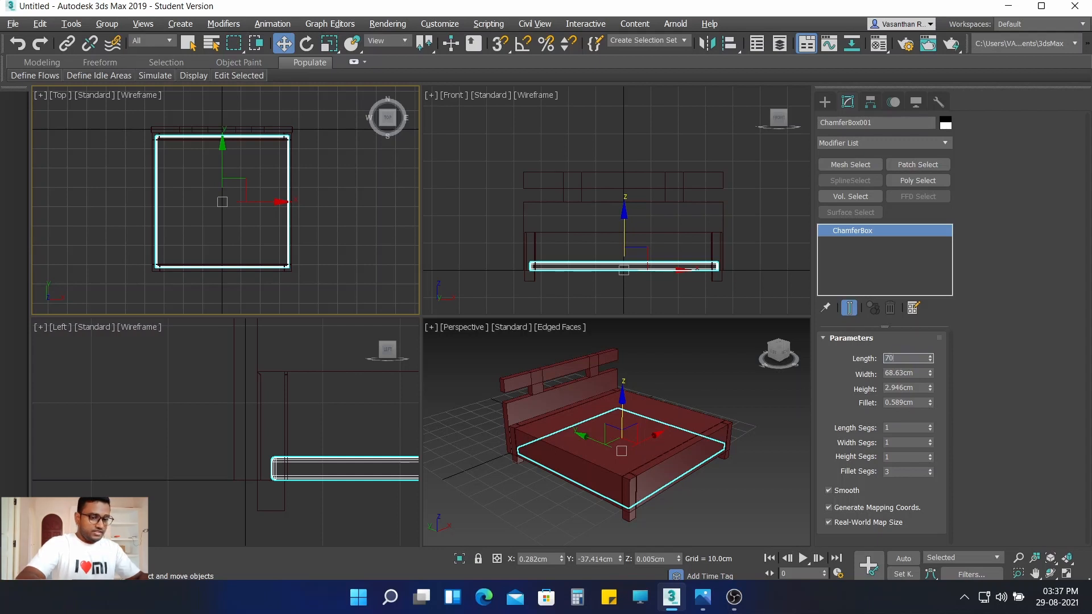
{"action": "key", "text": "Return"}
{"action": "key", "text": "Tab"}
{"action": "type", "text": "70"}
{"action": "key", "text": "Return"}
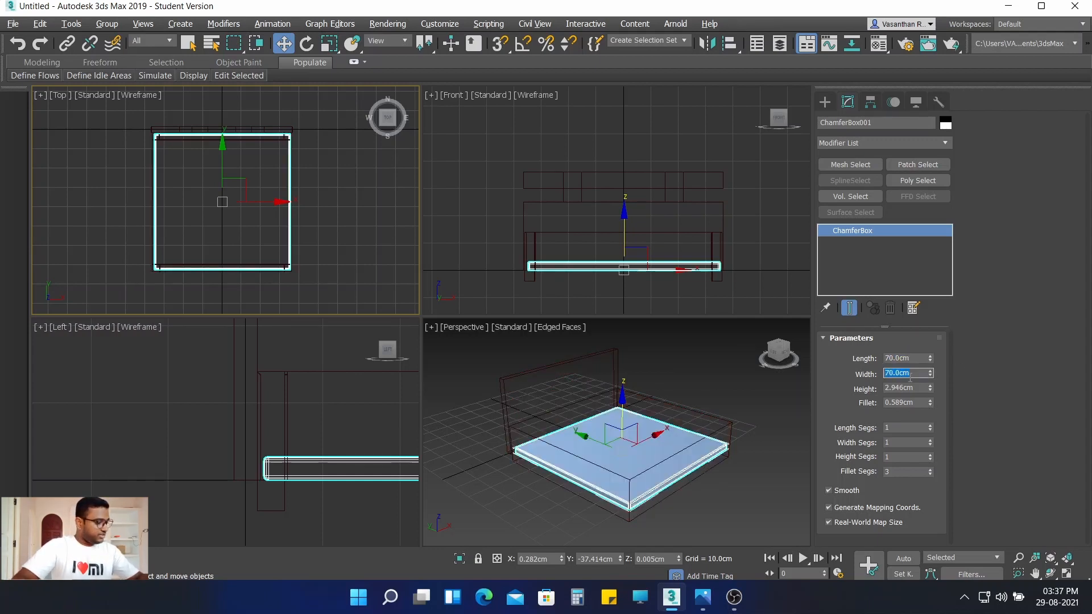
{"action": "key", "text": "Tab"}
{"action": "type", "text": "5"}
{"action": "key", "text": "Return"}
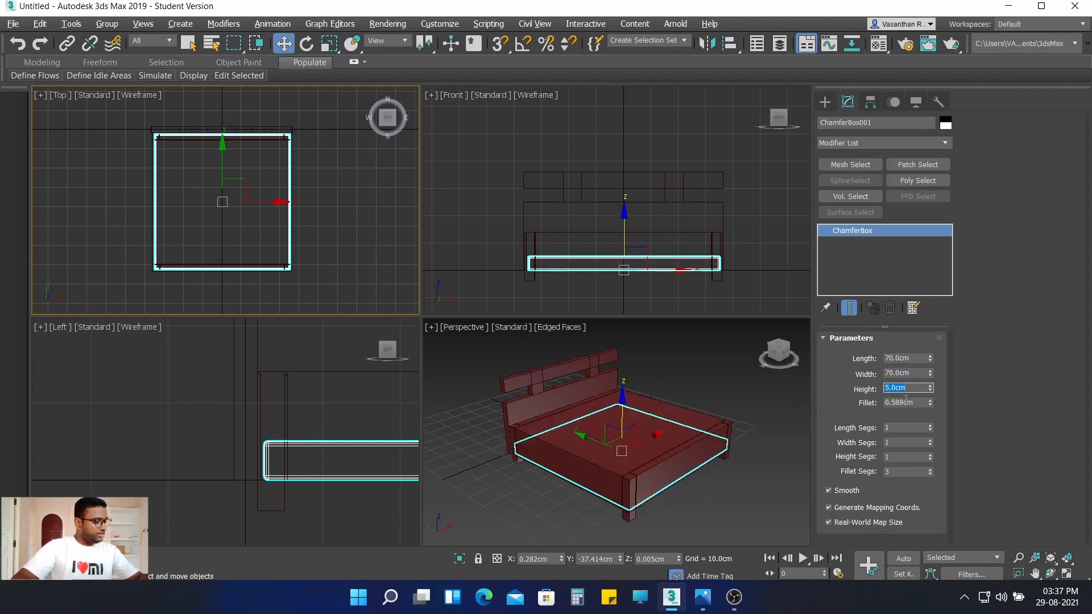
Step: Set the mattress ChamferBox fillet to 1 cm, with 31 length segments and 29 width segments
{"action": "key", "text": "Tab"}
{"action": "type", "text": "1"}
{"action": "key", "text": "Return"}
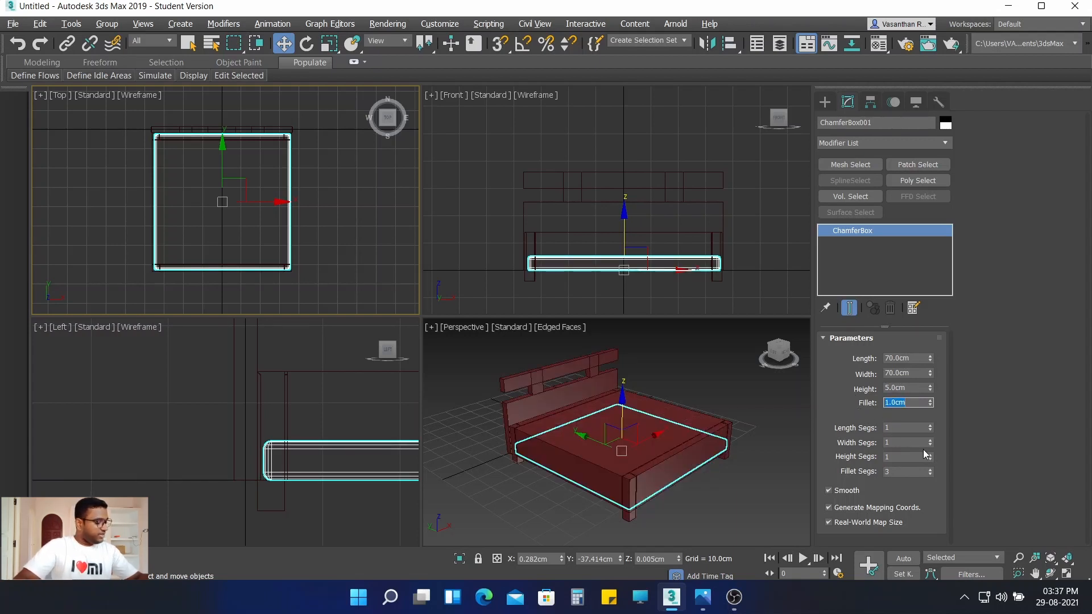
{"action": "key", "text": "Tab"}
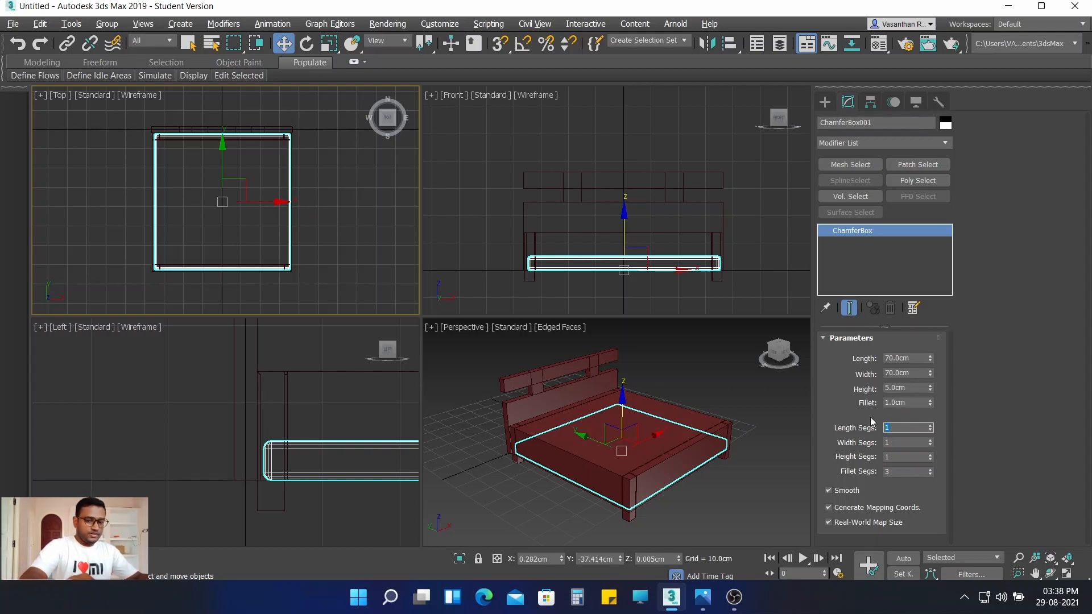
{"action": "type", "text": "31"}
{"action": "key", "text": "Return"}
{"action": "key", "text": "Tab"}
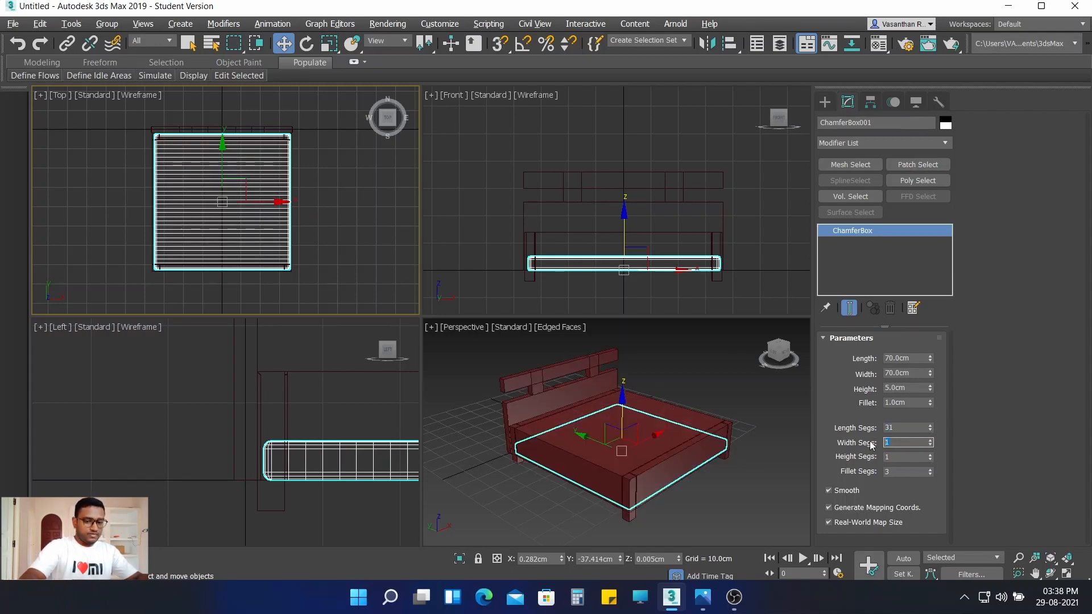
{"action": "key", "text": "Return"}
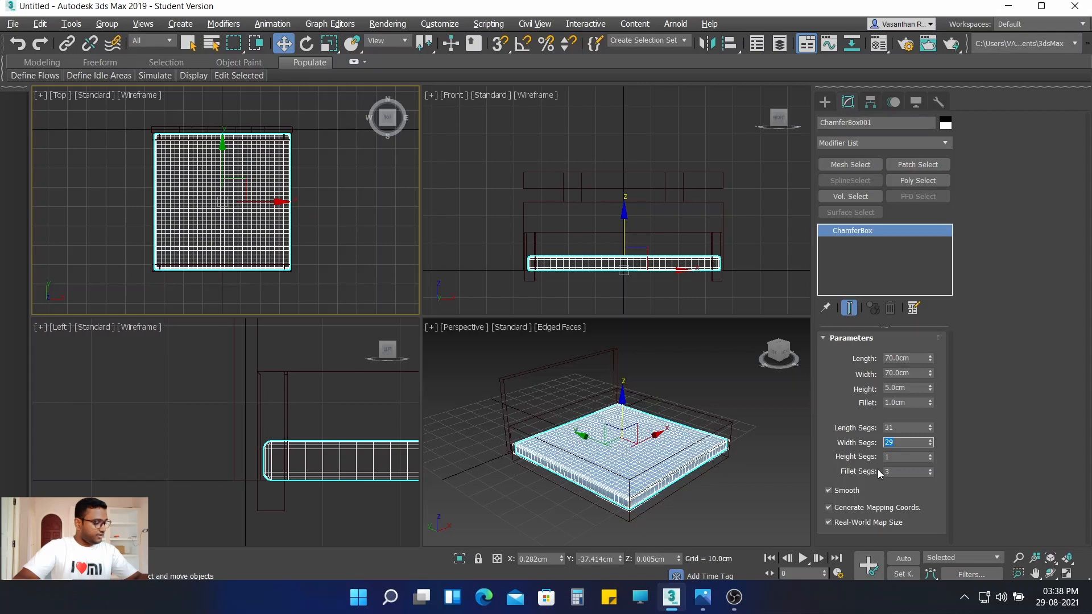
Step: Set the mattress to 7 height segments and 8 fillet segments, and turn off Real-World Map Size
{"action": "key", "text": "Tab"}
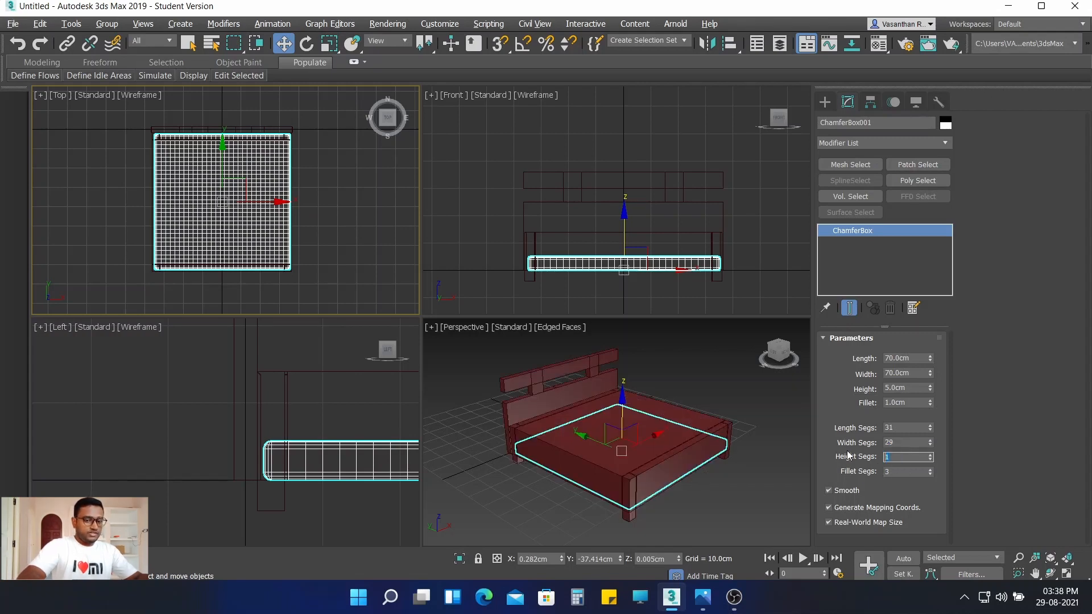
{"action": "type", "text": "9"}
{"action": "key", "text": "Return"}
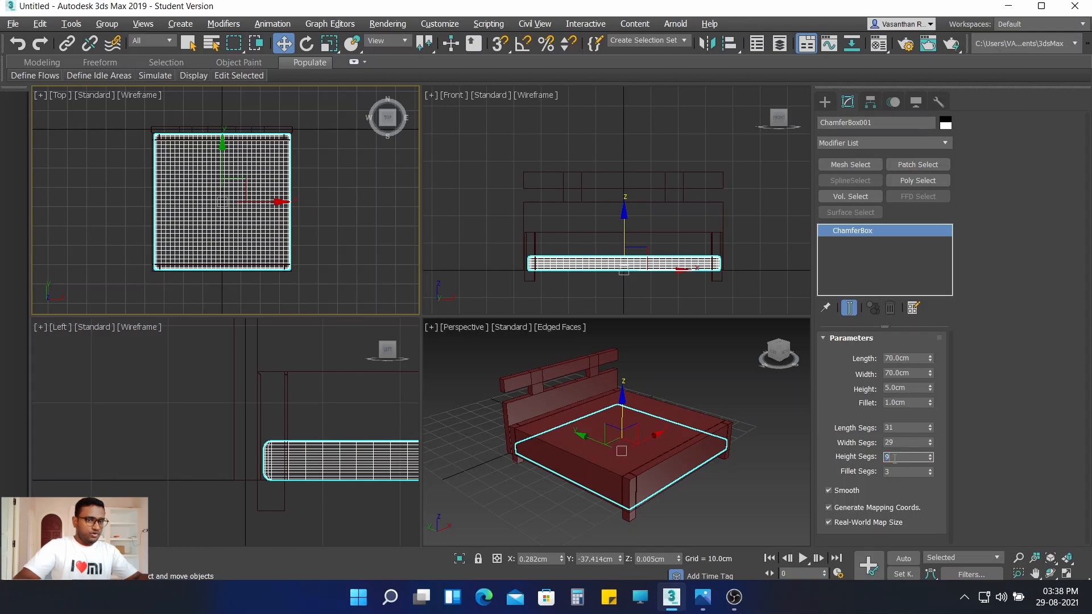
{"action": "type", "text": "7"}
{"action": "key", "text": "Return"}
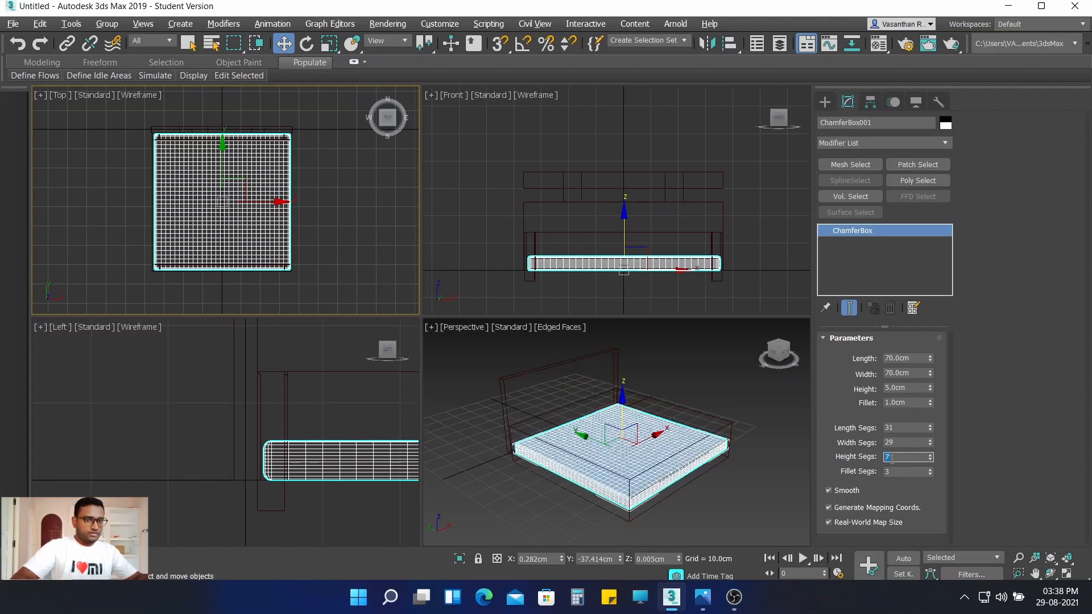
{"action": "key", "text": "Tab"}
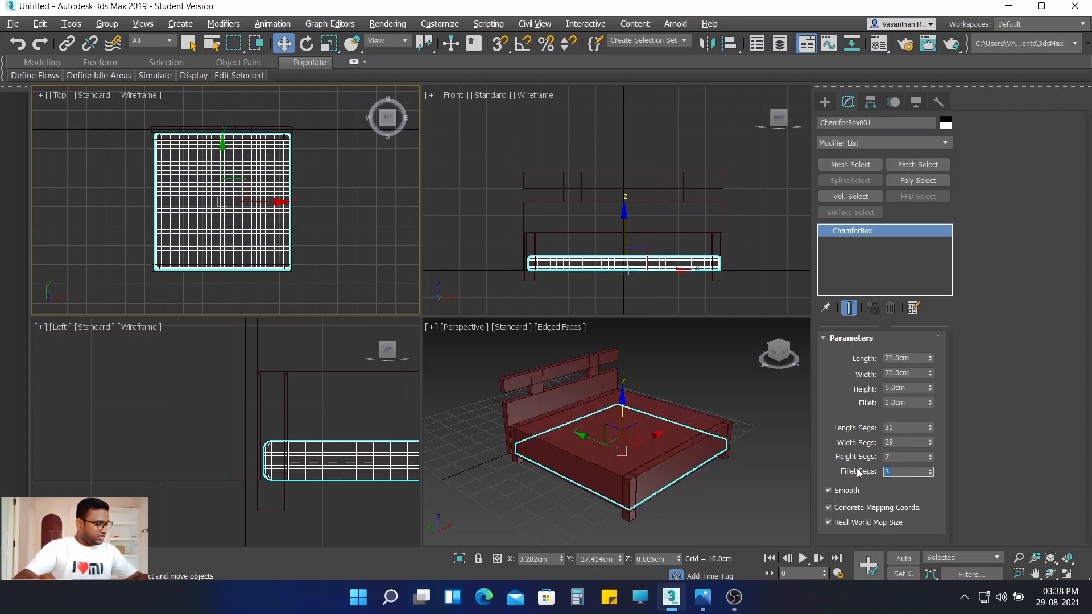
{"action": "type", "text": "8"}
{"action": "key", "text": "Return"}
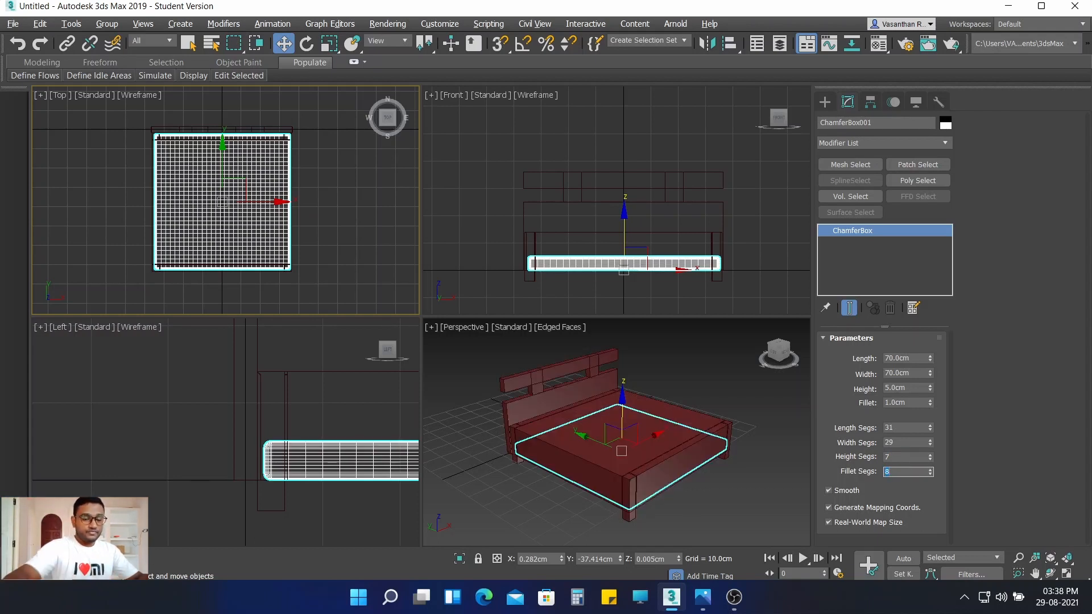
{"action": "left_click", "coordinate": [874, 518]}
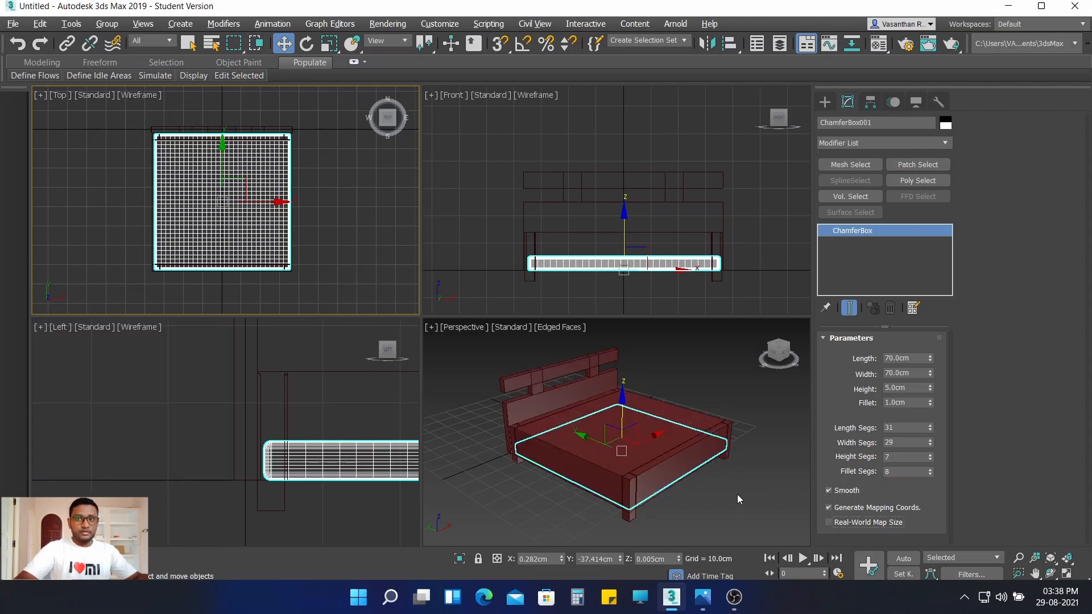
Step: Raise the mattress in the Front view so it rests on the bed base, at about Z 14.1 cm
{"action": "left_click", "coordinate": [350, 454]}
{"action": "scroll", "coordinate": [349, 454], "scroll_direction": "down", "scroll_amount": 2}
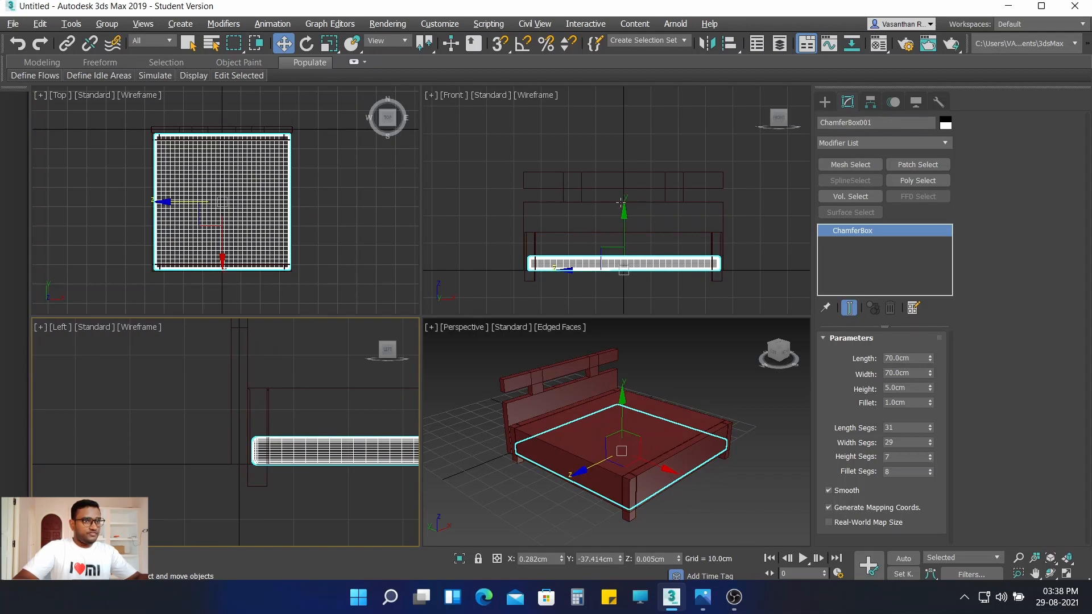
{"action": "left_click_drag", "start_coordinate": [625, 216], "coordinate": [622, 171]}
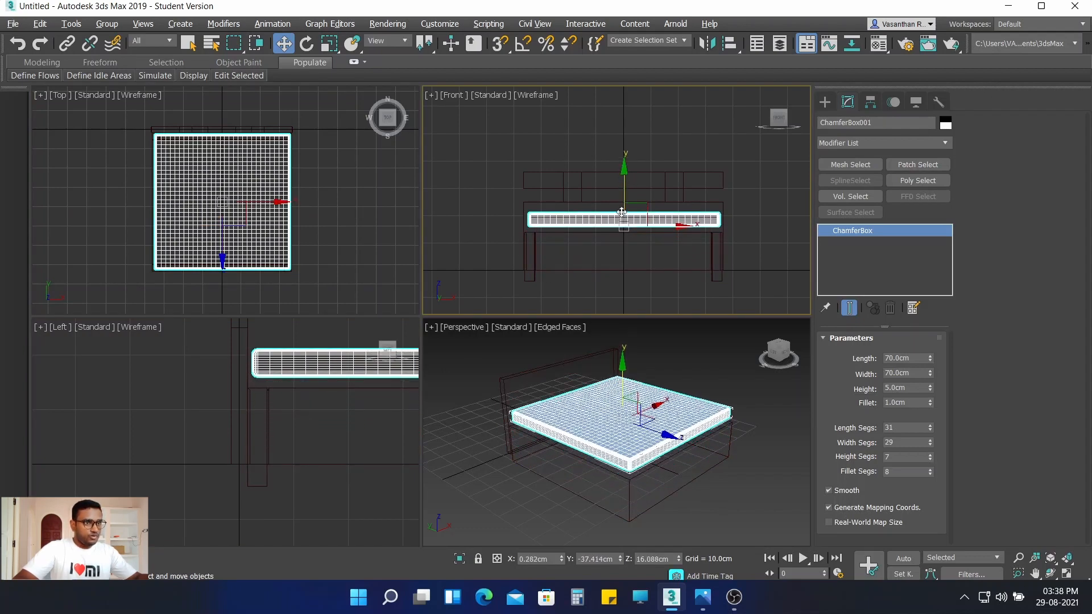
{"action": "scroll", "coordinate": [629, 200], "scroll_direction": "up", "scroll_amount": 3}
{"action": "left_click_drag", "start_coordinate": [631, 200], "coordinate": [632, 210]}
Step: Shift the mattress toward the headboard in the Left view, to about Y -36.7 cm
{"action": "scroll", "coordinate": [366, 407], "scroll_direction": "down", "scroll_amount": 5}
{"action": "middle_click_drag", "start_coordinate": [360, 403], "coordinate": [302, 394]}
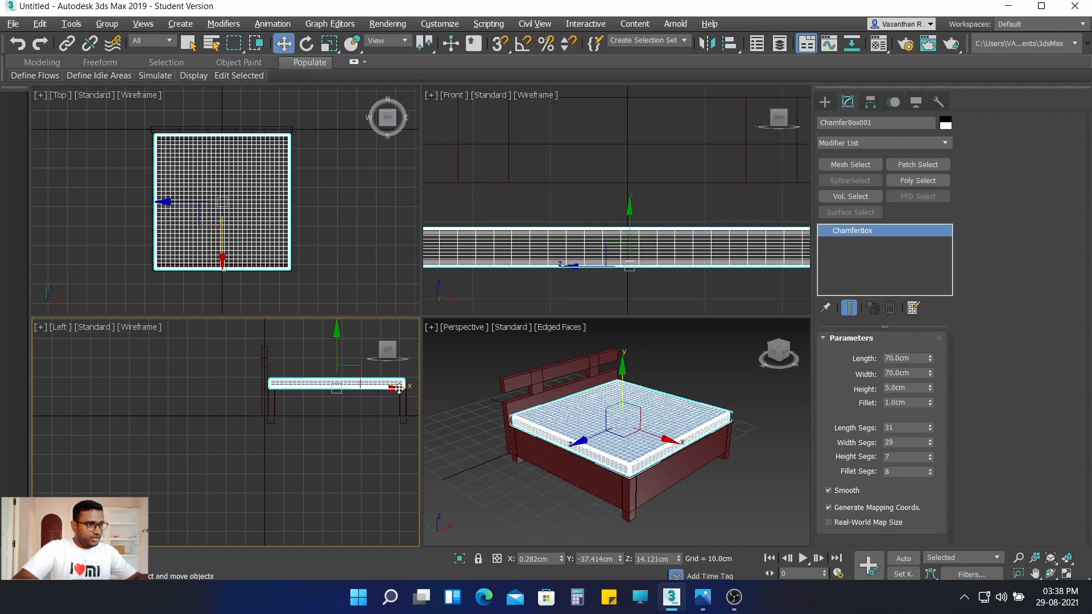
{"action": "scroll", "coordinate": [336, 390], "scroll_direction": "up", "scroll_amount": 3}
{"action": "left_click_drag", "start_coordinate": [336, 389], "coordinate": [336, 388]}
{"action": "scroll", "coordinate": [185, 387], "scroll_direction": "up", "scroll_amount": 5}
{"action": "middle_click_drag", "start_coordinate": [136, 387], "coordinate": [275, 401]}
{"action": "left_click_drag", "start_coordinate": [254, 392], "coordinate": [247, 392]}
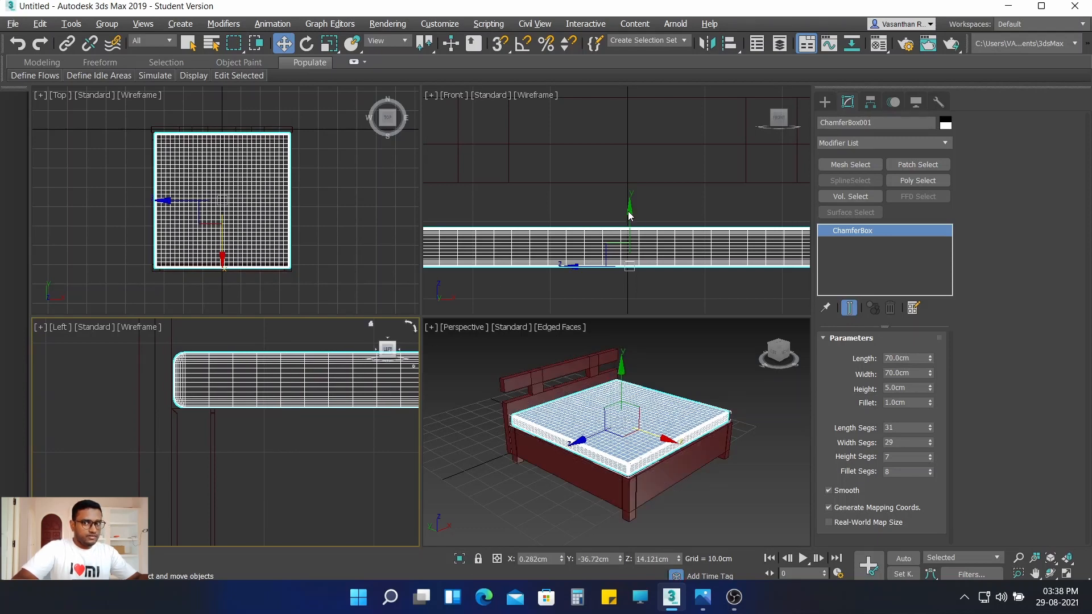
Step: Fine-tune the mattress position by raising it to about Z 14.6 cm and moving it to about Y -37.1 cm
{"action": "left_click_drag", "start_coordinate": [629, 213], "coordinate": [629, 209]}
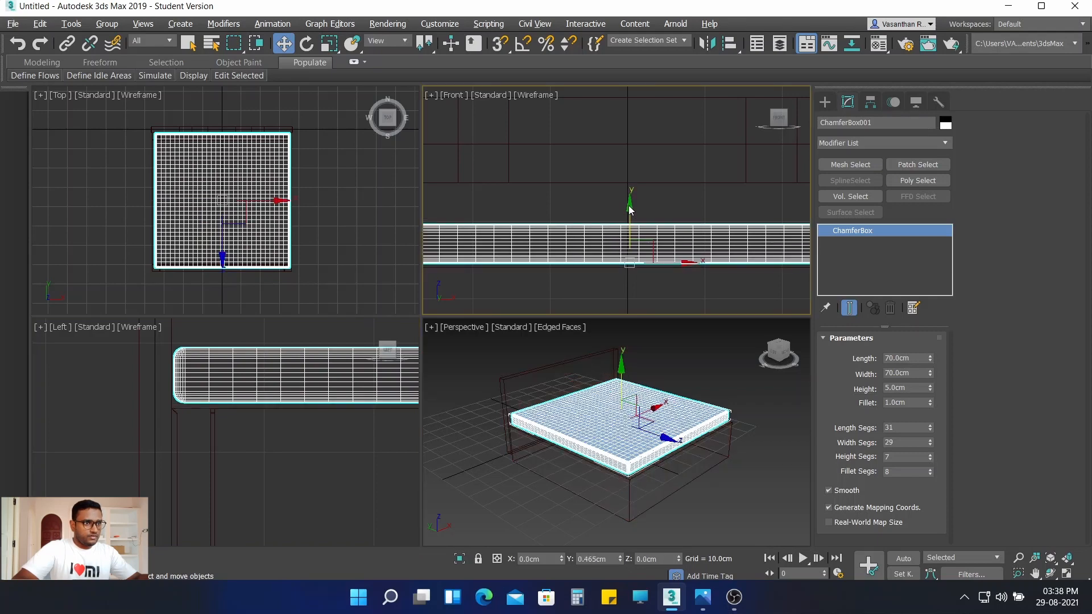
{"action": "scroll", "coordinate": [310, 369], "scroll_direction": "down", "scroll_amount": 2}
{"action": "mouse_move", "coordinate": [310, 375]}
{"action": "middle_mouse_down"}
{"action": "mouse_move", "coordinate": [233, 380]}
{"action": "mouse_move", "coordinate": [304, 391]}
{"action": "middle_mouse_up"}
{"action": "left_click_drag", "start_coordinate": [405, 396], "coordinate": [412, 393]}
{"action": "scroll", "coordinate": [397, 416], "scroll_direction": "down", "scroll_amount": 2}
{"action": "middle_click_drag", "start_coordinate": [346, 409], "coordinate": [319, 426]}
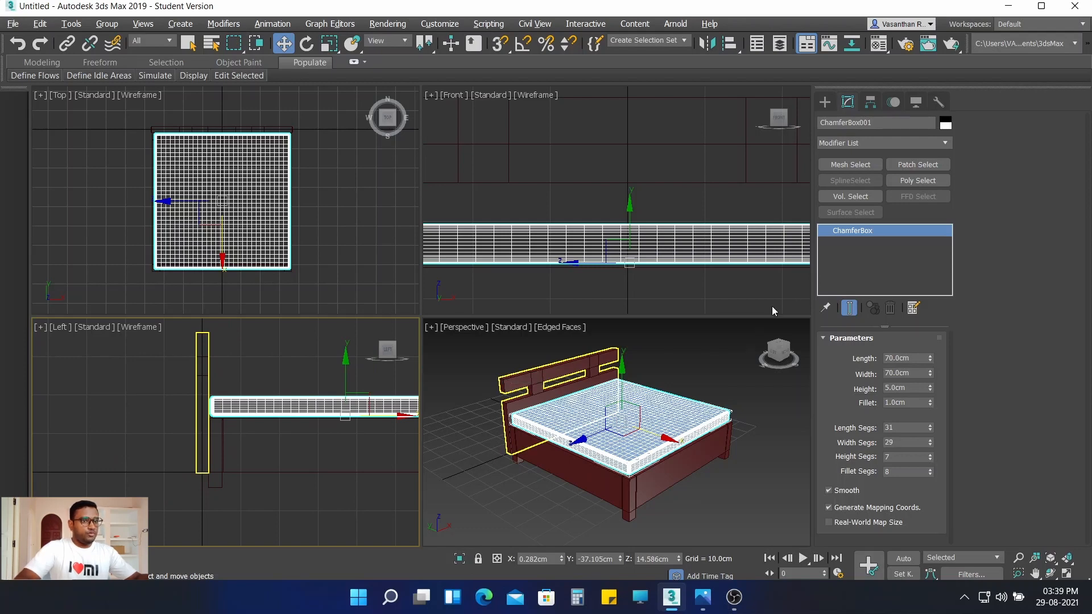
Step: Convert the mattress ChamferBox to an Editable Poly
{"action": "left_click", "coordinate": [686, 371]}
{"action": "left_click", "coordinate": [673, 393]}
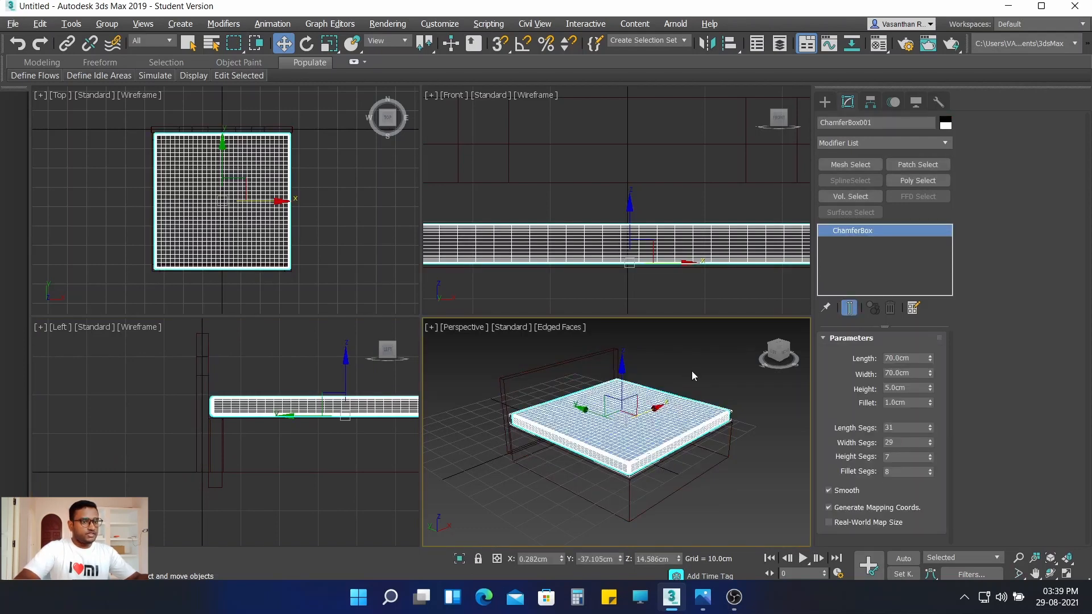
{"action": "right_click", "coordinate": [672, 403]}
{"action": "mouse_move", "coordinate": [740, 555]}
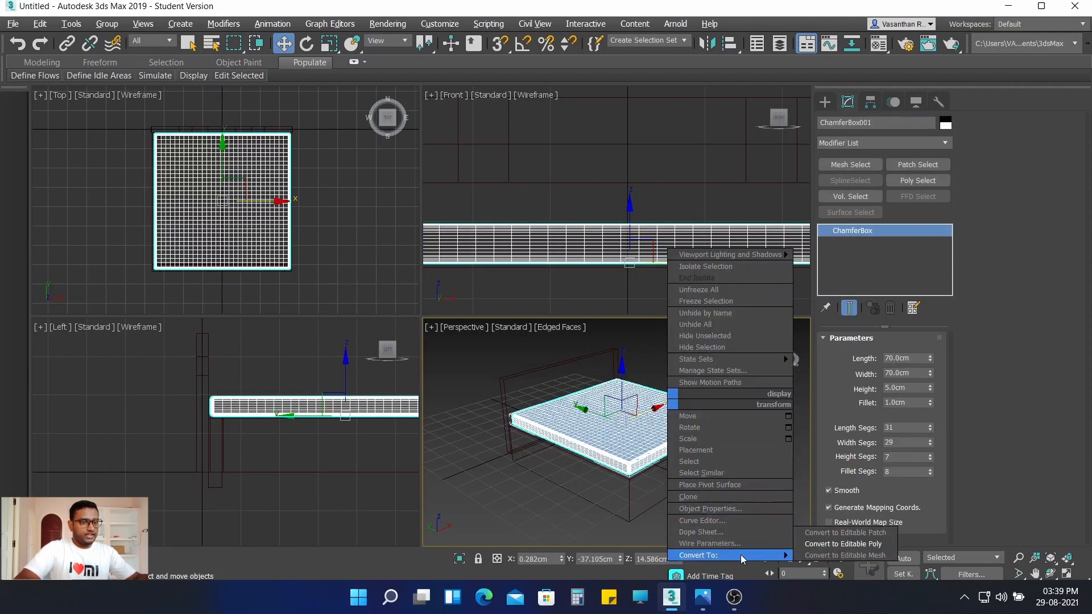
{"action": "left_click", "coordinate": [817, 544]}
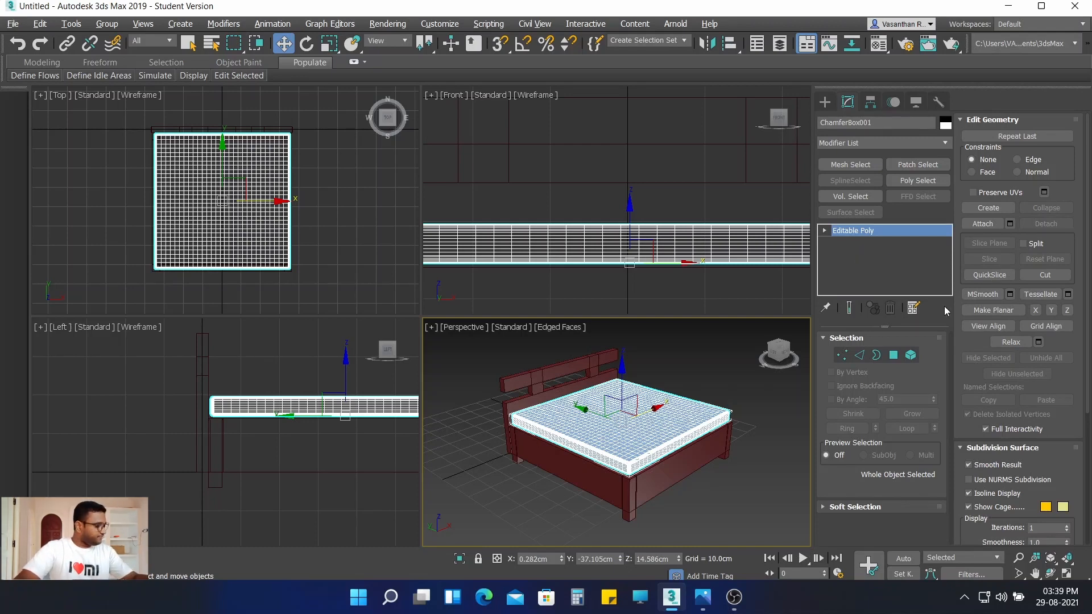
Step: Apply a Noise modifier to the mattress and set its seed to 15
{"action": "left_click", "coordinate": [901, 143]}
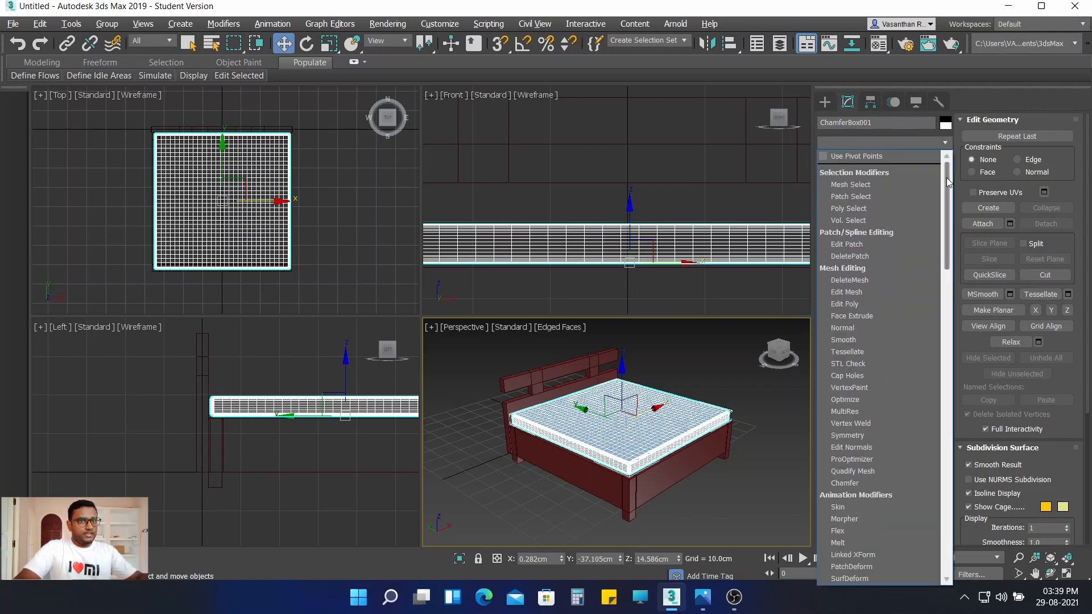
{"action": "left_click_drag", "start_coordinate": [946, 214], "coordinate": [946, 360]}
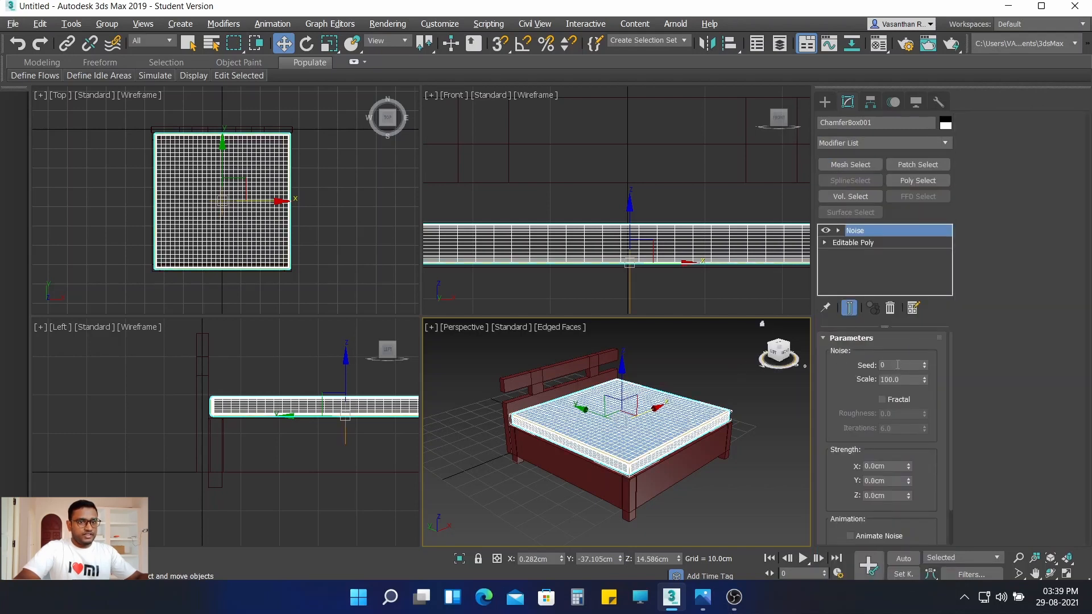
{"action": "double_click", "coordinate": [897, 364]}
{"action": "type", "text": "51"}
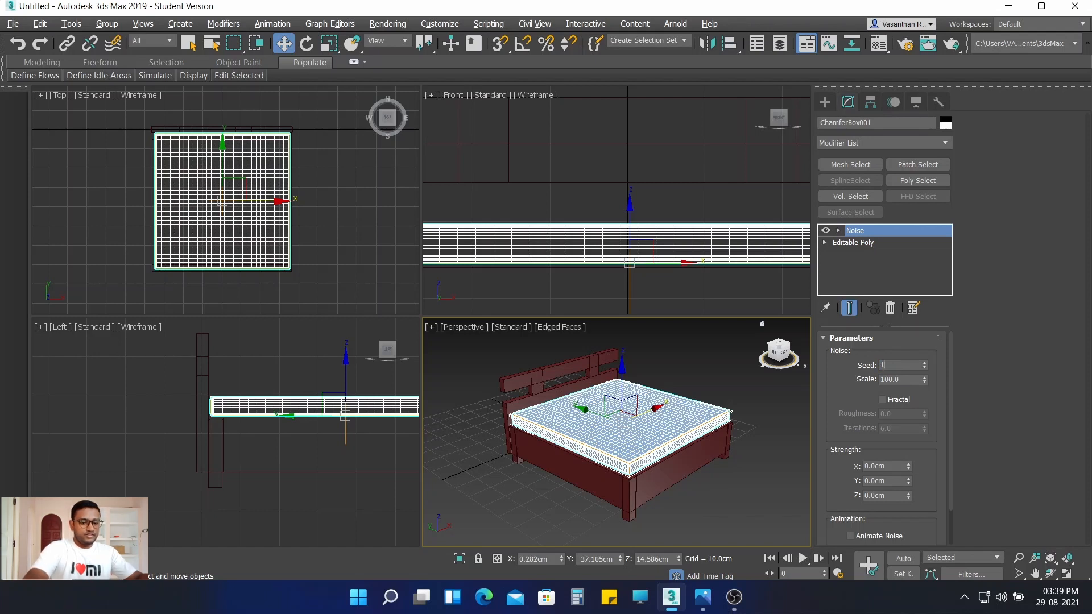
{"action": "type", "text": "5"}
{"action": "key", "text": "Return"}
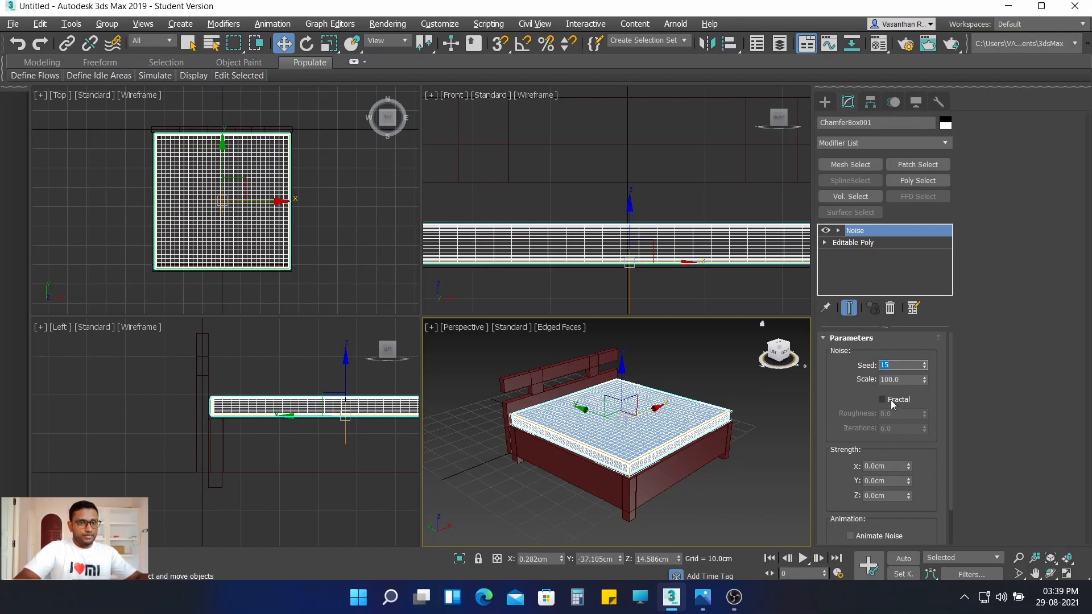
Step: Enable Fractal for the mattress noise and set its roughness to 0.356
{"action": "left_click", "coordinate": [890, 400]}
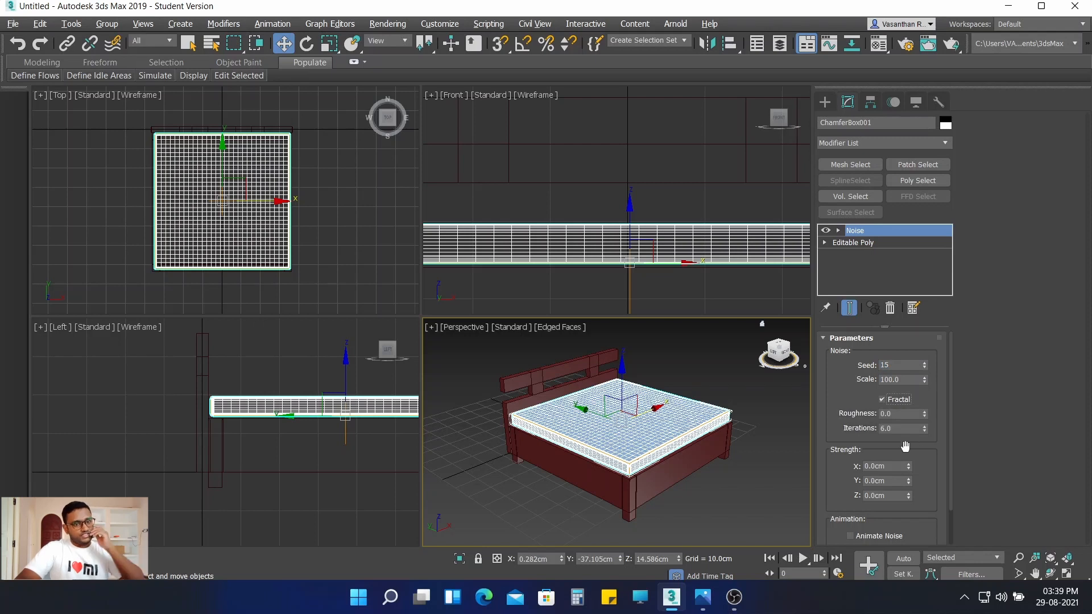
{"action": "double_click", "coordinate": [900, 413]}
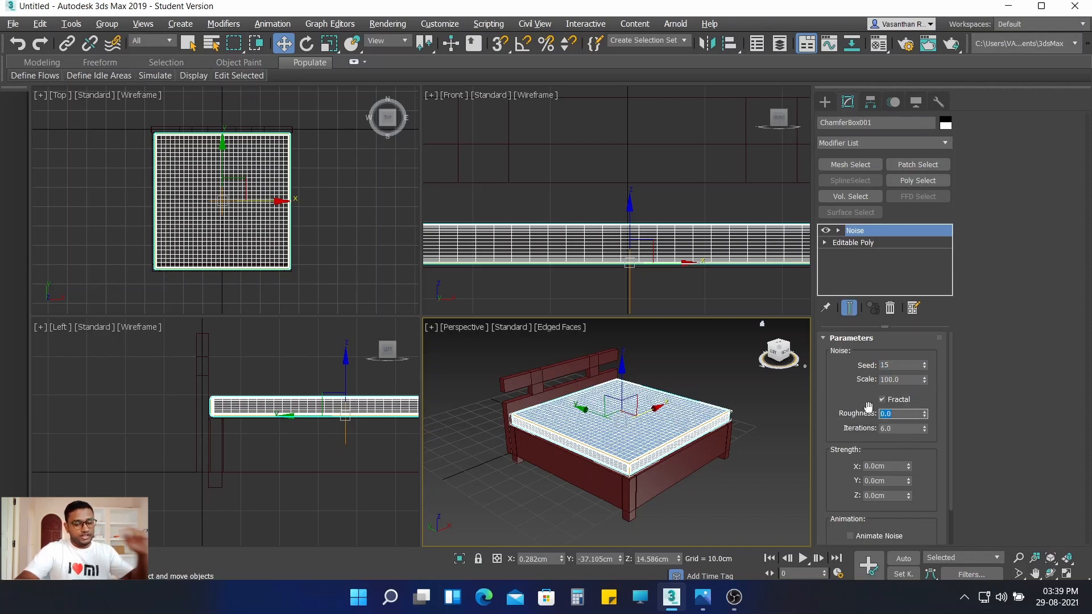
{"action": "scroll", "coordinate": [205, 173], "scroll_direction": "up", "scroll_amount": 2}
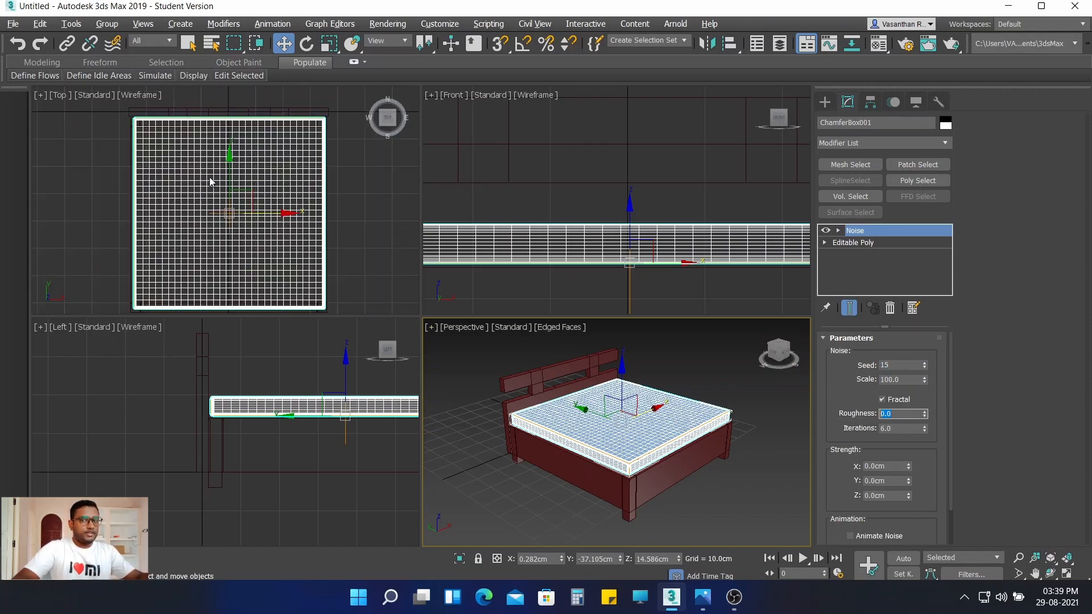
{"action": "type", "text": "0"}
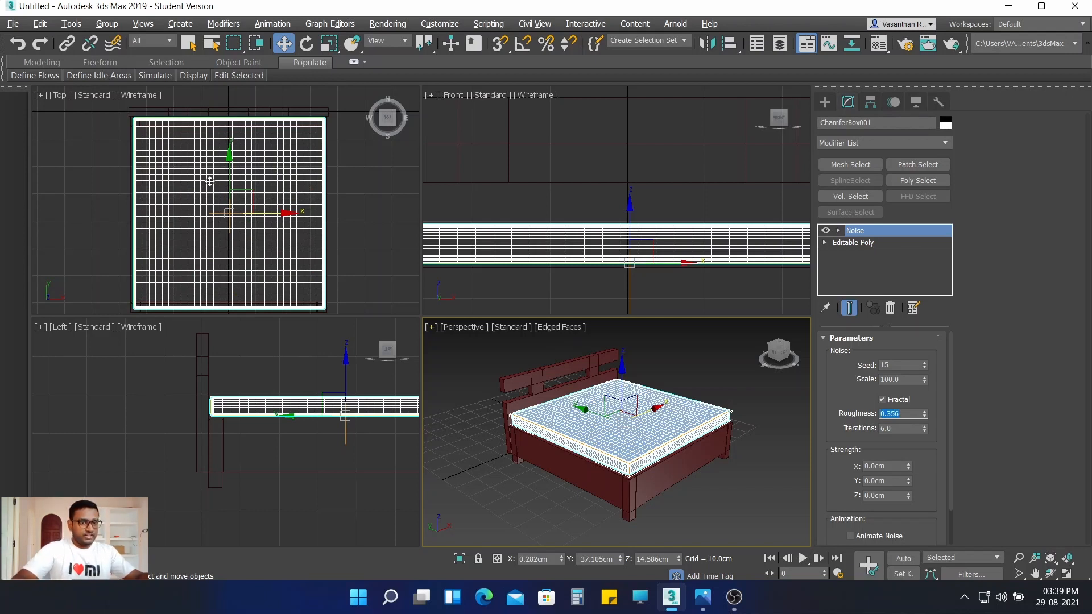
Step: Set the noise strength of the mattress to 1 cm on each of the X, Y and Z axes
{"action": "double_click", "coordinate": [886, 466]}
{"action": "type", "text": "1"}
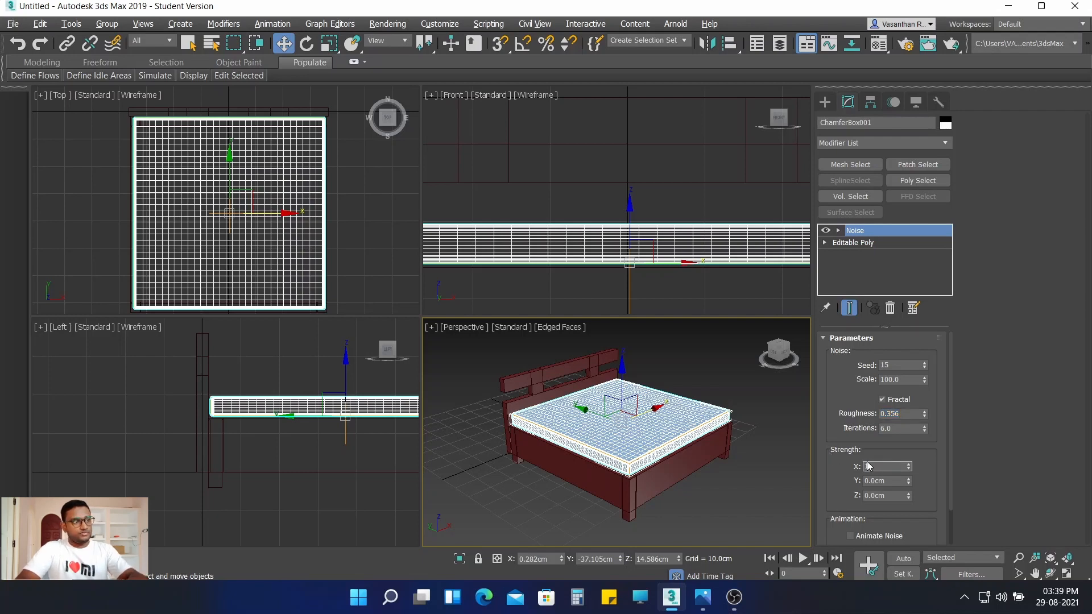
{"action": "key", "text": "Tab"}
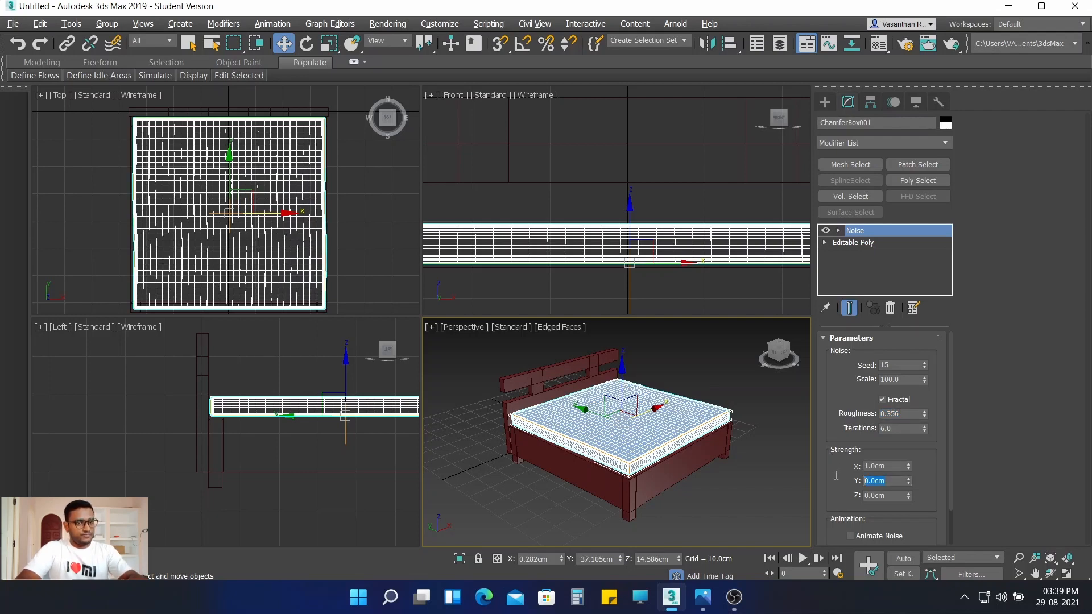
{"action": "type", "text": "1"}
{"action": "key", "text": "Return"}
{"action": "key", "text": "Tab"}
{"action": "type", "text": "1"}
{"action": "key", "text": "Return"}
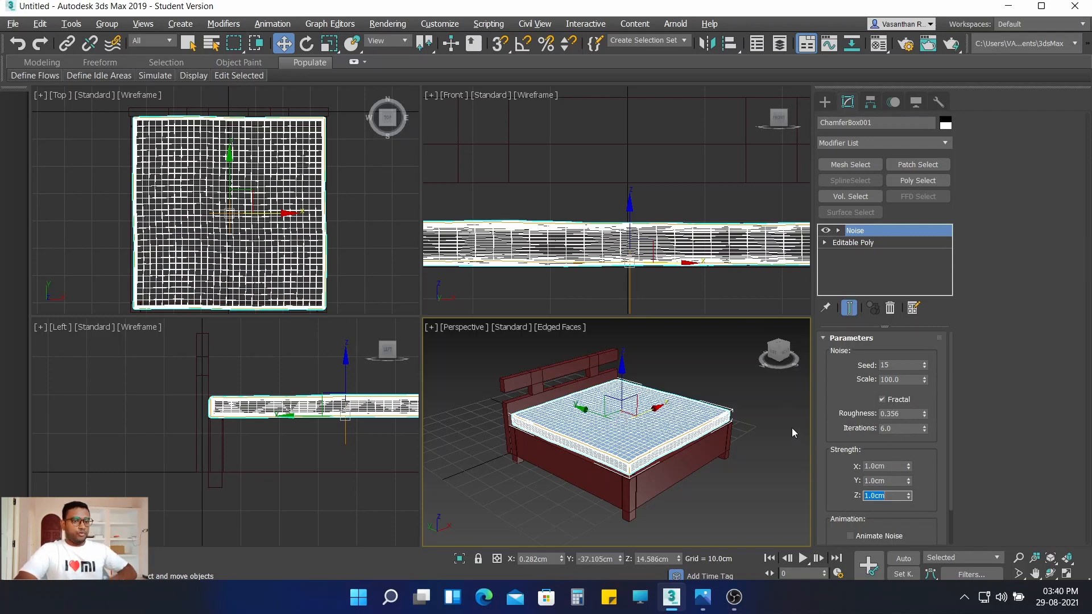
{"action": "left_click", "coordinate": [783, 449]}
{"action": "left_click", "coordinate": [707, 420]}
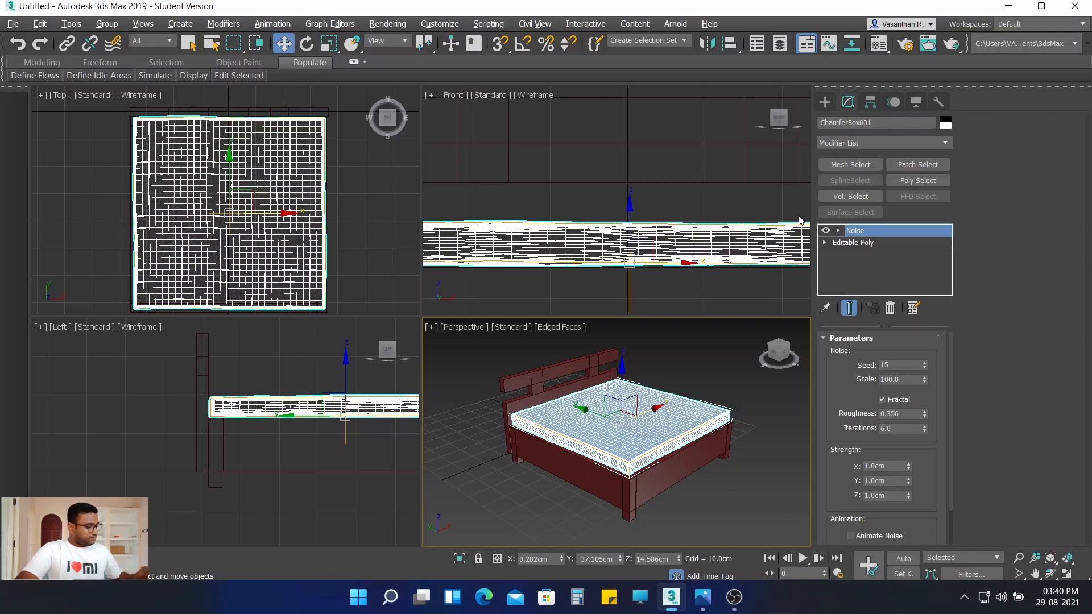
{"action": "left_click", "coordinate": [712, 367]}
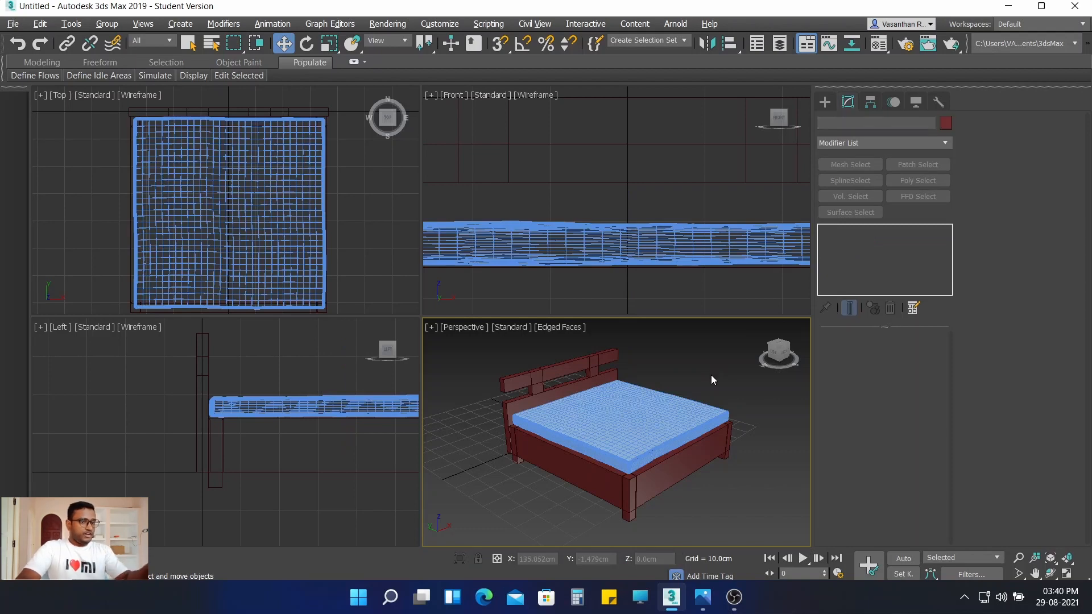
{"action": "left_click", "coordinate": [670, 413]}
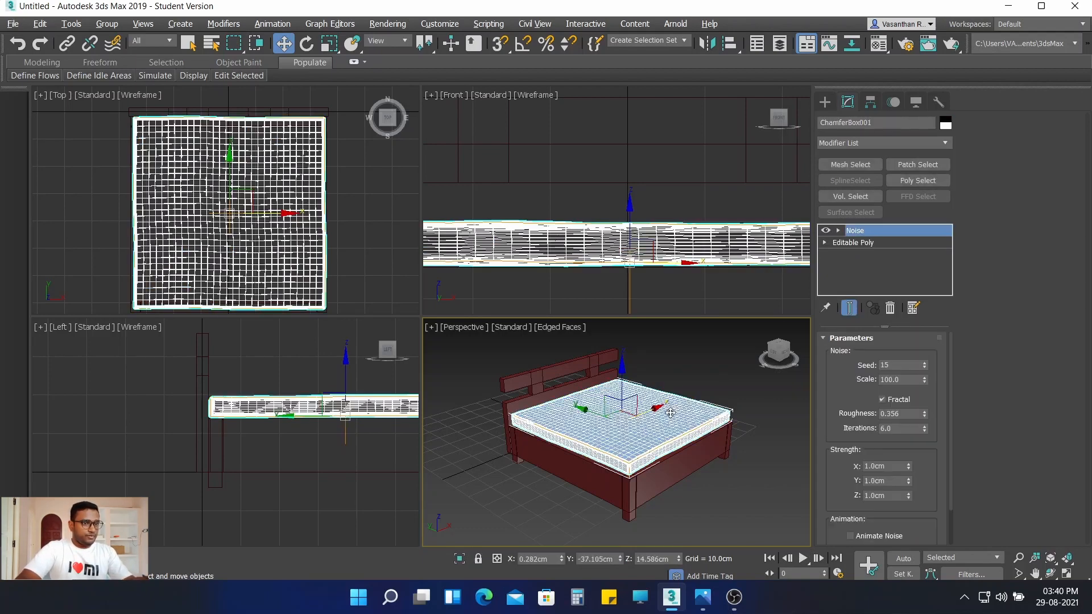
{"action": "left_click", "coordinate": [703, 357]}
Step: Change the mattress's object color to light purple from the 3ds Max palette
{"action": "left_click", "coordinate": [671, 425]}
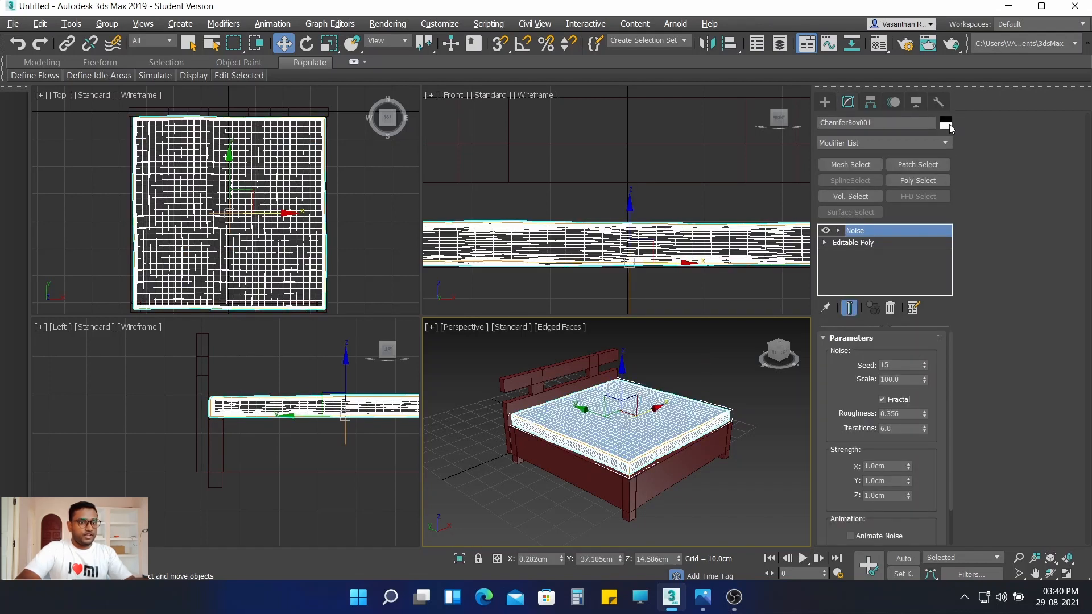
{"action": "left_click", "coordinate": [946, 124]}
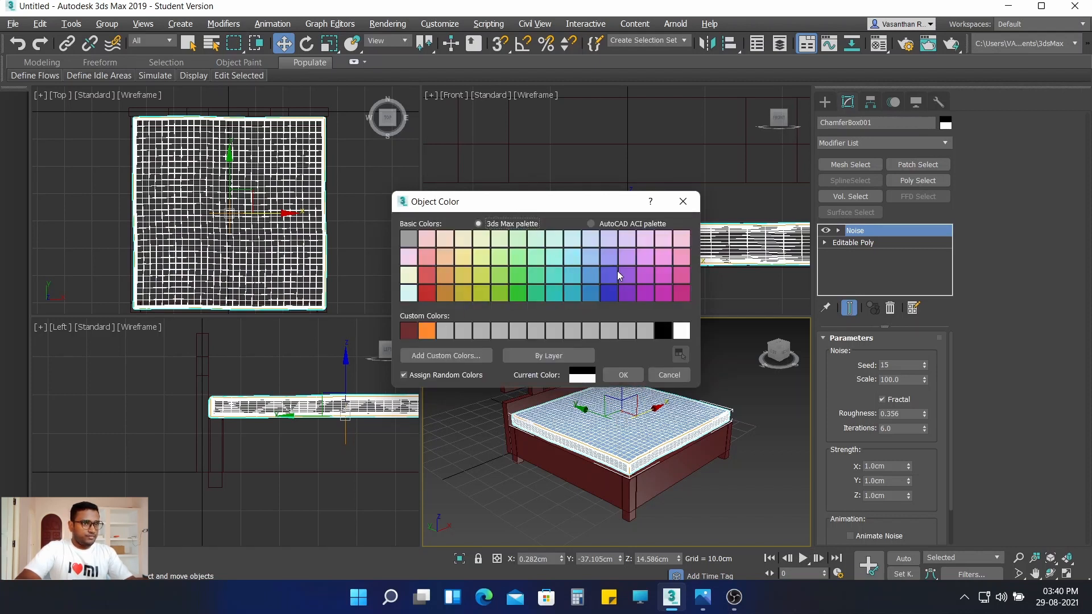
{"action": "left_click", "coordinate": [650, 258]}
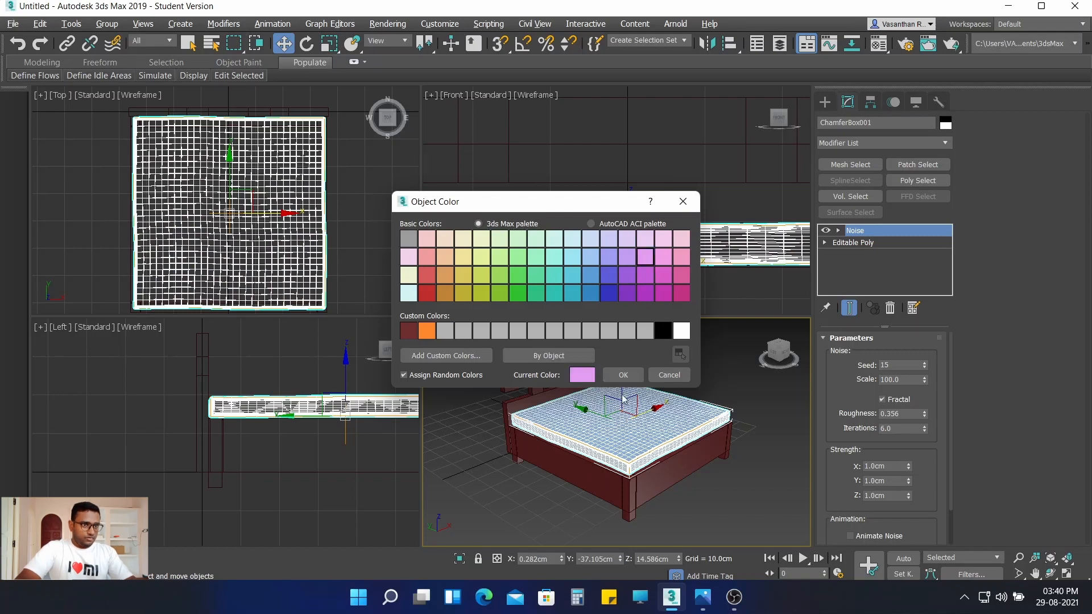
{"action": "left_click", "coordinate": [621, 373]}
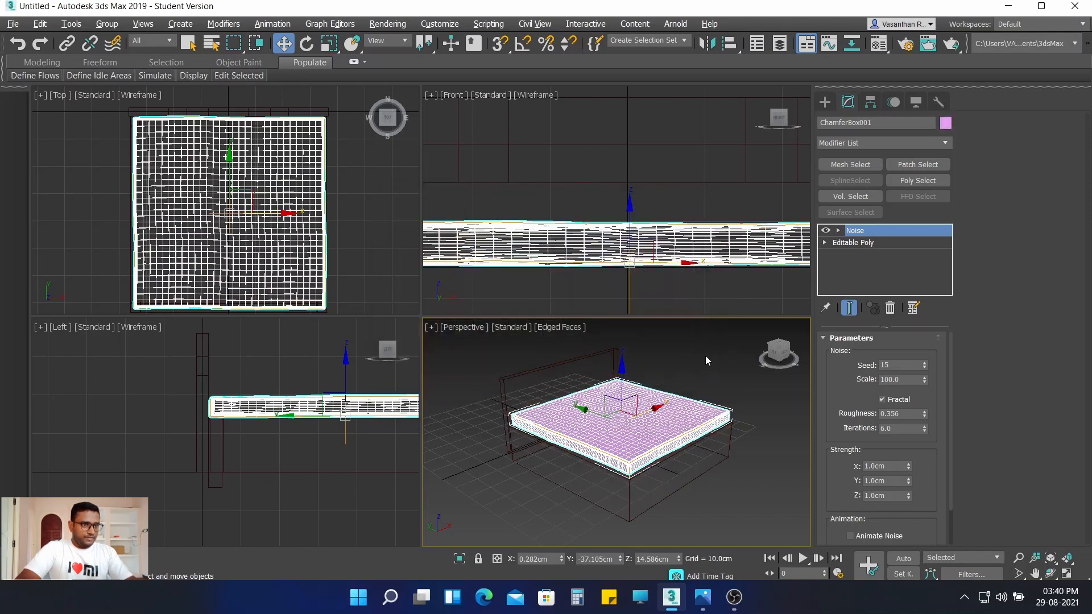
{"action": "left_click", "coordinate": [708, 358]}
{"action": "left_click", "coordinate": [655, 410]}
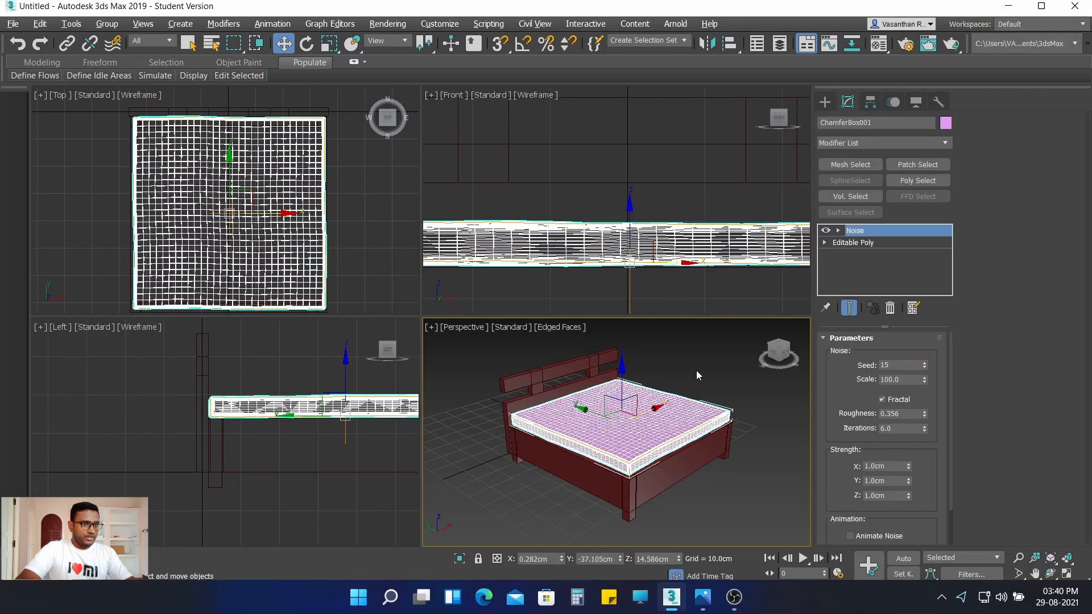
{"action": "left_click", "coordinate": [697, 371]}
{"action": "left_click", "coordinate": [651, 426]}
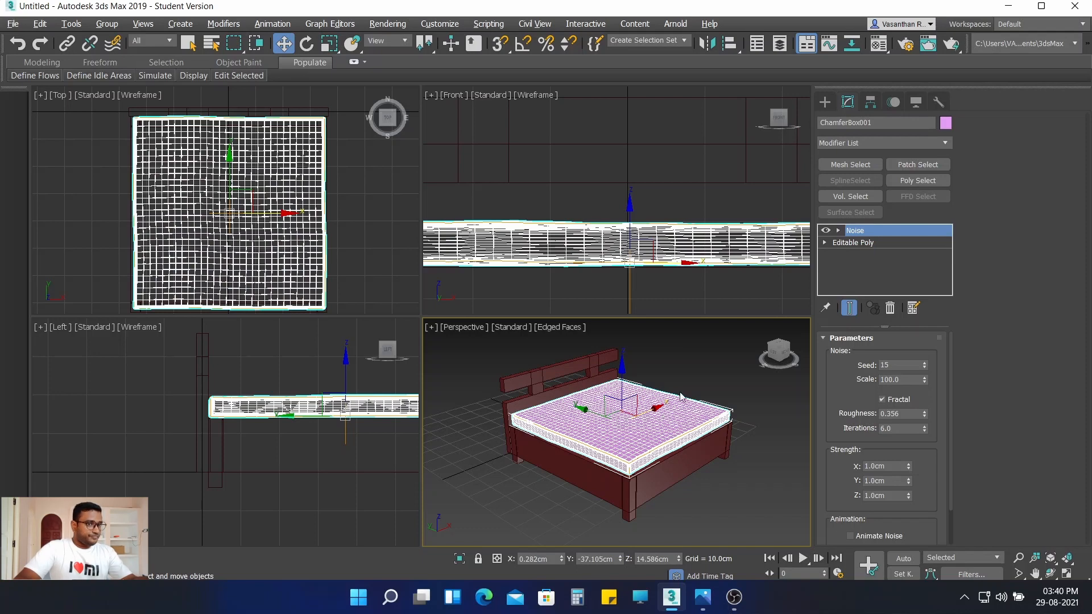
{"action": "left_click", "coordinate": [695, 359]}
{"action": "left_click", "coordinate": [655, 413]}
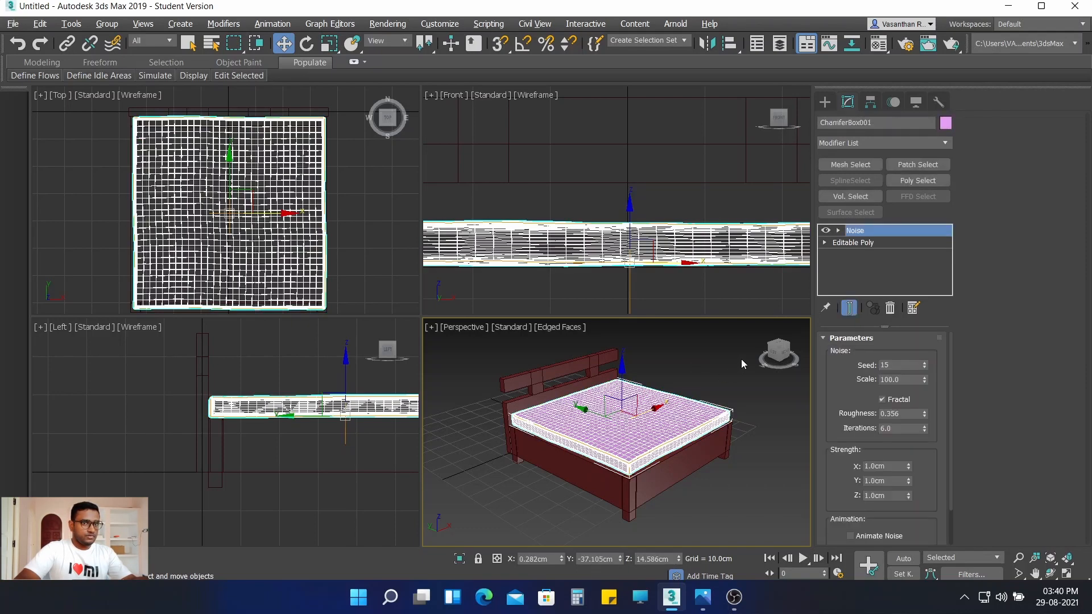
Step: Create a standard primitive Plane about 50 cm long and 146 cm wide across the mattress in the Top view
{"action": "left_click", "coordinate": [741, 357]}
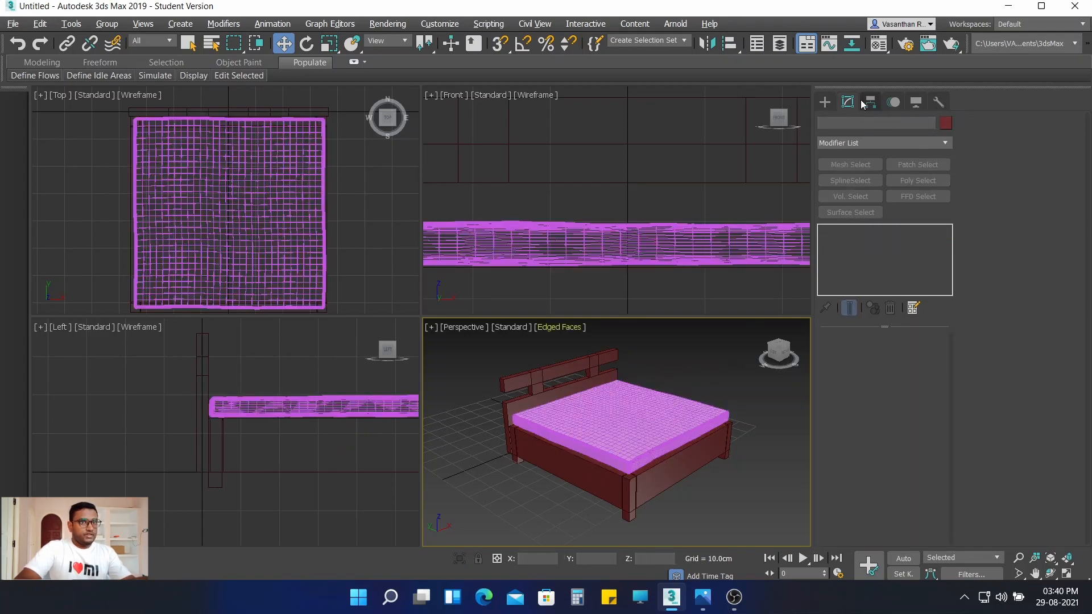
{"action": "left_click", "coordinate": [823, 103]}
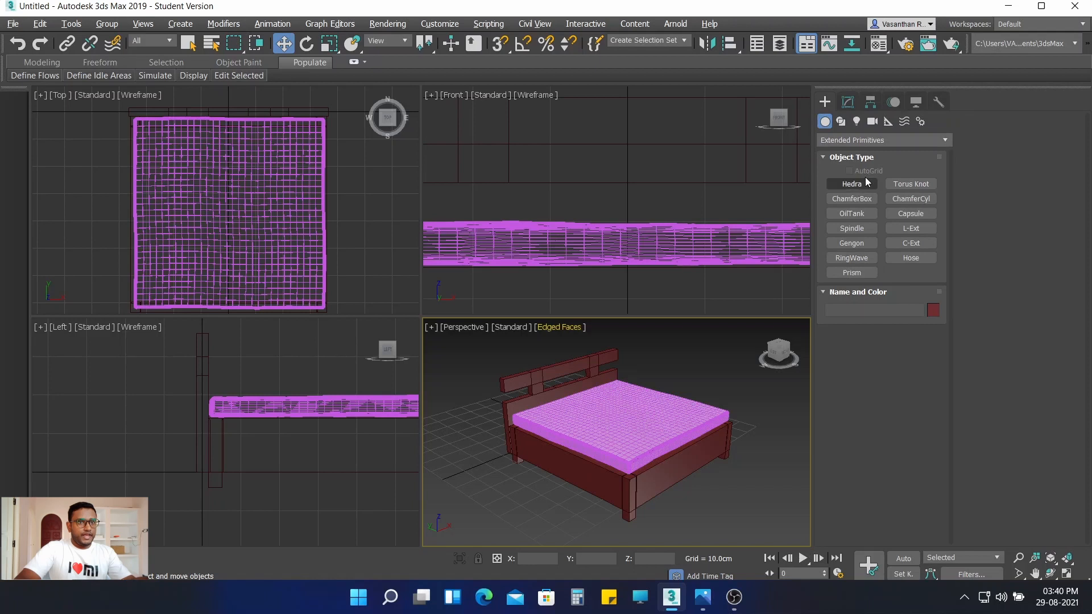
{"action": "left_click", "coordinate": [851, 139]}
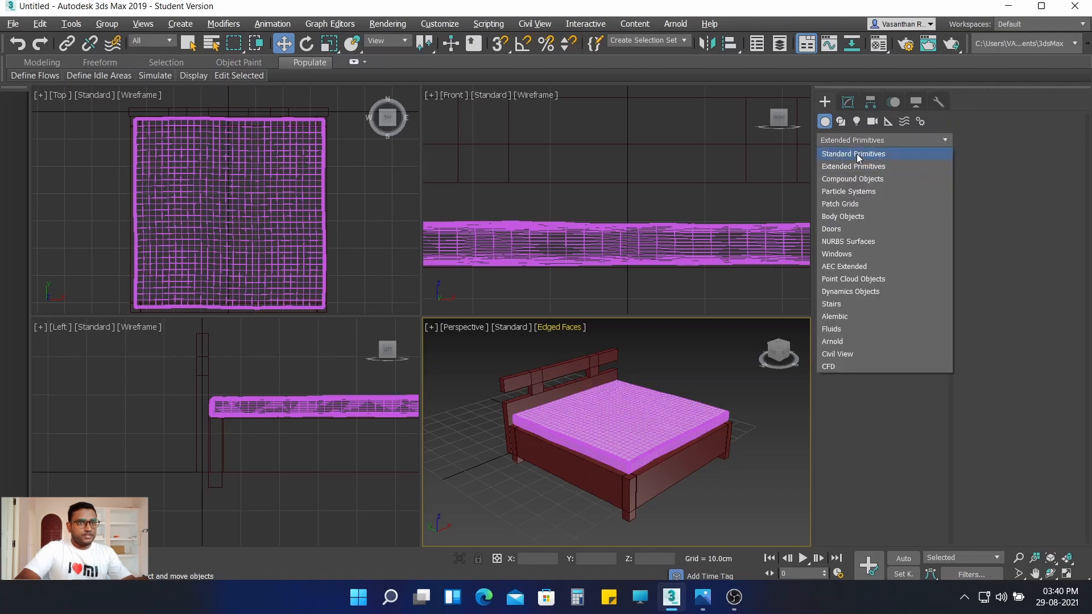
{"action": "left_click", "coordinate": [856, 154]}
{"action": "left_click", "coordinate": [910, 243]}
{"action": "scroll", "coordinate": [148, 179], "scroll_direction": "down", "scroll_amount": 2}
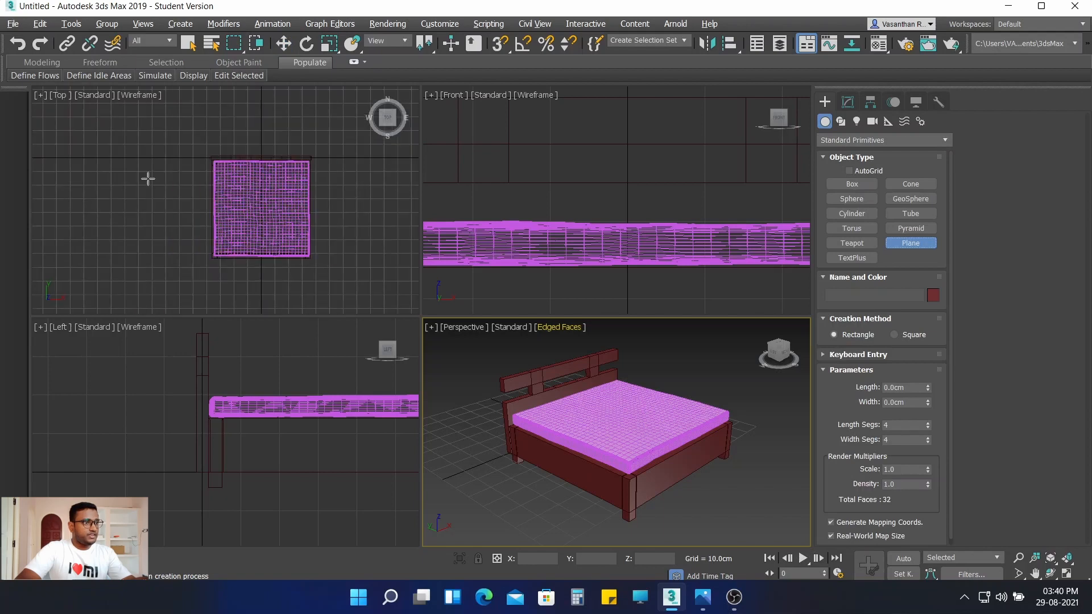
{"action": "middle_click_drag", "start_coordinate": [136, 191], "coordinate": [96, 183]}
{"action": "left_click_drag", "start_coordinate": [125, 164], "coordinate": [332, 242]}
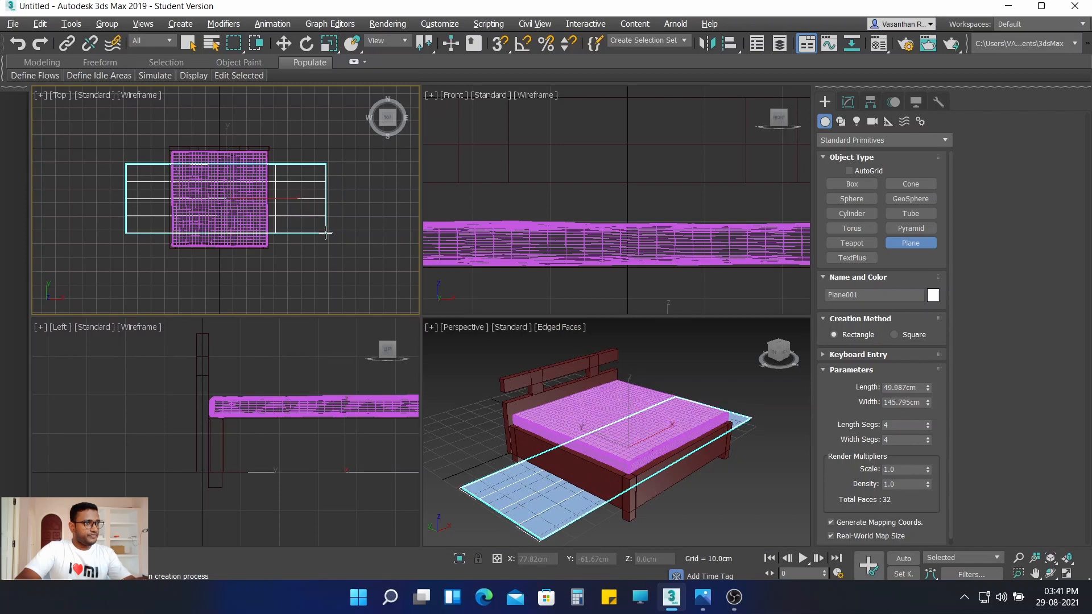
Step: Center the plane on the bed by setting its absolute world X position to 0
{"action": "right_click", "coordinate": [285, 46]}
{"action": "left_click", "coordinate": [493, 273]}
{"action": "type", "text": "0"}
{"action": "key", "text": "Return"}
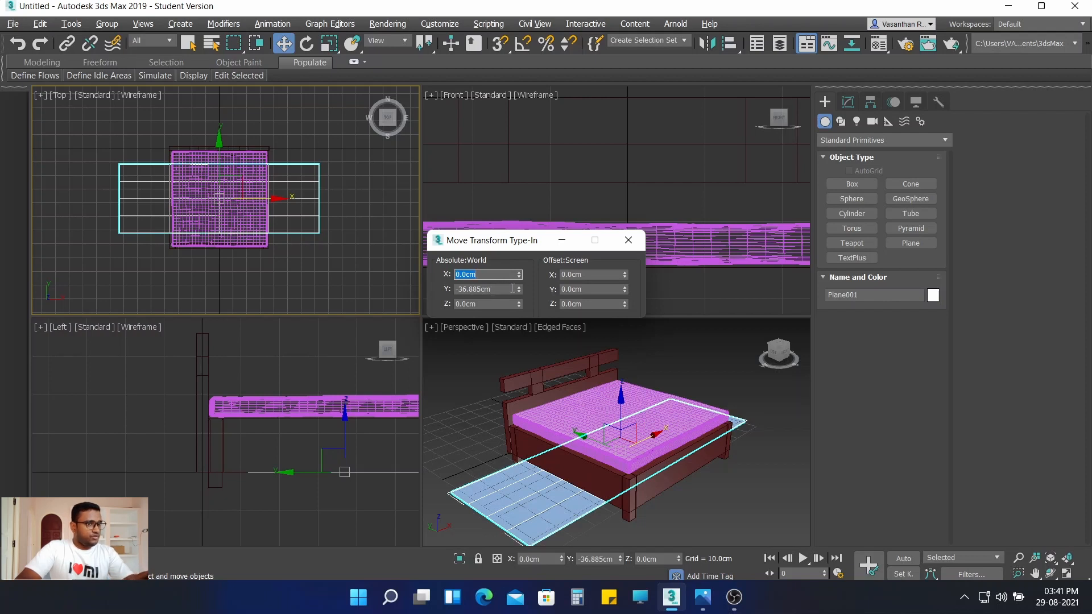
{"action": "left_click", "coordinate": [627, 240]}
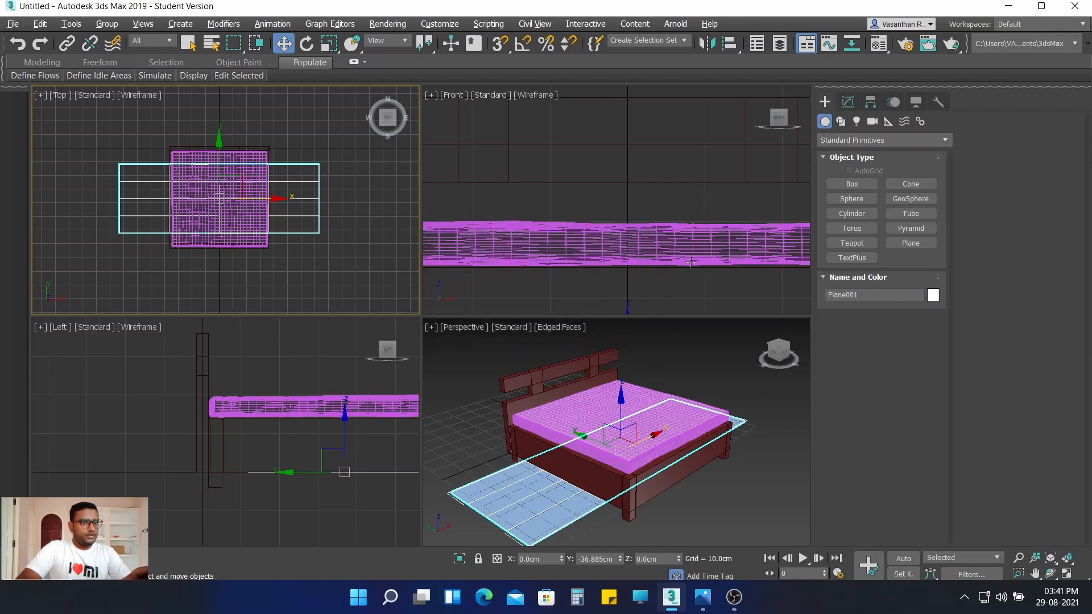
Step: Set the plane's length to 60 cm and its width to 100 cm
{"action": "left_click", "coordinate": [847, 102]}
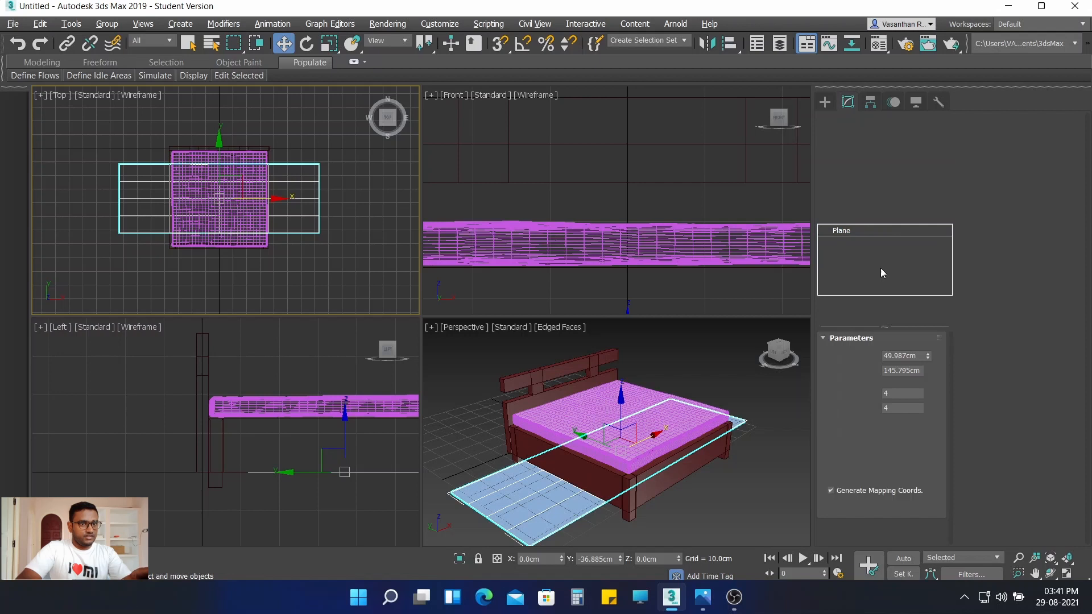
{"action": "double_click", "coordinate": [918, 355]}
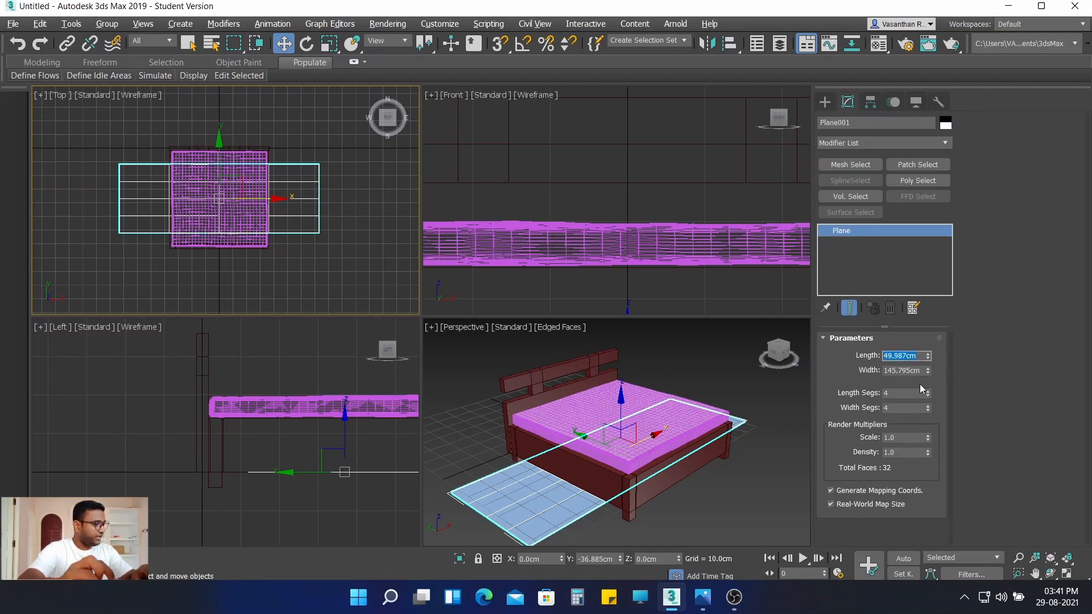
{"action": "type", "text": "60"}
{"action": "key", "text": "Return"}
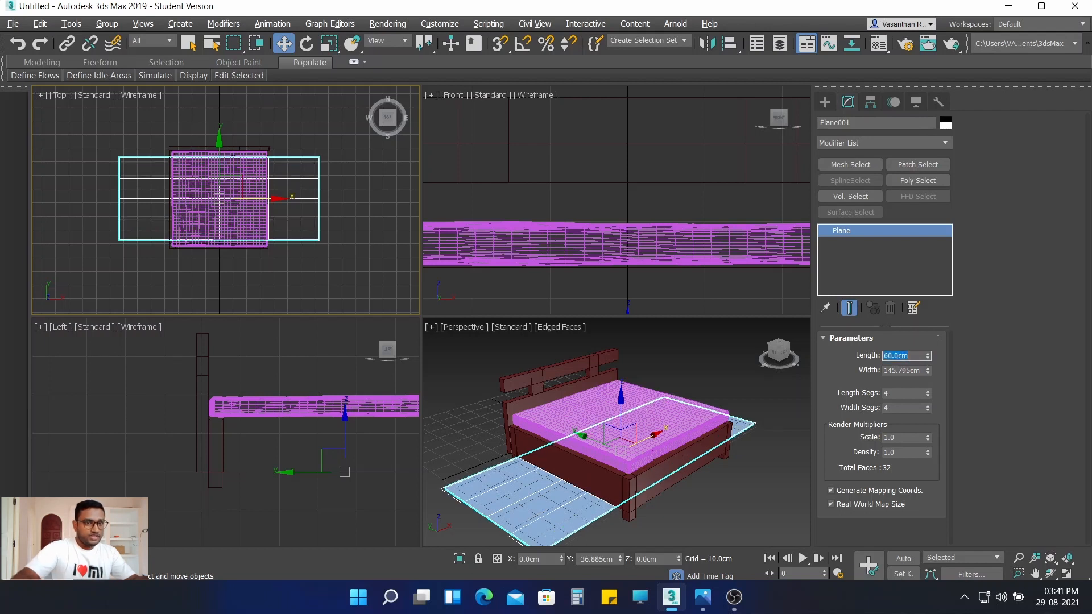
{"action": "key", "text": "Tab"}
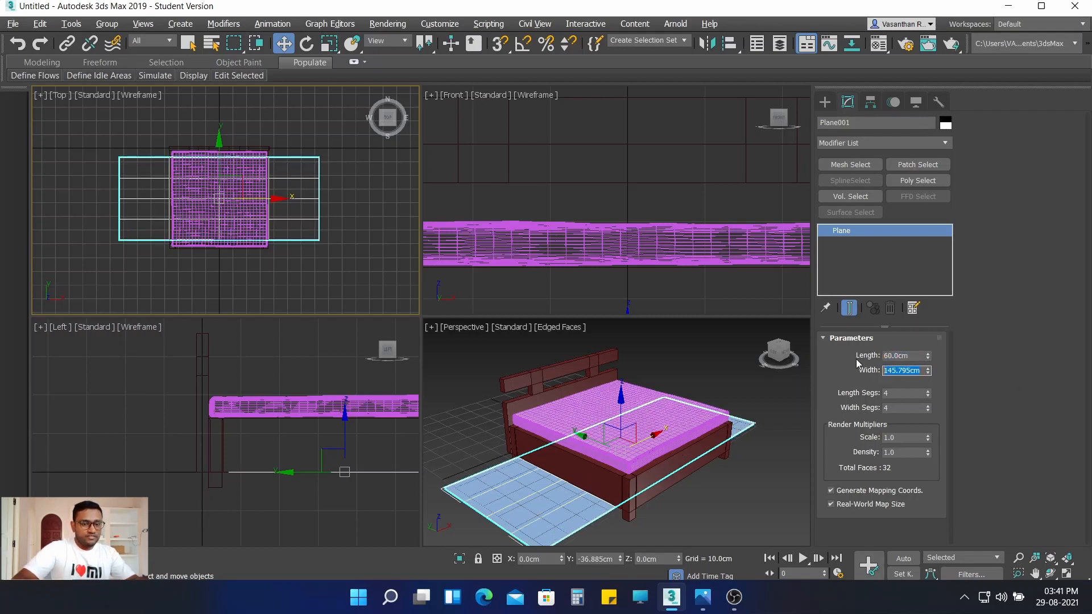
{"action": "type", "text": "1"}
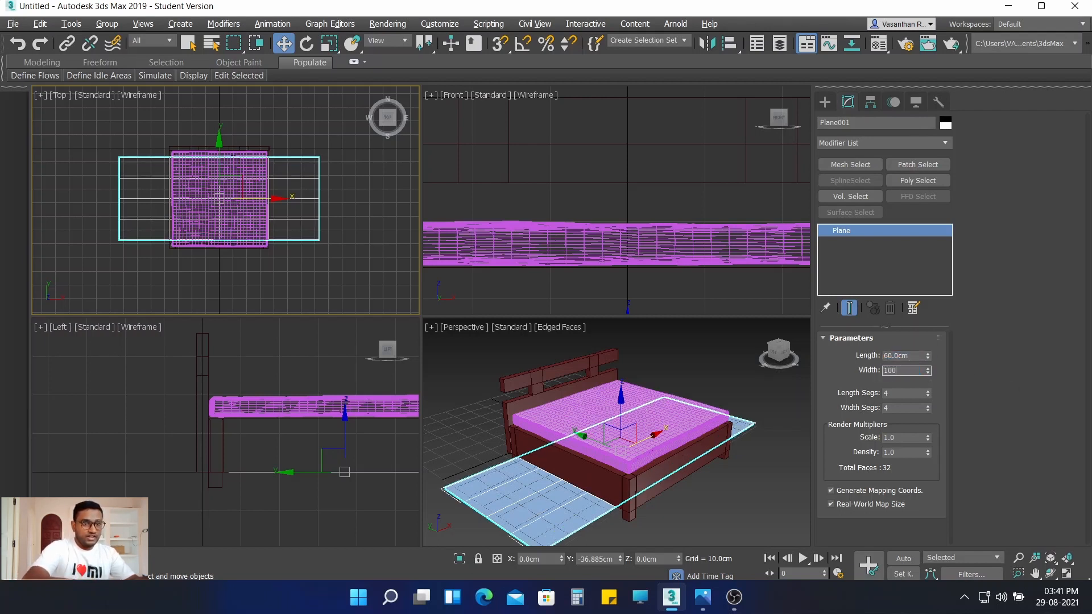
{"action": "type", "text": "00"}
{"action": "key", "text": "Return"}
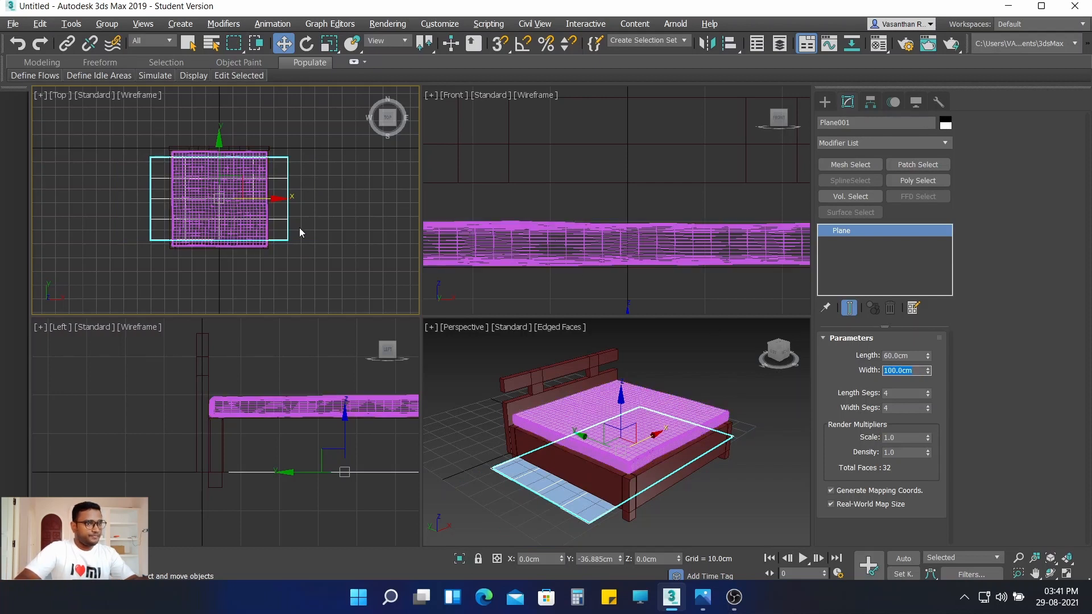
Step: Set the plane's length and width segments to 75 each and disable Real-World Map Size
{"action": "key", "text": "Tab"}
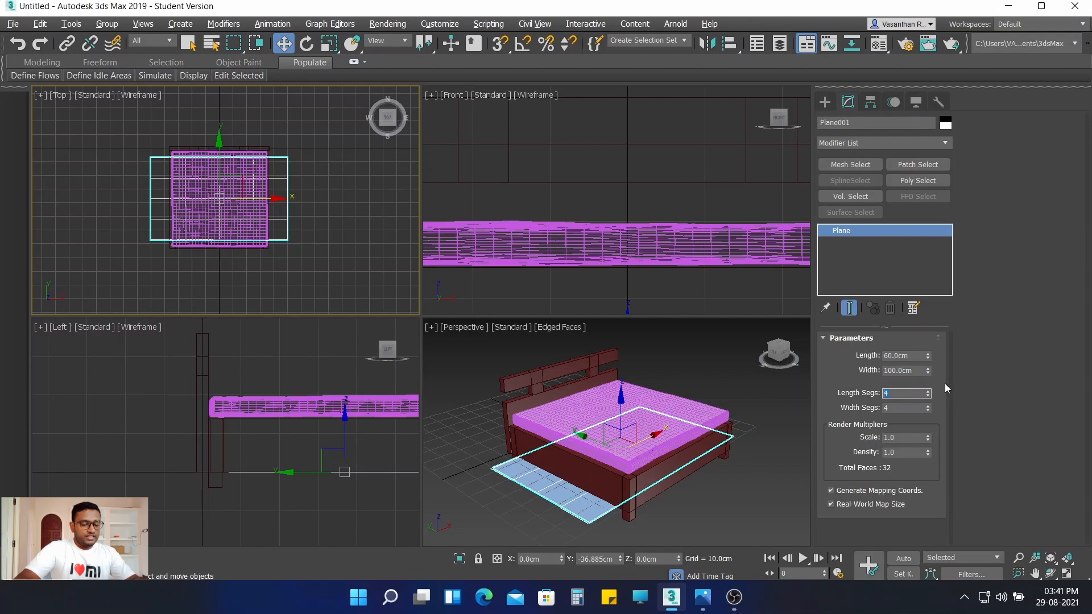
{"action": "type", "text": "75"}
{"action": "key", "text": "Return"}
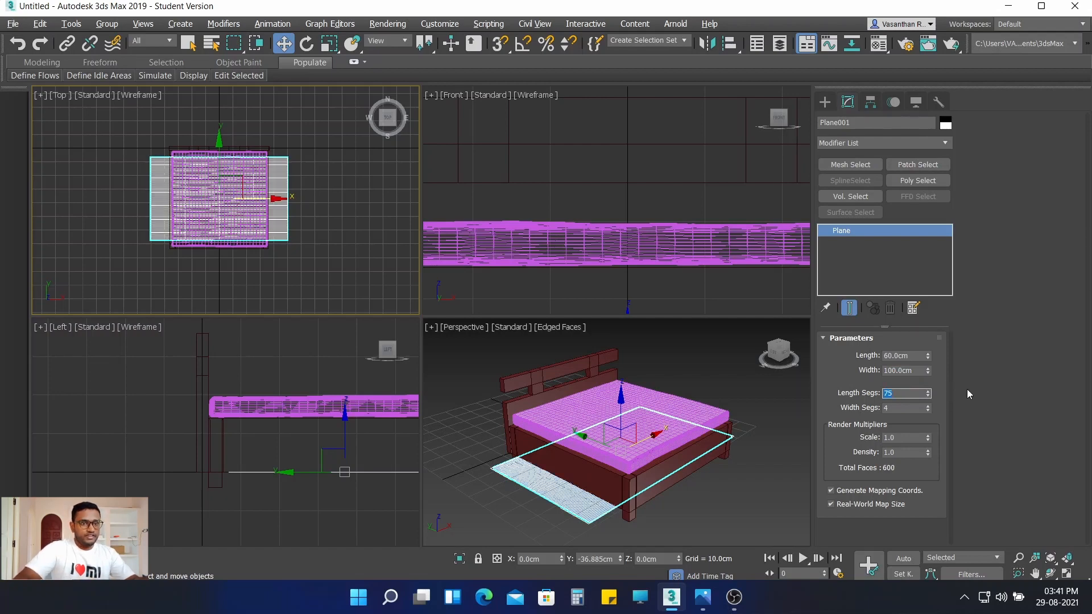
{"action": "key", "text": "Tab"}
{"action": "type", "text": "75"}
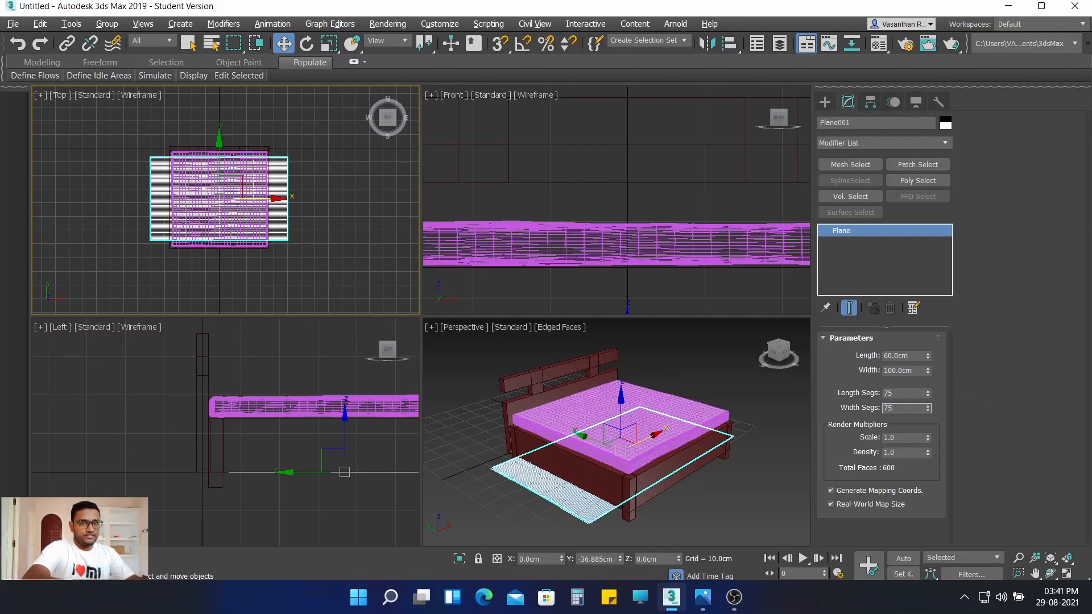
{"action": "key", "text": "Return"}
{"action": "left_click", "coordinate": [831, 504]}
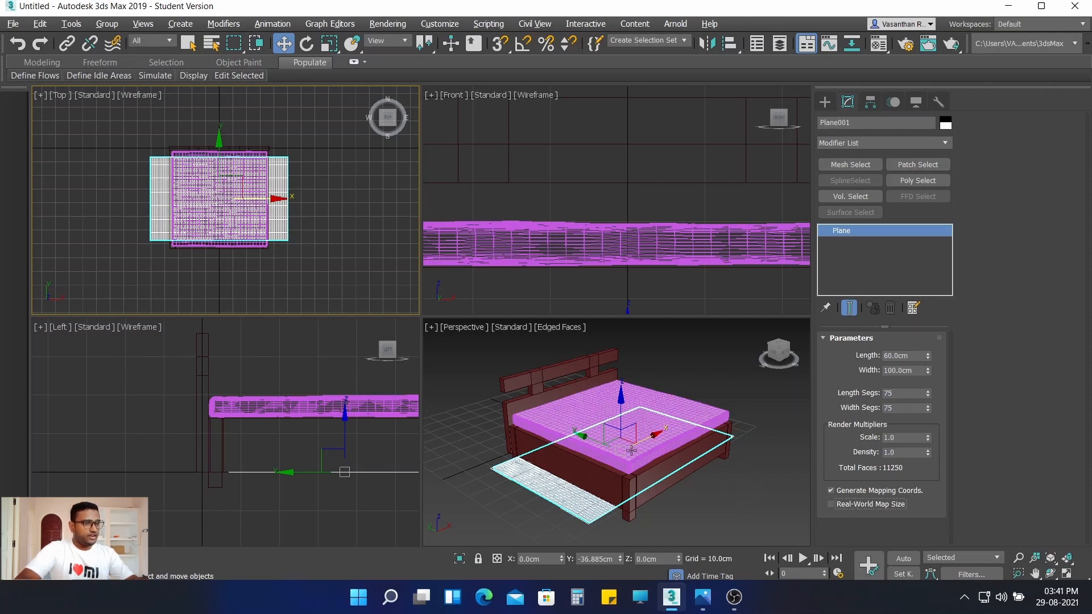
Step: Raise the plane vertically above the mattress to a height of about 29.8 cm
{"action": "left_click_drag", "start_coordinate": [344, 415], "coordinate": [337, 302]}
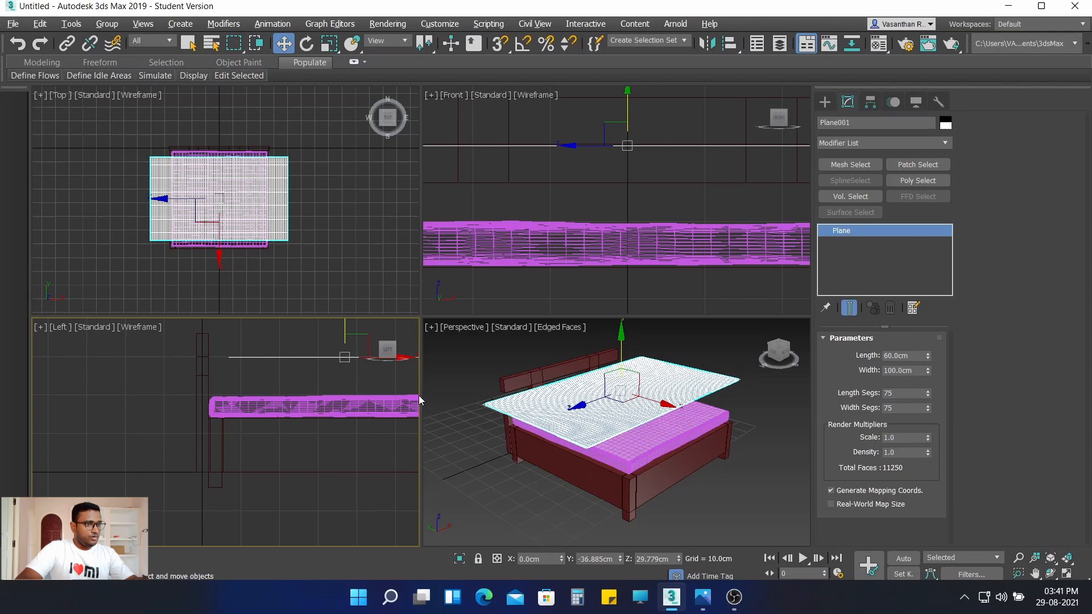
{"action": "scroll", "coordinate": [435, 397], "scroll_direction": "down", "scroll_amount": 3}
{"action": "scroll", "coordinate": [466, 404], "scroll_direction": "up", "scroll_amount": 4}
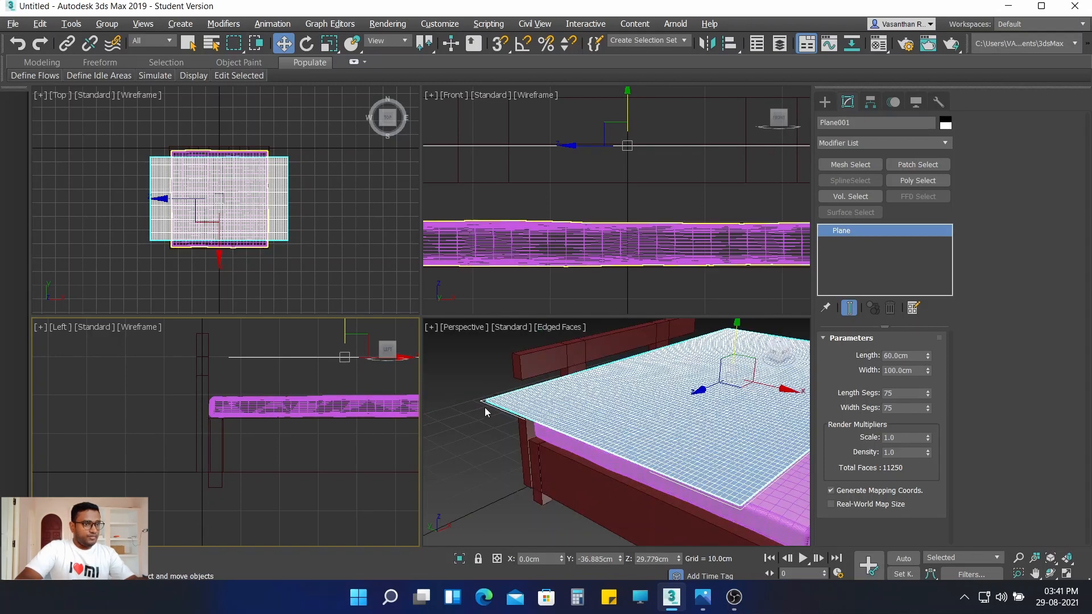
{"action": "scroll", "coordinate": [485, 407], "scroll_direction": "down", "scroll_amount": 2}
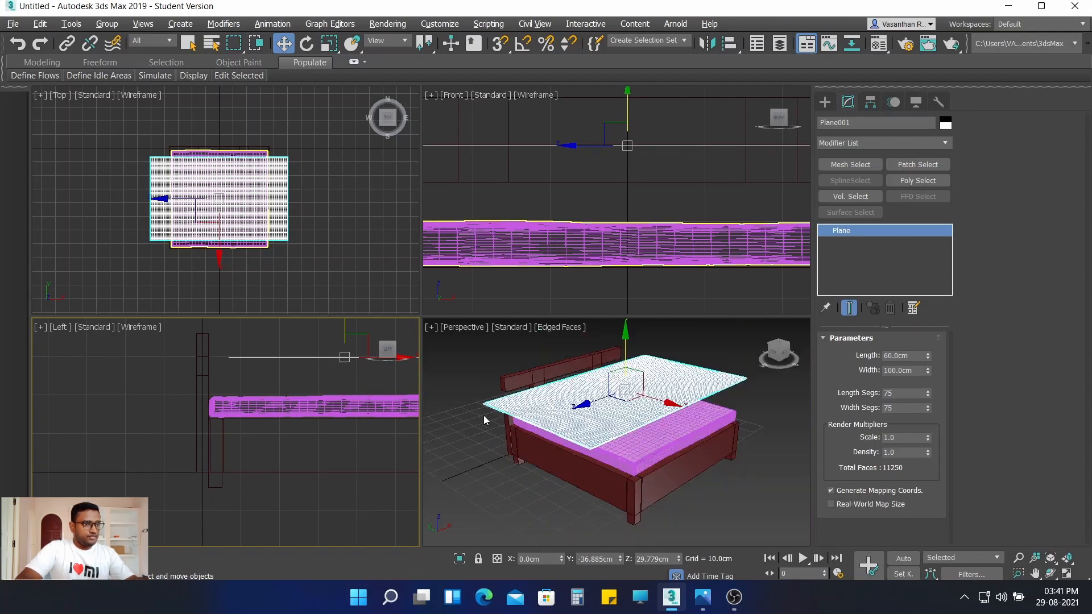
Step: Isolate the flat plane together with the mattress box and enlarge the perspective view to fill the workspace
{"action": "left_click", "coordinate": [777, 470]}
{"action": "left_click", "coordinate": [715, 385]}
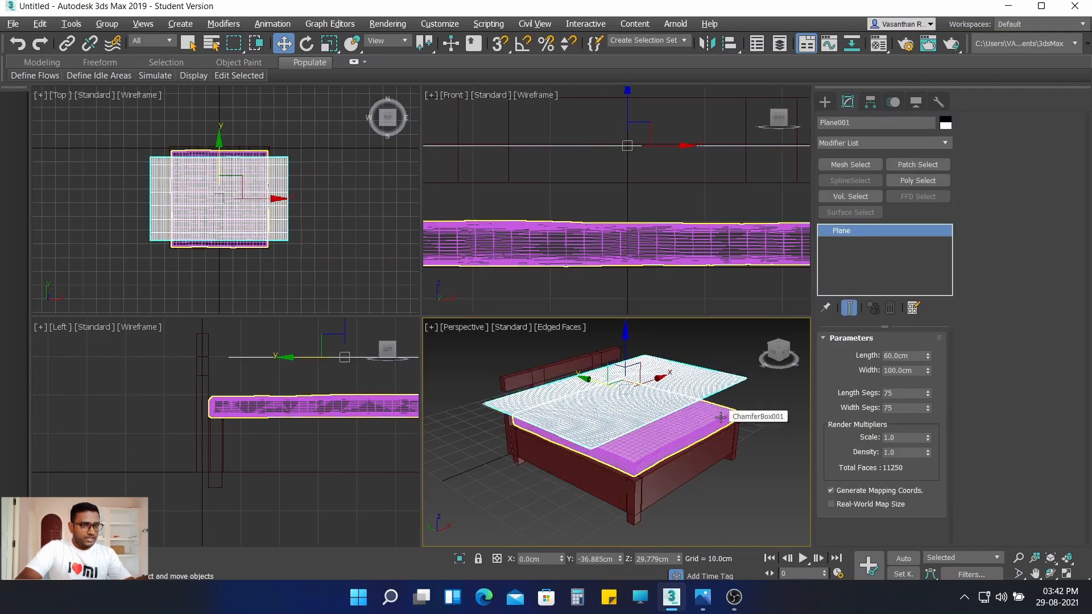
{"action": "left_click", "coordinate": [719, 418], "text": "ctrl"}
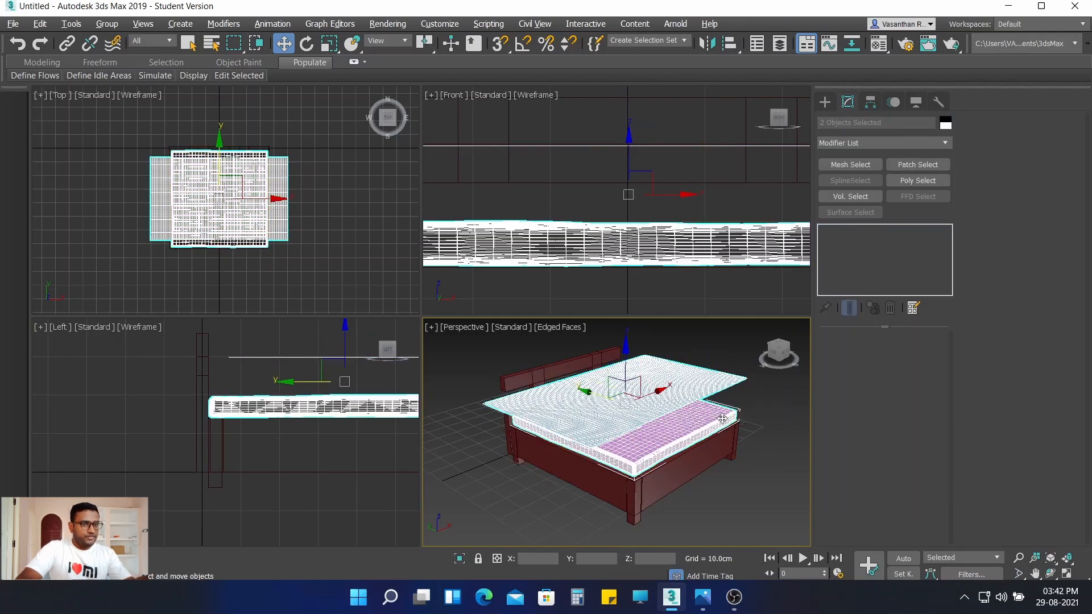
{"action": "left_click", "coordinate": [459, 559]}
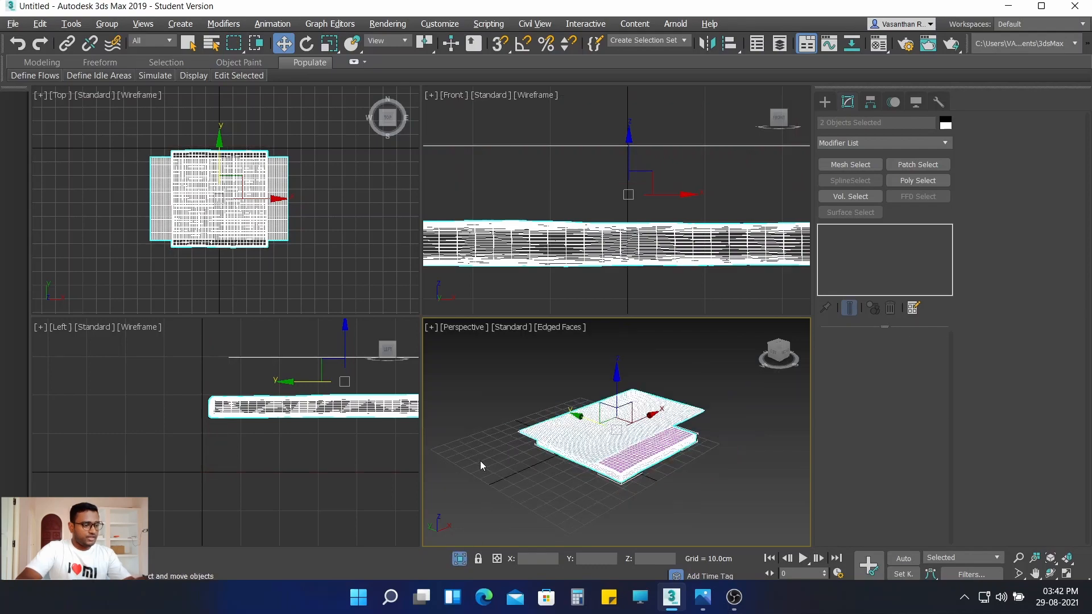
{"action": "key", "text": "alt+w"}
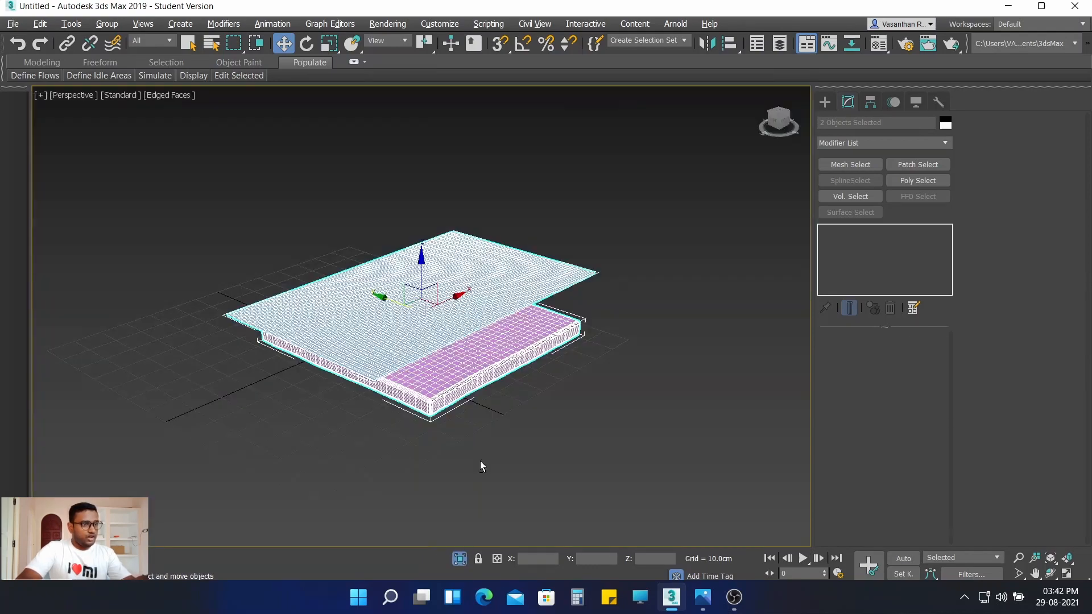
Step: Select only the flat plane above the mattress and convert it to an Editable Poly
{"action": "middle_click_drag", "start_coordinate": [514, 405], "coordinate": [488, 378], "text": "alt"}
{"action": "left_click", "coordinate": [555, 298]}
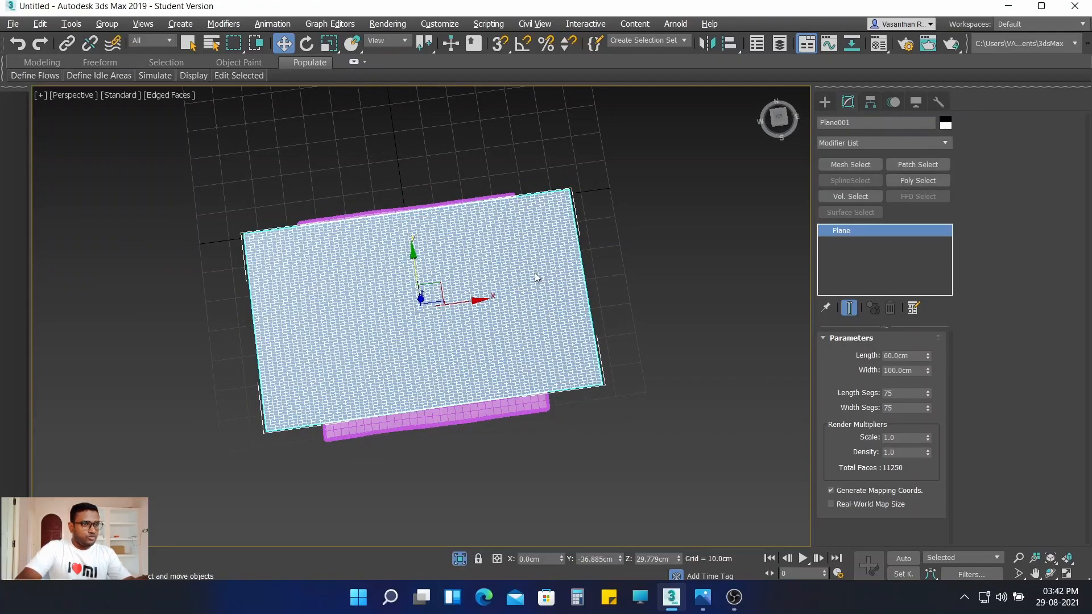
{"action": "right_click", "coordinate": [540, 278]}
{"action": "mouse_move", "coordinate": [594, 427]}
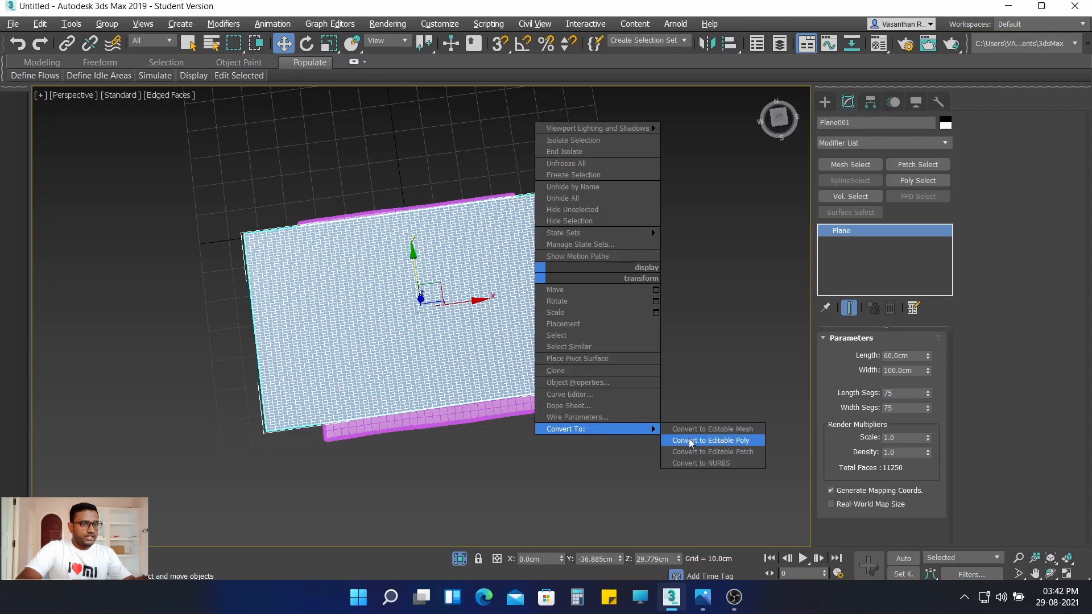
{"action": "left_click", "coordinate": [691, 442]}
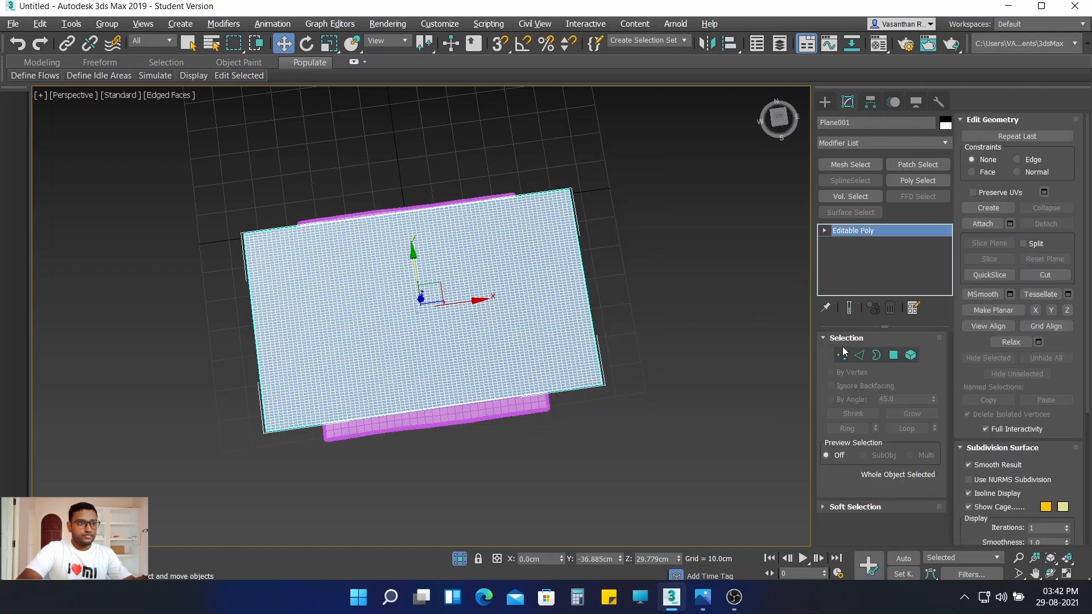
{"action": "scroll", "coordinate": [597, 279], "scroll_direction": "up", "scroll_amount": 4}
{"action": "left_click", "coordinate": [619, 285]}
{"action": "scroll", "coordinate": [617, 285], "scroll_direction": "down", "scroll_amount": 3}
{"action": "left_click", "coordinate": [584, 283]}
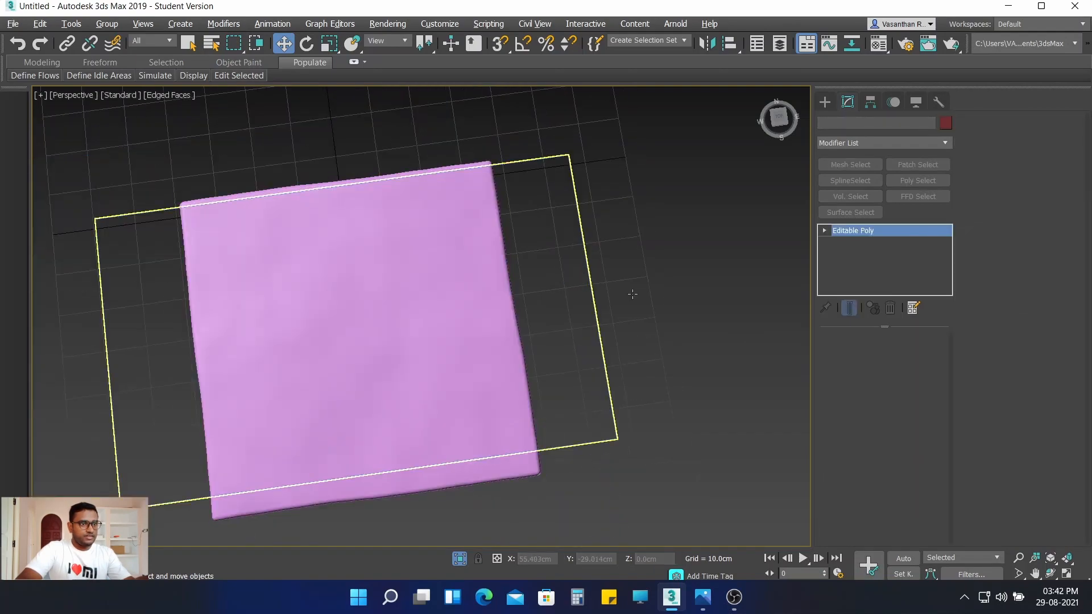
{"action": "scroll", "coordinate": [674, 285], "scroll_direction": "down", "scroll_amount": 3}
{"action": "scroll", "coordinate": [673, 286], "scroll_direction": "up", "scroll_amount": 6}
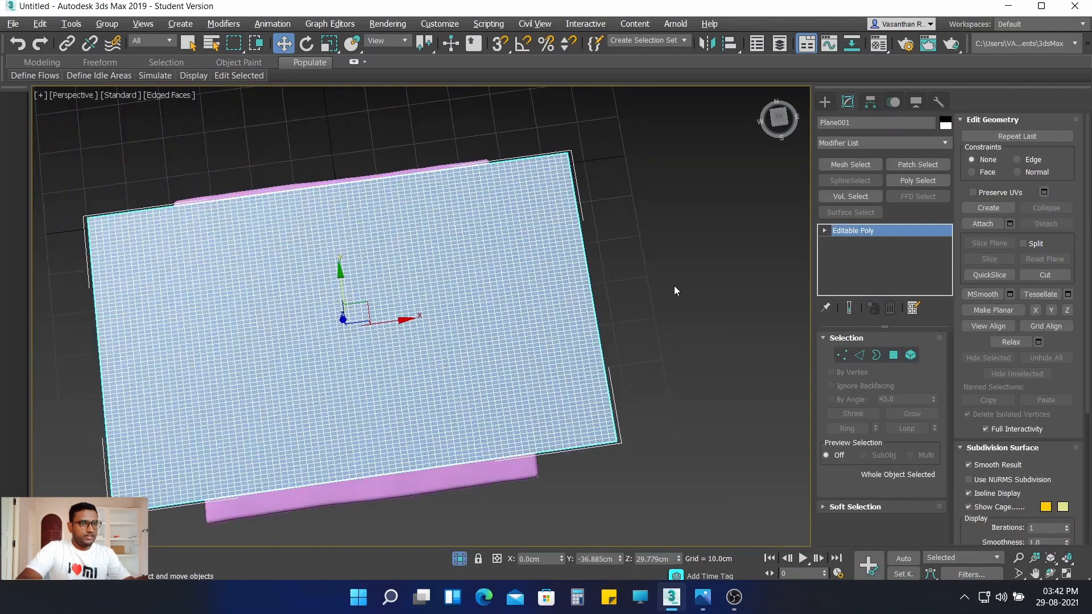
{"action": "scroll", "coordinate": [626, 286], "scroll_direction": "down", "scroll_amount": 3}
Step: At Edge level of the plane, select one border edge on its right side and one on its rear side
{"action": "middle_click_drag", "start_coordinate": [627, 285], "coordinate": [732, 319], "text": "alt"}
{"action": "left_click", "coordinate": [861, 355]}
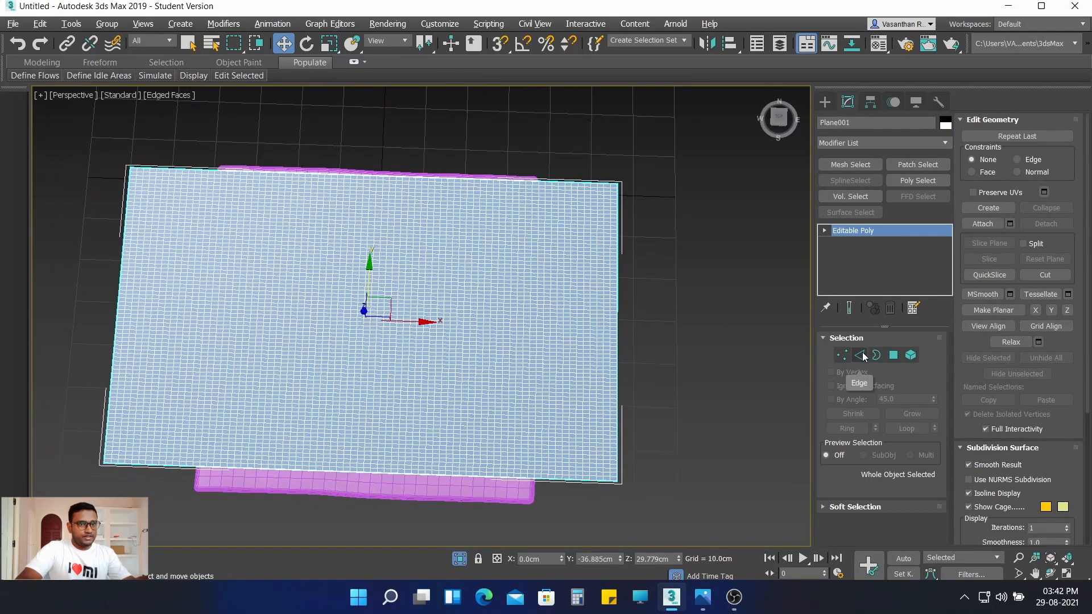
{"action": "scroll", "coordinate": [617, 322], "scroll_direction": "up", "scroll_amount": 4}
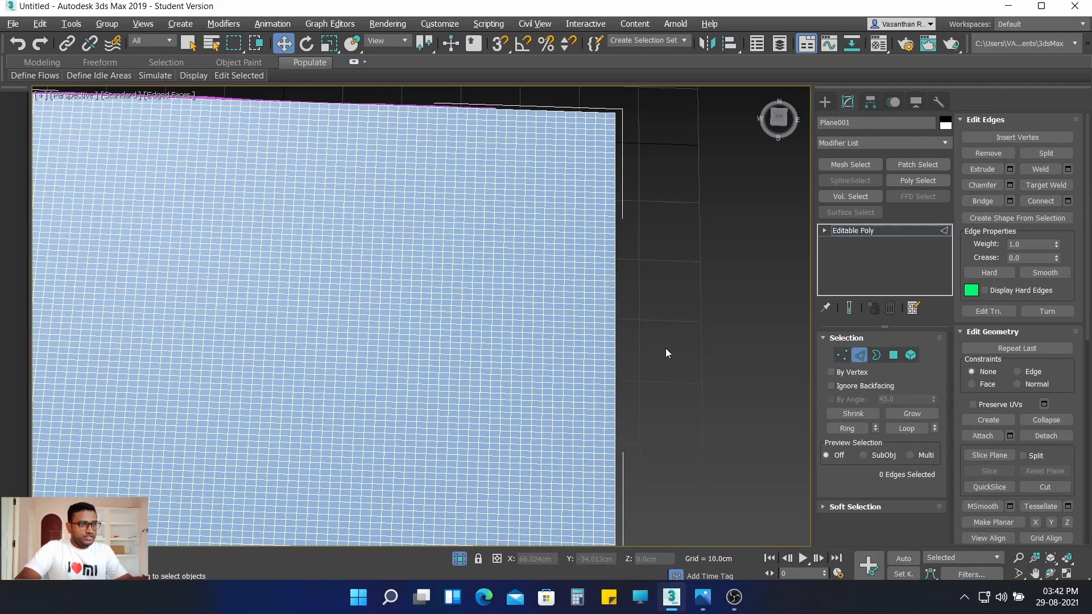
{"action": "scroll", "coordinate": [621, 339], "scroll_direction": "up", "scroll_amount": 2}
{"action": "left_click", "coordinate": [602, 318]}
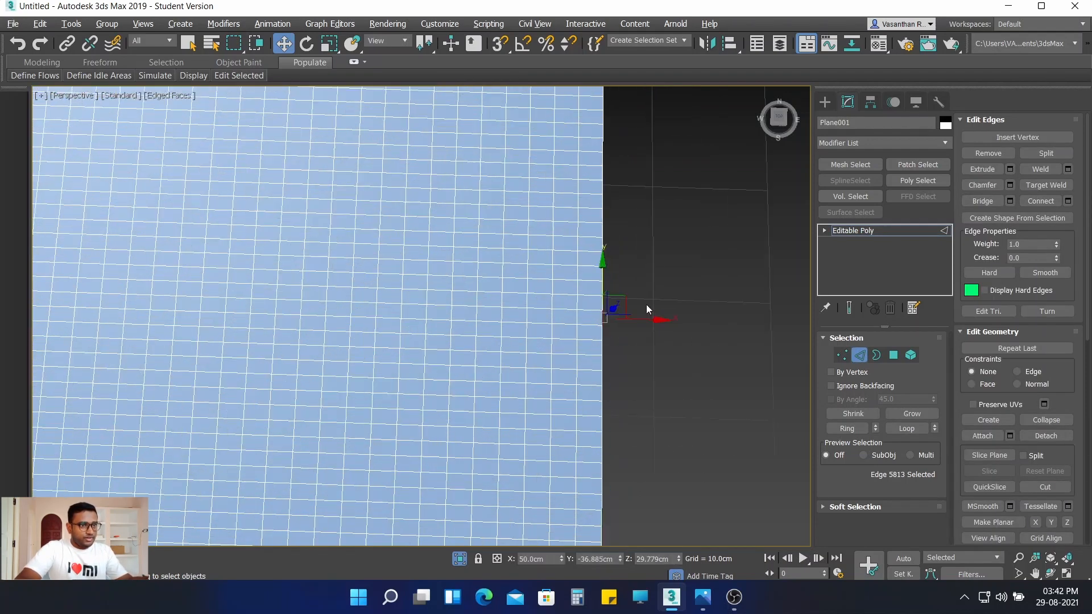
{"action": "scroll", "coordinate": [646, 305], "scroll_direction": "down", "scroll_amount": 6}
{"action": "middle_click_drag", "start_coordinate": [668, 212], "coordinate": [694, 246]}
{"action": "scroll", "coordinate": [511, 207], "scroll_direction": "up", "scroll_amount": 5}
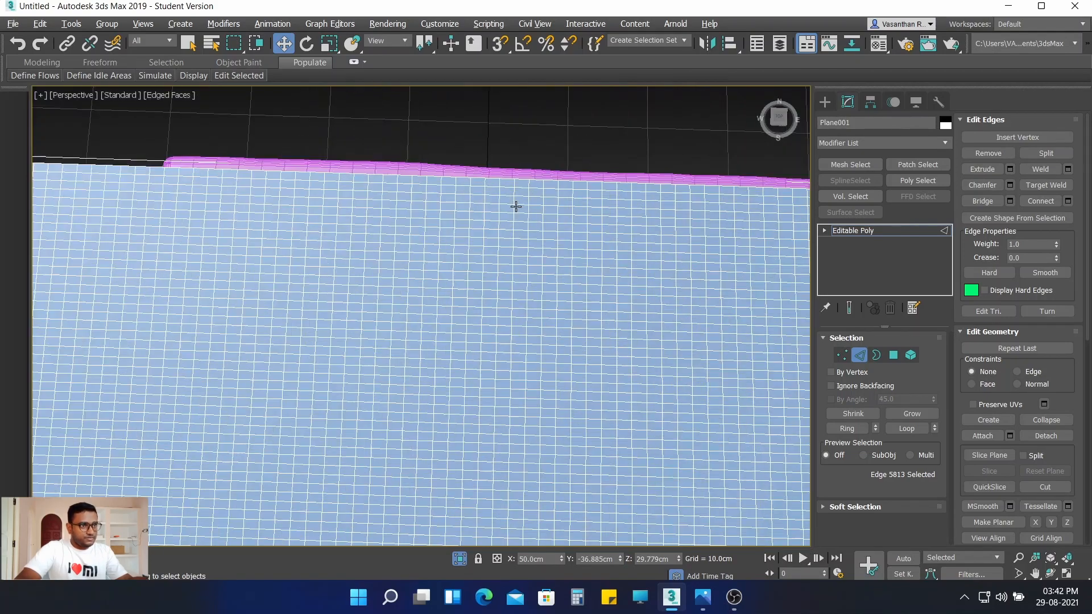
{"action": "left_click", "coordinate": [491, 176], "text": "ctrl"}
Step: Add one border edge on the plane's left side and one on its front side to the edge selection
{"action": "scroll", "coordinate": [372, 236], "scroll_direction": "down", "scroll_amount": 2}
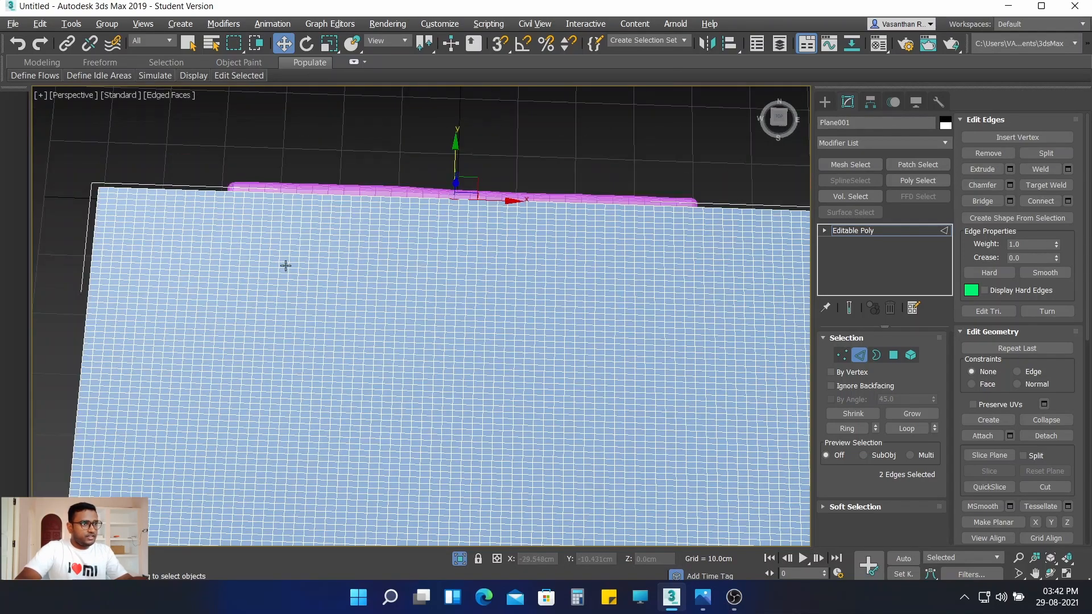
{"action": "middle_click_drag", "start_coordinate": [151, 313], "coordinate": [277, 299]}
{"action": "scroll", "coordinate": [277, 298], "scroll_direction": "up", "scroll_amount": 4}
{"action": "left_click", "coordinate": [538, 249], "text": "ctrl"}
{"action": "scroll", "coordinate": [602, 397], "scroll_direction": "down", "scroll_amount": 3}
{"action": "middle_click_drag", "start_coordinate": [602, 398], "coordinate": [538, 163]}
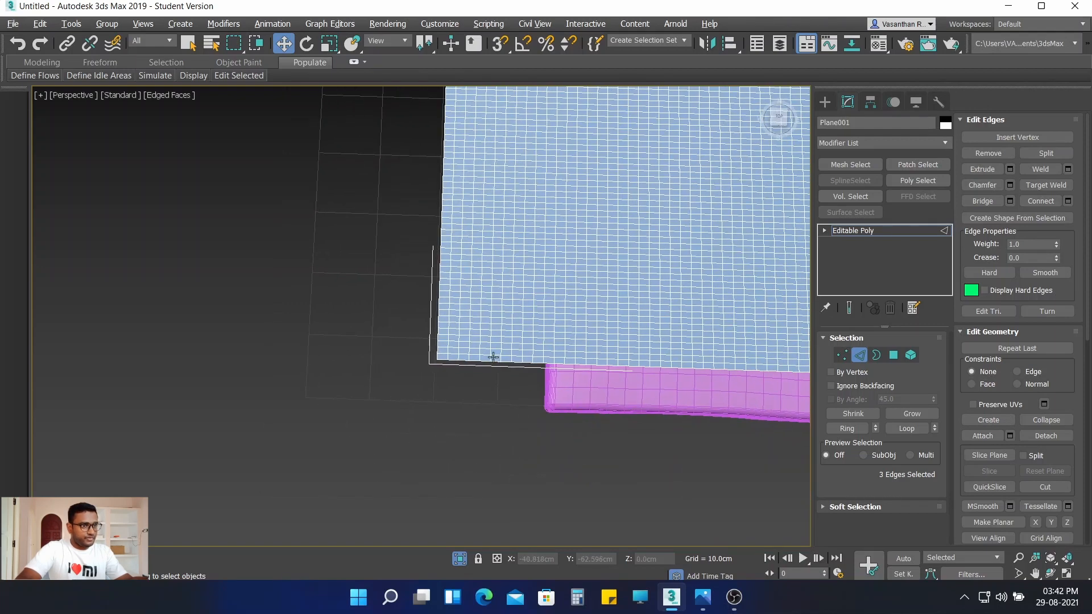
{"action": "scroll", "coordinate": [493, 357], "scroll_direction": "up", "scroll_amount": 1}
{"action": "left_click", "coordinate": [480, 363], "text": "ctrl"}
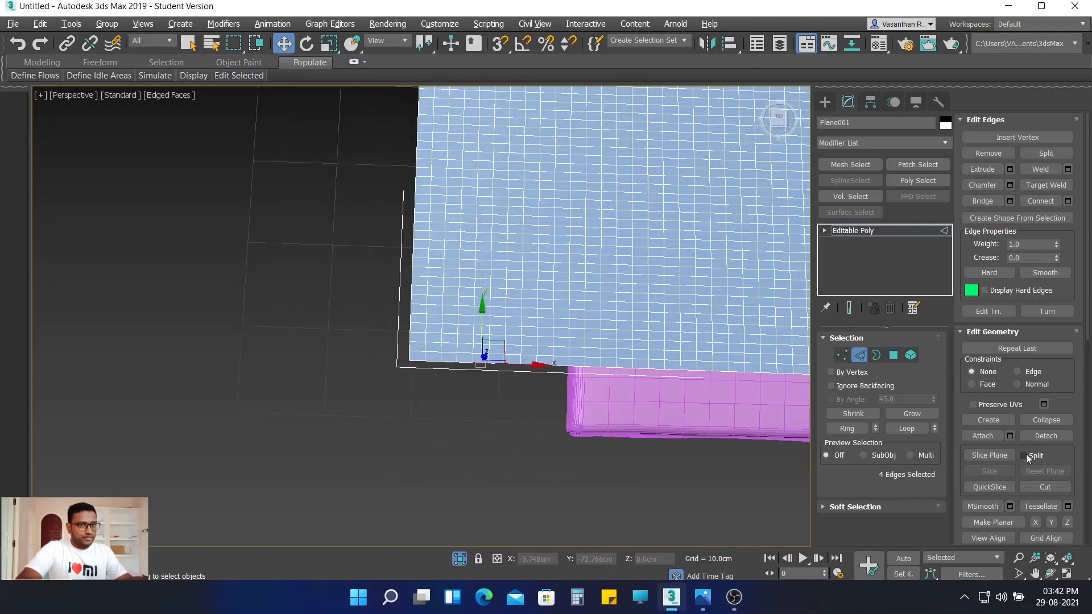
Step: Extend the four selected edges with Loop to cover the plane's entire border and inspect the outline
{"action": "left_click", "coordinate": [908, 429]}
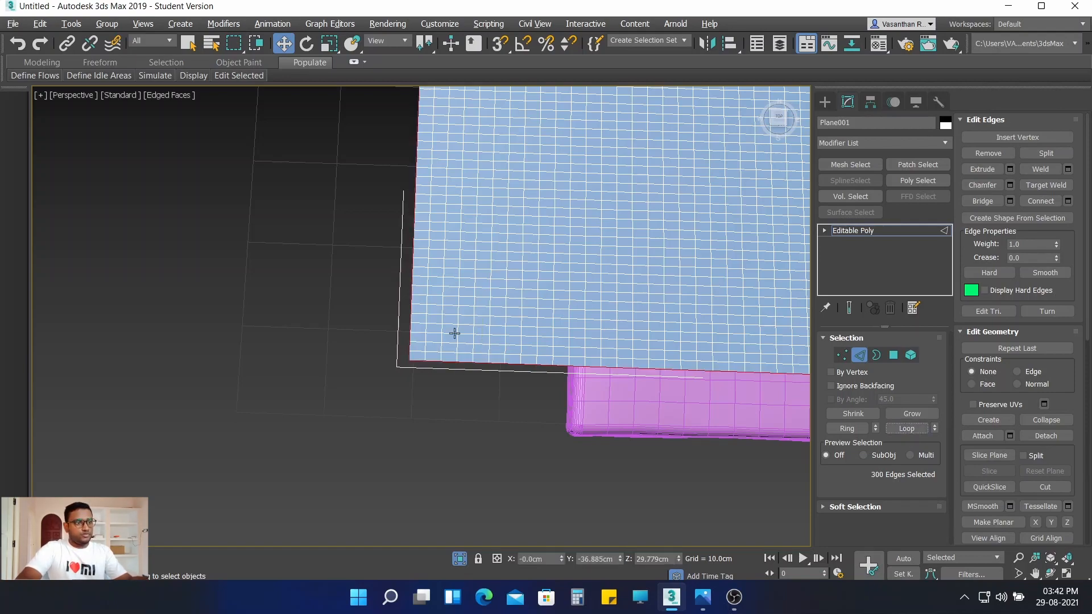
{"action": "middle_click_drag", "start_coordinate": [470, 334], "coordinate": [484, 276]}
{"action": "key", "text": "z"}
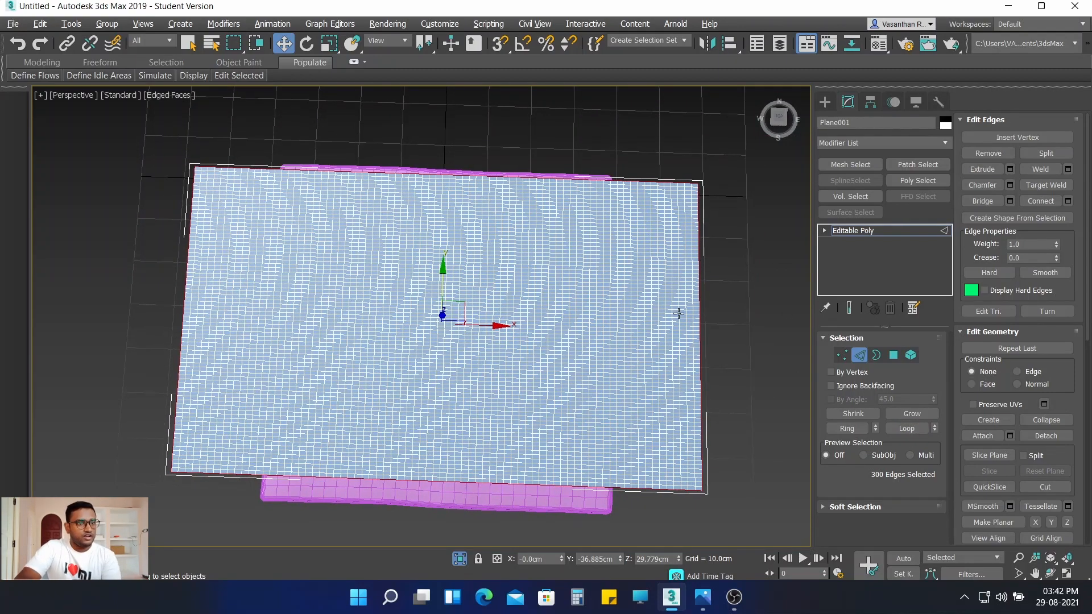
{"action": "scroll", "coordinate": [701, 306], "scroll_direction": "up", "scroll_amount": 3}
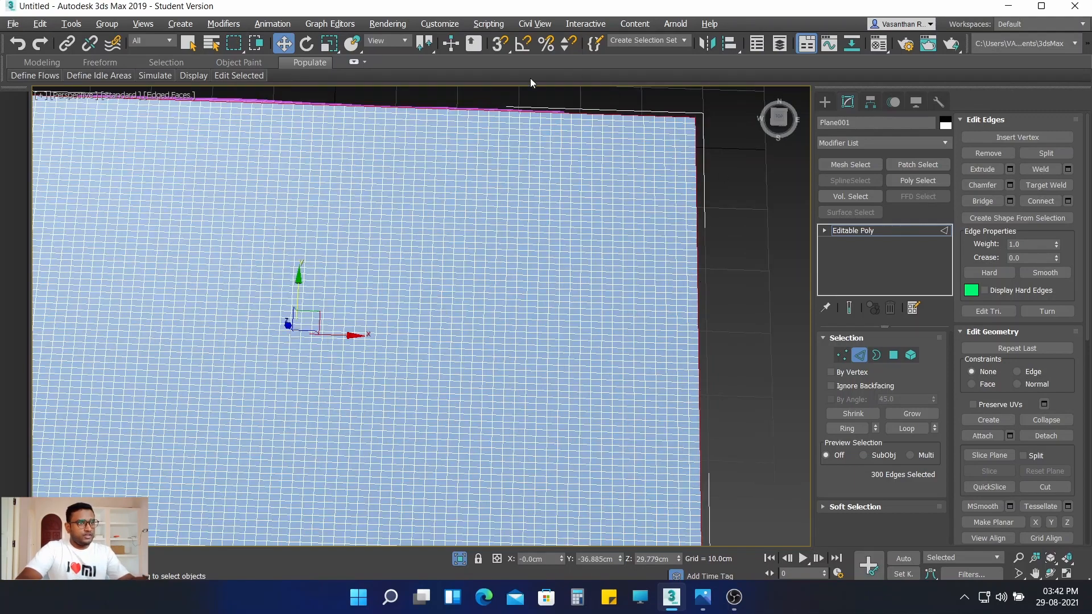
{"action": "scroll", "coordinate": [696, 398], "scroll_direction": "up", "scroll_amount": 3}
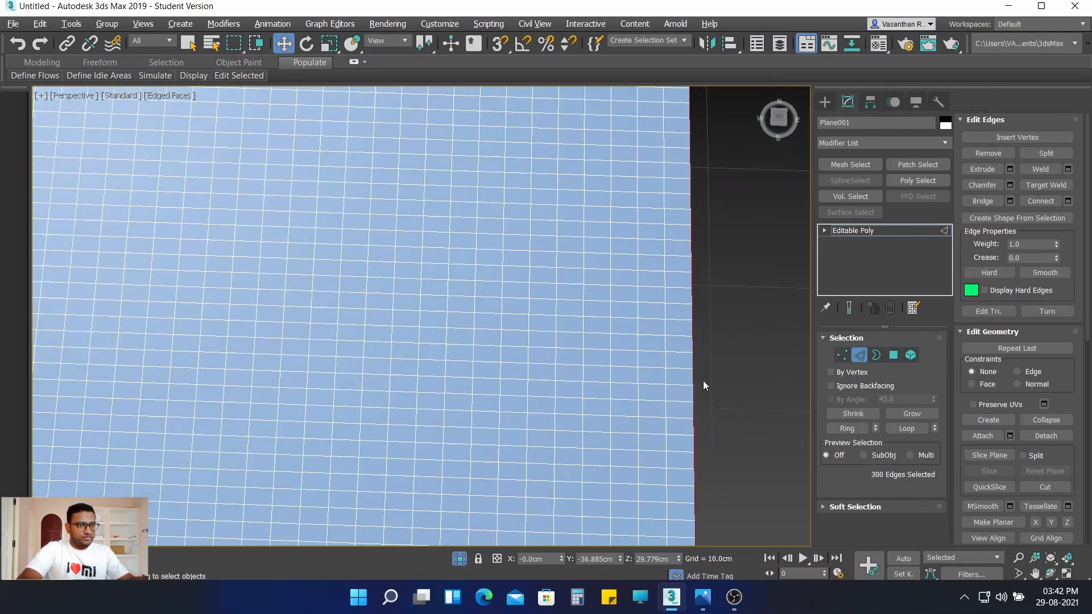
{"action": "scroll", "coordinate": [623, 324], "scroll_direction": "down", "scroll_amount": 6}
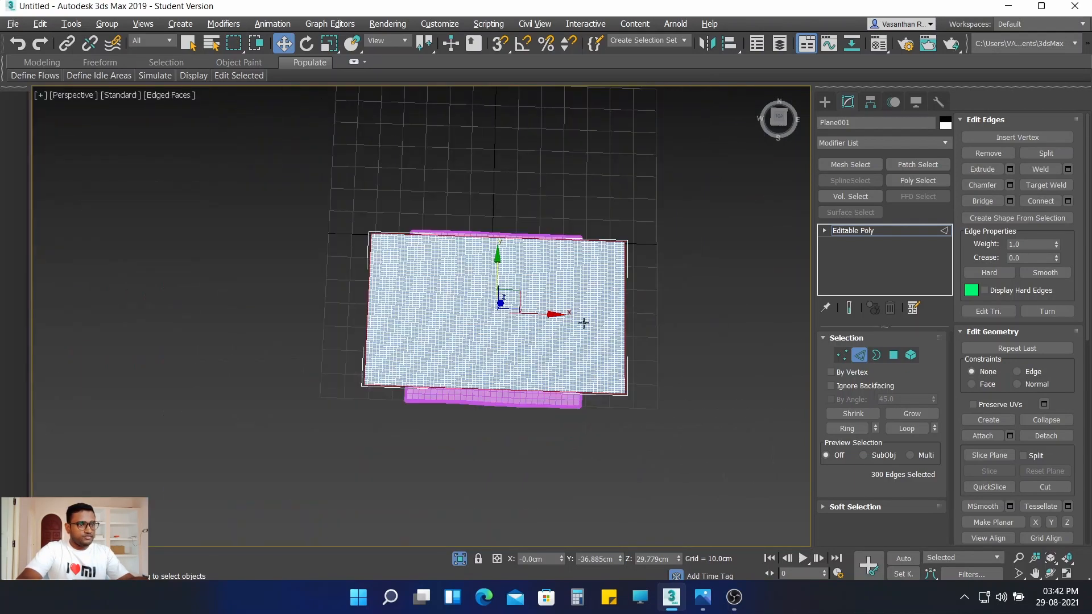
{"action": "middle_click_drag", "start_coordinate": [593, 322], "coordinate": [640, 324]}
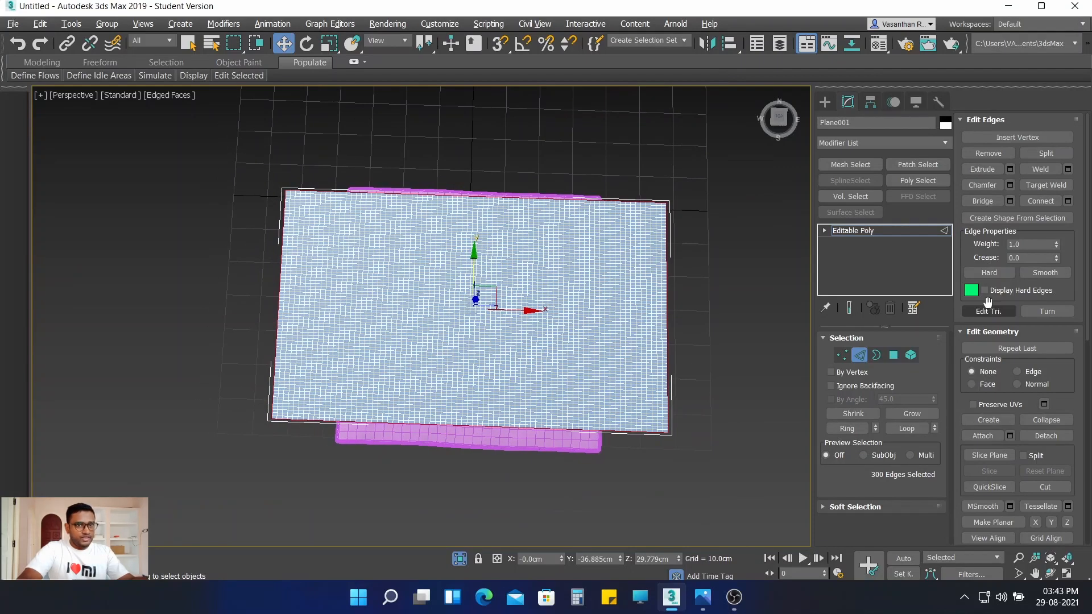
Step: Create a Linear shape from the selected border edges and leave edge editing
{"action": "left_click", "coordinate": [1004, 219]}
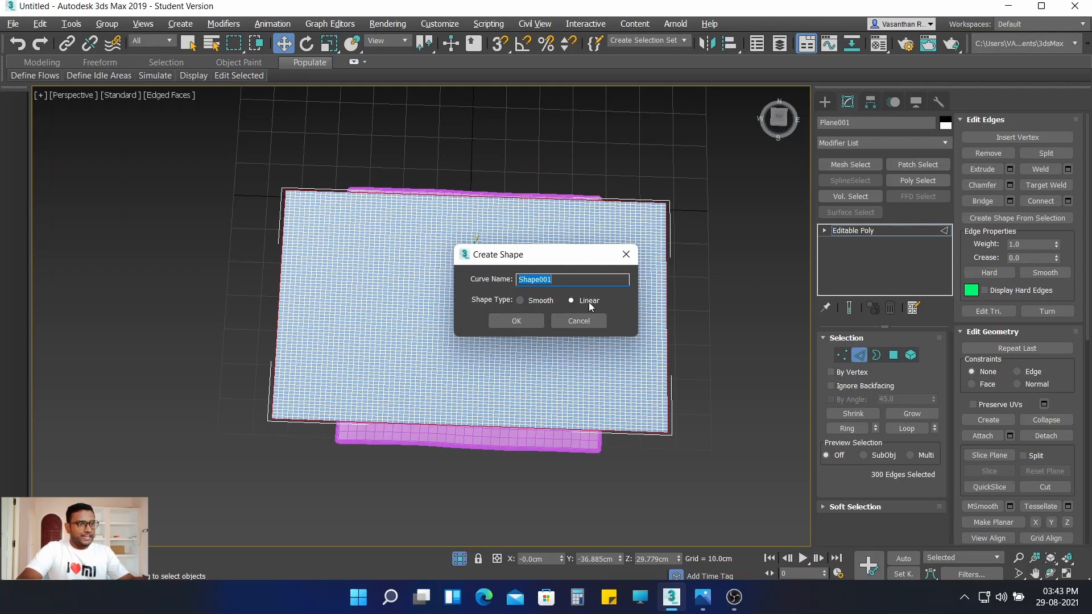
{"action": "left_click", "coordinate": [516, 320]}
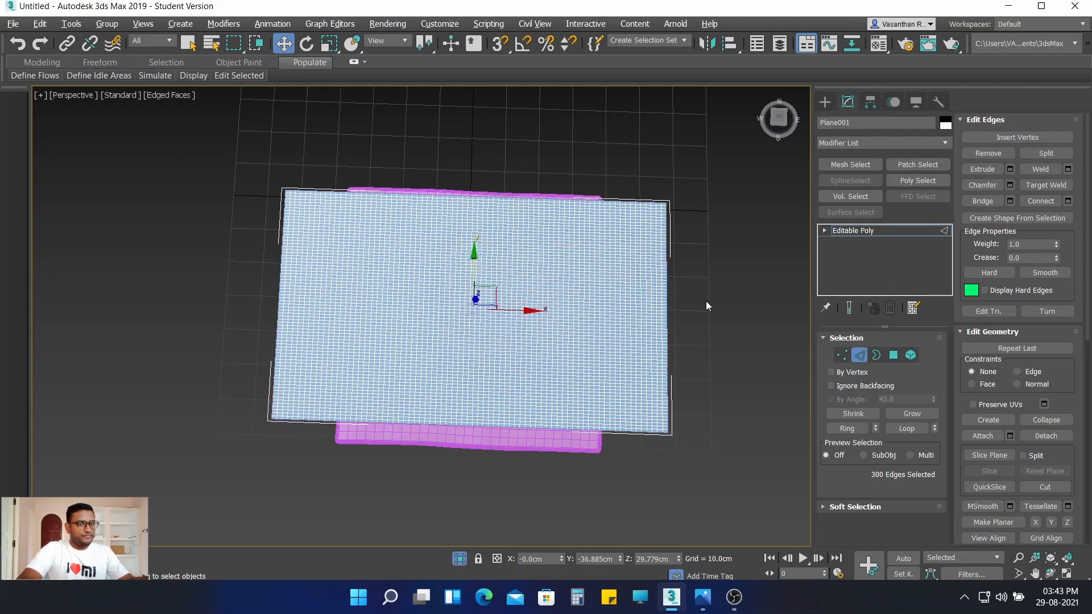
{"action": "left_click", "coordinate": [860, 357]}
Step: Deselect the plane and select the new border spline running around its outline
{"action": "scroll", "coordinate": [739, 363], "scroll_direction": "up", "scroll_amount": 5}
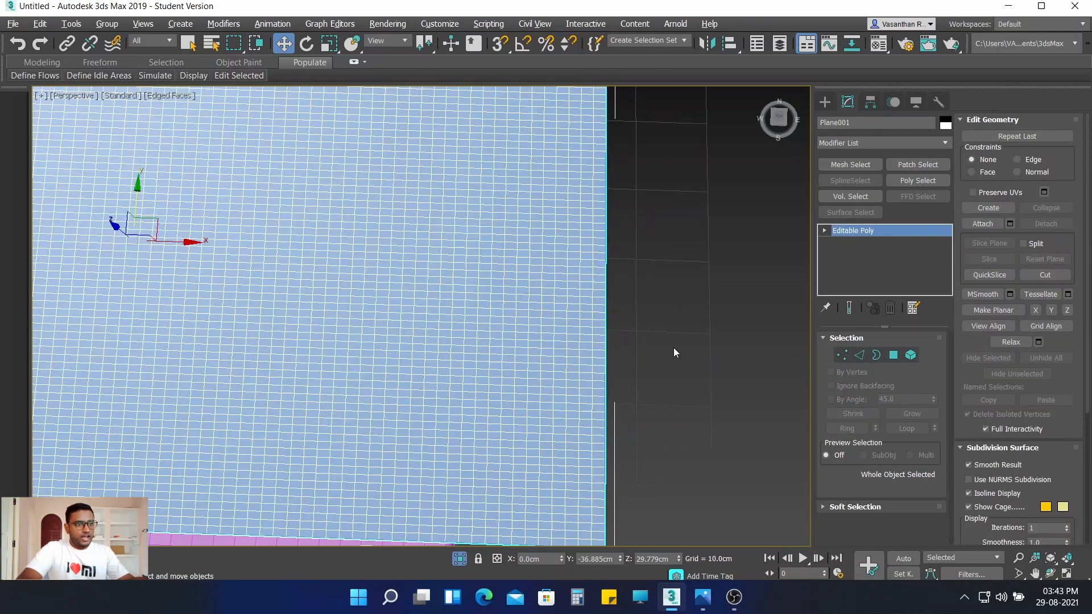
{"action": "left_click", "coordinate": [639, 338]}
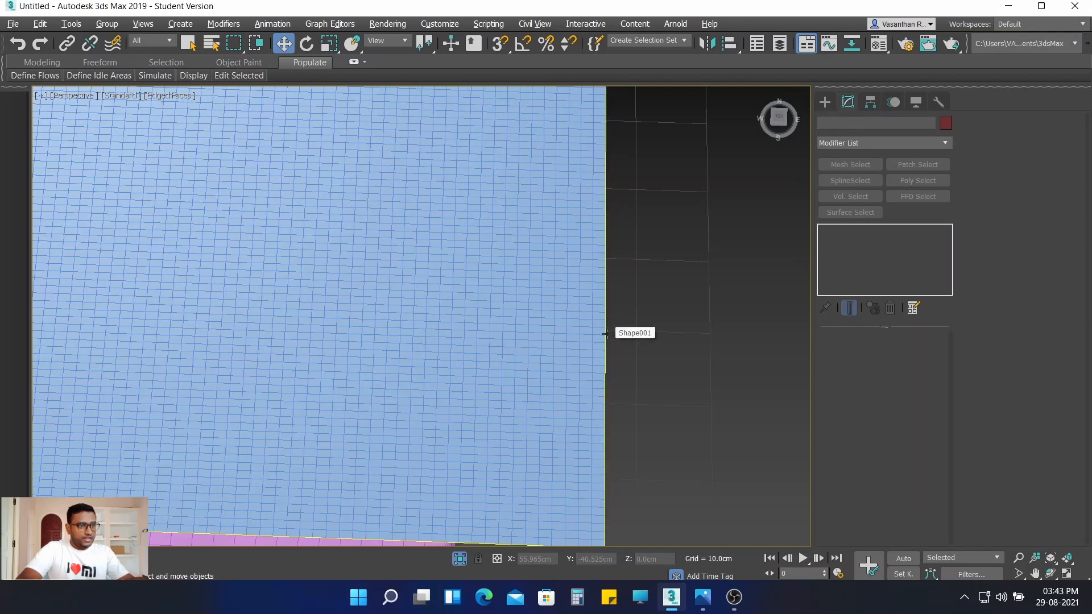
{"action": "left_click", "coordinate": [606, 333]}
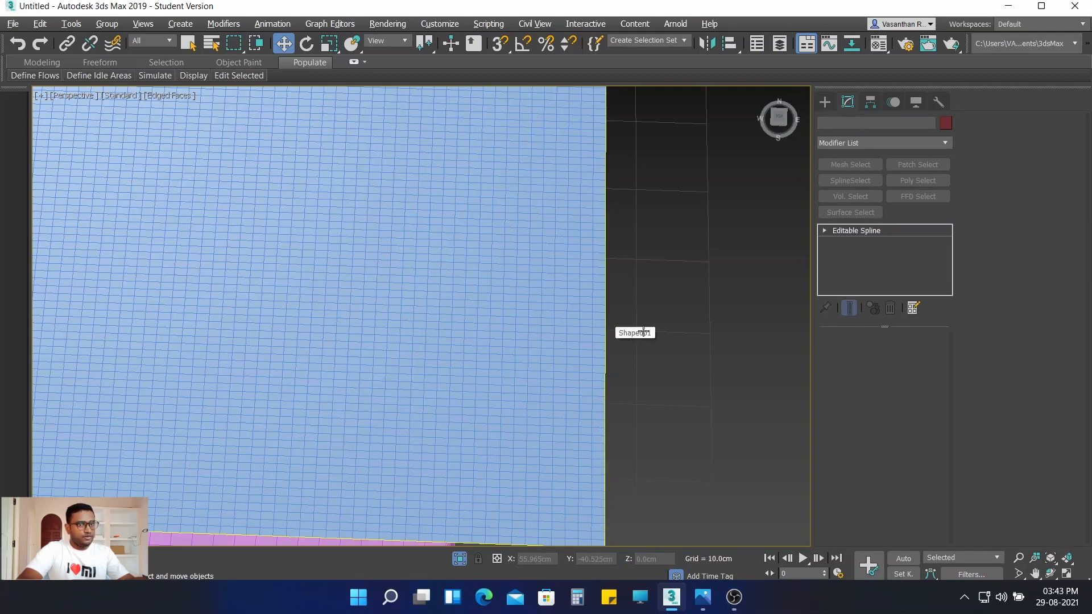
{"action": "scroll", "coordinate": [676, 292], "scroll_direction": "down", "scroll_amount": 2}
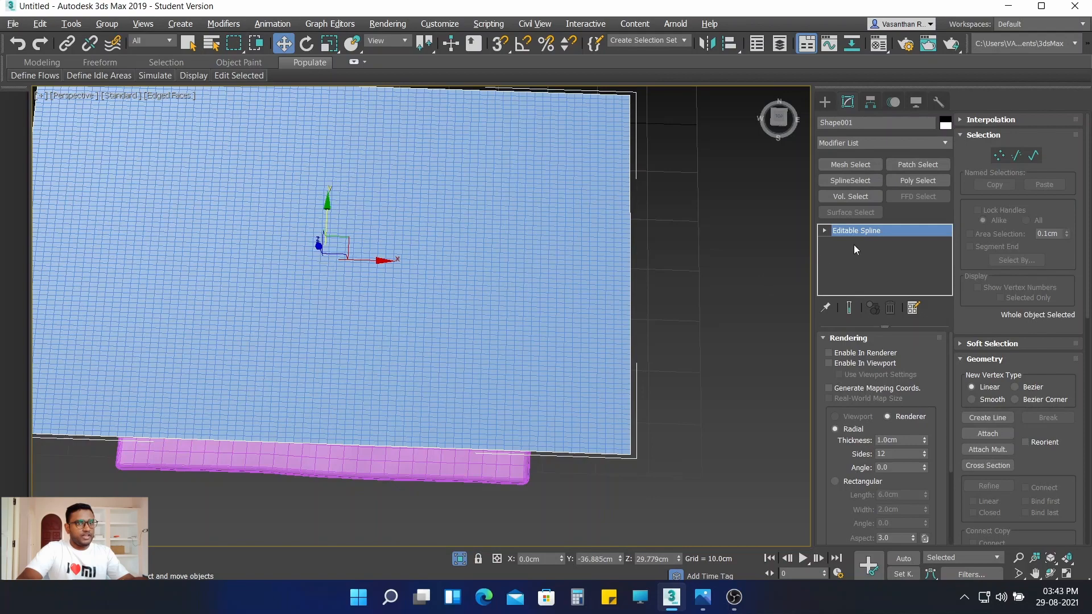
{"action": "middle_click_drag", "start_coordinate": [729, 299], "coordinate": [769, 319]}
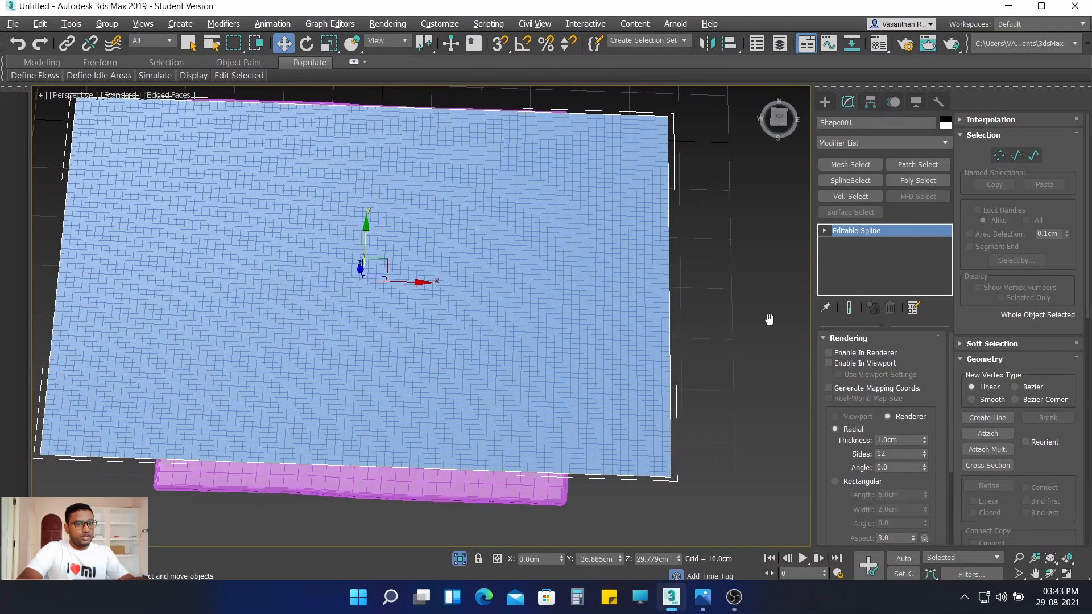
Step: Enable the border spline in the viewport, set its radial thickness to 0.25 cm, and deselect it
{"action": "left_click", "coordinate": [826, 338]}
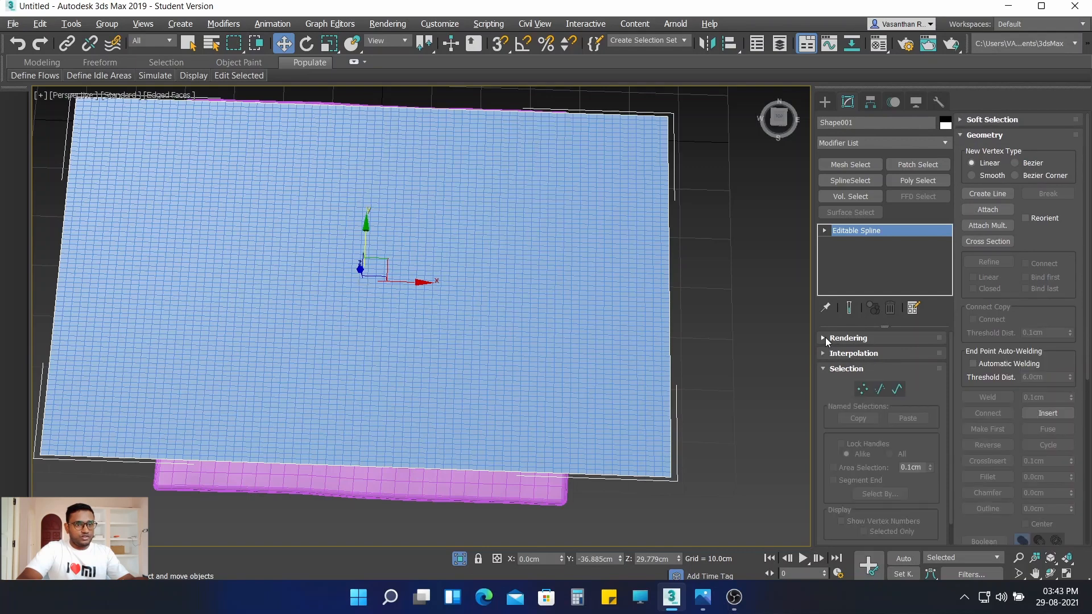
{"action": "left_click", "coordinate": [826, 339]}
{"action": "scroll", "coordinate": [860, 374], "scroll_direction": "up", "scroll_amount": 2}
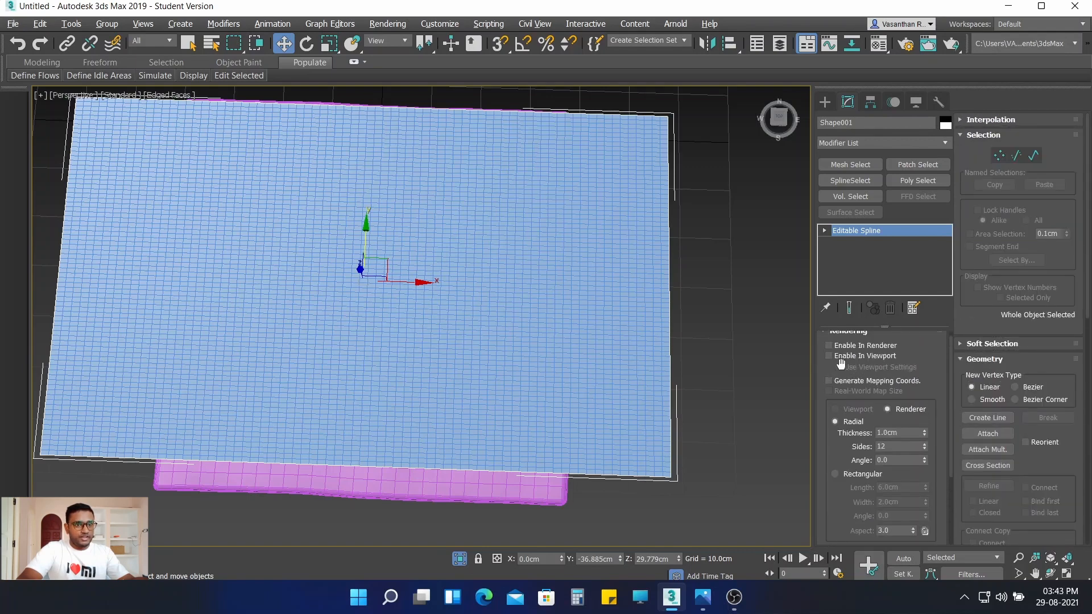
{"action": "left_click", "coordinate": [858, 366]}
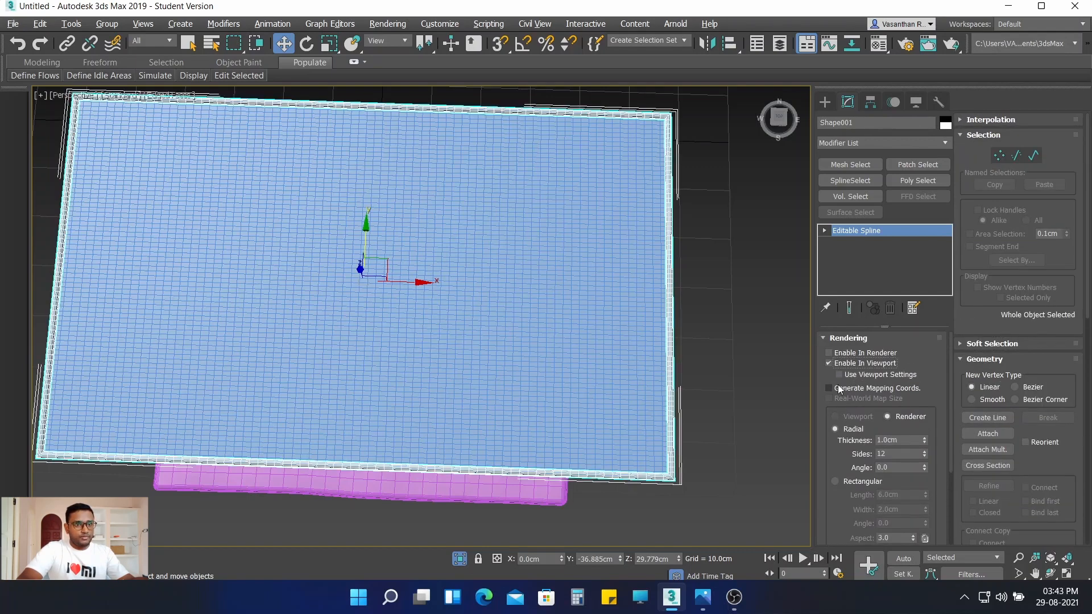
{"action": "left_click_drag", "start_coordinate": [908, 441], "coordinate": [823, 441]}
{"action": "type", "text": "0.2"}
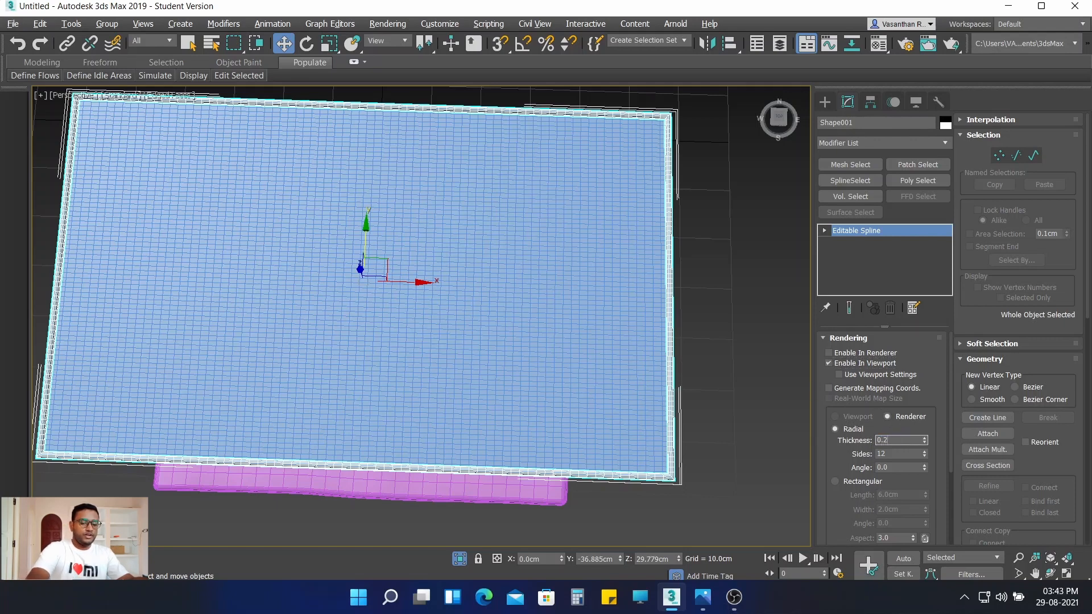
{"action": "type", "text": "5"}
{"action": "key", "text": "Return"}
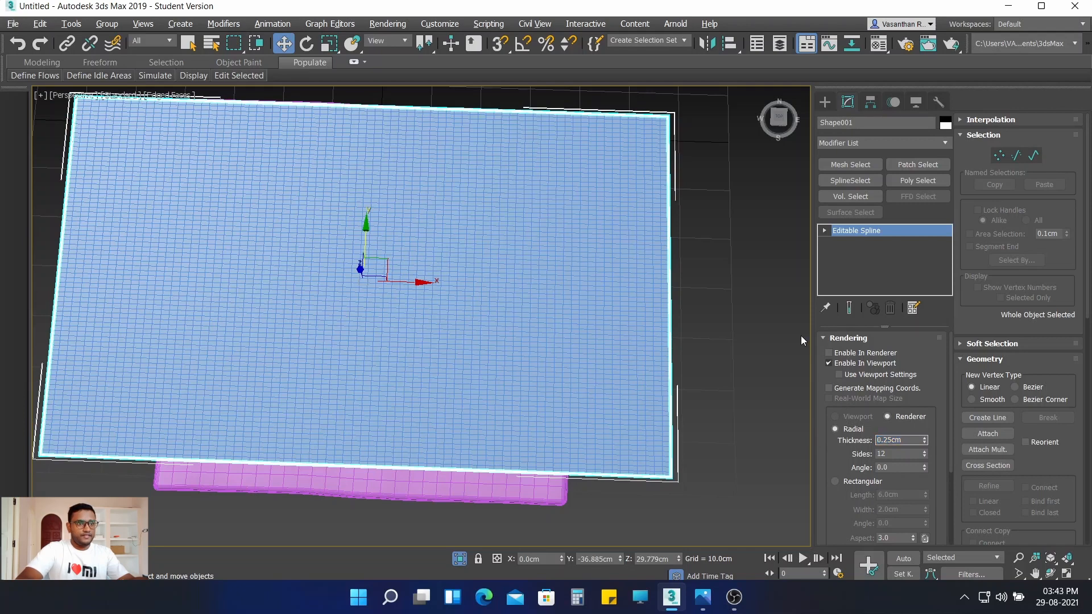
{"action": "left_click", "coordinate": [801, 336]}
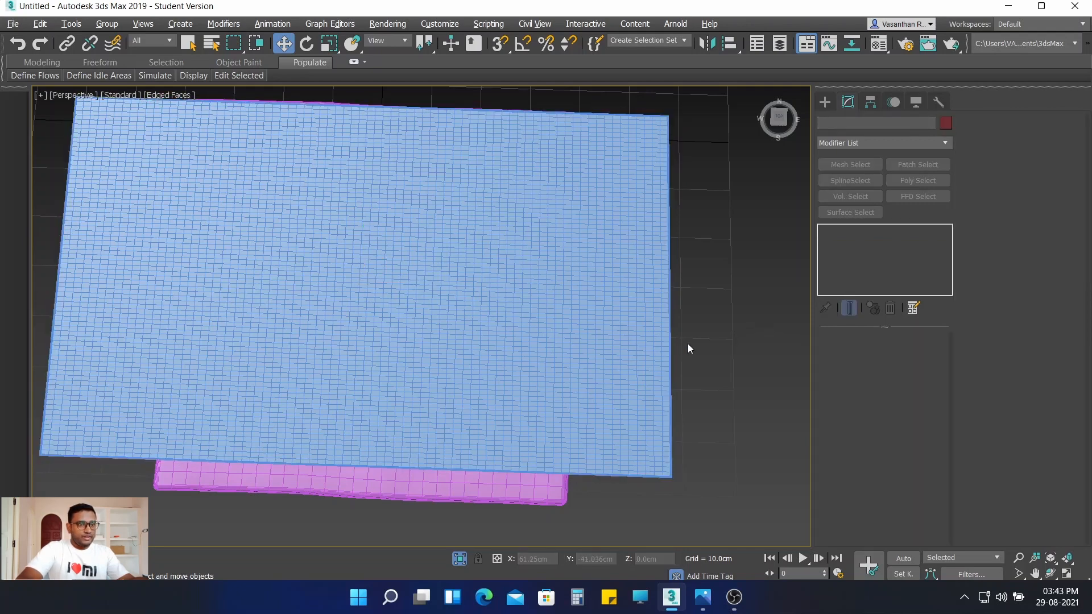
Step: Apply a Cloth modifier to the plane above the mattress and reselect the plane
{"action": "left_click", "coordinate": [596, 332]}
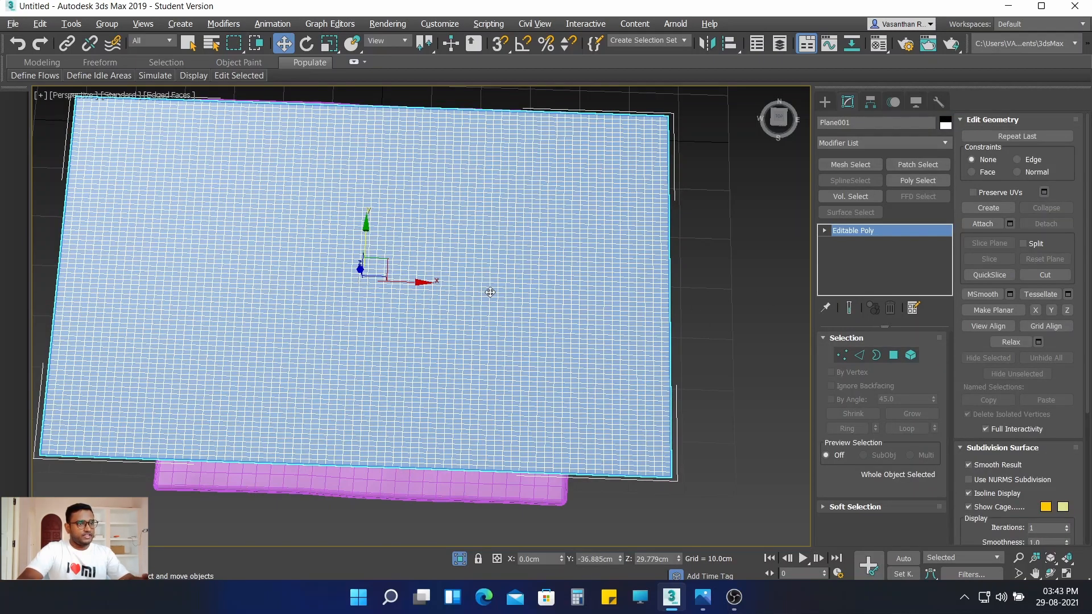
{"action": "left_click", "coordinate": [904, 144]}
{"action": "left_click_drag", "start_coordinate": [949, 187], "coordinate": [952, 463]}
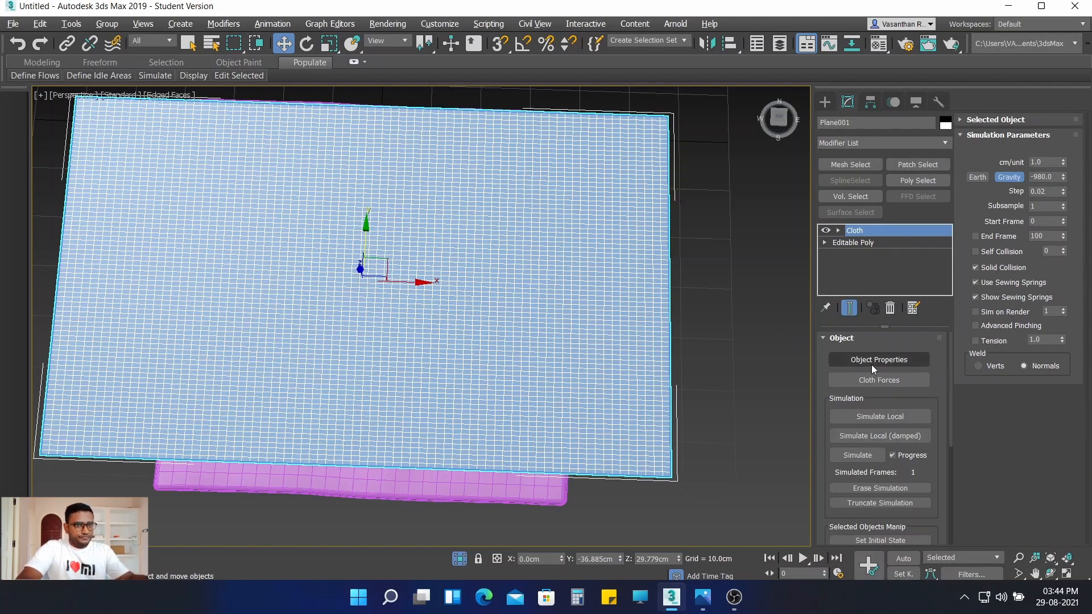
{"action": "left_click", "coordinate": [713, 305]}
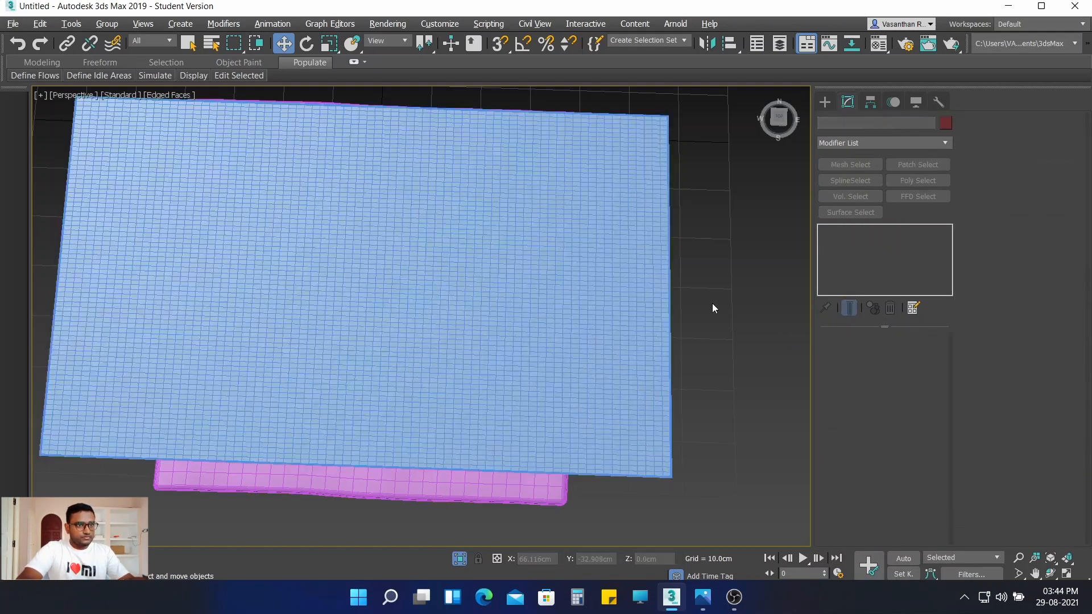
{"action": "left_click", "coordinate": [640, 262]}
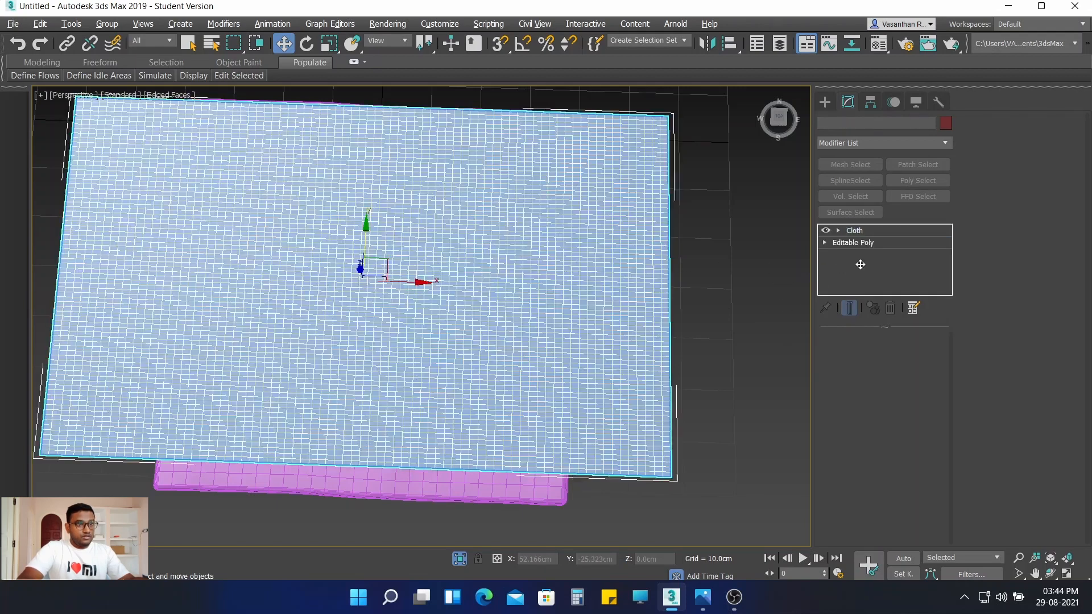
Step: Enter the Cloth modifier's Group level and select the vertices along one long edge of the plane in the Left view
{"action": "left_click", "coordinate": [838, 230]}
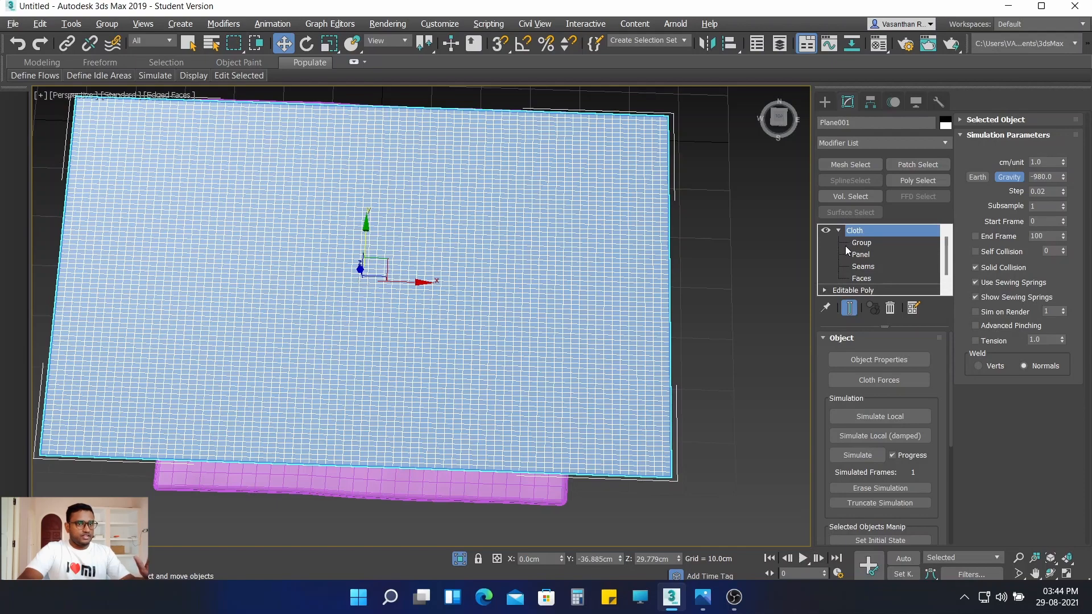
{"action": "left_click", "coordinate": [861, 244]}
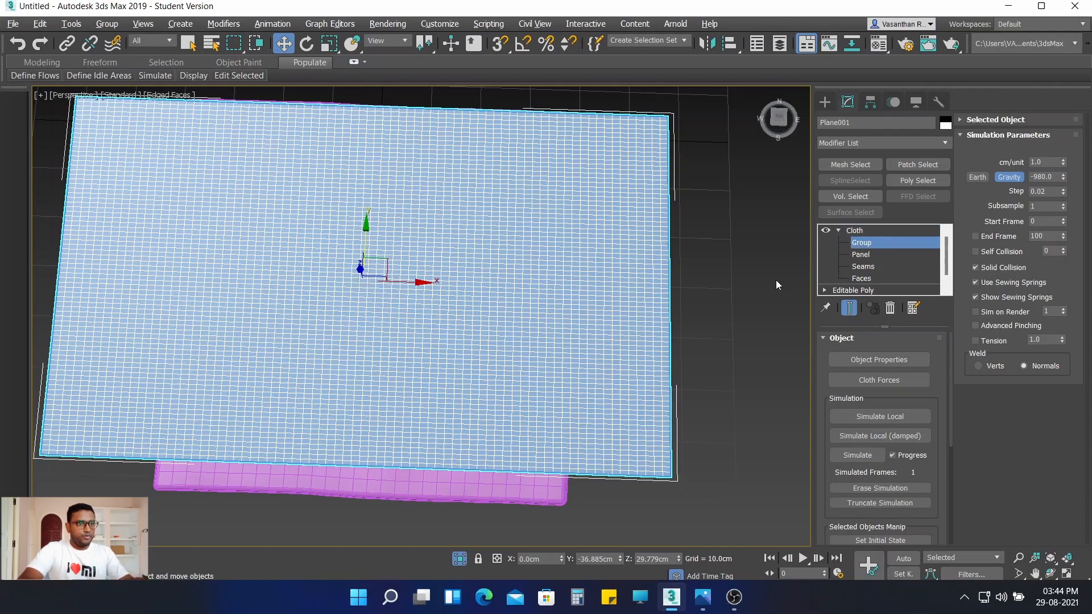
{"action": "scroll", "coordinate": [727, 281], "scroll_direction": "down", "scroll_amount": 3}
{"action": "middle_click_drag", "start_coordinate": [727, 281], "coordinate": [725, 275]}
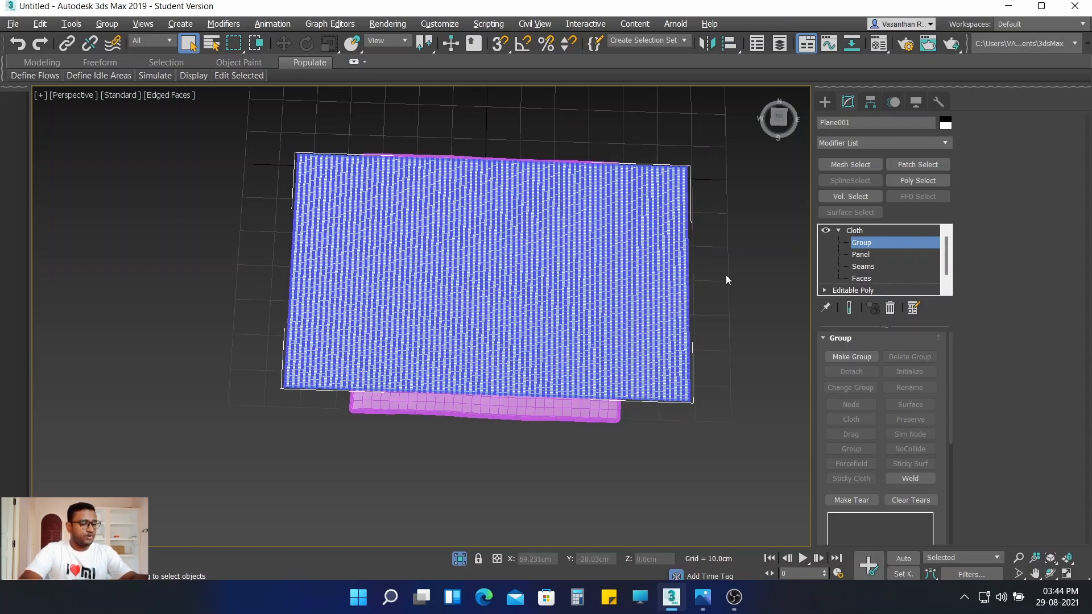
{"action": "key", "text": "l"}
{"action": "scroll", "coordinate": [424, 162], "scroll_direction": "up", "scroll_amount": 3}
{"action": "scroll", "coordinate": [423, 165], "scroll_direction": "up", "scroll_amount": 4}
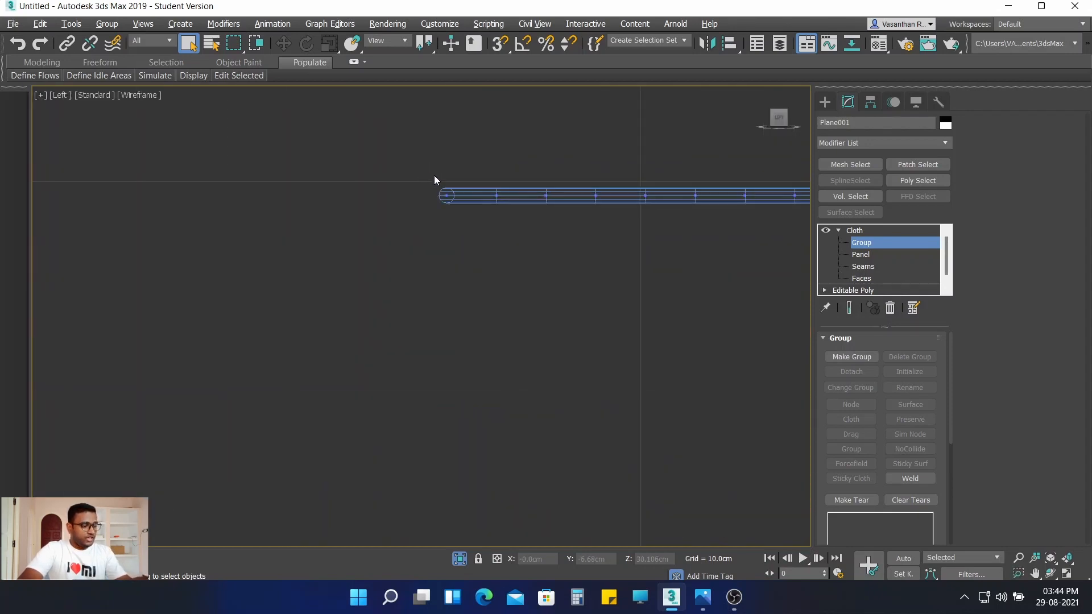
{"action": "left_click_drag", "start_coordinate": [464, 231], "coordinate": [474, 236]}
Step: Add the vertices along the plane's opposite long edge to the selection in the Left view
{"action": "scroll", "coordinate": [511, 284], "scroll_direction": "down", "scroll_amount": 4}
{"action": "middle_click_drag", "start_coordinate": [579, 319], "coordinate": [290, 282]}
{"action": "middle_click_drag", "start_coordinate": [505, 288], "coordinate": [267, 274]}
{"action": "middle_click_drag", "start_coordinate": [503, 265], "coordinate": [269, 263]}
{"action": "scroll", "coordinate": [709, 259], "scroll_direction": "up", "scroll_amount": 3}
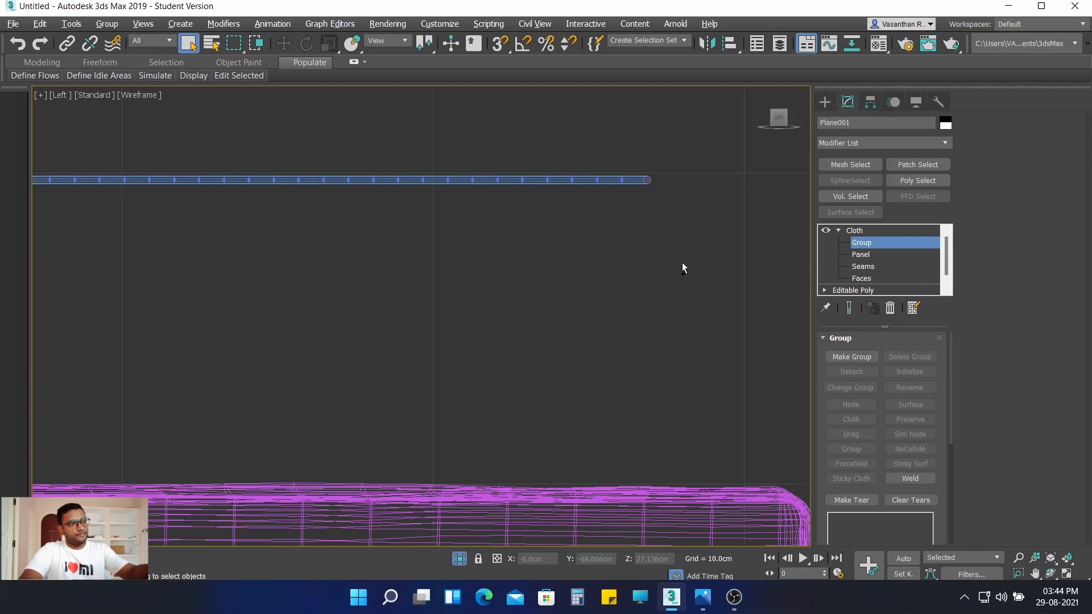
Step: In the Front view, add the vertices along one short edge of the plane to the selection
{"action": "key", "text": "f"}
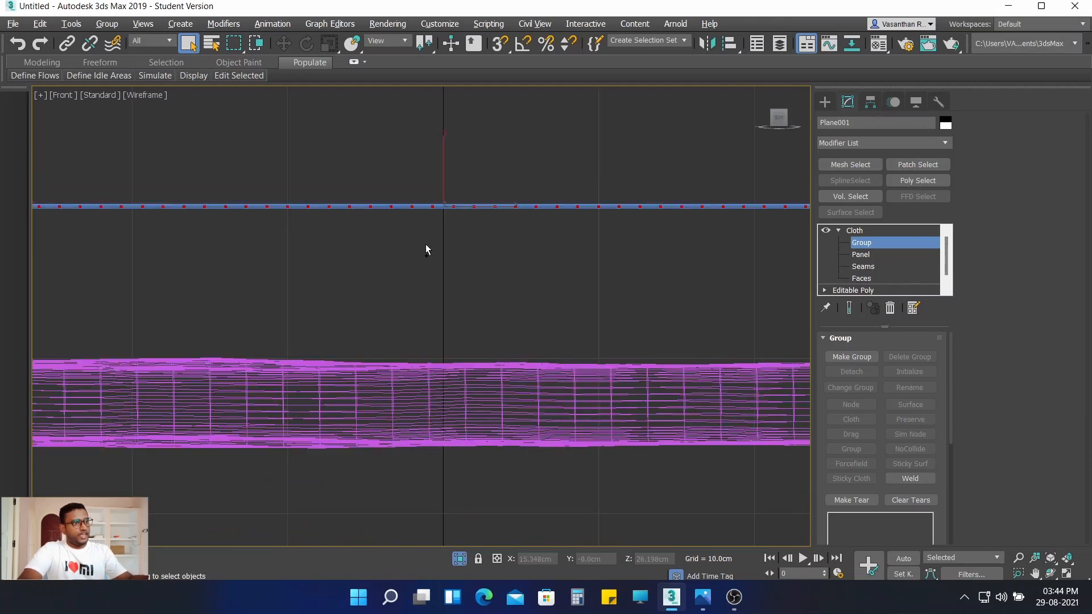
{"action": "scroll", "coordinate": [350, 245], "scroll_direction": "up", "scroll_amount": 2}
{"action": "mouse_move", "coordinate": [351, 246]}
{"action": "middle_mouse_down"}
{"action": "mouse_move", "coordinate": [706, 321]}
{"action": "mouse_move", "coordinate": [779, 287]}
{"action": "mouse_move", "coordinate": [803, 294]}
{"action": "middle_mouse_up"}
{"action": "scroll", "coordinate": [225, 277], "scroll_direction": "down", "scroll_amount": 2}
{"action": "middle_click_drag", "start_coordinate": [217, 296], "coordinate": [560, 328]}
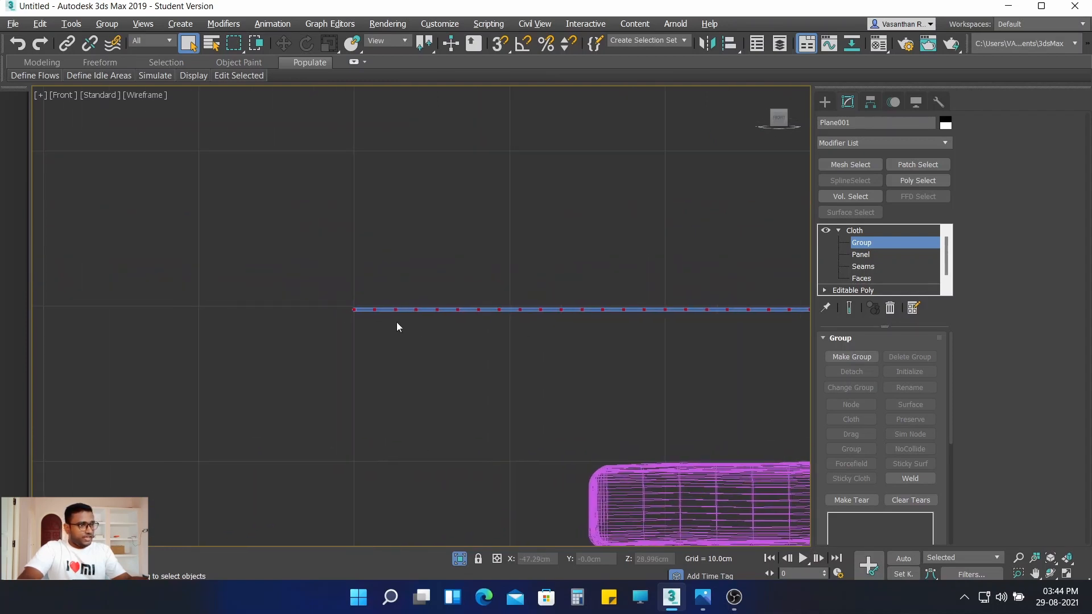
{"action": "scroll", "coordinate": [367, 305], "scroll_direction": "up", "scroll_amount": 2}
{"action": "left_click_drag", "start_coordinate": [339, 336], "coordinate": [356, 352]}
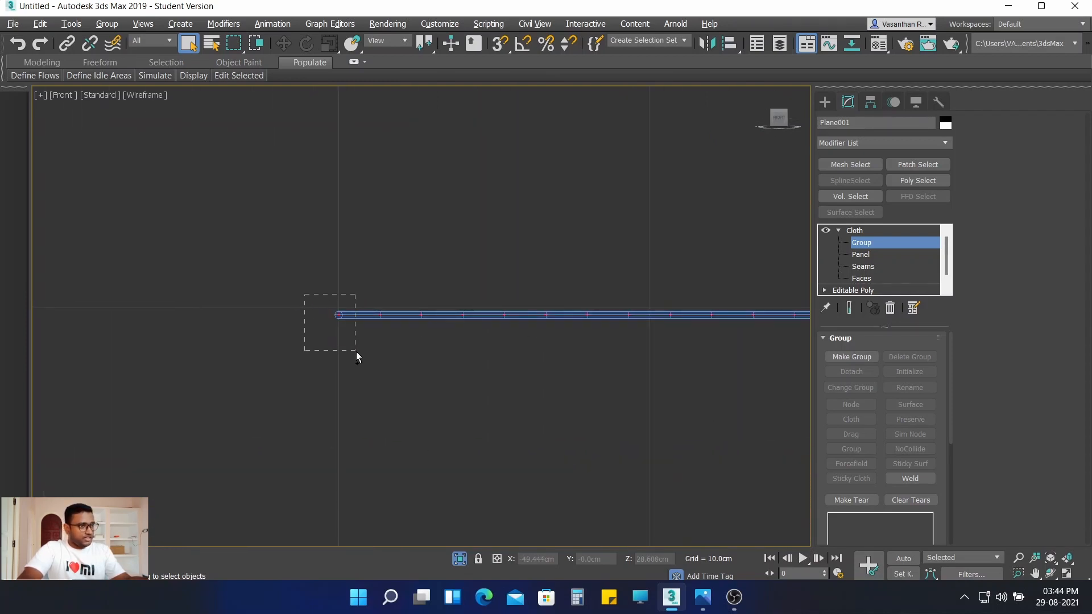
Step: Add the remaining short edge's vertices to complete the border selection, and return to the Perspective view
{"action": "scroll", "coordinate": [370, 370], "scroll_direction": "down", "scroll_amount": 2}
{"action": "scroll", "coordinate": [556, 395], "scroll_direction": "down", "scroll_amount": 2}
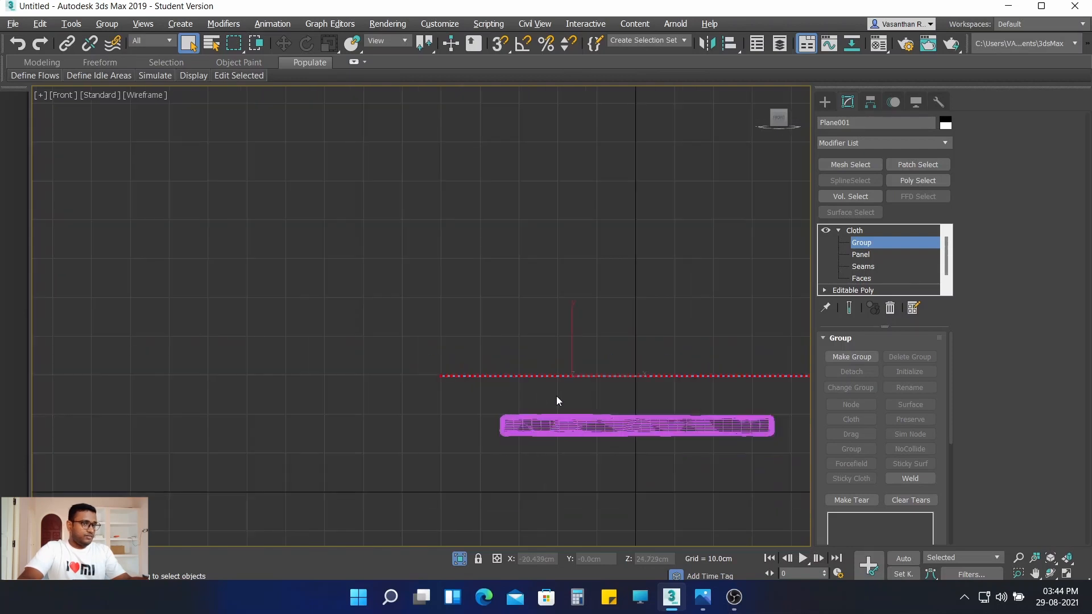
{"action": "middle_click_drag", "start_coordinate": [556, 396], "coordinate": [231, 379]}
{"action": "scroll", "coordinate": [497, 374], "scroll_direction": "up", "scroll_amount": 3}
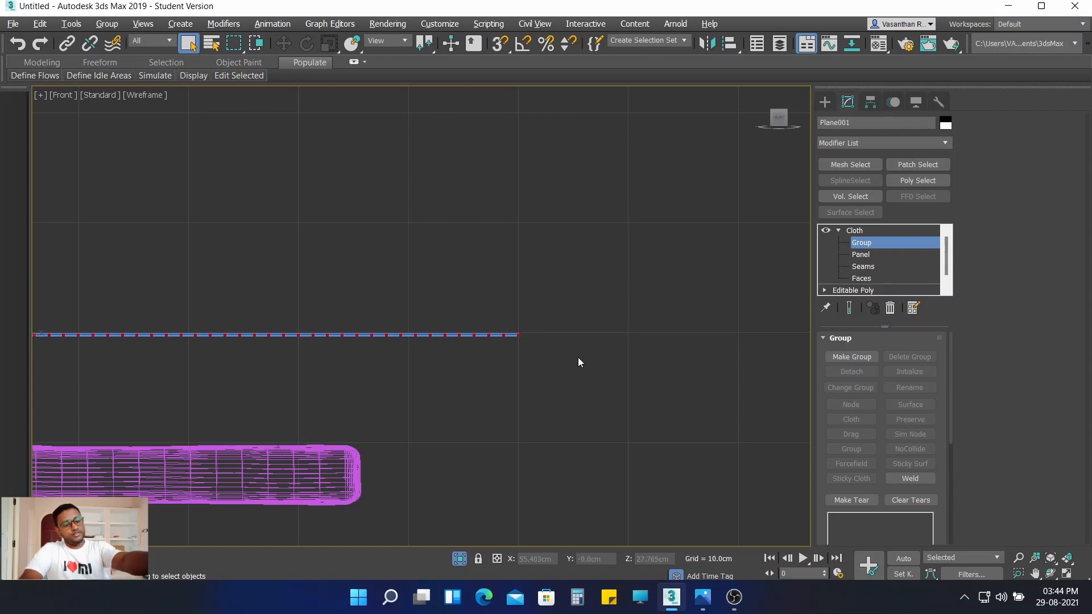
{"action": "key", "text": "p"}
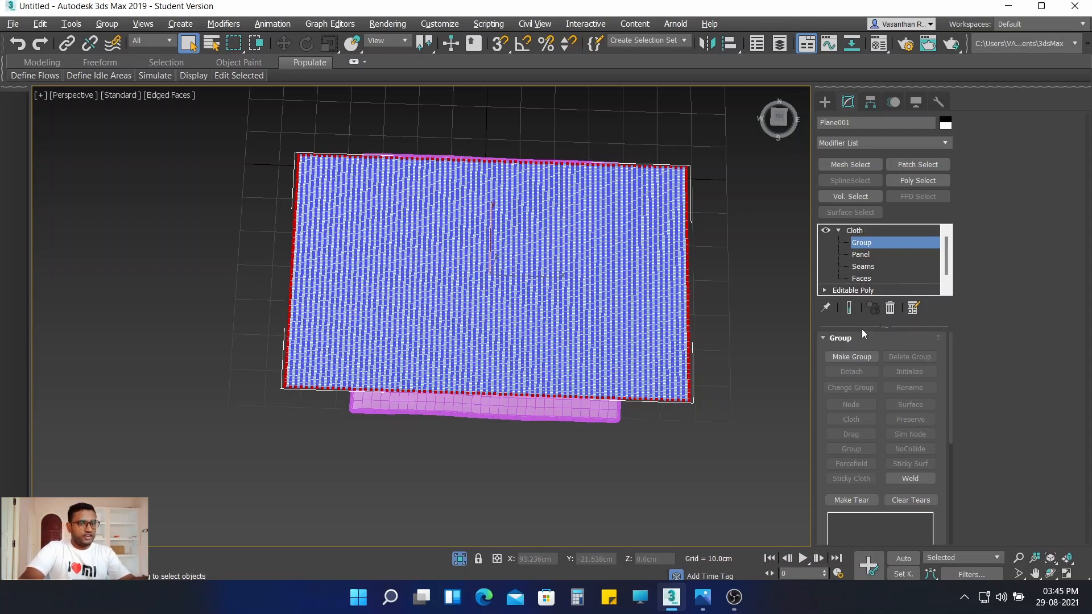
Step: Make a cloth group from the selected border vertices and constrain it to the border spline as a Node
{"action": "left_click", "coordinate": [851, 357]}
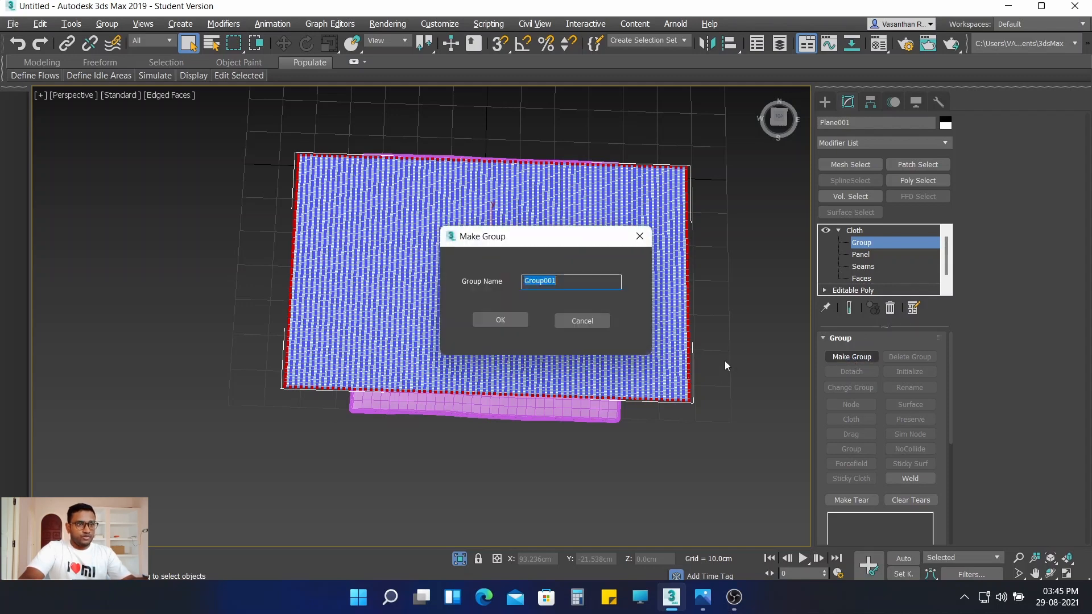
{"action": "left_click", "coordinate": [509, 322]}
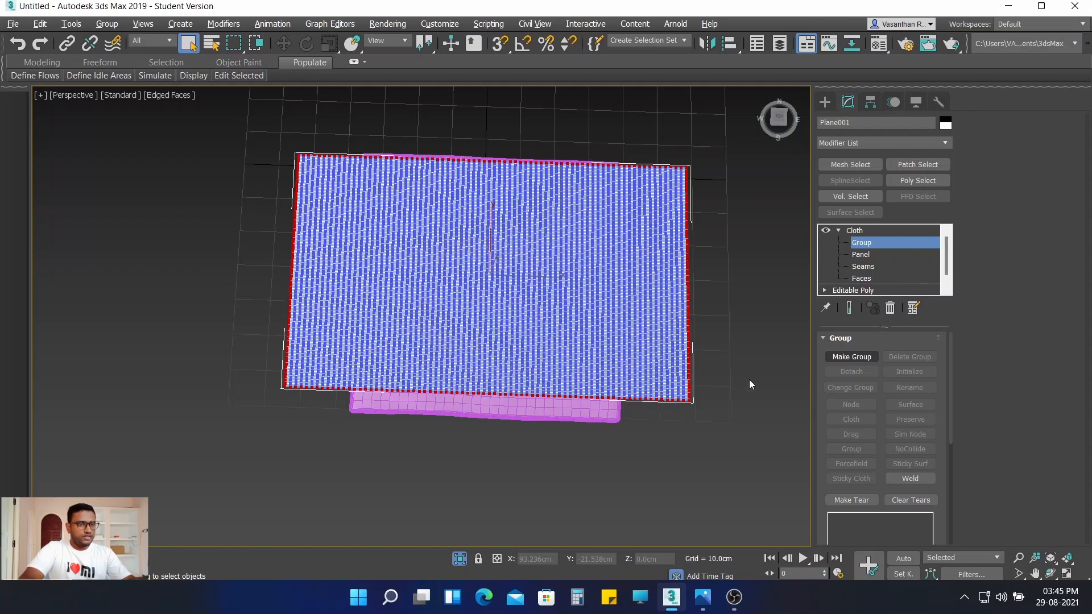
{"action": "scroll", "coordinate": [718, 343], "scroll_direction": "up", "scroll_amount": 4}
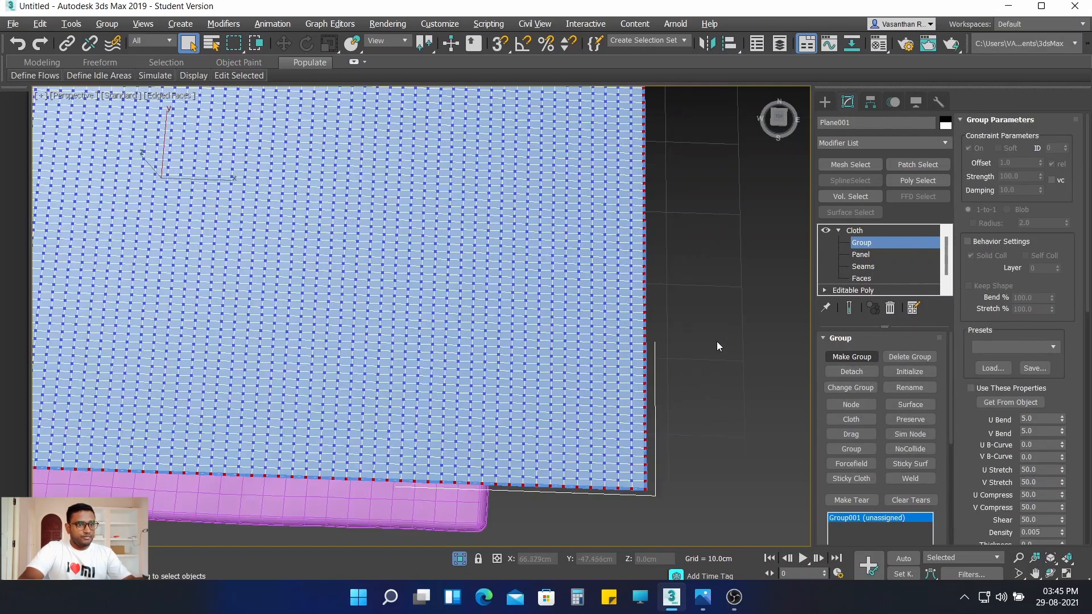
{"action": "left_click", "coordinate": [855, 404]}
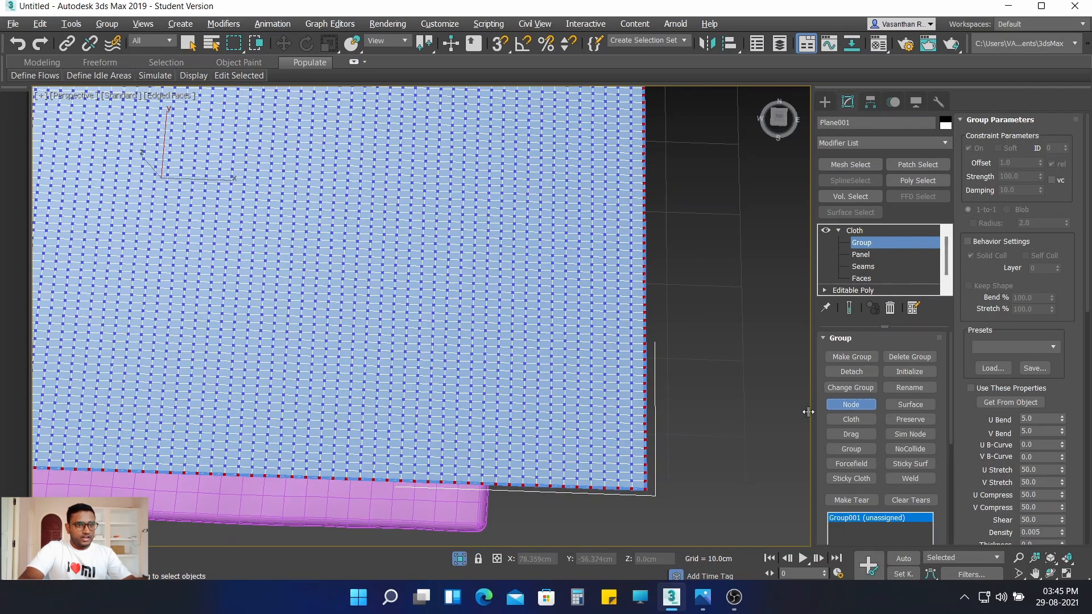
{"action": "left_click", "coordinate": [645, 362]}
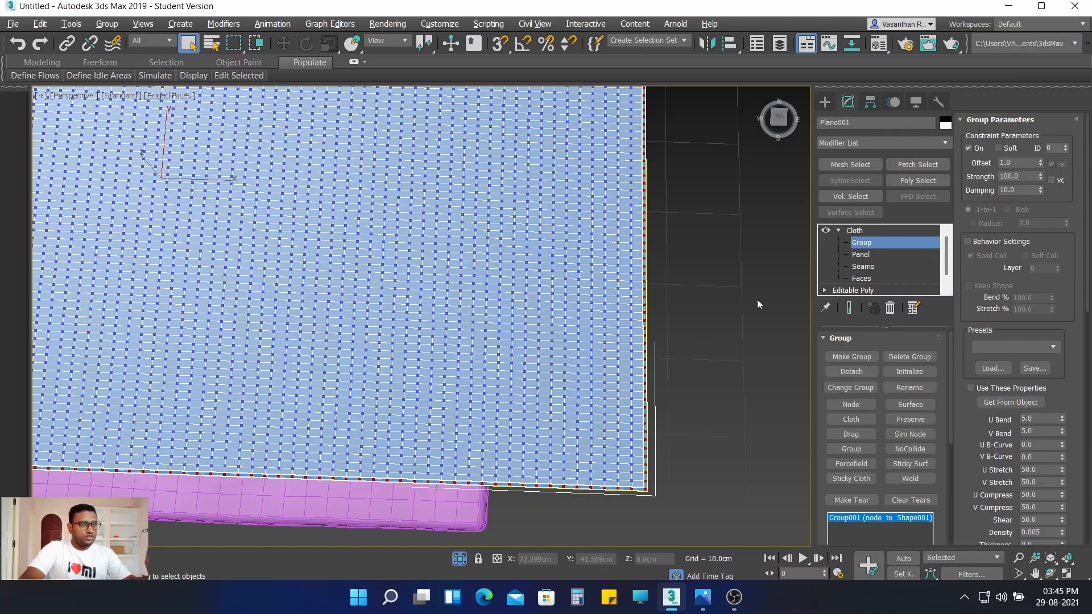
Step: Switch to the four-viewport layout and frame the plane and mattress in the Perspective and Front views
{"action": "left_click", "coordinate": [839, 231]}
{"action": "scroll", "coordinate": [740, 298], "scroll_direction": "down", "scroll_amount": 5}
{"action": "middle_click_drag", "start_coordinate": [738, 300], "coordinate": [738, 280], "text": "alt"}
{"action": "middle_click_drag", "start_coordinate": [490, 451], "coordinate": [554, 415], "text": "alt"}
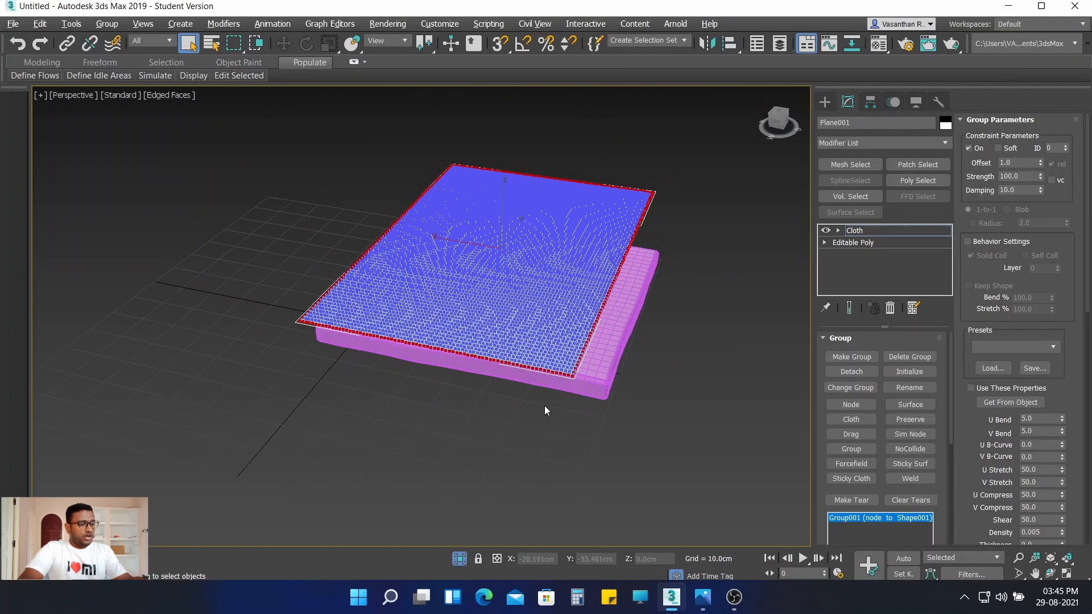
{"action": "key", "text": "alt+w"}
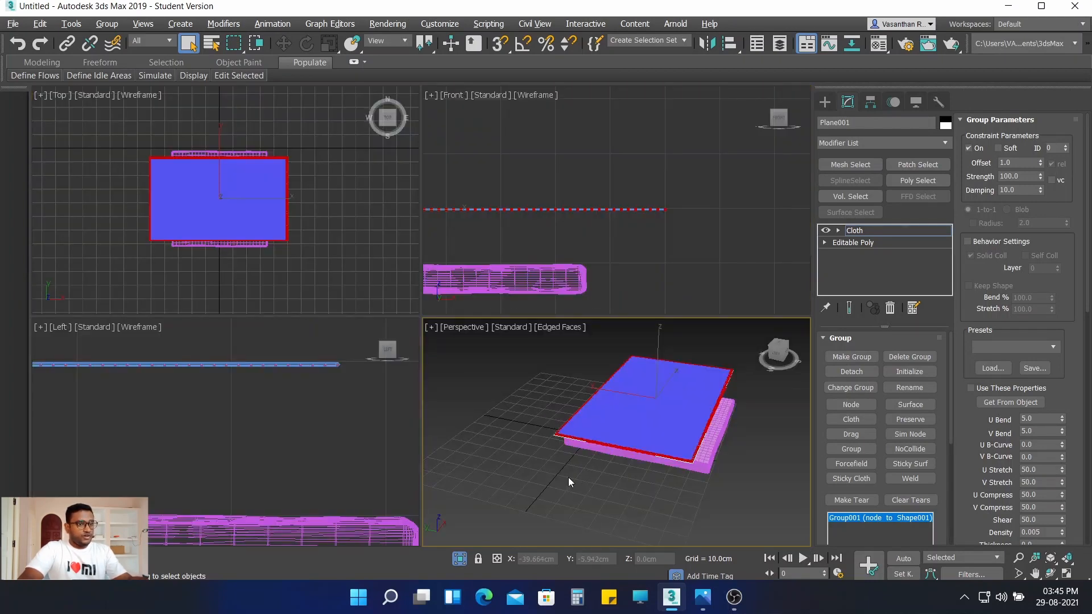
{"action": "scroll", "coordinate": [586, 477], "scroll_direction": "up", "scroll_amount": 4}
{"action": "middle_click_drag", "start_coordinate": [585, 476], "coordinate": [549, 471], "text": "alt"}
{"action": "scroll", "coordinate": [573, 463], "scroll_direction": "down", "scroll_amount": 4}
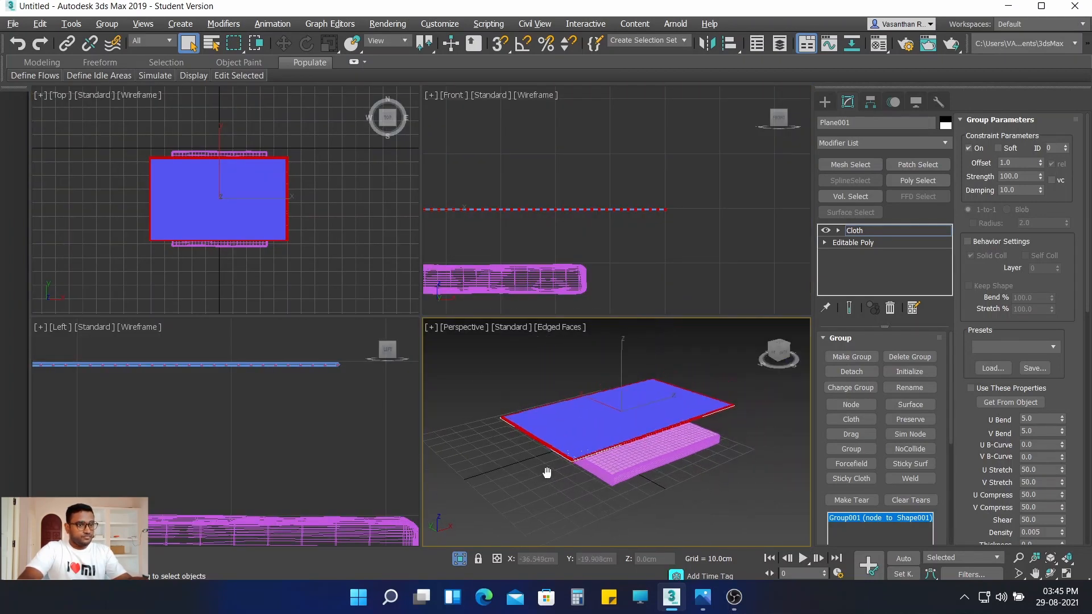
{"action": "left_click", "coordinate": [648, 243]}
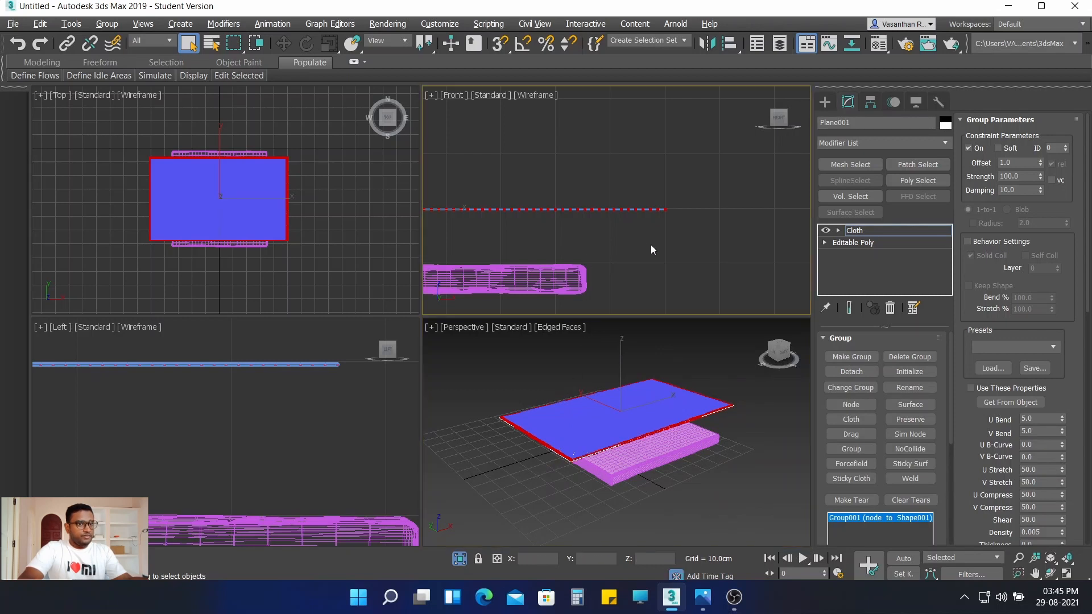
{"action": "middle_click_drag", "start_coordinate": [621, 270], "coordinate": [670, 245]}
{"action": "scroll", "coordinate": [670, 245], "scroll_direction": "down", "scroll_amount": 3}
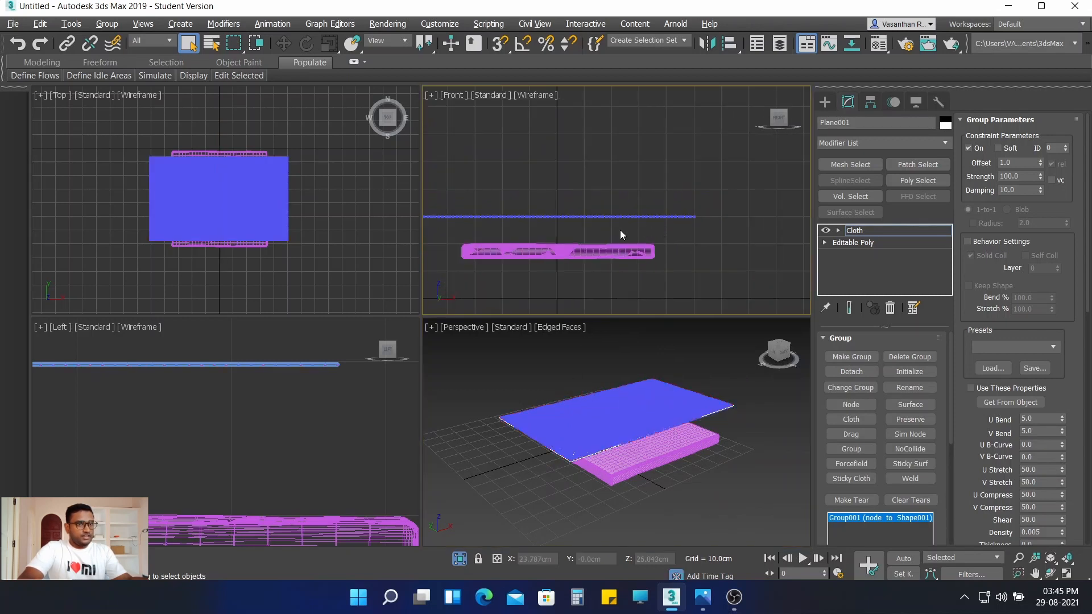
Step: Leave the Cloth modifier's Group level, deselect the plane, and select the border spline in the Front view
{"action": "left_click", "coordinate": [838, 230]}
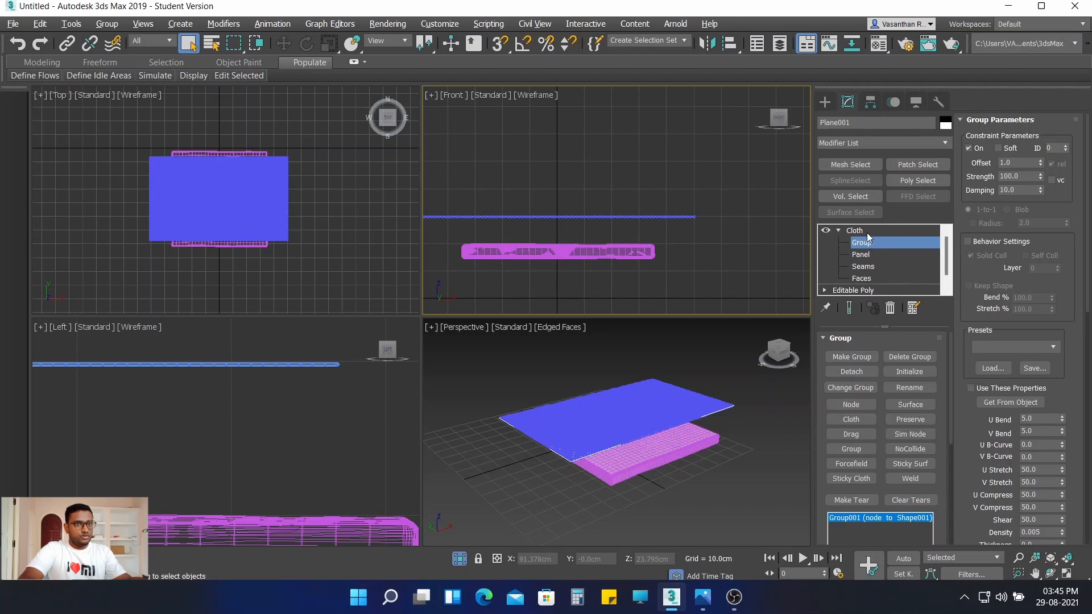
{"action": "left_click", "coordinate": [859, 230]}
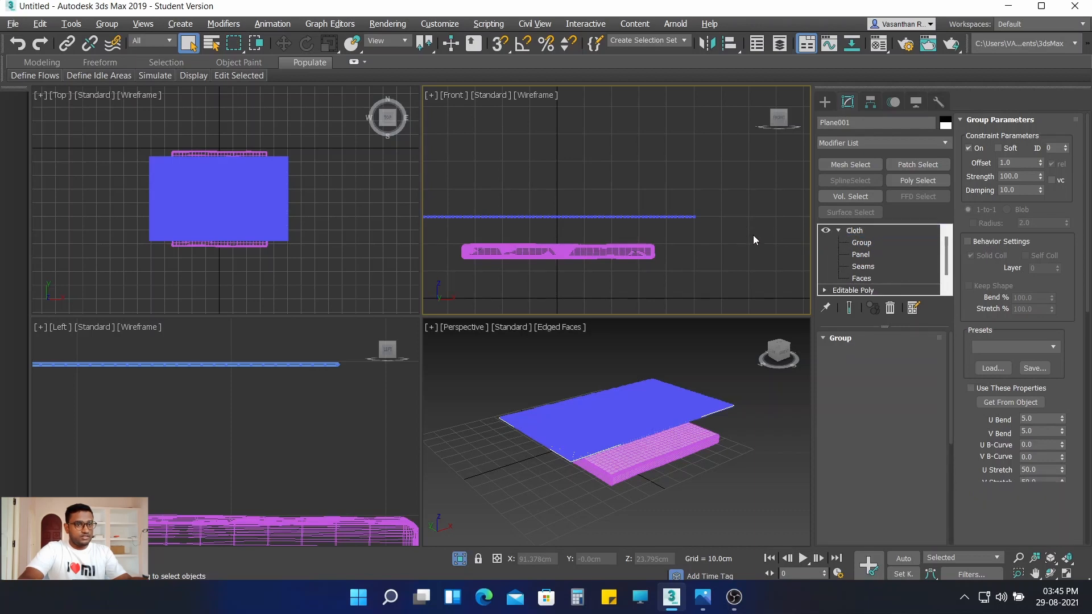
{"action": "left_click", "coordinate": [733, 242]}
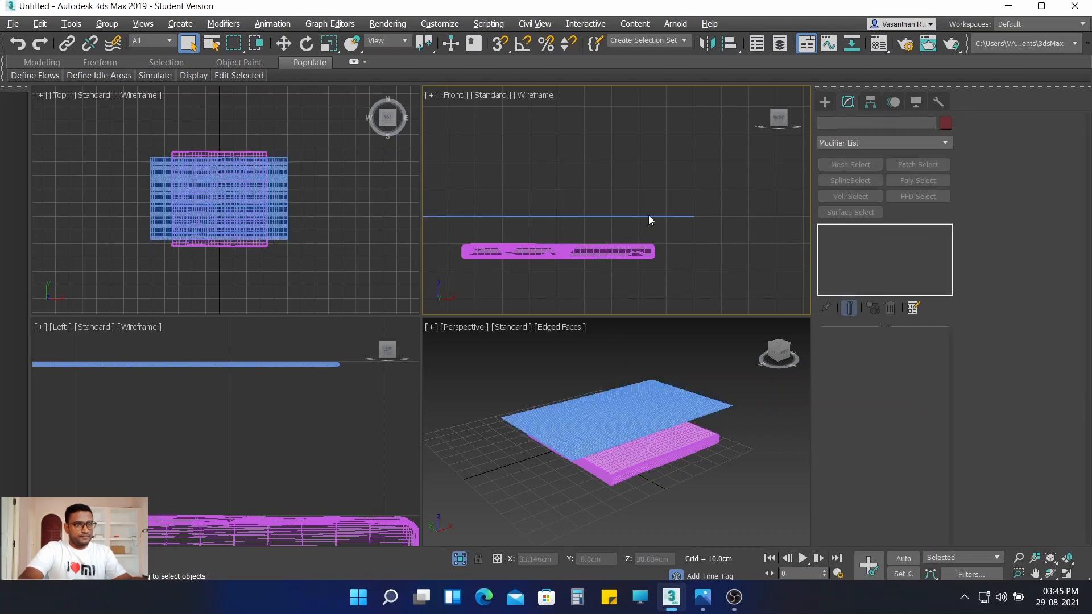
{"action": "left_click", "coordinate": [650, 216]}
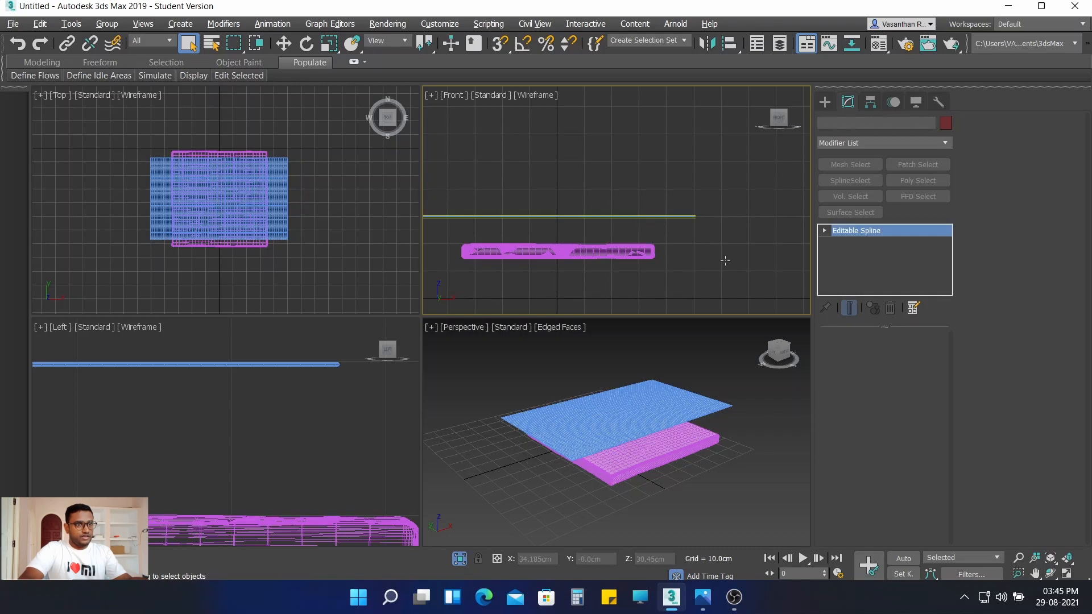
{"action": "left_click", "coordinate": [725, 260]}
{"action": "left_click", "coordinate": [650, 217]}
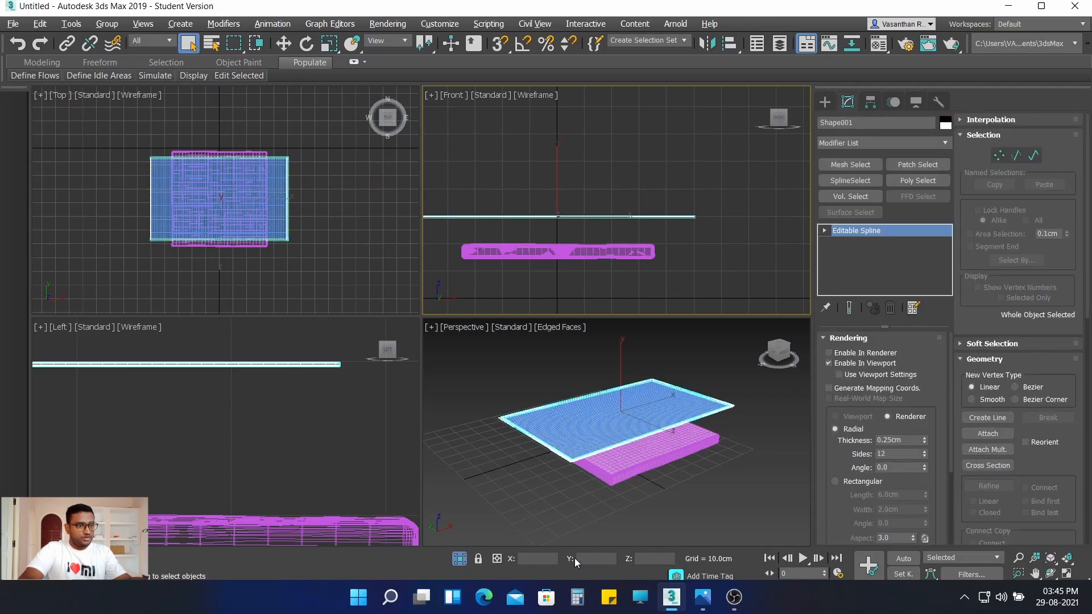
Step: Turn on Auto Key, go to frame 5, and lower the border spline toward the mattress to a Z of about 26.2 cm
{"action": "scroll", "coordinate": [595, 437], "scroll_direction": "up", "scroll_amount": 4}
{"action": "scroll", "coordinate": [607, 430], "scroll_direction": "down", "scroll_amount": 2}
{"action": "middle_click_drag", "start_coordinate": [512, 261], "coordinate": [593, 224]}
{"action": "scroll", "coordinate": [593, 224], "scroll_direction": "up", "scroll_amount": 3}
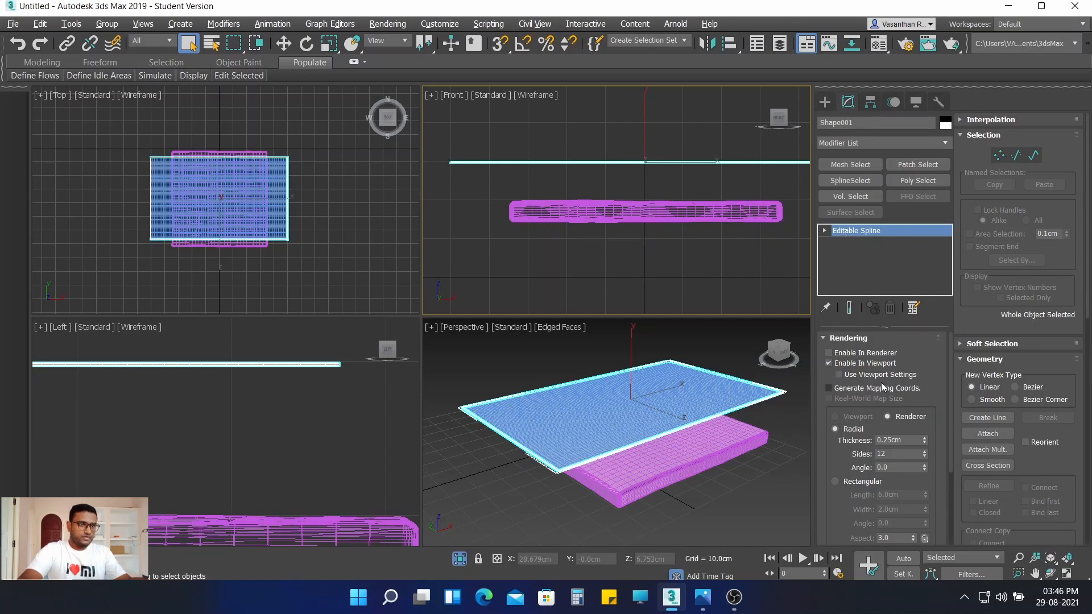
{"action": "left_click", "coordinate": [904, 560]}
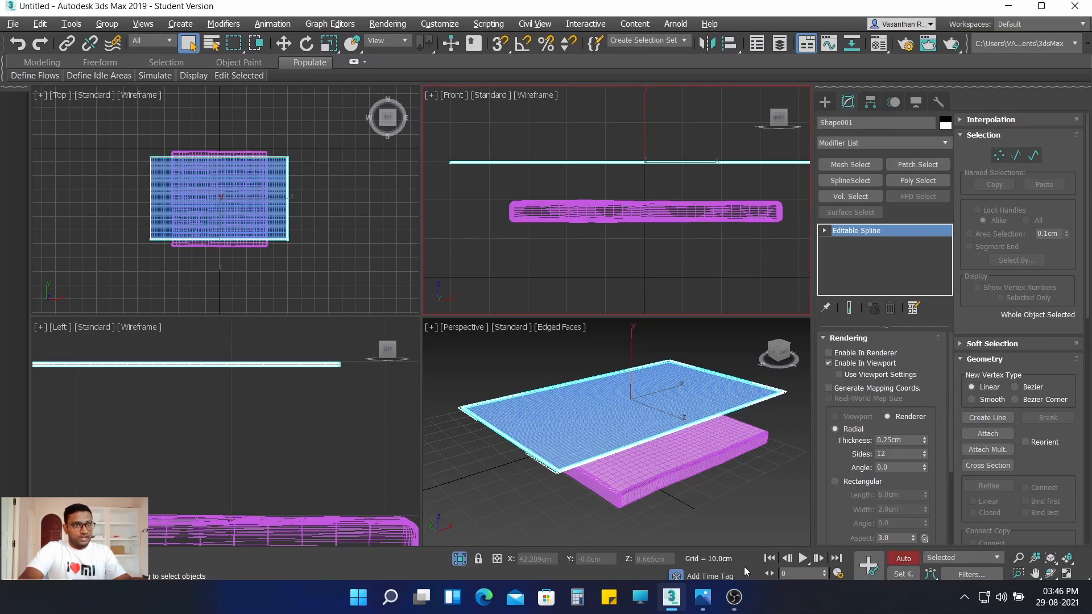
{"action": "left_click", "coordinate": [795, 574]}
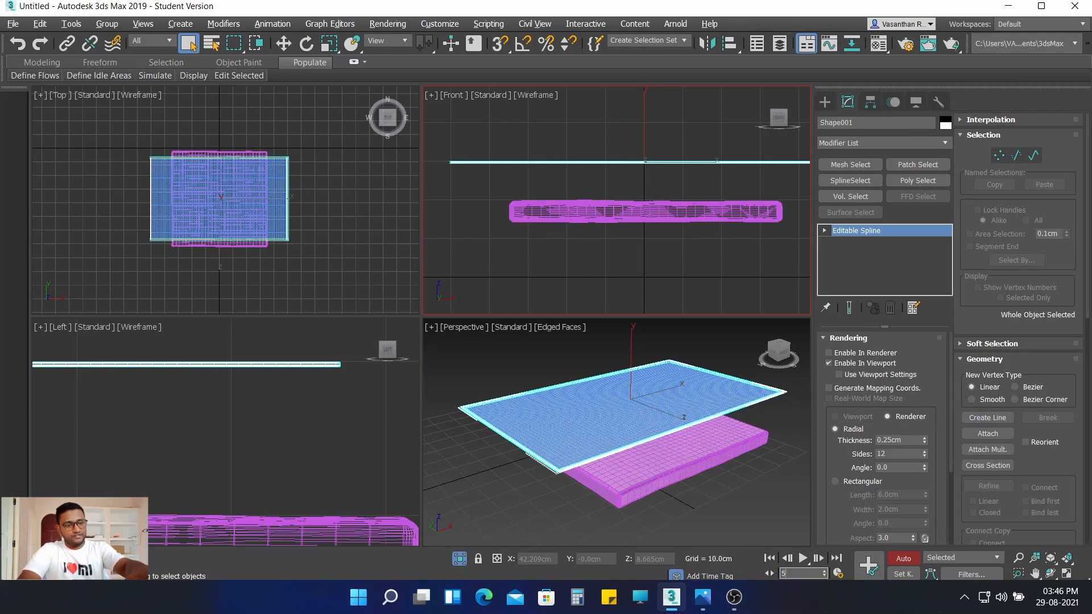
{"action": "type", "text": "5"}
{"action": "key", "text": "Return"}
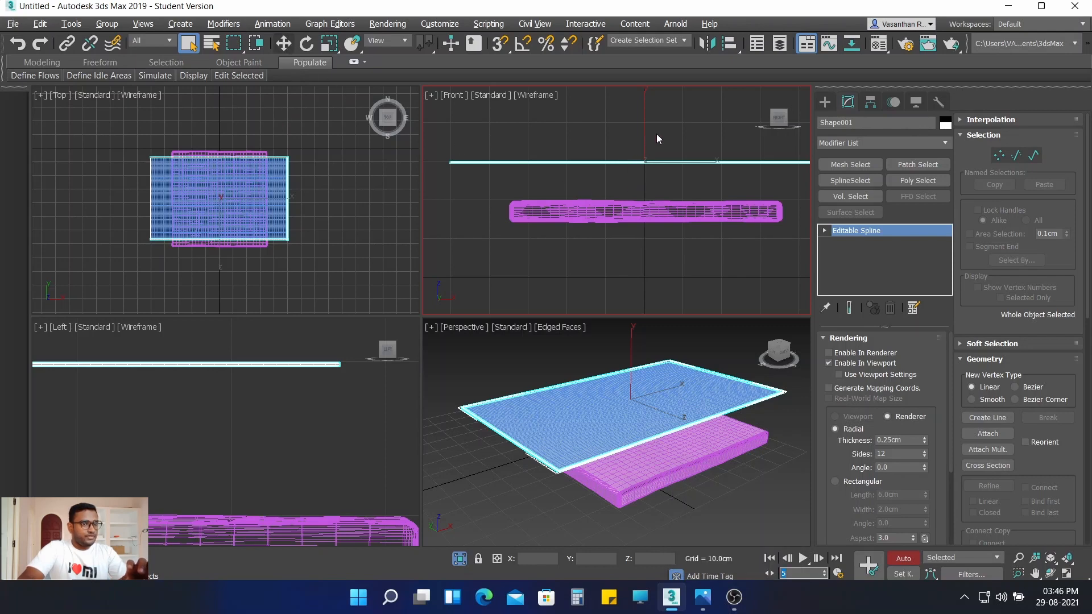
{"action": "key", "text": "w"}
{"action": "left_click_drag", "start_coordinate": [644, 105], "coordinate": [643, 119]}
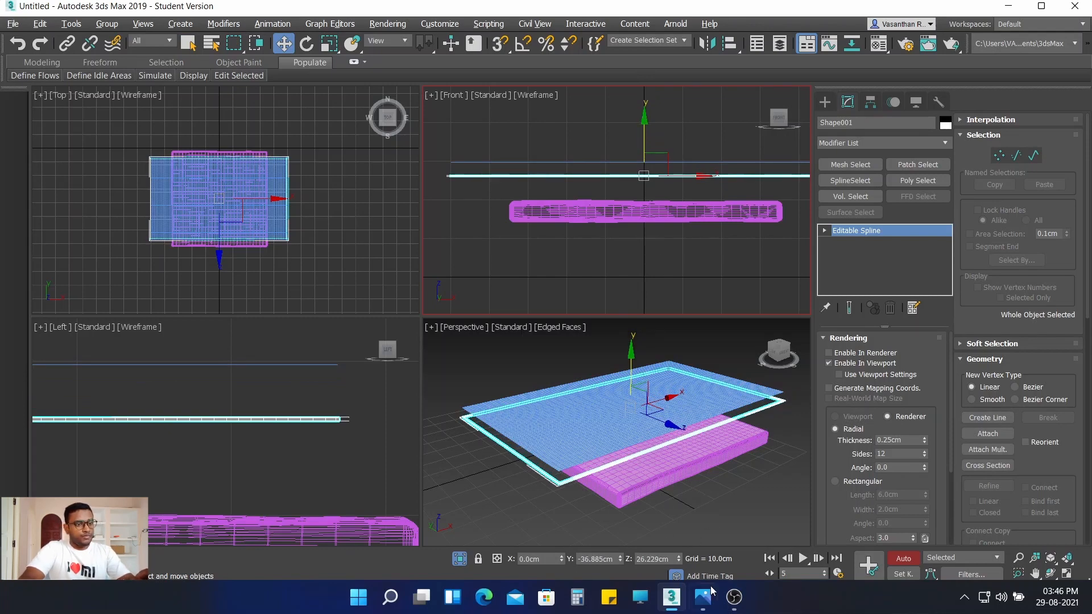
Step: Go to frame 10 and lower the border spline toward the mattress to a Z of about 21.4 cm
{"action": "left_click_drag", "start_coordinate": [791, 574], "coordinate": [758, 572]}
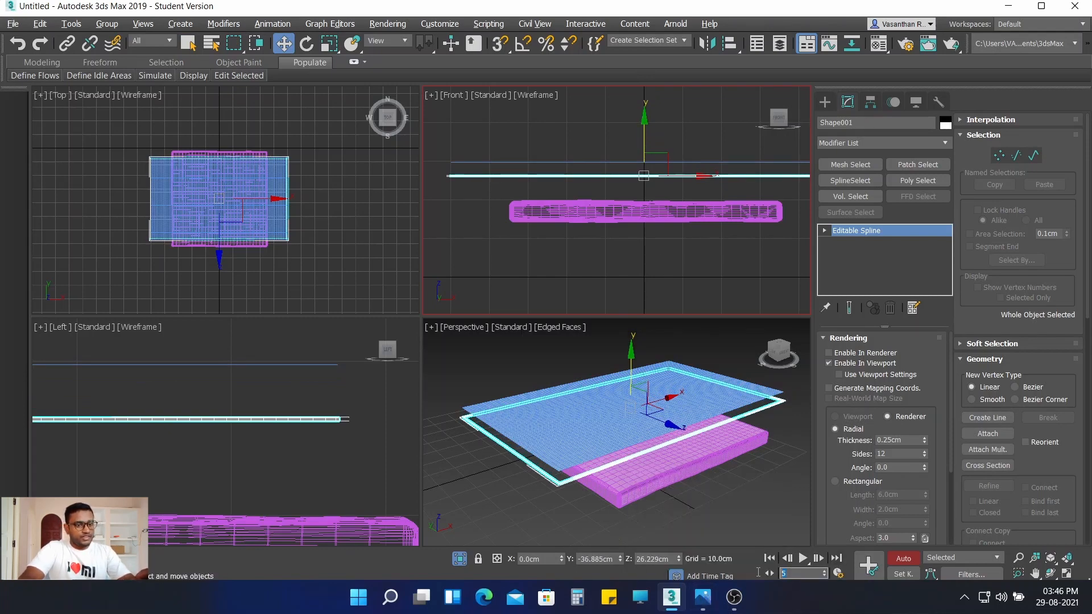
{"action": "type", "text": "10"}
{"action": "key", "text": "Return"}
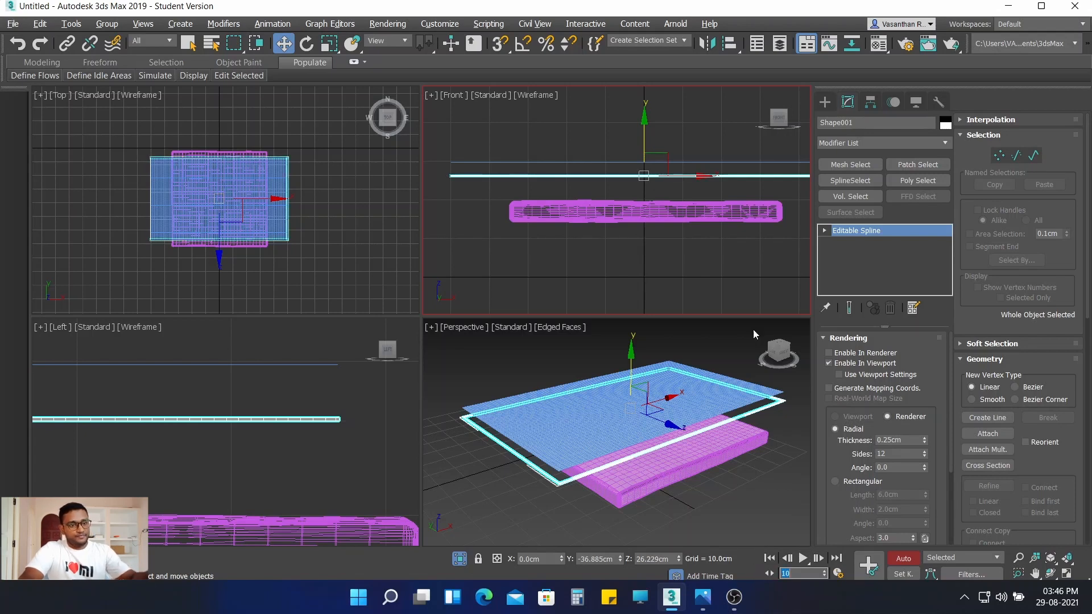
{"action": "left_click_drag", "start_coordinate": [643, 121], "coordinate": [646, 139]}
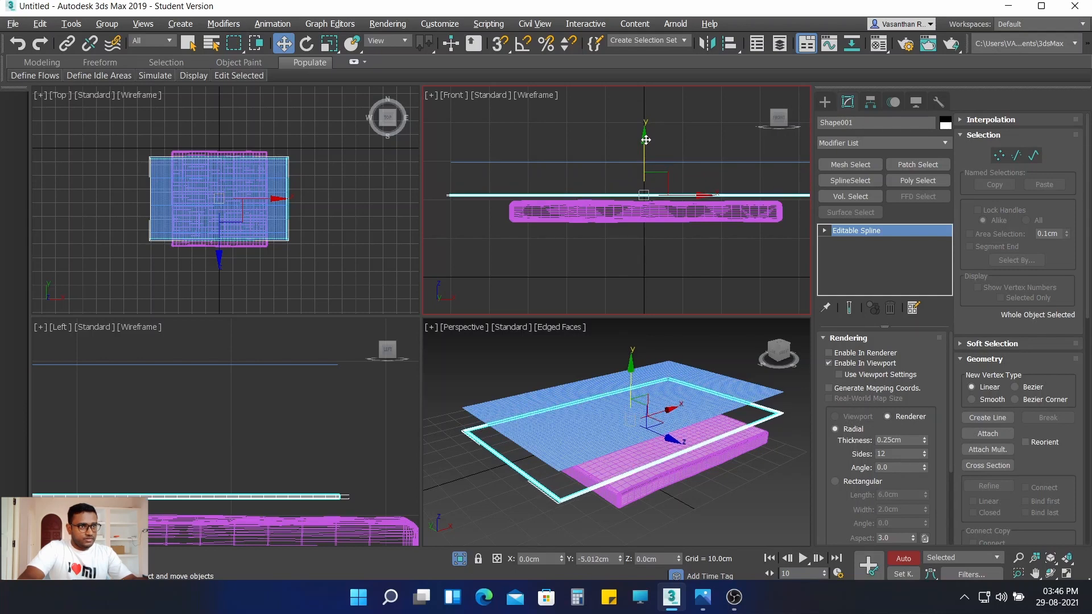
Step: Go to frame 15 and lower the border spline just below the mattress, to a Z of about 13.1 cm
{"action": "left_click_drag", "start_coordinate": [793, 574], "coordinate": [764, 571]}
{"action": "type", "text": "15"}
{"action": "key", "text": "Return"}
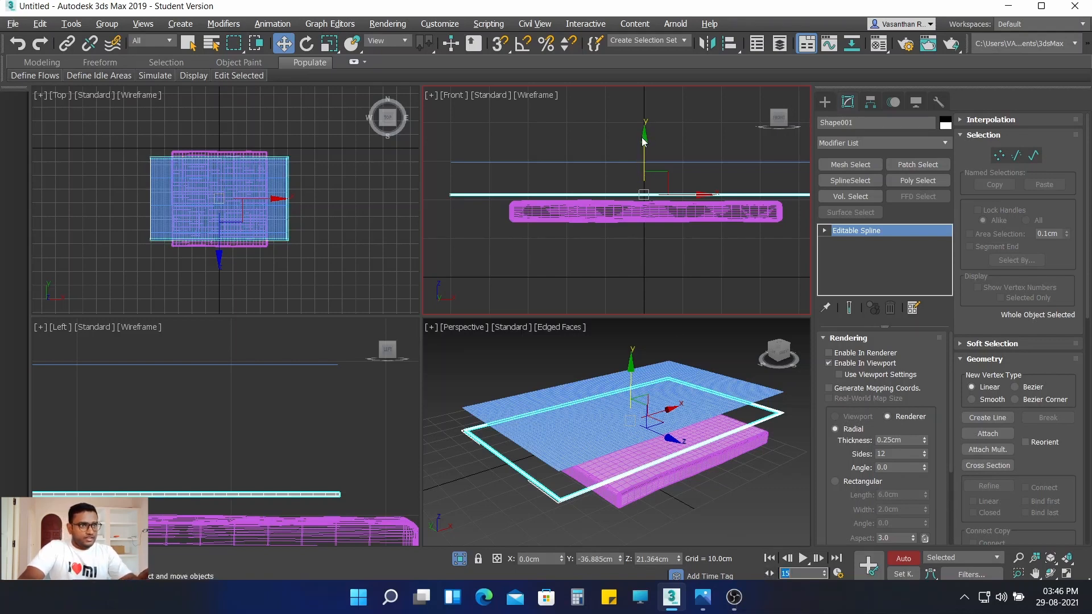
{"action": "left_click_drag", "start_coordinate": [644, 141], "coordinate": [646, 170]}
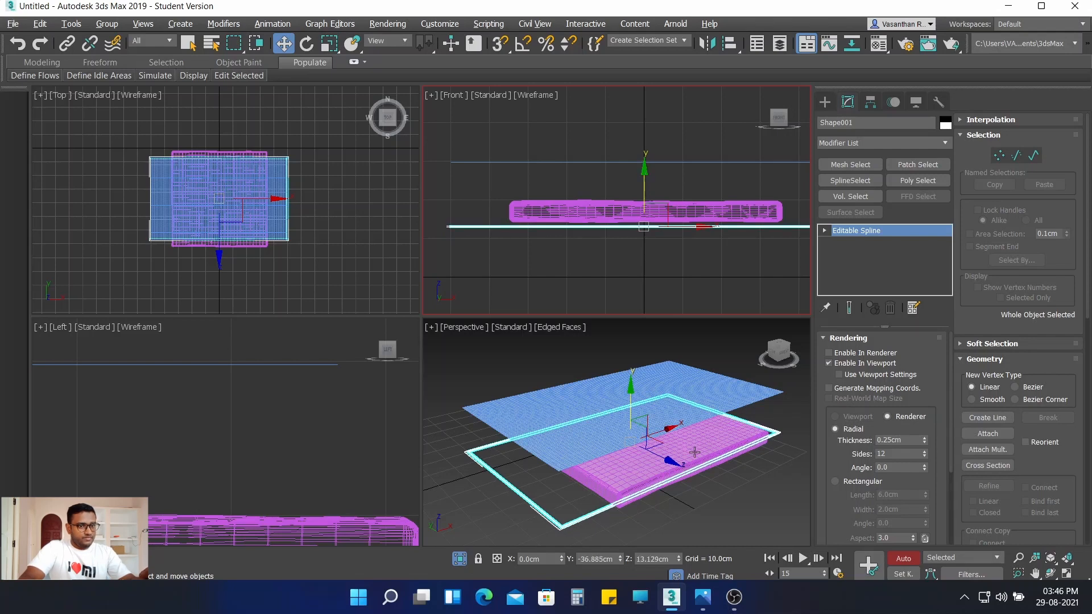
Step: Go to frame 18 and scale the border spline along X only to about 82% in the Perspective view
{"action": "left_click_drag", "start_coordinate": [794, 576], "coordinate": [734, 560]}
{"action": "type", "text": "18"}
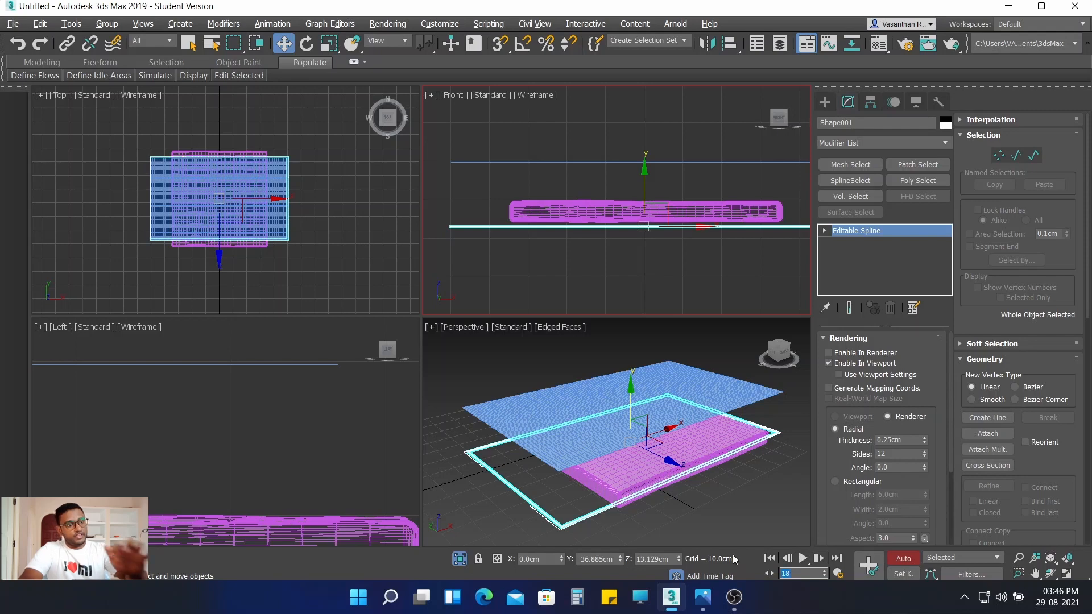
{"action": "left_click", "coordinate": [330, 43]}
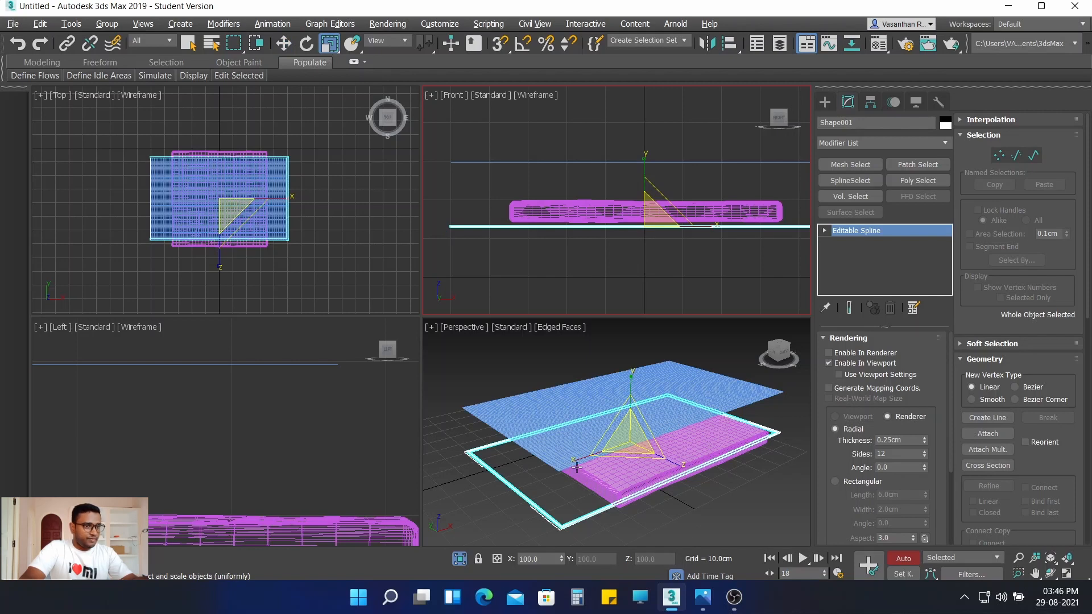
{"action": "scroll", "coordinate": [575, 462], "scroll_direction": "up", "scroll_amount": 2}
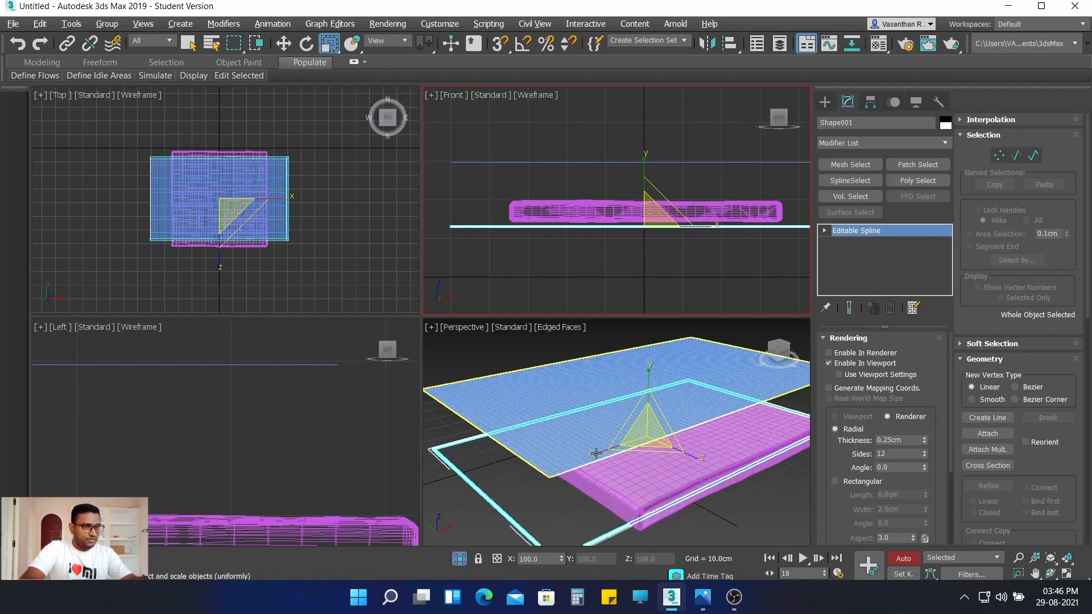
{"action": "left_click", "coordinate": [567, 504]}
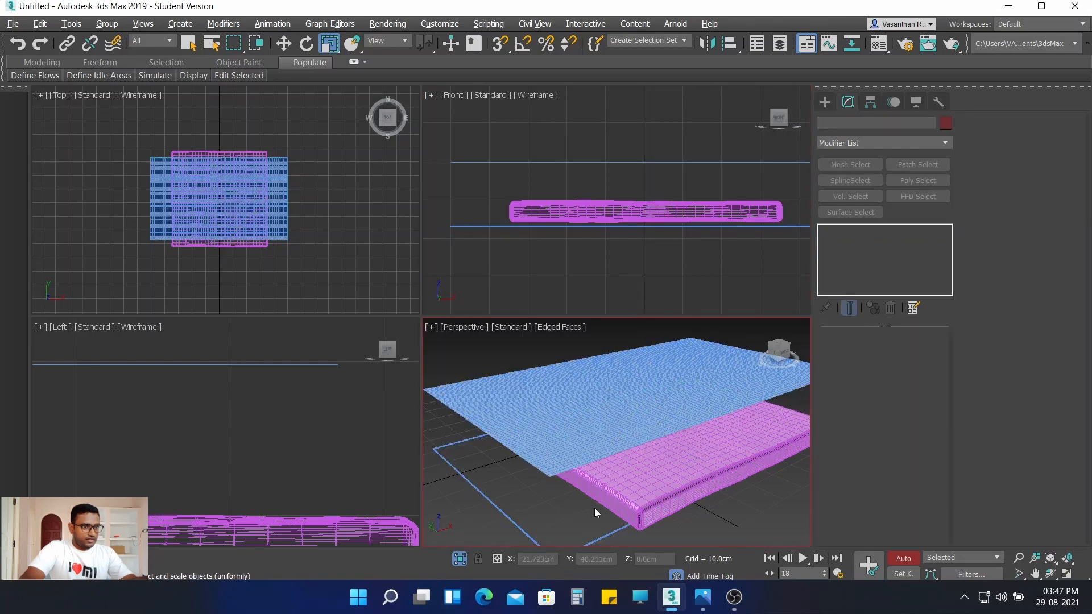
{"action": "left_click", "coordinate": [609, 531]}
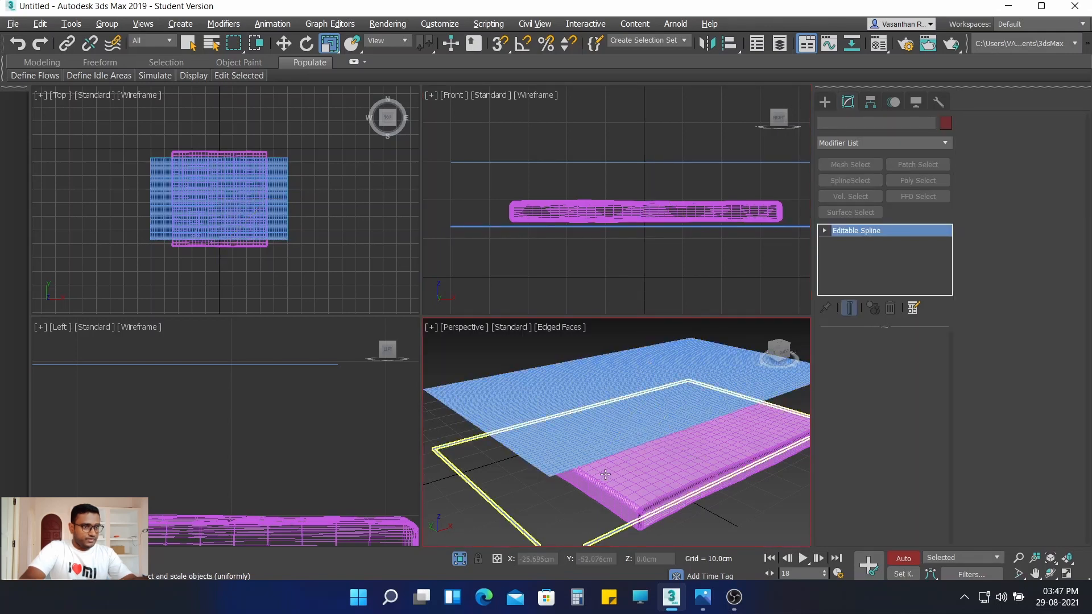
{"action": "left_click", "coordinate": [597, 448]}
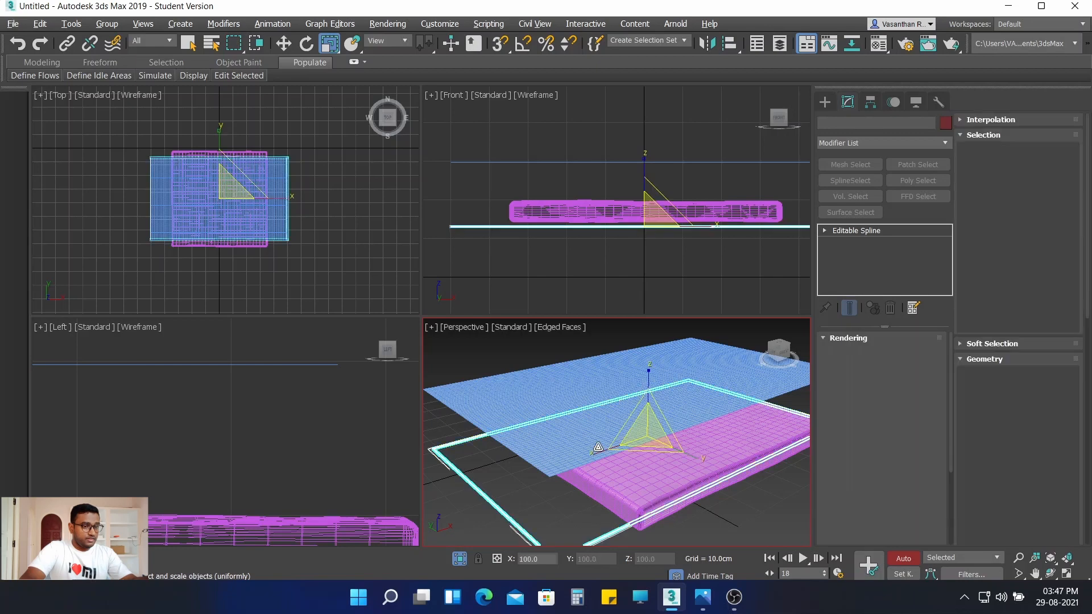
{"action": "left_click_drag", "start_coordinate": [595, 453], "coordinate": [601, 450]}
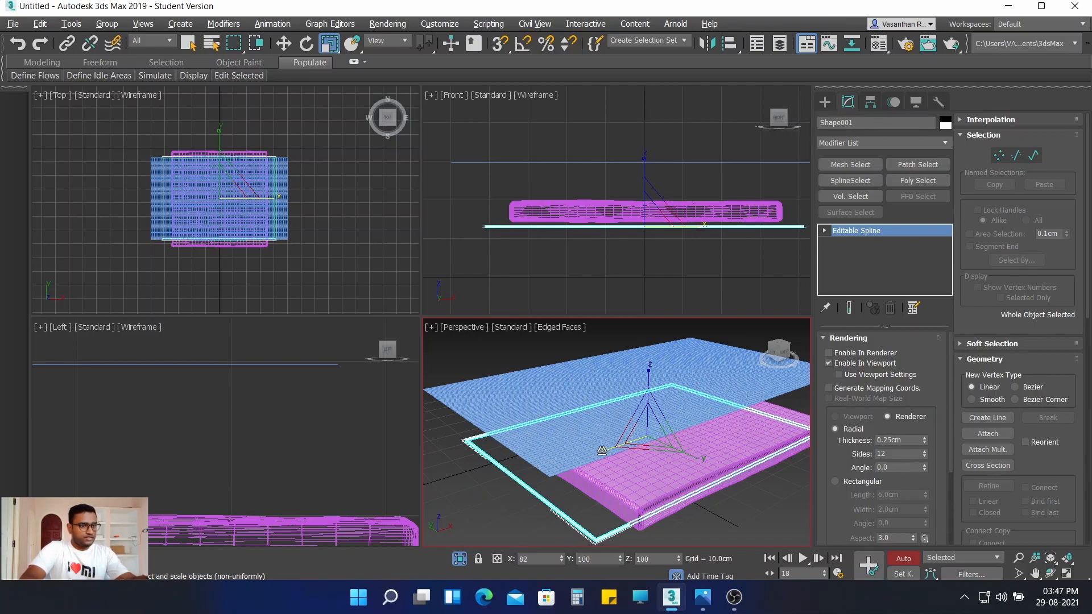
{"action": "left_click_drag", "start_coordinate": [602, 450], "coordinate": [601, 450]}
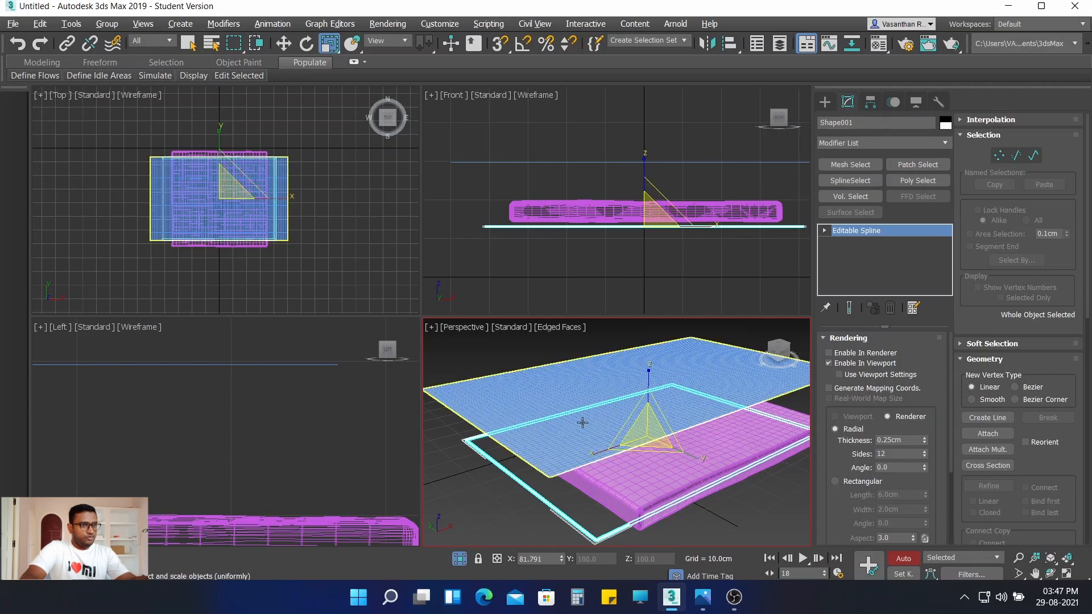
Step: Go to frame 22 and narrow the border spline along X to about 52.6% scale in the Perspective view
{"action": "scroll", "coordinate": [582, 419], "scroll_direction": "down", "scroll_amount": 2}
{"action": "middle_click_drag", "start_coordinate": [579, 251], "coordinate": [555, 248]}
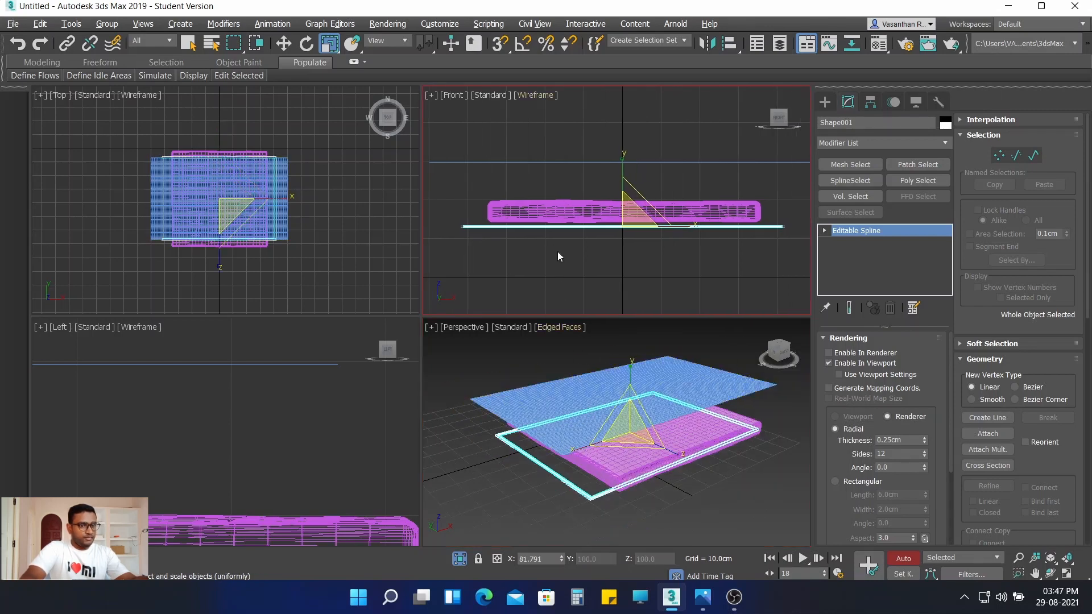
{"action": "double_click", "coordinate": [807, 573]}
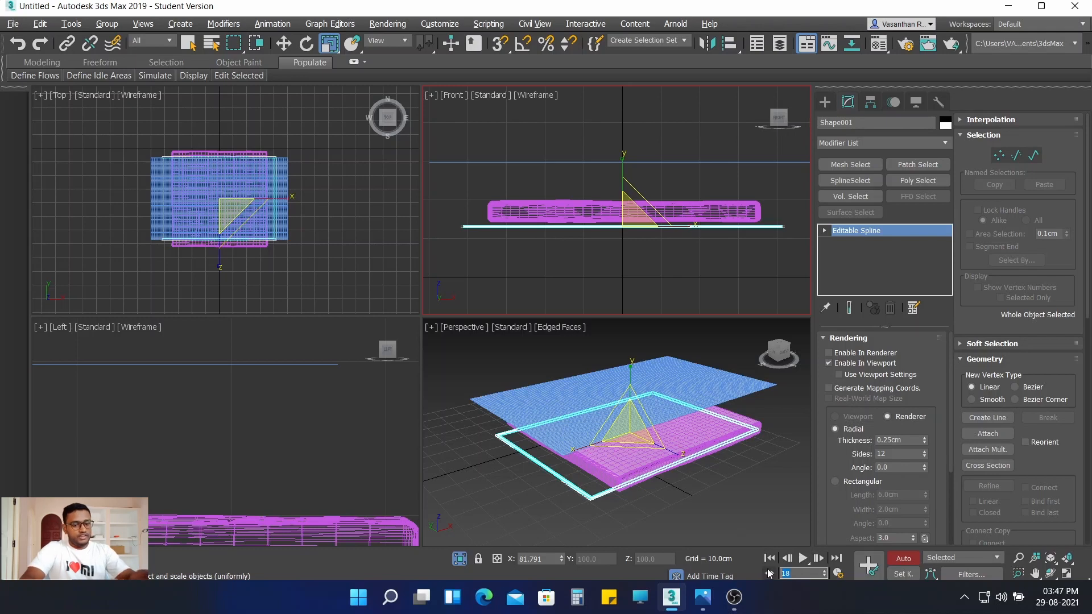
{"action": "type", "text": "22"}
{"action": "key", "text": "Return"}
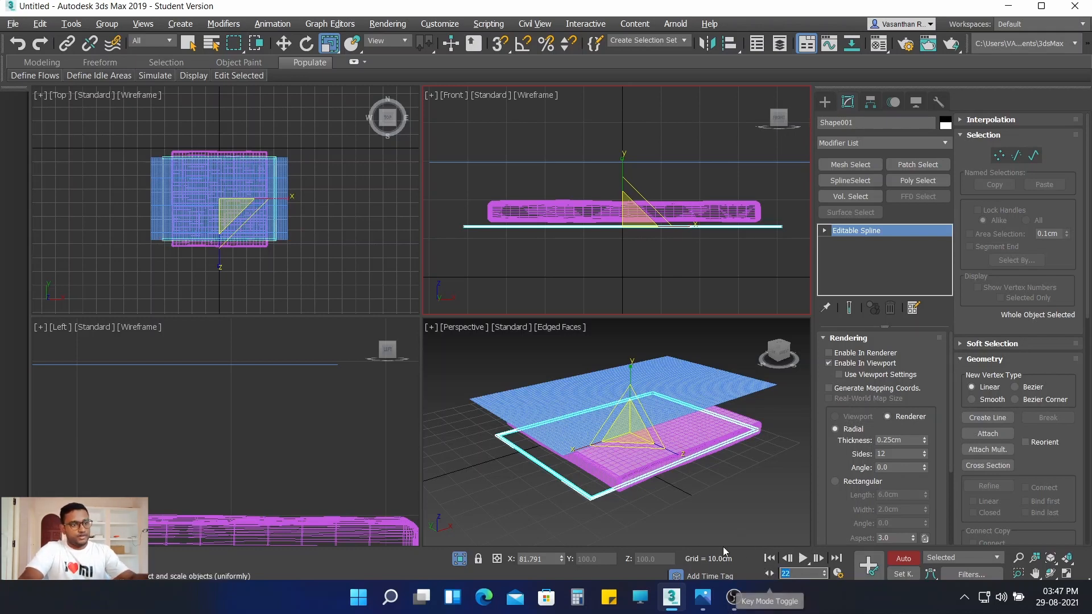
{"action": "scroll", "coordinate": [577, 451], "scroll_direction": "up", "scroll_amount": 2}
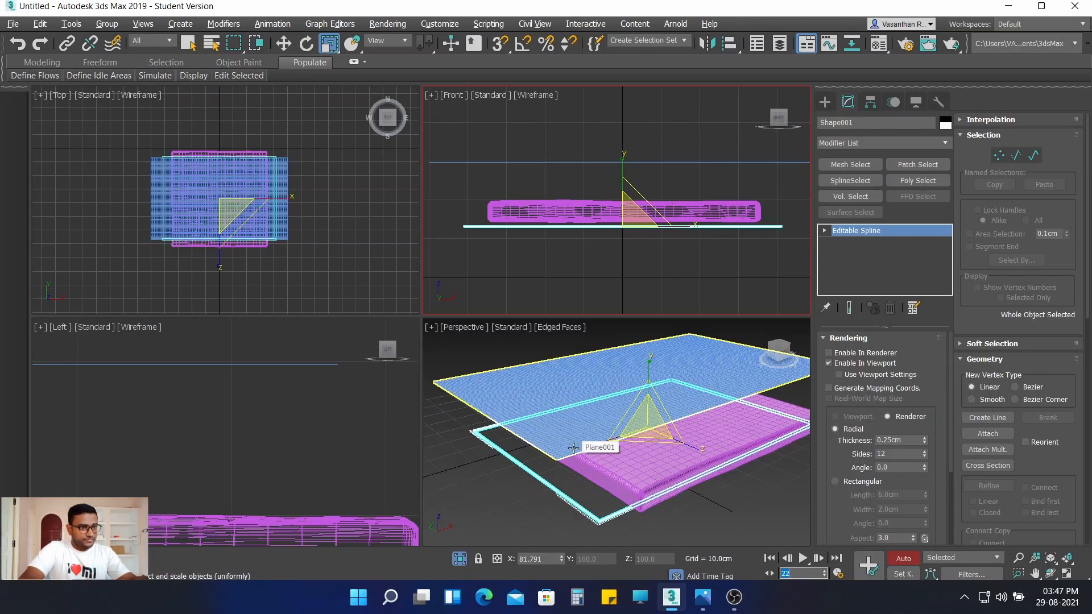
{"action": "left_click", "coordinate": [595, 443]}
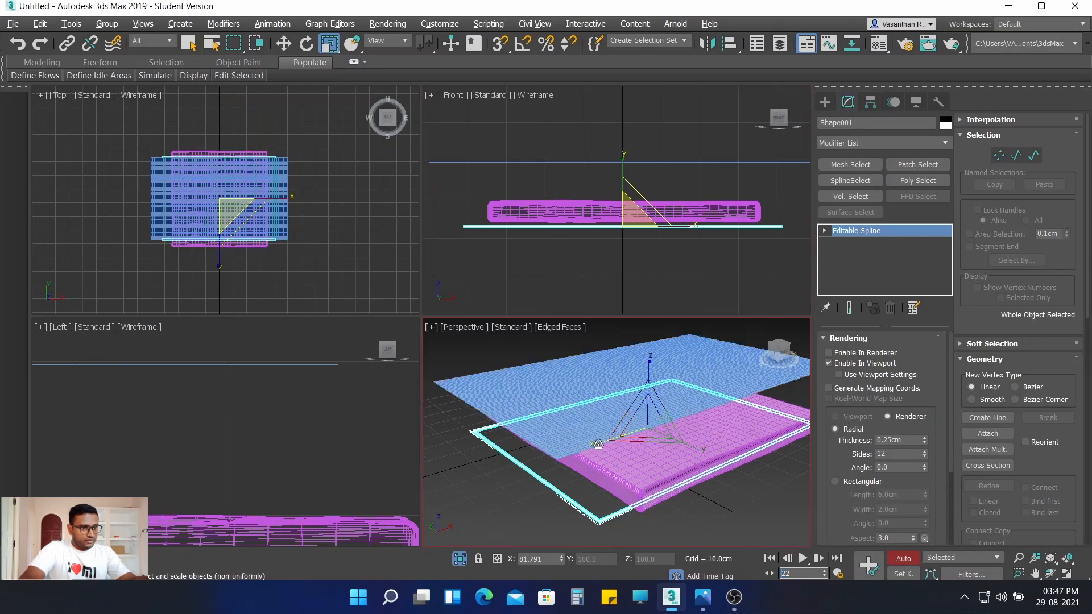
{"action": "left_click_drag", "start_coordinate": [597, 443], "coordinate": [611, 442]}
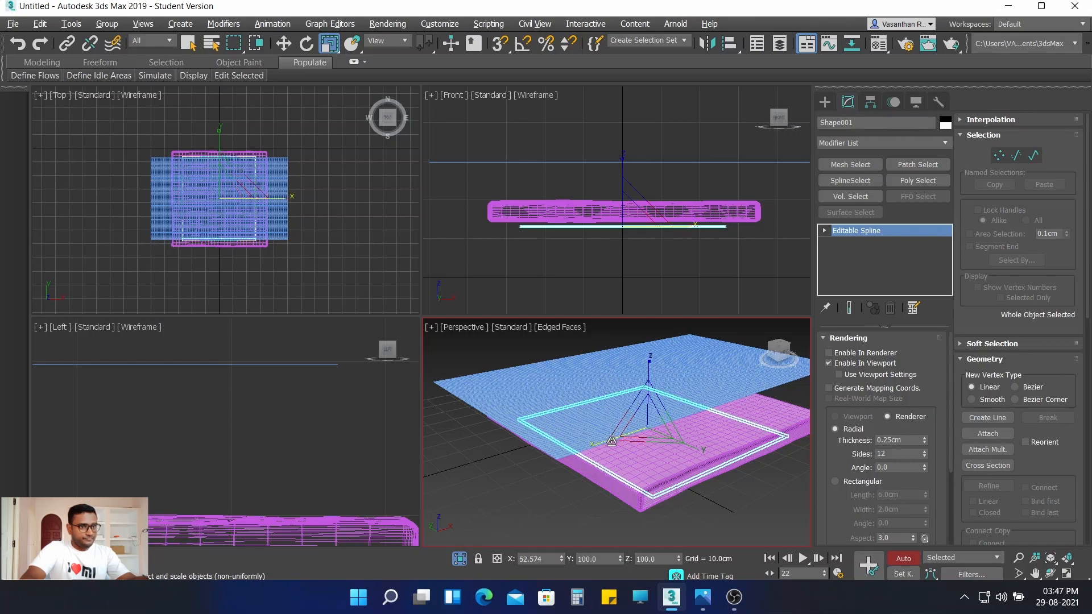
Step: Go to frame 25 and narrow the border spline further along X to about 32.5% scale
{"action": "left_click", "coordinate": [788, 573]}
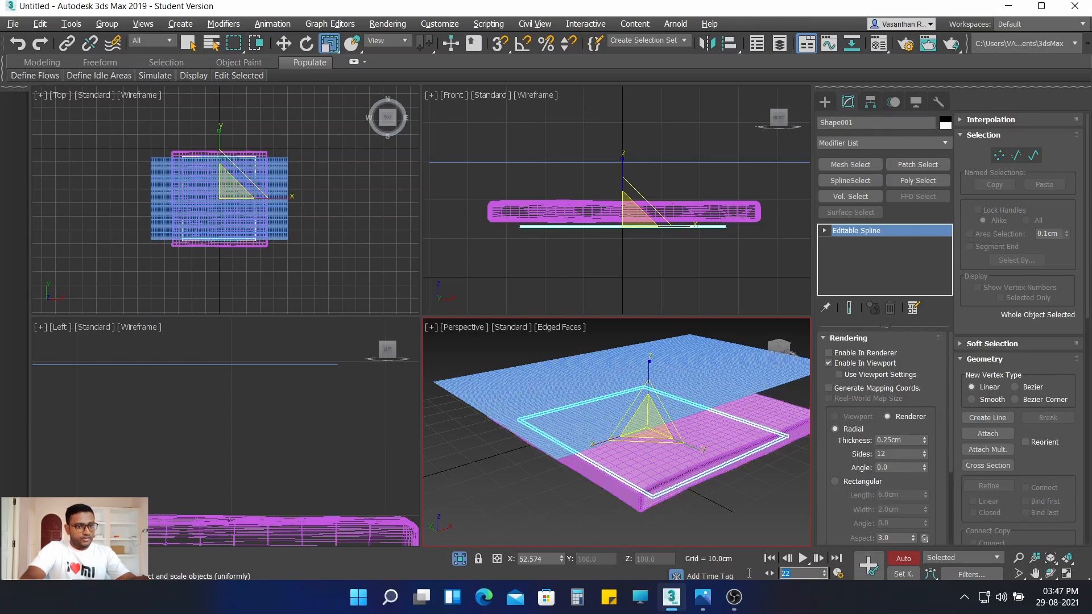
{"action": "type", "text": "25"}
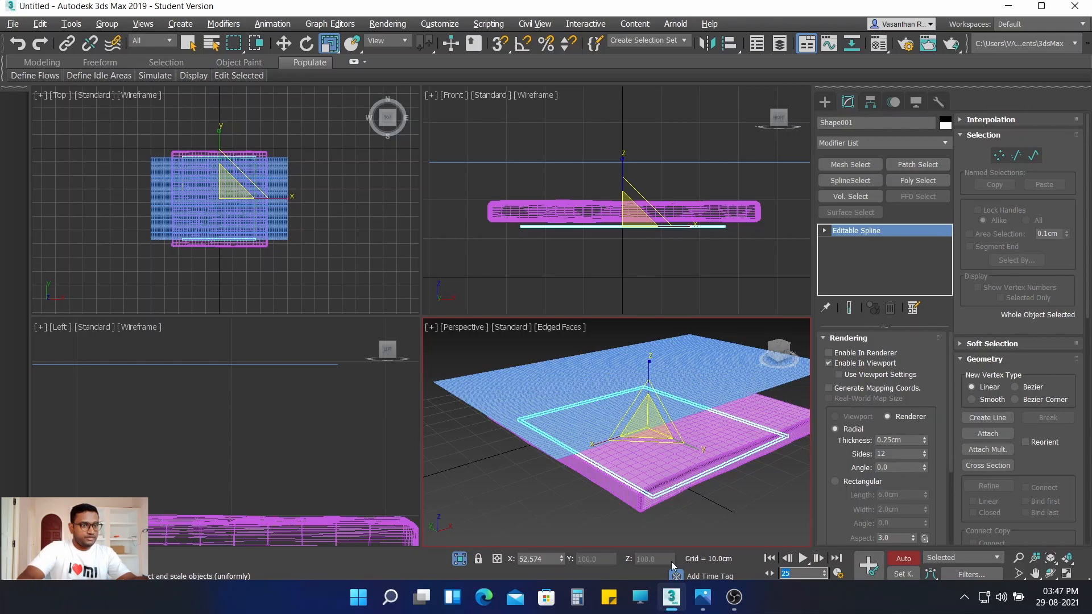
{"action": "left_click_drag", "start_coordinate": [599, 442], "coordinate": [616, 441]}
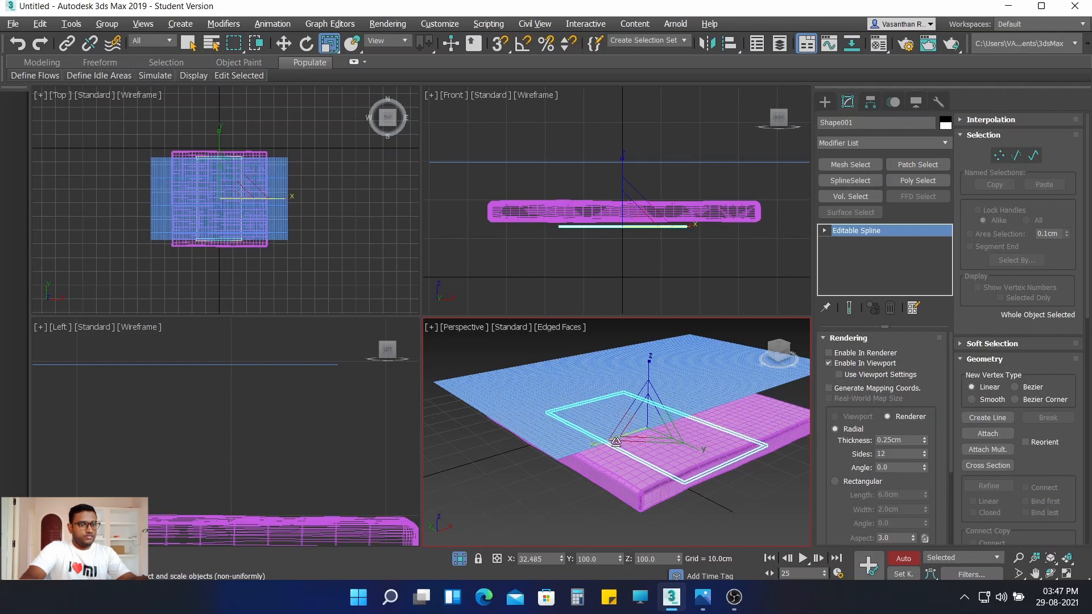
{"action": "key", "text": "r"}
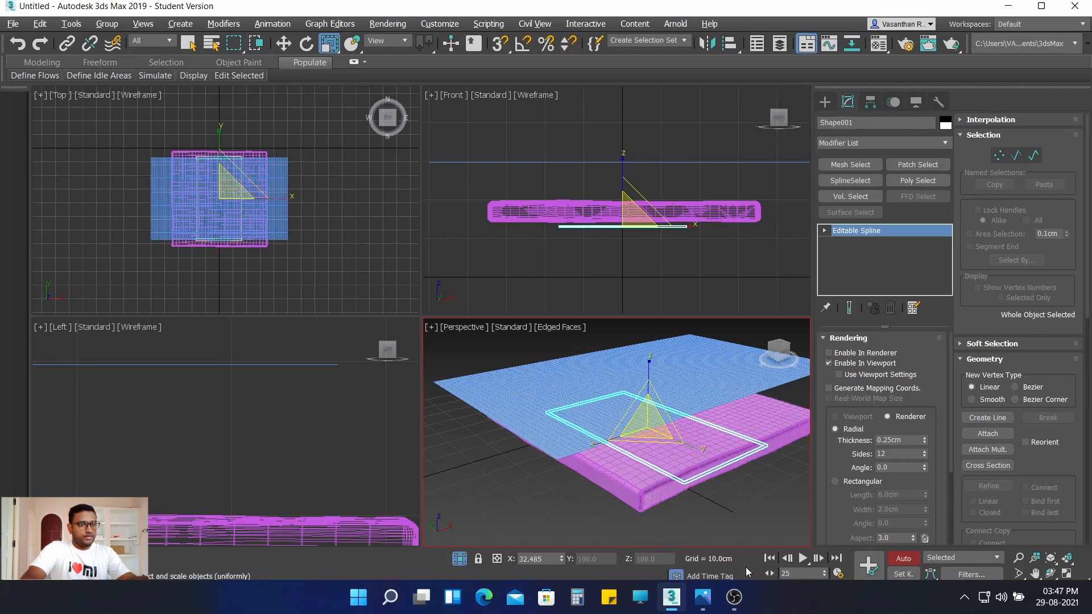
Step: Turn off Auto Key, return the animation to frame 0, and switch to the Move tool
{"action": "left_click", "coordinate": [906, 559]}
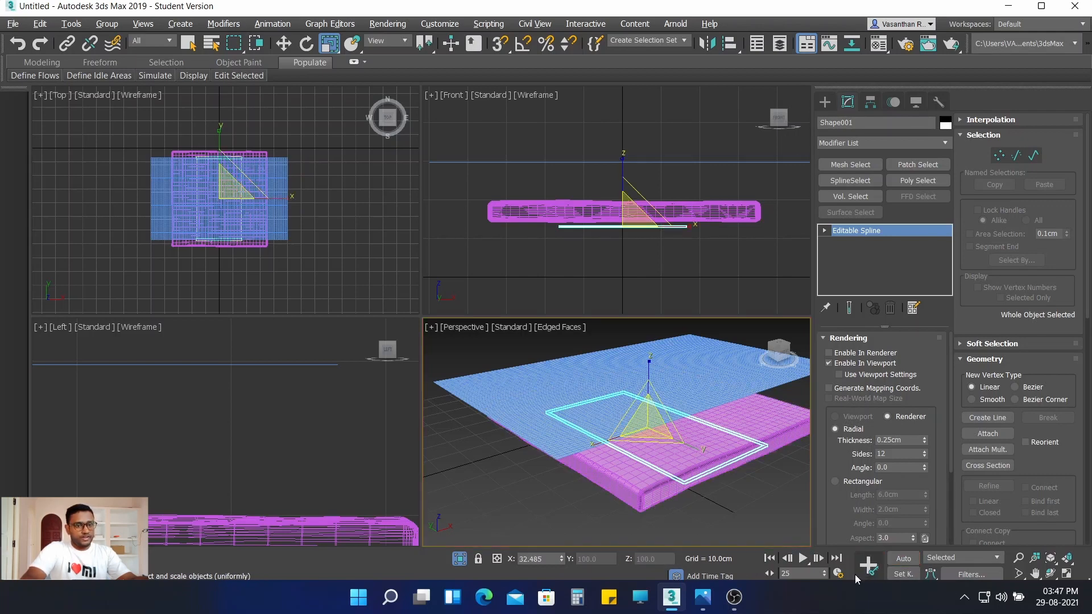
{"action": "double_click", "coordinate": [802, 573]}
{"action": "type", "text": "0"}
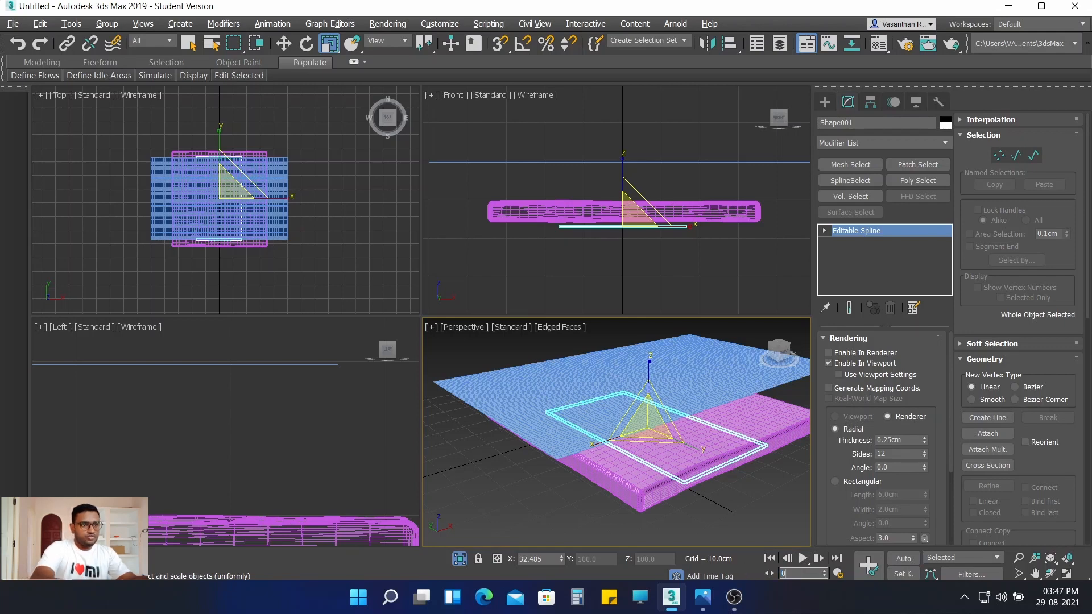
{"action": "key", "text": "Return"}
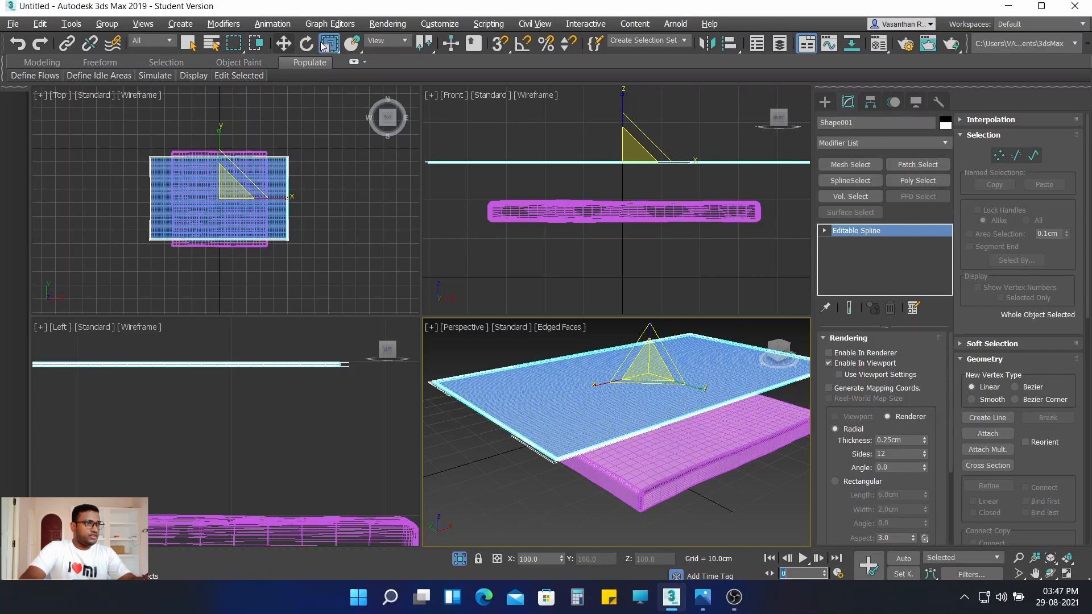
{"action": "left_click", "coordinate": [283, 44]}
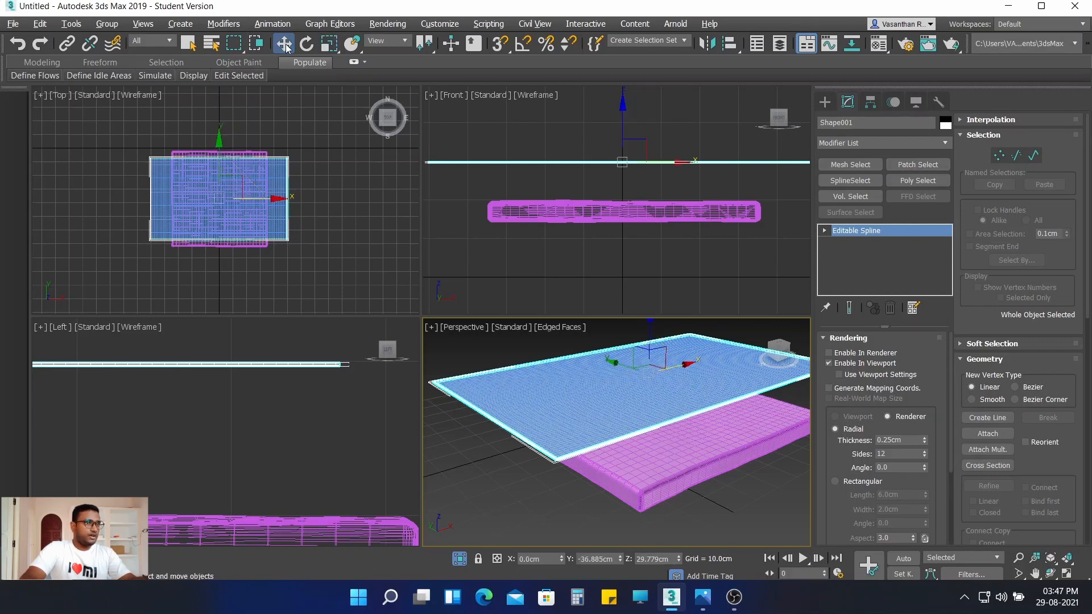
Step: Maximize the Perspective view, select the cloth plane above the mattress, and collapse its Cloth modifier's sub-levels
{"action": "scroll", "coordinate": [504, 227], "scroll_direction": "down", "scroll_amount": 2}
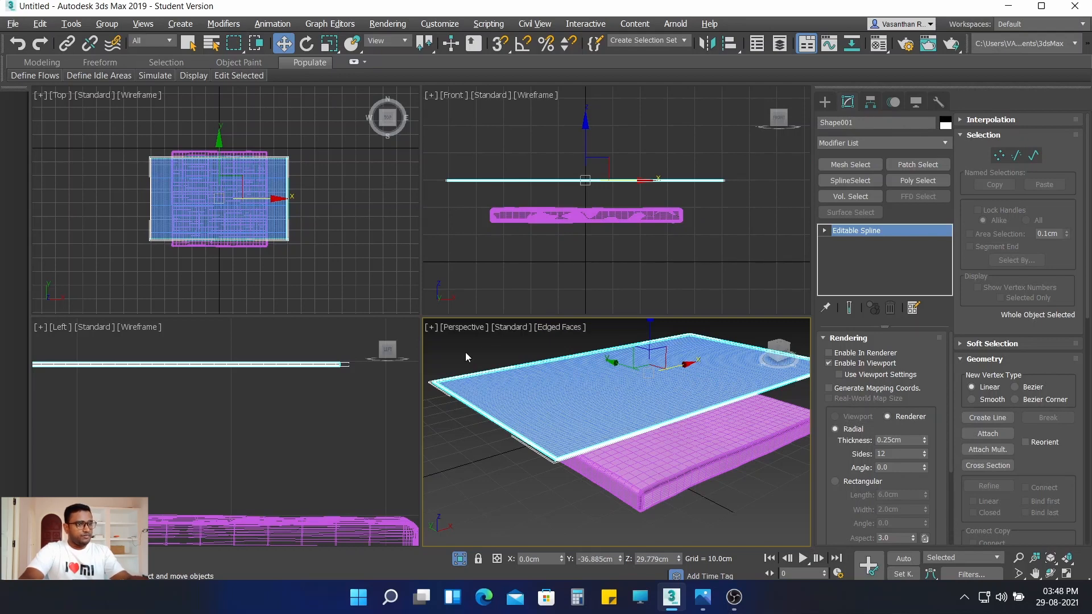
{"action": "key", "text": "alt+w"}
{"action": "scroll", "coordinate": [300, 149], "scroll_direction": "down", "scroll_amount": 3}
{"action": "middle_click_drag", "start_coordinate": [309, 141], "coordinate": [334, 215]}
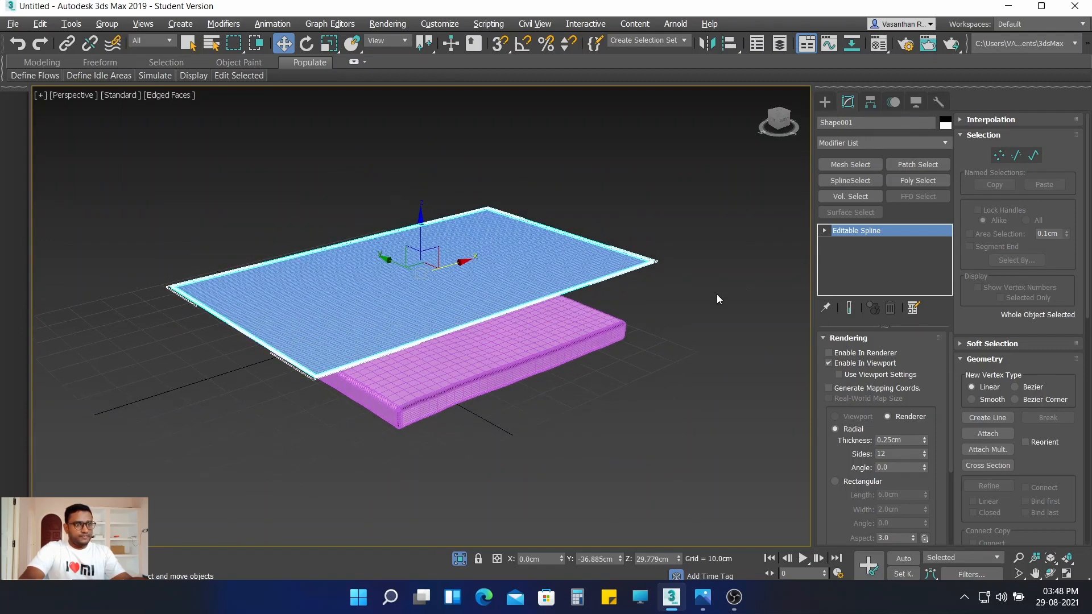
{"action": "left_click", "coordinate": [593, 265]}
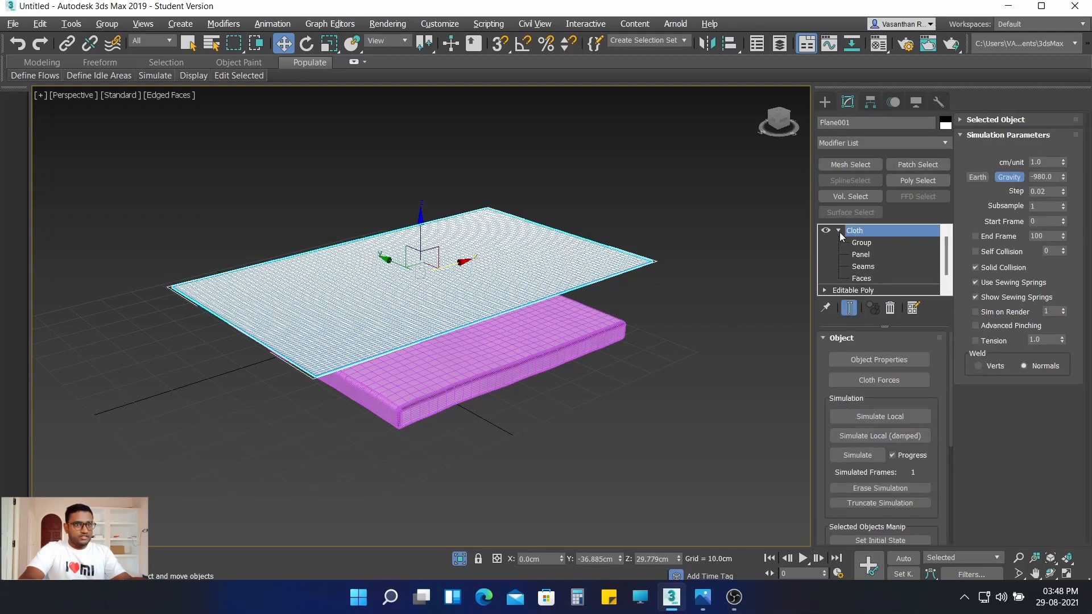
{"action": "left_click", "coordinate": [839, 231]}
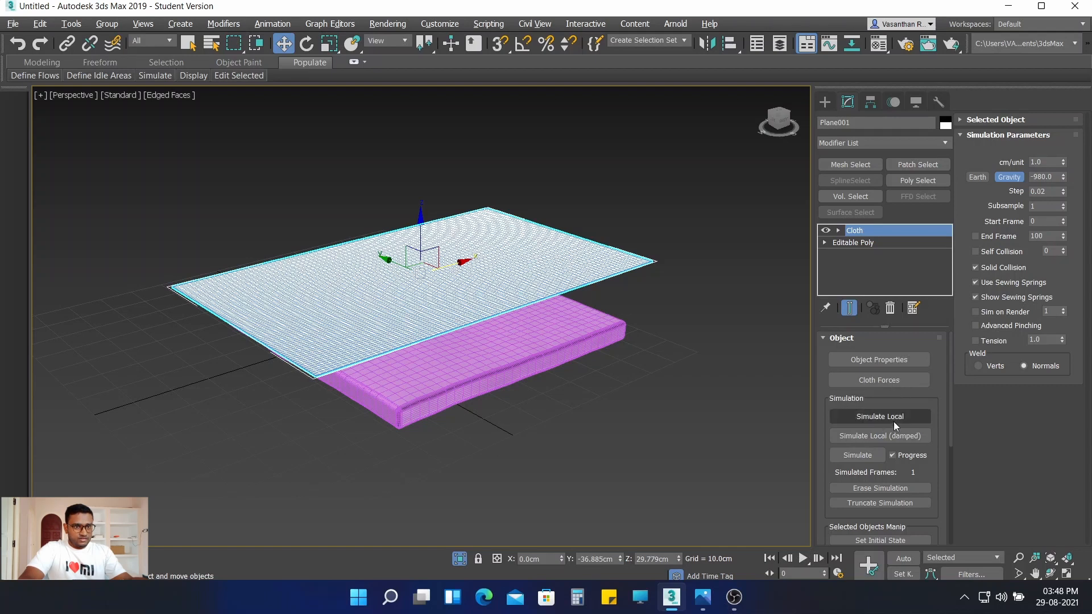
Step: In the Cloth object properties, set Plane001 as Cloth using the Cotton preset
{"action": "left_click", "coordinate": [877, 360]}
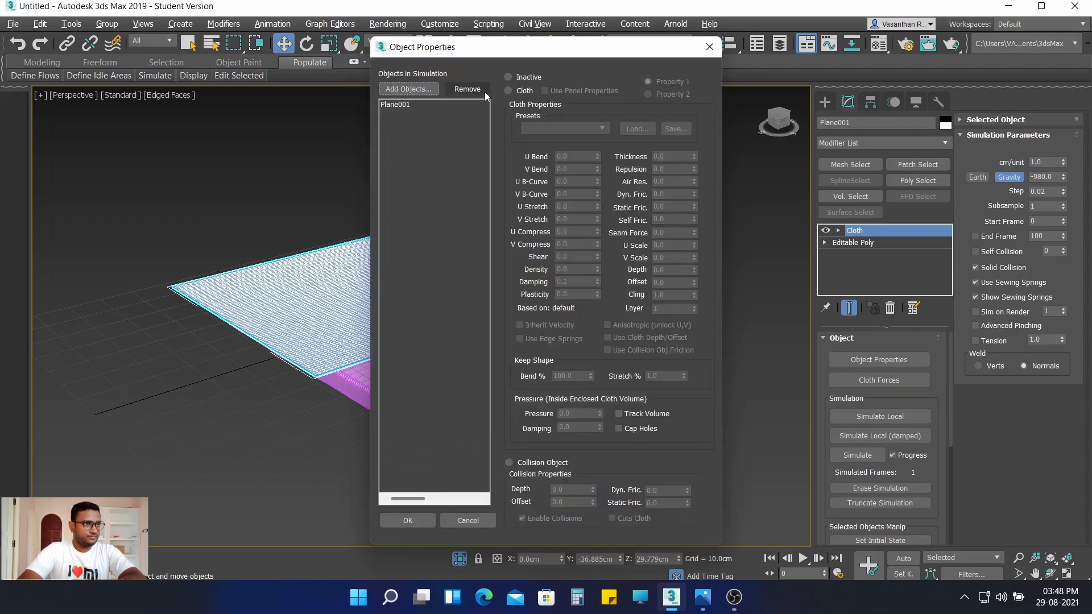
{"action": "left_click", "coordinate": [406, 104]}
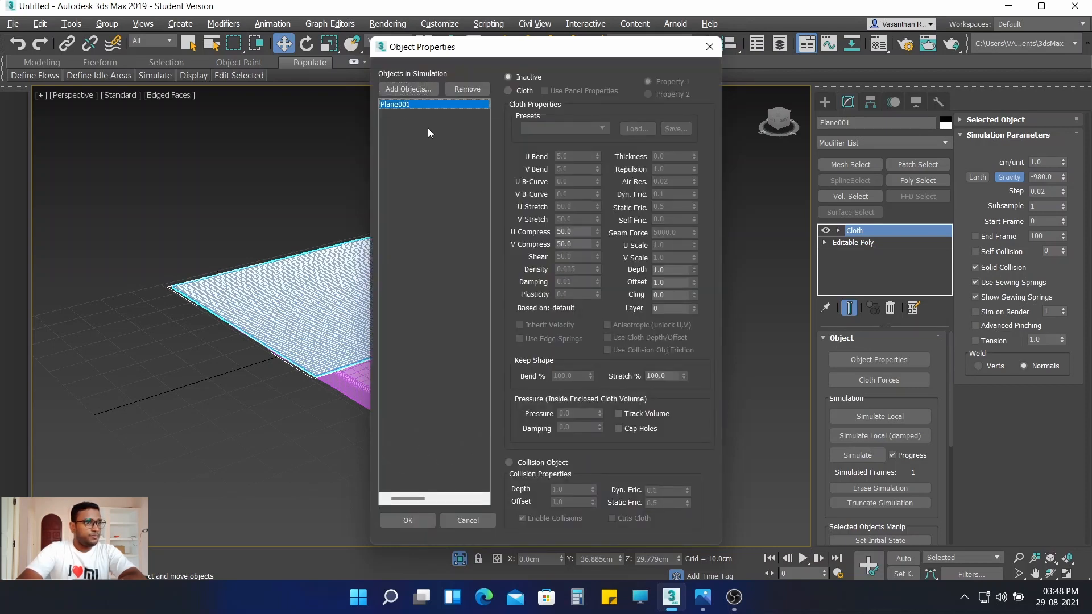
{"action": "left_click", "coordinate": [519, 91]}
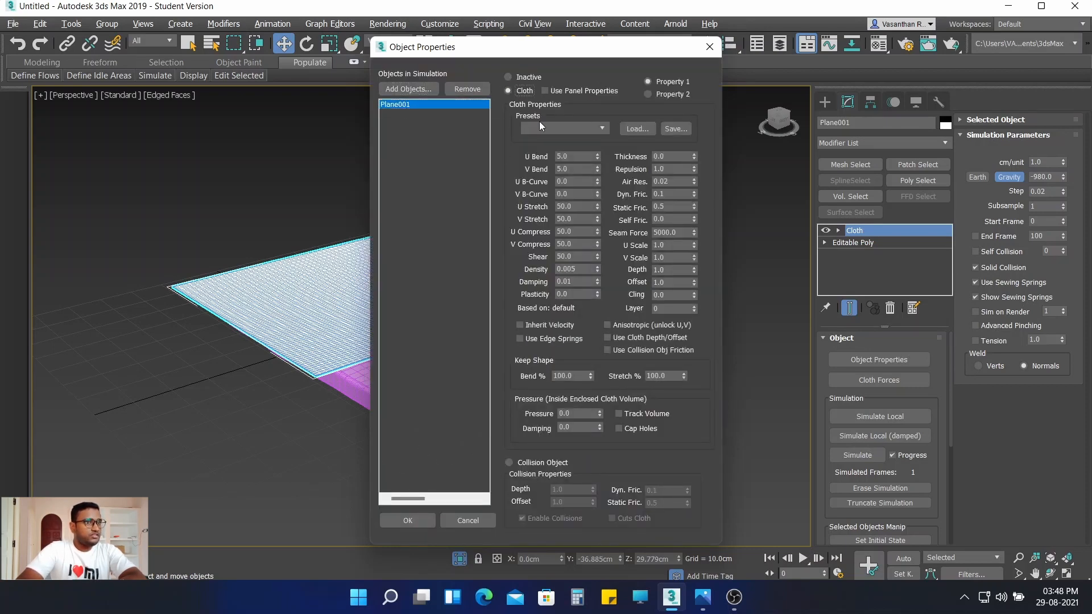
{"action": "left_click", "coordinate": [559, 129]}
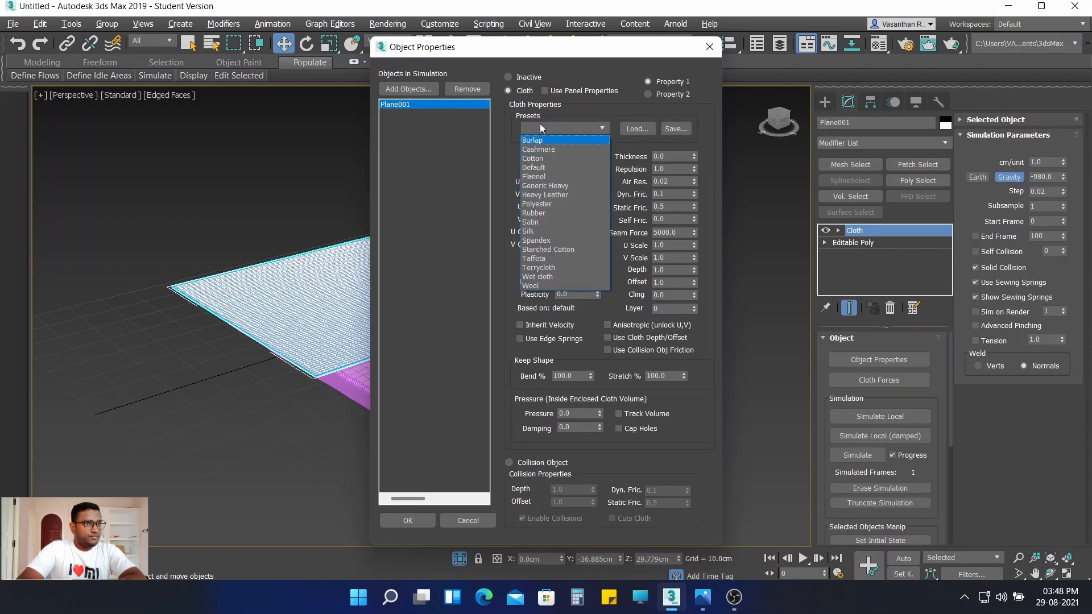
{"action": "left_click", "coordinate": [541, 159]}
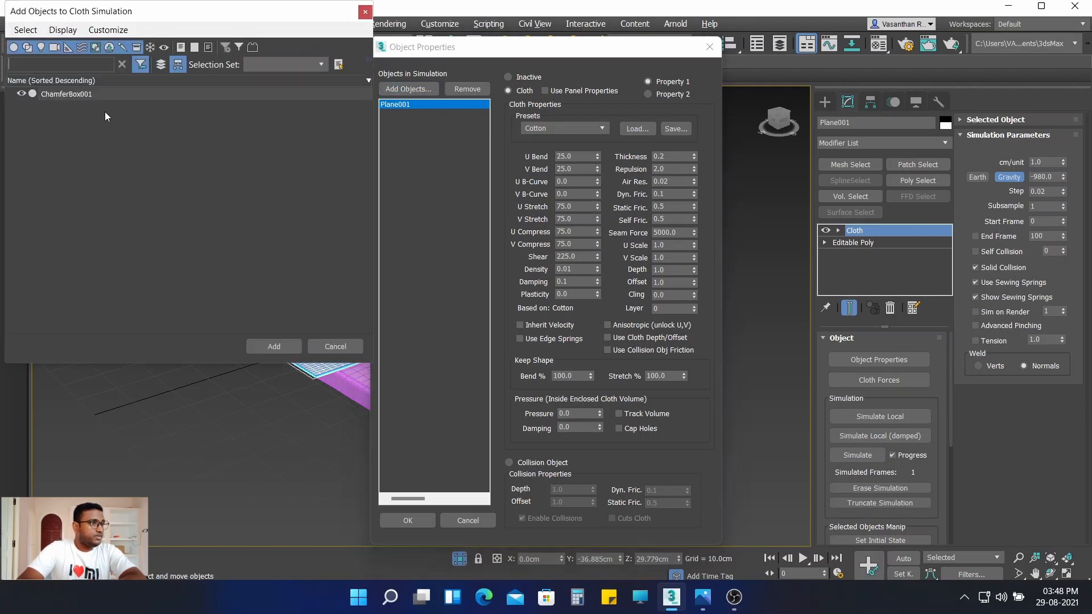
Step: Add the mattress ChamferBox001 to the cloth simulation as a Collision Object and accept the object properties
{"action": "left_click", "coordinate": [74, 94]}
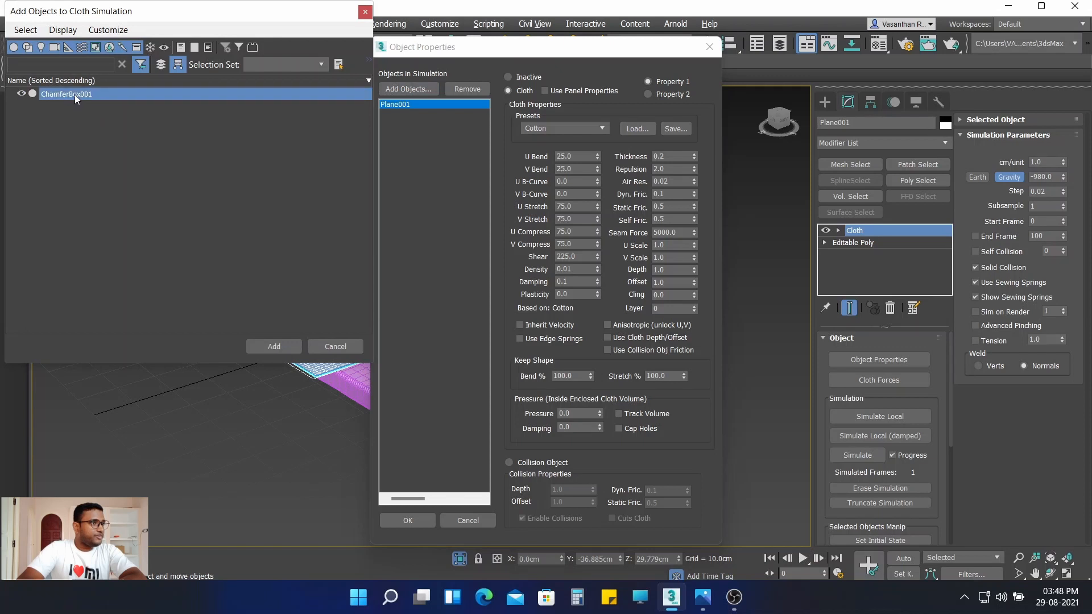
{"action": "left_click", "coordinate": [274, 345]}
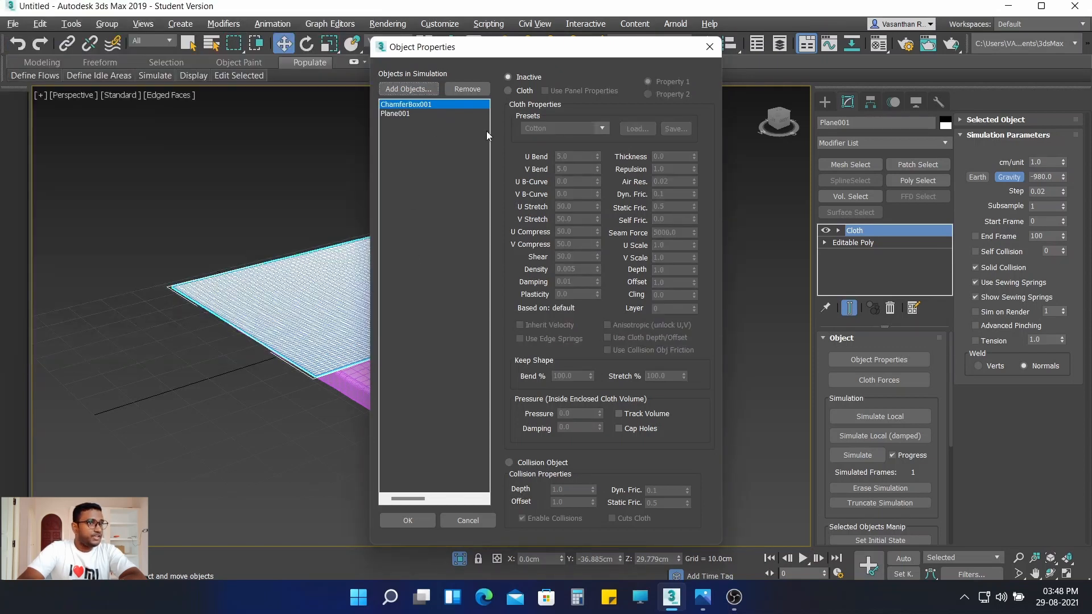
{"action": "left_click", "coordinate": [514, 462]}
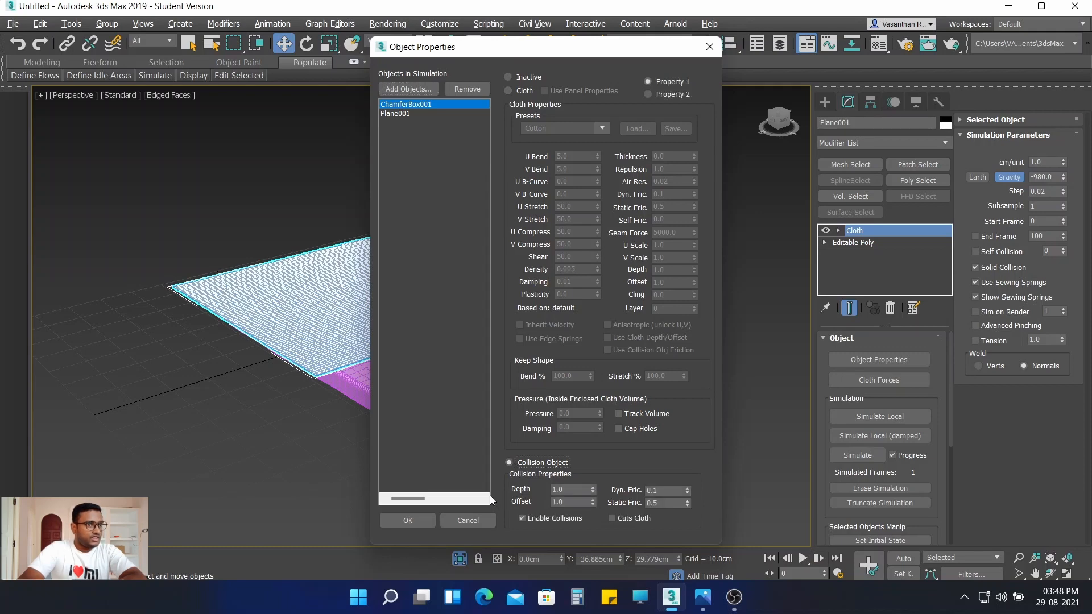
{"action": "left_click", "coordinate": [397, 521]}
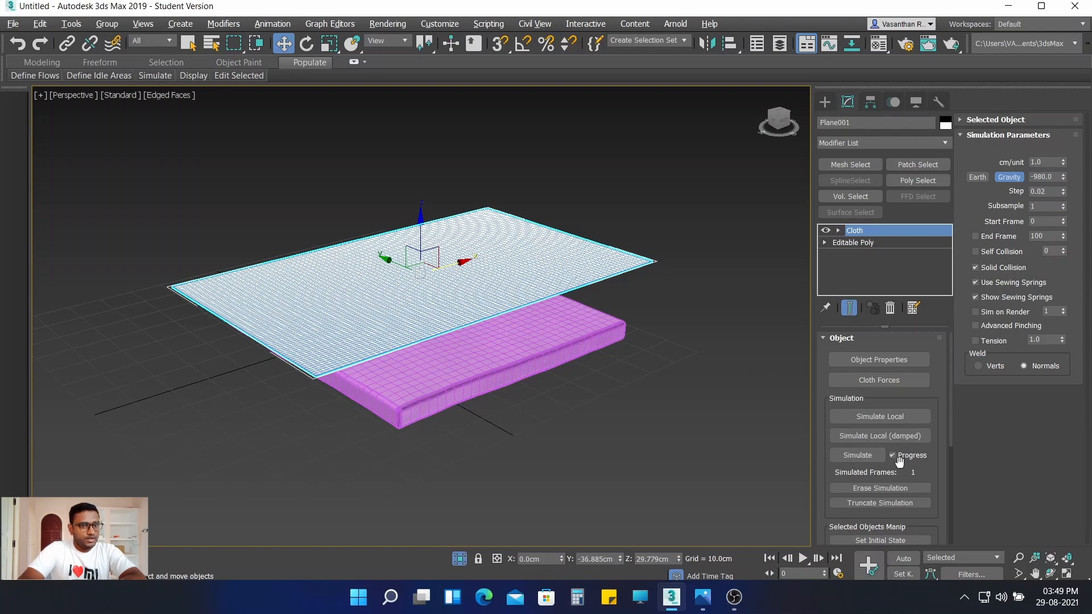
Step: Run the cloth simulation, stop it at frame 29 with the sheet draped over the mattress, and deselect the sheet
{"action": "left_click", "coordinate": [864, 458]}
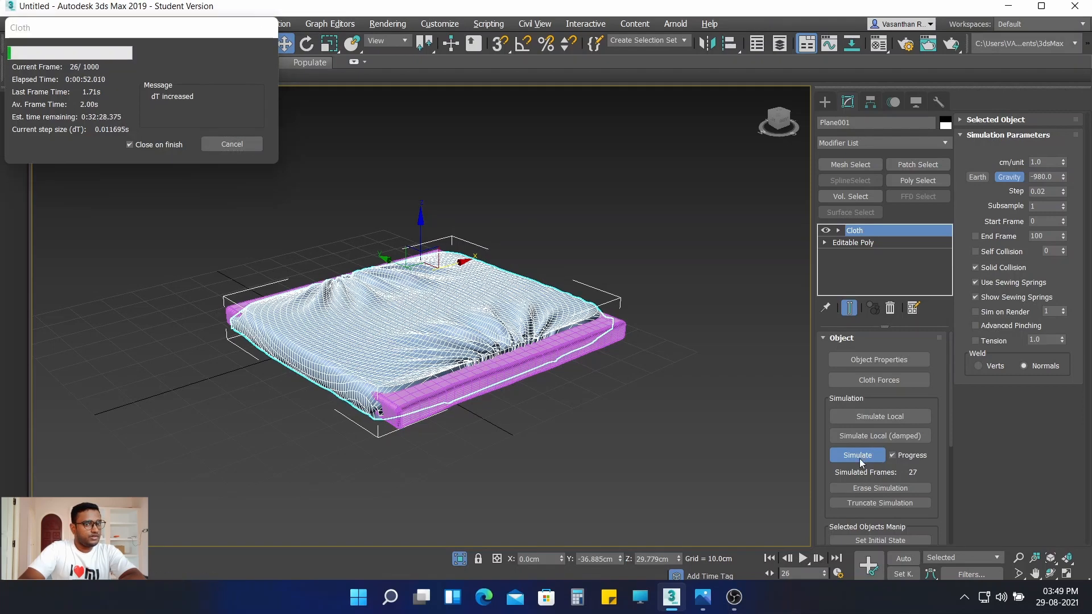
{"action": "left_click", "coordinate": [232, 143]}
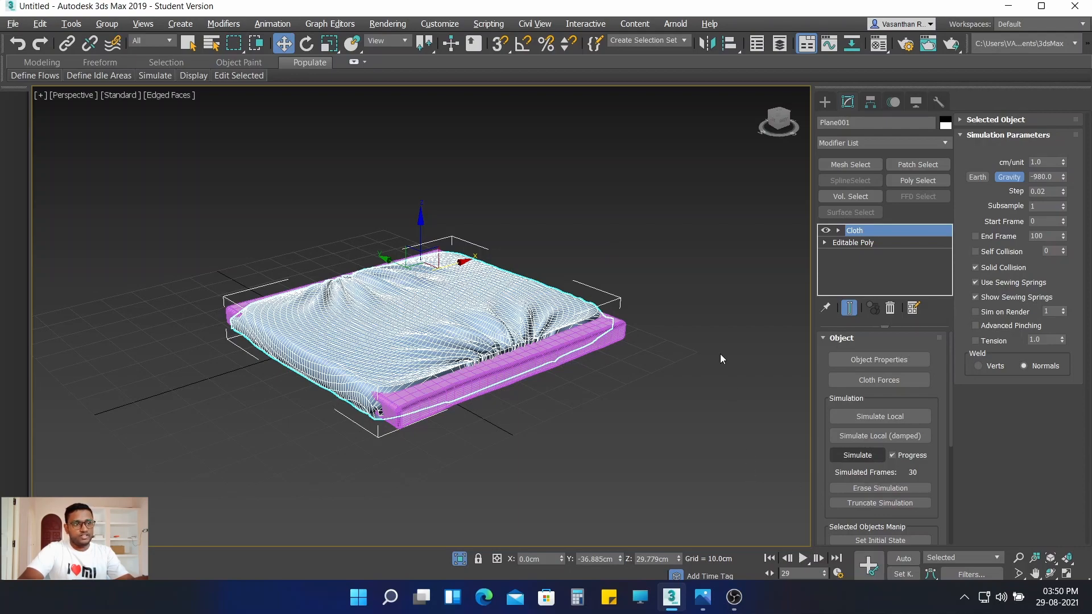
{"action": "middle_click_drag", "start_coordinate": [641, 302], "coordinate": [643, 326], "text": "alt"}
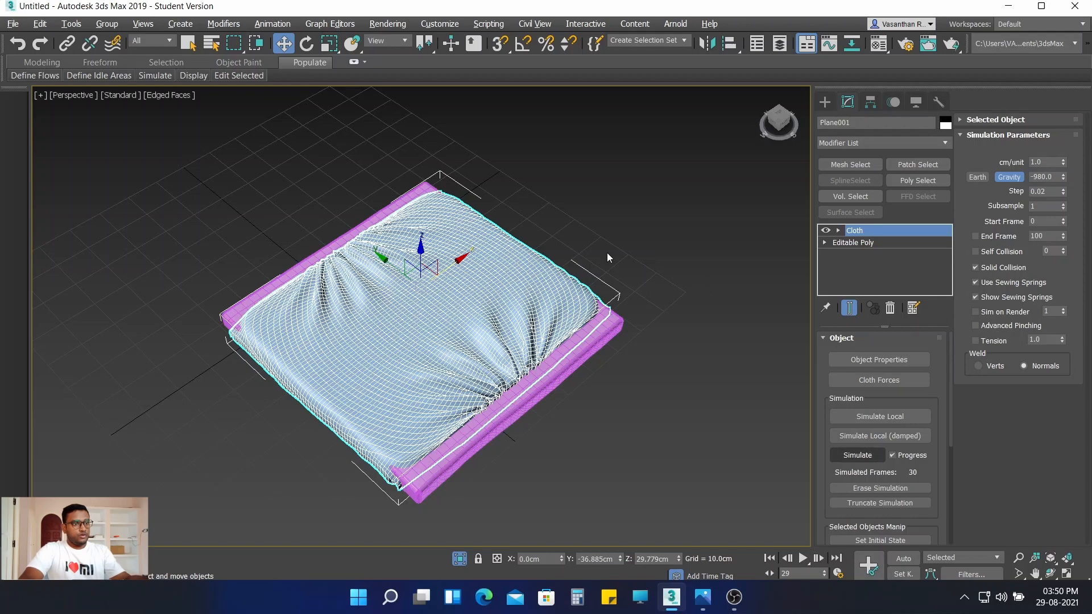
{"action": "left_click", "coordinate": [653, 250]}
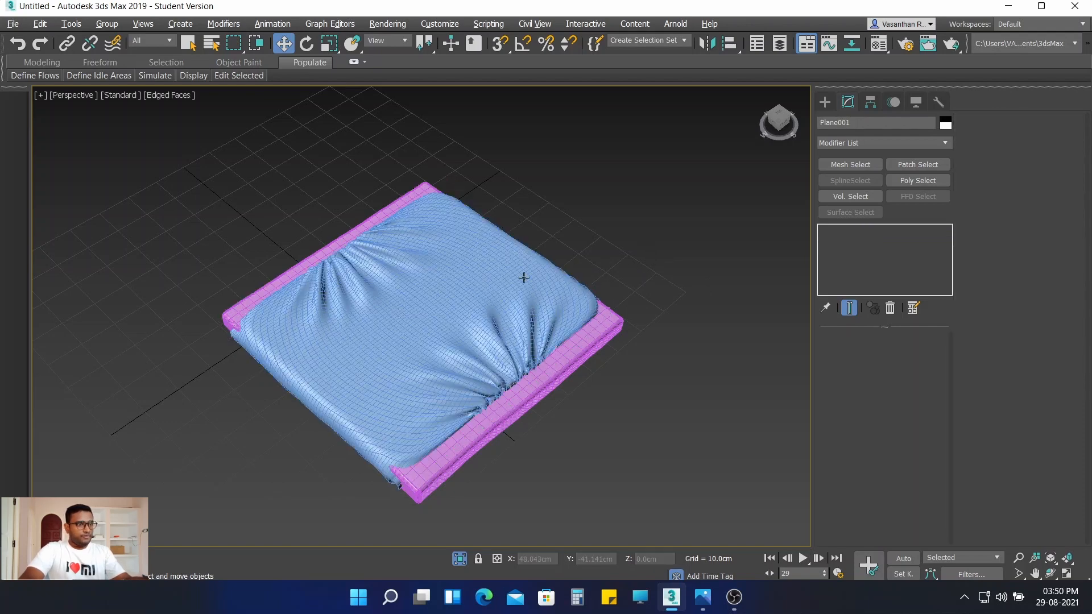
Step: Add a Shell modifier to the draped cloth plane and set its outer amount to 0.1 cm
{"action": "left_click", "coordinate": [446, 304]}
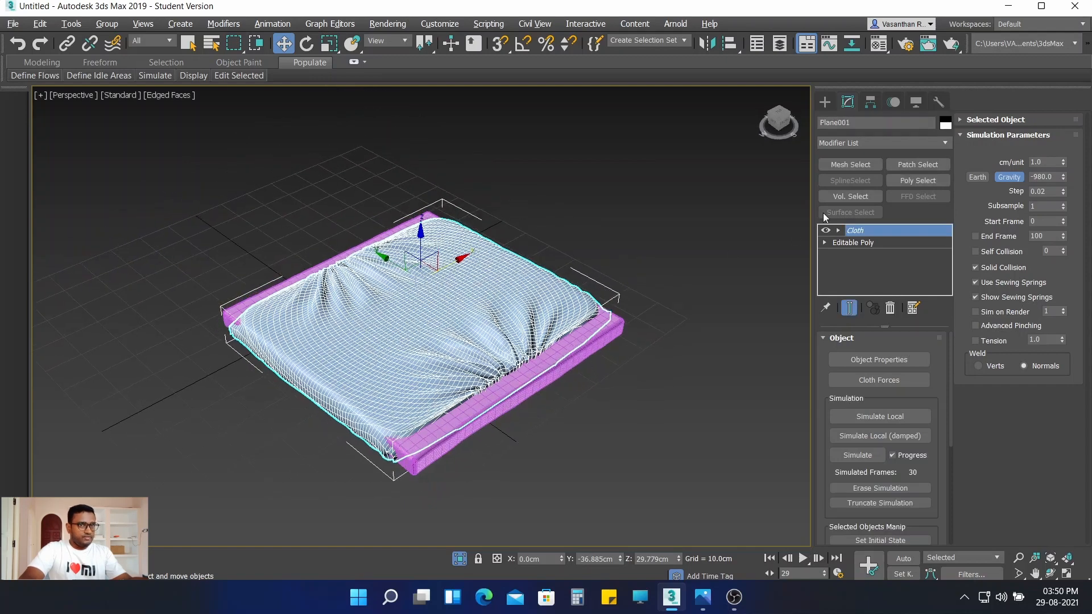
{"action": "left_click", "coordinate": [859, 146]}
{"action": "left_click_drag", "start_coordinate": [946, 174], "coordinate": [963, 482]}
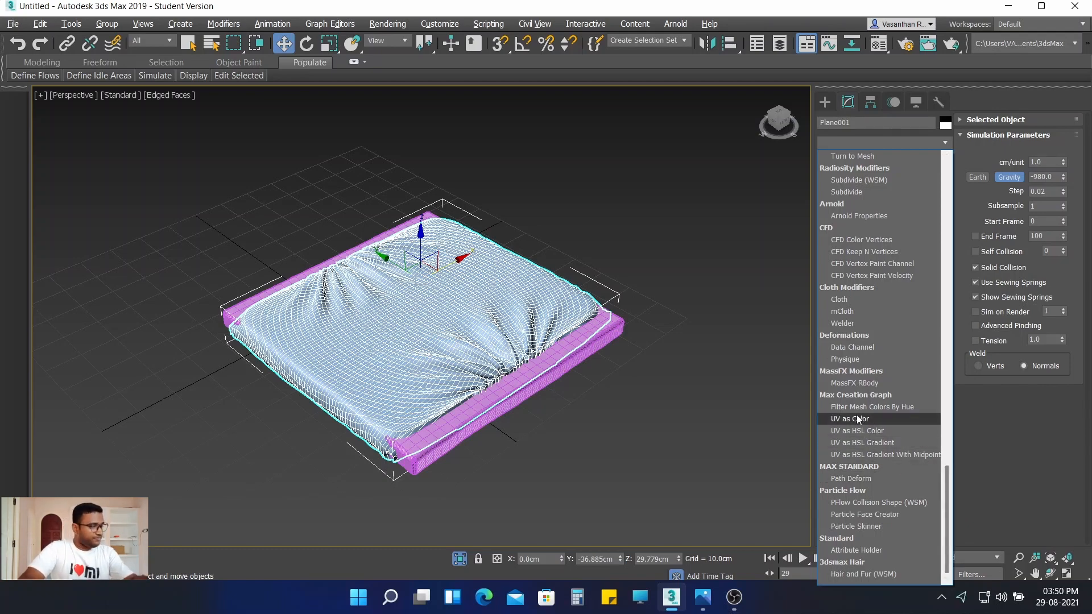
{"action": "scroll", "coordinate": [881, 370], "scroll_direction": "up", "scroll_amount": 6}
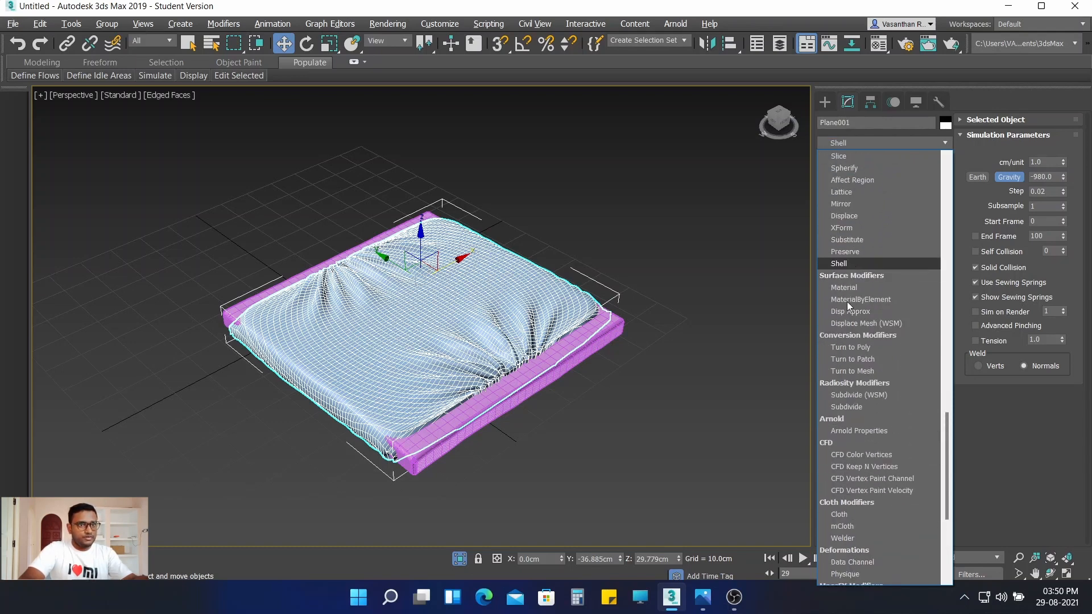
{"action": "key", "text": "Return"}
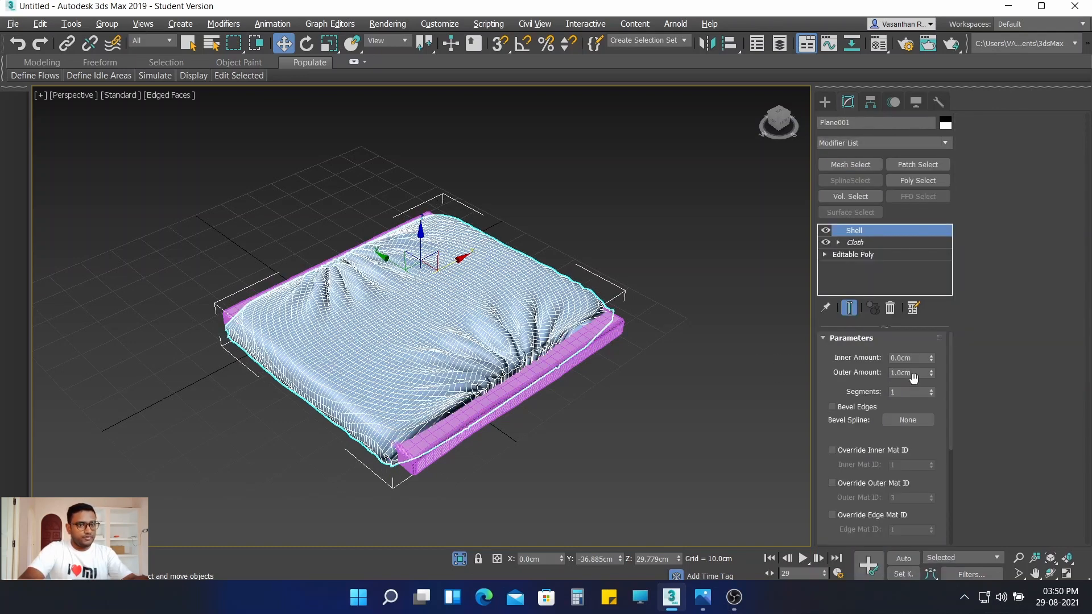
{"action": "double_click", "coordinate": [918, 373]}
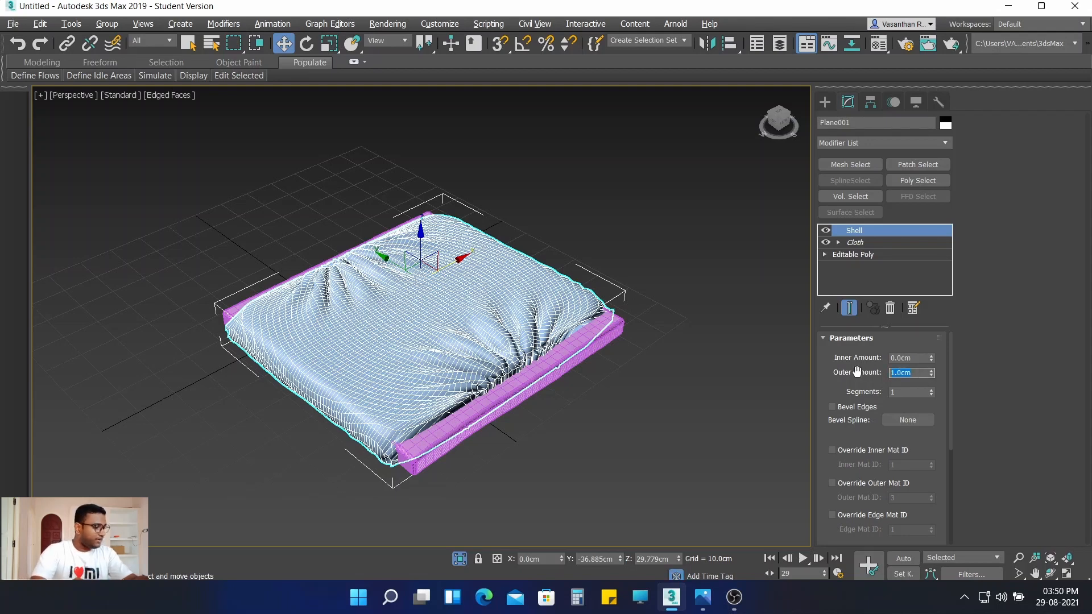
{"action": "type", "text": "0.1"}
{"action": "key", "text": "Return"}
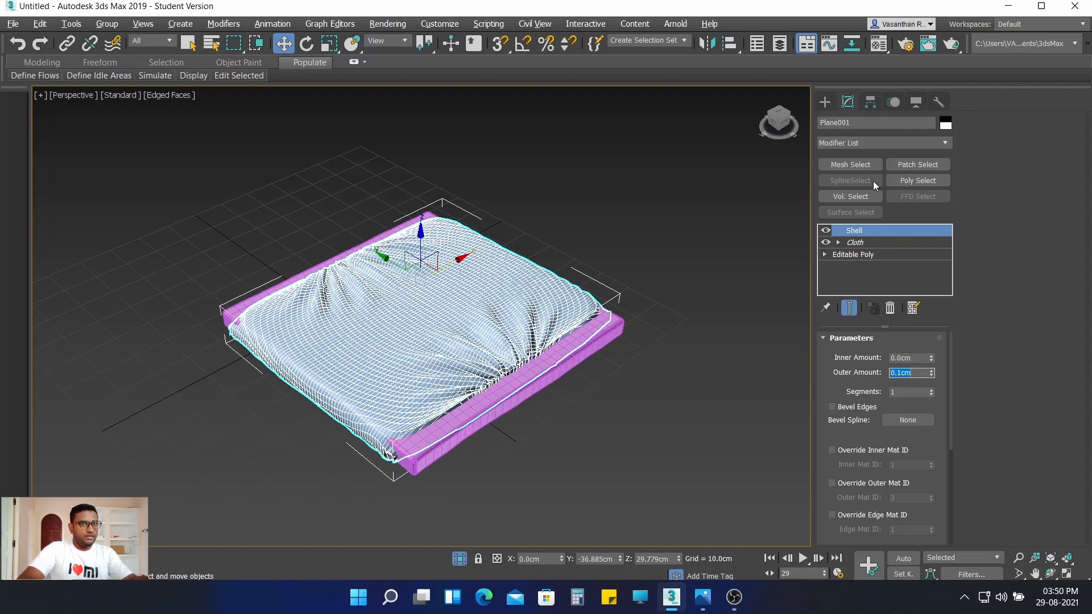
Step: Add a TurboSmooth modifier above the Shell on the cloth plane and set its iterations to 2
{"action": "left_click", "coordinate": [877, 144]}
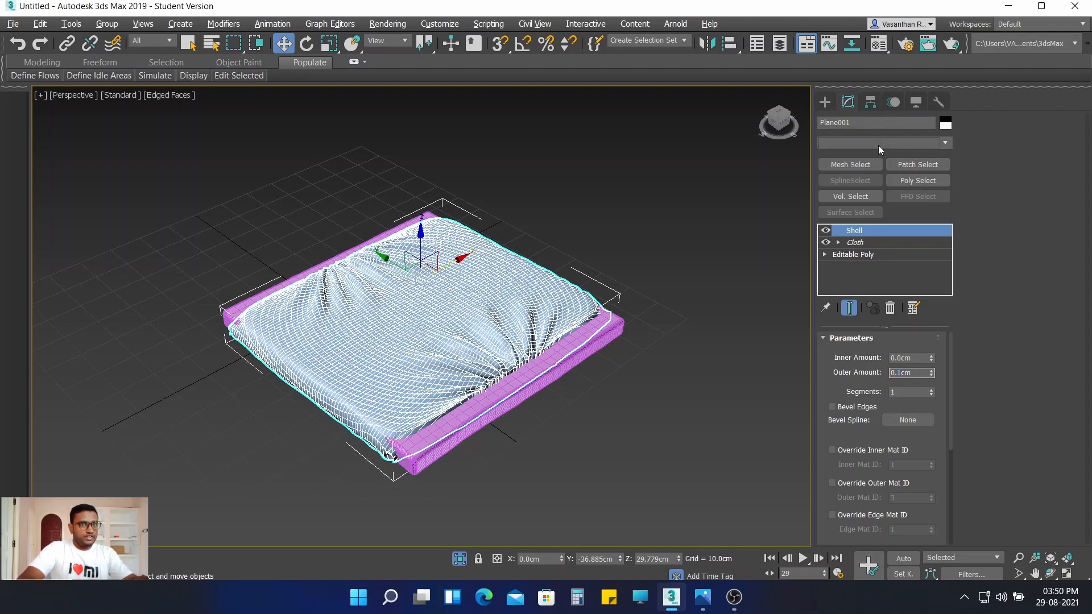
{"action": "left_click_drag", "start_coordinate": [947, 196], "coordinate": [963, 340]}
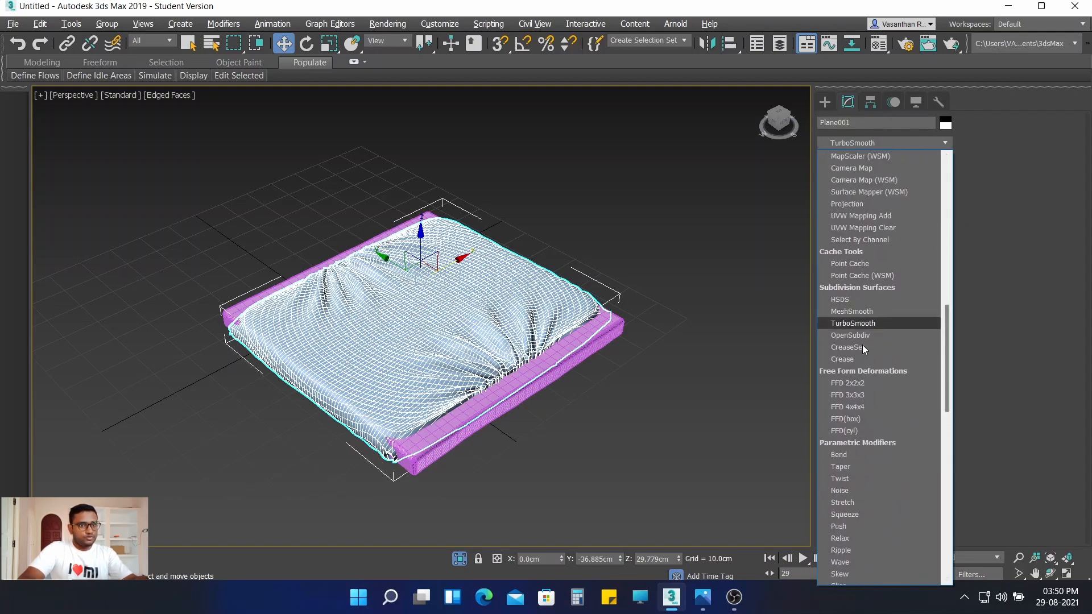
{"action": "left_click", "coordinate": [853, 323]}
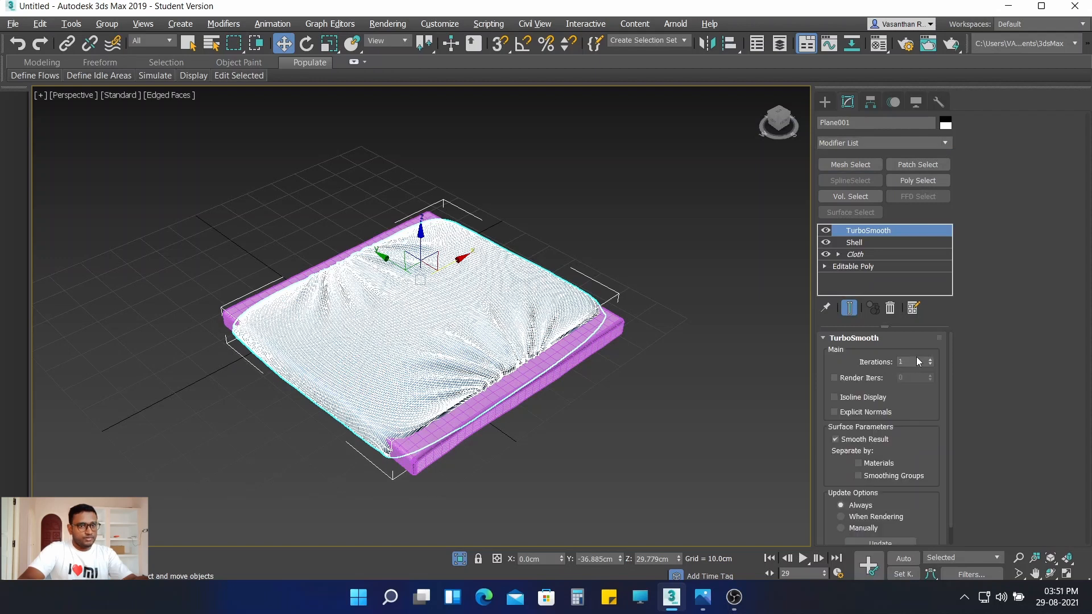
{"action": "left_click", "coordinate": [915, 362]}
{"action": "type", "text": "2"}
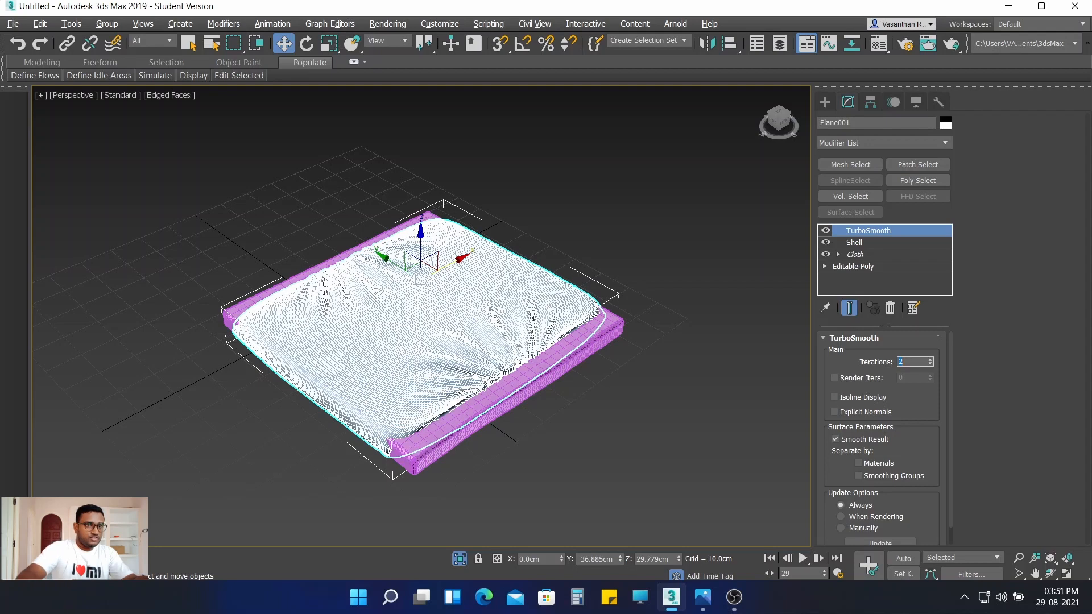
{"action": "left_click", "coordinate": [543, 162]}
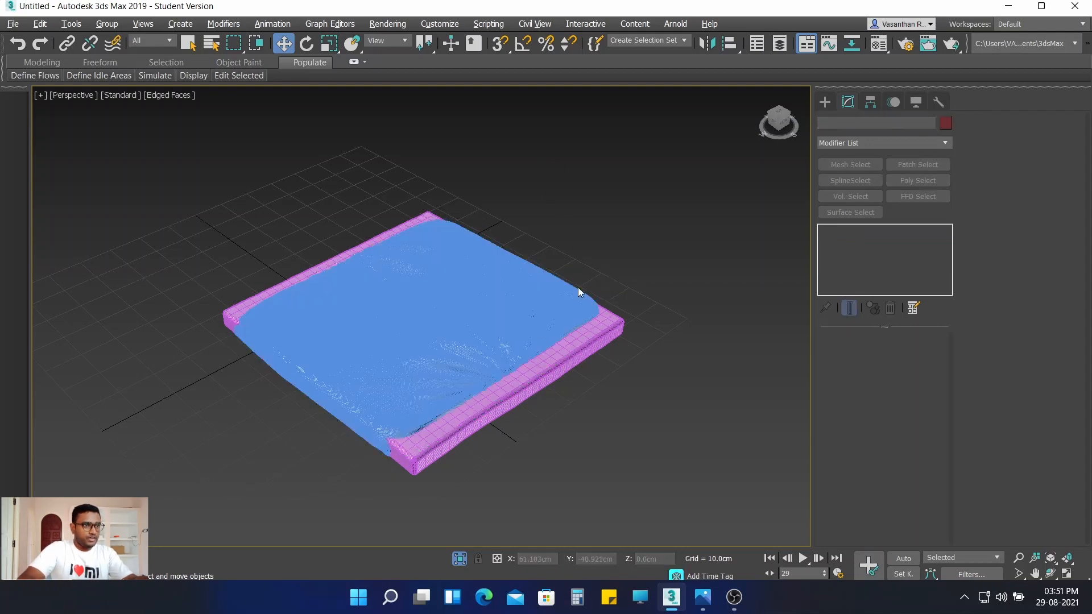
{"action": "left_click", "coordinate": [435, 310]}
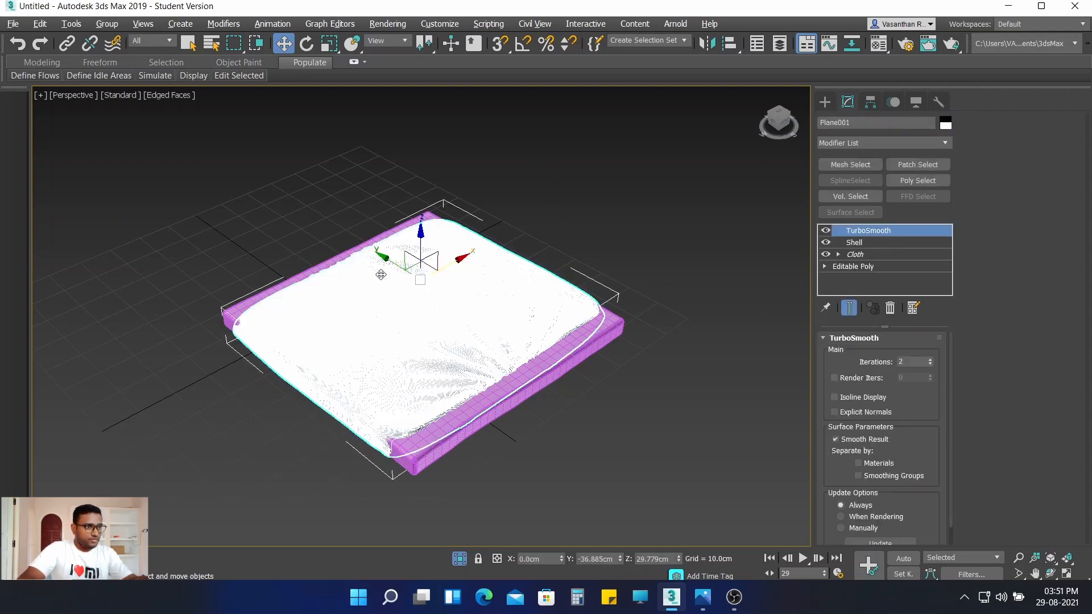
Step: Shift the smoothed sheet along Y to about -43.45 cm so it covers the mattress's exposed near side
{"action": "scroll", "coordinate": [381, 275], "scroll_direction": "up", "scroll_amount": 3}
{"action": "left_click_drag", "start_coordinate": [404, 261], "coordinate": [418, 283]}
{"action": "middle_click_drag", "start_coordinate": [306, 251], "coordinate": [296, 164]}
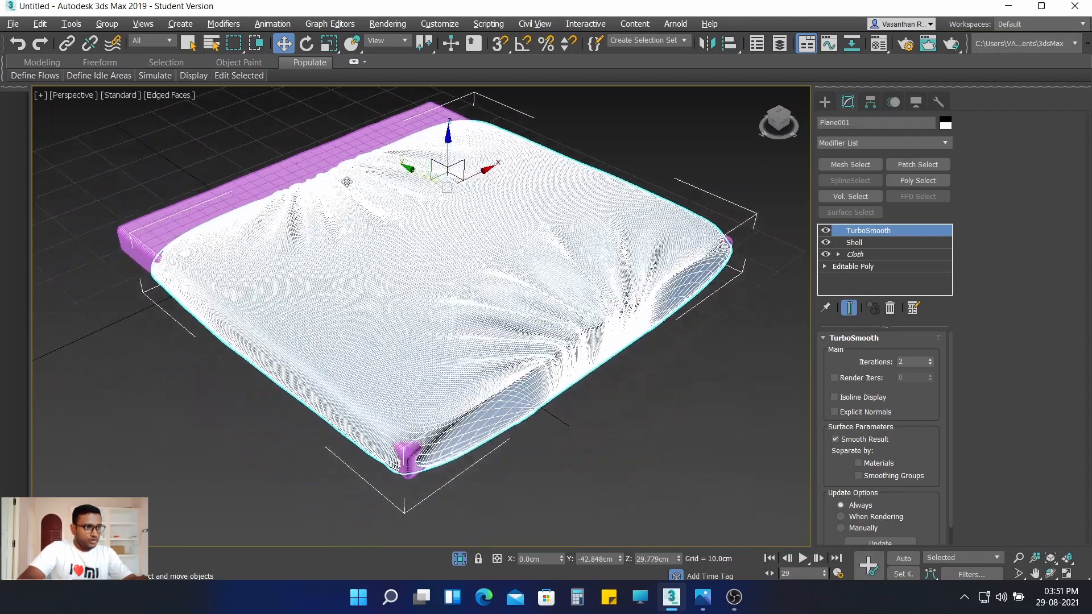
{"action": "left_click_drag", "start_coordinate": [408, 167], "coordinate": [410, 220]}
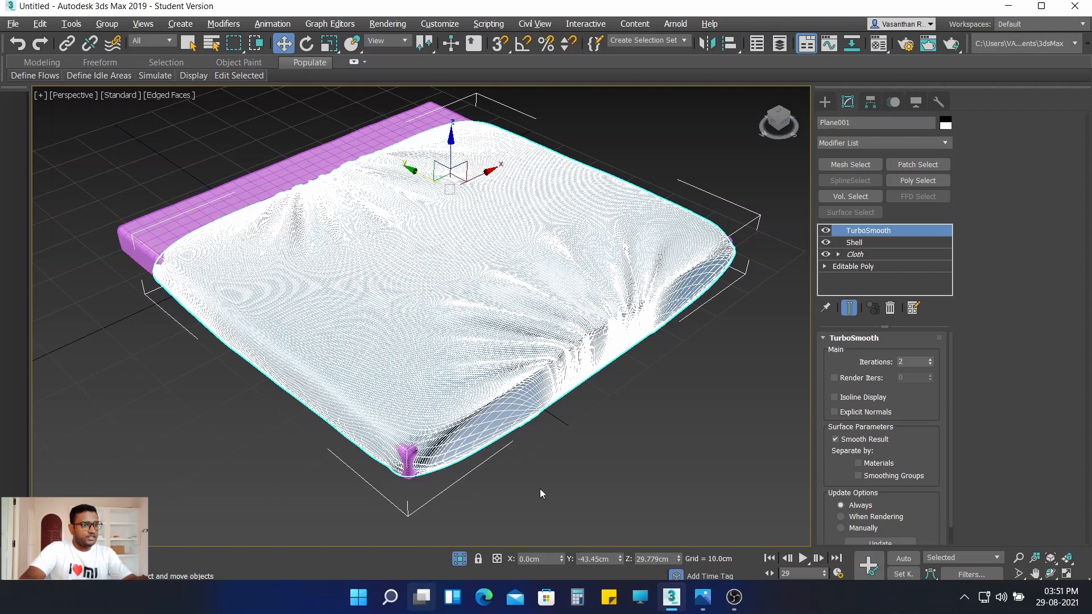
Step: Add an FFD 3x3x3 modifier on top of the sheet's TurboSmooth
{"action": "left_click", "coordinate": [867, 143]}
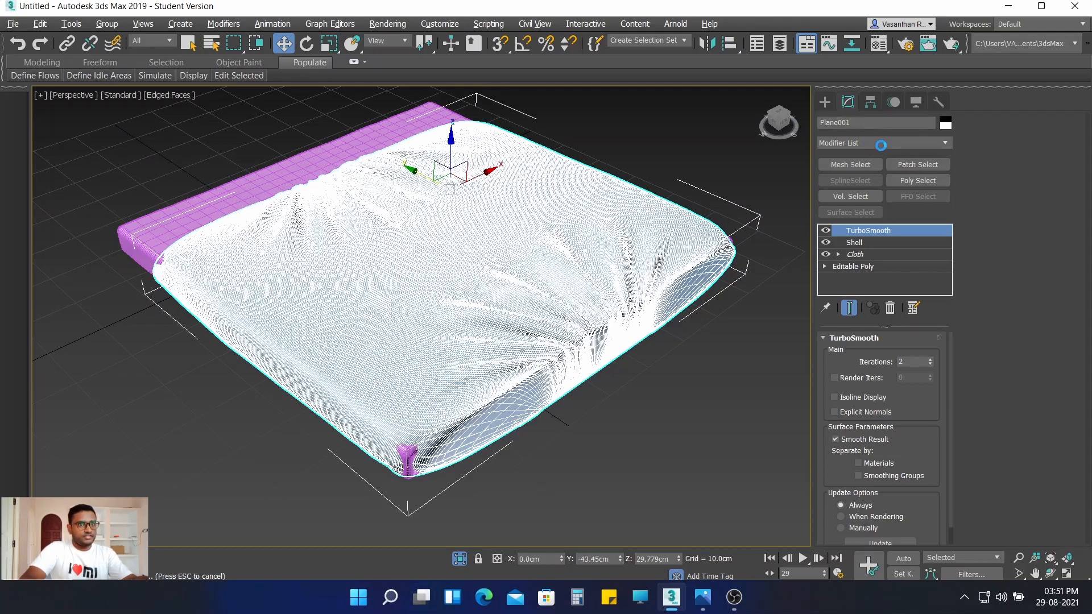
{"action": "left_click", "coordinate": [863, 141]}
{"action": "left_click_drag", "start_coordinate": [948, 176], "coordinate": [956, 349]}
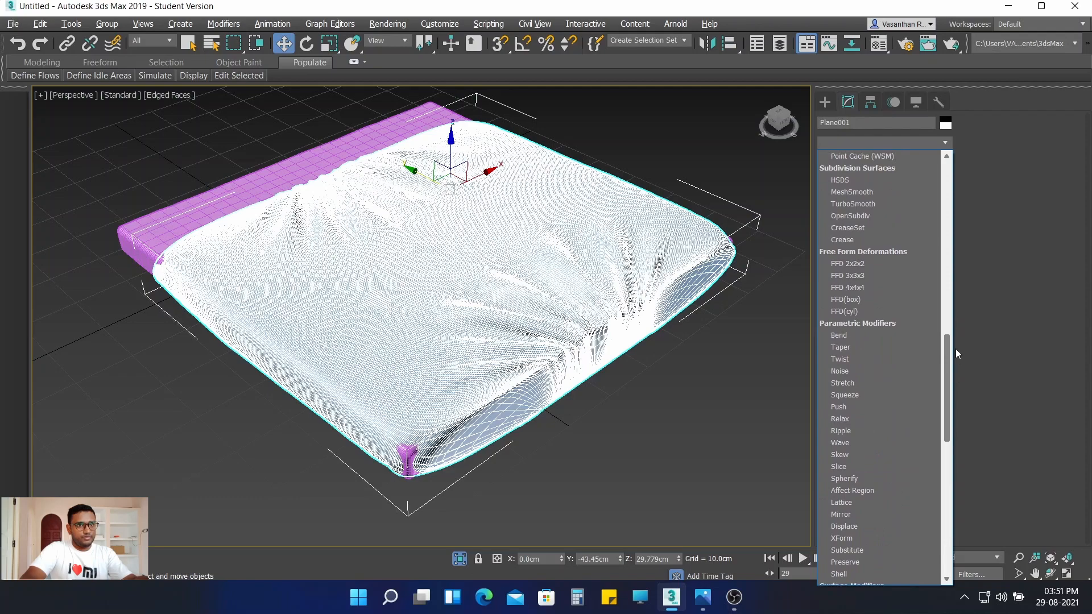
{"action": "left_click", "coordinate": [842, 276]}
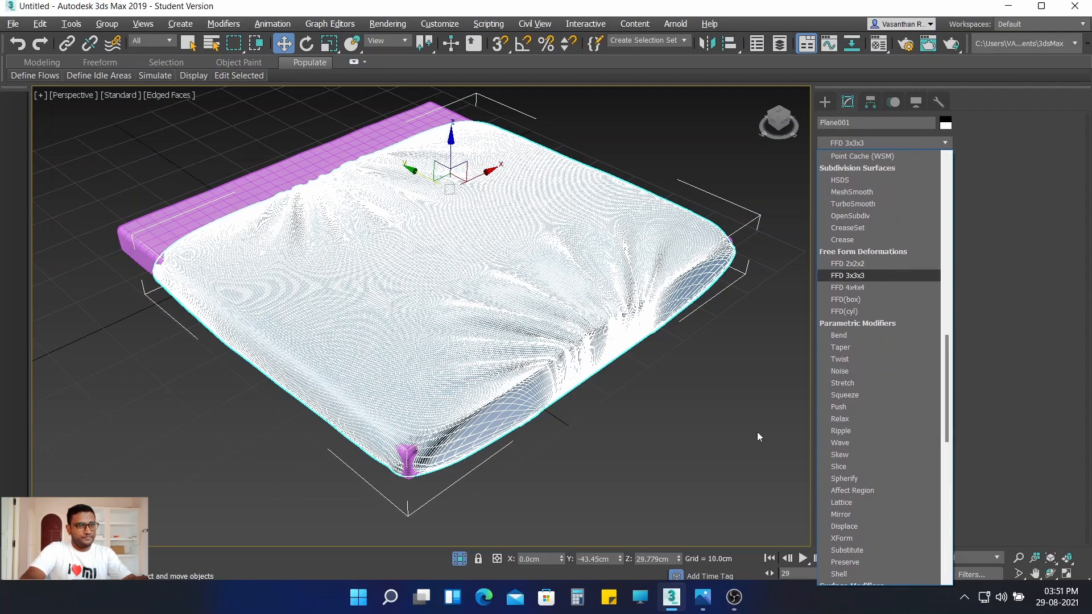
{"action": "middle_click_drag", "start_coordinate": [550, 481], "coordinate": [571, 375]}
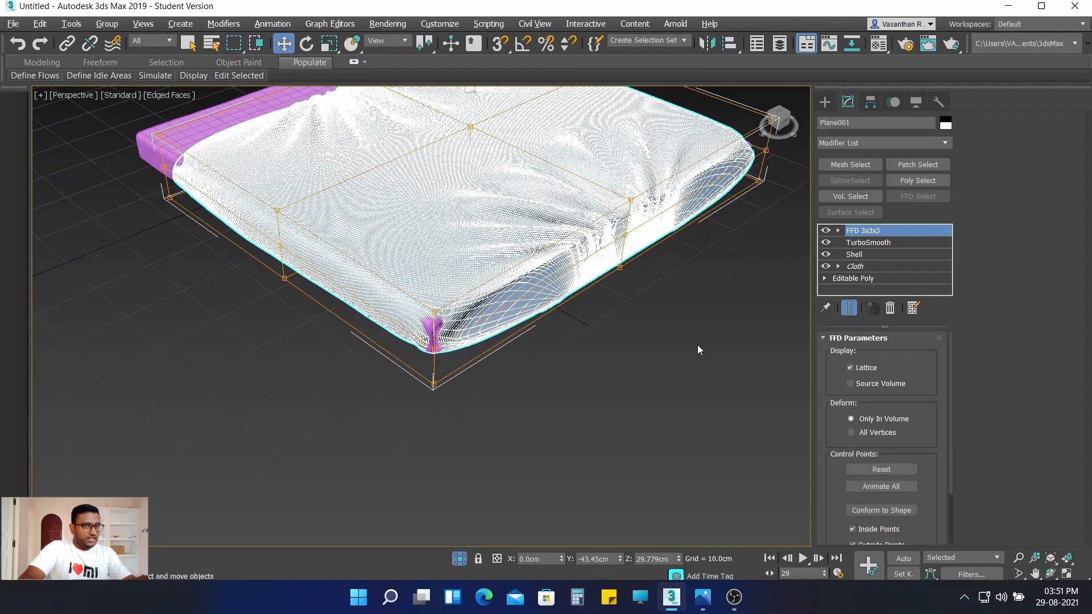
Step: Move the FFD control points at the sheet's near corner outward to about X -37.5 cm, Y -74.7 cm, covering the protruding mattress corner
{"action": "left_click", "coordinate": [839, 230]}
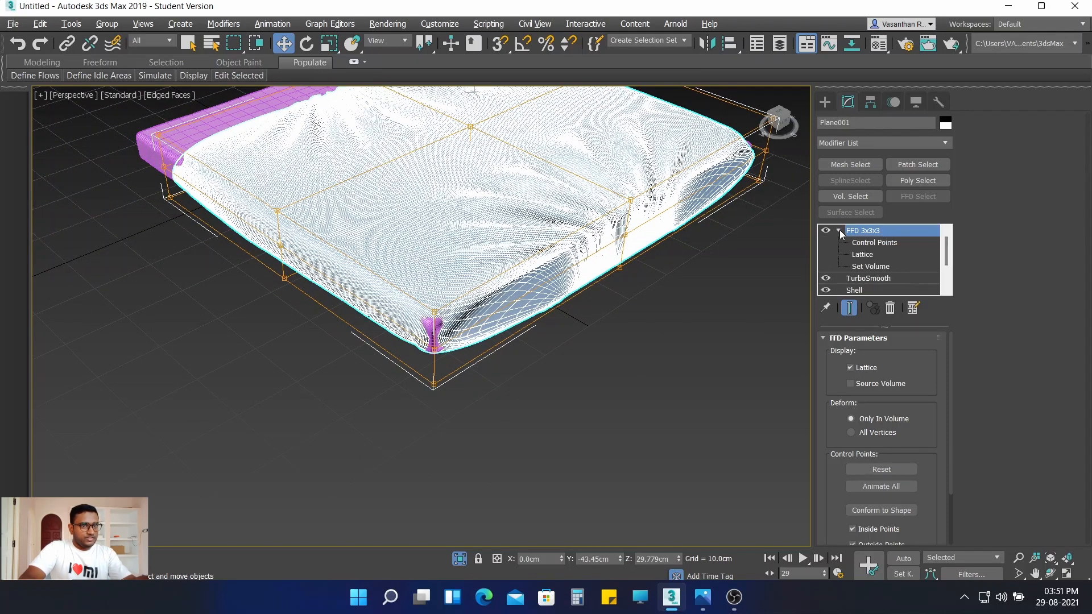
{"action": "left_click", "coordinate": [874, 242]}
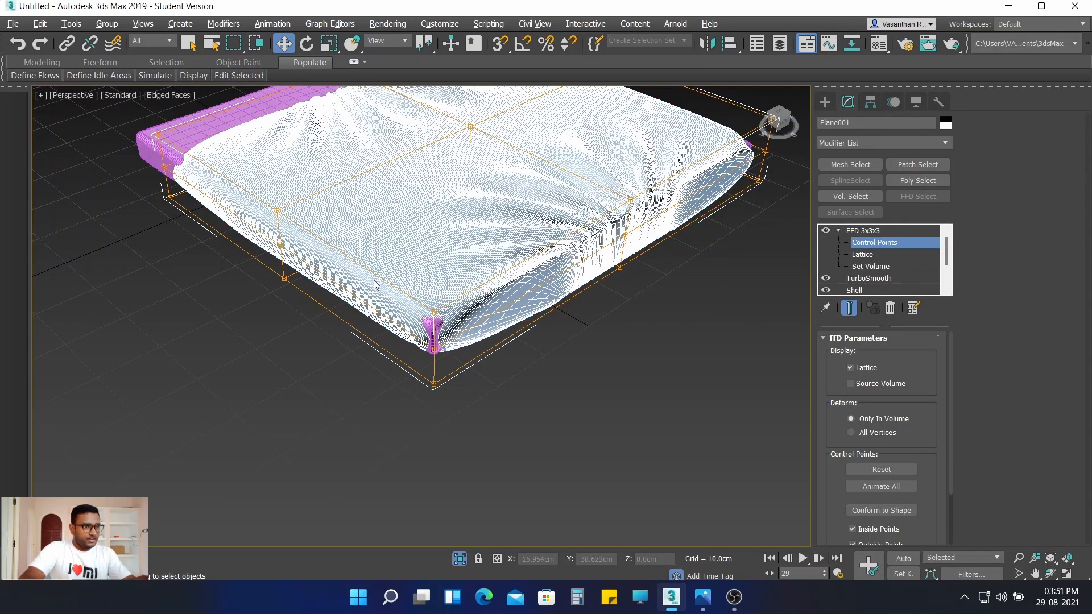
{"action": "left_click_drag", "start_coordinate": [374, 299], "coordinate": [481, 459]}
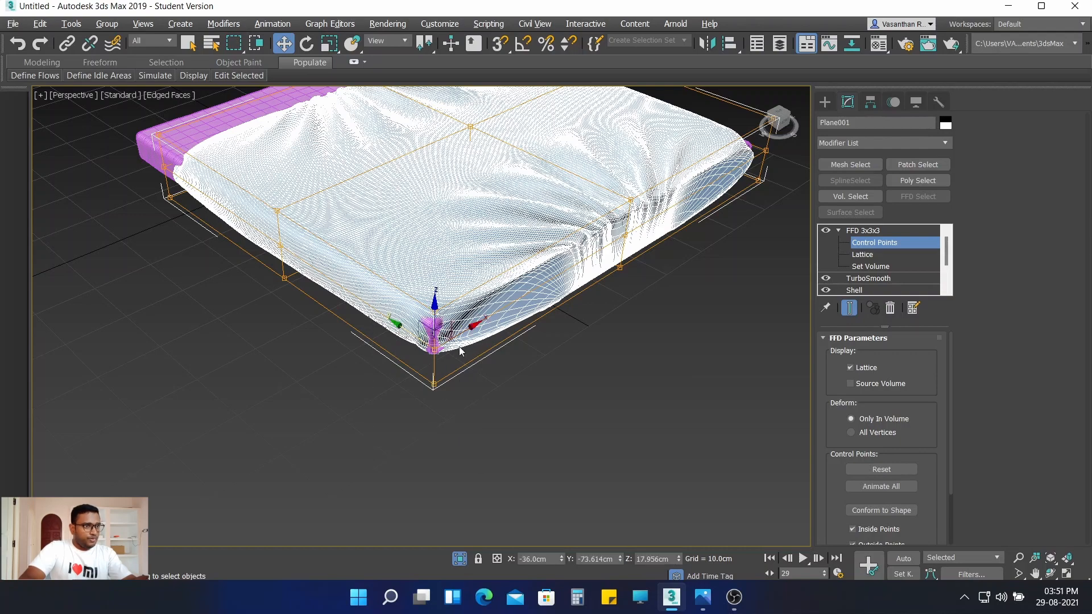
{"action": "left_click_drag", "start_coordinate": [430, 330], "coordinate": [402, 332]}
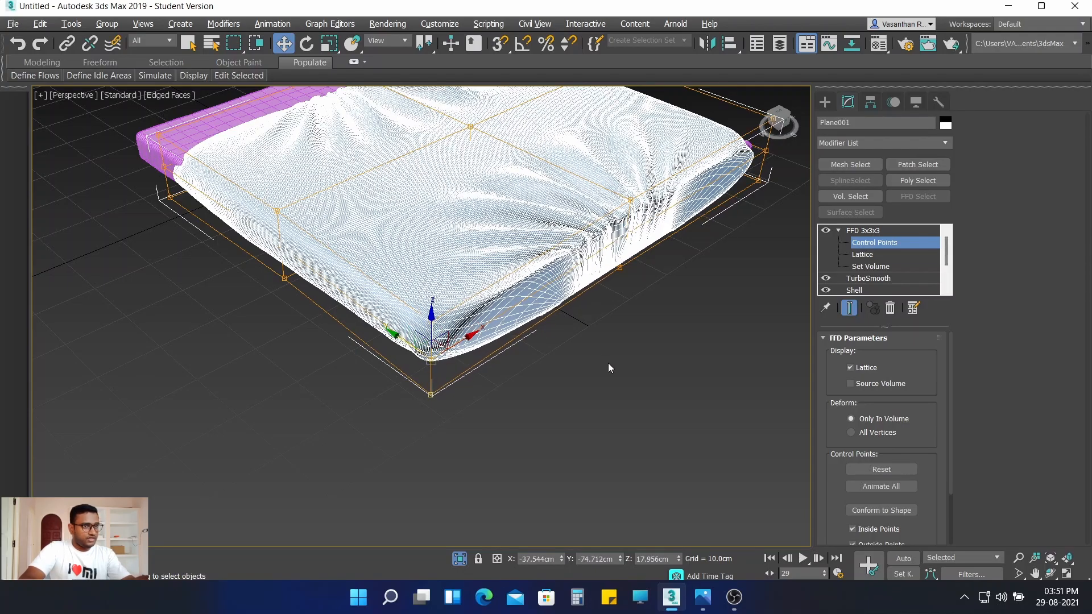
Step: Move the FFD control points at the sheet's other foot-end corner outward to about X 37.9 cm, Y -74.8 cm
{"action": "middle_click_drag", "start_coordinate": [608, 363], "coordinate": [601, 364], "text": "alt"}
{"action": "middle_click_drag", "start_coordinate": [623, 400], "coordinate": [524, 359], "text": "alt"}
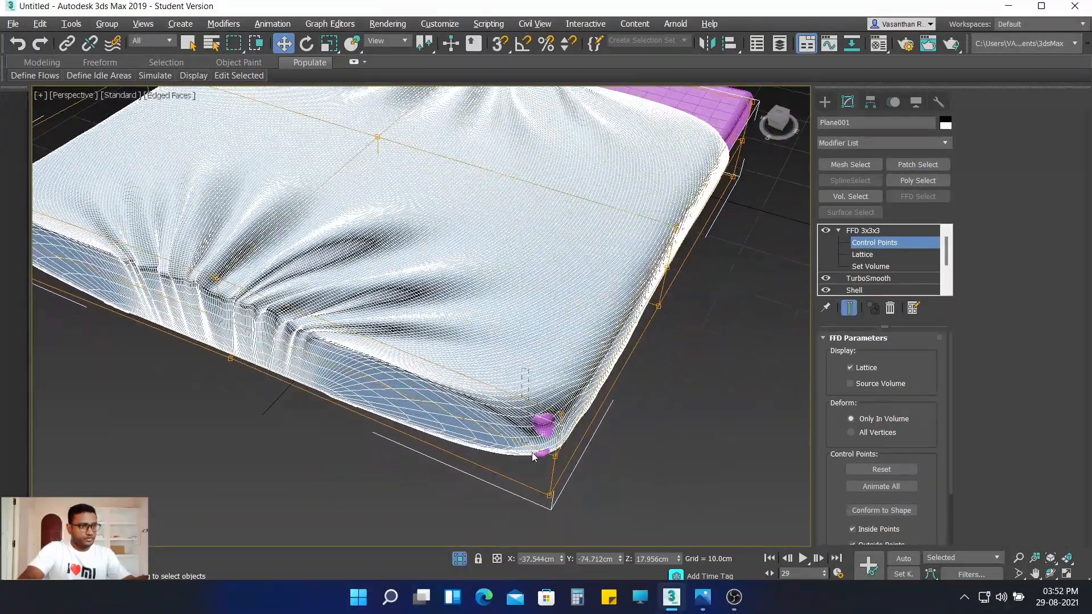
{"action": "left_click_drag", "start_coordinate": [595, 531], "coordinate": [596, 453]}
{"action": "scroll", "coordinate": [623, 435], "scroll_direction": "up", "scroll_amount": 5}
{"action": "middle_click_drag", "start_coordinate": [606, 395], "coordinate": [687, 511]}
{"action": "middle_click_drag", "start_coordinate": [501, 338], "coordinate": [535, 378], "text": "alt"}
{"action": "left_click_drag", "start_coordinate": [535, 377], "coordinate": [535, 377]}
{"action": "left_click_drag", "start_coordinate": [508, 297], "coordinate": [489, 319]}
{"action": "scroll", "coordinate": [596, 307], "scroll_direction": "down", "scroll_amount": 3}
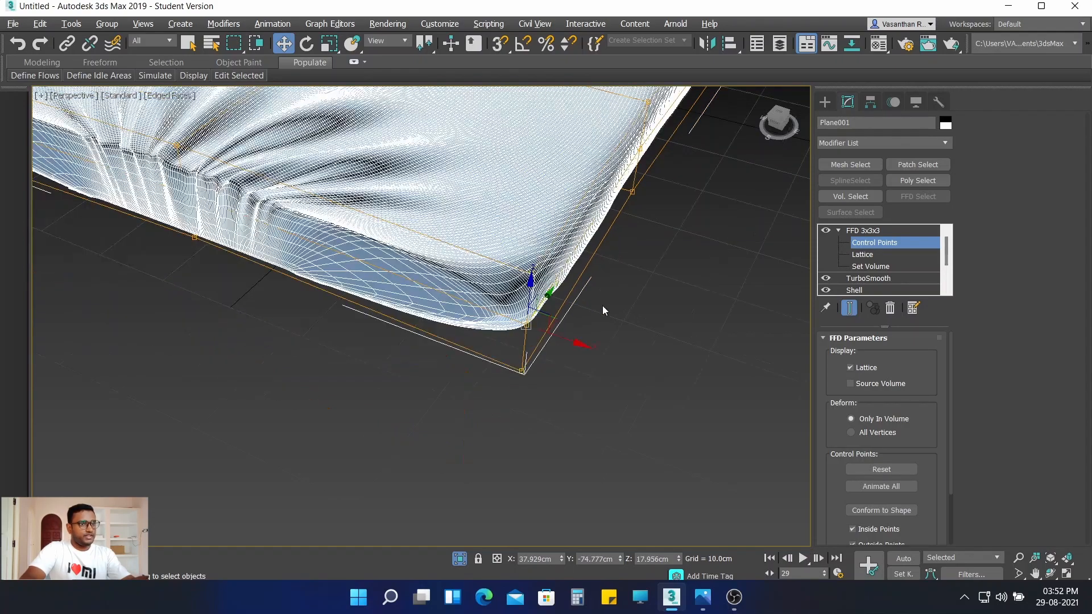
Step: Move the FFD control points at the same side's head-end corner outward along X to about 39.4 cm
{"action": "scroll", "coordinate": [596, 307], "scroll_direction": "down", "scroll_amount": 4}
{"action": "middle_click_drag", "start_coordinate": [671, 265], "coordinate": [614, 291]}
{"action": "middle_click_drag", "start_coordinate": [679, 306], "coordinate": [624, 308], "text": "alt"}
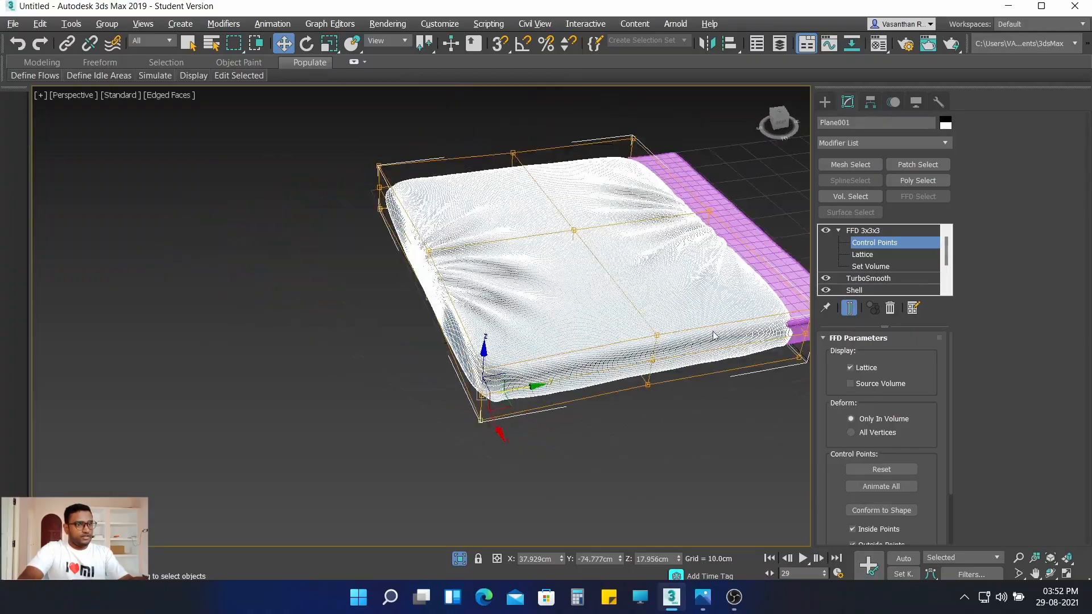
{"action": "scroll", "coordinate": [716, 341], "scroll_direction": "up", "scroll_amount": 3}
{"action": "scroll", "coordinate": [717, 368], "scroll_direction": "up", "scroll_amount": 3}
{"action": "mouse_move", "coordinate": [697, 359]}
{"action": "middle_mouse_down"}
{"action": "mouse_move", "coordinate": [640, 364]}
{"action": "mouse_move", "coordinate": [504, 345]}
{"action": "middle_mouse_up"}
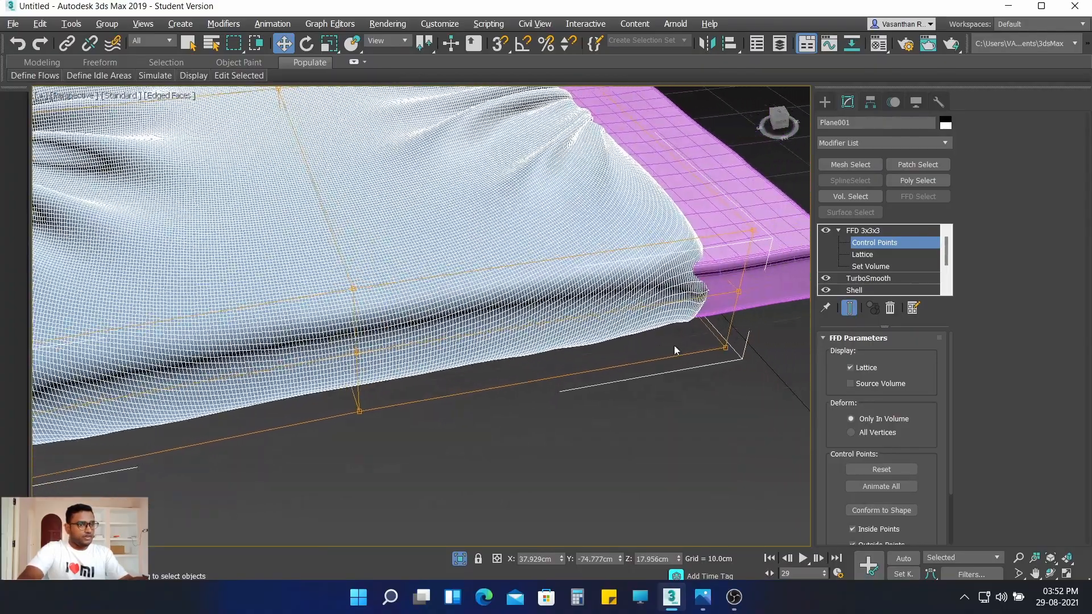
{"action": "middle_click_drag", "start_coordinate": [733, 335], "coordinate": [530, 376]}
{"action": "left_click_drag", "start_coordinate": [567, 440], "coordinate": [567, 441]}
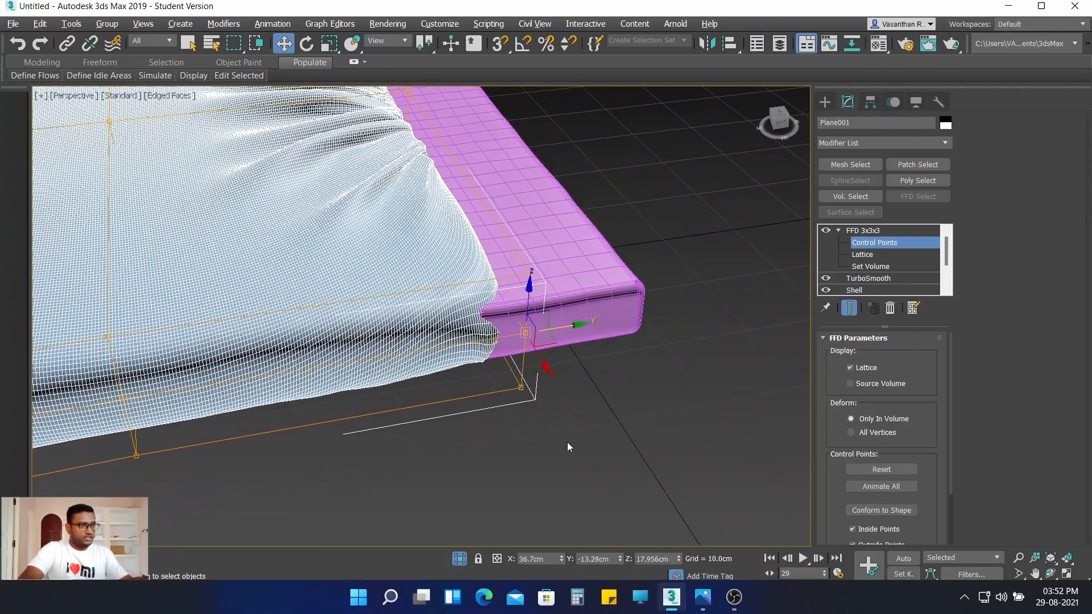
{"action": "left_click_drag", "start_coordinate": [546, 367], "coordinate": [563, 385]}
Step: Move the FFD control points at the opposite head-end corner outward along X to about -39 cm
{"action": "scroll", "coordinate": [596, 364], "scroll_direction": "down", "scroll_amount": 5}
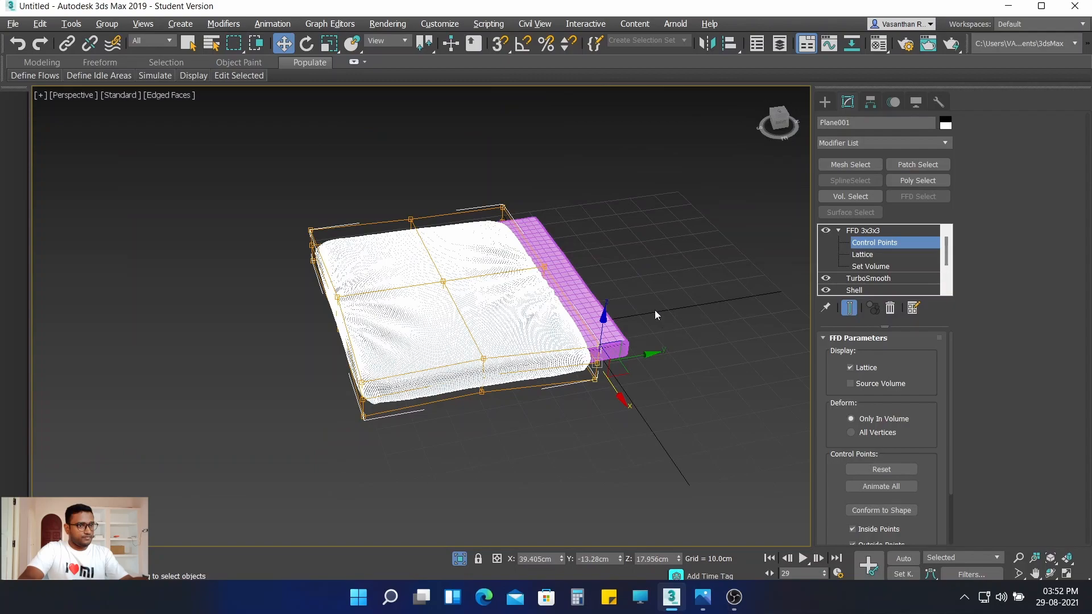
{"action": "middle_click_drag", "start_coordinate": [636, 275], "coordinate": [464, 401], "text": "alt"}
{"action": "scroll", "coordinate": [489, 438], "scroll_direction": "up", "scroll_amount": 2}
{"action": "middle_click_drag", "start_coordinate": [489, 438], "coordinate": [505, 369]}
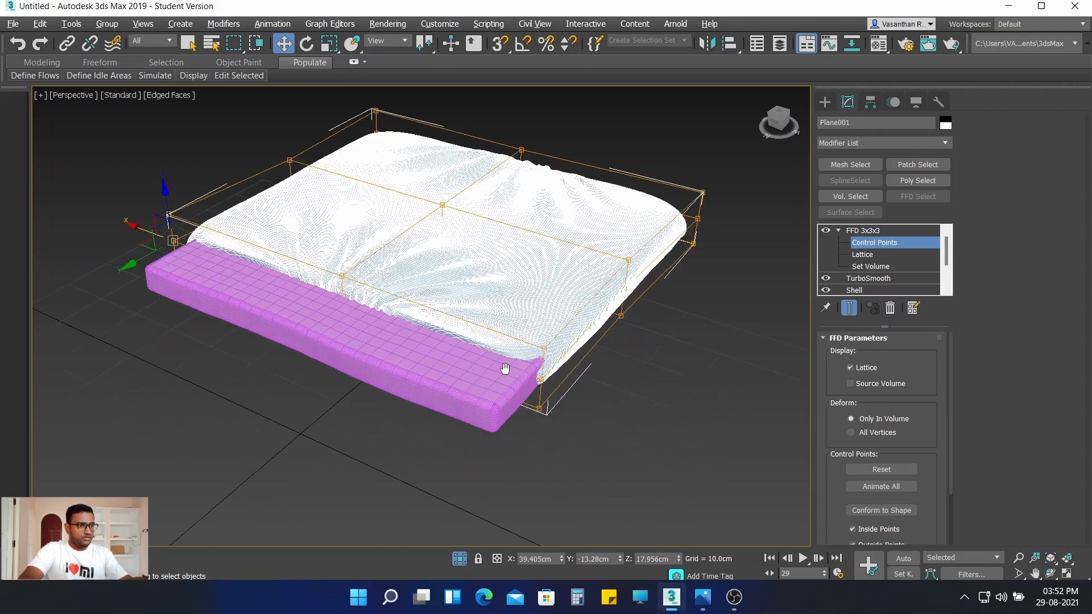
{"action": "middle_click_drag", "start_coordinate": [520, 416], "coordinate": [502, 385], "text": "alt"}
{"action": "left_click_drag", "start_coordinate": [489, 449], "coordinate": [478, 447]}
{"action": "left_click_drag", "start_coordinate": [431, 335], "coordinate": [441, 347]}
{"action": "left_click_drag", "start_coordinate": [440, 348], "coordinate": [454, 359]}
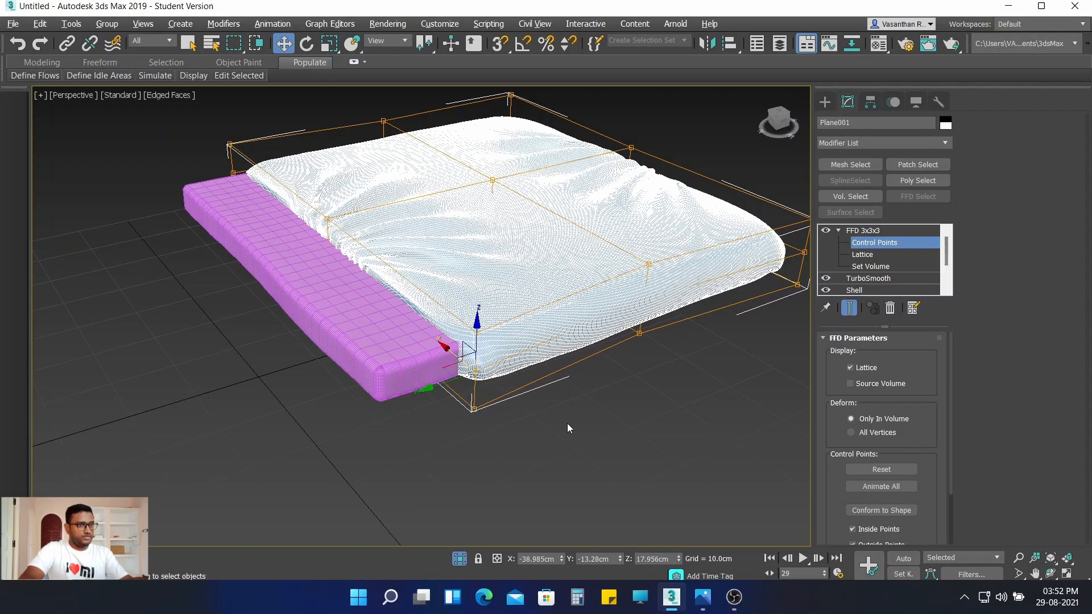
Step: Leave FFD control-point editing, deselect the sheet and exit isolation to bring back the whole bed
{"action": "left_click", "coordinate": [596, 428]}
{"action": "scroll", "coordinate": [611, 433], "scroll_direction": "down", "scroll_amount": 3}
{"action": "middle_click_drag", "start_coordinate": [639, 436], "coordinate": [582, 436], "text": "alt"}
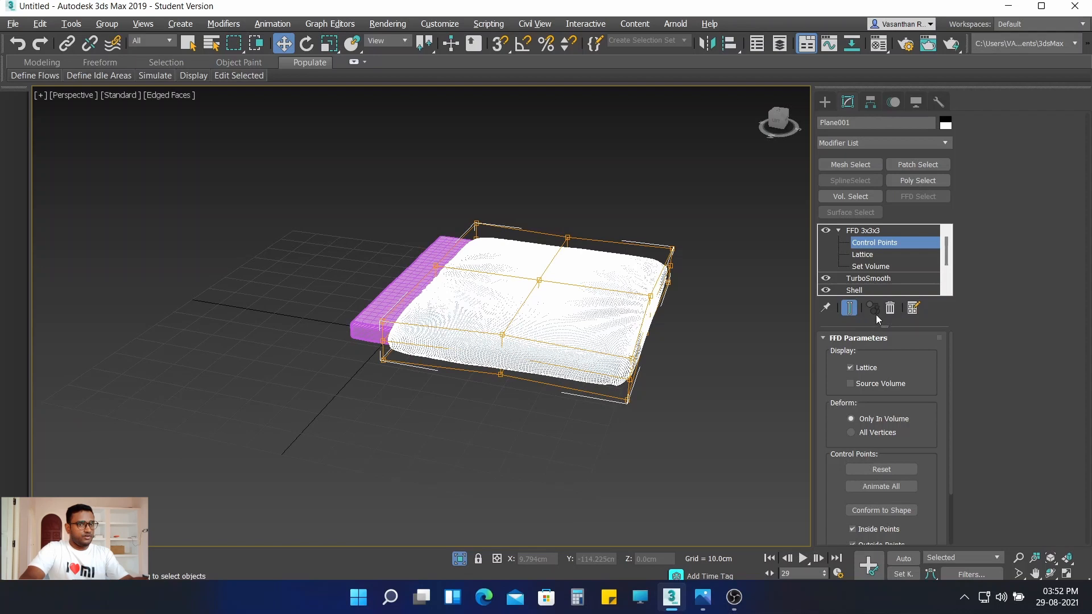
{"action": "left_click", "coordinate": [869, 231]}
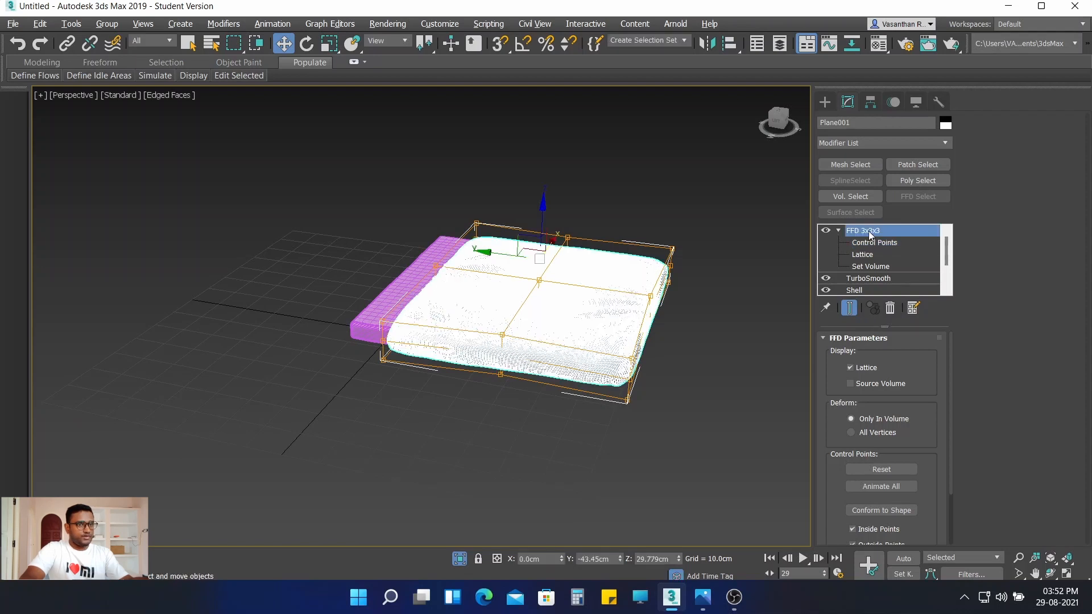
{"action": "left_click", "coordinate": [862, 243]}
{"action": "left_click", "coordinate": [863, 231]}
{"action": "left_click", "coordinate": [838, 230]}
{"action": "left_click", "coordinate": [731, 370]}
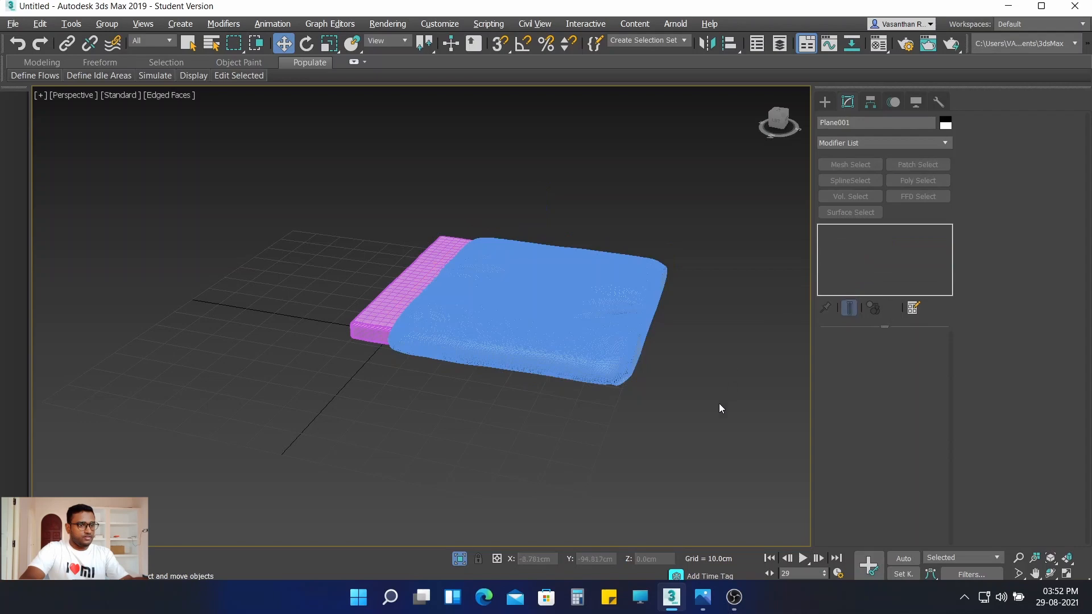
{"action": "left_click", "coordinate": [460, 562]}
{"action": "middle_click_drag", "start_coordinate": [593, 476], "coordinate": [606, 463]}
{"action": "middle_click_drag", "start_coordinate": [598, 424], "coordinate": [617, 464]}
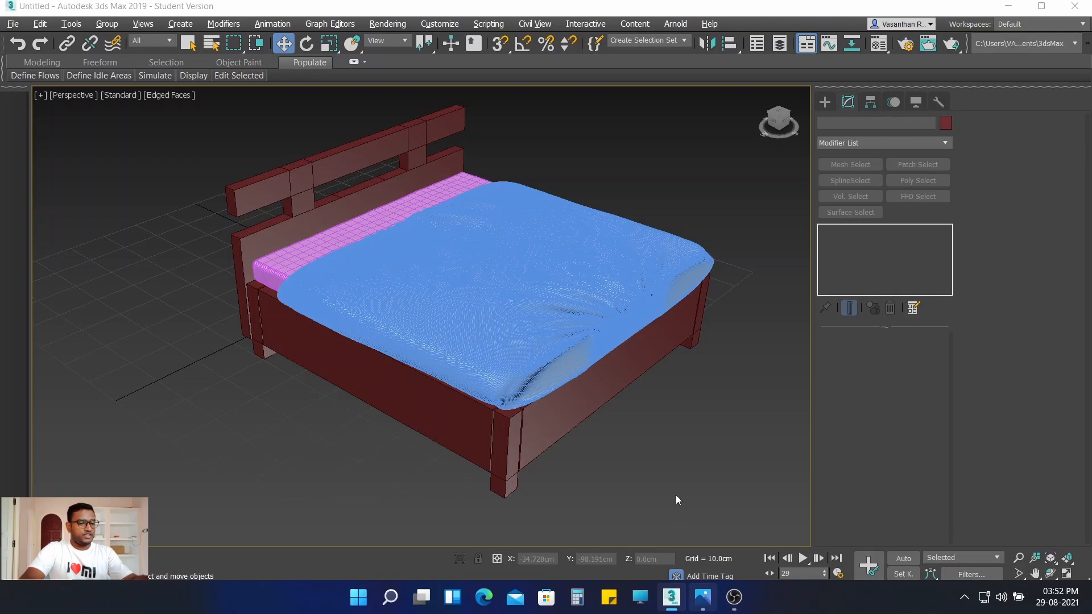
Step: Switch to the reference render to examine the blanket over the sheet, and return to the bed model in 3ds Max
{"action": "left_click", "coordinate": [642, 369]}
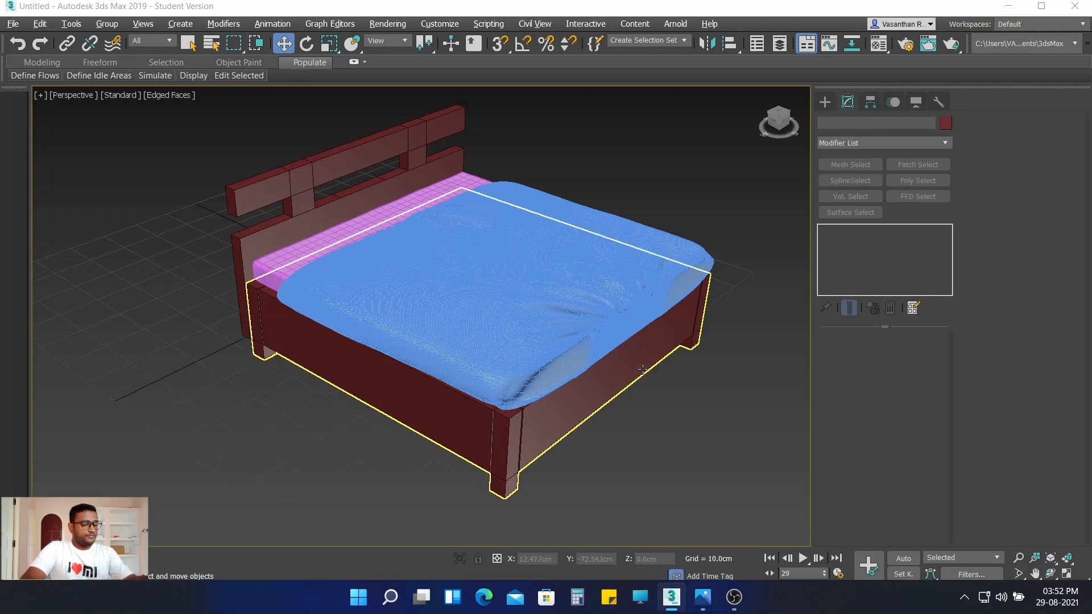
{"action": "key", "text": "alt+Tab"}
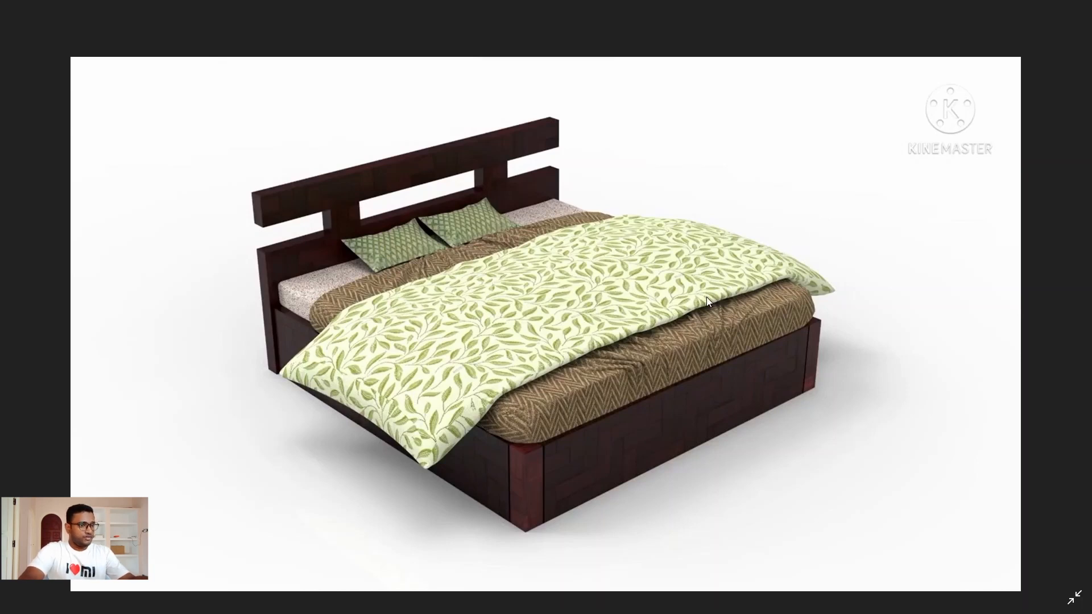
{"action": "key", "text": "alt+Tab"}
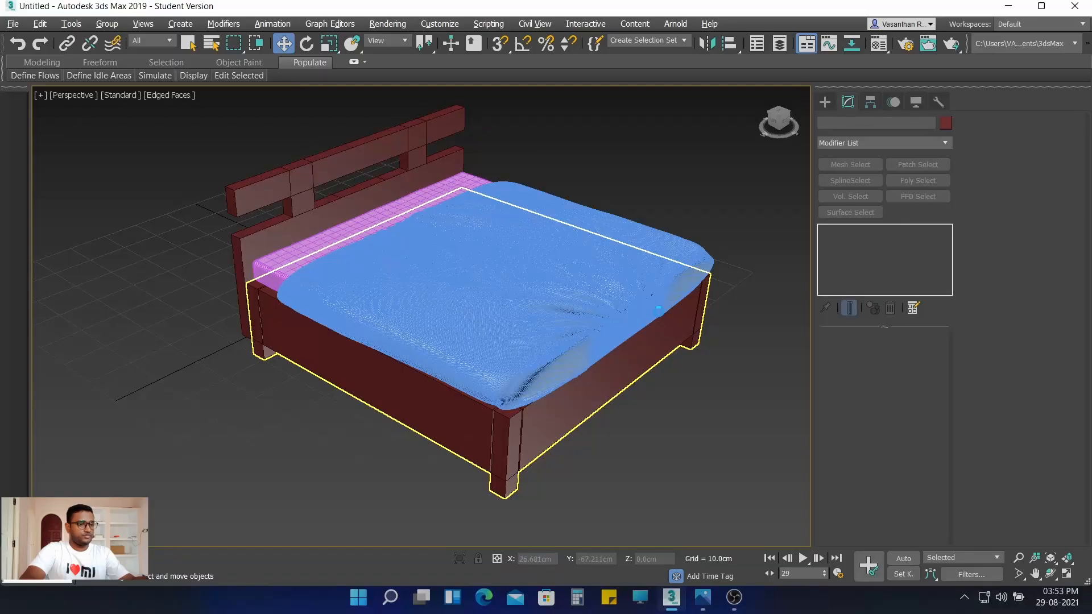
{"action": "left_click", "coordinate": [648, 164]}
{"action": "scroll", "coordinate": [648, 164], "scroll_direction": "down", "scroll_amount": 5}
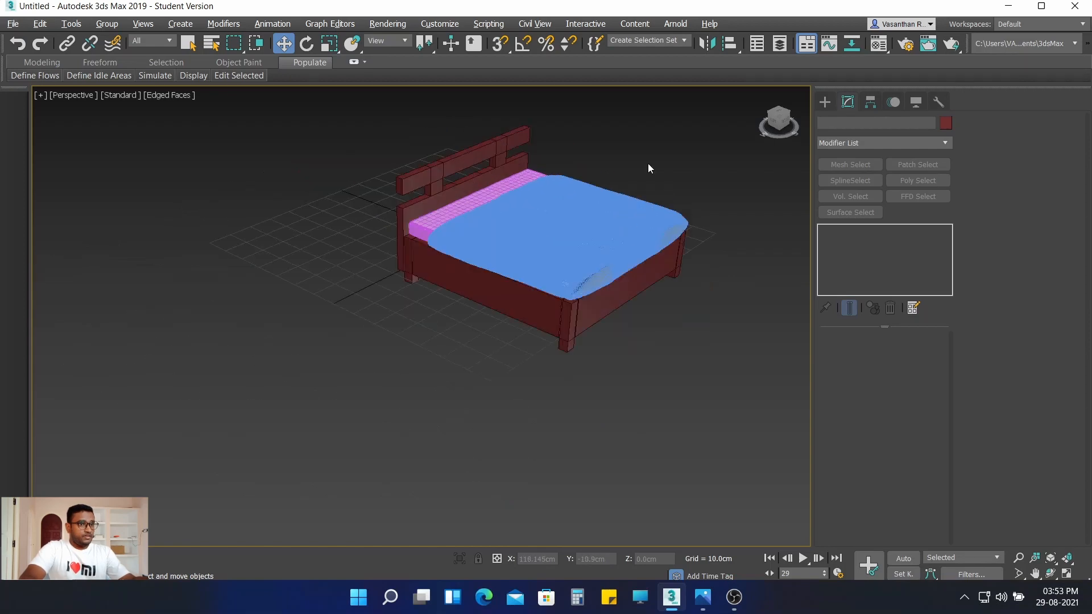
{"action": "scroll", "coordinate": [647, 164], "scroll_direction": "up", "scroll_amount": 5}
{"action": "mouse_move", "coordinate": [648, 165]}
{"action": "middle_mouse_down"}
{"action": "mouse_move", "coordinate": [660, 183]}
{"action": "mouse_move", "coordinate": [645, 174]}
{"action": "middle_mouse_up"}
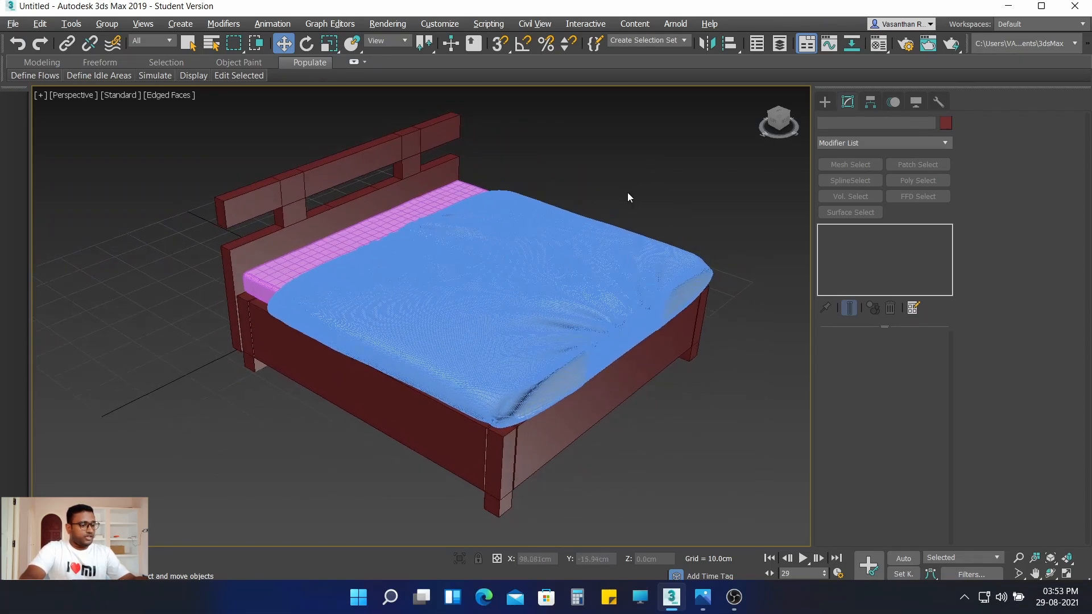
Step: In the four-view layout, draw a box over the sheet in the Top view, about 59.5 cm long, 132.5 cm wide and 2.4 cm high
{"action": "key", "text": "alt+w"}
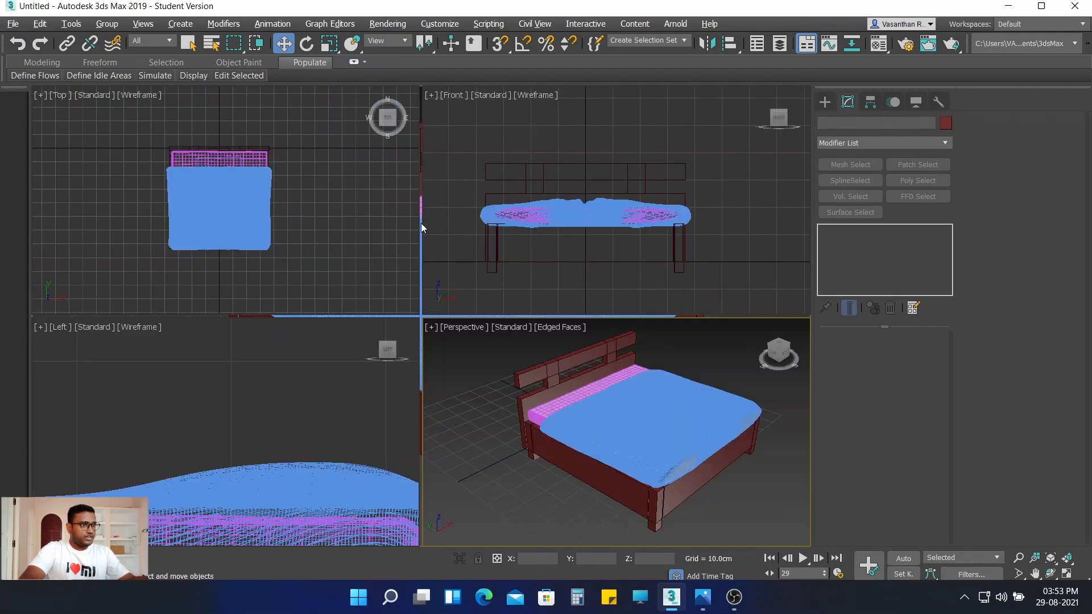
{"action": "middle_click_drag", "start_coordinate": [331, 218], "coordinate": [342, 210]}
{"action": "scroll", "coordinate": [294, 307], "scroll_direction": "down", "scroll_amount": 6}
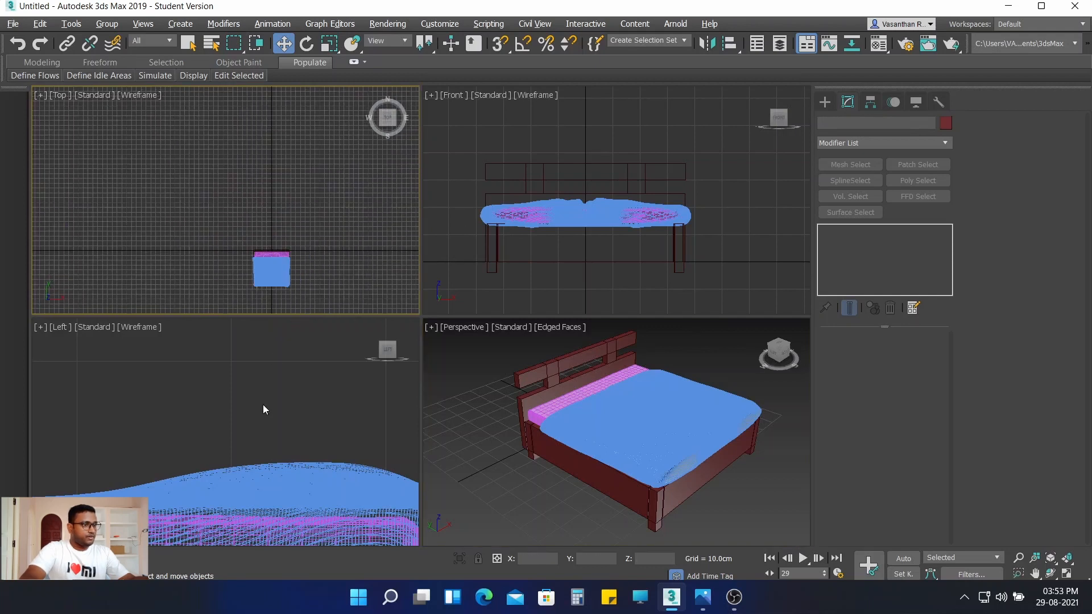
{"action": "scroll", "coordinate": [286, 228], "scroll_direction": "up", "scroll_amount": 5}
{"action": "middle_click_drag", "start_coordinate": [286, 234], "coordinate": [286, 102]}
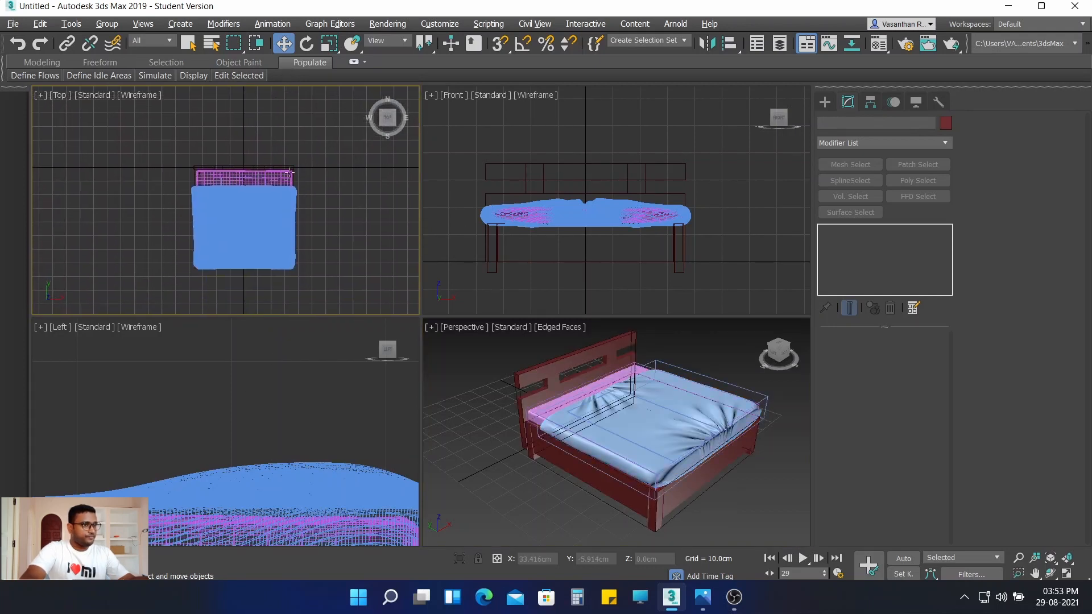
{"action": "scroll", "coordinate": [287, 171], "scroll_direction": "up", "scroll_amount": 4}
{"action": "middle_click_drag", "start_coordinate": [320, 180], "coordinate": [332, 115]}
{"action": "scroll", "coordinate": [332, 148], "scroll_direction": "down", "scroll_amount": 2}
{"action": "scroll", "coordinate": [252, 395], "scroll_direction": "down", "scroll_amount": 3}
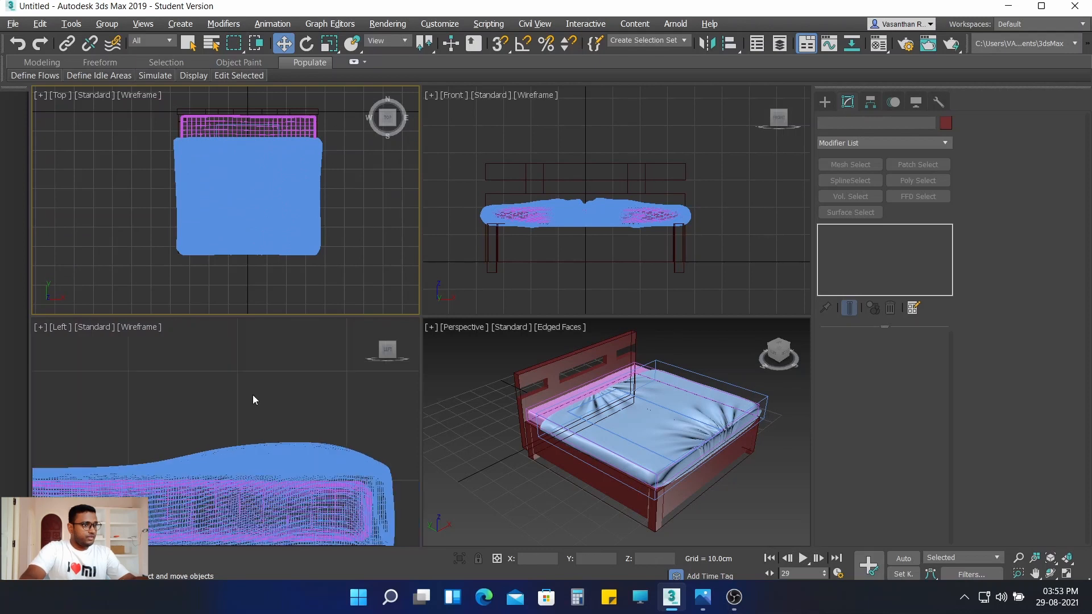
{"action": "scroll", "coordinate": [246, 394], "scroll_direction": "down", "scroll_amount": 2}
{"action": "middle_click_drag", "start_coordinate": [257, 373], "coordinate": [361, 374]}
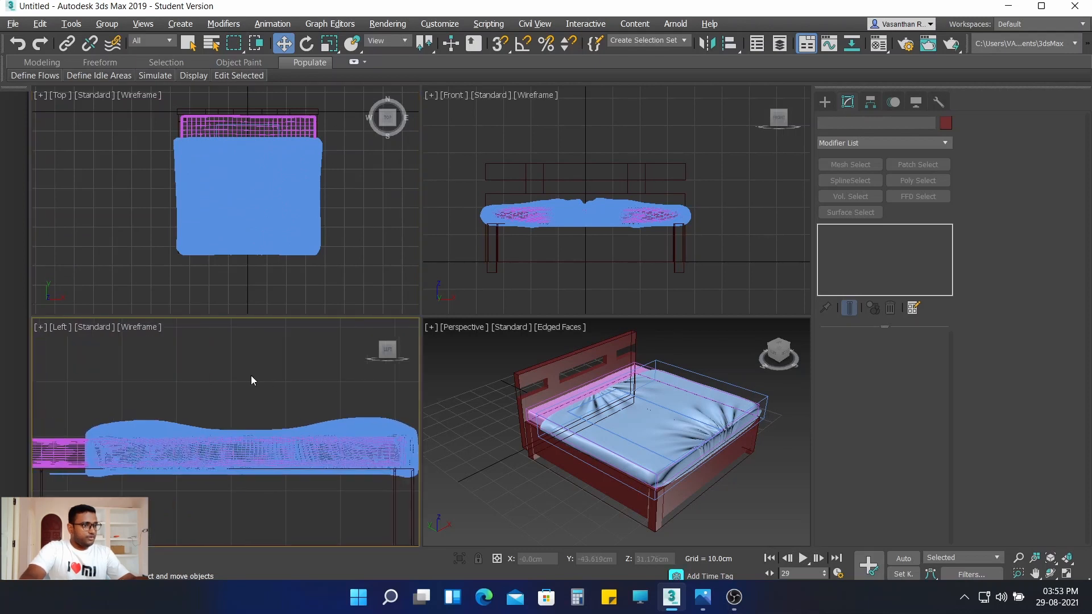
{"action": "scroll", "coordinate": [251, 376], "scroll_direction": "down", "scroll_amount": 4}
{"action": "middle_click_drag", "start_coordinate": [218, 376], "coordinate": [282, 382]}
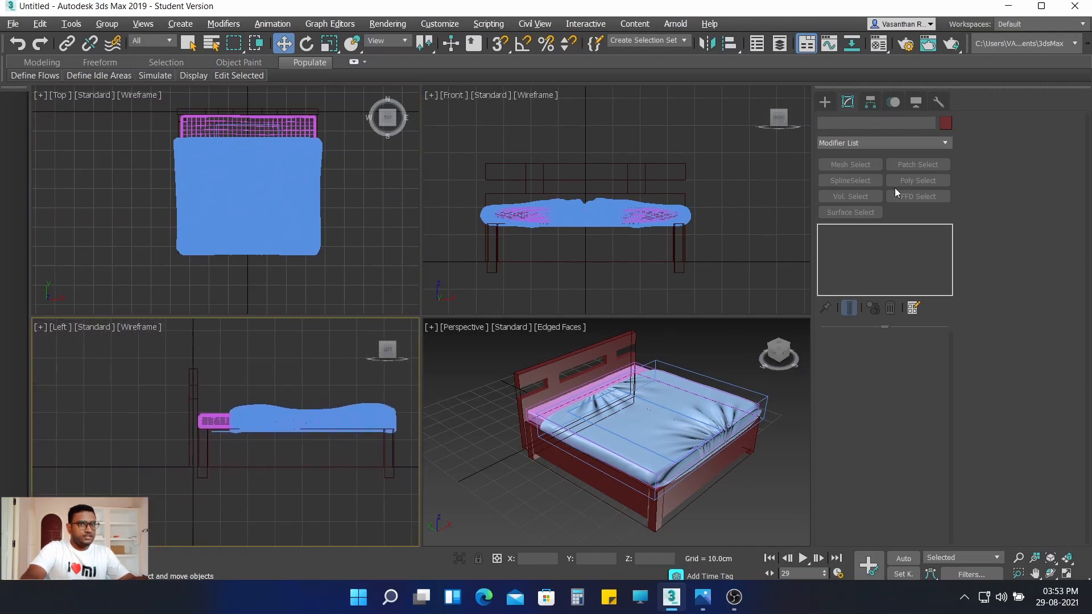
{"action": "left_click", "coordinate": [826, 103]}
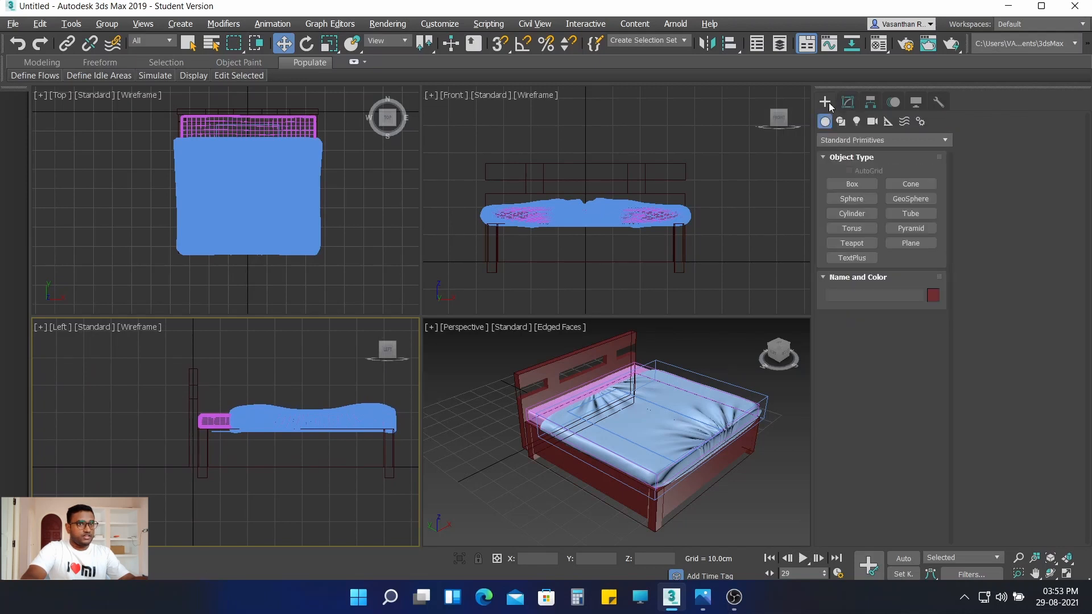
{"action": "left_click", "coordinate": [864, 184]}
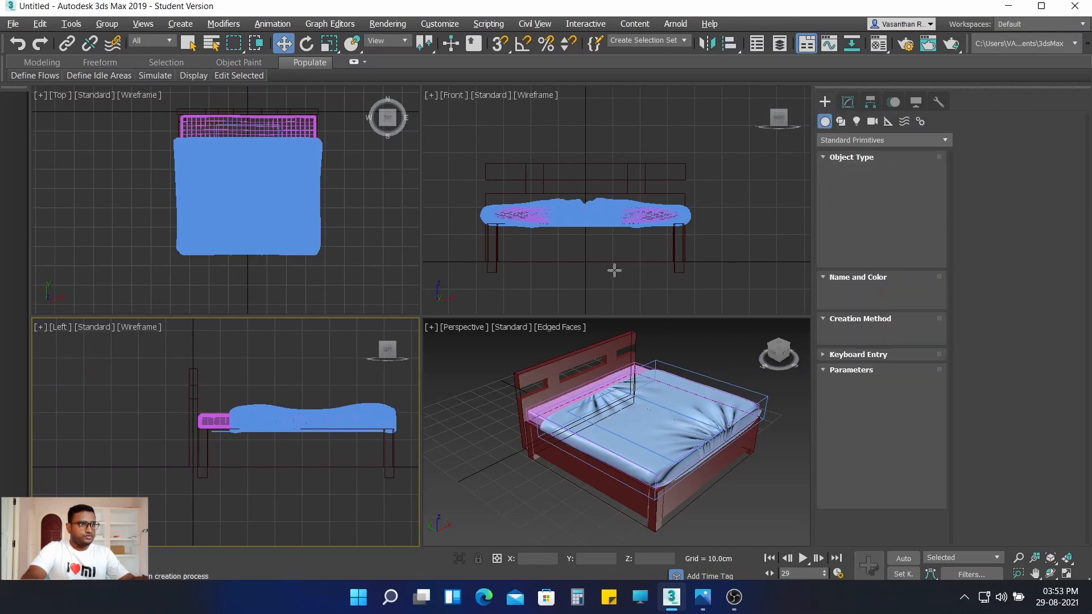
{"action": "left_click", "coordinate": [122, 149]}
{"action": "left_click_drag", "start_coordinate": [114, 135], "coordinate": [369, 245]}
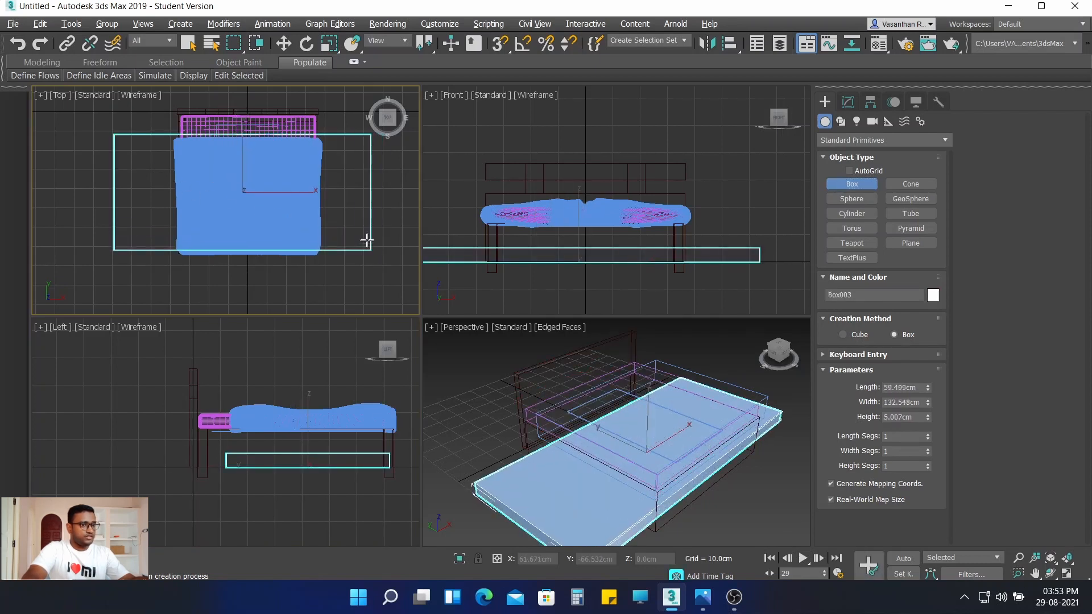
{"action": "left_click", "coordinate": [367, 245]}
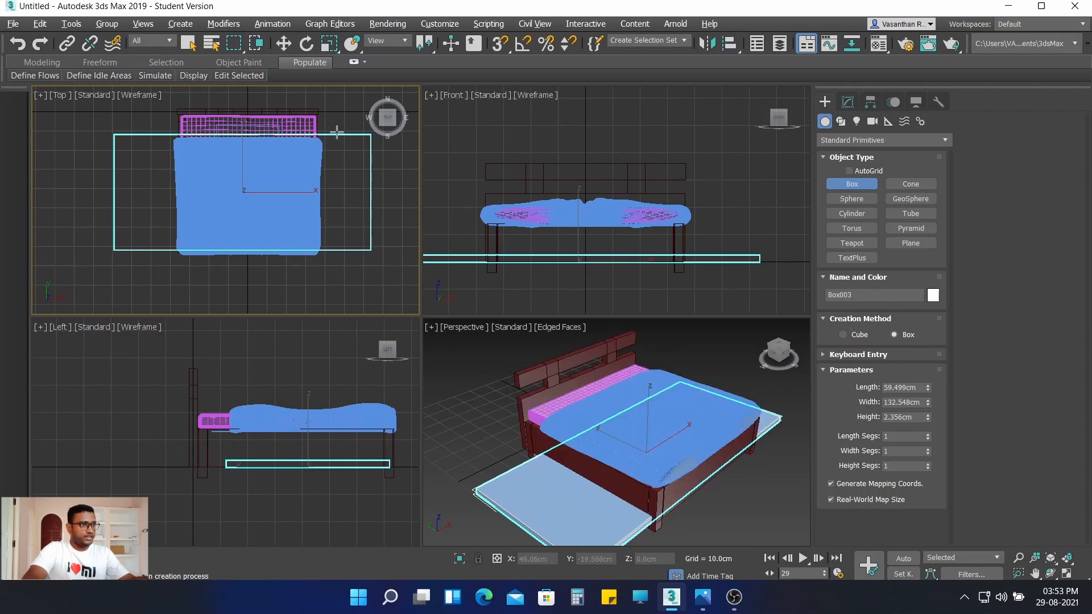
Step: Centre the new box on the bed by setting its absolute world X position to 0 cm
{"action": "left_click", "coordinate": [283, 44]}
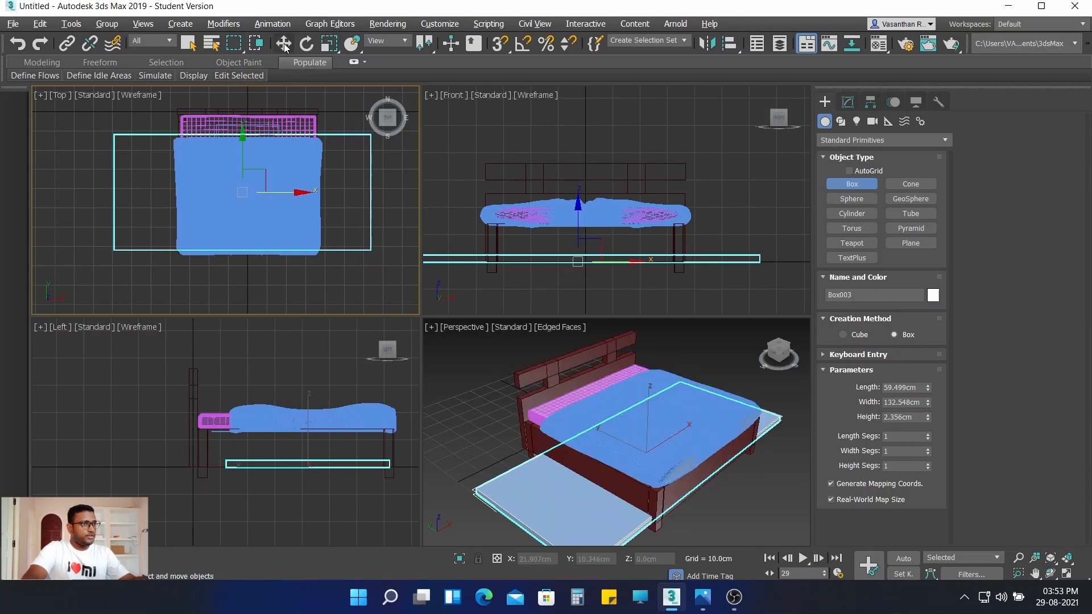
{"action": "right_click", "coordinate": [283, 44]}
{"action": "left_click_drag", "start_coordinate": [490, 274], "coordinate": [450, 269]}
{"action": "type", "text": "0"}
{"action": "key", "text": "Return"}
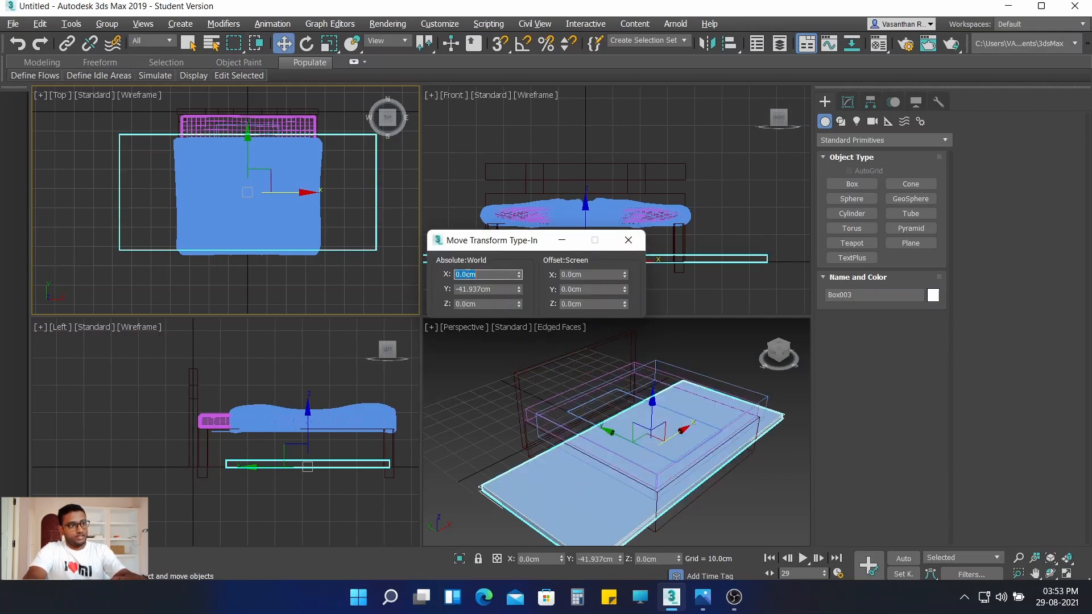
{"action": "left_click", "coordinate": [628, 241]}
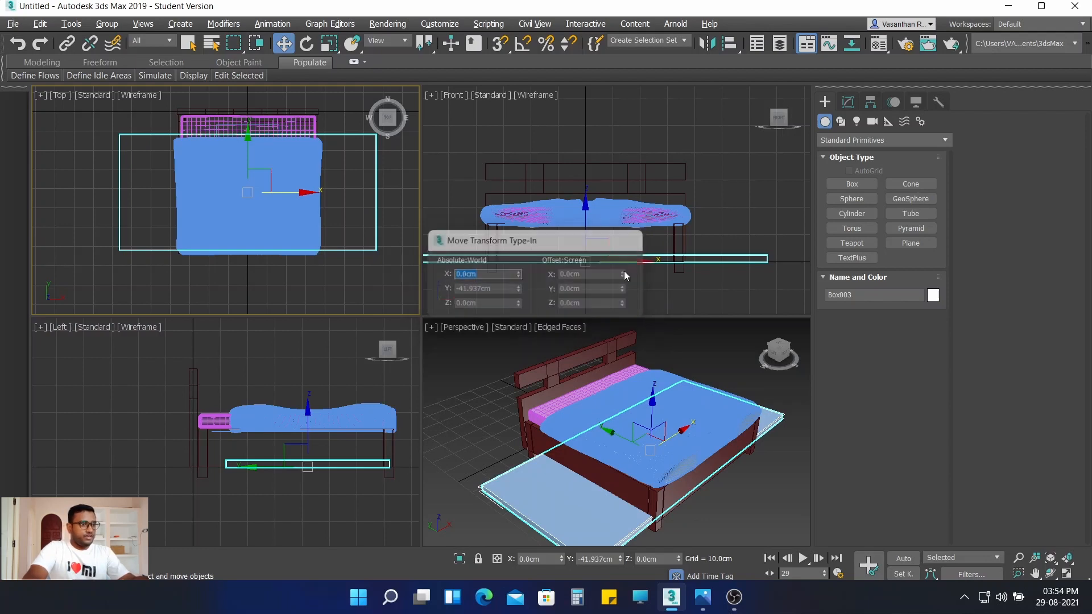
Step: Resize the blanket box to a length of 41.5 cm, a width of 105 cm and a height of 0.02 cm
{"action": "left_click", "coordinate": [847, 103]}
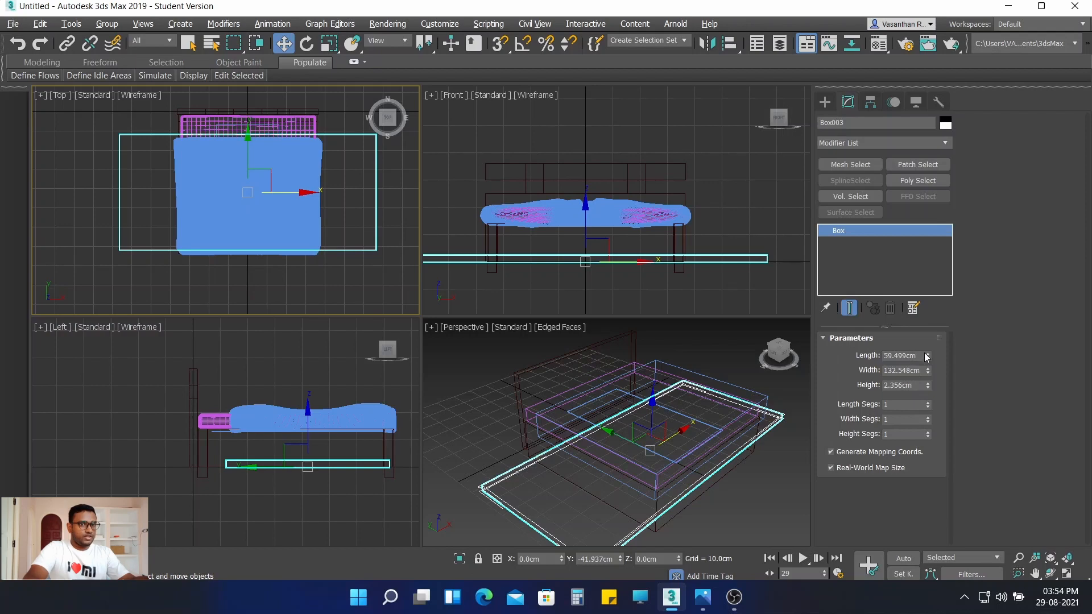
{"action": "left_click", "coordinate": [901, 356]}
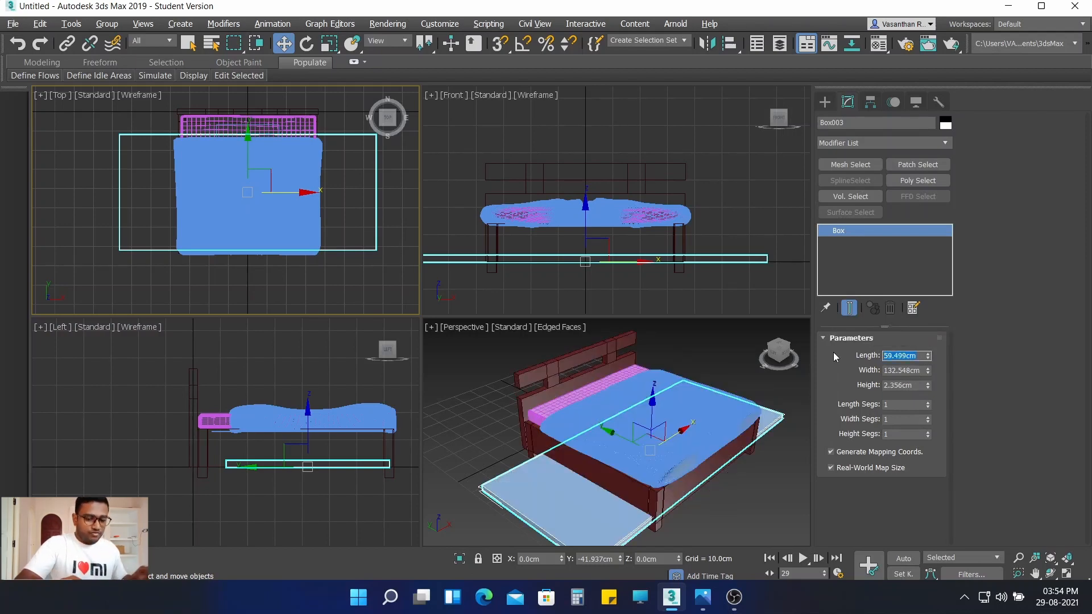
{"action": "type", "text": "4"}
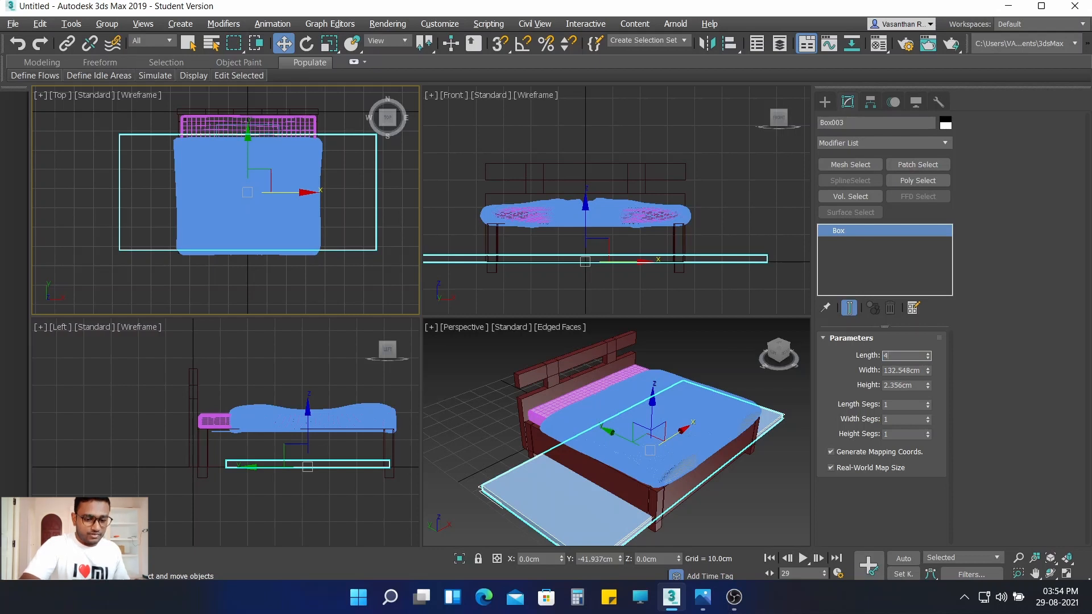
{"action": "type", "text": "1.5"}
{"action": "key", "text": "Return"}
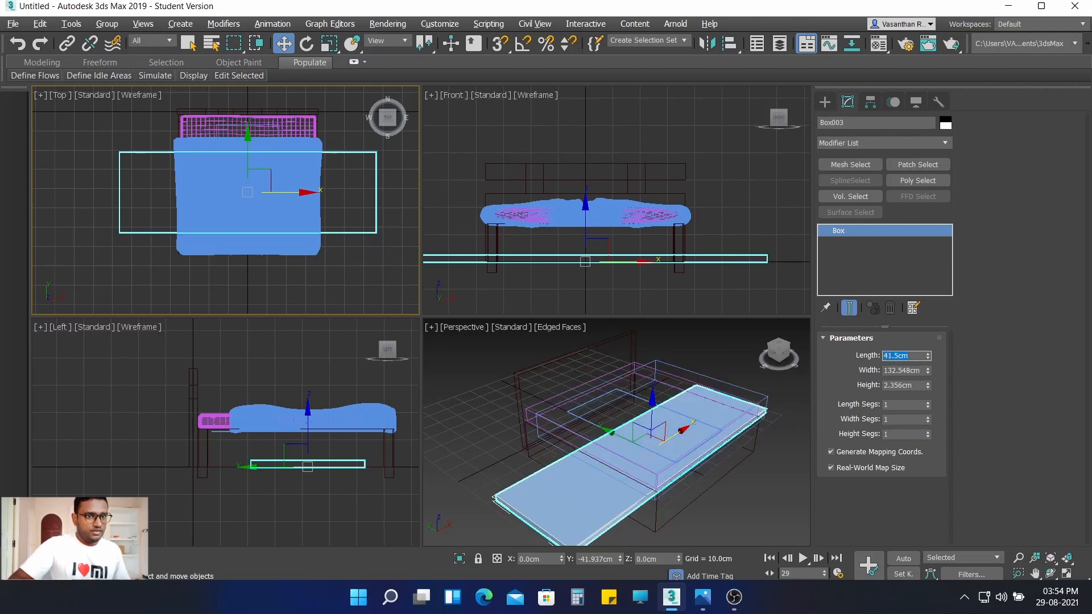
{"action": "left_click_drag", "start_coordinate": [921, 372], "coordinate": [886, 374]}
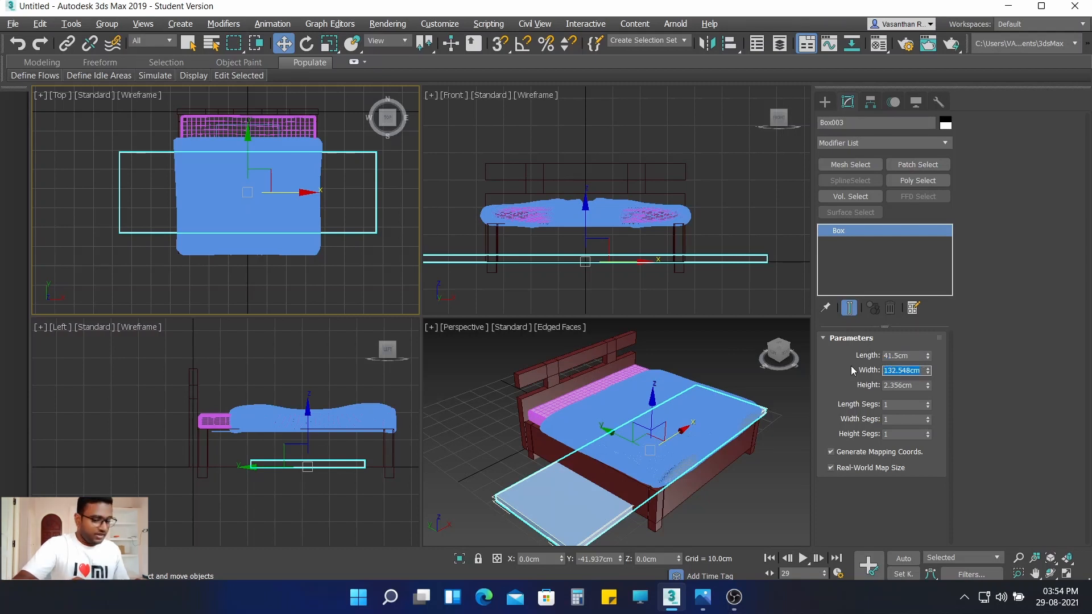
{"action": "type", "text": "105"}
{"action": "key", "text": "Return"}
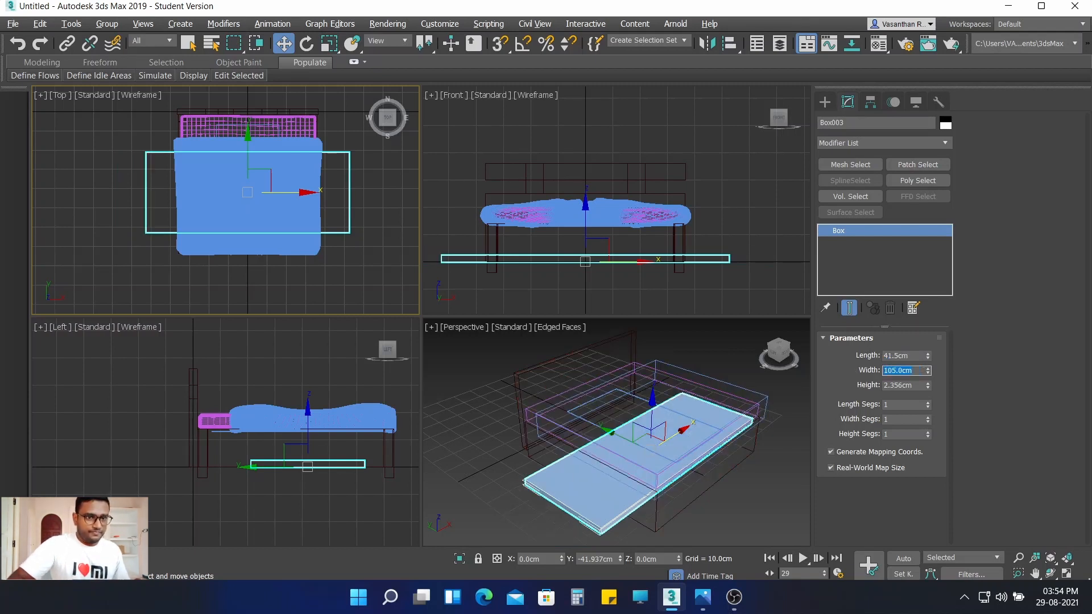
{"action": "left_click_drag", "start_coordinate": [927, 386], "coordinate": [864, 382]}
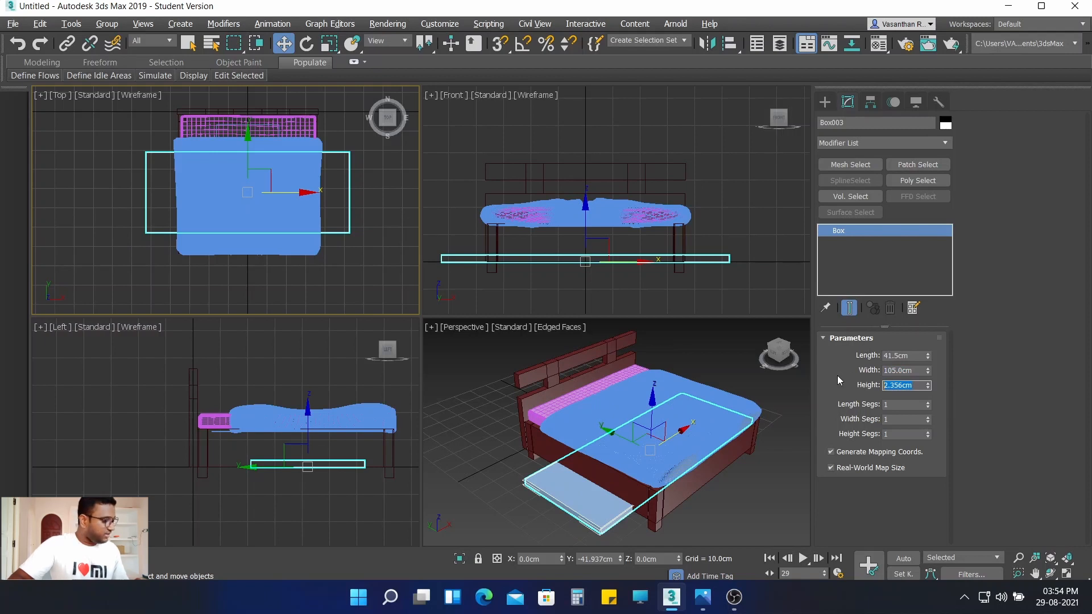
{"action": "type", "text": "0.02"}
{"action": "key", "text": "Return"}
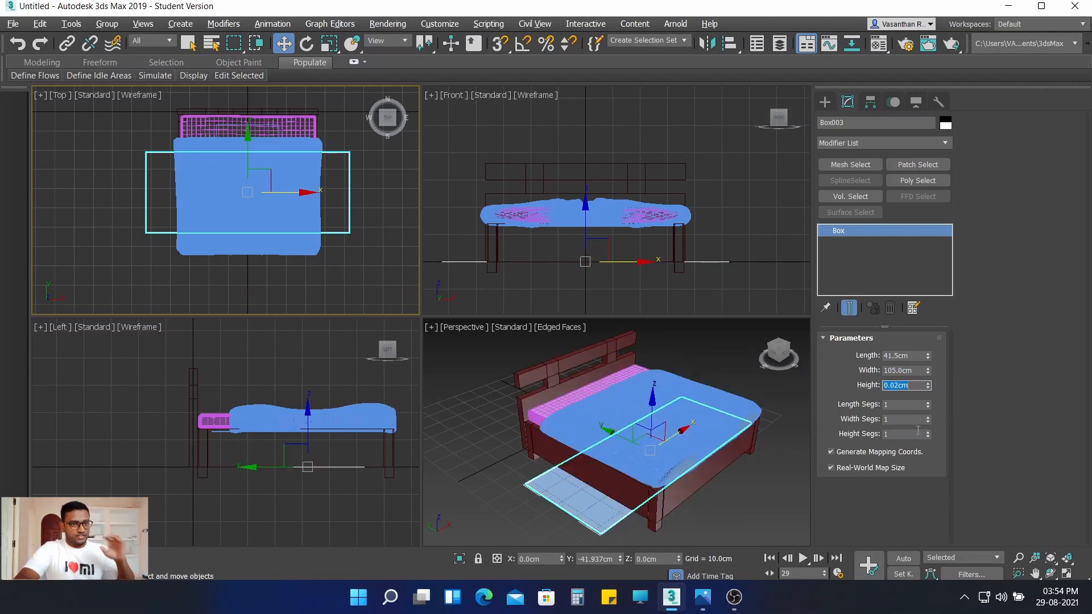
Step: Set the blanket box to 75 length and 75 width segments, and turn off its real-world map size
{"action": "left_click_drag", "start_coordinate": [896, 405], "coordinate": [857, 400]}
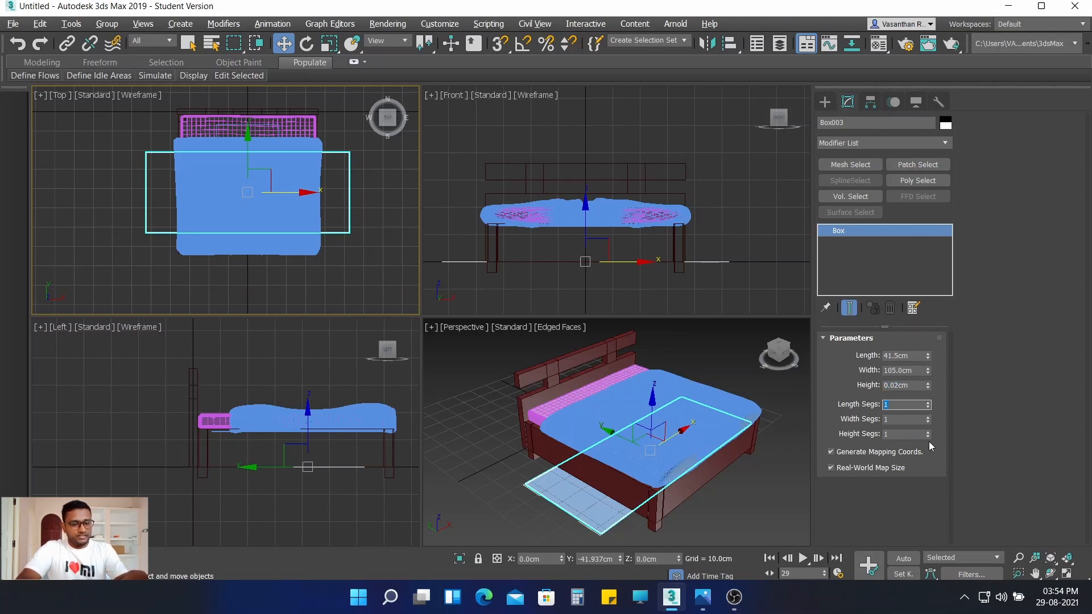
{"action": "type", "text": "75"}
{"action": "key", "text": "Tab"}
{"action": "type", "text": "75"}
{"action": "key", "text": "Return"}
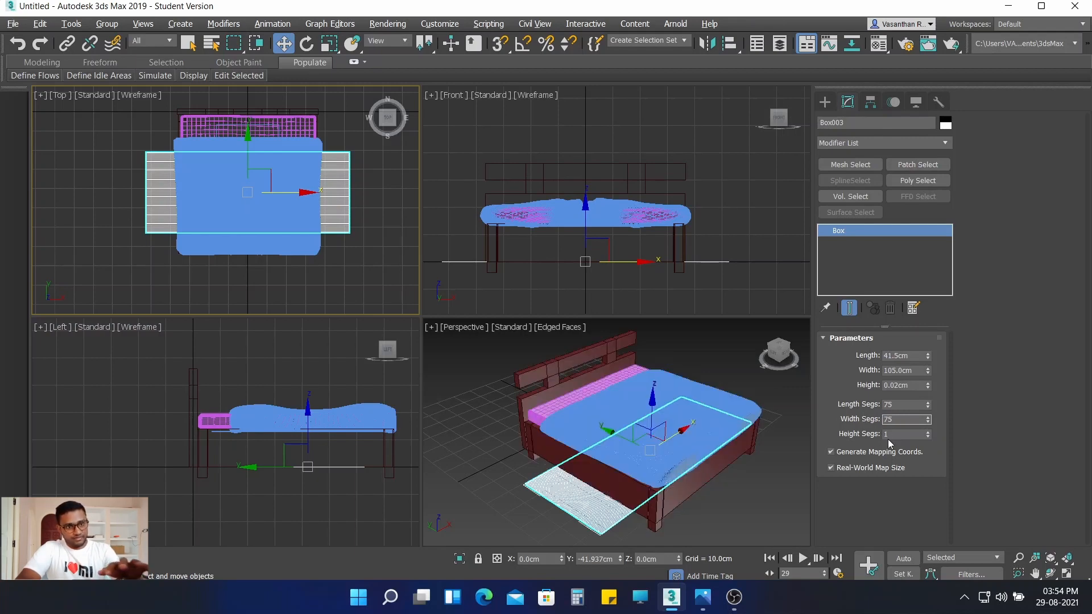
{"action": "left_click", "coordinate": [857, 468]}
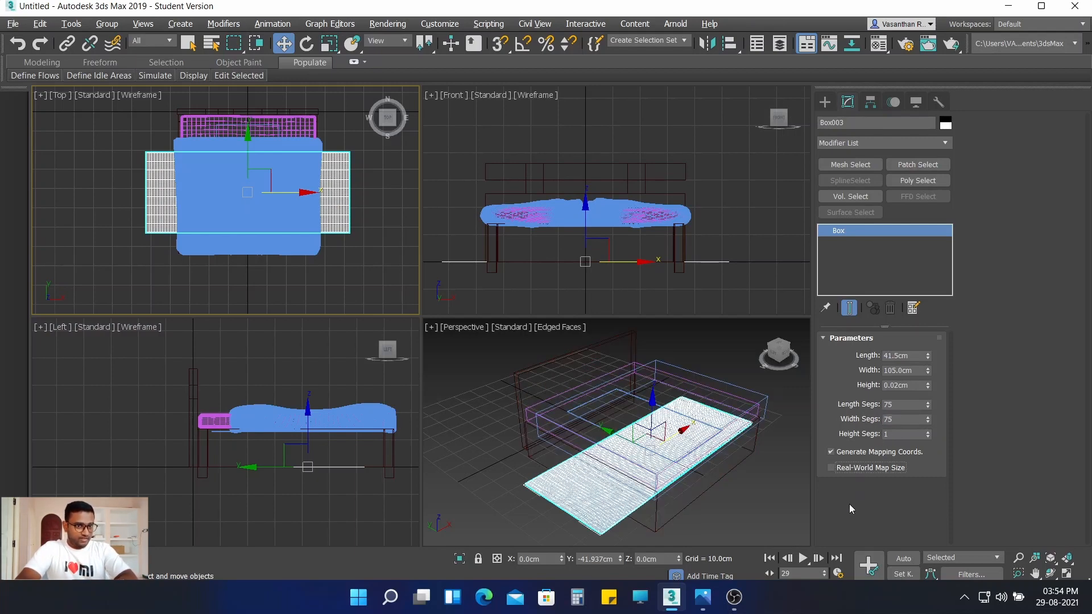
{"action": "left_click", "coordinate": [769, 516]}
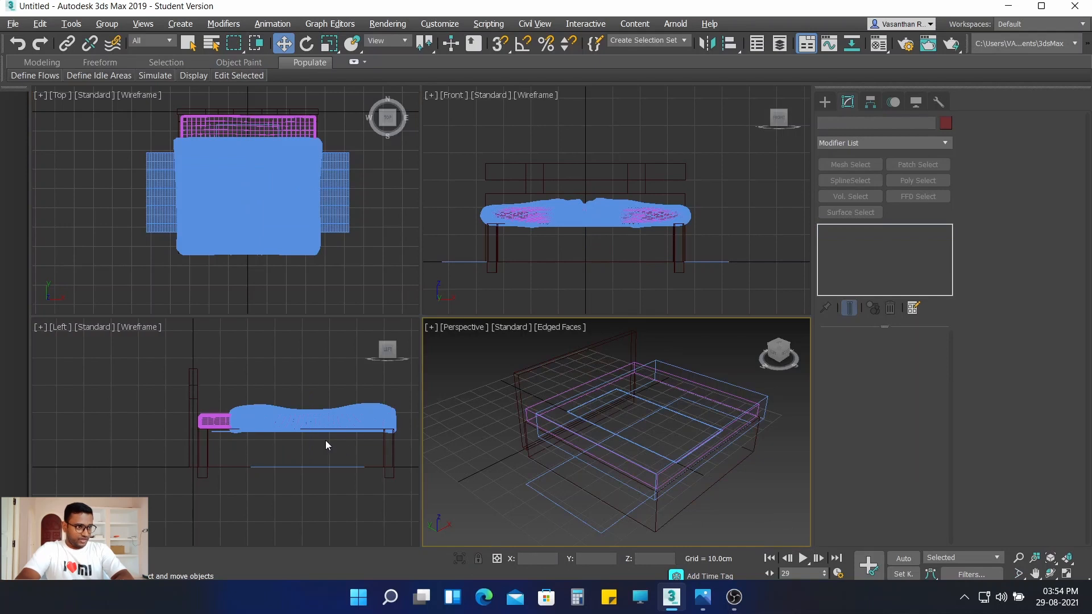
Step: Raise the blanket box vertically in the Left view until it floats above the sheet at a Z of about 30.6 cm
{"action": "left_click", "coordinate": [571, 505]}
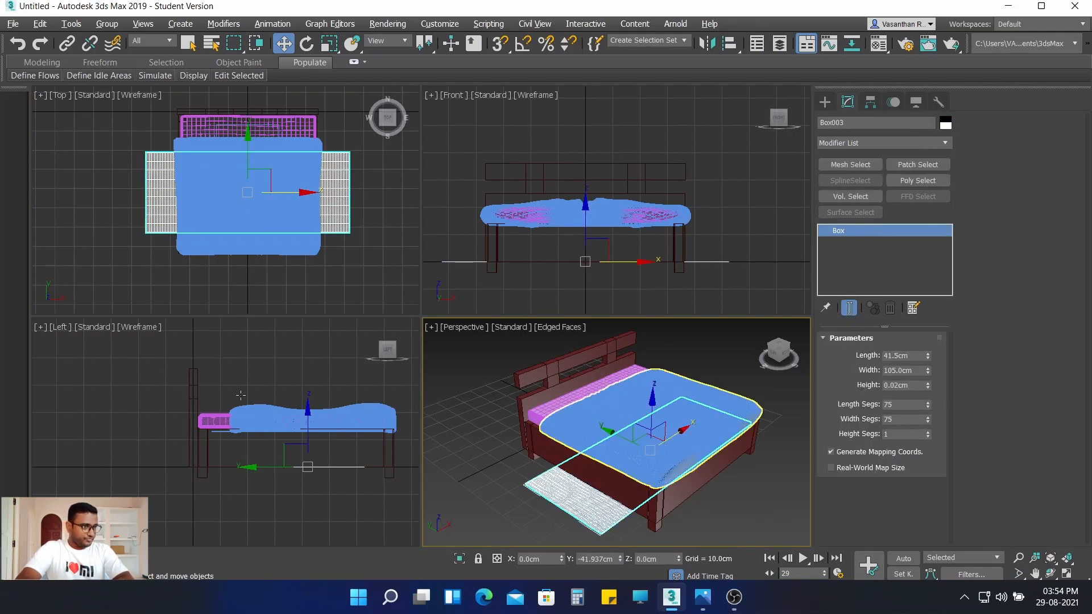
{"action": "middle_click_drag", "start_coordinate": [253, 359], "coordinate": [259, 350]}
{"action": "scroll", "coordinate": [311, 424], "scroll_direction": "up", "scroll_amount": 4}
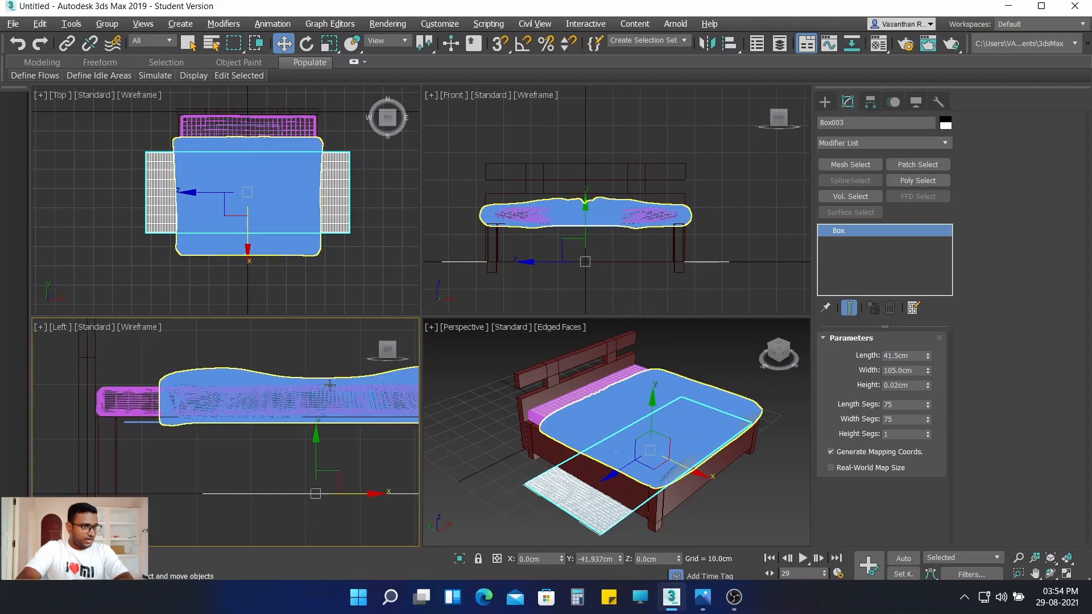
{"action": "left_click_drag", "start_coordinate": [315, 443], "coordinate": [317, 265]}
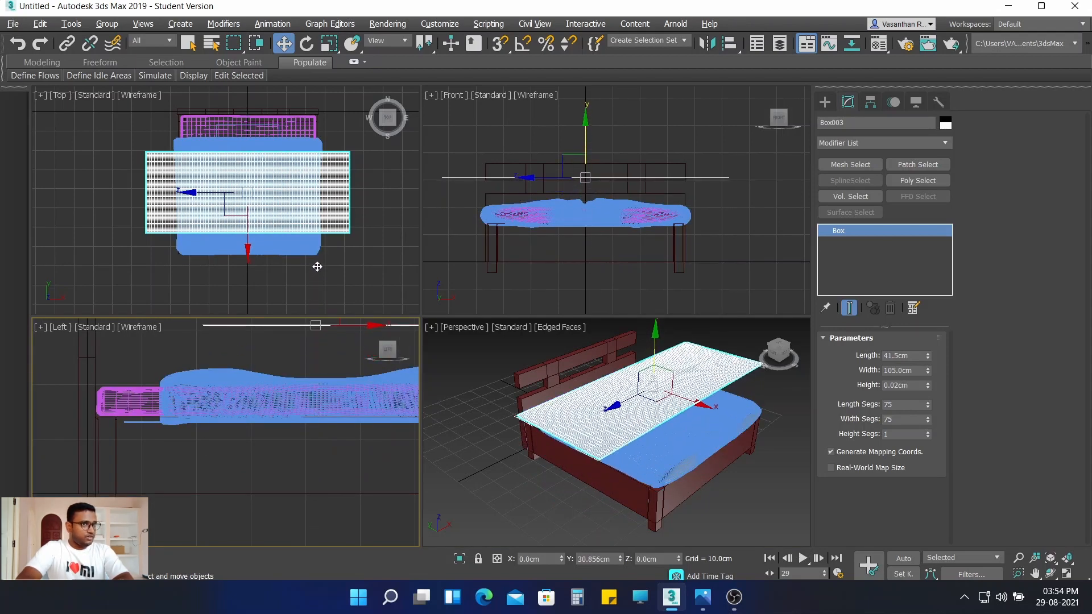
{"action": "scroll", "coordinate": [292, 357], "scroll_direction": "down", "scroll_amount": 2}
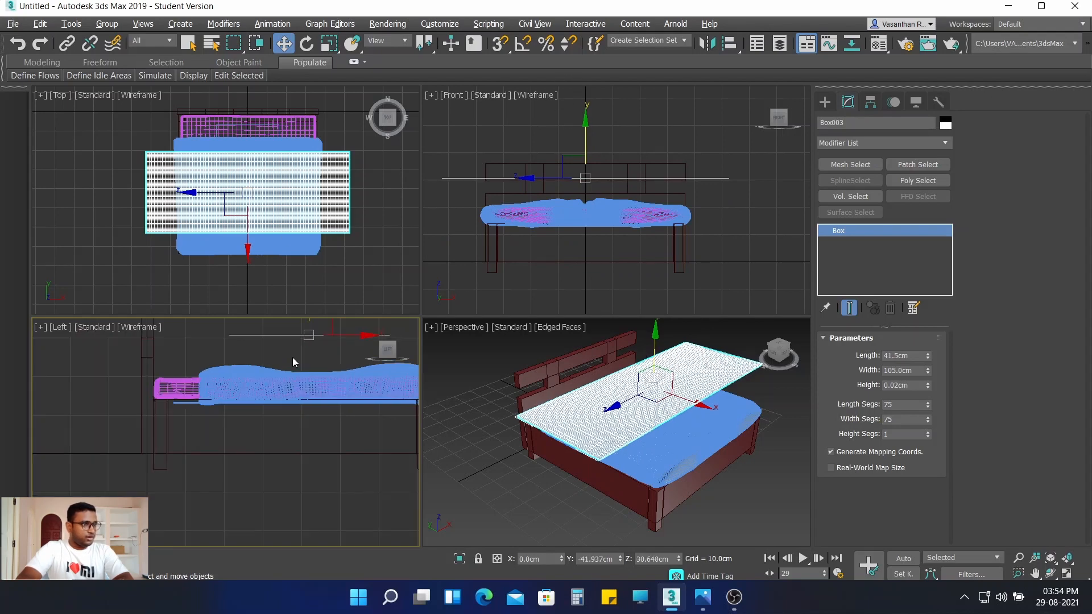
{"action": "scroll", "coordinate": [301, 454], "scroll_direction": "down", "scroll_amount": 2}
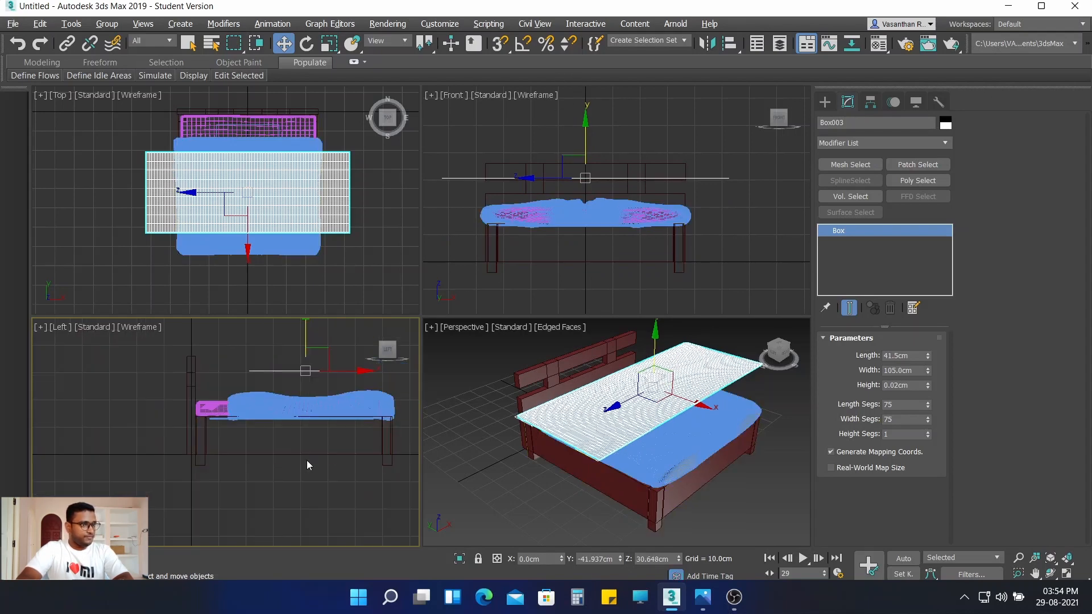
Step: Maximize the Perspective view and convert the blanket box to an Editable Poly
{"action": "left_click", "coordinate": [469, 390]}
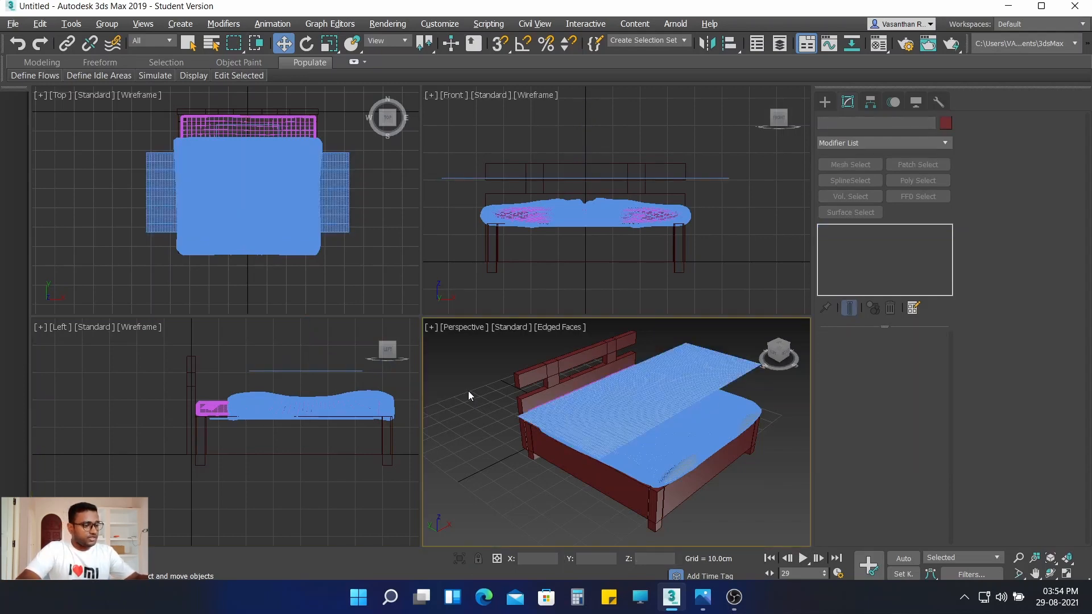
{"action": "key", "text": "alt+w"}
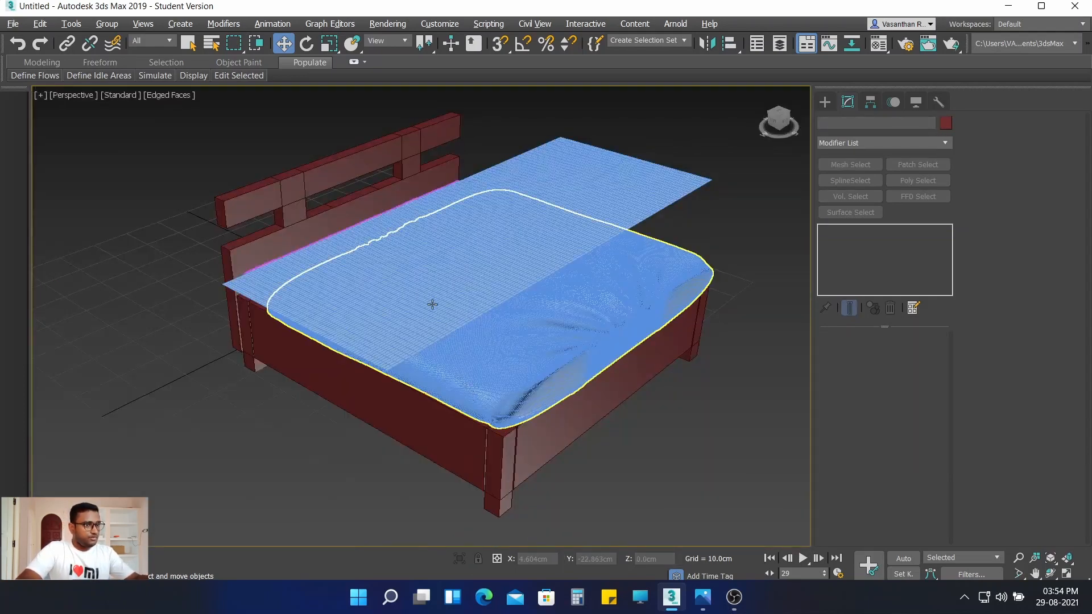
{"action": "left_click", "coordinate": [641, 181]}
{"action": "middle_click_drag", "start_coordinate": [722, 240], "coordinate": [671, 221], "text": "alt"}
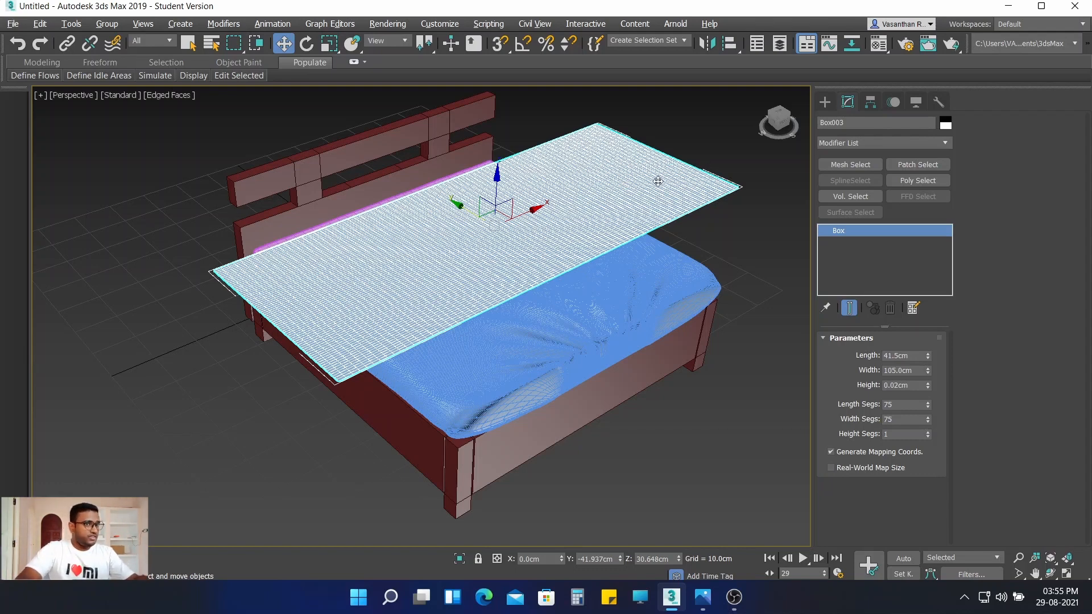
{"action": "right_click", "coordinate": [640, 220]}
{"action": "mouse_move", "coordinate": [691, 364]}
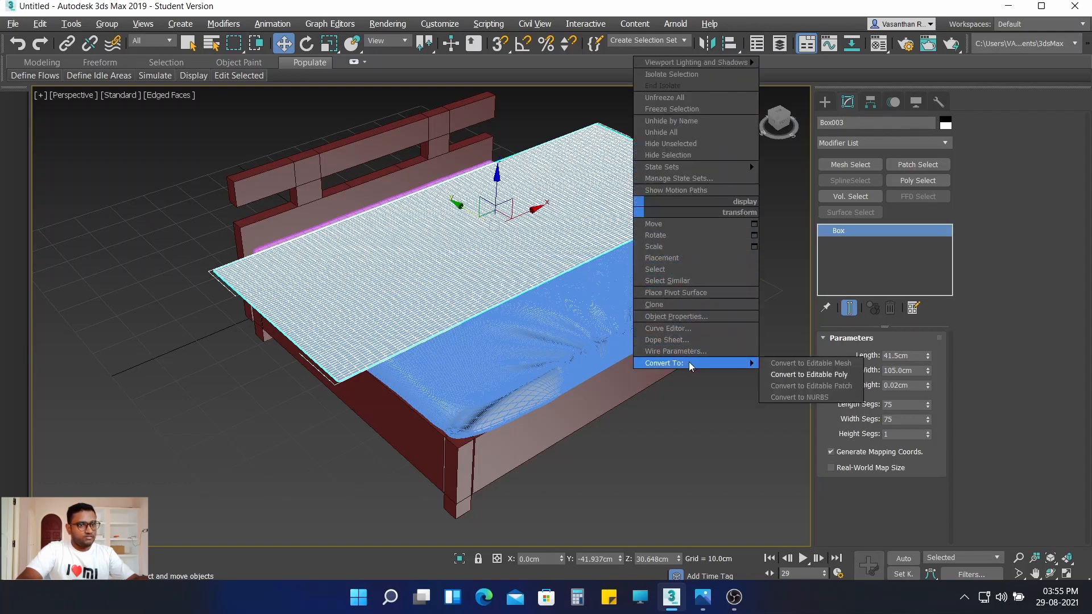
{"action": "left_click", "coordinate": [796, 374]}
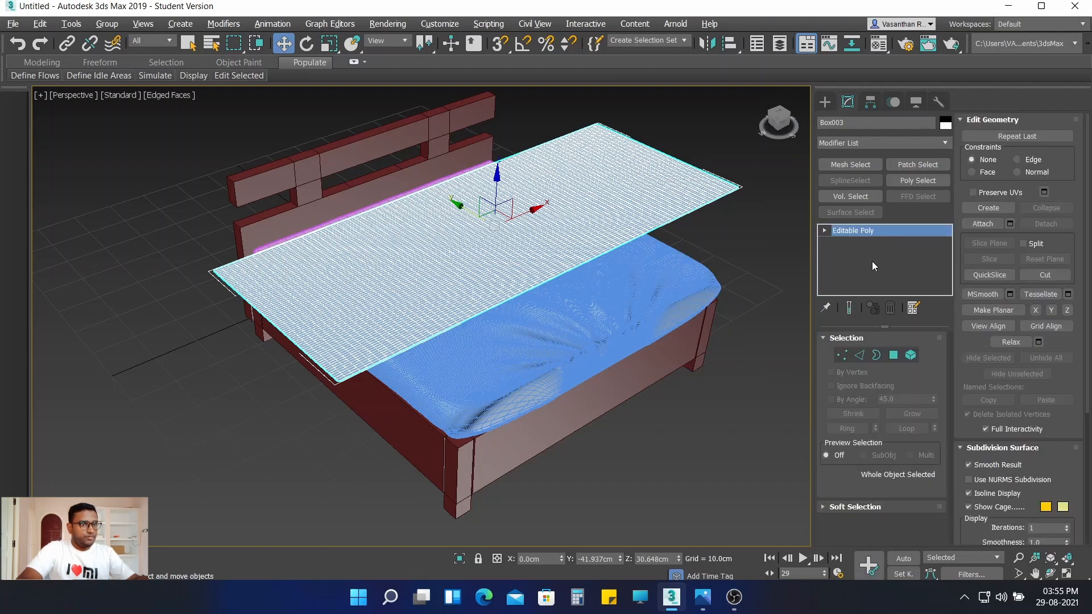
Step: Apply a Cloth modifier to the blanket
{"action": "left_click", "coordinate": [885, 143]}
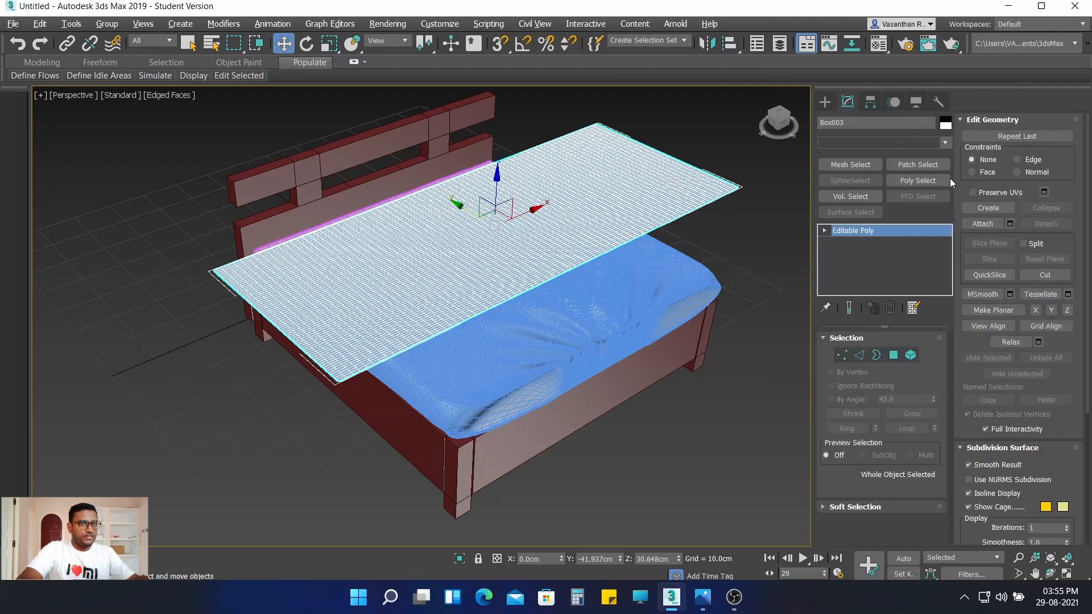
{"action": "left_click_drag", "start_coordinate": [948, 182], "coordinate": [967, 459]}
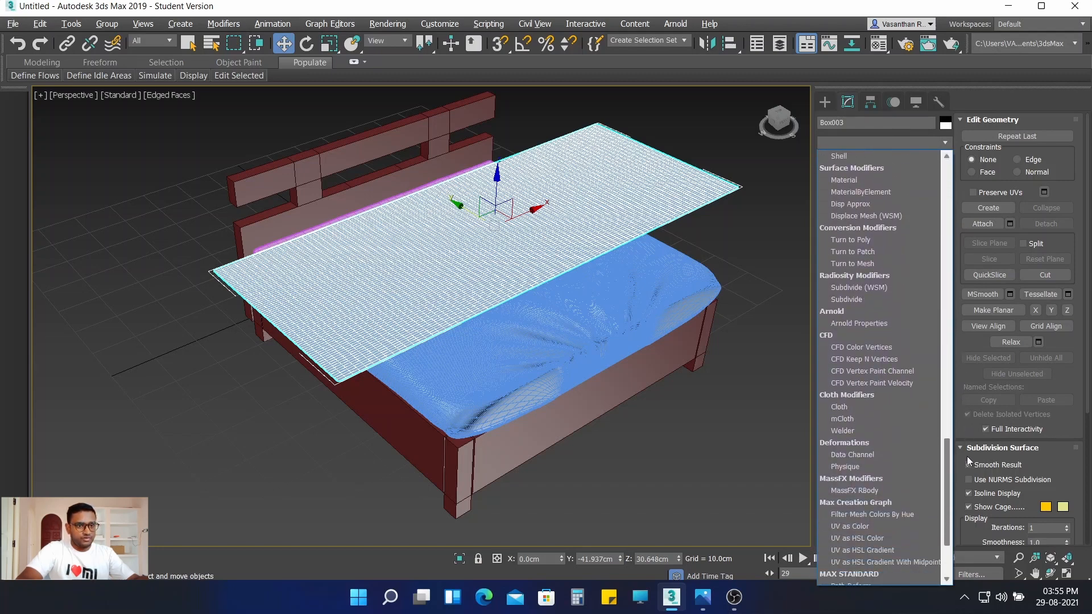
{"action": "left_click", "coordinate": [874, 407]}
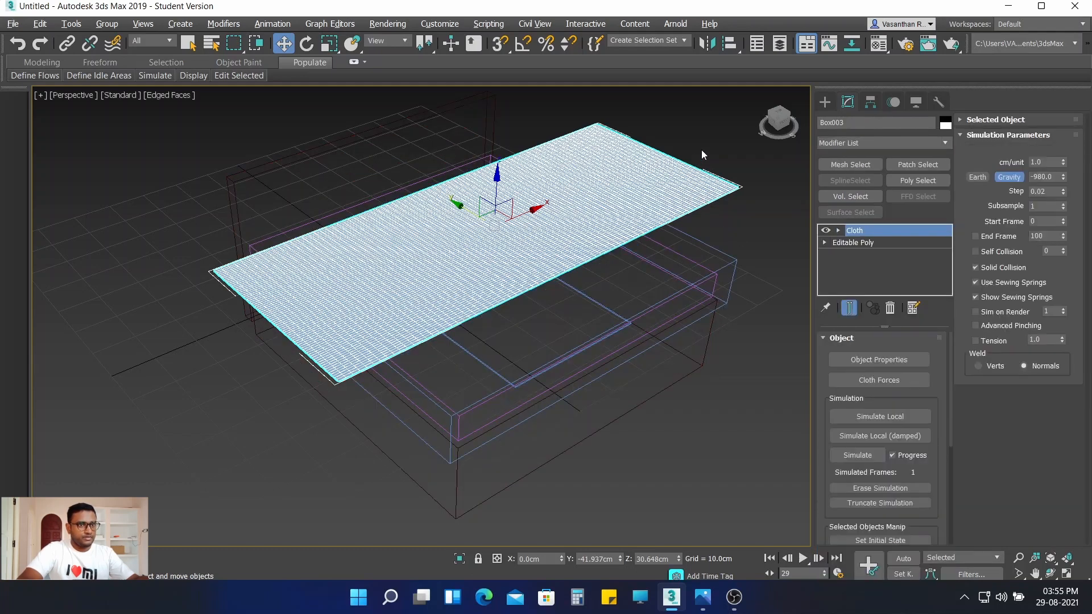
Step: In the cloth object properties, make Box003 a Cloth object with the Cotton preset and a pressure of 10
{"action": "left_click", "coordinate": [889, 359]}
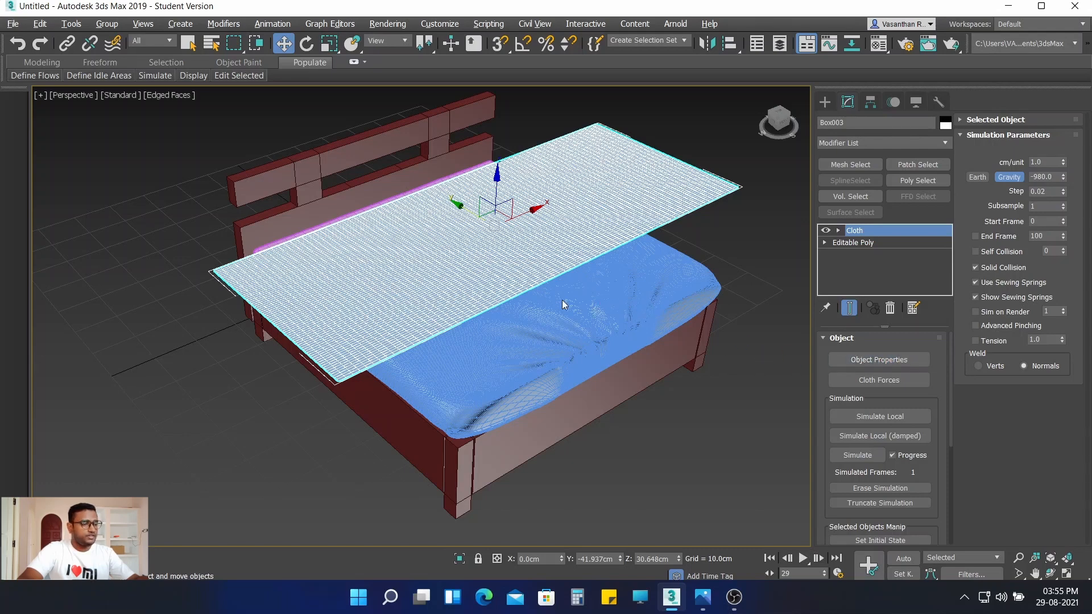
{"action": "left_click", "coordinate": [400, 105]}
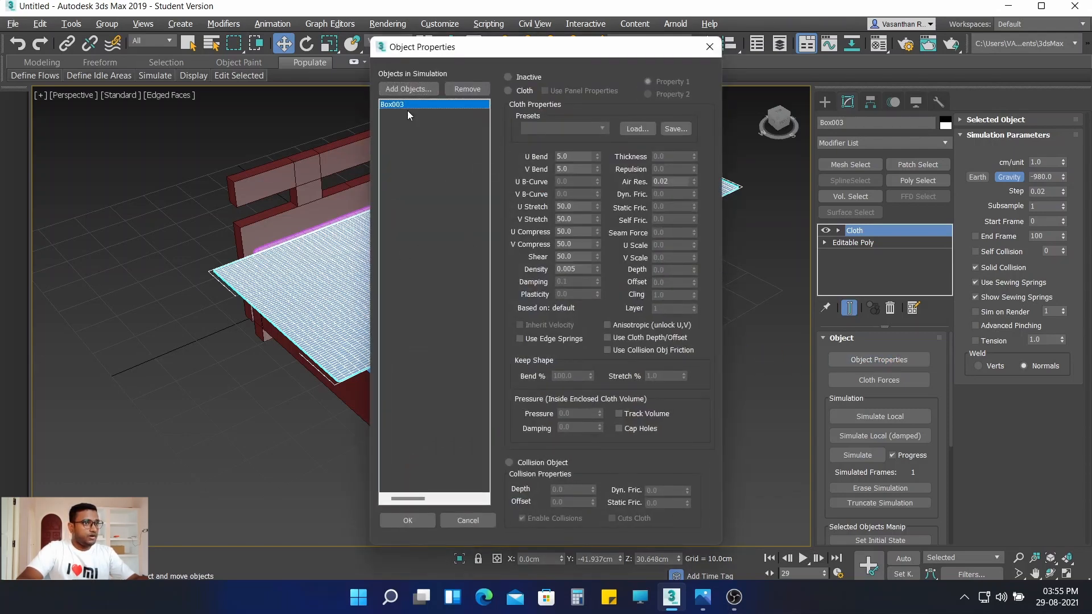
{"action": "left_click", "coordinate": [515, 91]}
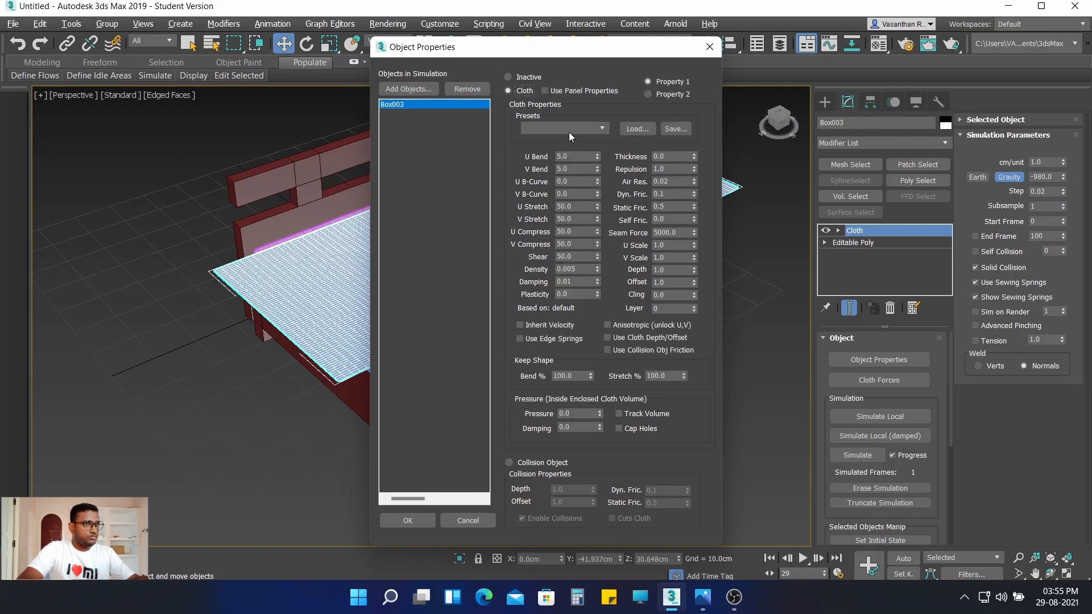
{"action": "left_click", "coordinate": [568, 131]}
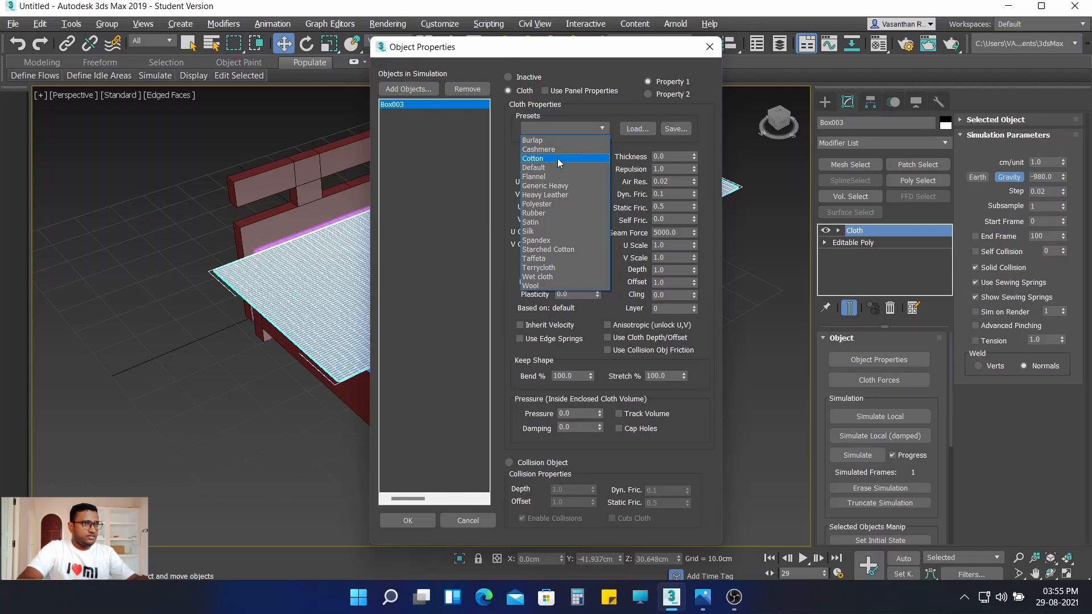
{"action": "left_click", "coordinate": [558, 158]}
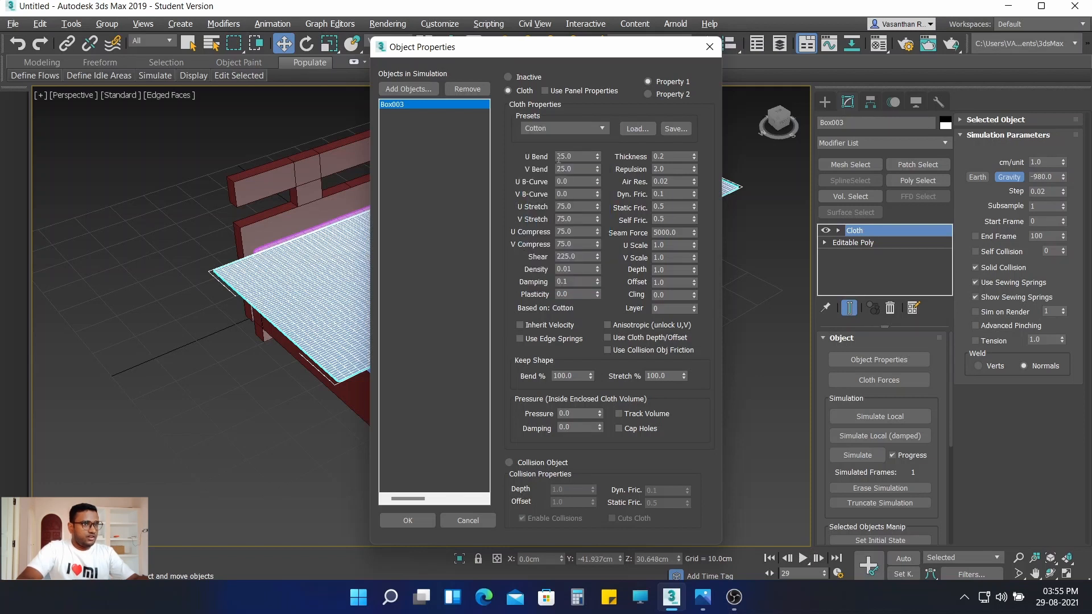
{"action": "left_click", "coordinate": [588, 413]}
{"action": "type", "text": "10"}
{"action": "key", "text": "Return"}
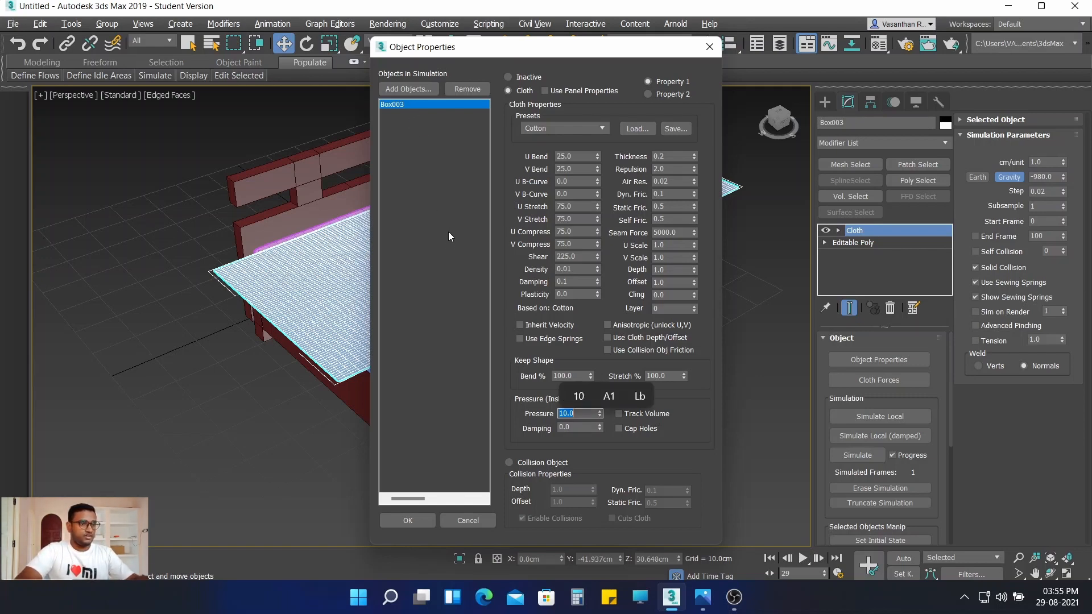
Step: Add Plane001, ChamferBox001 and Box002 to the blanket's cloth simulation
{"action": "left_click", "coordinate": [409, 85]}
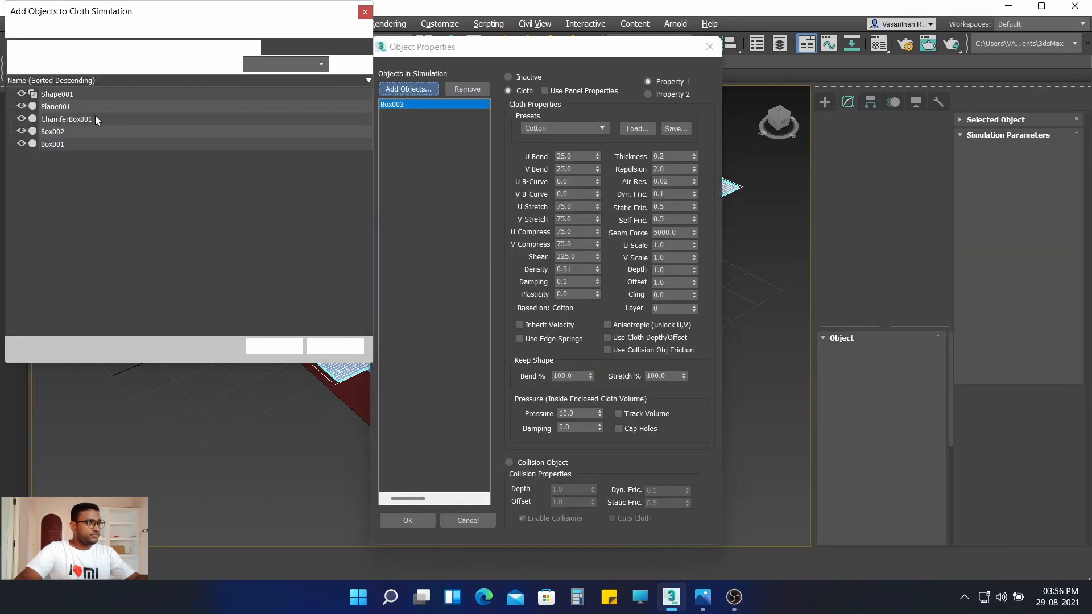
{"action": "left_click_drag", "start_coordinate": [85, 105], "coordinate": [92, 117]}
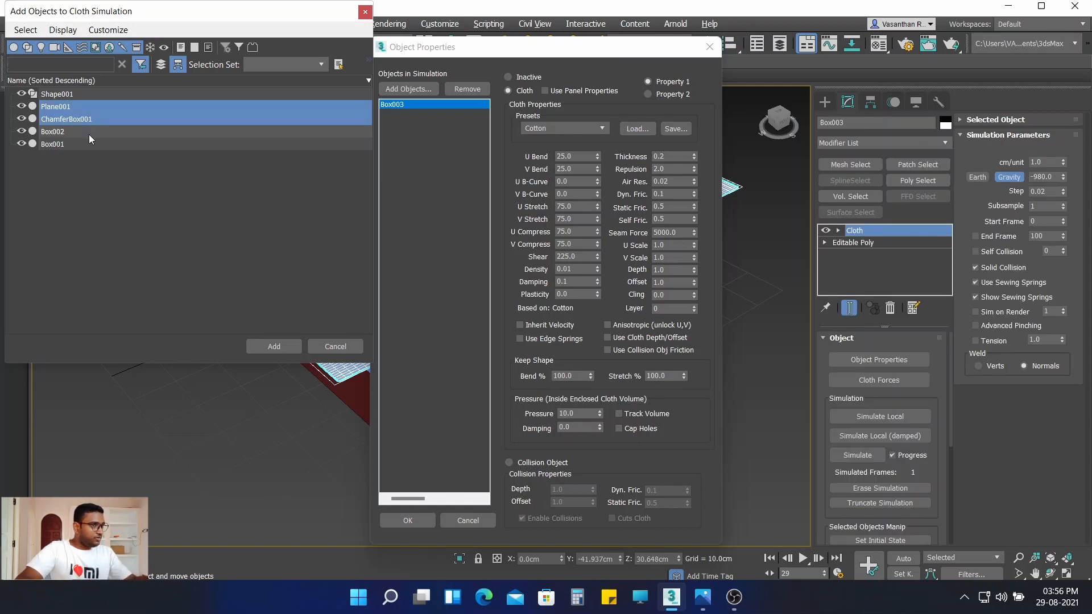
{"action": "left_click", "coordinate": [84, 130], "text": "ctrl"}
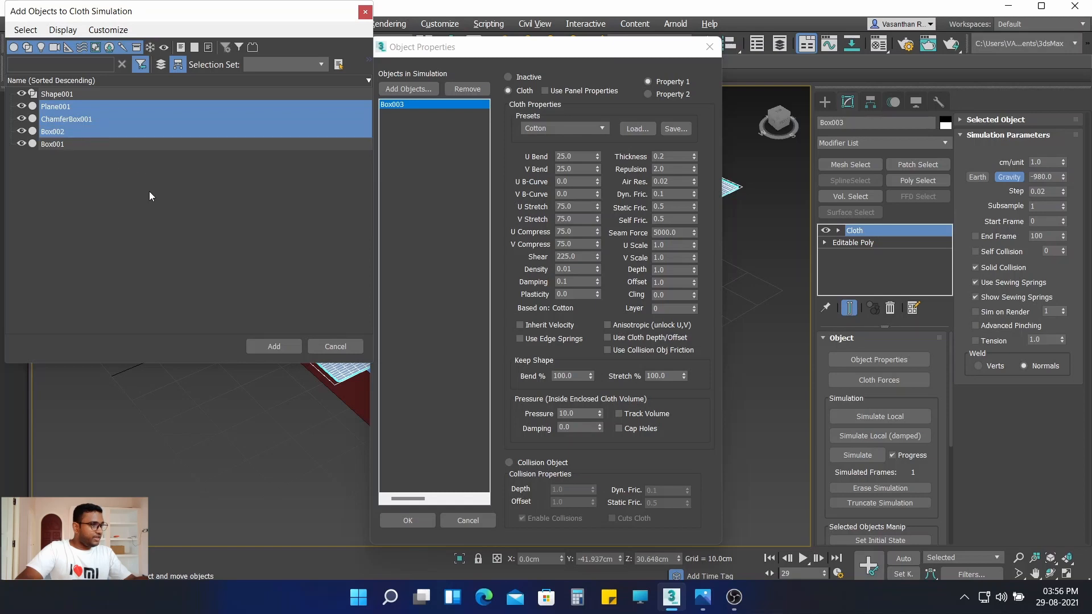
{"action": "left_click", "coordinate": [272, 347]}
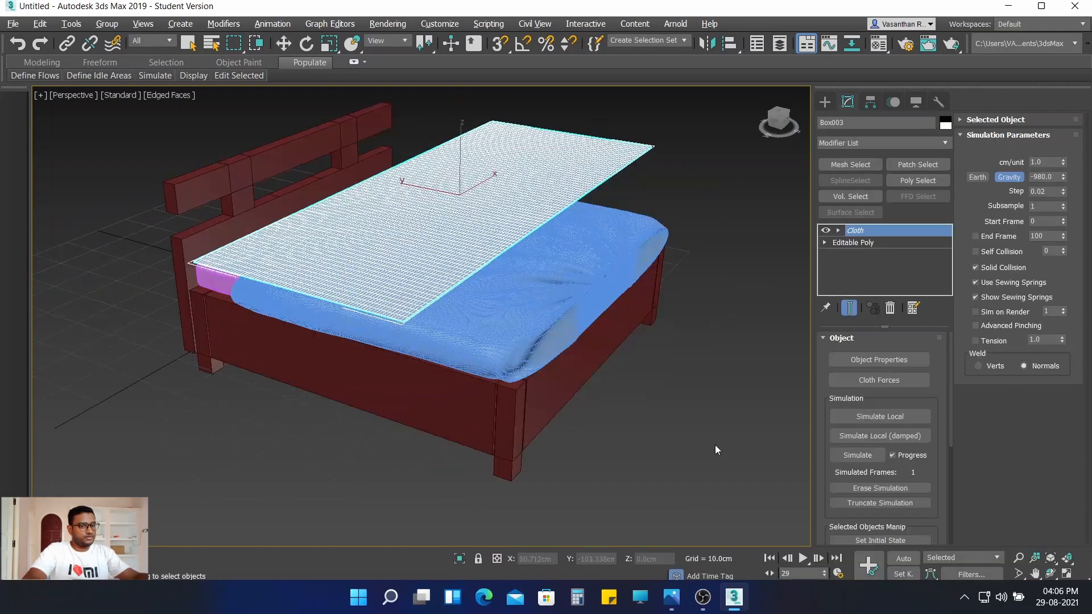
Step: Run the local cloth simulation on the blanket until it drapes over the bed, stop it and check the drape
{"action": "left_click", "coordinate": [859, 418]}
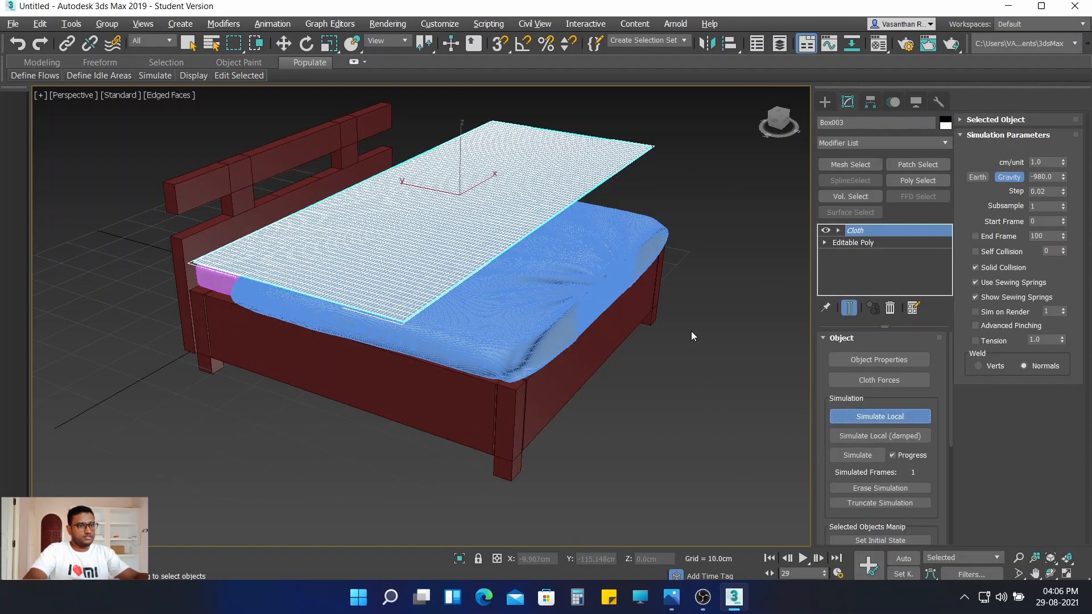
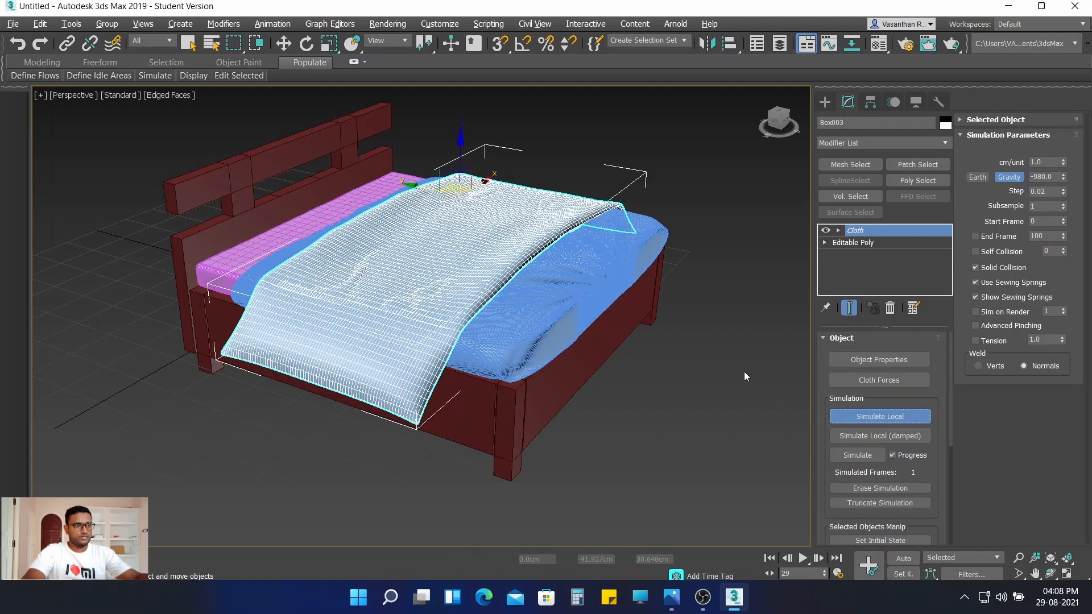
{"action": "left_click", "coordinate": [768, 376]}
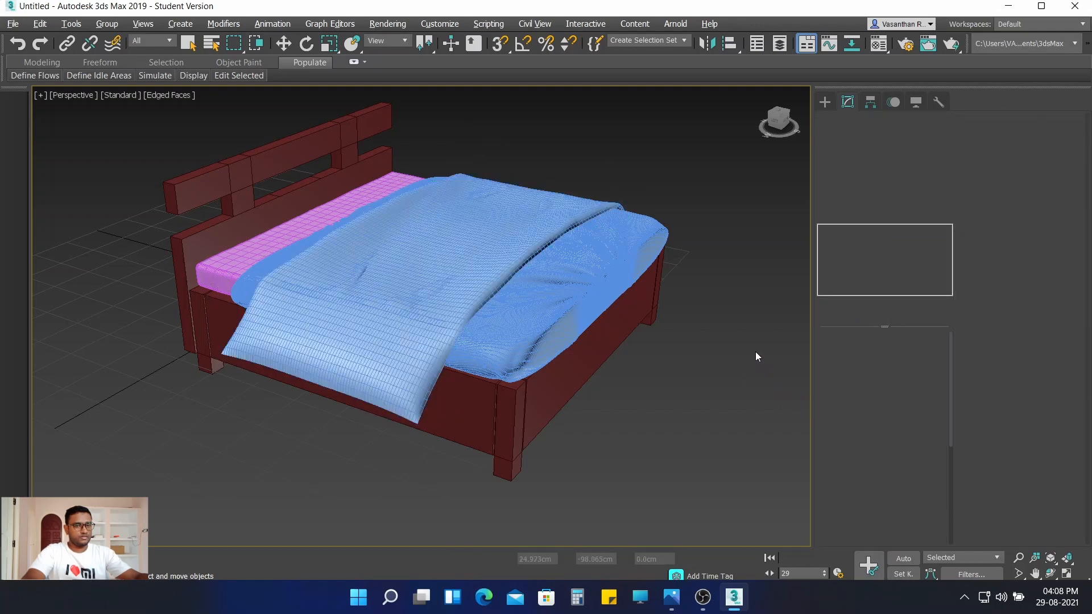
{"action": "key", "text": "w"}
{"action": "left_click", "coordinate": [522, 243]}
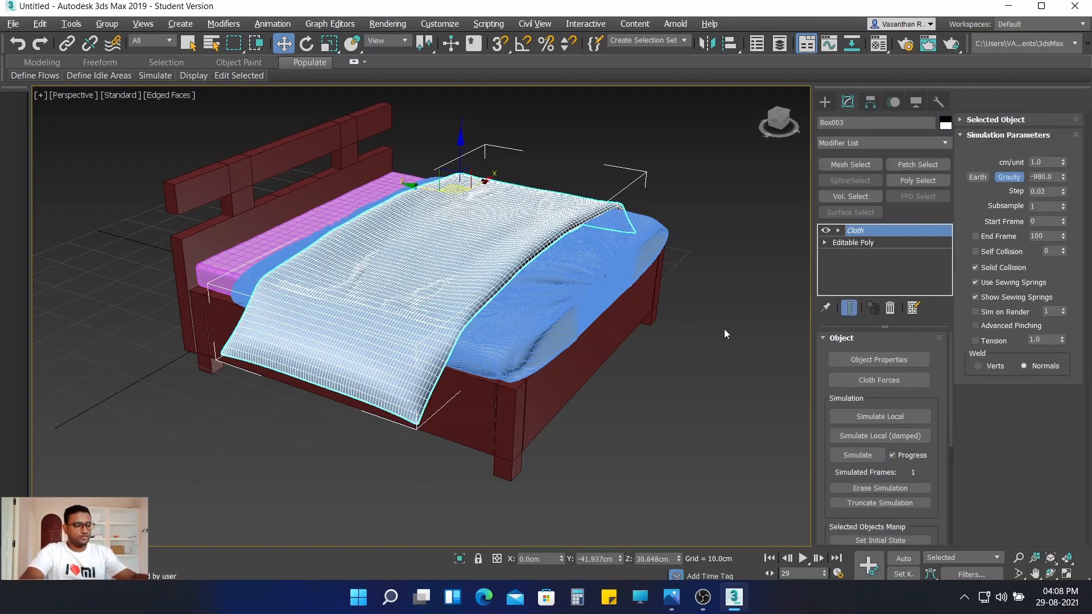
{"action": "middle_click_drag", "start_coordinate": [698, 341], "coordinate": [599, 377], "text": "alt"}
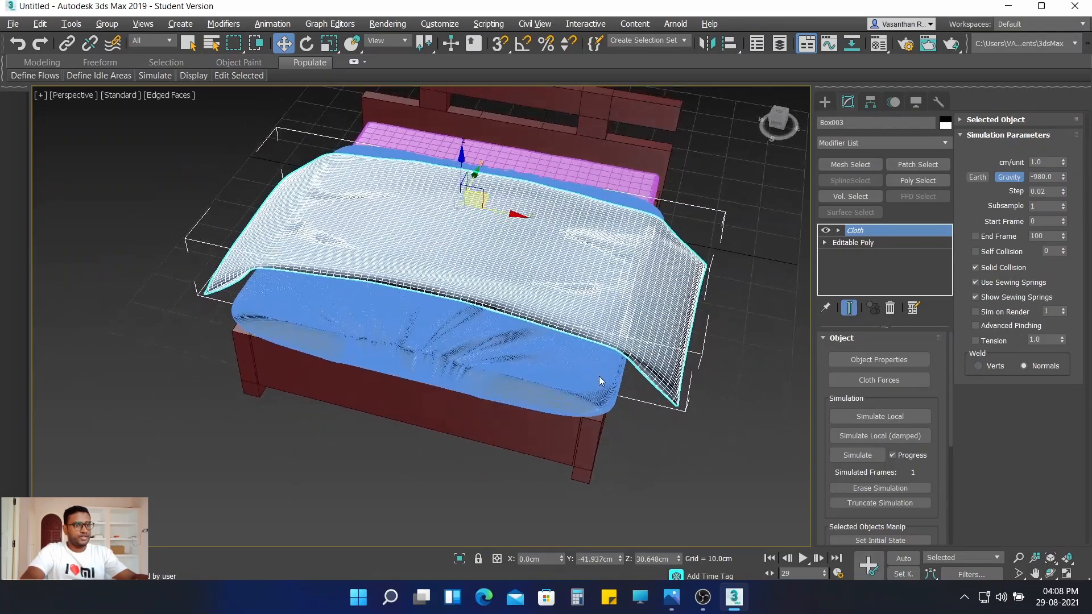
{"action": "middle_click_drag", "start_coordinate": [741, 248], "coordinate": [565, 241], "text": "alt"}
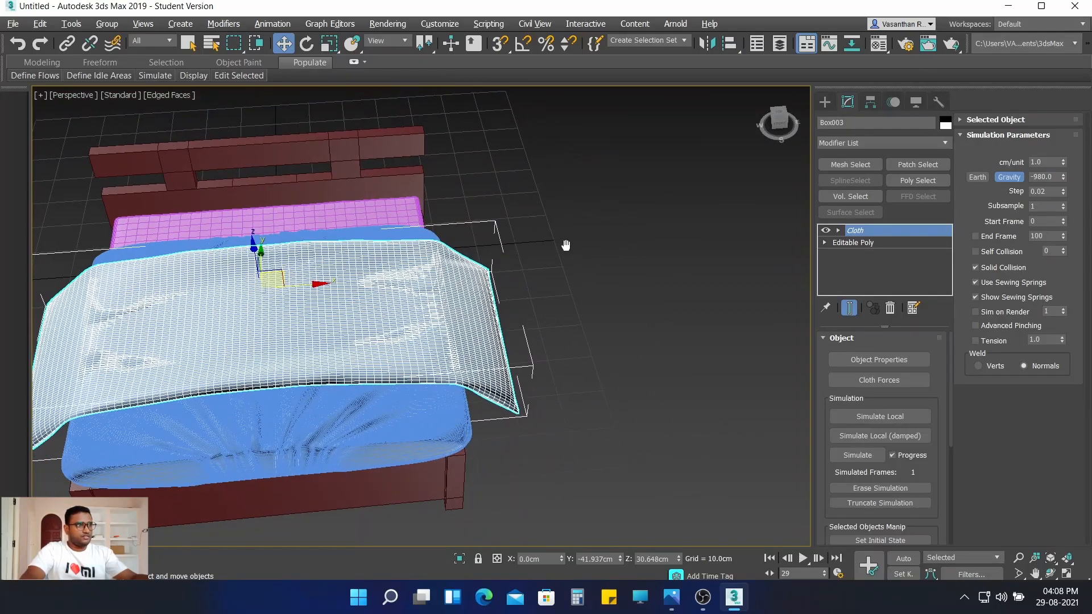
Step: Create a box about 14.5 cm long, 26.2 cm wide and 4.2 cm high on the ground beside the bed
{"action": "left_click", "coordinate": [825, 102]}
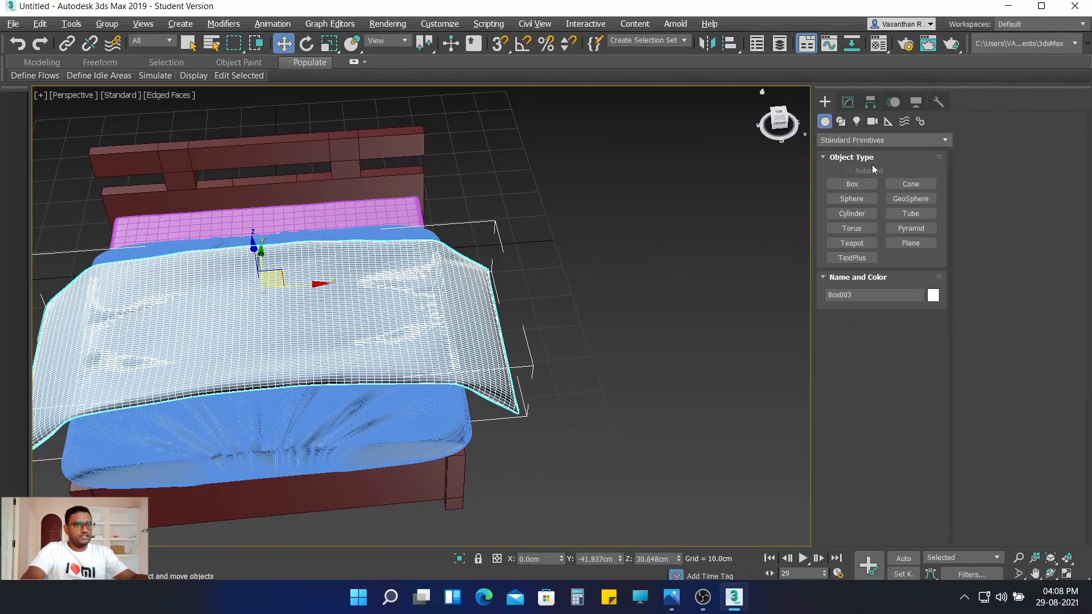
{"action": "left_click", "coordinate": [852, 188]}
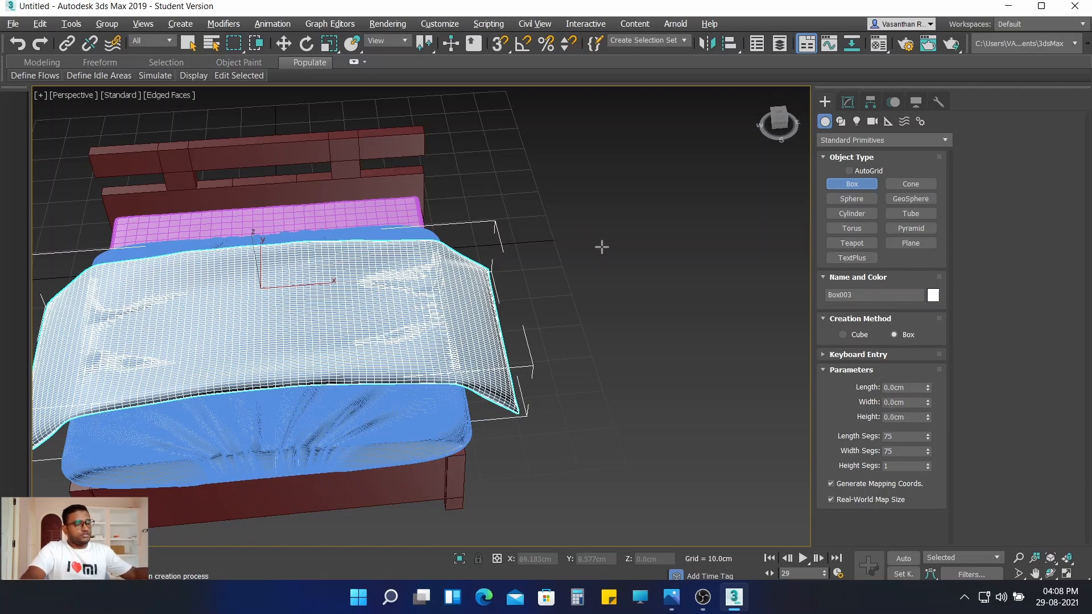
{"action": "mouse_move", "coordinate": [623, 256]}
{"action": "left_mouse_down"}
{"action": "mouse_move", "coordinate": [660, 260]}
{"action": "mouse_move", "coordinate": [657, 246]}
{"action": "left_mouse_up"}
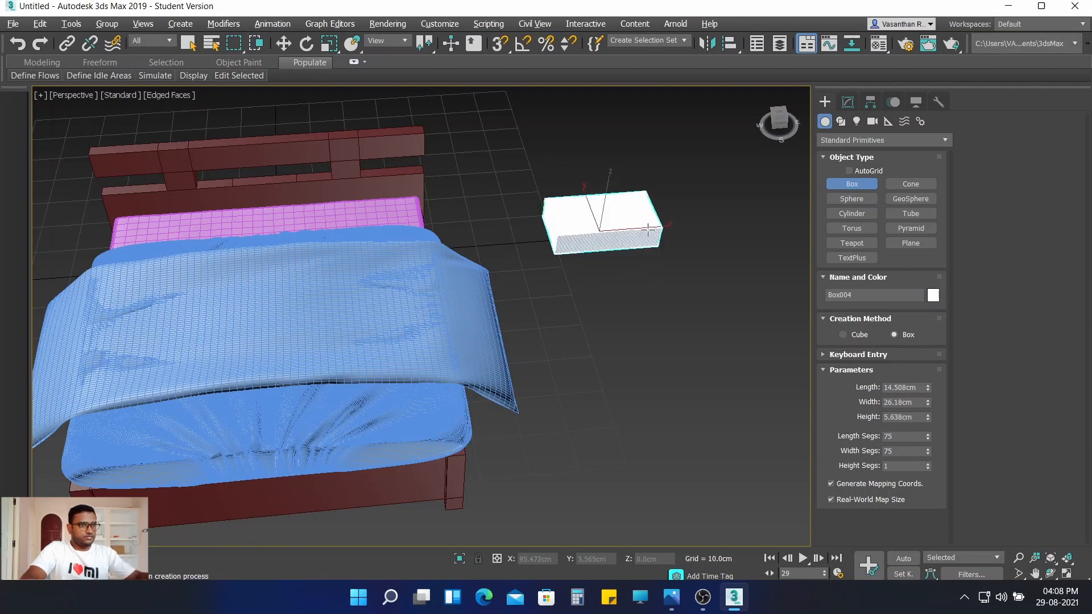
{"action": "left_click", "coordinate": [648, 232]}
Step: Set the new box's length to 12 cm, width to 18 cm and height to 0.02 cm, and turn off Real-World Map Size
{"action": "double_click", "coordinate": [914, 388]}
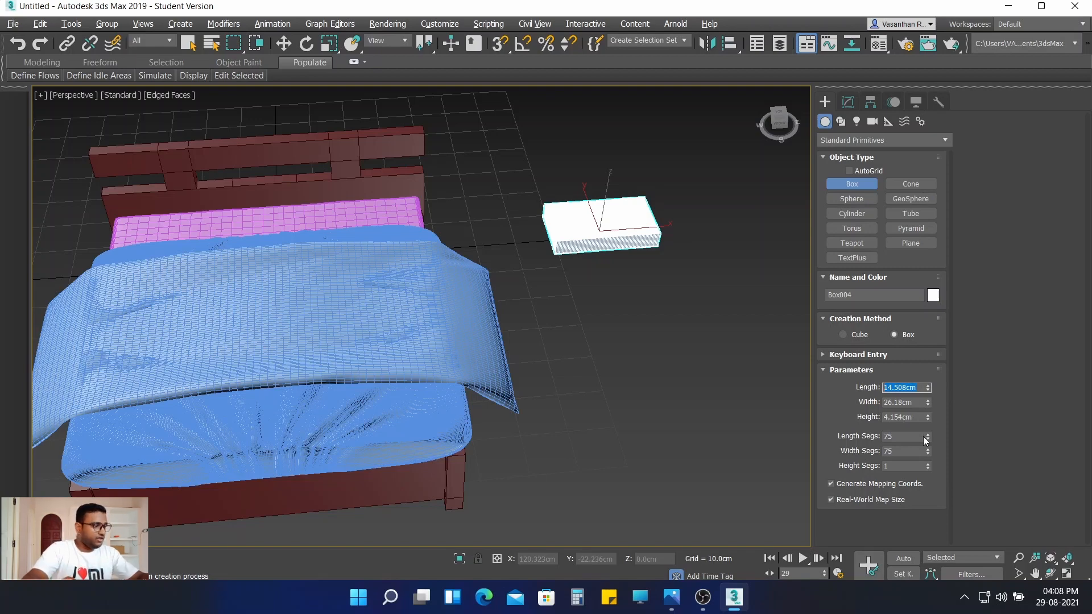
{"action": "type", "text": "12"}
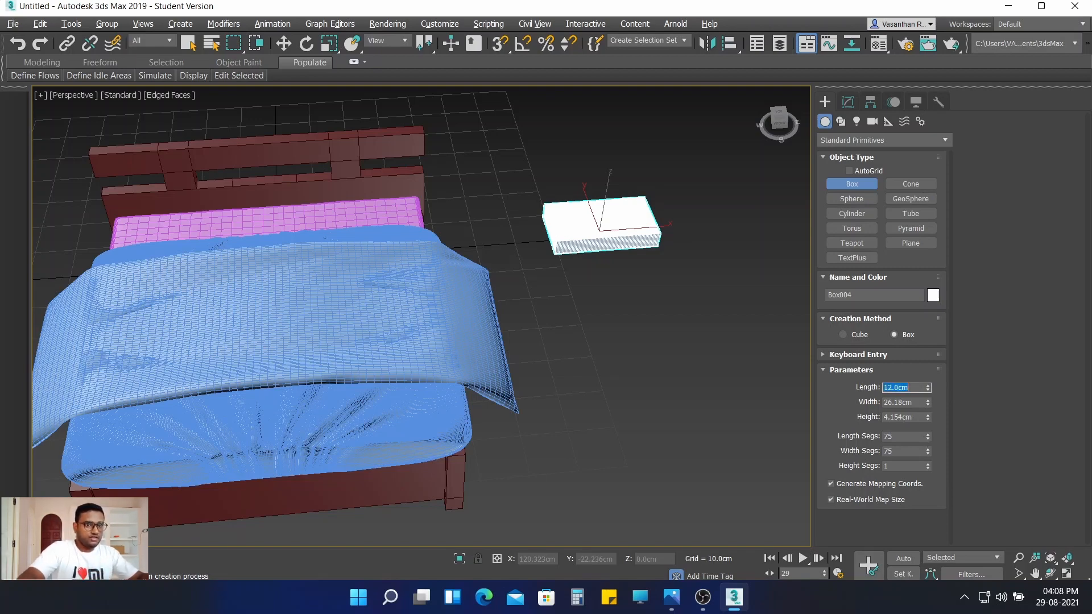
{"action": "key", "text": "Return"}
{"action": "double_click", "coordinate": [913, 402]}
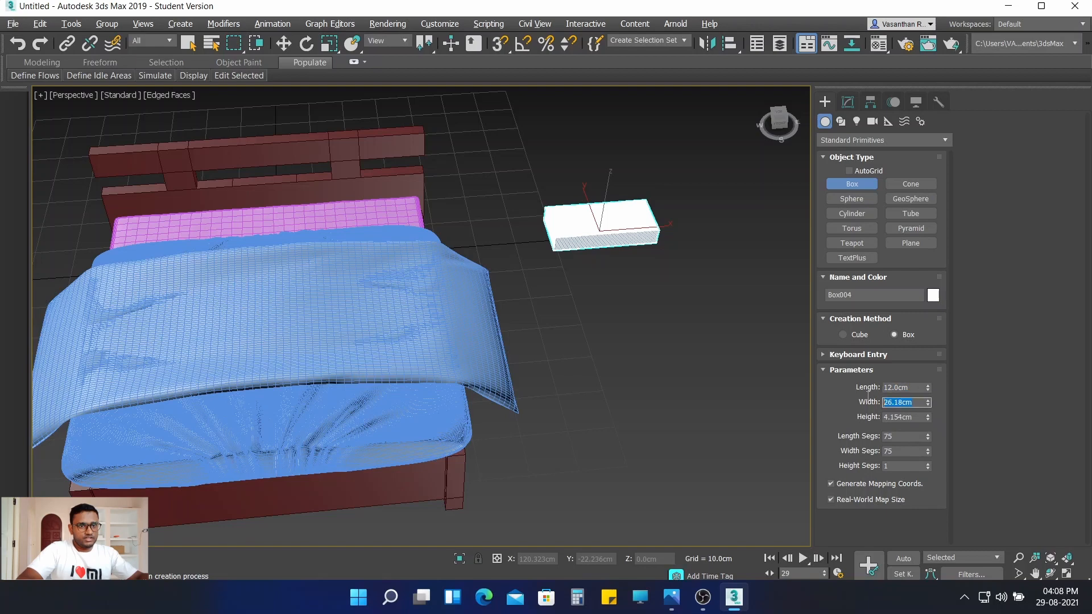
{"action": "type", "text": "18"}
{"action": "key", "text": "Return"}
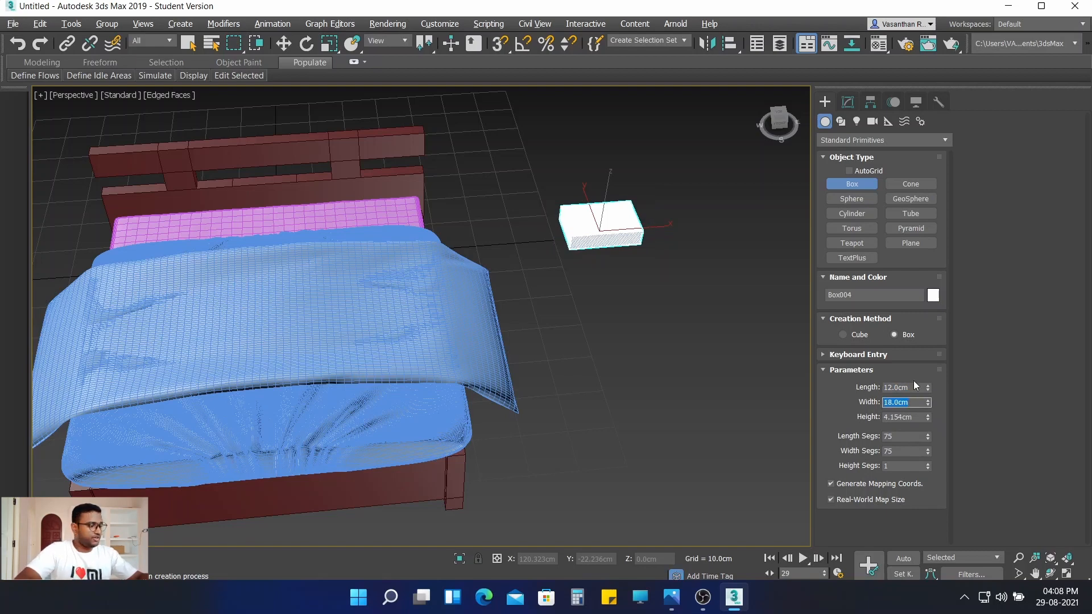
{"action": "double_click", "coordinate": [909, 417]}
{"action": "type", "text": "0.02"}
{"action": "key", "text": "Return"}
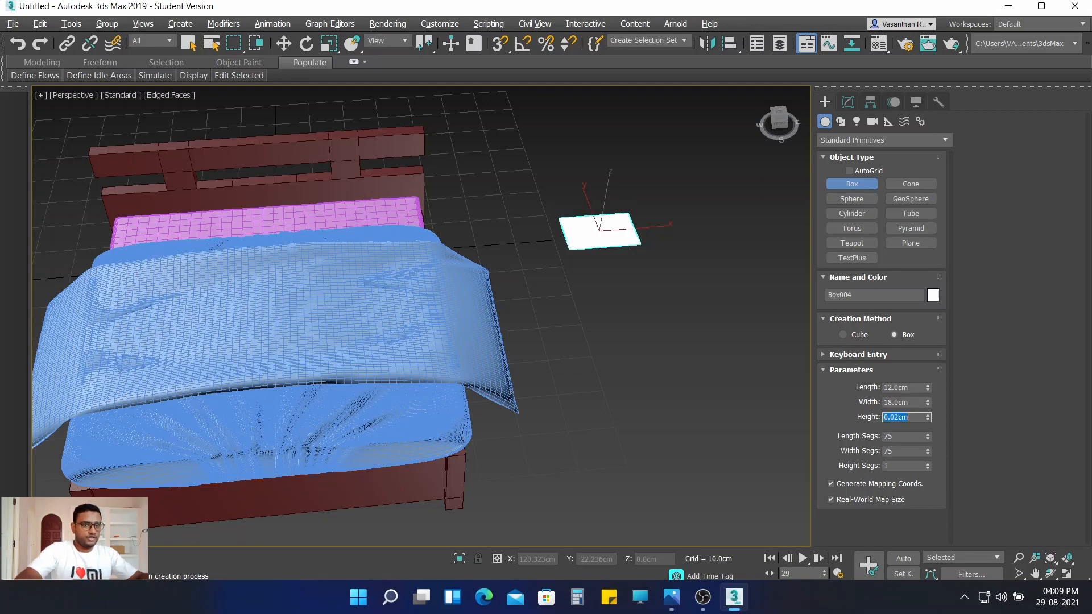
{"action": "left_click", "coordinate": [886, 500]}
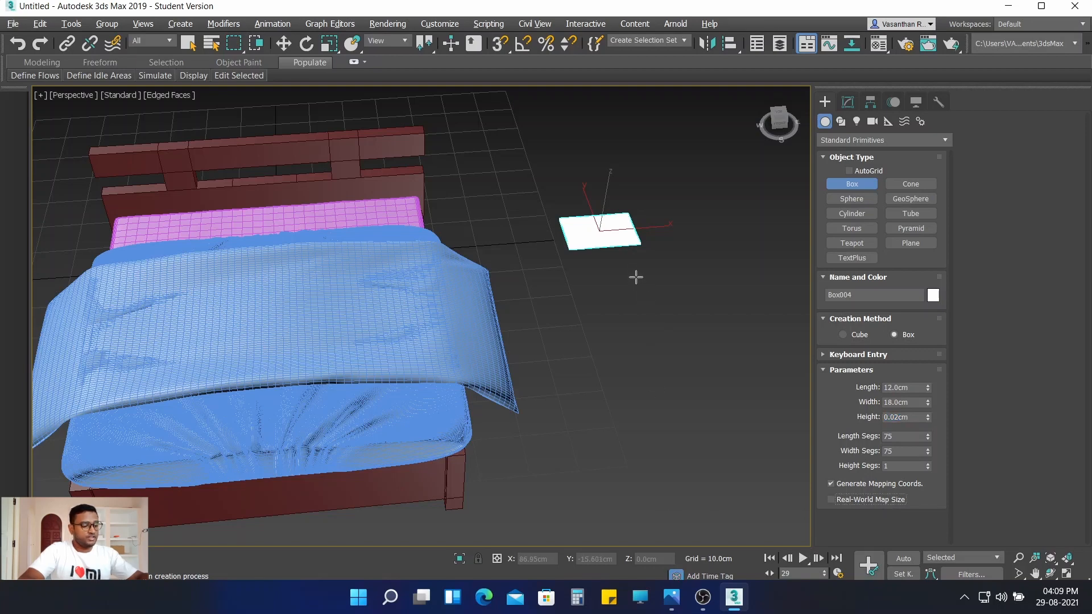
{"action": "middle_click_drag", "start_coordinate": [636, 278], "coordinate": [637, 310]}
{"action": "scroll", "coordinate": [612, 272], "scroll_direction": "up", "scroll_amount": 3}
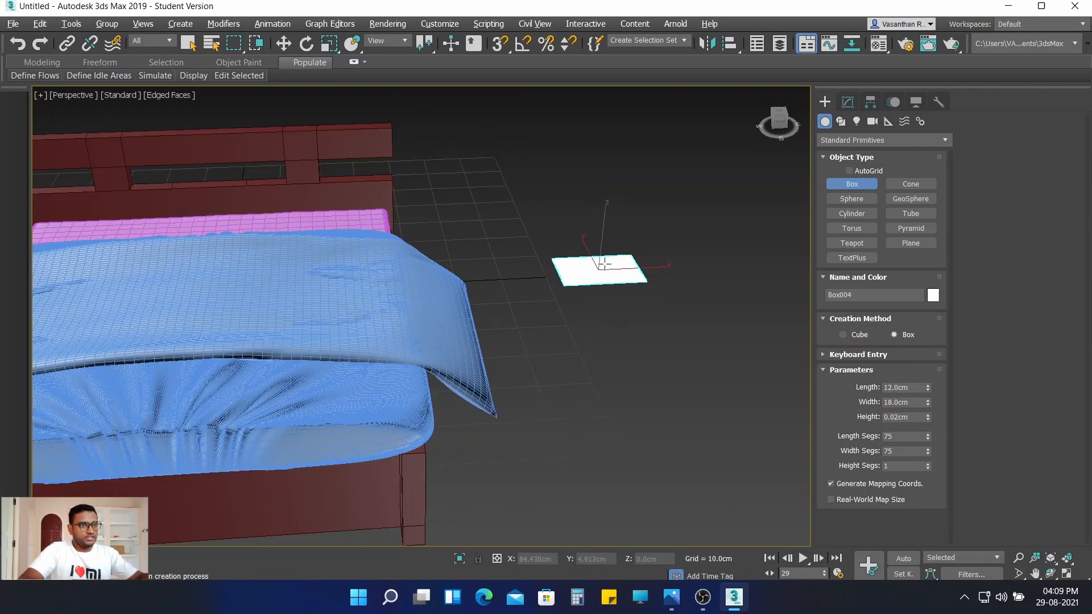
{"action": "left_click_drag", "start_coordinate": [606, 346], "coordinate": [608, 345]}
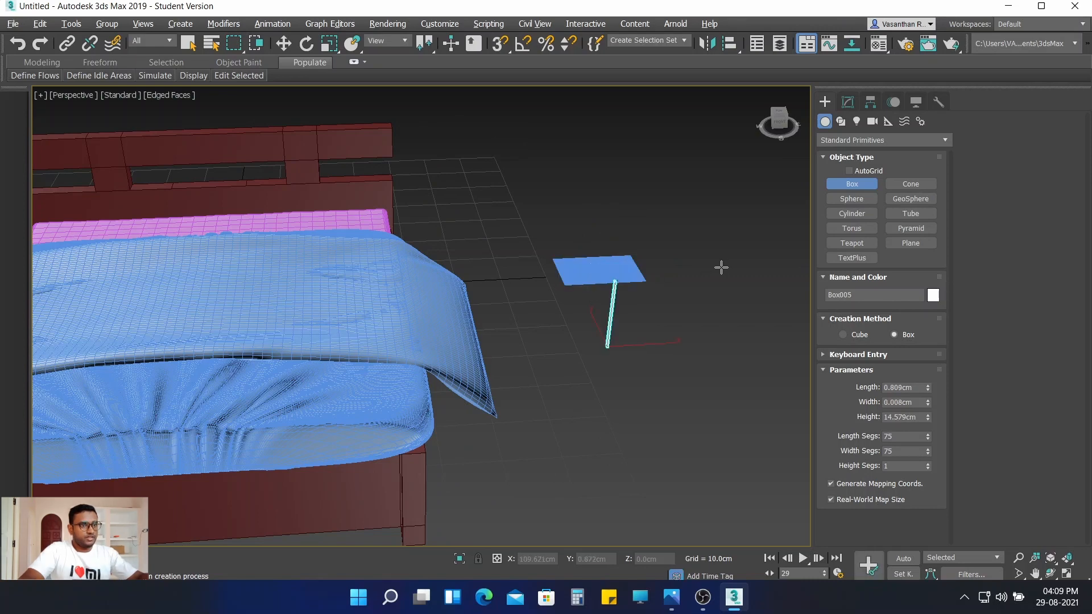
{"action": "key", "text": "w"}
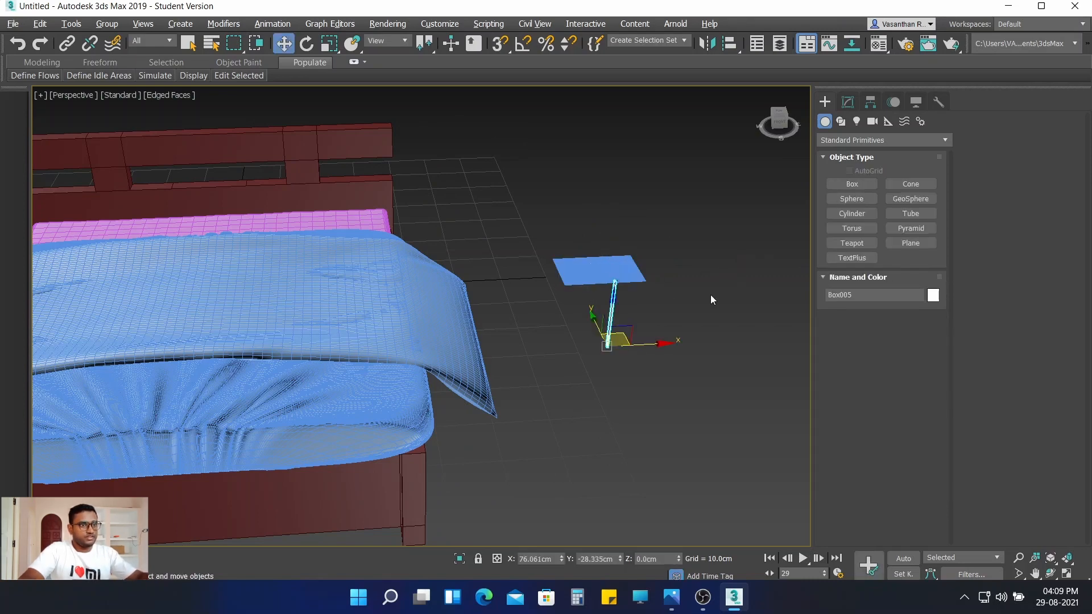
{"action": "key", "text": "Delete"}
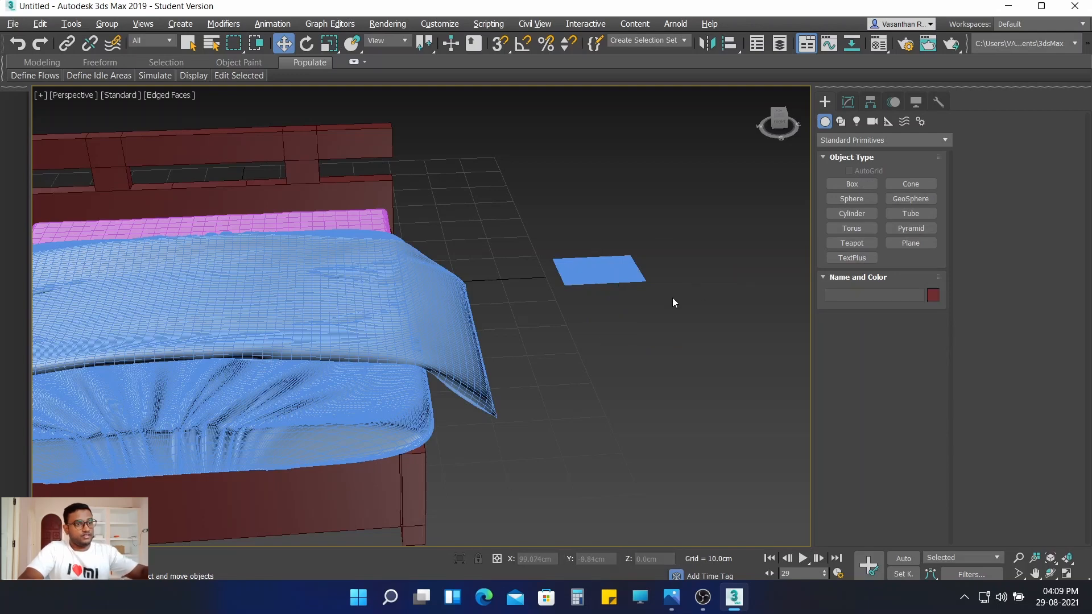
Step: Convert the thin box beside the bed to an Editable Poly
{"action": "left_click", "coordinate": [580, 272]}
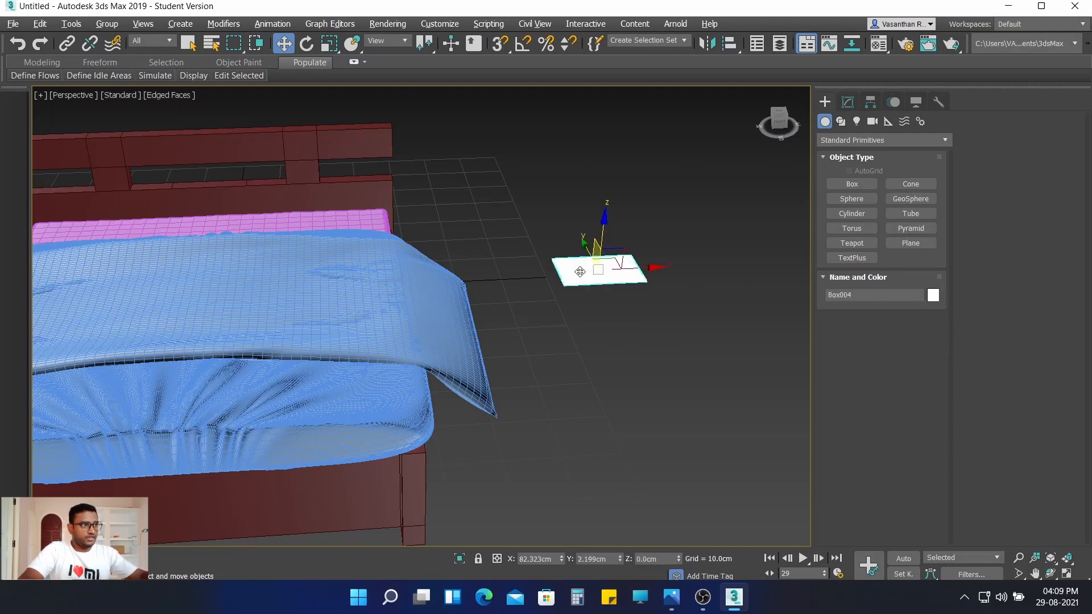
{"action": "right_click", "coordinate": [603, 336]}
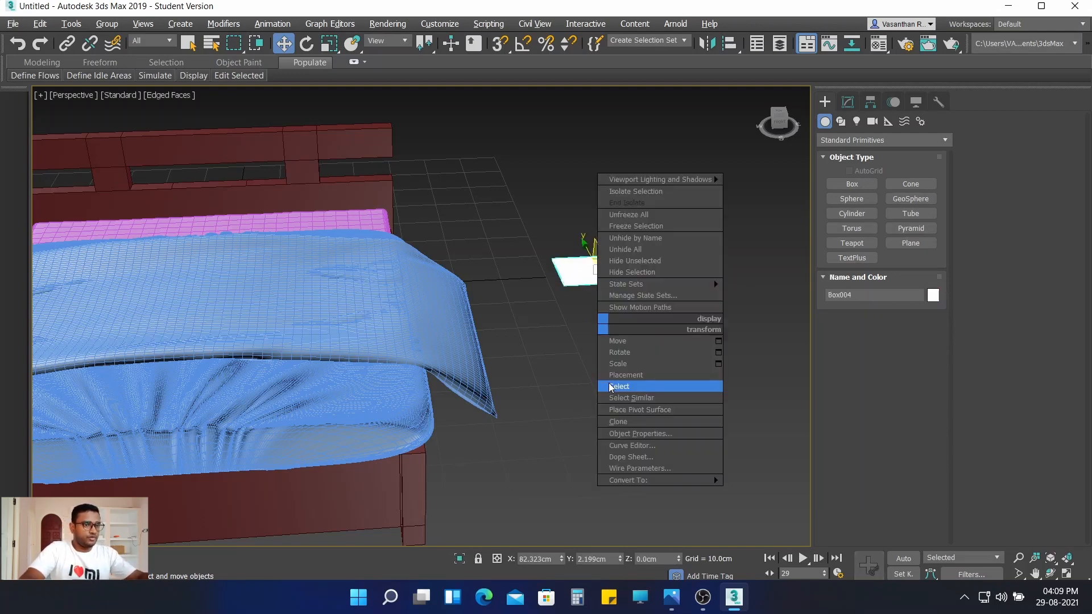
{"action": "mouse_move", "coordinate": [642, 480]}
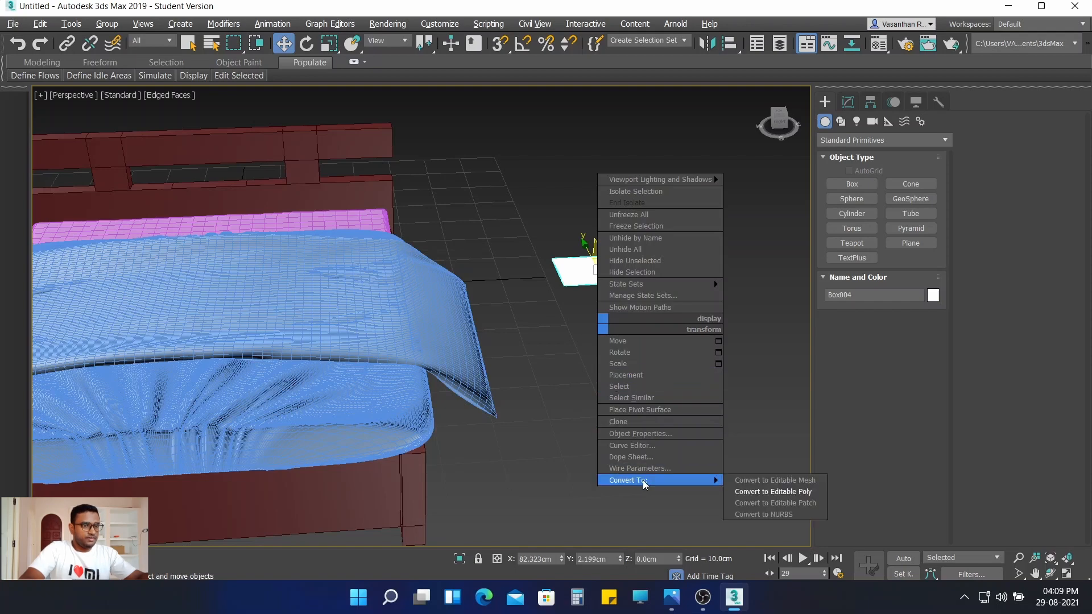
{"action": "left_click", "coordinate": [769, 492]}
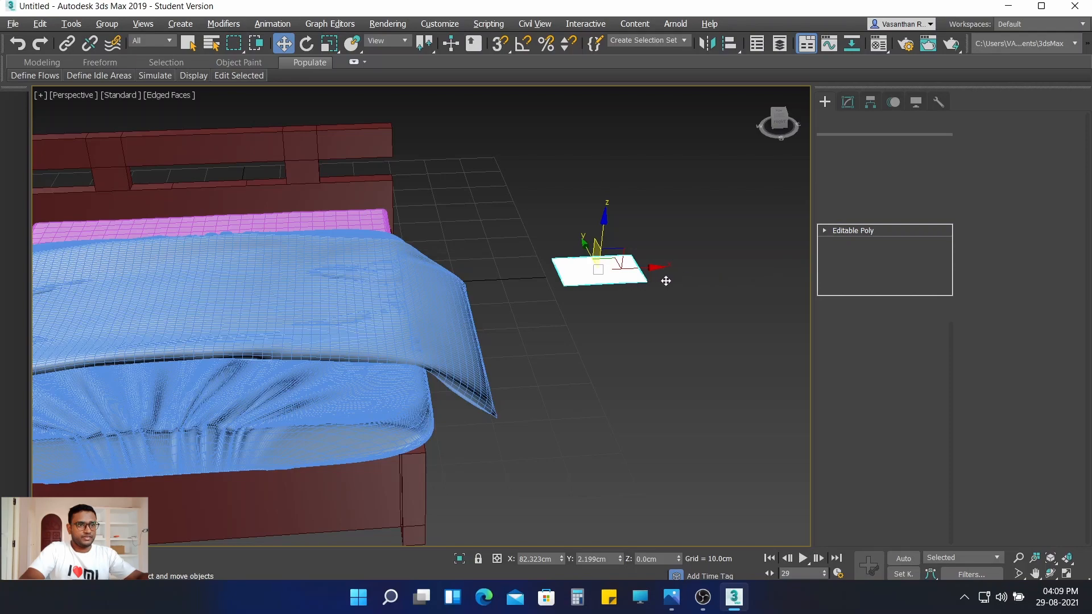
Step: Apply a Cloth modifier to the thin box beside the bed
{"action": "scroll", "coordinate": [629, 271], "scroll_direction": "up", "scroll_amount": 5}
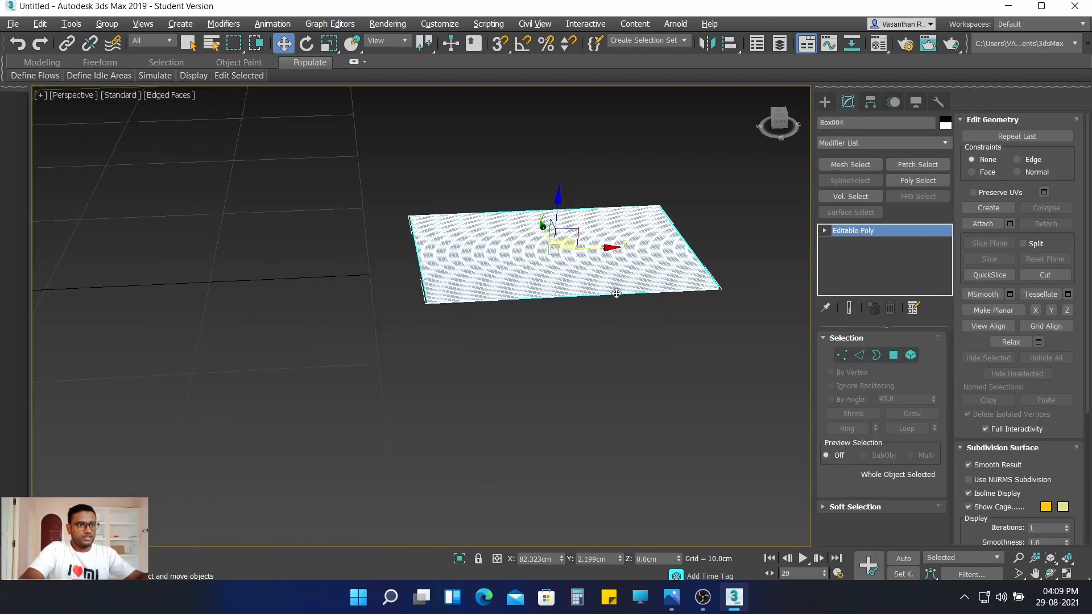
{"action": "scroll", "coordinate": [588, 377], "scroll_direction": "up", "scroll_amount": 2}
{"action": "middle_click_drag", "start_coordinate": [588, 381], "coordinate": [585, 357], "text": "alt"}
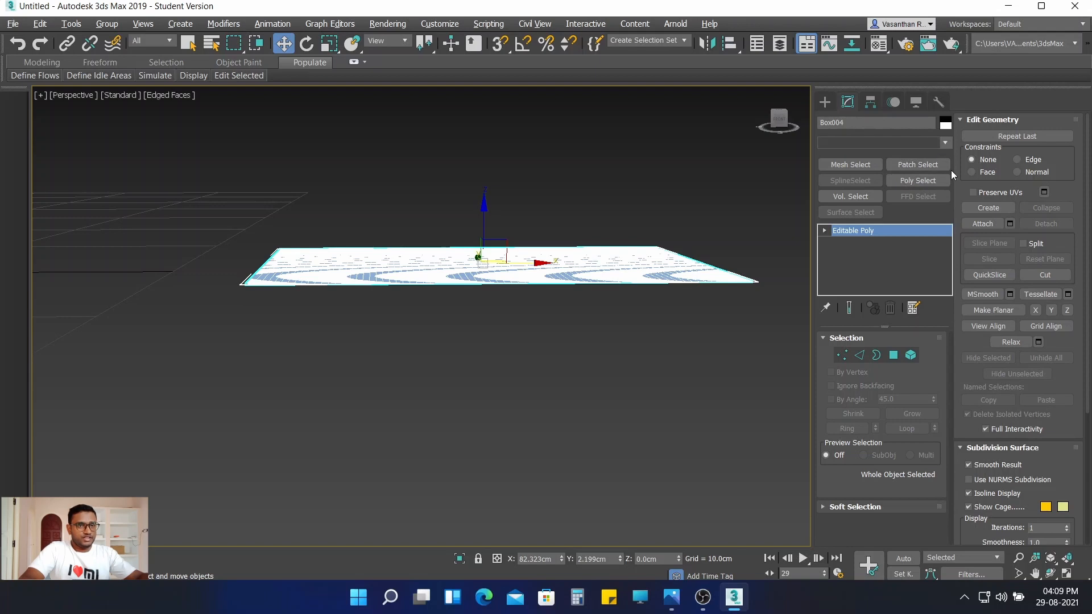
{"action": "left_click_drag", "start_coordinate": [945, 184], "coordinate": [968, 497]}
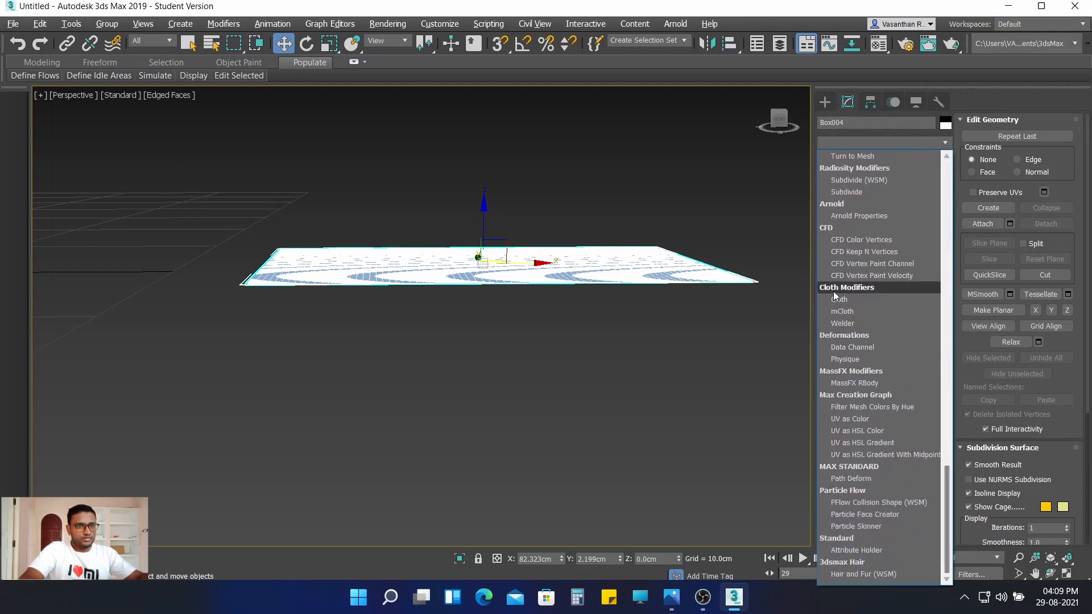
{"action": "left_click", "coordinate": [649, 293]}
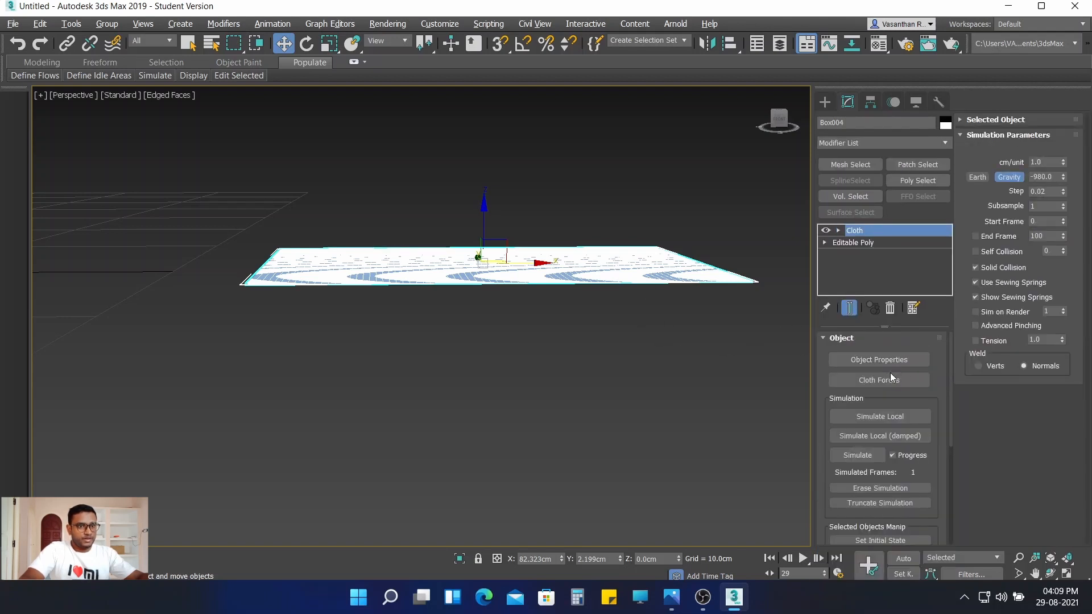
Step: In the cloth object properties, make Box004 a Cloth object with the Cotton preset and a pressure of 30
{"action": "left_click", "coordinate": [878, 361]}
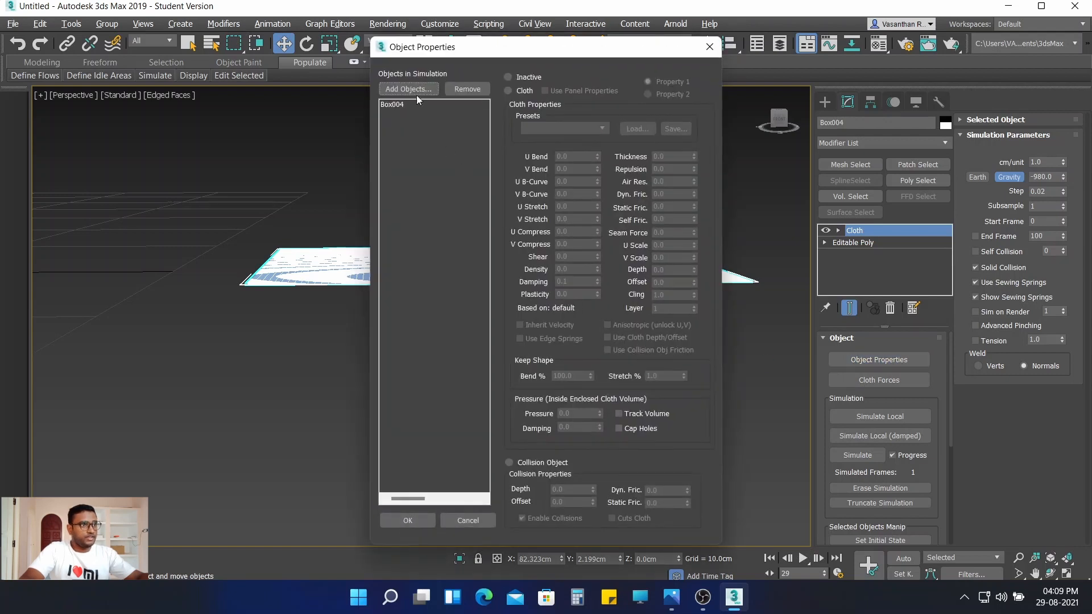
{"action": "left_click", "coordinate": [401, 104]}
{"action": "left_click", "coordinate": [514, 91]}
{"action": "left_click", "coordinate": [567, 128]}
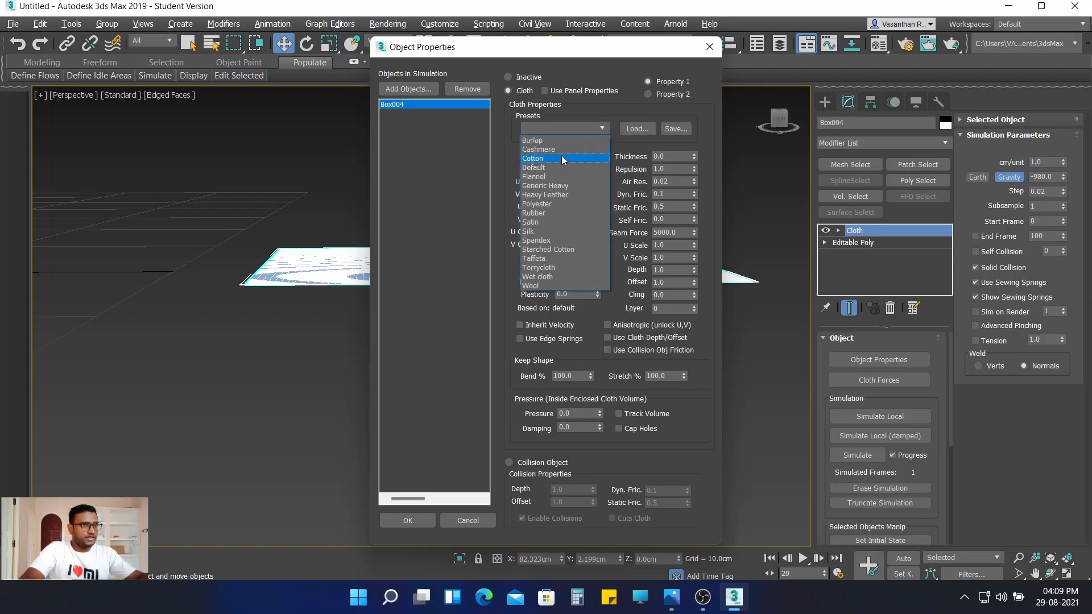
{"action": "left_click", "coordinate": [562, 159]}
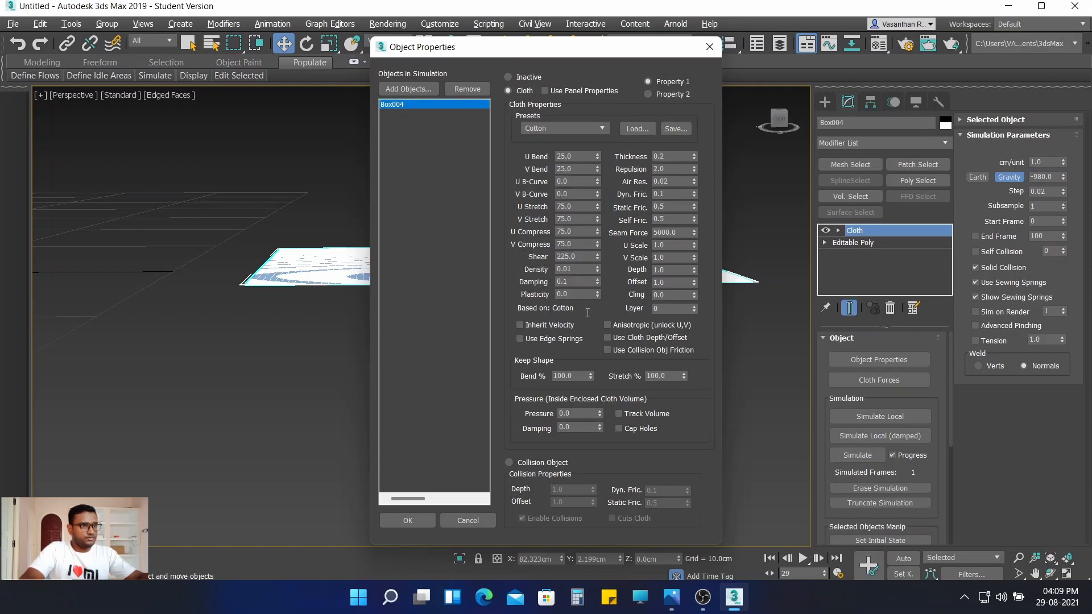
{"action": "double_click", "coordinate": [584, 412]}
{"action": "type", "text": "30"}
{"action": "key", "text": "Return"}
{"action": "left_click", "coordinate": [407, 520]}
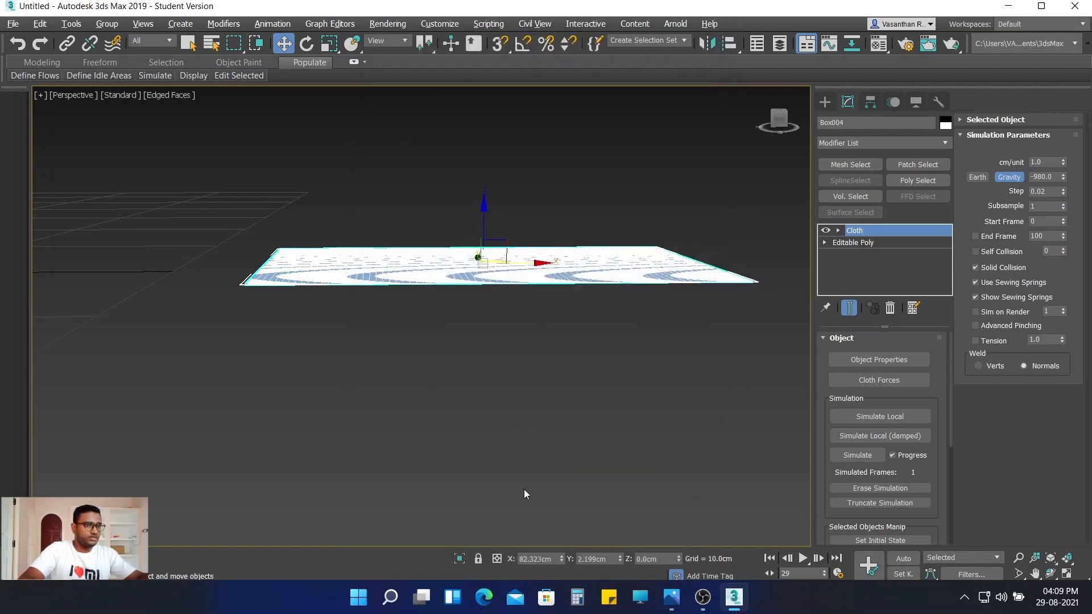
Step: Try a local cloth simulation of the thin box, stop it and erase the simulation
{"action": "left_click", "coordinate": [870, 417]}
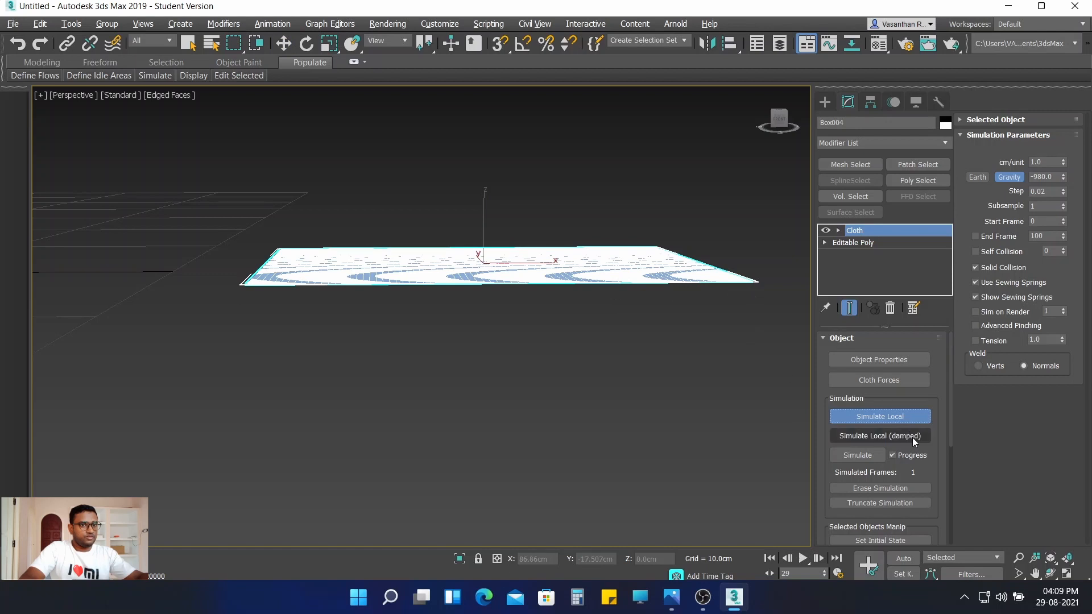
{"action": "left_click", "coordinate": [885, 418]}
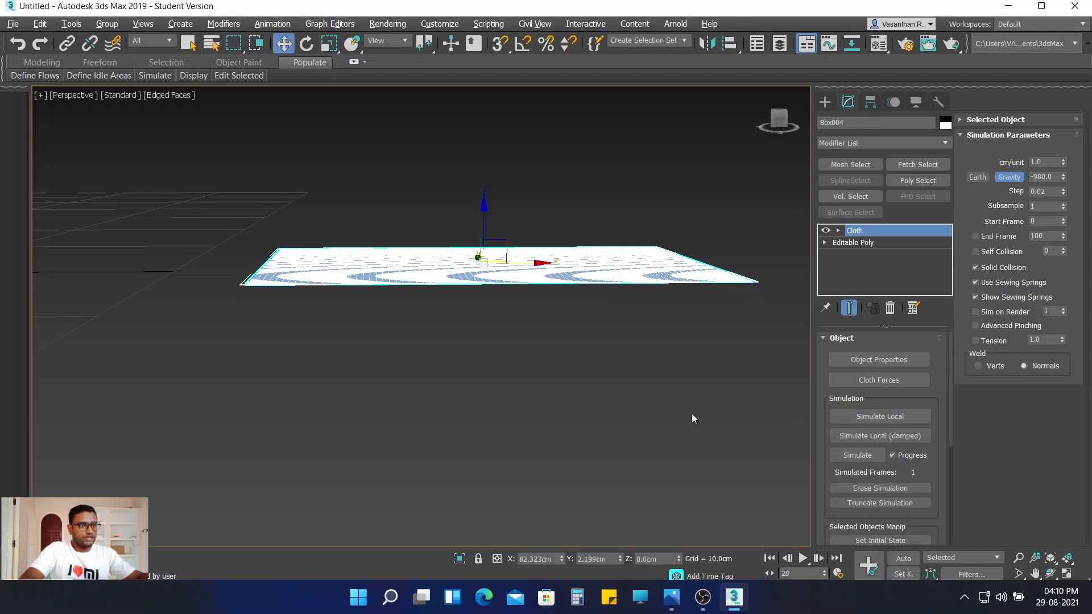
{"action": "left_click", "coordinate": [899, 488]}
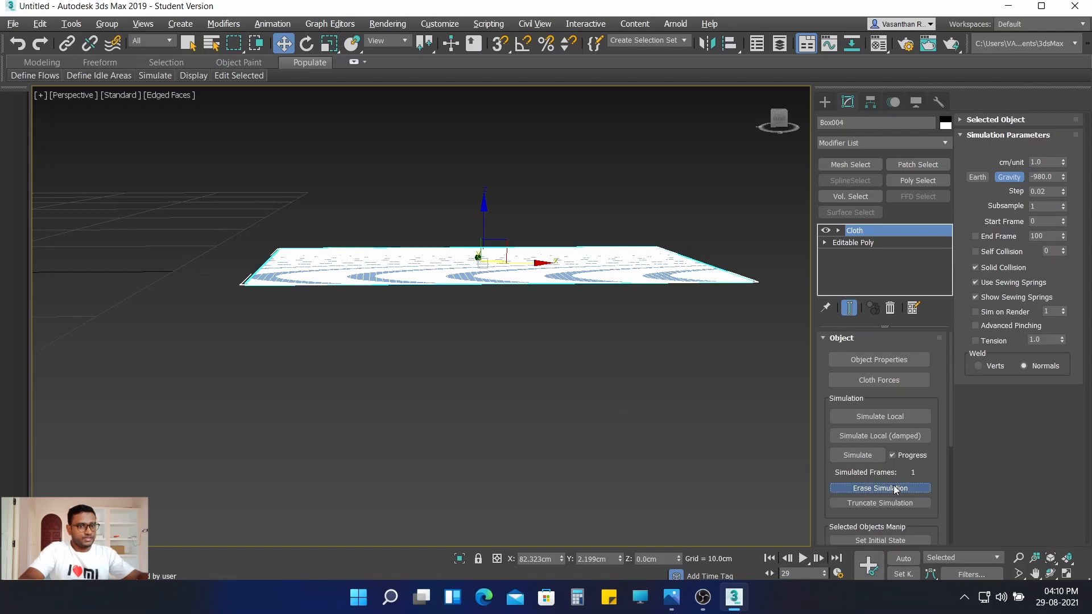
Step: Reapply the Cotton preset to Box004 in the cloth object properties and set its pressure back to 30
{"action": "left_click", "coordinate": [848, 360]}
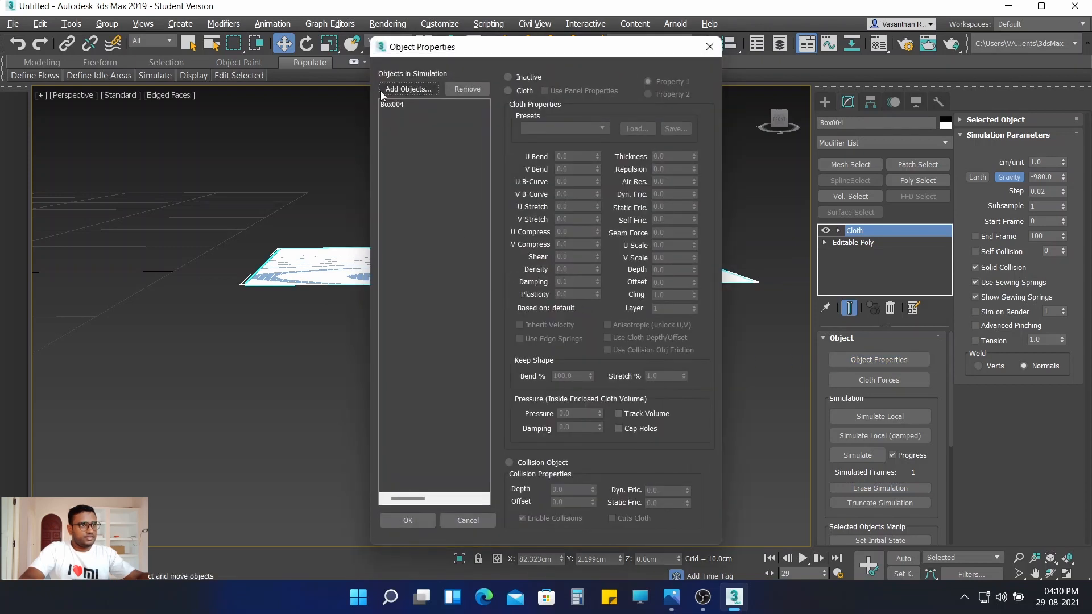
{"action": "left_click", "coordinate": [382, 105]}
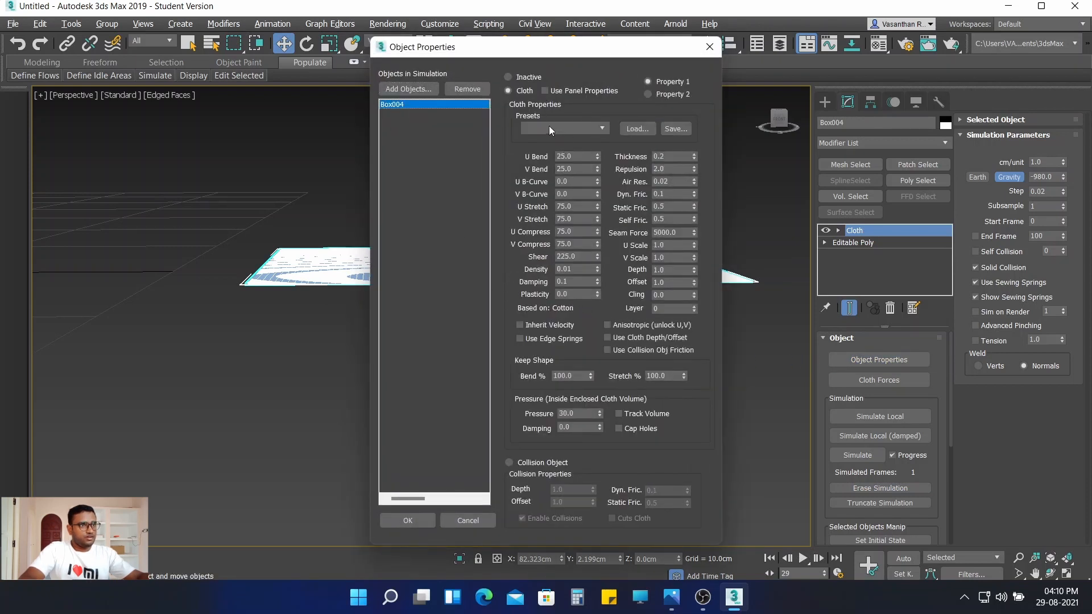
{"action": "left_click", "coordinate": [557, 128]}
{"action": "left_click", "coordinate": [554, 159]}
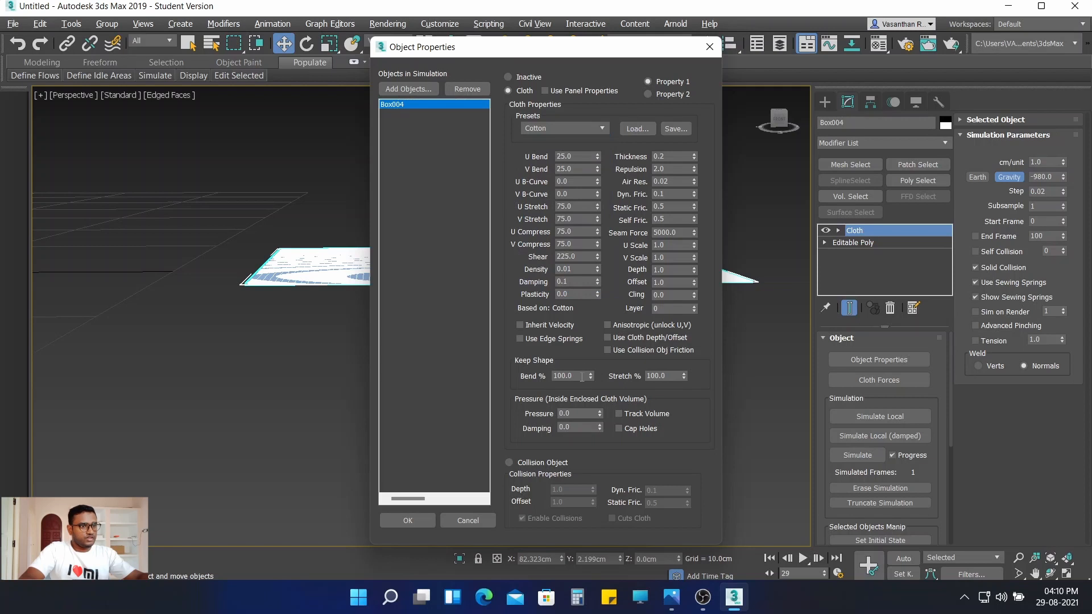
{"action": "left_click_drag", "start_coordinate": [586, 412], "coordinate": [448, 413]}
{"action": "type", "text": "30"}
{"action": "key", "text": "Return"}
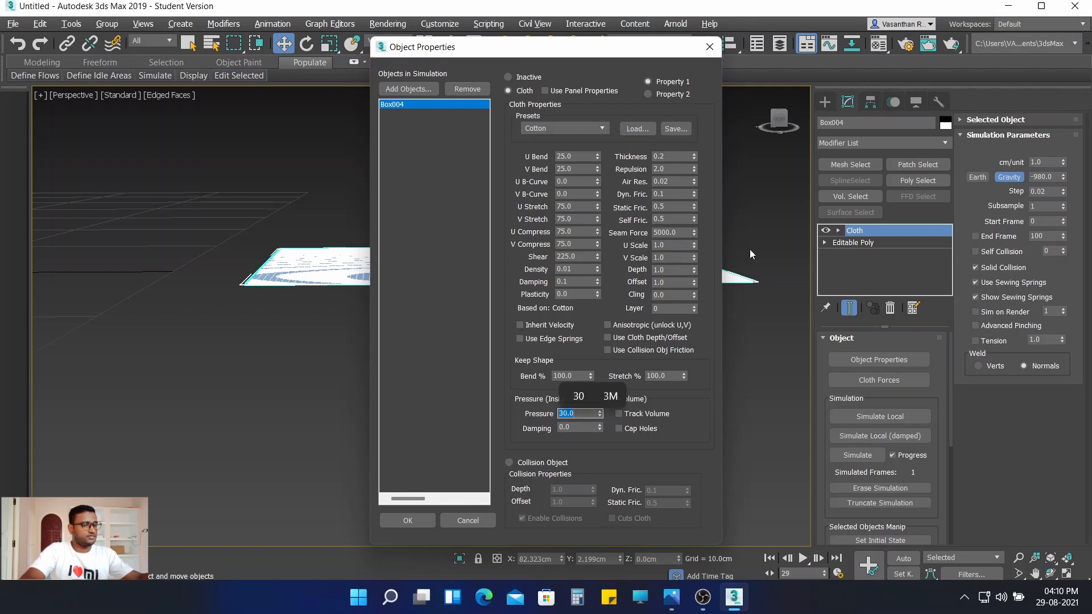
{"action": "left_click", "coordinate": [408, 520]}
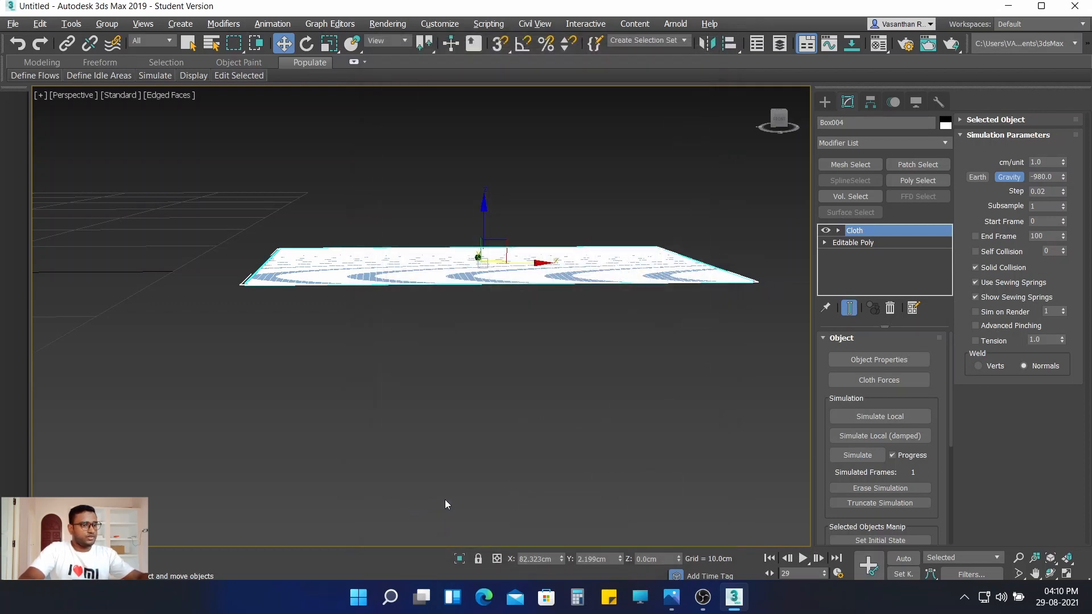
Step: Turn off gravity for the cloth and run a local simulation until the thin box inflates into a pillow
{"action": "left_click", "coordinate": [1014, 178]}
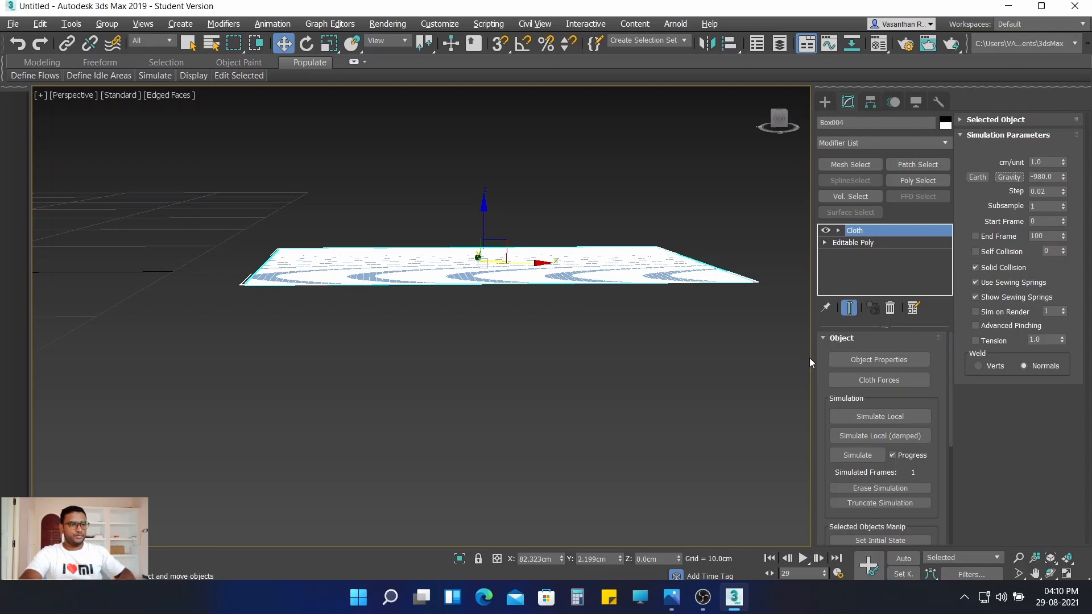
{"action": "left_click", "coordinate": [879, 417]}
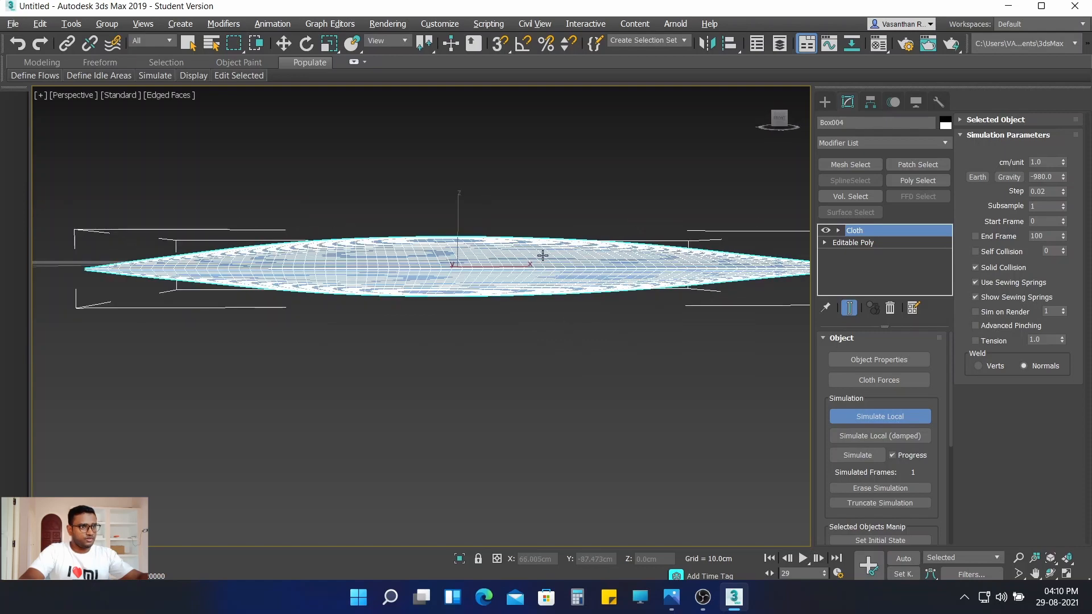
{"action": "scroll", "coordinate": [547, 331], "scroll_direction": "down", "scroll_amount": 3}
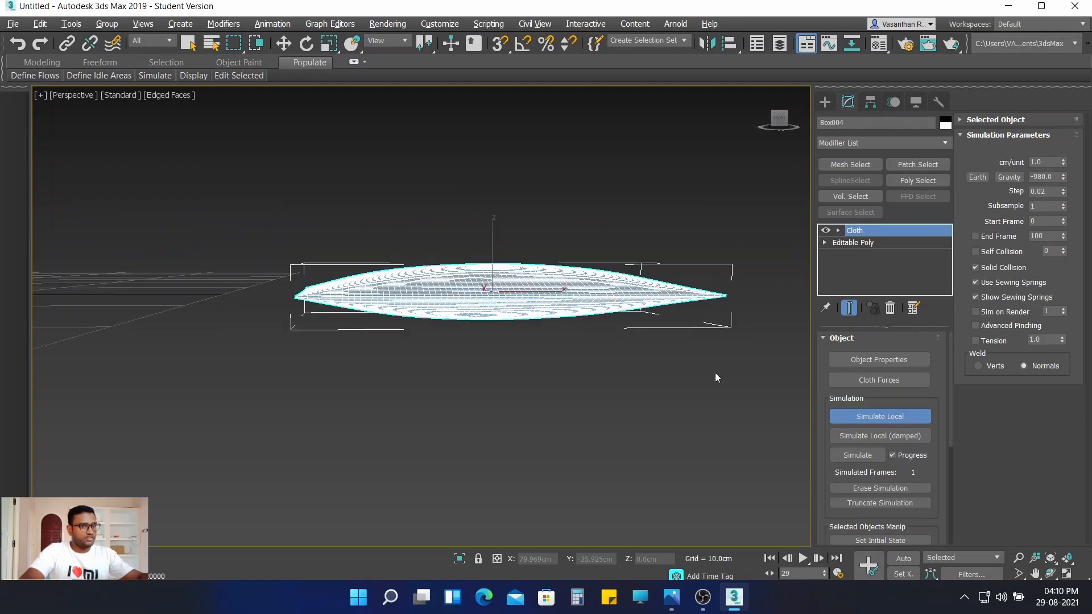
{"action": "left_click", "coordinate": [885, 416]}
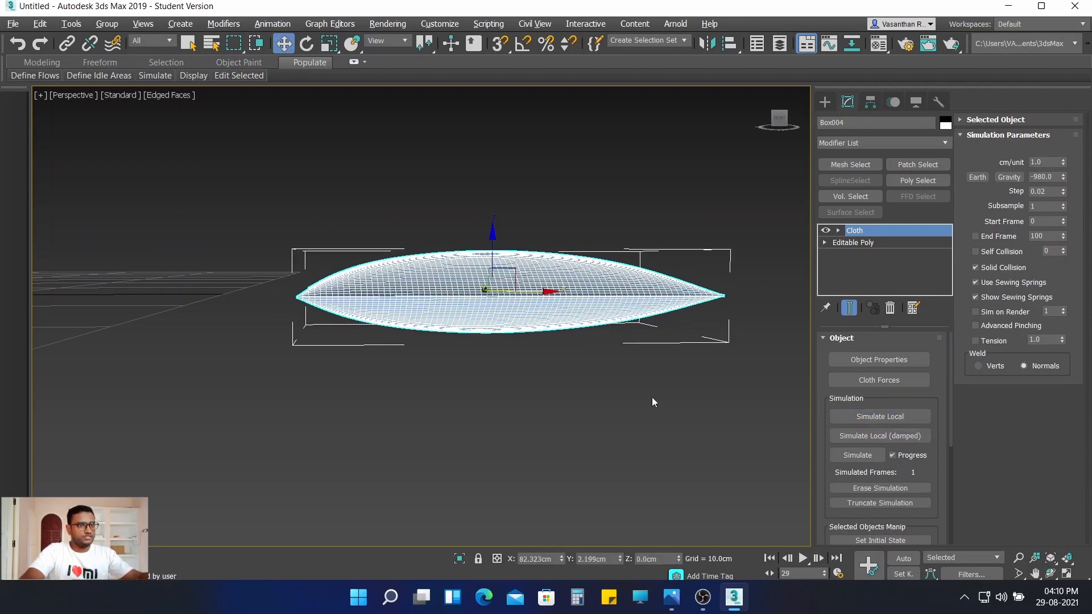
{"action": "mouse_move", "coordinate": [579, 387]}
{"action": "middle_mouse_down", "text": "alt"}
{"action": "mouse_move", "coordinate": [554, 382]}
{"action": "mouse_move", "coordinate": [571, 417]}
{"action": "mouse_move", "coordinate": [566, 391]}
{"action": "middle_mouse_up", "text": "alt"}
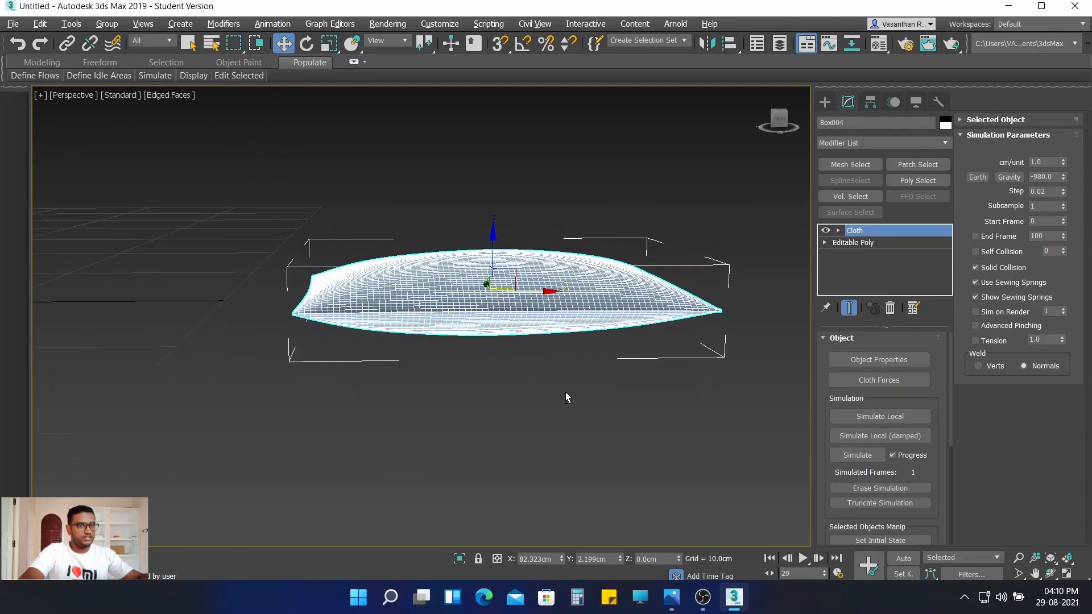
Step: Apply an FFD 3x3x3 modifier to the inflated pillow above its Cloth modifier
{"action": "left_click", "coordinate": [917, 144]}
{"action": "left_click_drag", "start_coordinate": [944, 200], "coordinate": [948, 361]}
{"action": "left_click", "coordinate": [853, 287]}
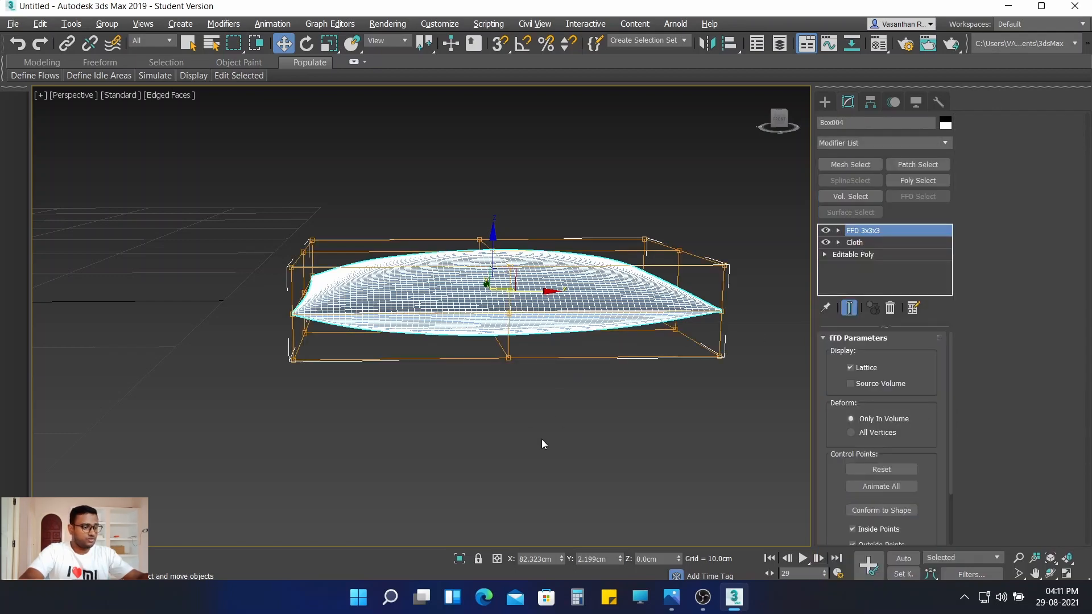
{"action": "middle_click_drag", "start_coordinate": [506, 438], "coordinate": [491, 425], "text": "alt"}
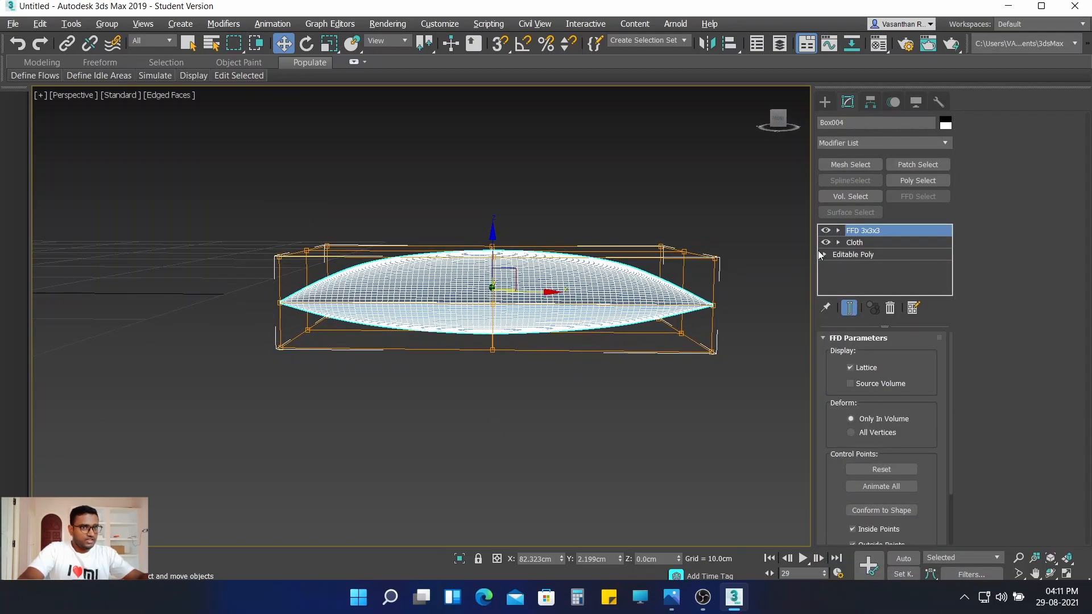
Step: Lower the pillow's upper middle FFD control points and raise the lower middle ones to flatten its centre
{"action": "left_click", "coordinate": [839, 229]}
{"action": "left_click", "coordinate": [874, 243]}
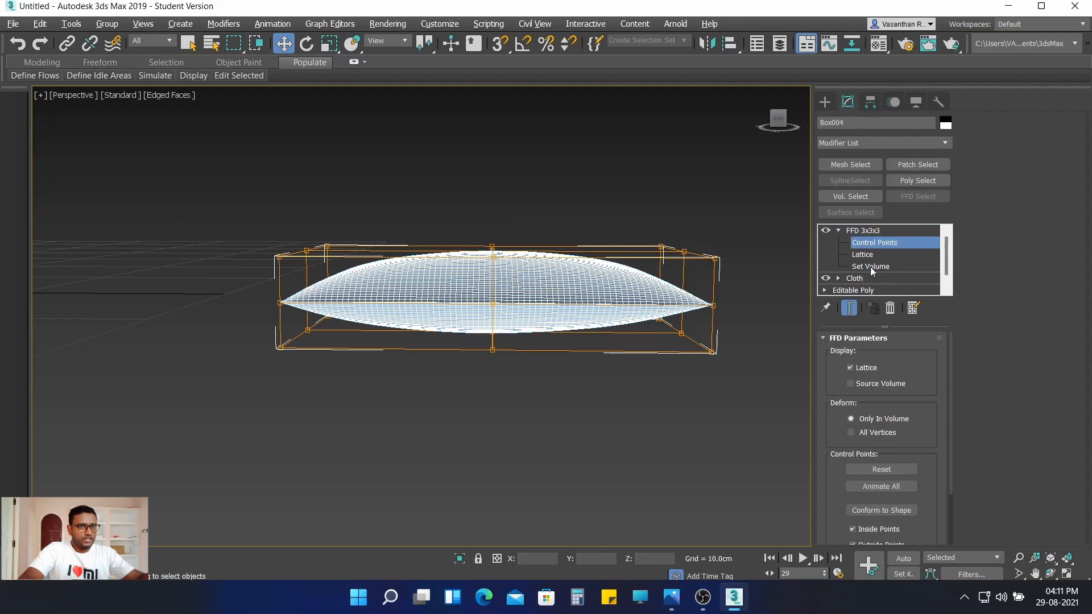
{"action": "middle_click_drag", "start_coordinate": [480, 186], "coordinate": [480, 183], "text": "alt"}
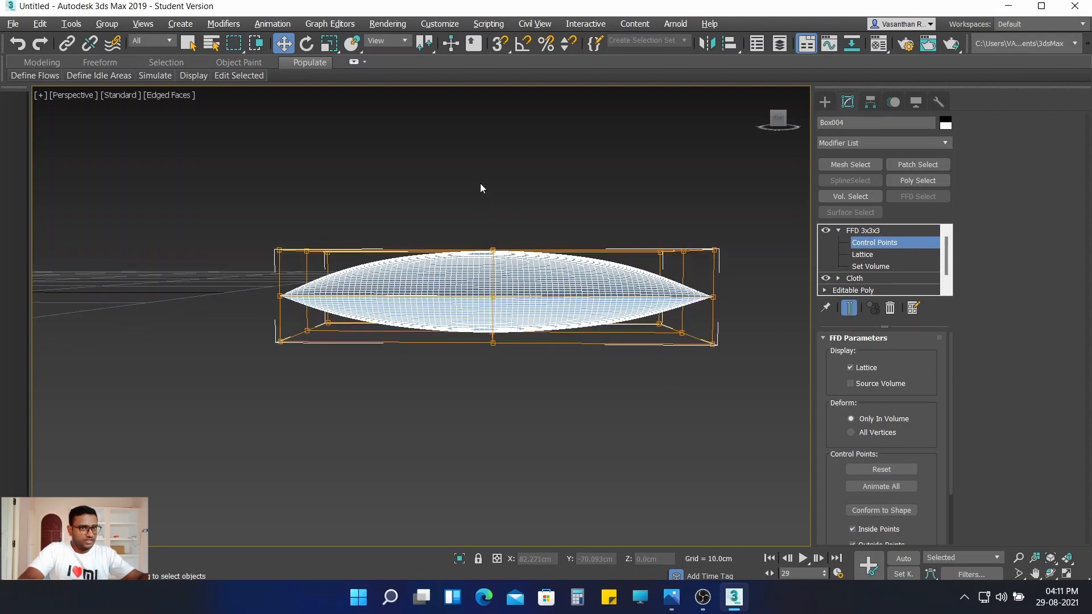
{"action": "left_click_drag", "start_coordinate": [477, 226], "coordinate": [529, 268]}
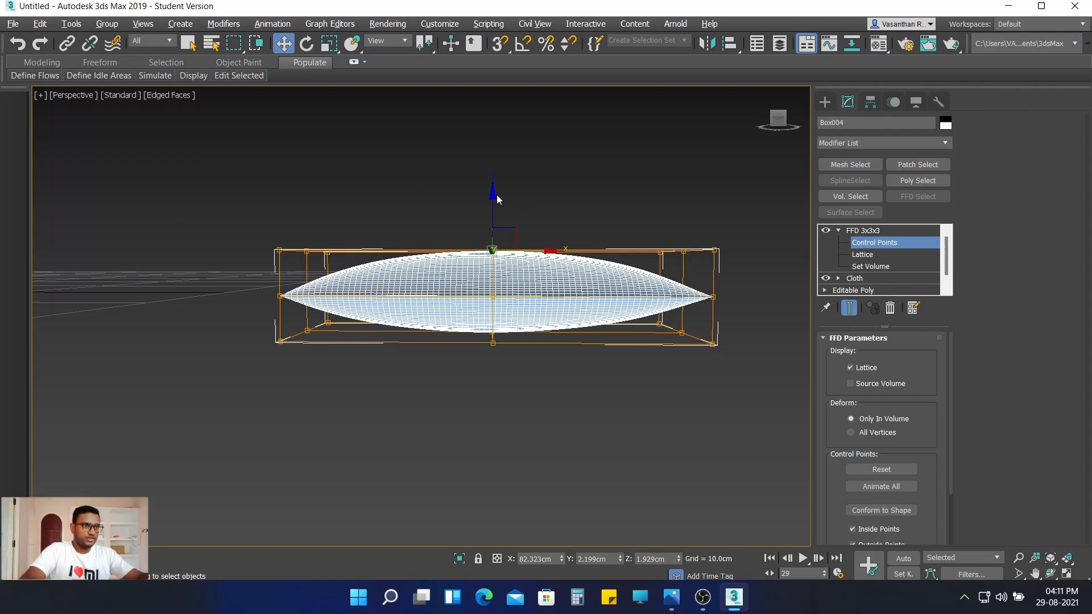
{"action": "left_click_drag", "start_coordinate": [492, 195], "coordinate": [543, 380]}
{"action": "left_click_drag", "start_coordinate": [493, 278], "coordinate": [494, 259]}
{"action": "middle_click_drag", "start_coordinate": [487, 418], "coordinate": [525, 441], "text": "alt"}
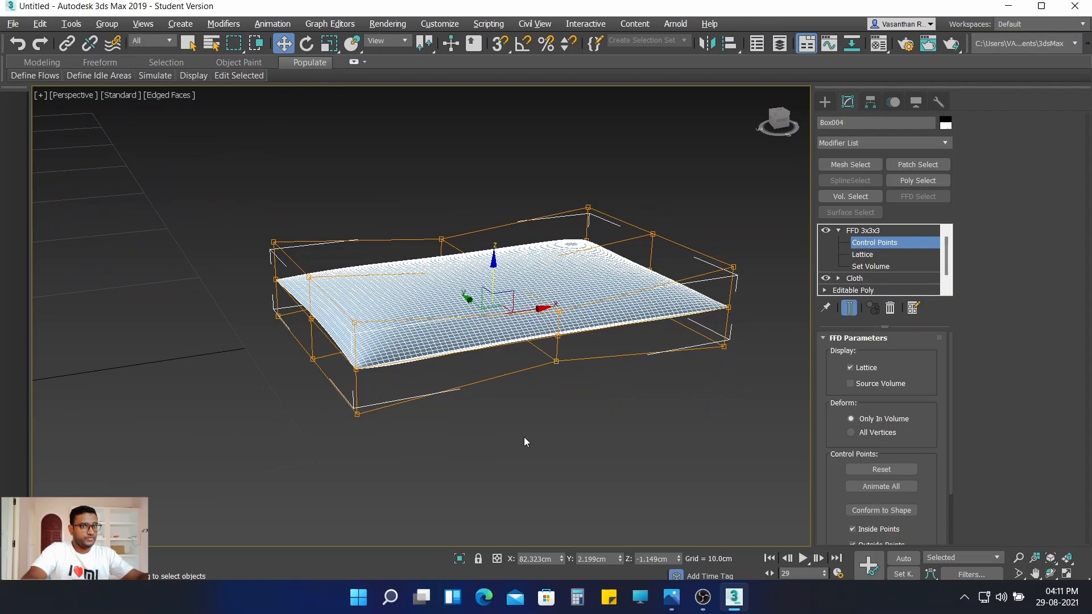
{"action": "left_click", "coordinate": [860, 231]}
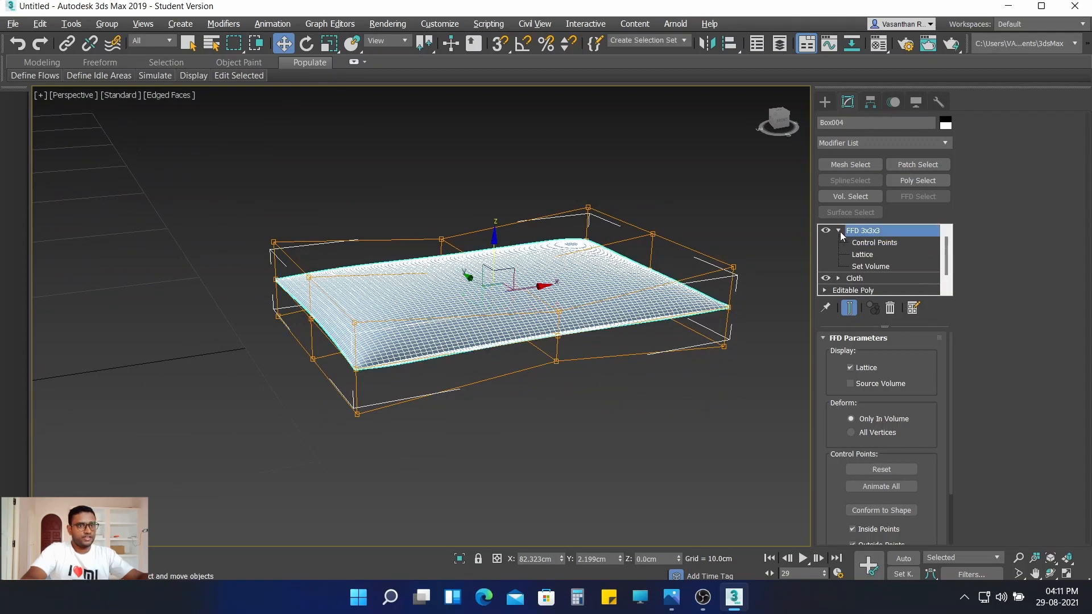
{"action": "left_click", "coordinate": [839, 230]}
Step: Move the pillow in the Top view onto one side of the bed's head end, at about X -17.9 cm, Y -11.7 cm
{"action": "scroll", "coordinate": [726, 333], "scroll_direction": "down", "scroll_amount": 3}
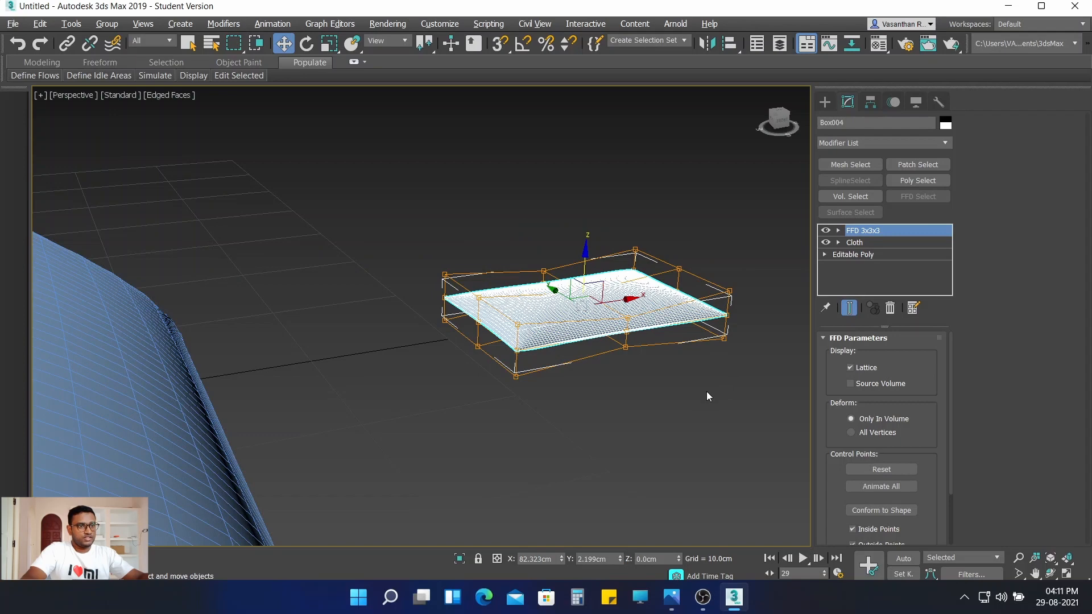
{"action": "scroll", "coordinate": [694, 392], "scroll_direction": "down", "scroll_amount": 5}
{"action": "middle_click_drag", "start_coordinate": [698, 391], "coordinate": [725, 396], "text": "alt"}
{"action": "key", "text": "alt+w"}
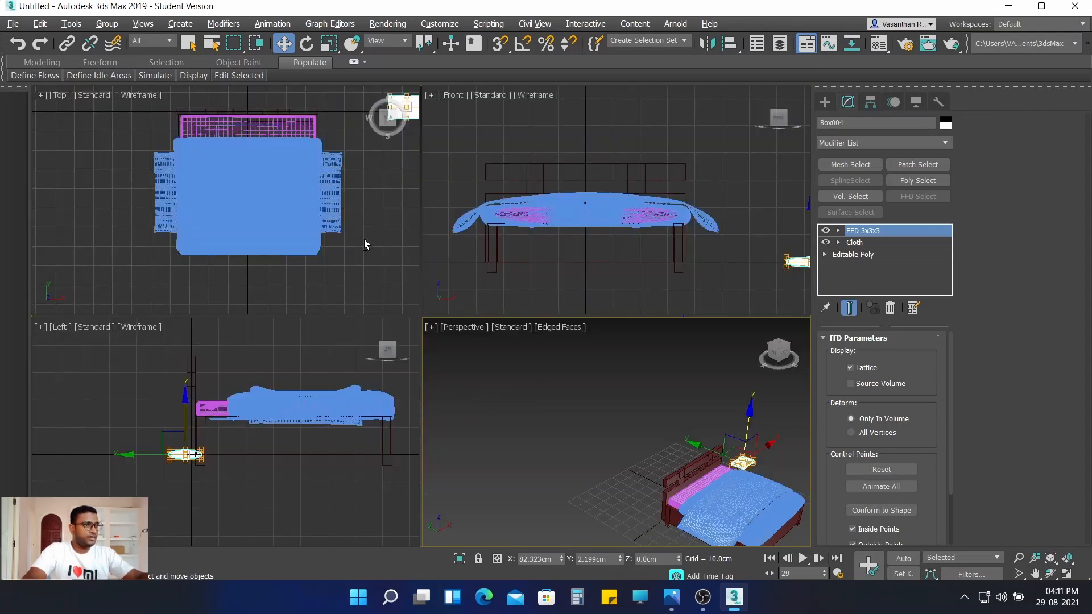
{"action": "scroll", "coordinate": [385, 265], "scroll_direction": "down", "scroll_amount": 2}
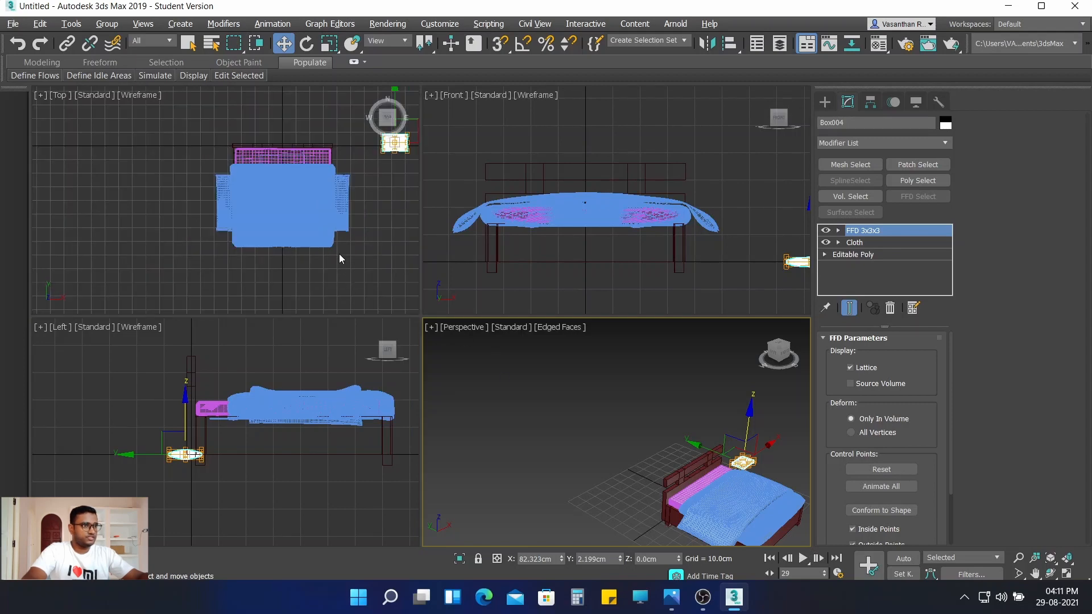
{"action": "scroll", "coordinate": [347, 256], "scroll_direction": "up", "scroll_amount": 3}
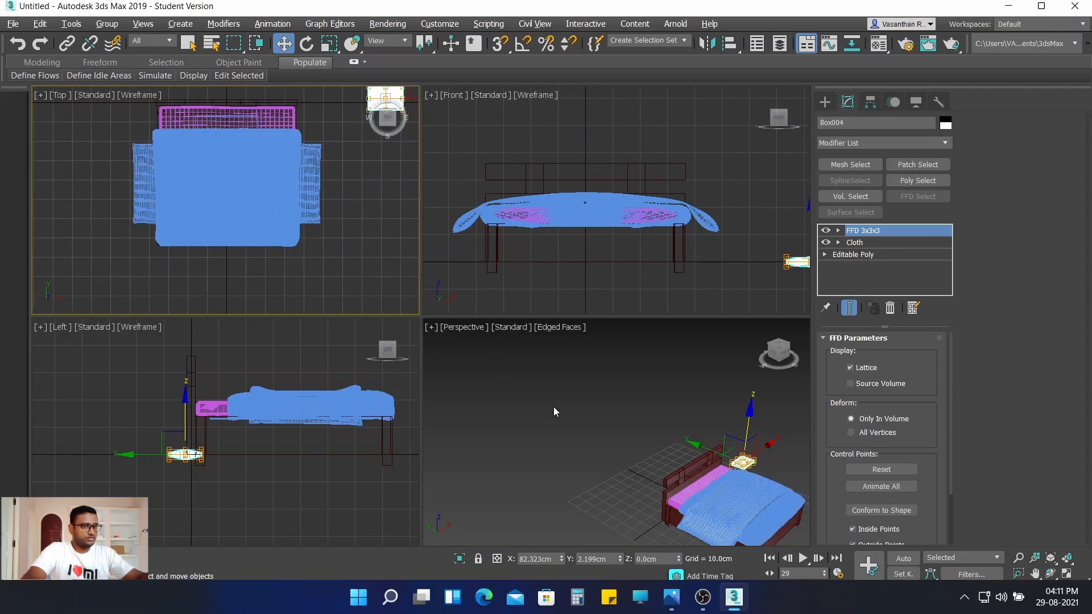
{"action": "scroll", "coordinate": [568, 416], "scroll_direction": "down", "scroll_amount": 3}
{"action": "scroll", "coordinate": [588, 427], "scroll_direction": "up", "scroll_amount": 5}
{"action": "middle_click_drag", "start_coordinate": [588, 428], "coordinate": [465, 356]}
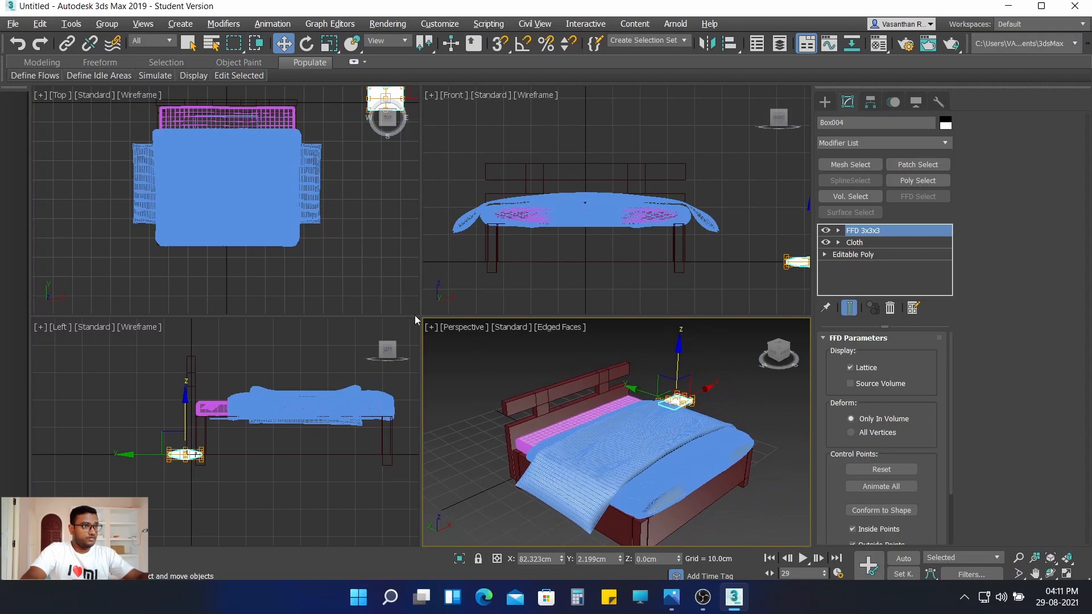
{"action": "middle_click_drag", "start_coordinate": [349, 179], "coordinate": [268, 212]}
{"action": "mouse_move", "coordinate": [333, 91]}
{"action": "left_mouse_down"}
{"action": "mouse_move", "coordinate": [332, 134]}
{"action": "mouse_move", "coordinate": [333, 109]}
{"action": "left_mouse_up"}
{"action": "left_click_drag", "start_coordinate": [395, 169], "coordinate": [200, 168]}
{"action": "left_click_drag", "start_coordinate": [140, 119], "coordinate": [140, 125]}
{"action": "scroll", "coordinate": [222, 415], "scroll_direction": "up", "scroll_amount": 2}
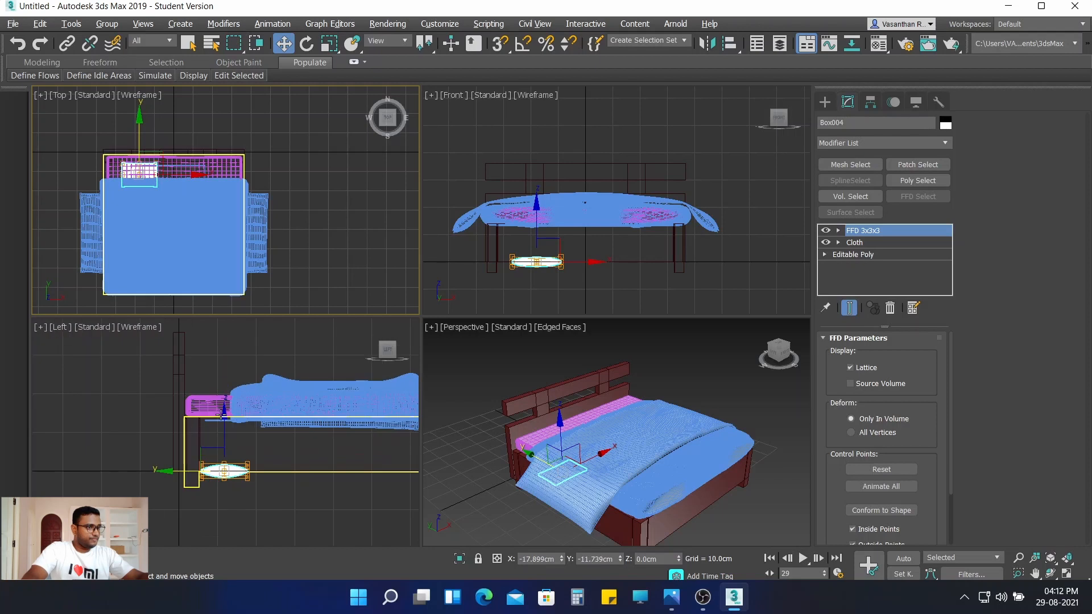
Step: Raise the pillow in the Left view to about Z 21.7 cm, just above the mattress, and shift it toward the headboard to about Y -7.4 cm
{"action": "middle_click_drag", "start_coordinate": [221, 414], "coordinate": [273, 398]}
{"action": "left_click_drag", "start_coordinate": [273, 398], "coordinate": [265, 328]}
{"action": "scroll", "coordinate": [275, 357], "scroll_direction": "up", "scroll_amount": 3}
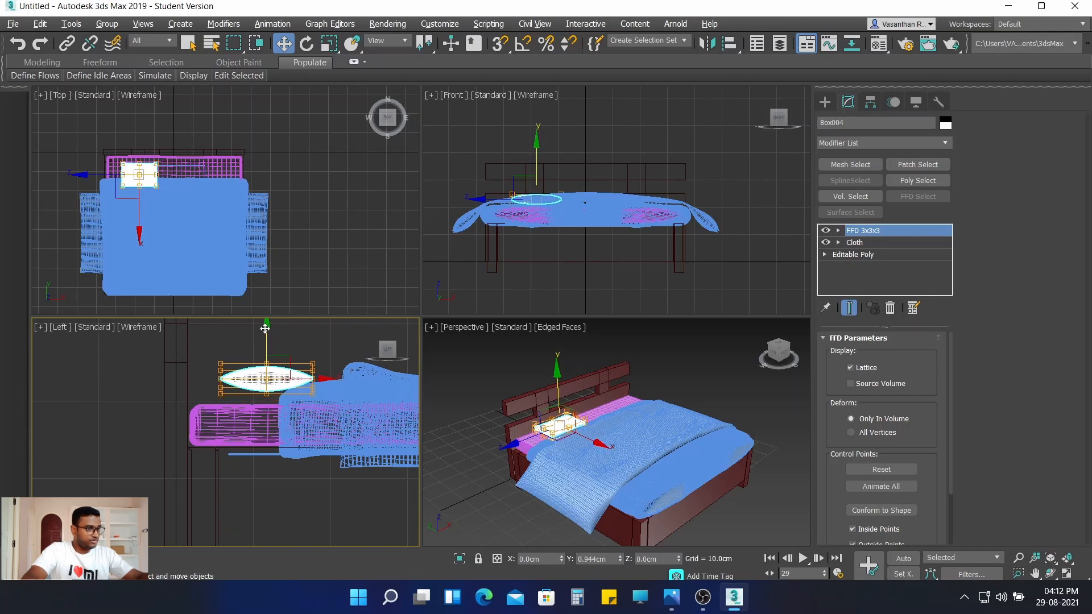
{"action": "left_click", "coordinate": [325, 379]}
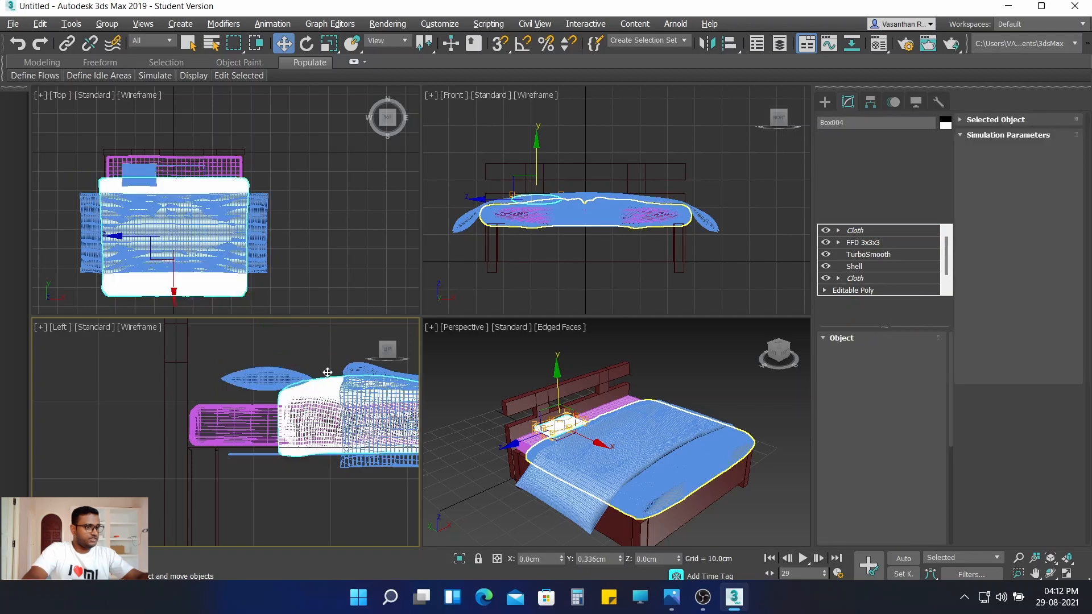
{"action": "left_click", "coordinate": [279, 380]}
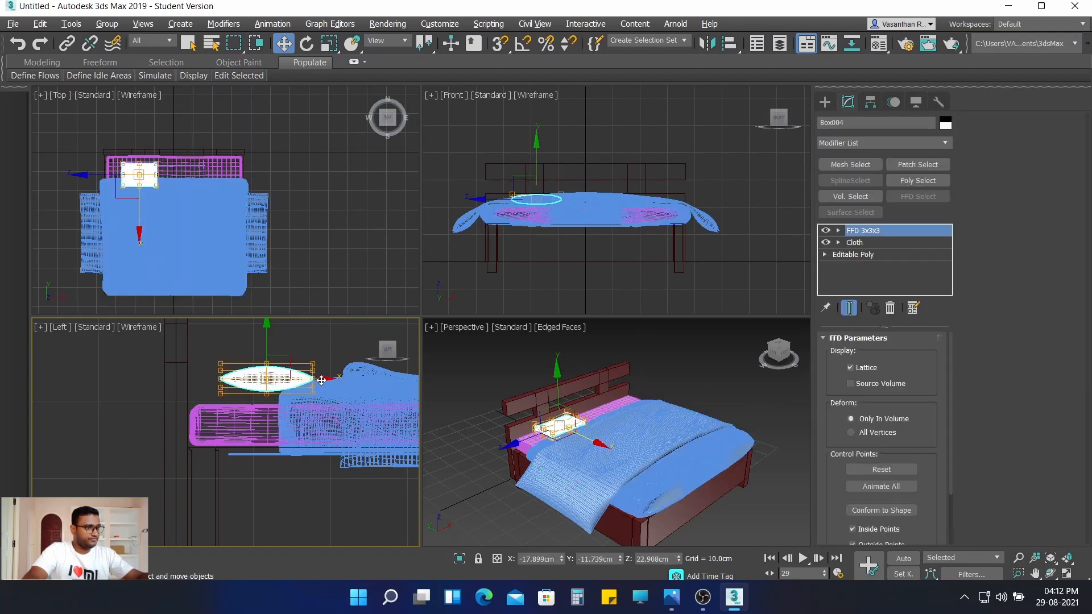
{"action": "left_click_drag", "start_coordinate": [323, 378], "coordinate": [293, 377]}
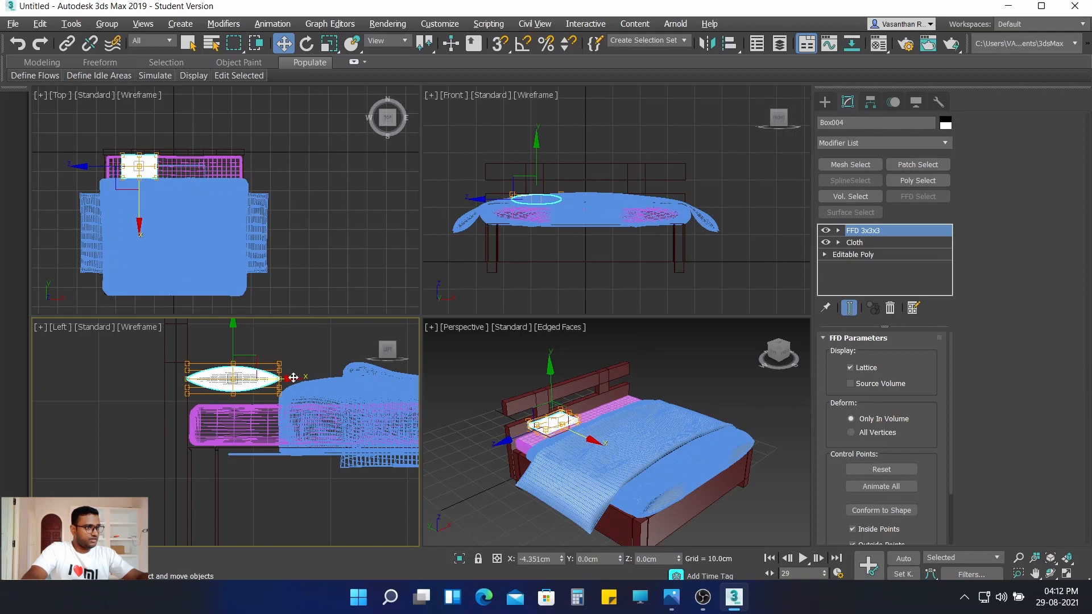
{"action": "left_click_drag", "start_coordinate": [236, 325], "coordinate": [237, 334]}
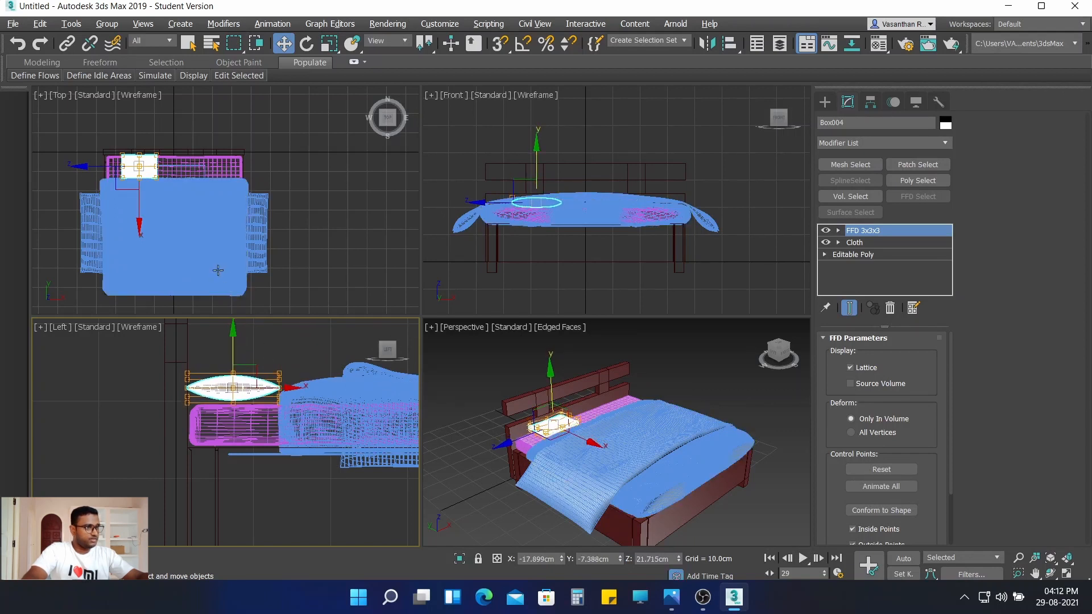
Step: Tilt the pillow about 22 degrees in the Left view with its headboard end up, and raise it to about Z 23 cm
{"action": "mouse_move", "coordinate": [358, 196]}
{"action": "middle_mouse_down"}
{"action": "mouse_move", "coordinate": [390, 169]}
{"action": "mouse_move", "coordinate": [372, 212]}
{"action": "middle_mouse_up"}
{"action": "scroll", "coordinate": [276, 342], "scroll_direction": "up", "scroll_amount": 2}
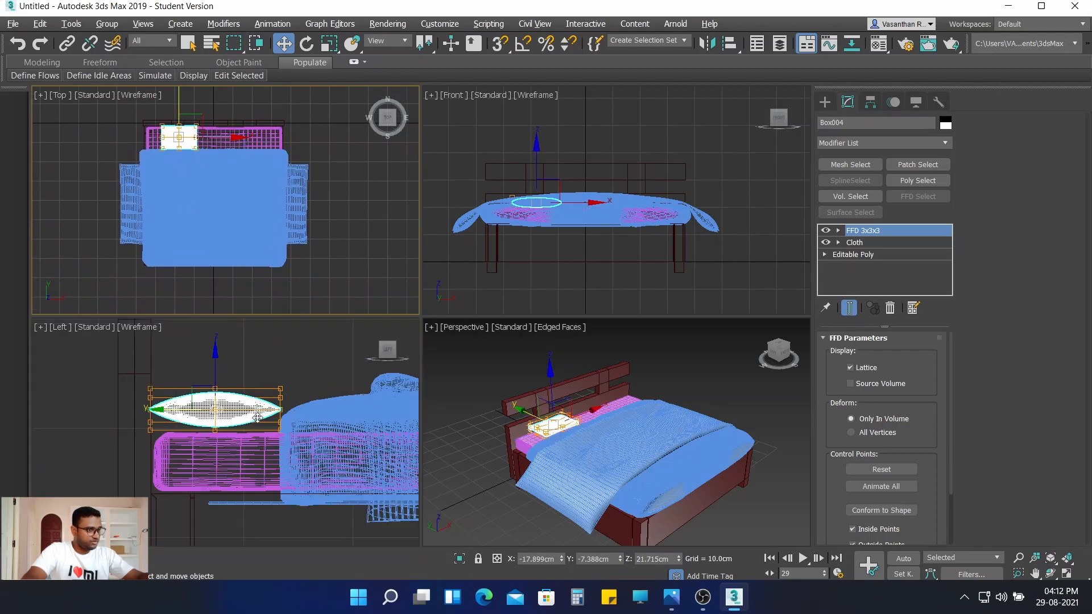
{"action": "middle_click_drag", "start_coordinate": [249, 343], "coordinate": [336, 319]}
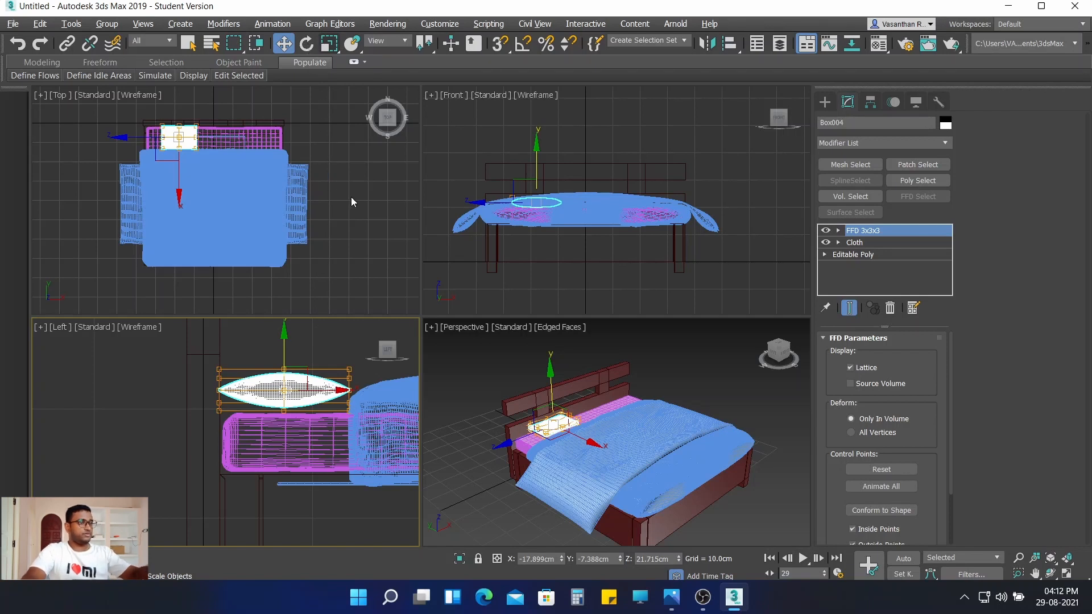
{"action": "key", "text": "e"}
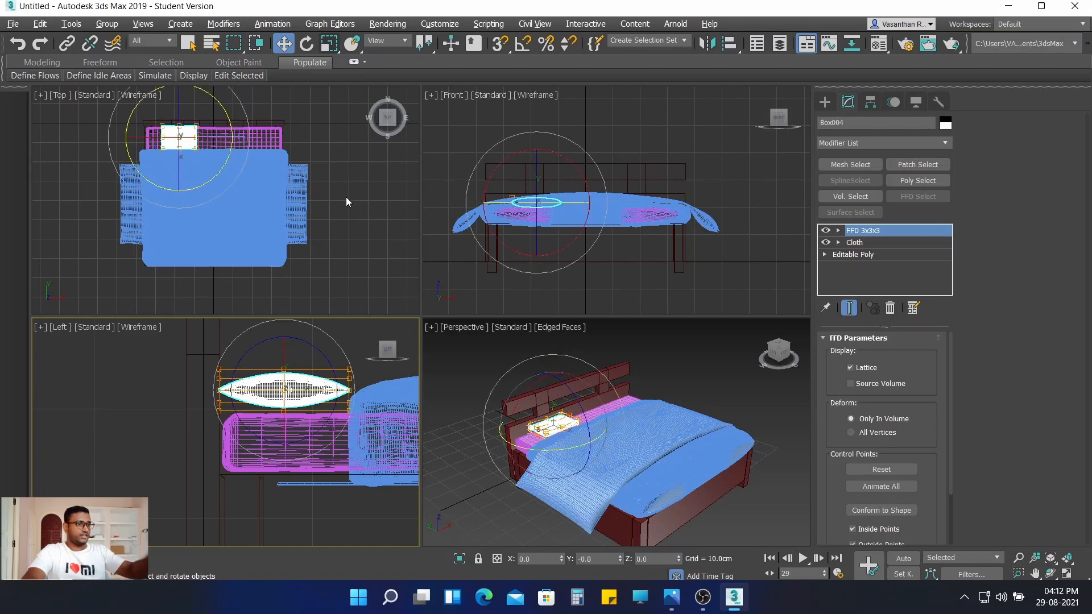
{"action": "left_click_drag", "start_coordinate": [321, 353], "coordinate": [312, 367]}
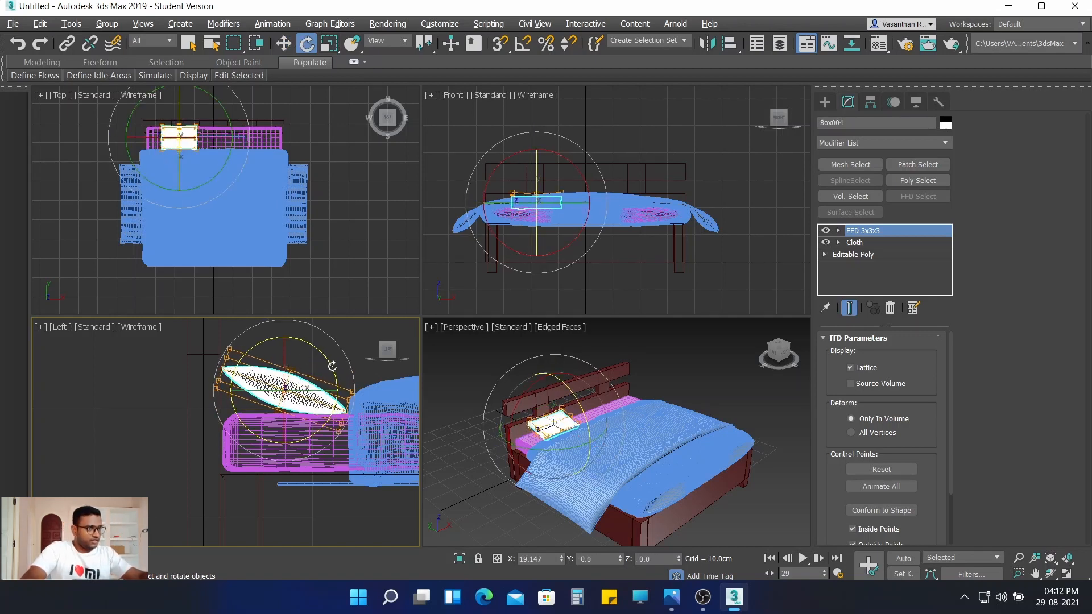
{"action": "left_click_drag", "start_coordinate": [327, 363], "coordinate": [328, 364]}
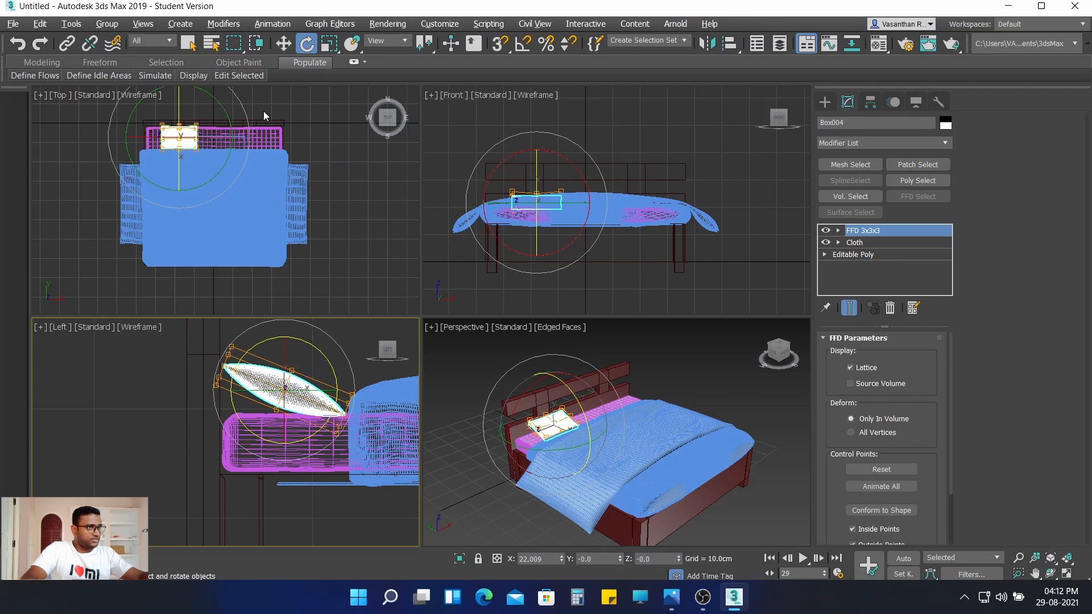
{"action": "left_click", "coordinate": [283, 43]}
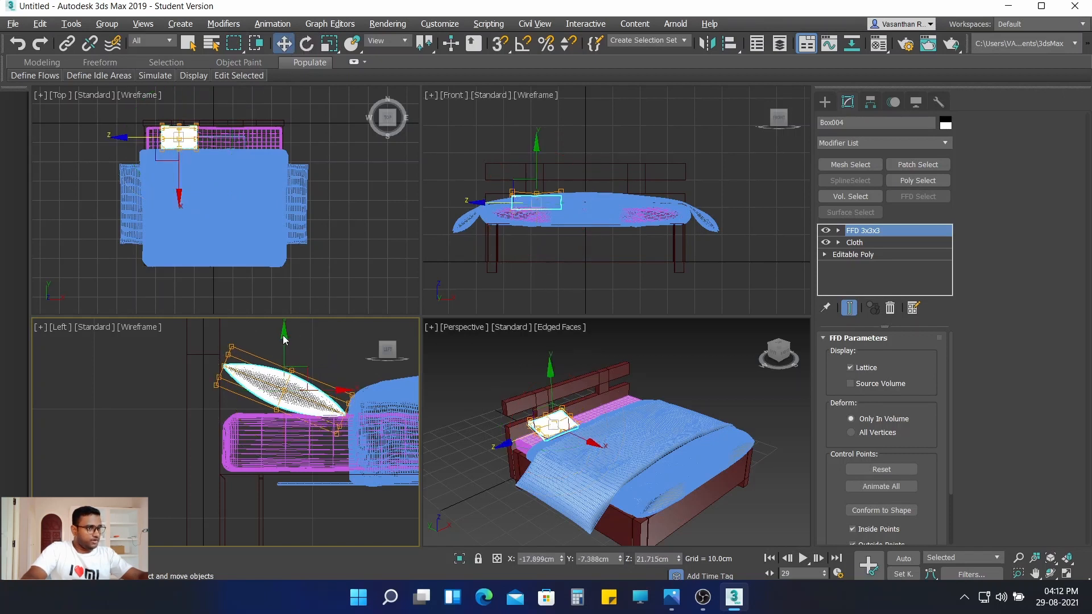
{"action": "left_click_drag", "start_coordinate": [285, 328], "coordinate": [284, 315]}
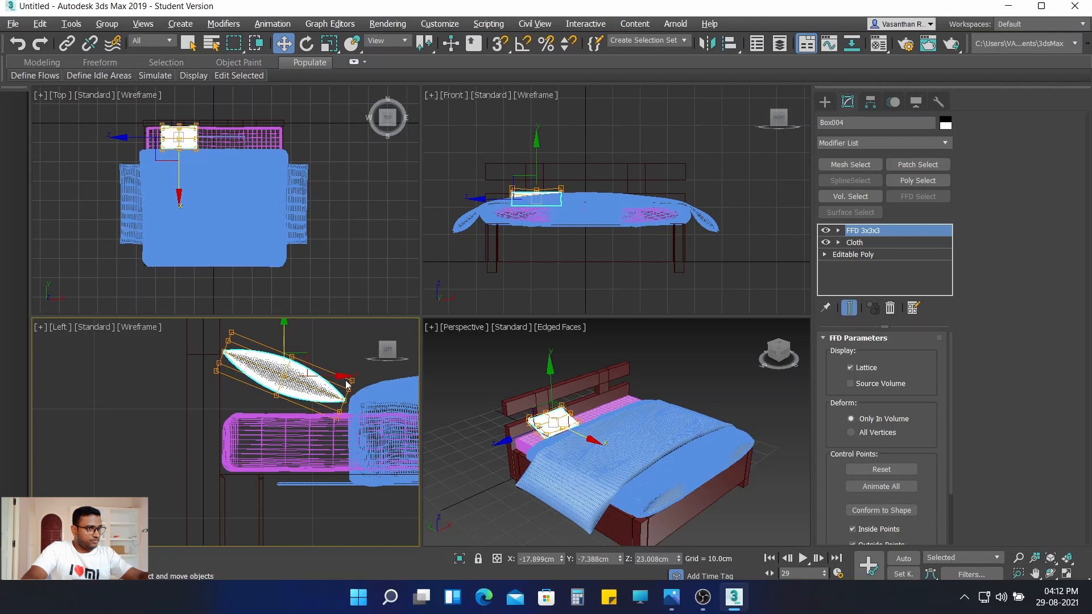
Step: Lower the pillow about 1.1 cm in the Left view so it rests on the mattress, and maximize the Perspective view
{"action": "left_click_drag", "start_coordinate": [345, 376], "coordinate": [345, 376]}
{"action": "left_click_drag", "start_coordinate": [284, 323], "coordinate": [284, 336]}
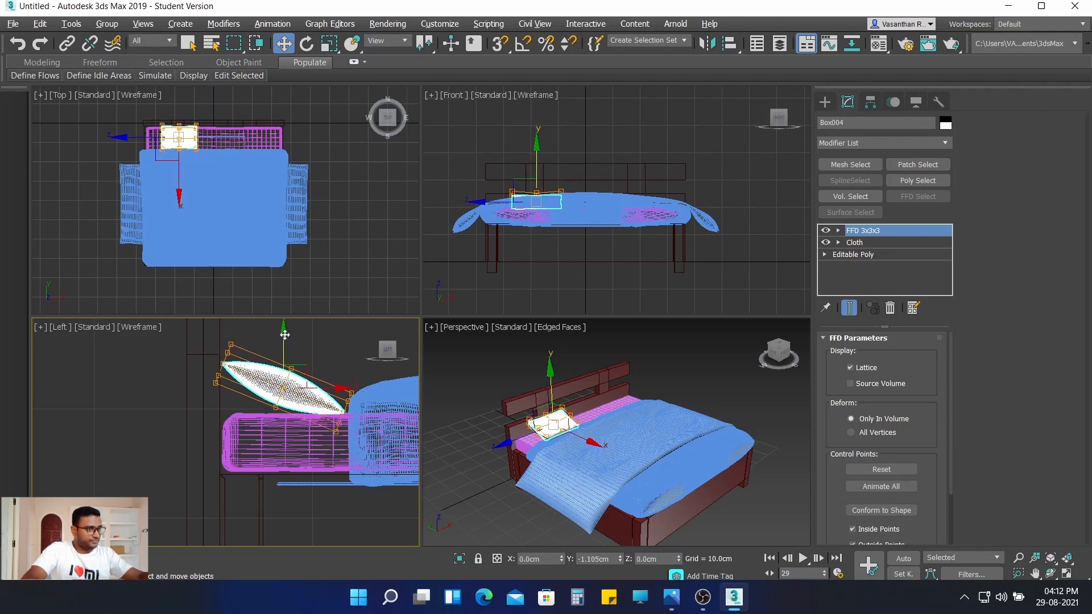
{"action": "left_click", "coordinate": [479, 372]}
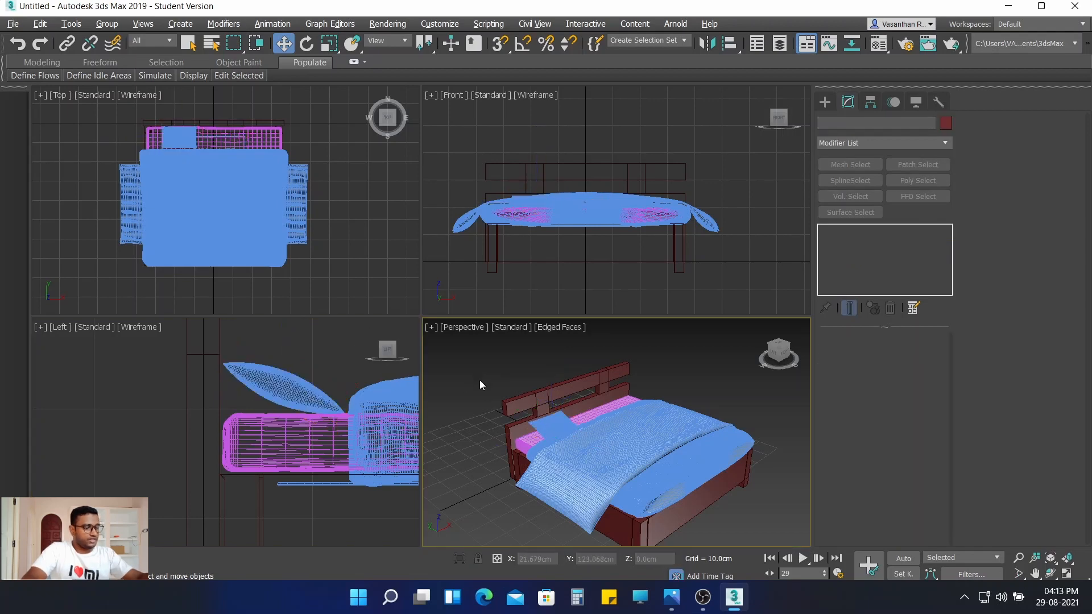
{"action": "key", "text": "alt+w"}
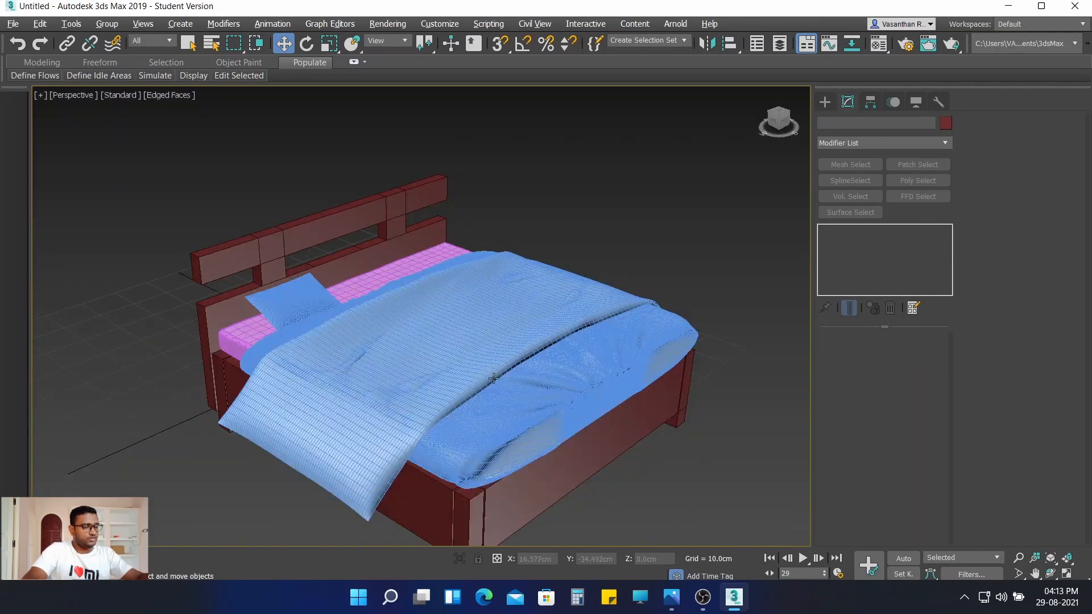
Step: Shift the pillow to about X -16.9 cm and clone it as one instance along the headboard at about X 11.9 cm
{"action": "left_click", "coordinate": [281, 287]}
{"action": "left_click_drag", "start_coordinate": [338, 286], "coordinate": [342, 282]}
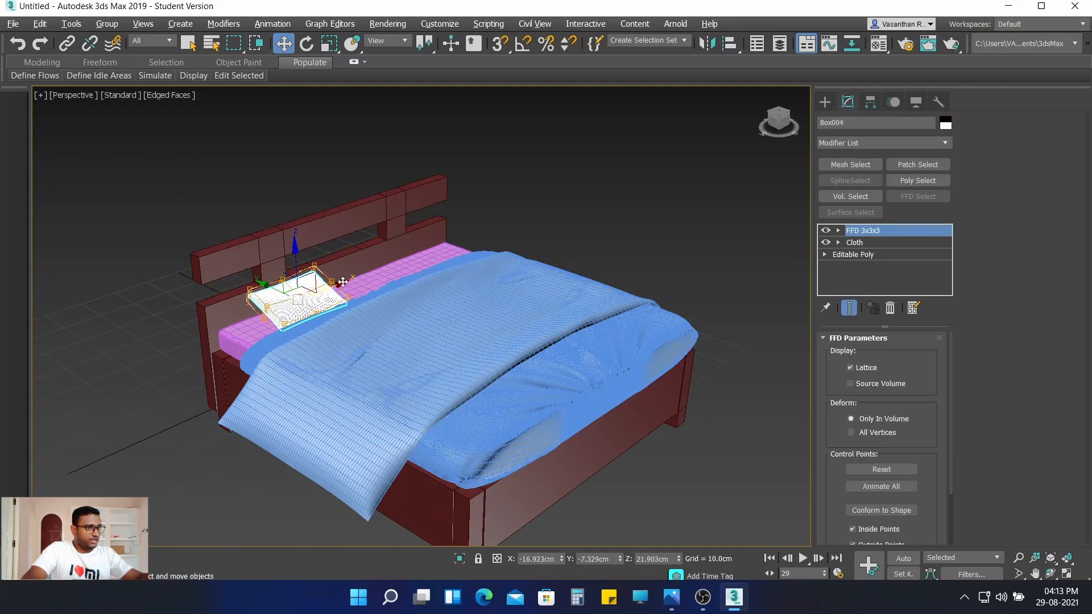
{"action": "scroll", "coordinate": [342, 283], "scroll_direction": "up", "scroll_amount": 3}
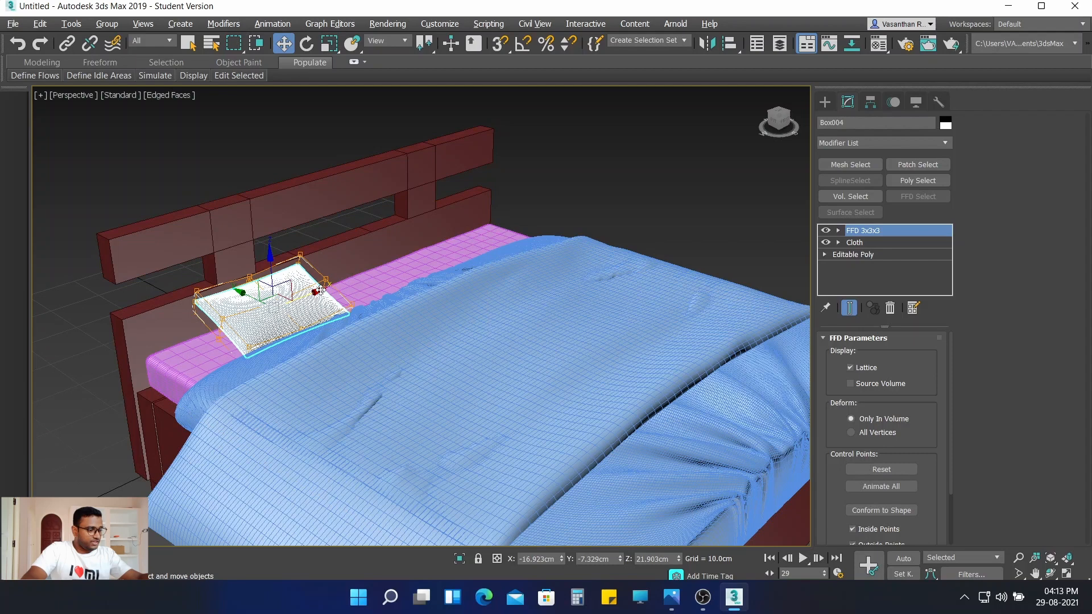
{"action": "left_click_drag", "start_coordinate": [320, 290], "coordinate": [465, 233], "text": "shift"}
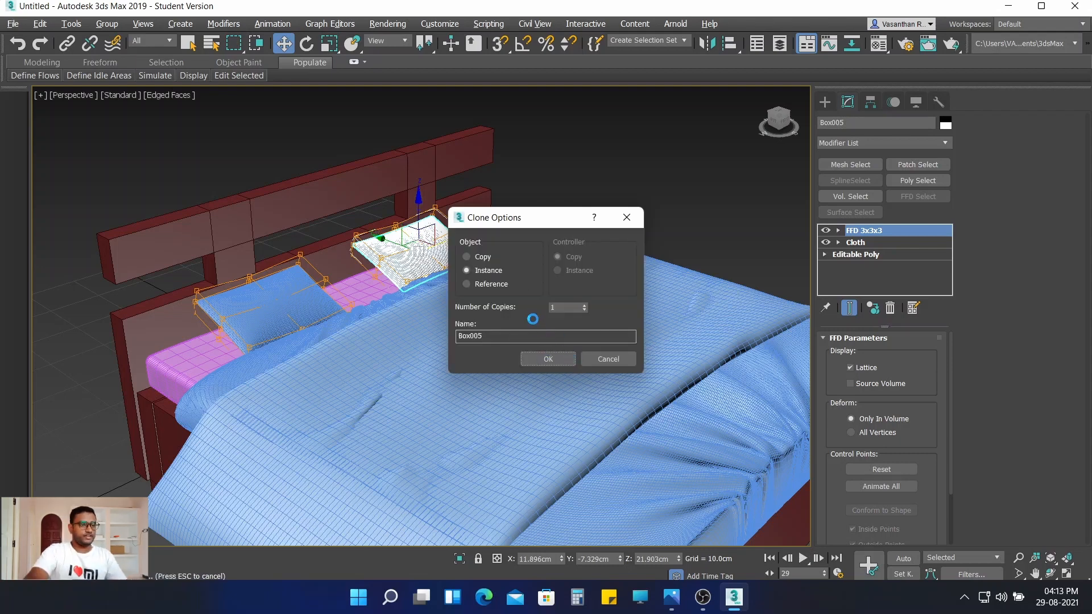
{"action": "key", "text": "Return"}
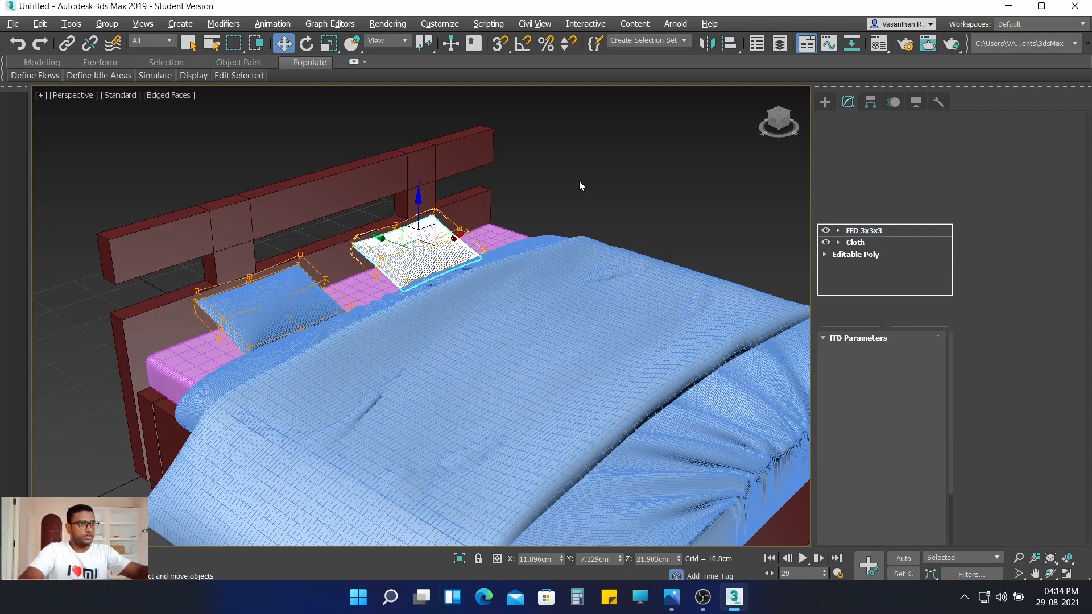
{"action": "left_click", "coordinate": [579, 180]}
Step: Set the object color of both pillows to the dark pink swatch of the 3ds Max palette
{"action": "scroll", "coordinate": [517, 219], "scroll_direction": "down", "scroll_amount": 6}
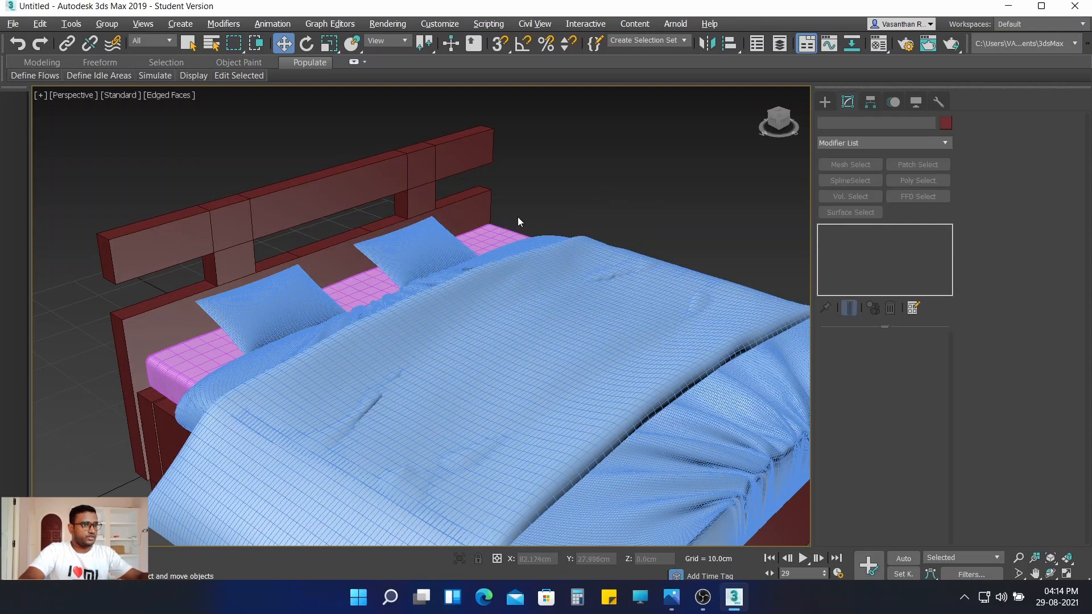
{"action": "left_click", "coordinate": [478, 230]}
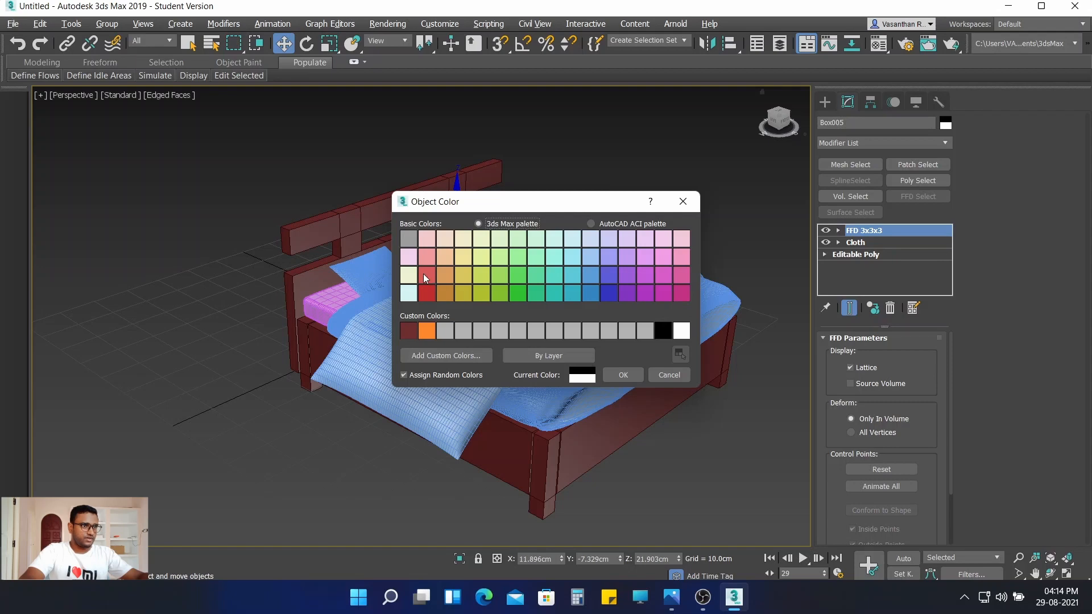
{"action": "left_click", "coordinate": [681, 293]}
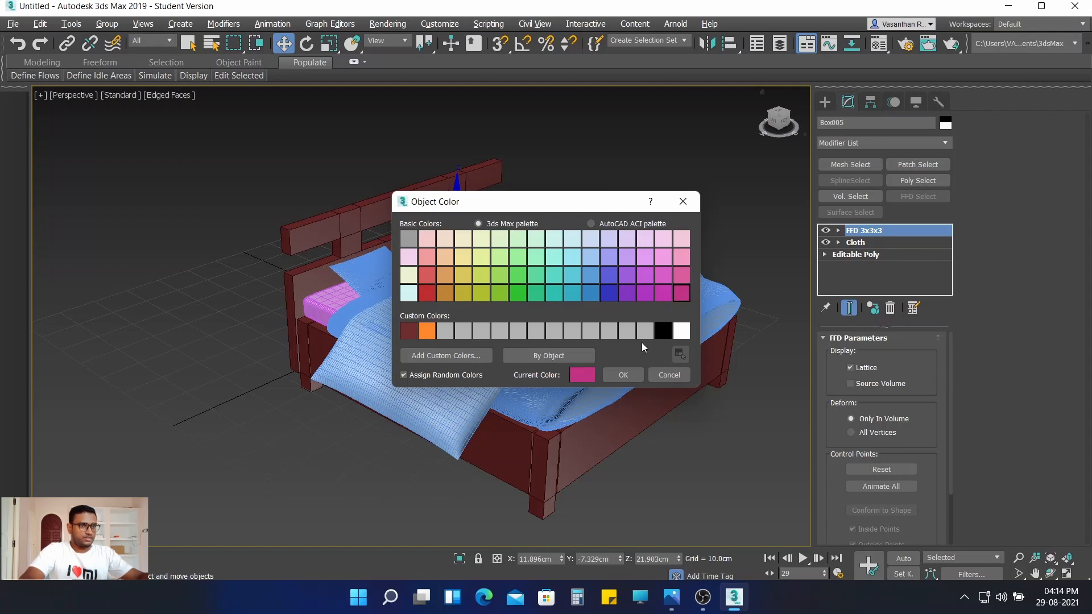
{"action": "left_click", "coordinate": [624, 374]}
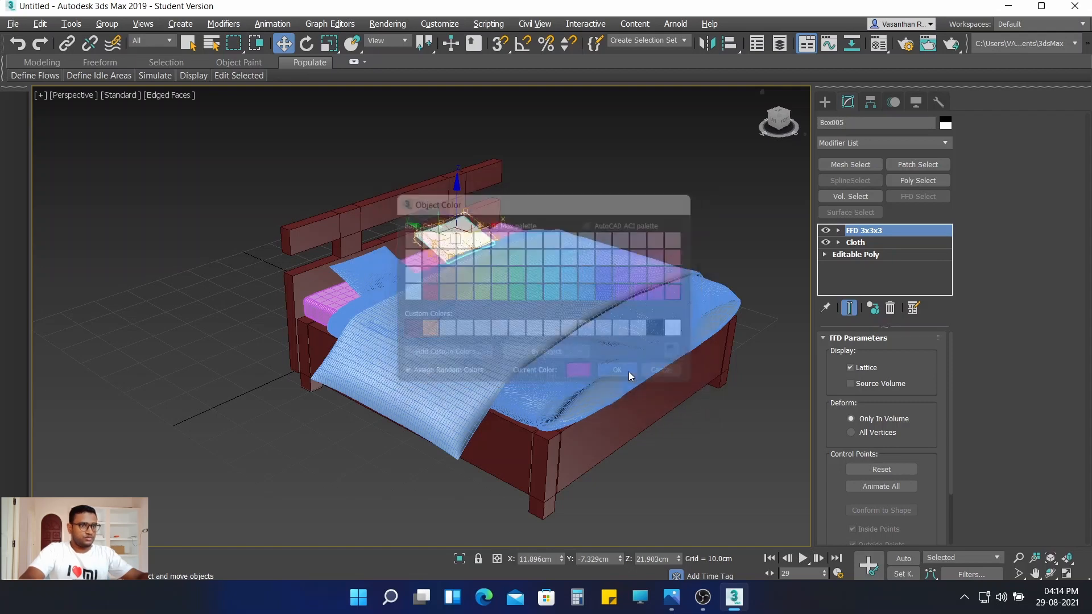
{"action": "left_click", "coordinate": [377, 273]}
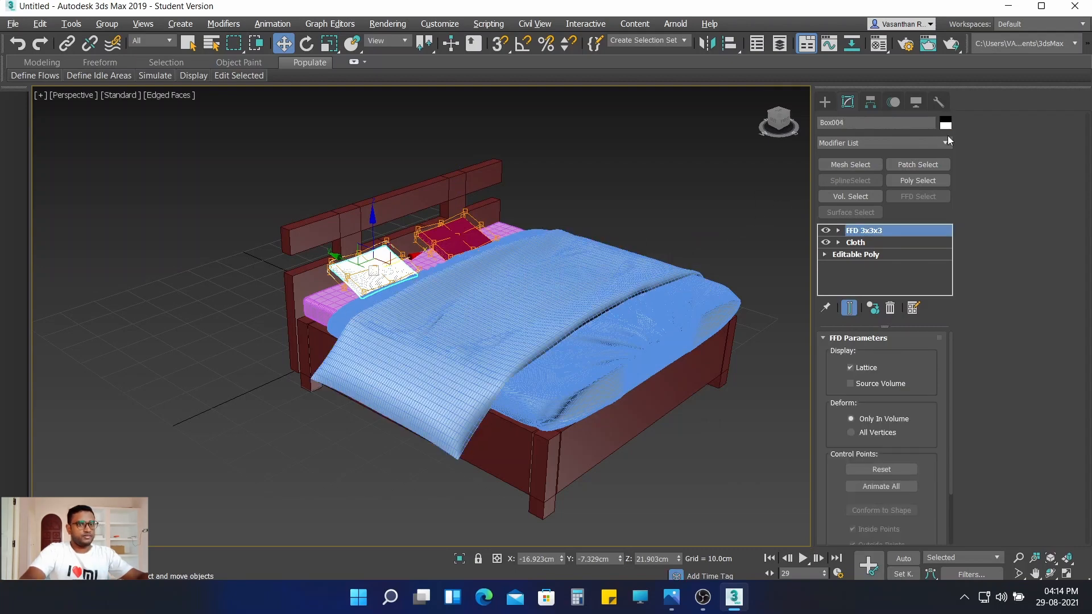
{"action": "left_click", "coordinate": [681, 292]}
{"action": "left_click", "coordinate": [623, 375]}
{"action": "left_click", "coordinate": [692, 194]}
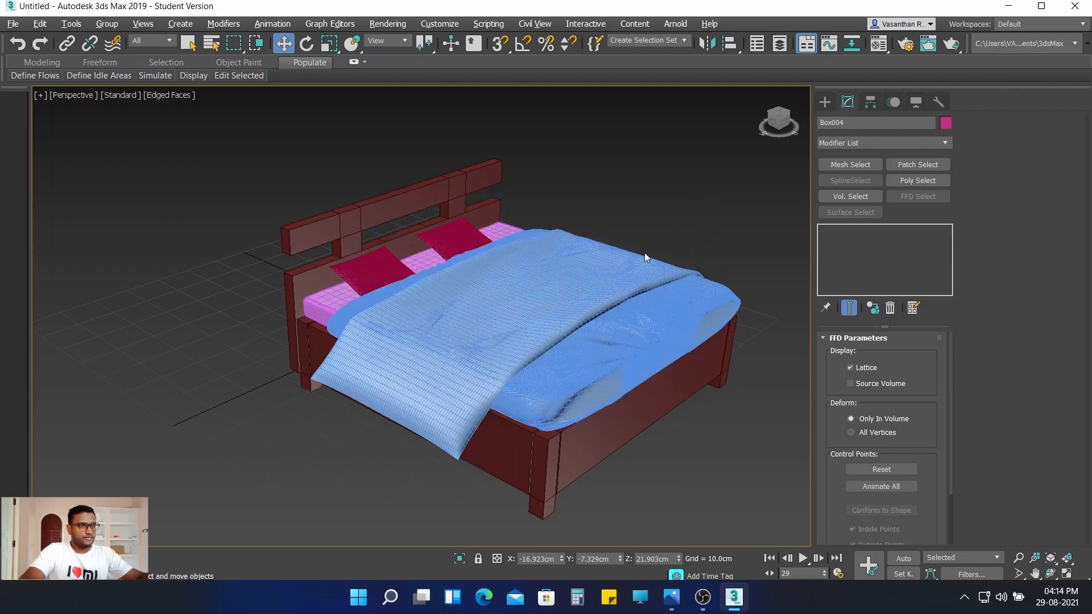
Step: Set the draped blanket's object color to white
{"action": "left_click", "coordinate": [630, 266]}
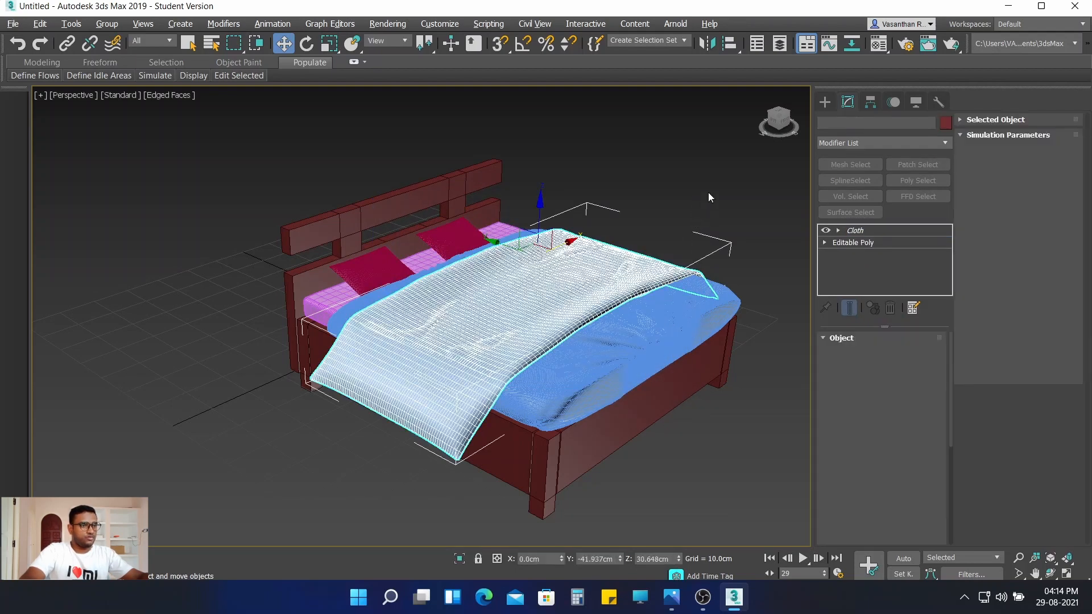
{"action": "left_click", "coordinate": [945, 124]}
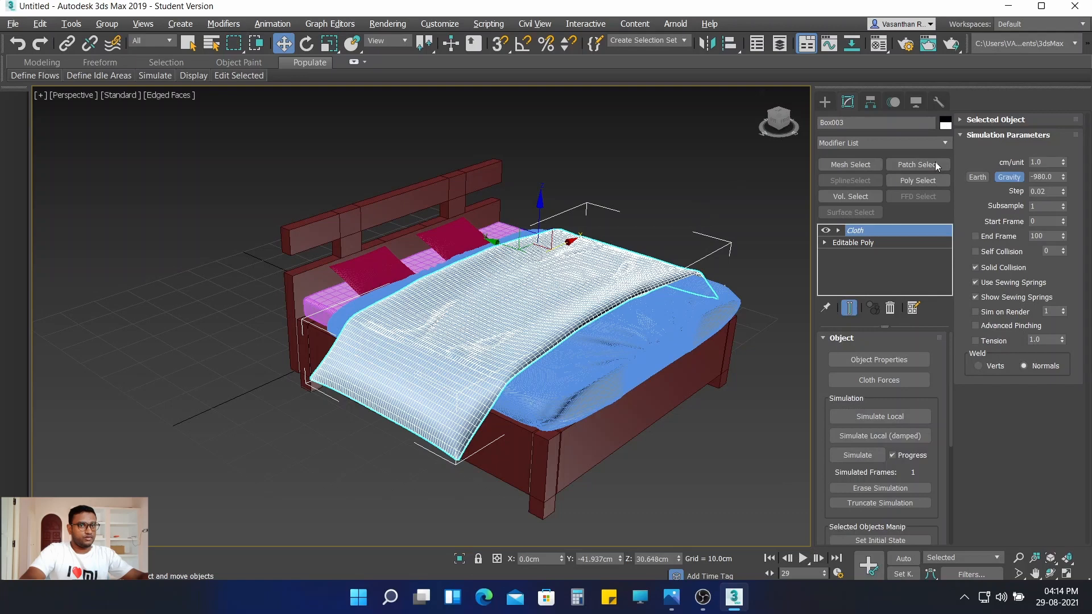
{"action": "left_click", "coordinate": [681, 330]}
{"action": "left_click", "coordinate": [624, 375]}
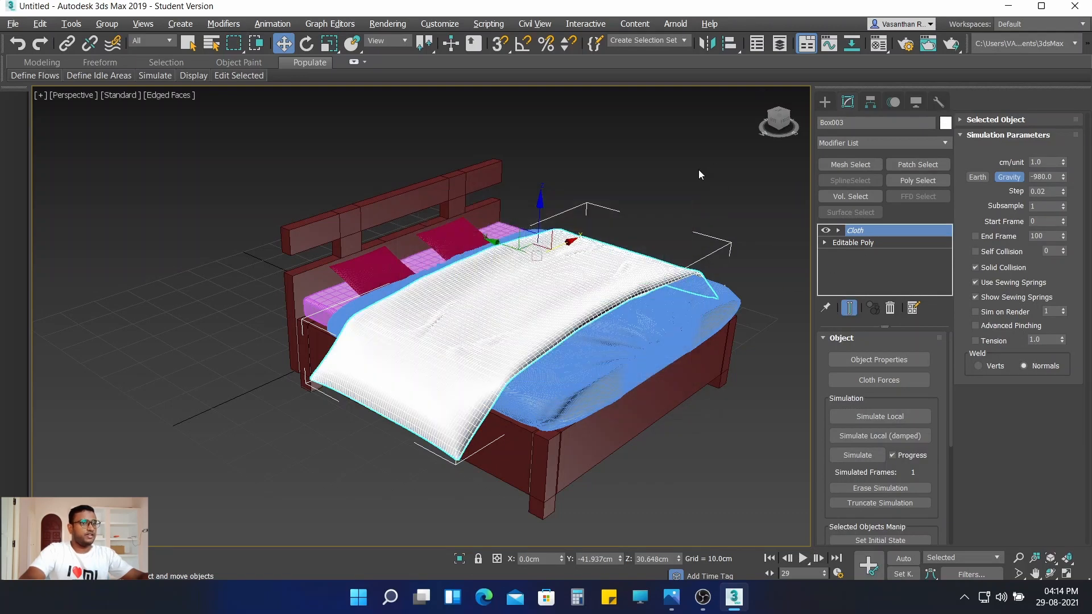
{"action": "left_click", "coordinate": [698, 169]}
{"action": "middle_click_drag", "start_coordinate": [698, 169], "coordinate": [674, 167], "text": "alt"}
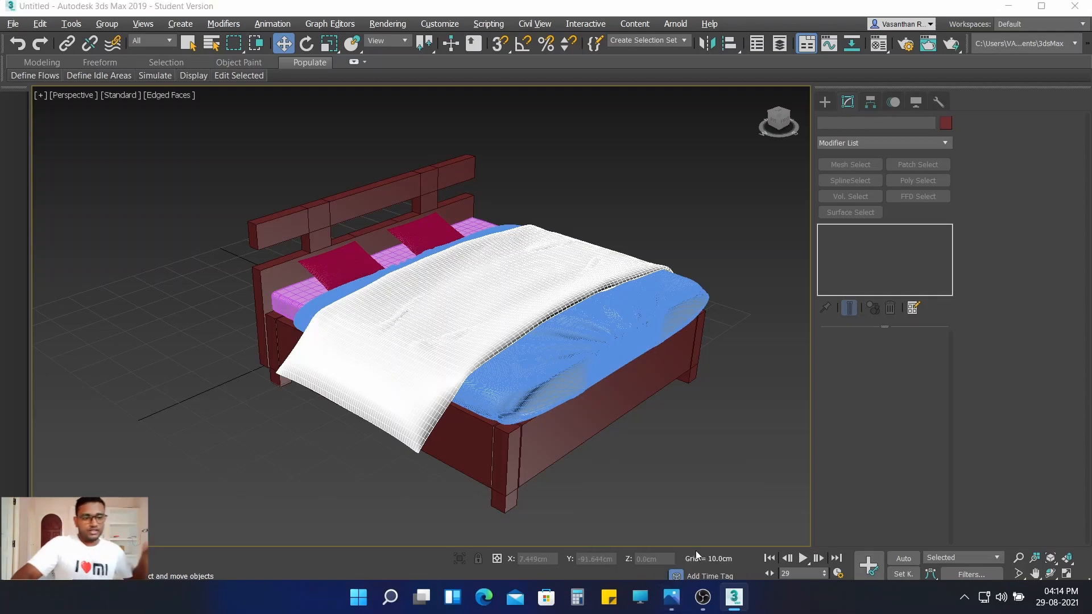
Step: Compare the bed model with the textured reference render in the image viewer, and return to 3ds Max
{"action": "left_click", "coordinate": [682, 606]}
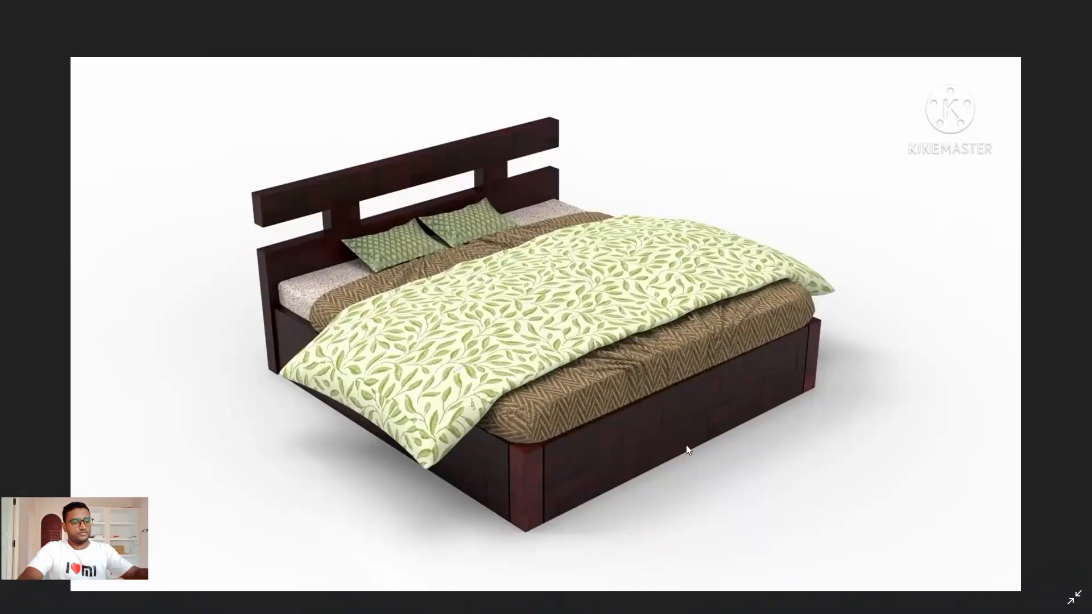
{"action": "key", "text": "alt+Tab"}
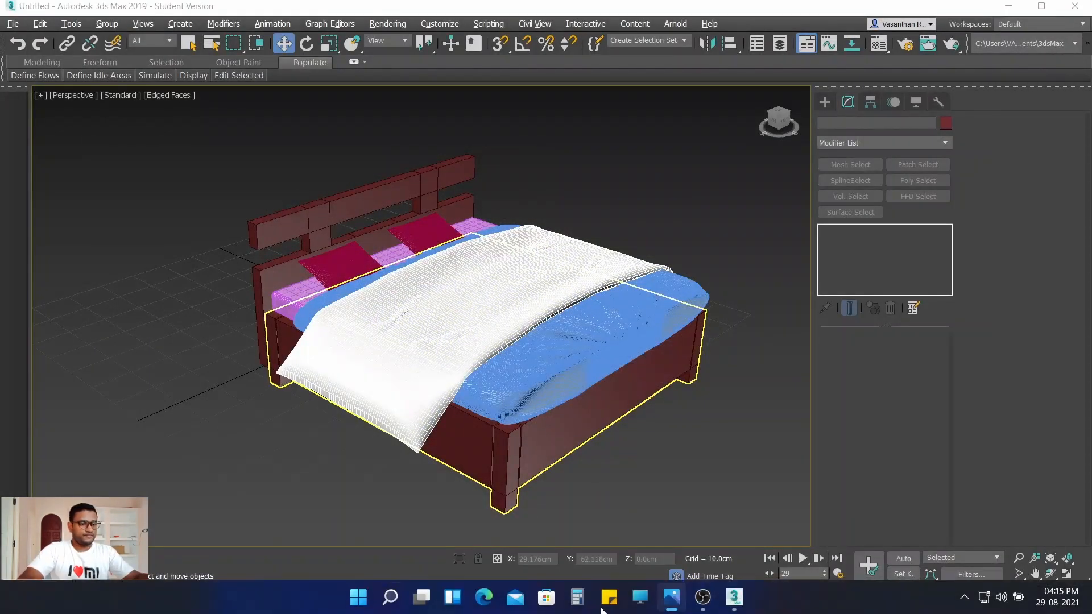
{"action": "left_click", "coordinate": [672, 601]}
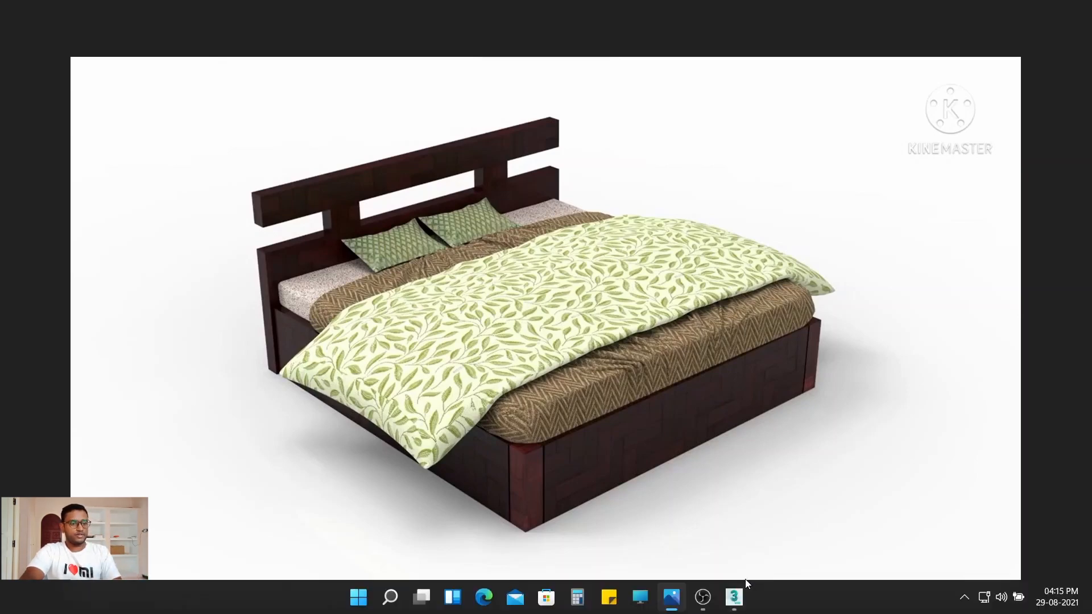
{"action": "left_click", "coordinate": [734, 596]}
Step: View the sample slots in the Material Editor and close it
{"action": "left_click", "coordinate": [597, 141]}
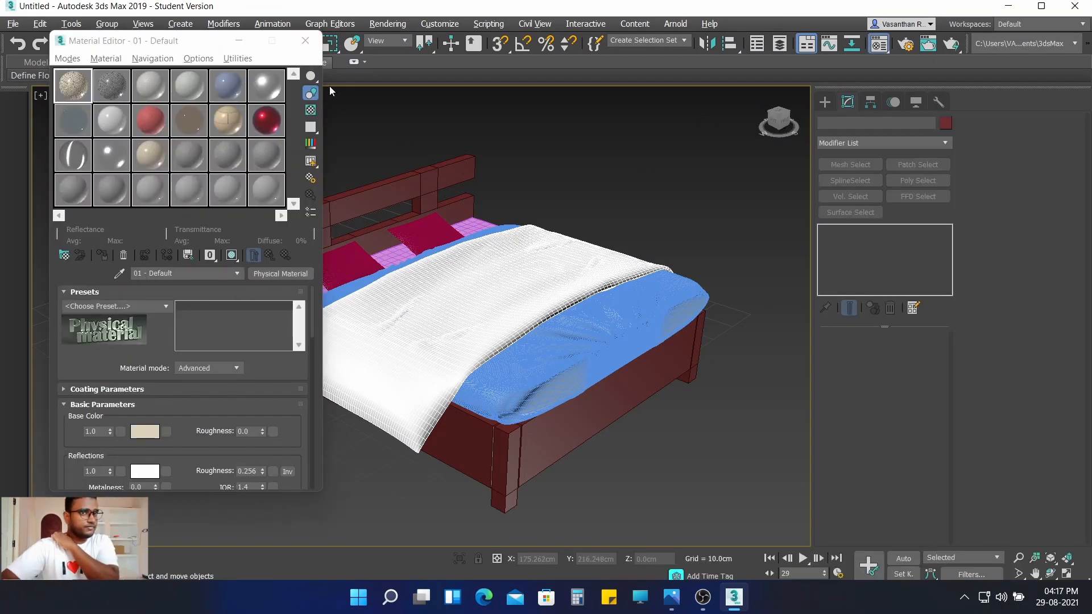
{"action": "left_click", "coordinate": [305, 38]}
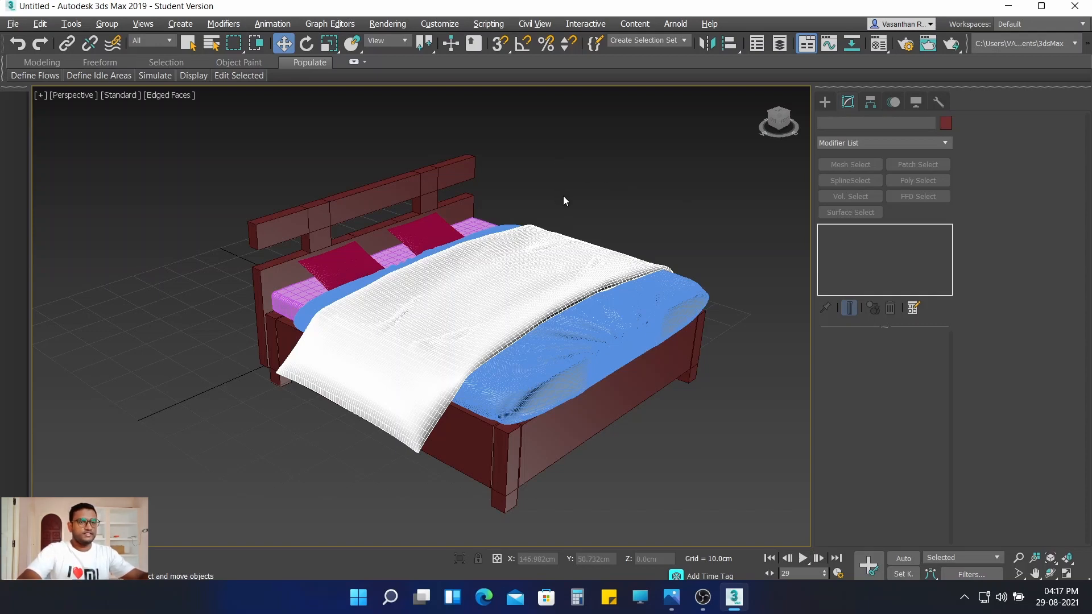
Step: Render the whole bed from the Perspective view in Production mode
{"action": "scroll", "coordinate": [562, 294], "scroll_direction": "up", "scroll_amount": 3}
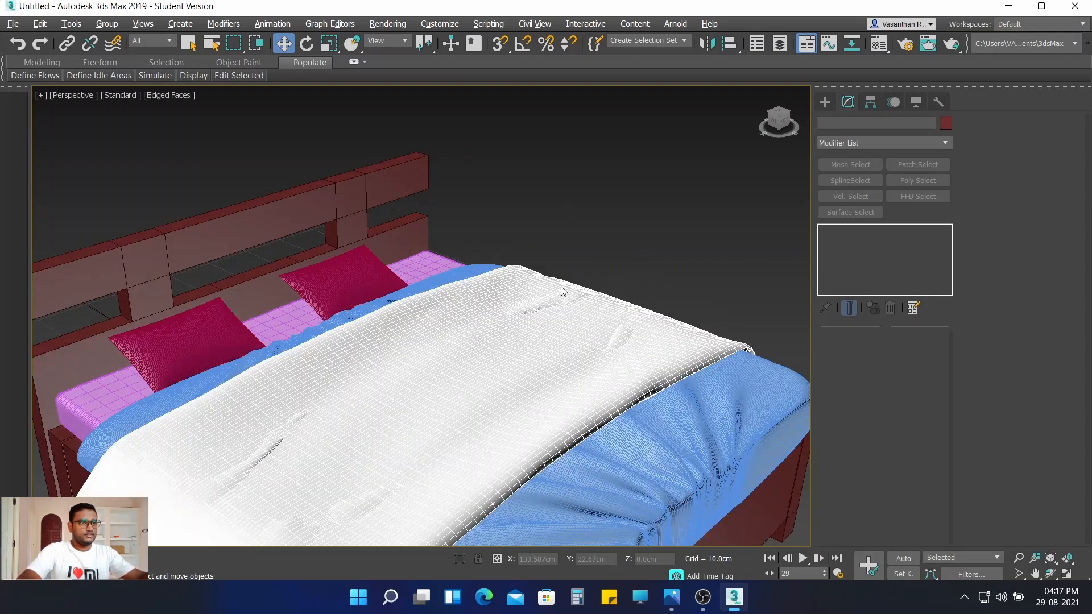
{"action": "scroll", "coordinate": [549, 255], "scroll_direction": "down", "scroll_amount": 5}
{"action": "middle_click_drag", "start_coordinate": [548, 254], "coordinate": [538, 199]}
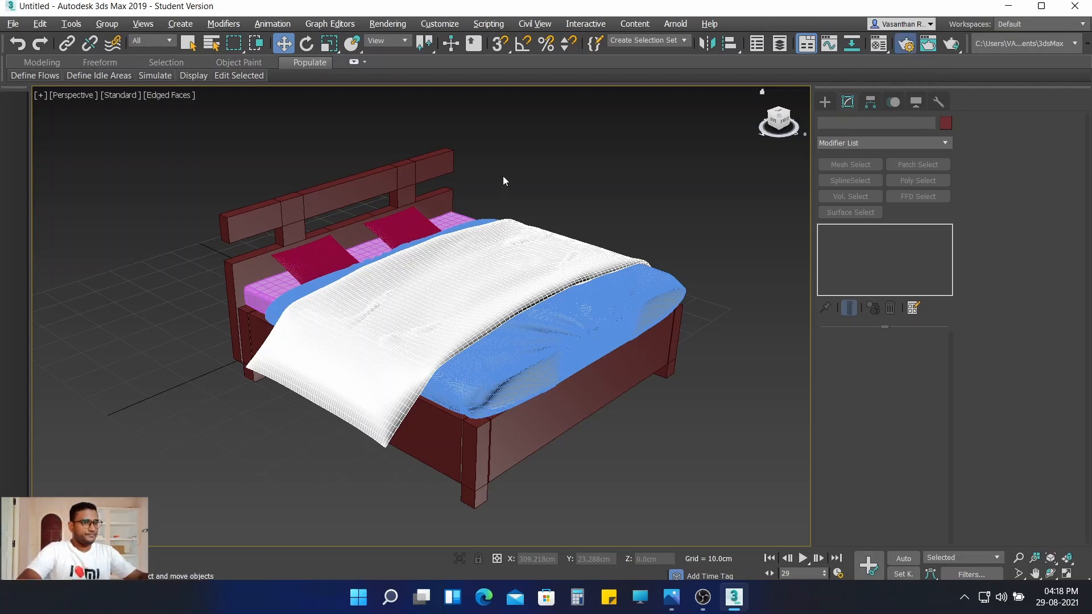
{"action": "key", "text": "F10"}
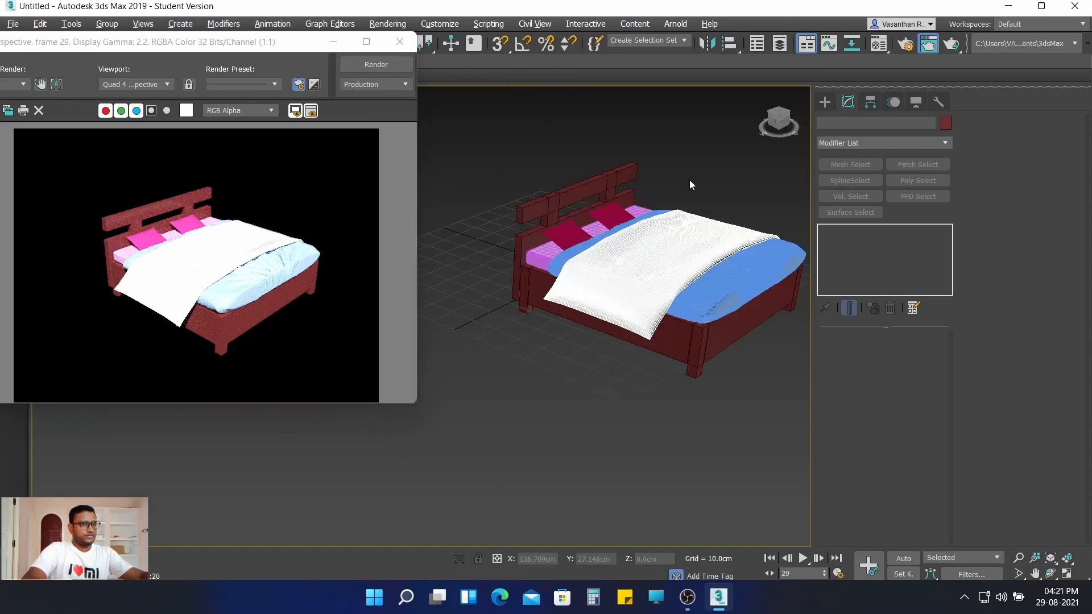
{"action": "middle_click_drag", "start_coordinate": [689, 180], "coordinate": [622, 222], "text": "alt"}
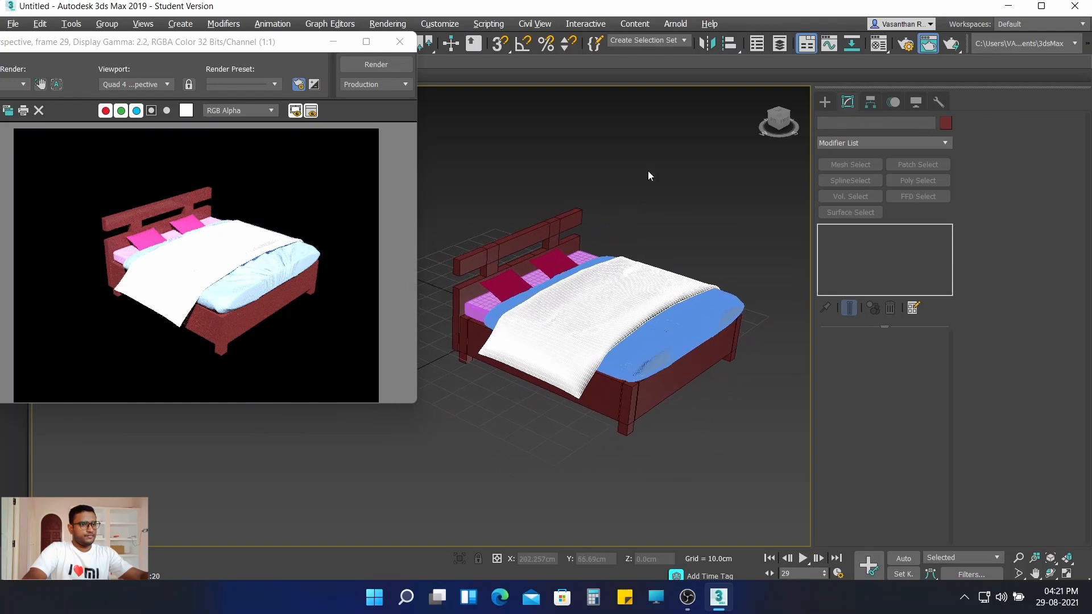